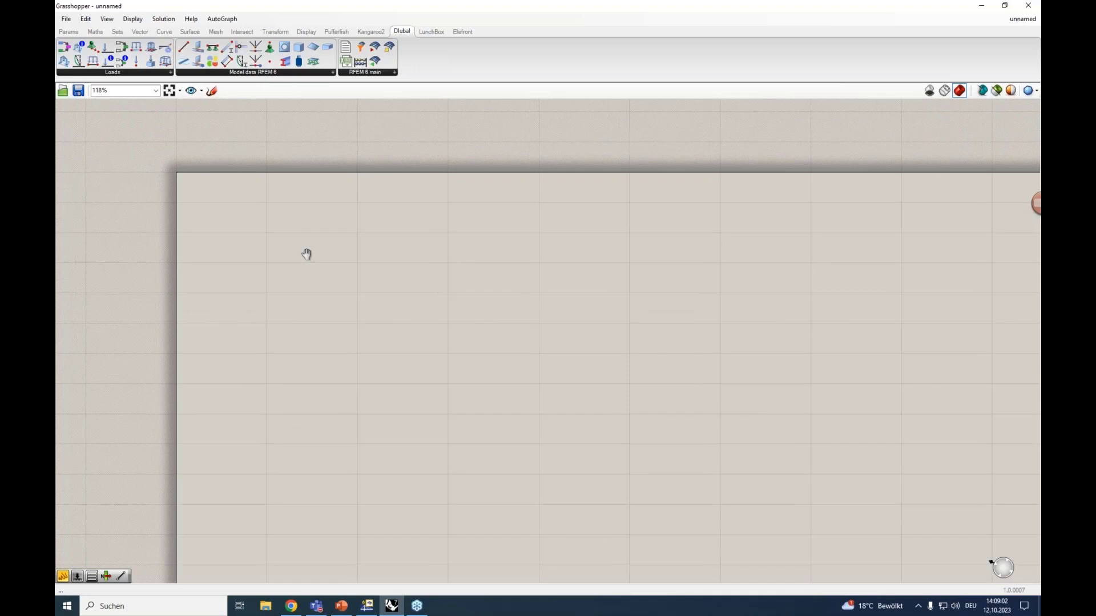
Step: Place a trial Construct Point component on the empty canvas and delete it
click(103, 33)
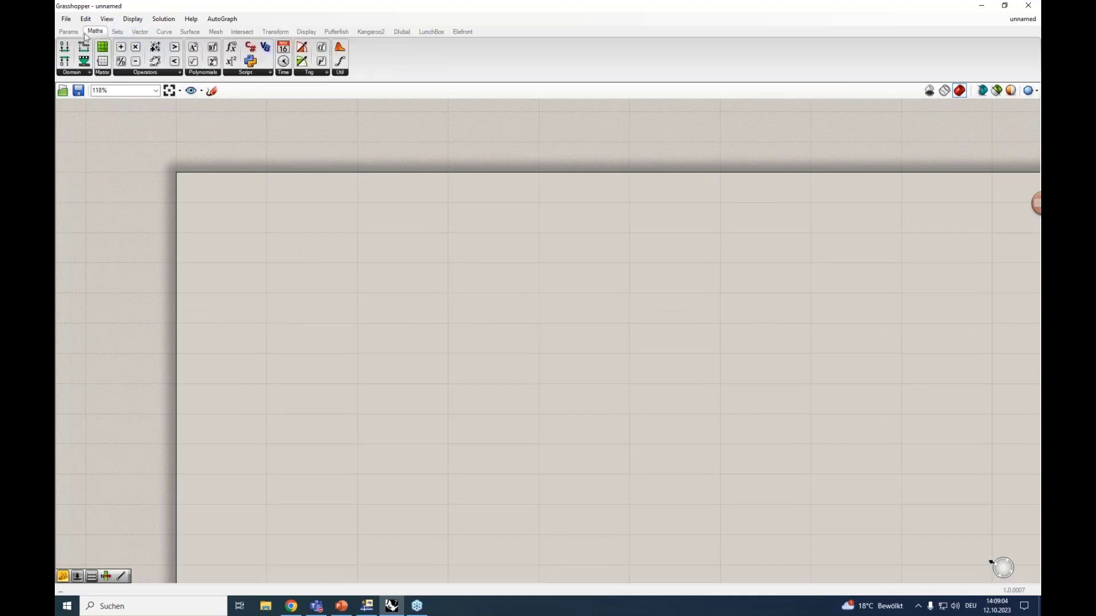
click(117, 31)
click(140, 31)
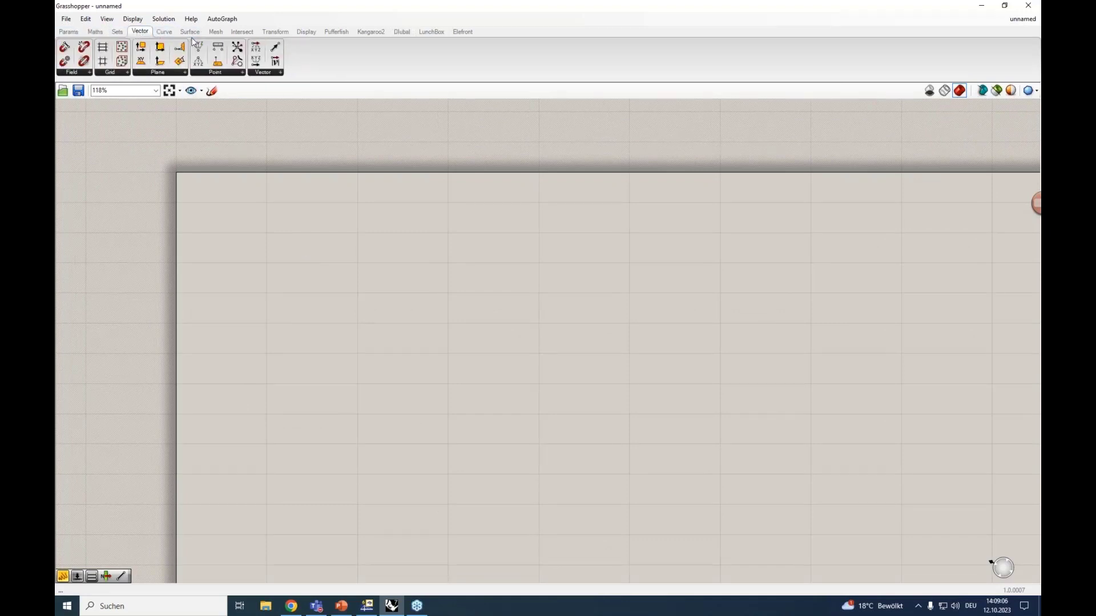
drag(199, 49, 316, 264)
scroll(319, 268, up, 4)
click(318, 268)
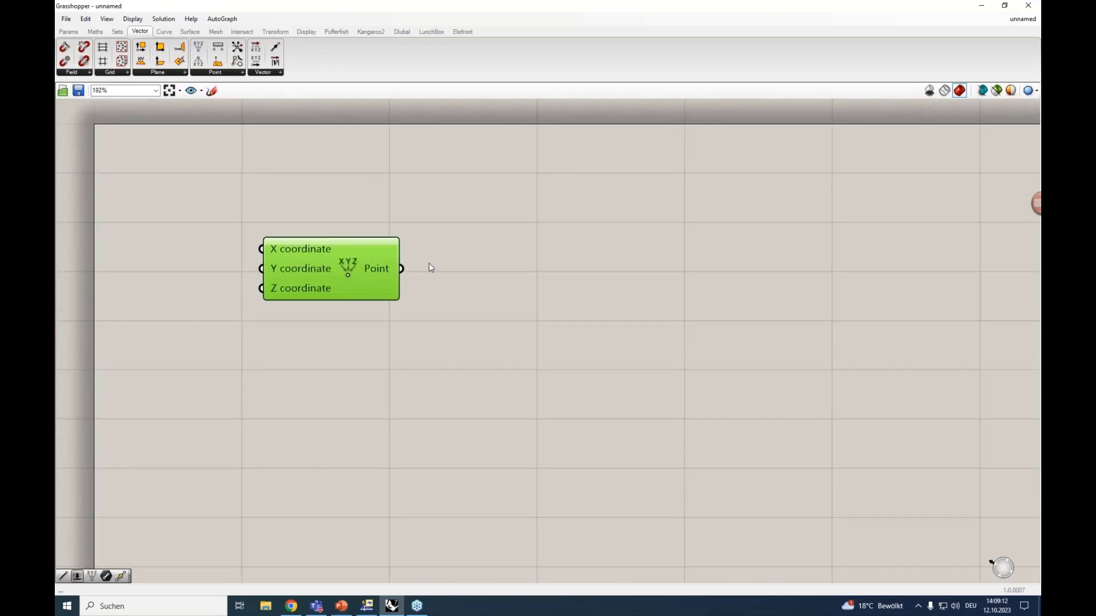
drag(402, 271, 699, 270)
scroll(554, 283, down, 2)
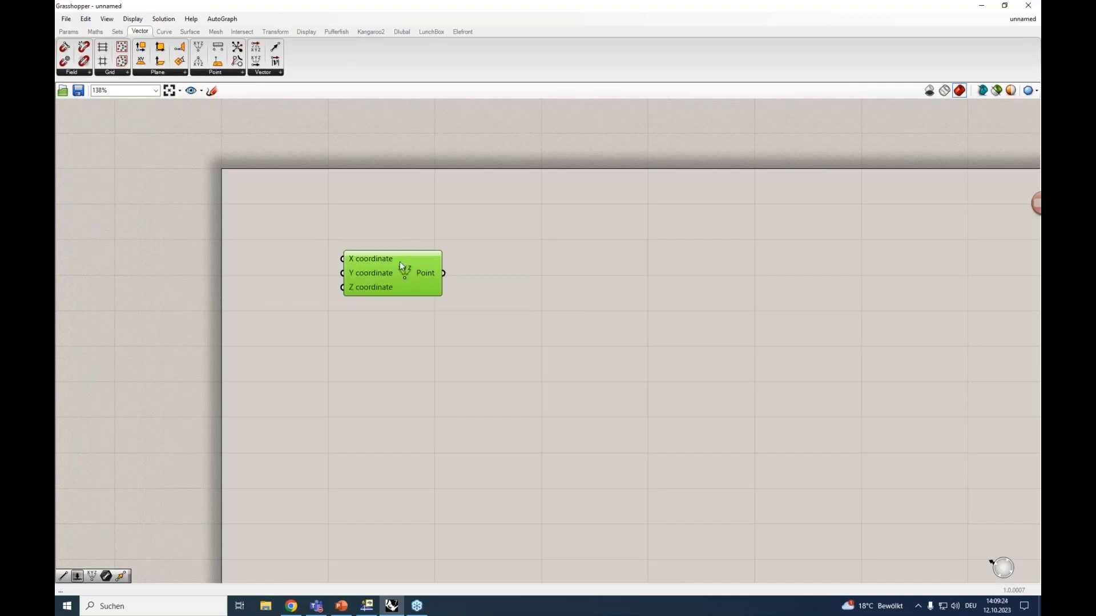
key(Delete)
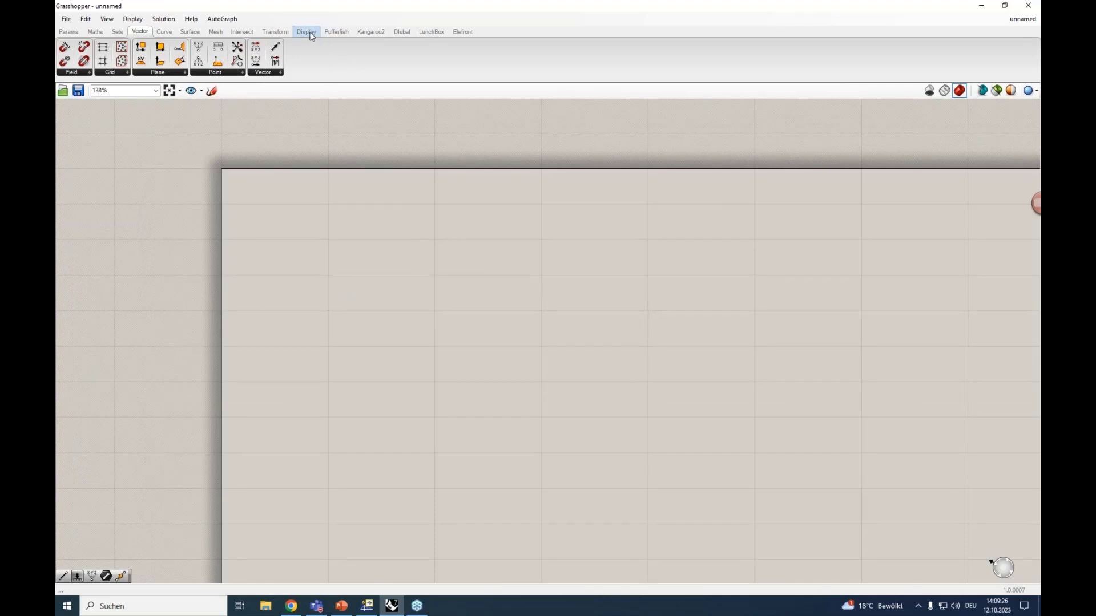
Step: Examine the Dlubal plug-in's component lists for model data, loads and RFEM 6 main
click(407, 34)
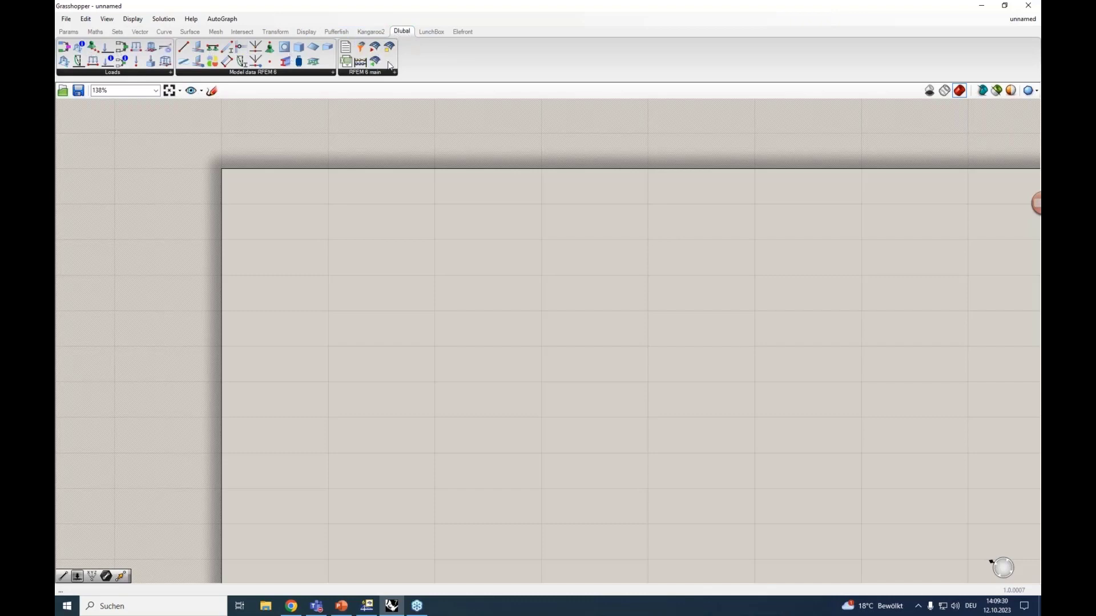
click(264, 73)
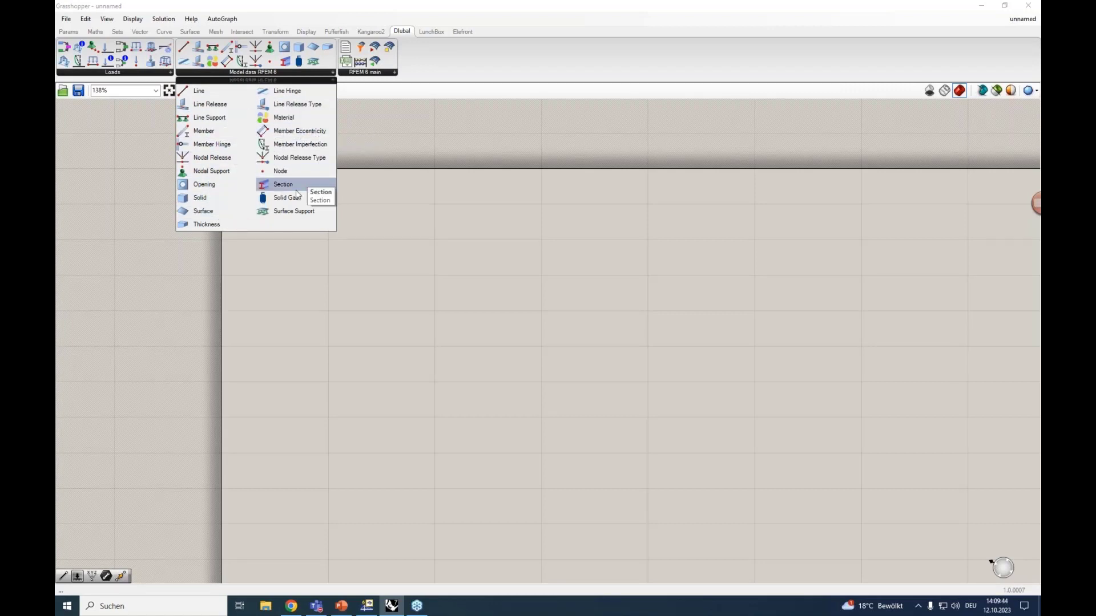
click(152, 73)
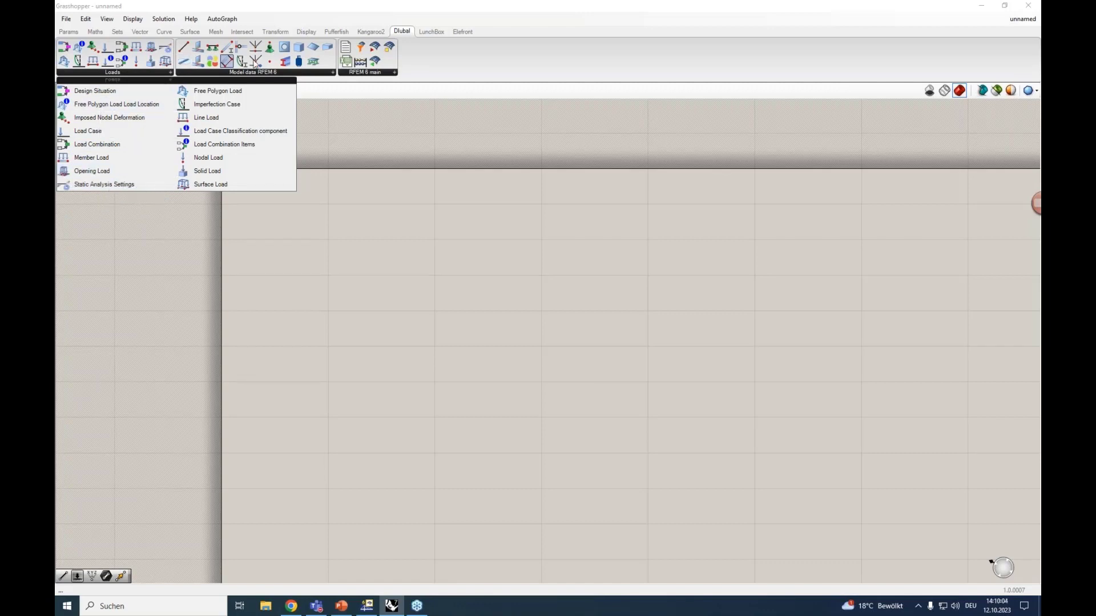
click(347, 72)
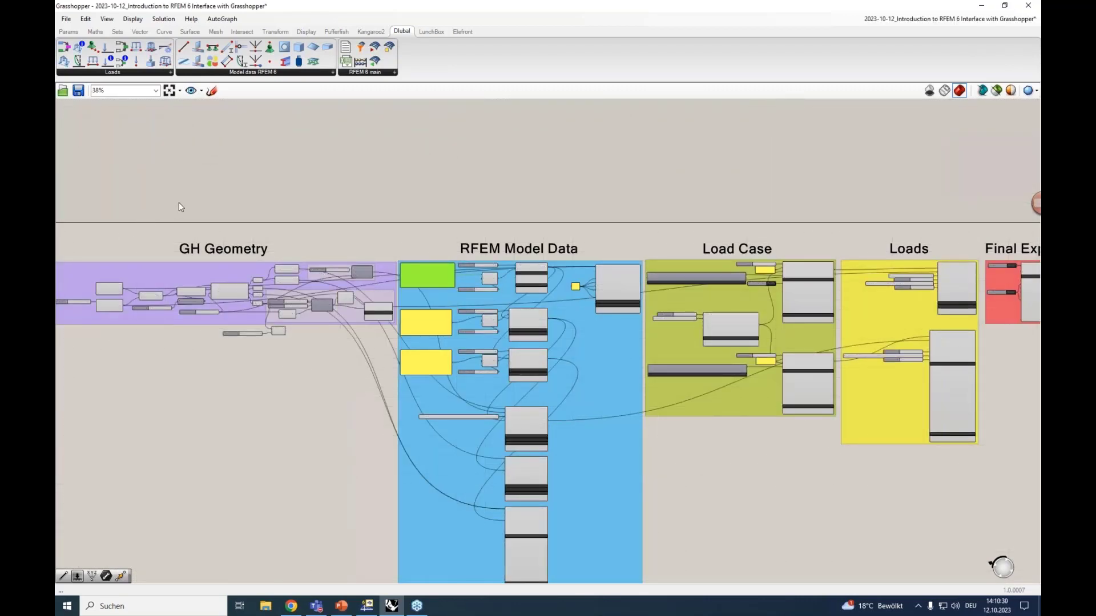
Step: Examine the example definition's component groups in order, from GH Geometry to Final Export
right_drag(179, 207, 345, 180)
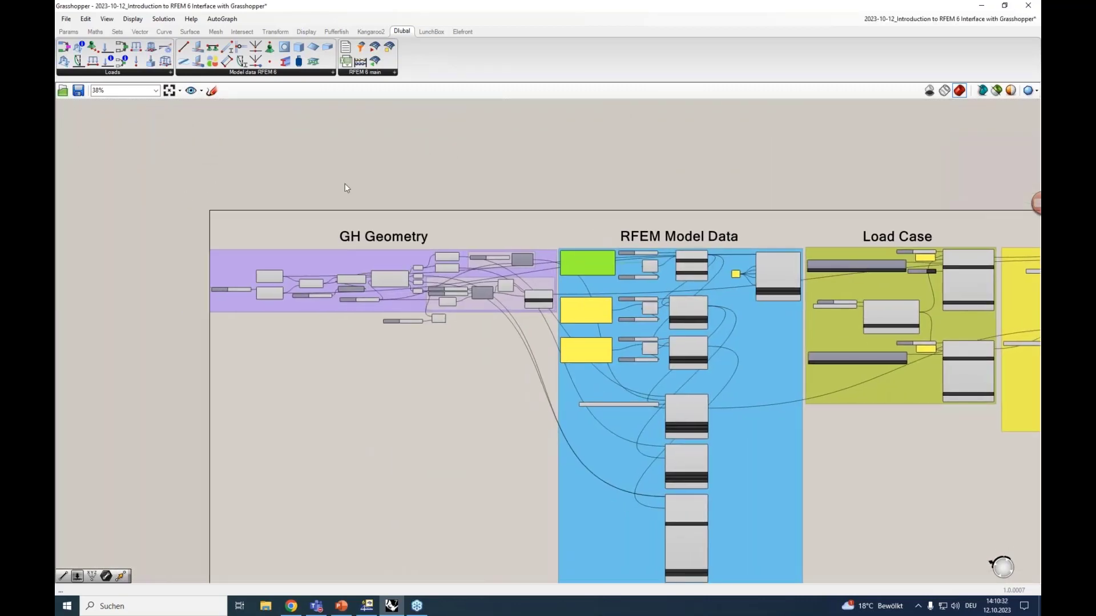
scroll(347, 242, up, 5)
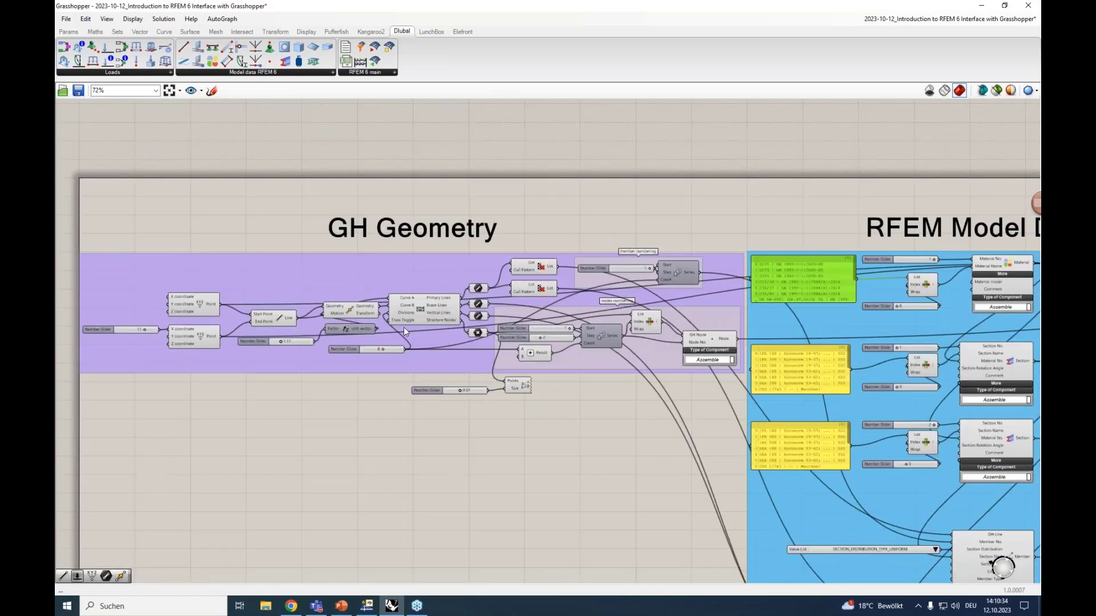
right_drag(583, 230, 440, 198)
right_drag(611, 201, 268, 190)
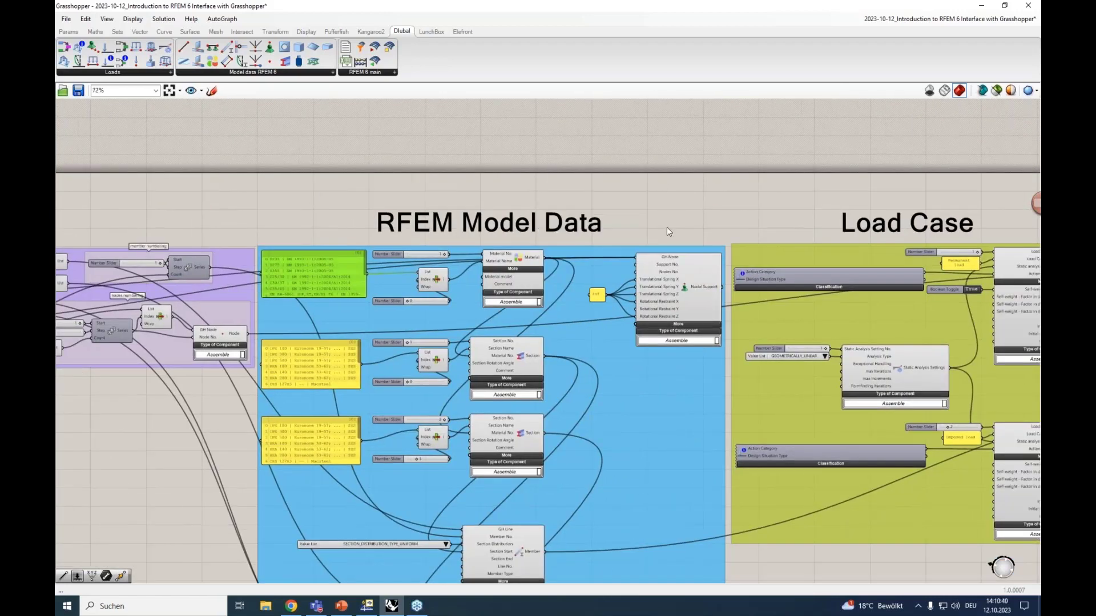
right_drag(667, 227, 546, 183)
right_drag(675, 196, 604, 191)
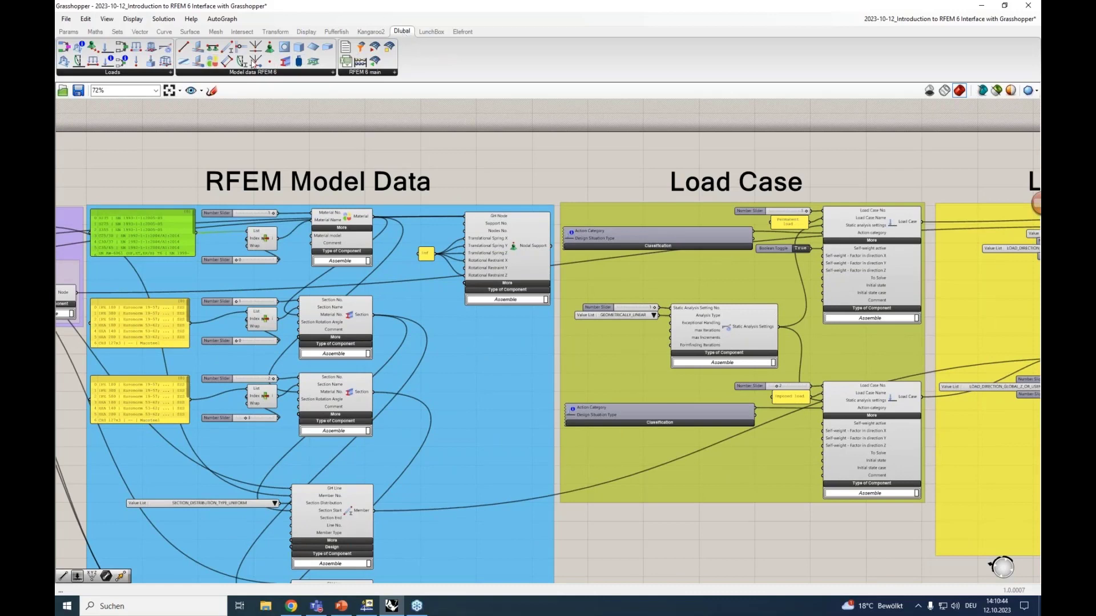
scroll(605, 170, down, 2)
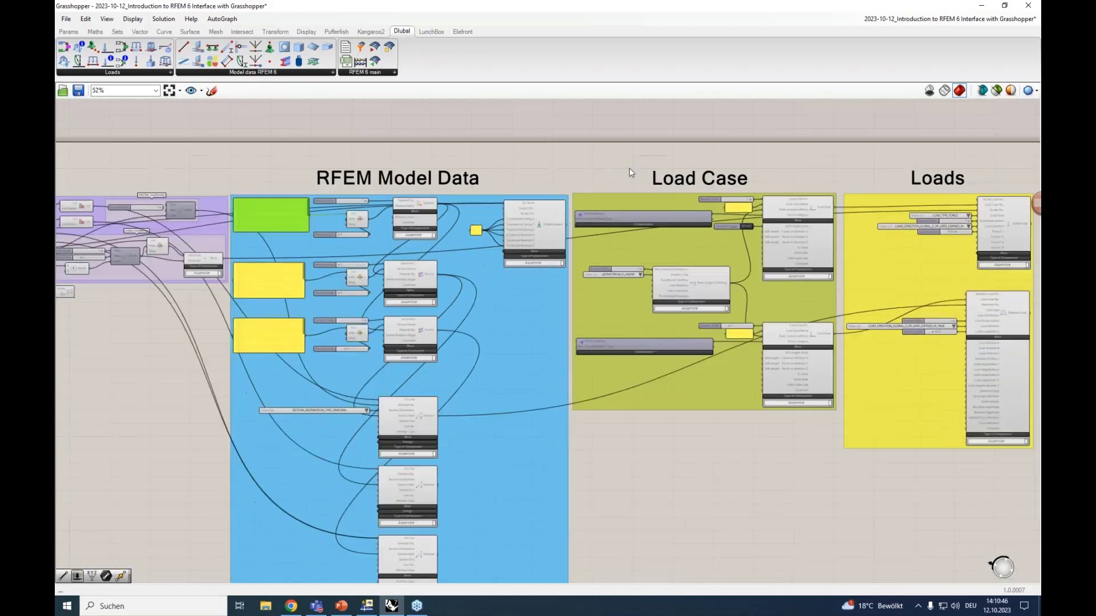
right_drag(647, 163, 255, 179)
scroll(601, 174, up, 3)
scroll(748, 231, up, 1)
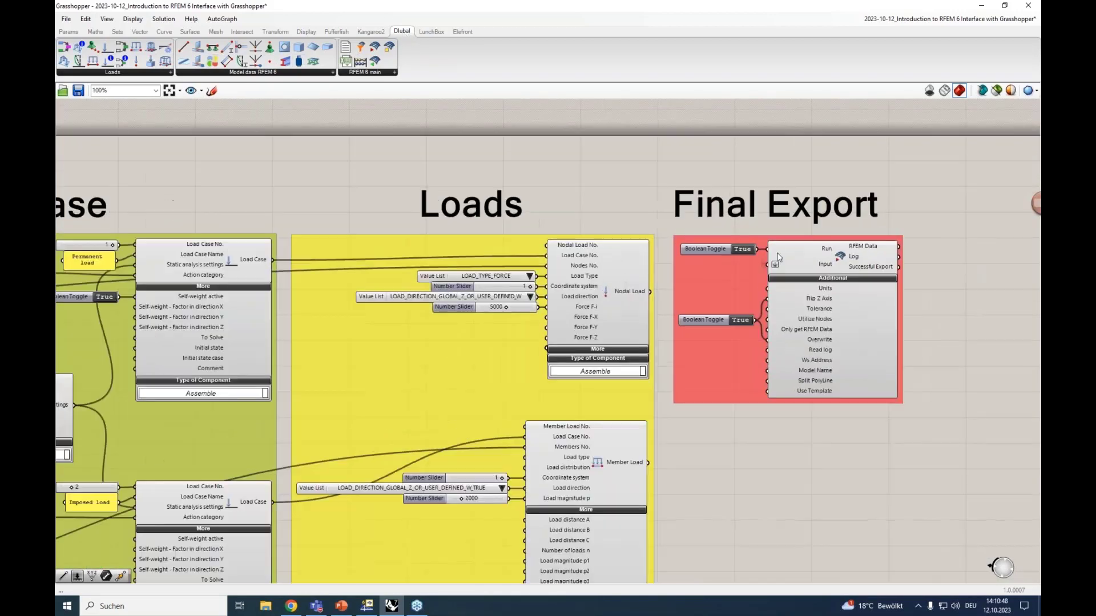
Step: Examine the components inside the RFEM Model Data group and the neighbouring Load Case group of the example definition
scroll(597, 194, down, 4)
right_drag(489, 178, 823, 190)
scroll(319, 221, up, 3)
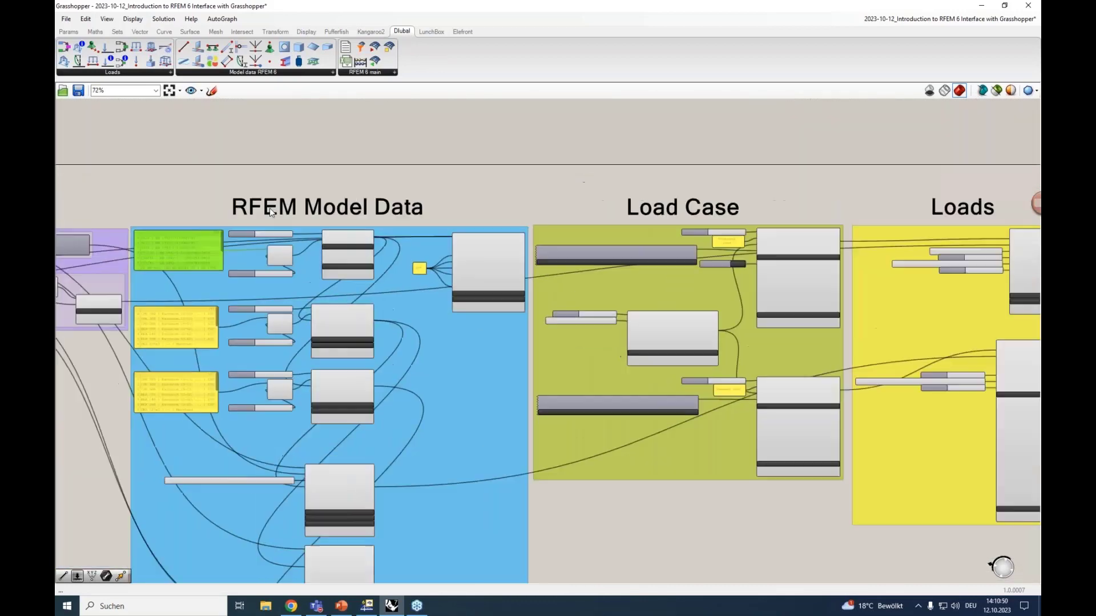
right_drag(337, 224, 557, 163)
scroll(596, 186, up, 1)
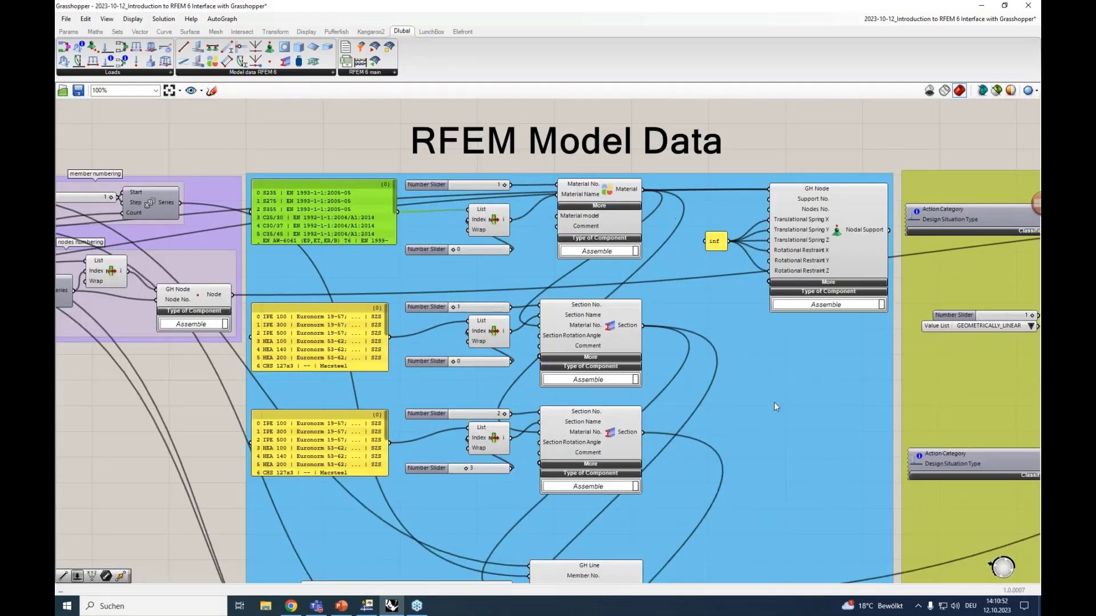
right_drag(748, 354, 622, 102)
scroll(487, 377, down, 2)
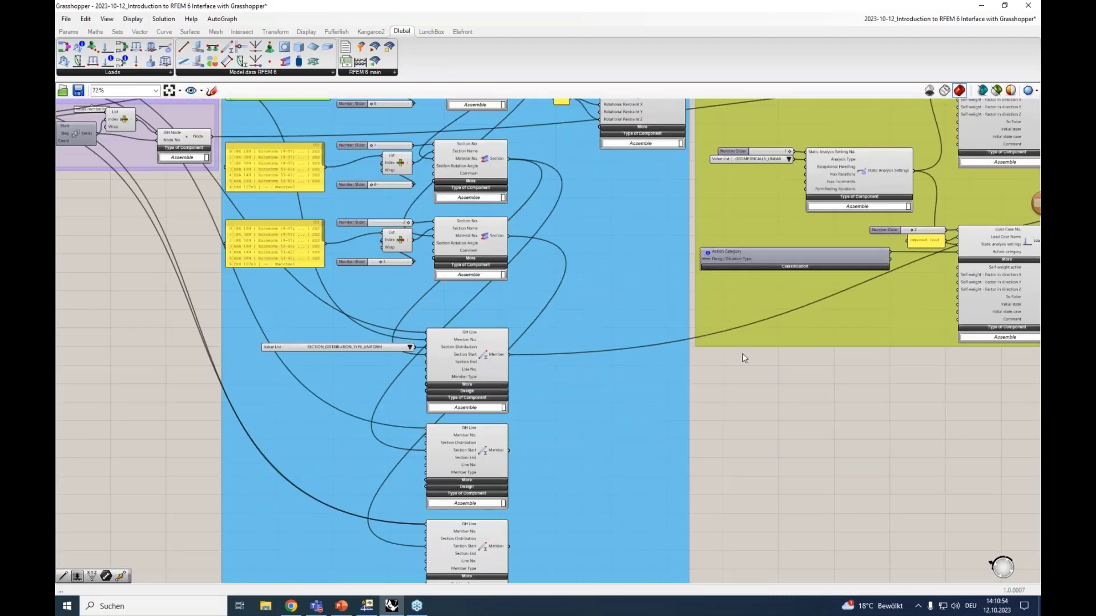
right_drag(742, 354, 645, 532)
scroll(583, 269, up, 3)
right_drag(539, 166, 460, 162)
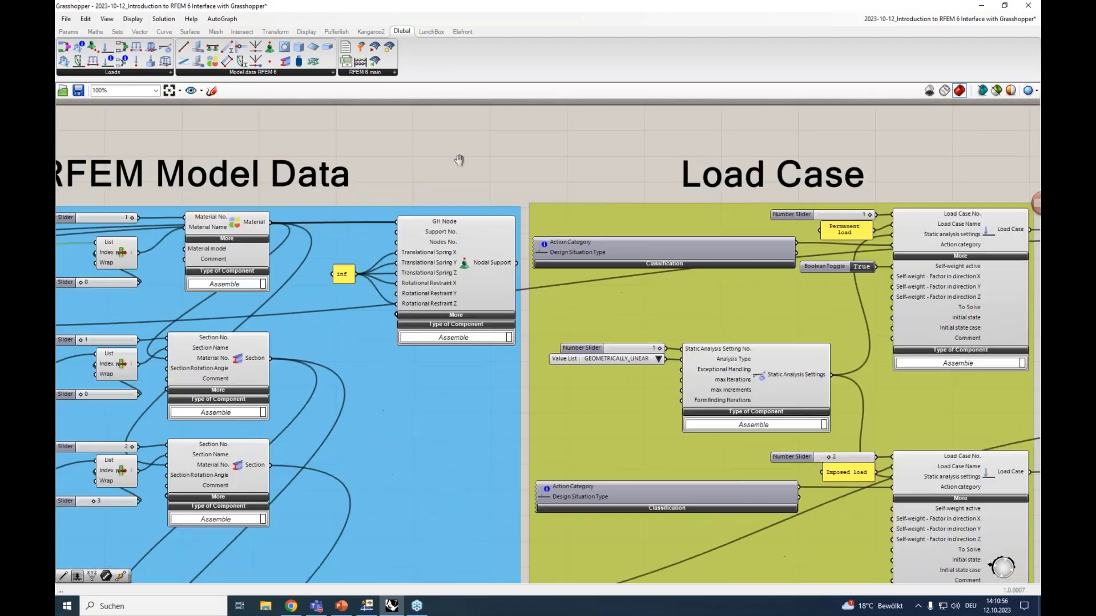
right_drag(638, 178, 401, 149)
scroll(673, 191, down, 1)
right_drag(807, 160, 512, 150)
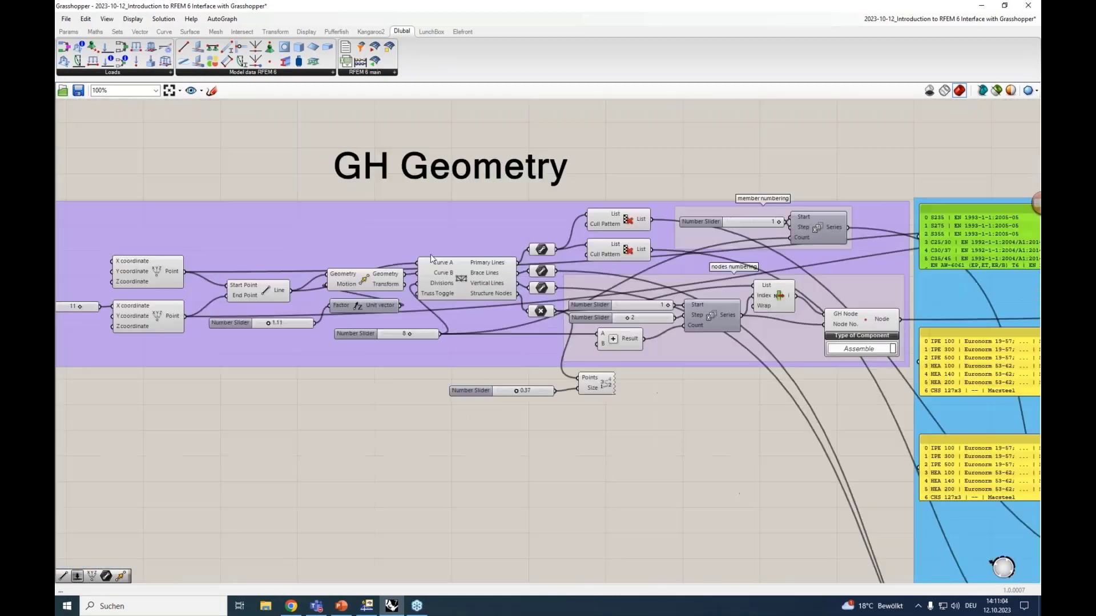
Step: Switch from the example definition to the empty unnamed definition
mouse_move(993, 26)
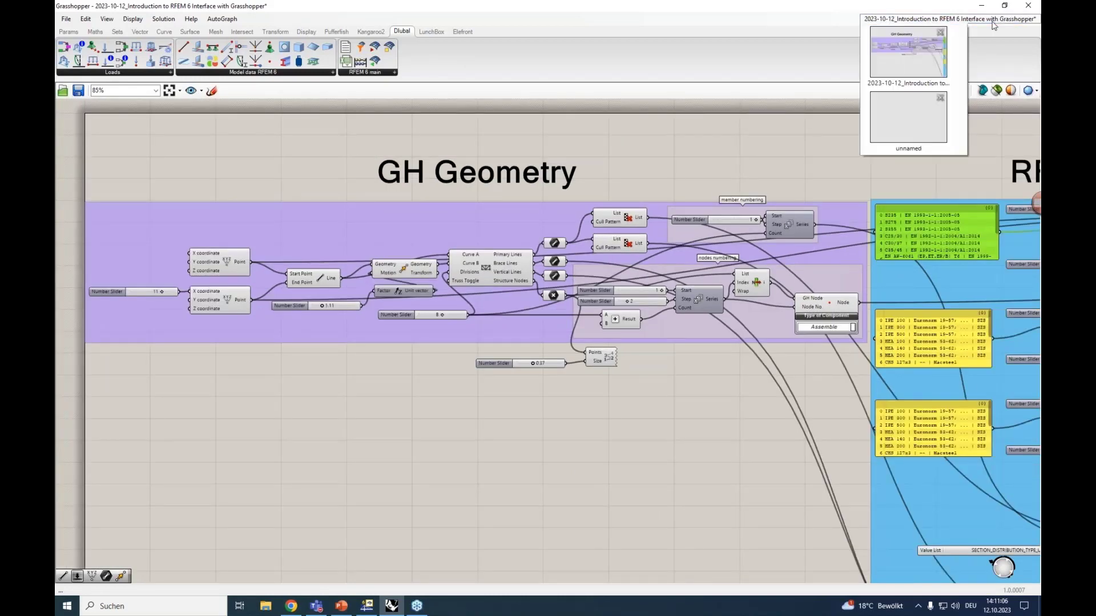
click(923, 121)
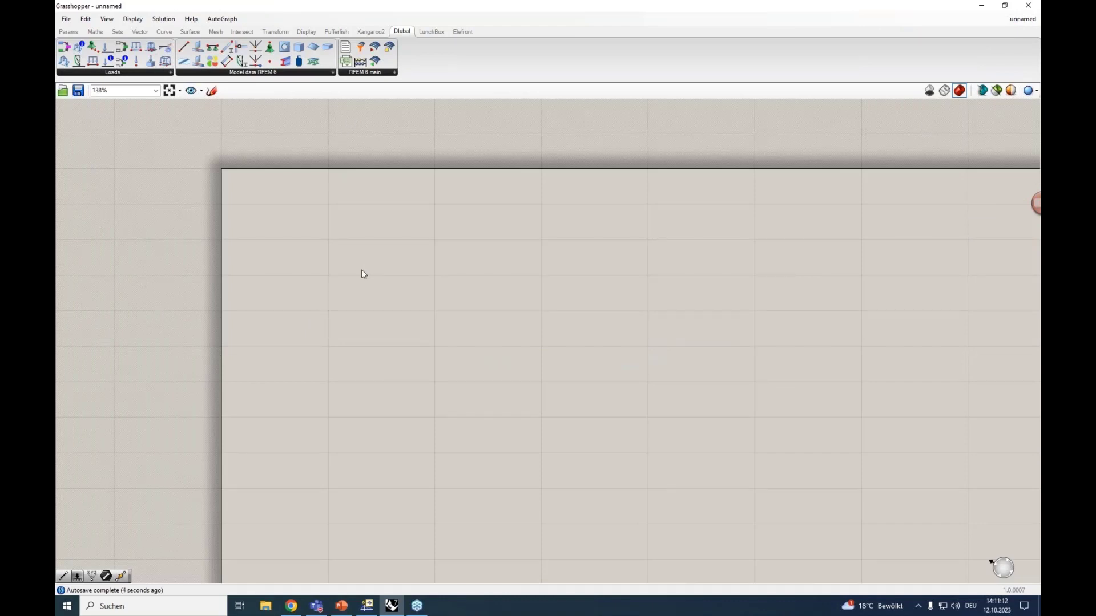
scroll(361, 269, down, 1)
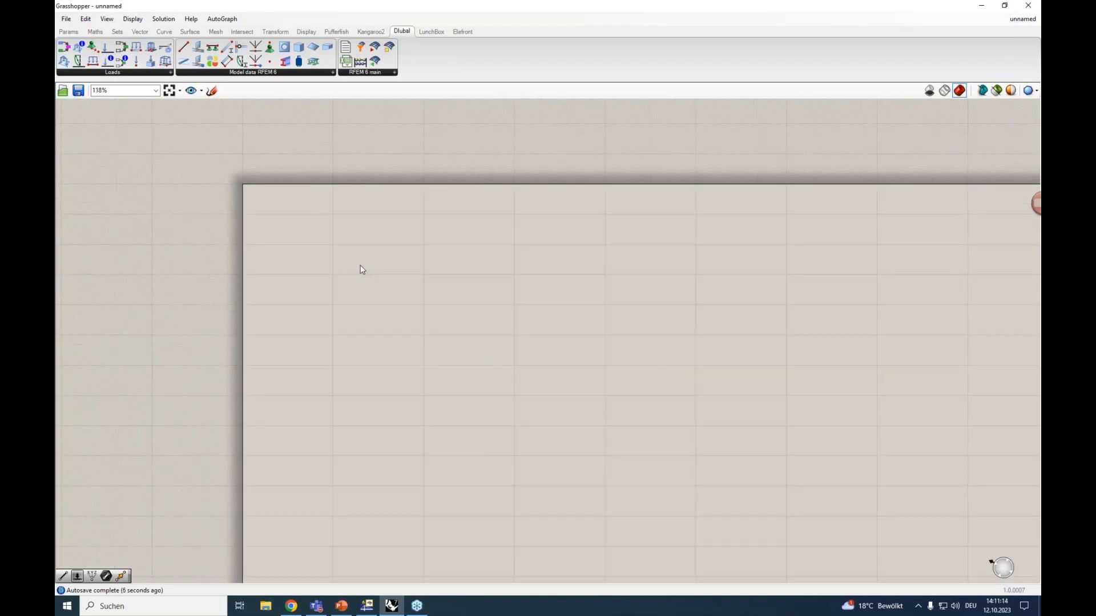
scroll(361, 268, down, 4)
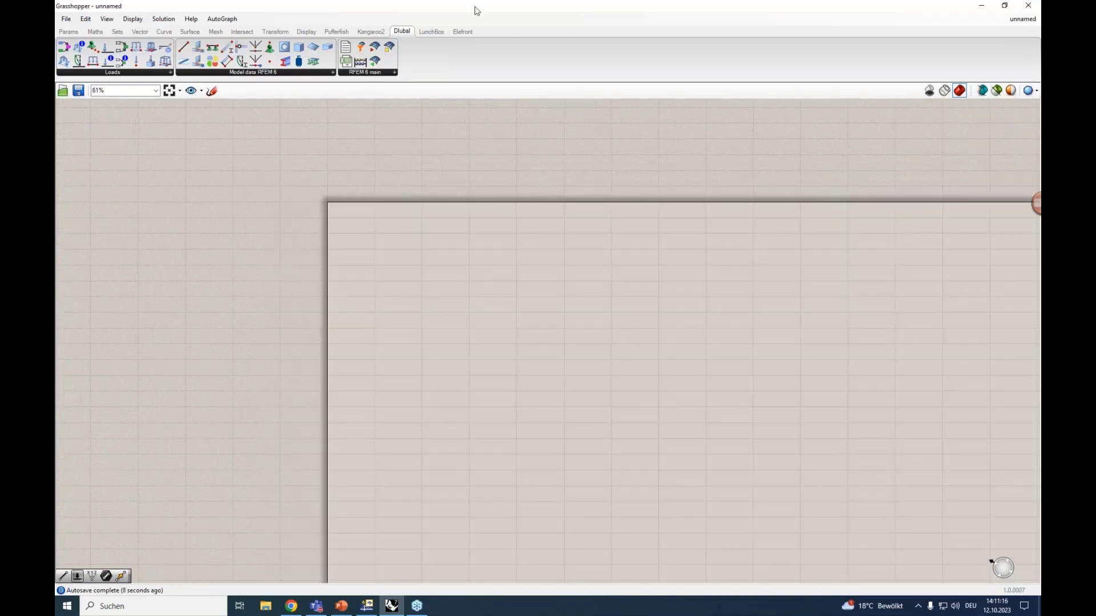
Step: Tile the Grasshopper window over the right half of the screen so the Rhino viewports show beside it
drag(477, 8, 1038, 34)
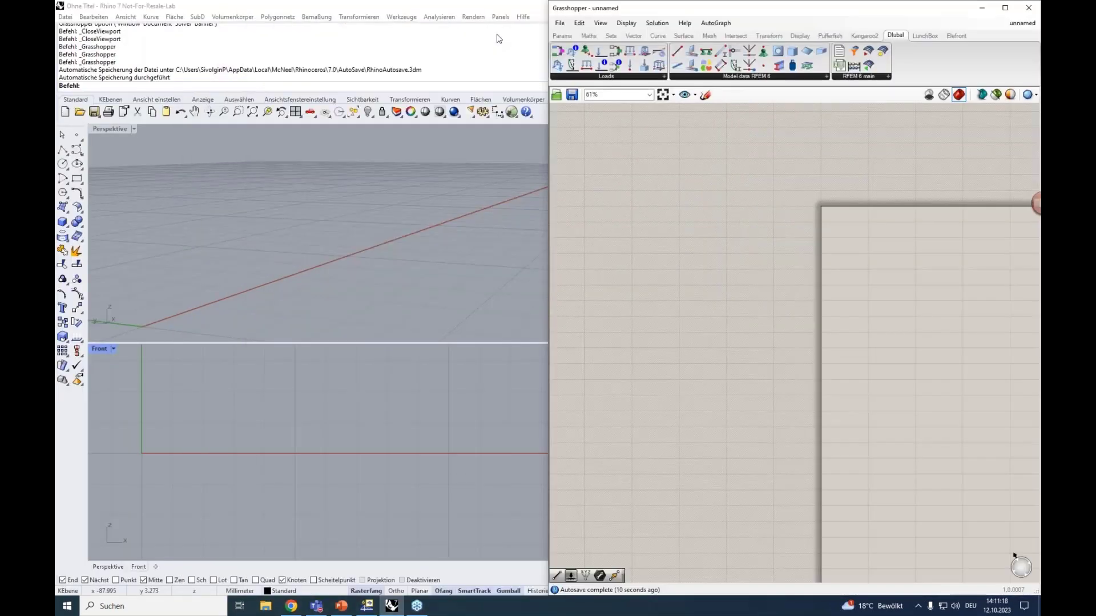
click(287, 258)
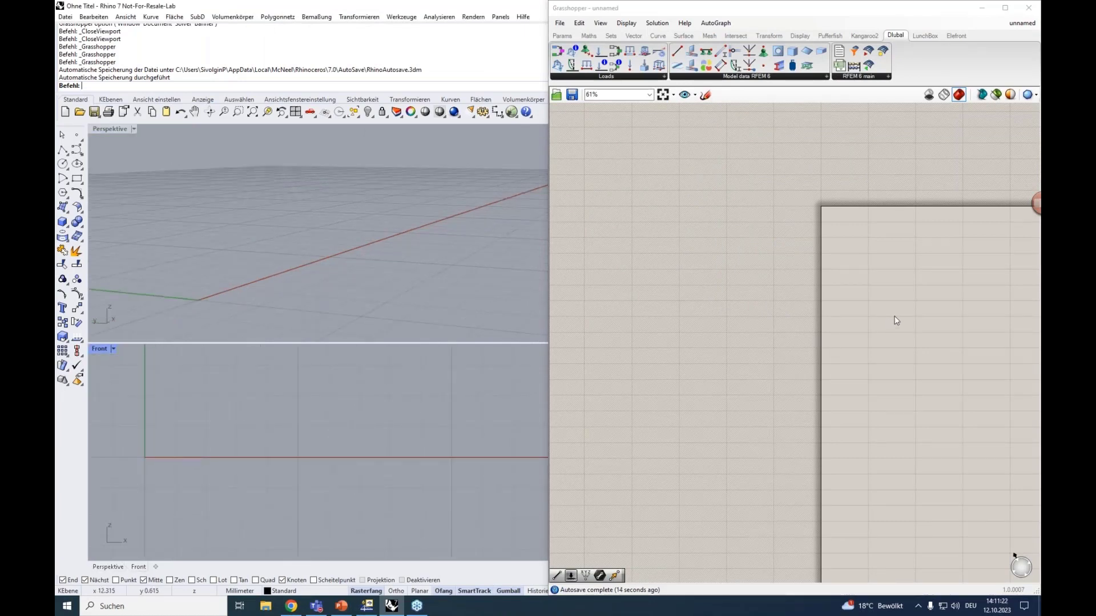
scroll(697, 257, up, 4)
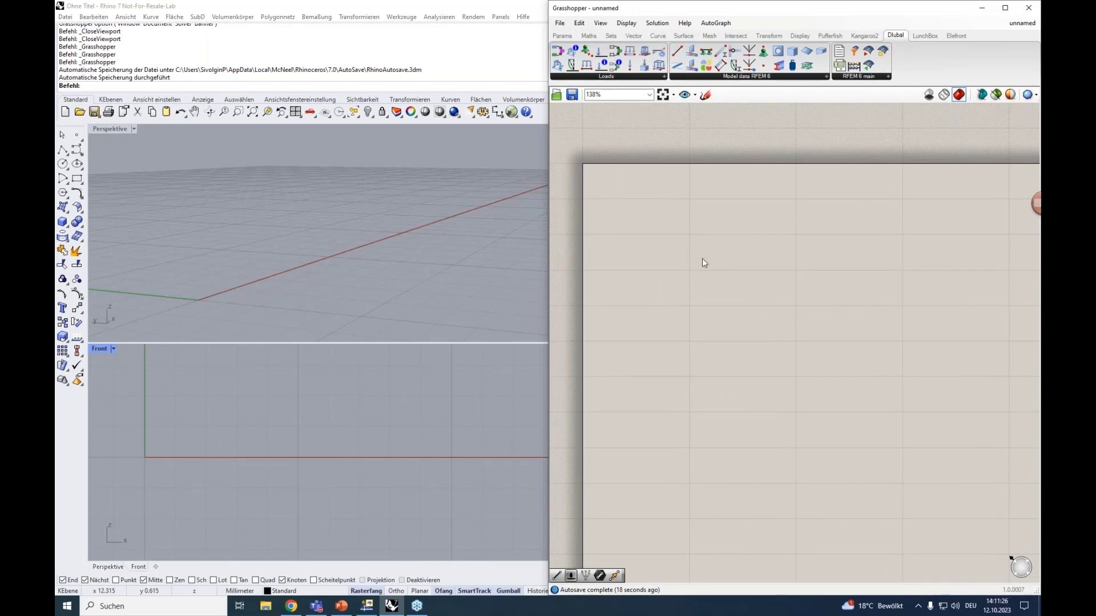
right_drag(703, 262, 724, 247)
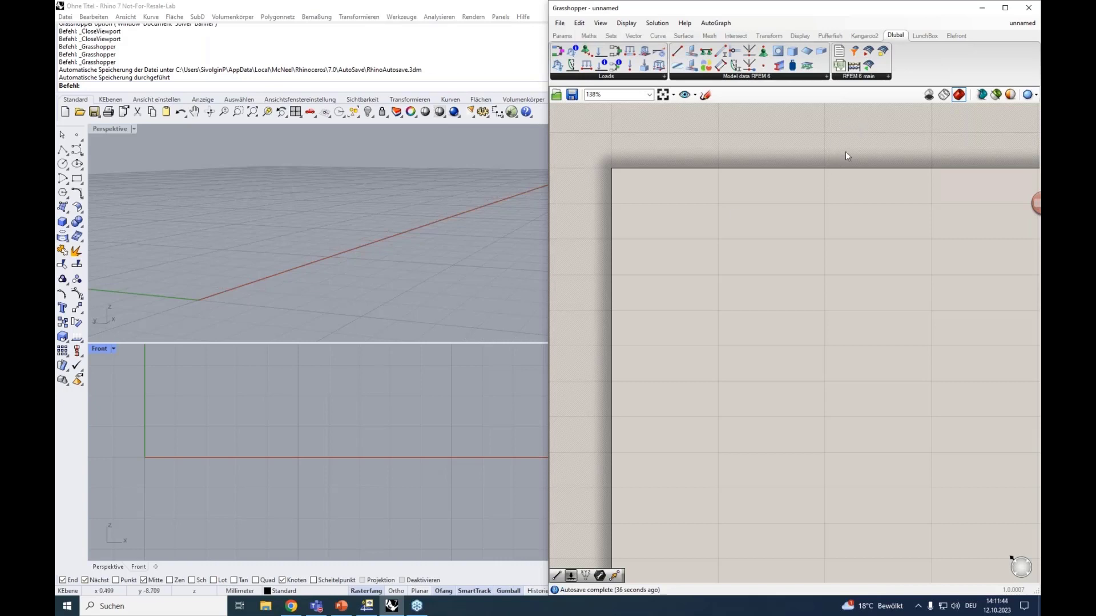
Step: Place a Construct Point component on the canvas and put a copy of it below, shifted slightly to the right
click(634, 36)
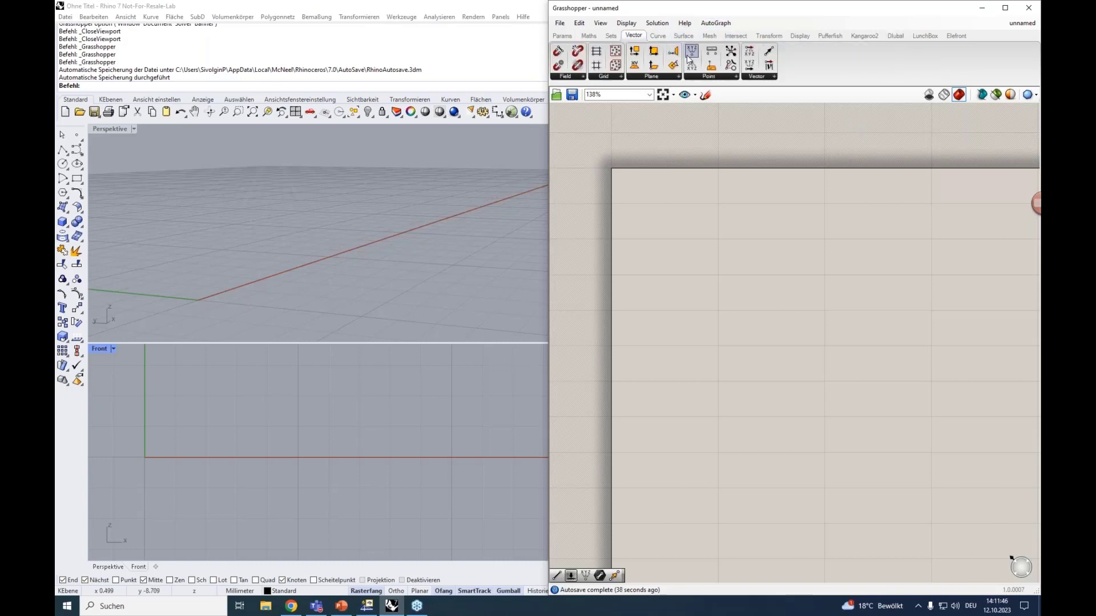
drag(690, 57, 751, 240)
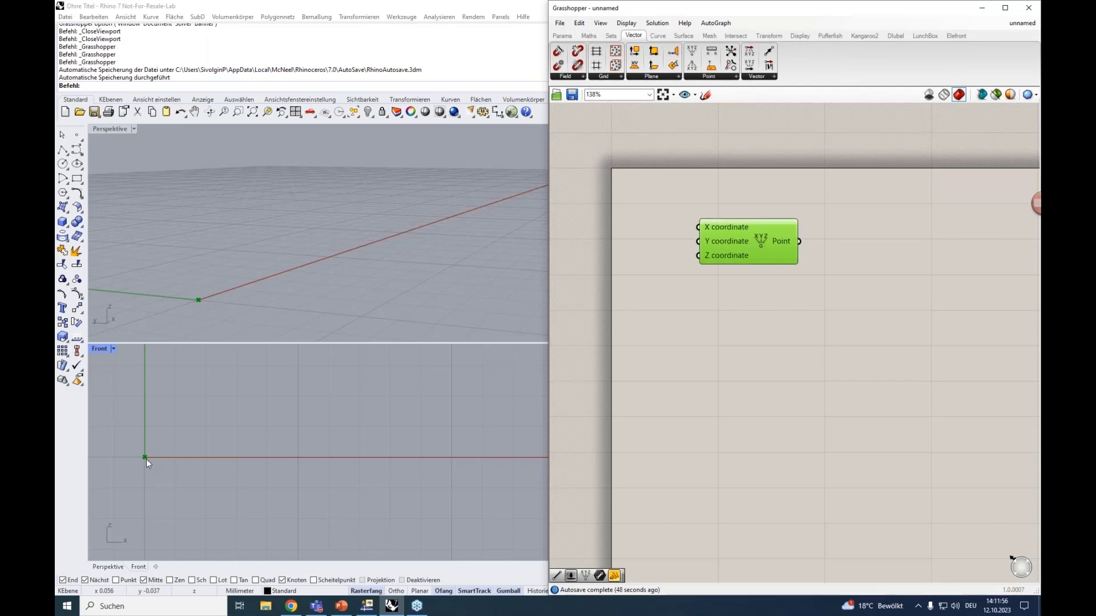
alt+drag(738, 238, 741, 365)
click(731, 236)
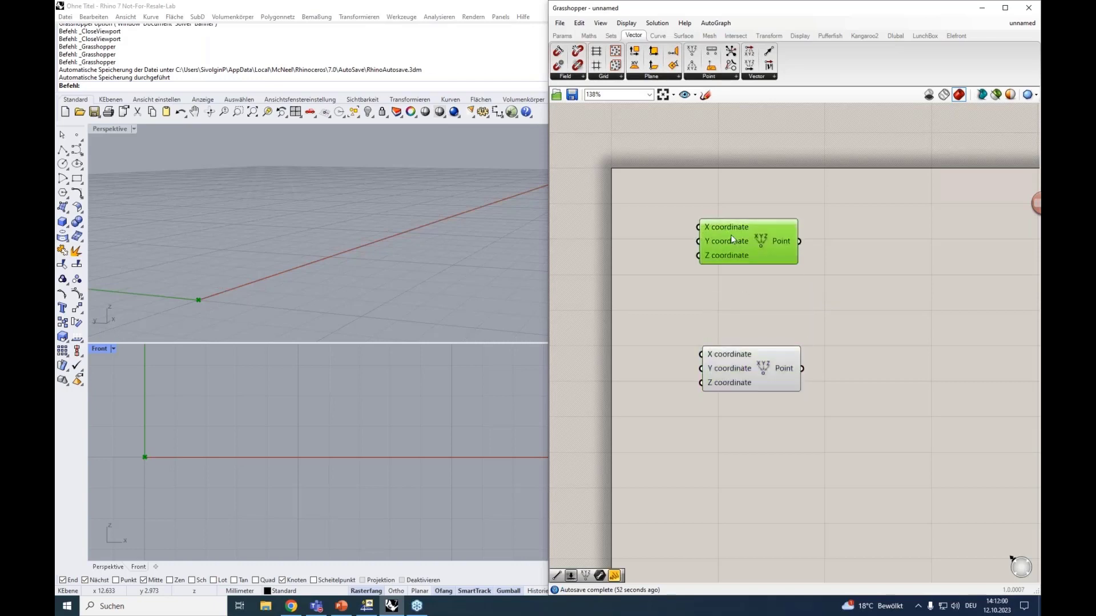
click(738, 372)
click(753, 232)
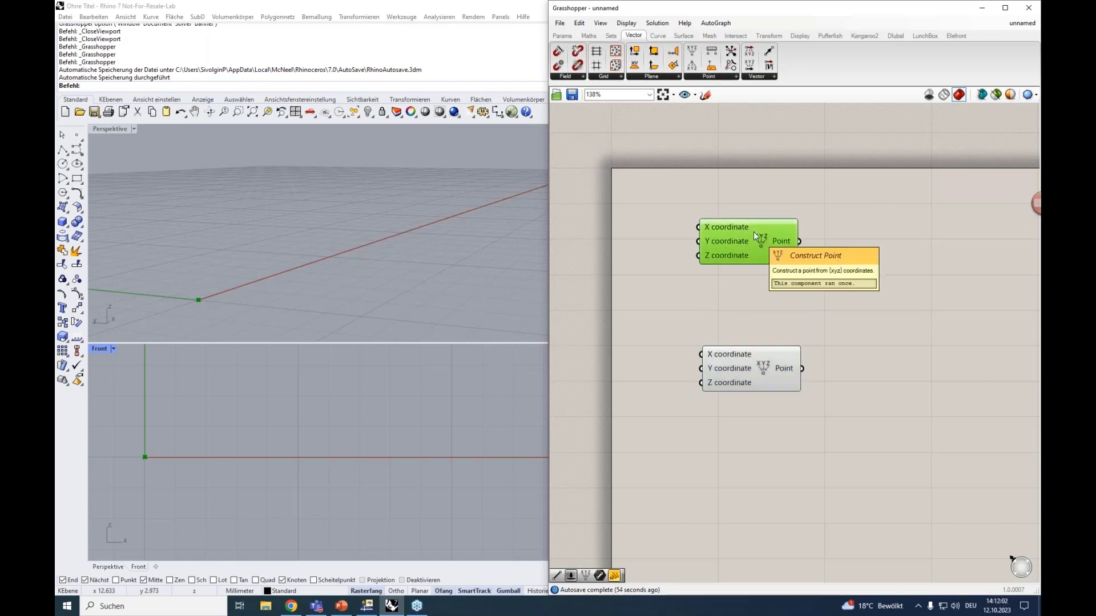
drag(745, 369, 795, 368)
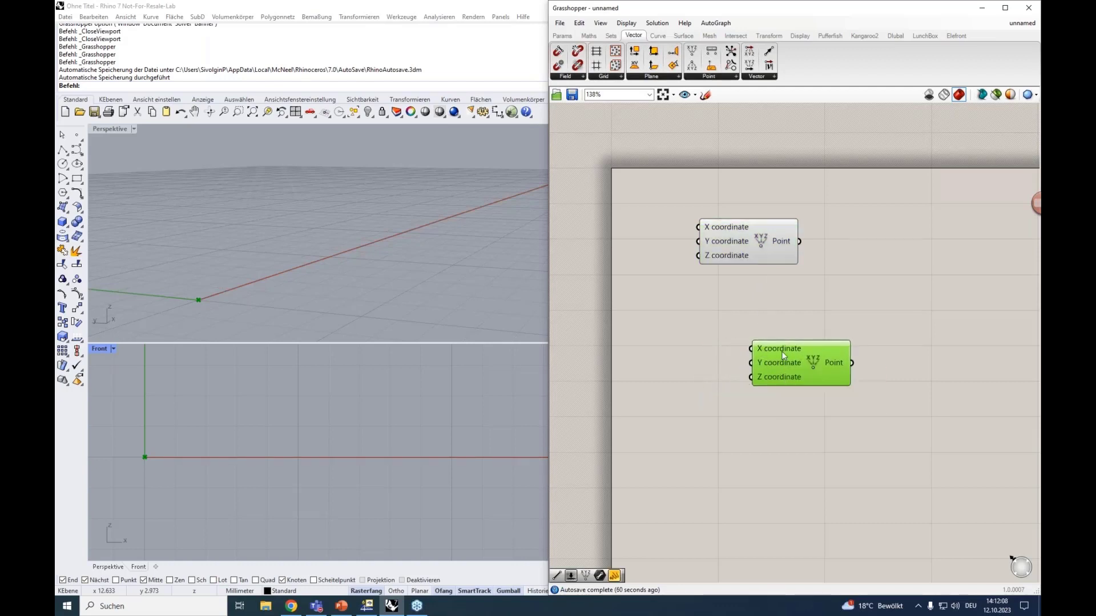
drag(781, 354, 787, 354)
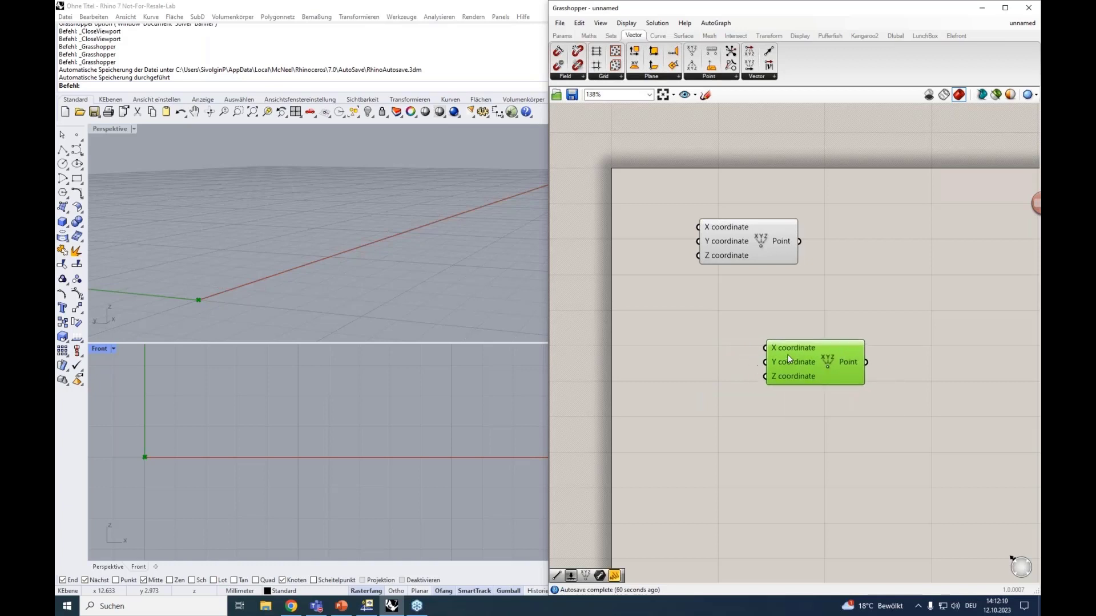
Step: Add a number slider with the range 0<15 and feed it into the X coordinate of the lower Construct Point
double_click(664, 350)
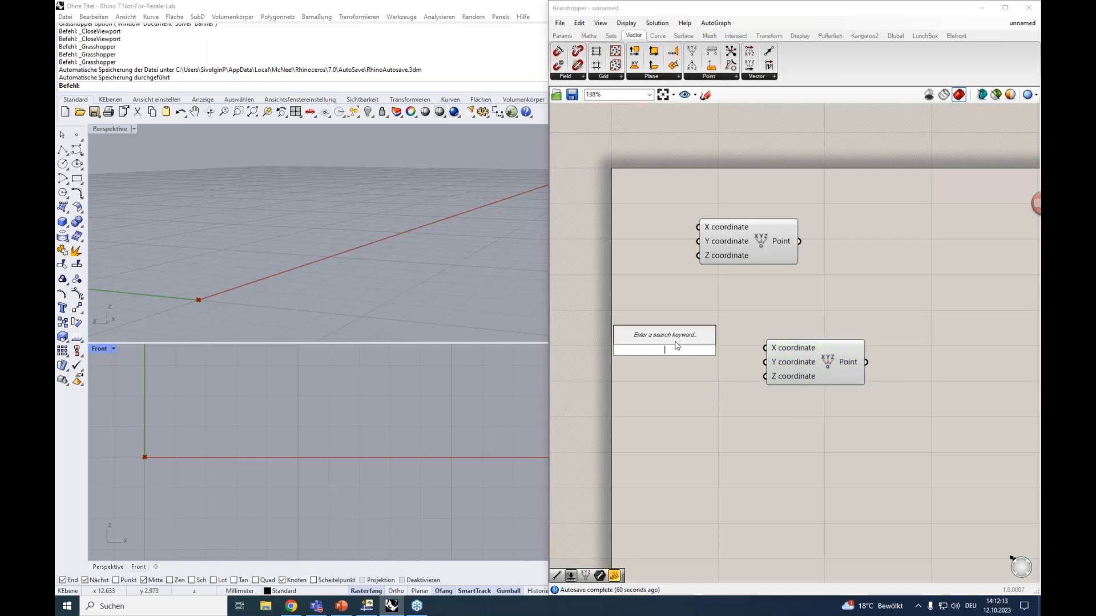
double_click(657, 343)
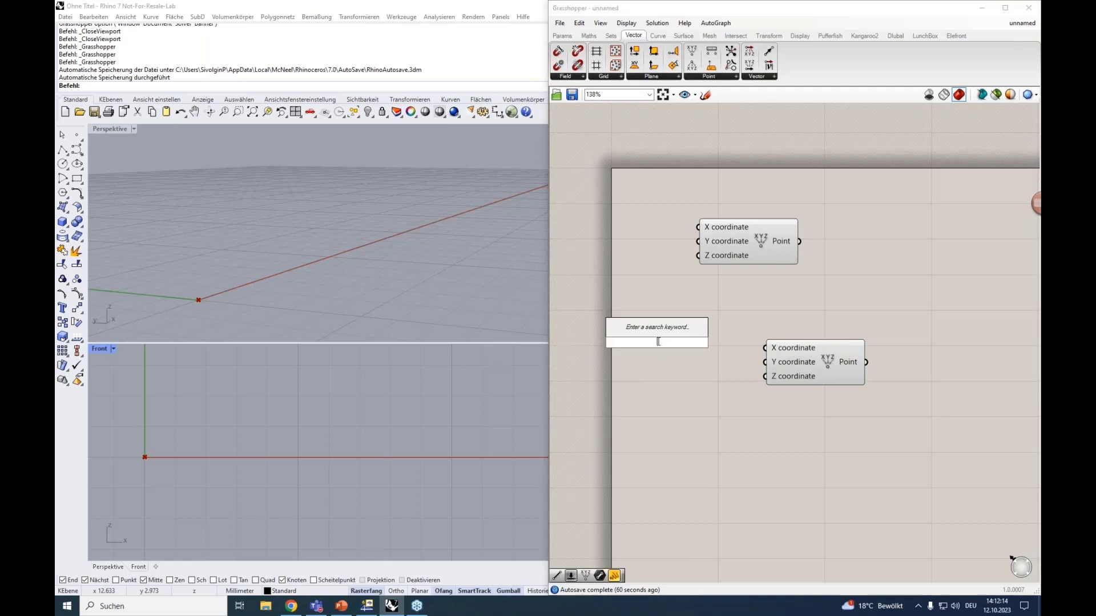
text(^0<)
key(BackSpace)
key(BackSpace)
text(0<)
key(BackSpace)
key(BackSpace)
key(BackSpace)
text(0<1)
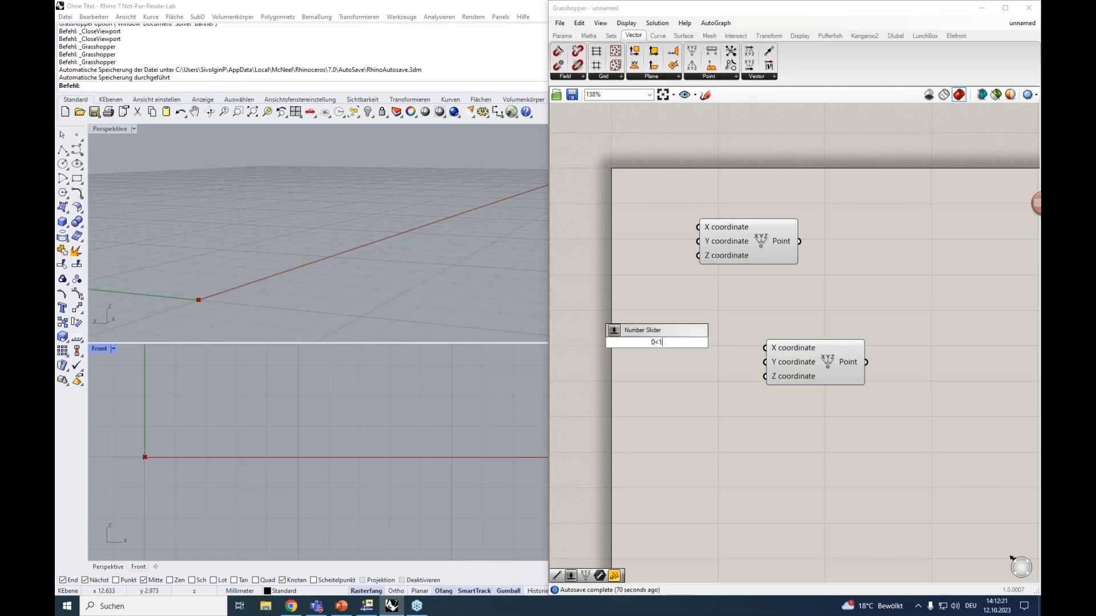
text(5)
key(Return)
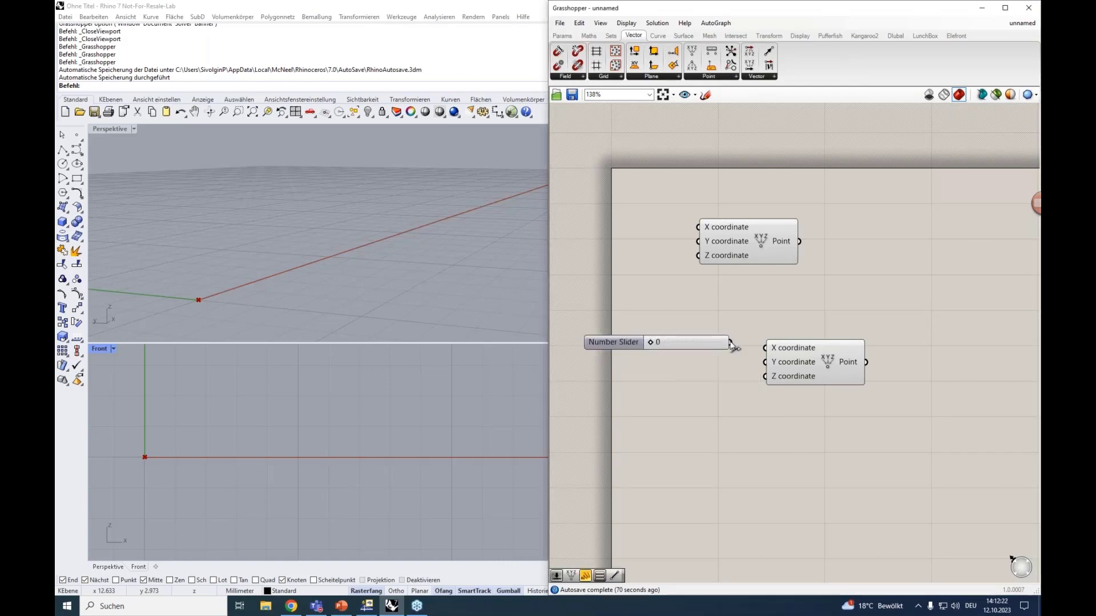
drag(752, 349, 800, 355)
Step: Rearrange the two Construct Points so they sit roughly one above the other, moving the slider along with the lower one
drag(773, 264, 863, 283)
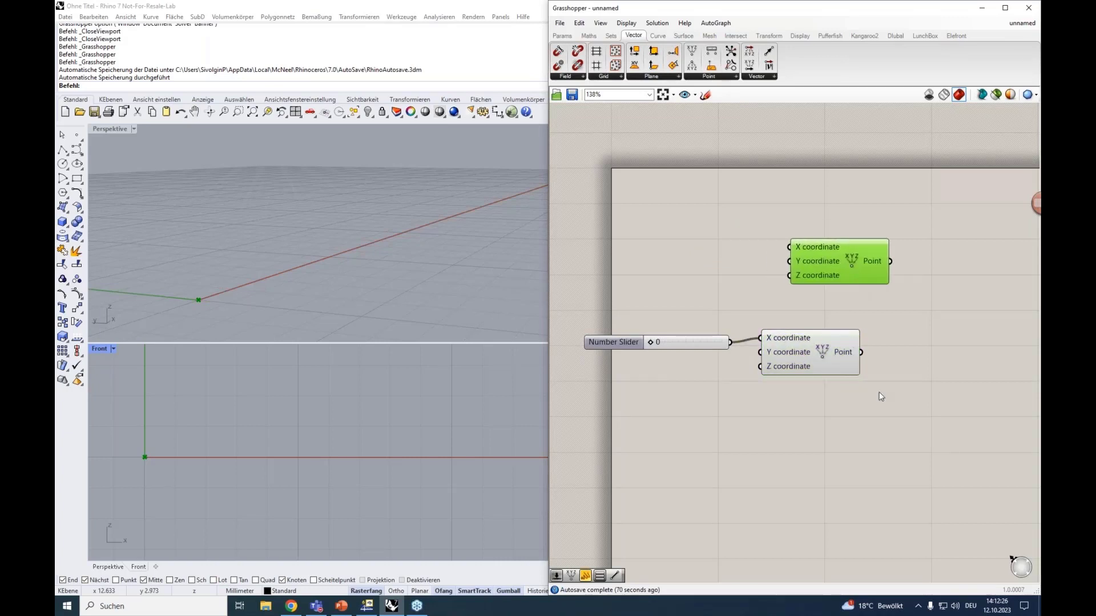
drag(879, 394, 622, 307)
drag(801, 346, 840, 340)
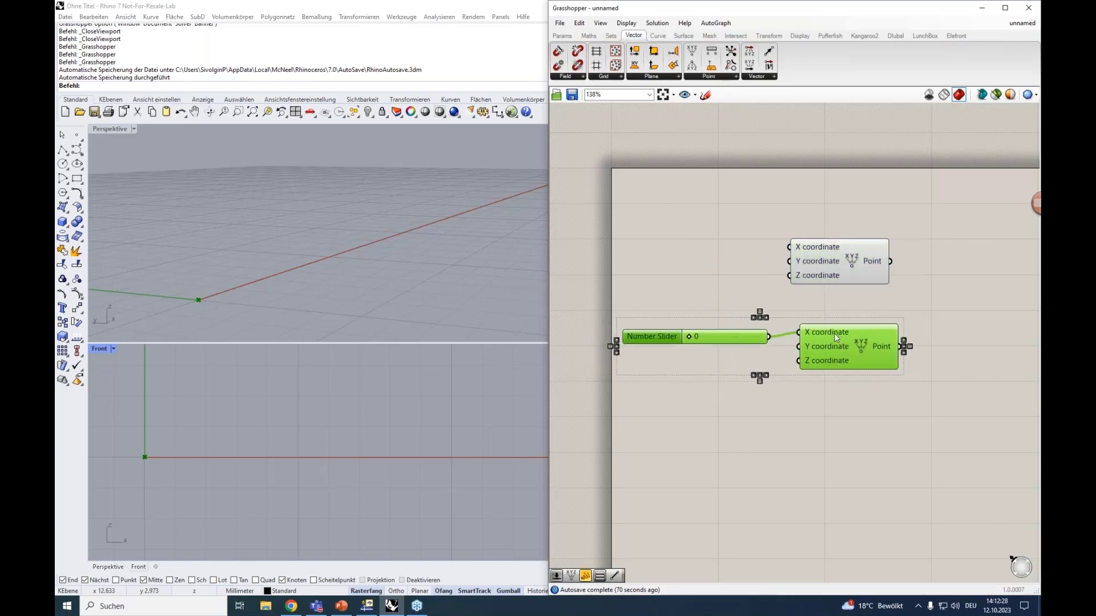
Step: Highlight each constructed point in the viewports and set the lower point's X coordinate slider to 4
right_drag(810, 384, 729, 362)
click(747, 238)
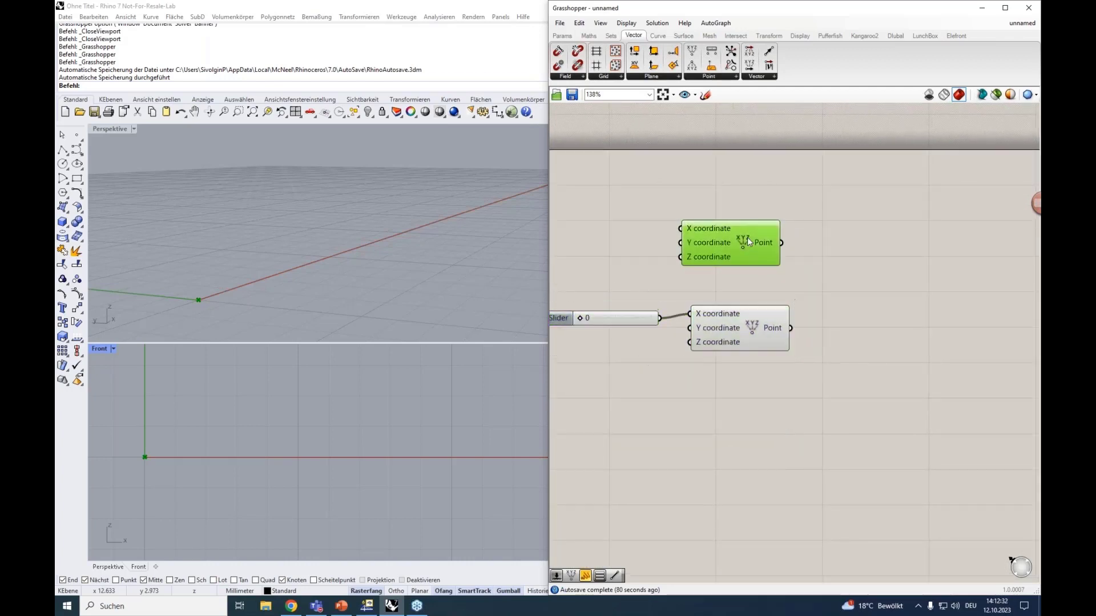
click(741, 311)
drag(579, 318, 600, 320)
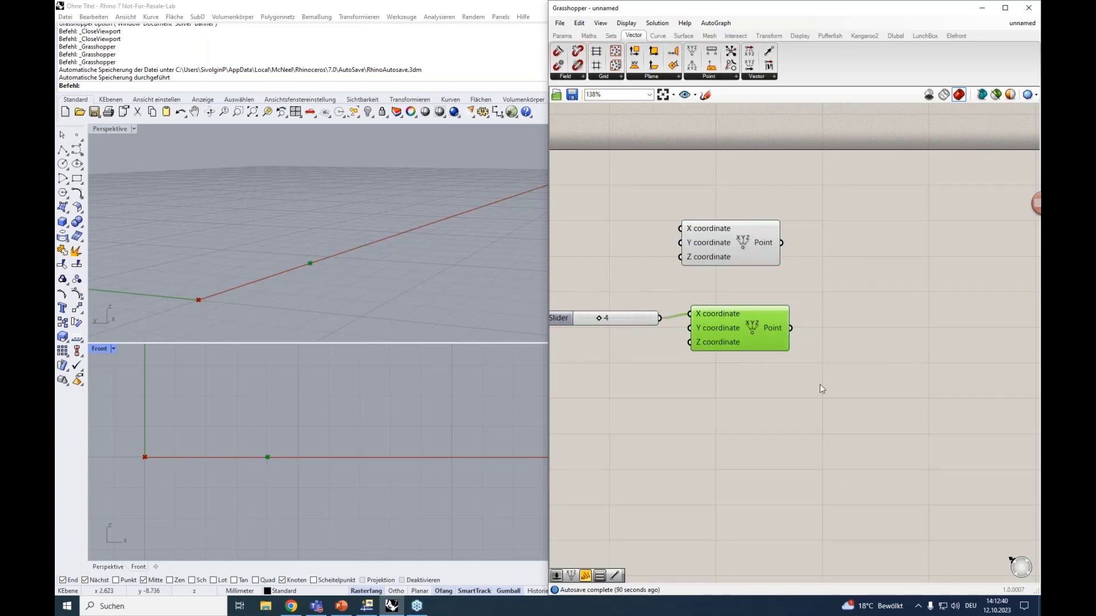
Step: Add a Line component with start and end point inputs beside the two Construct Points
double_click(868, 286)
text(line)
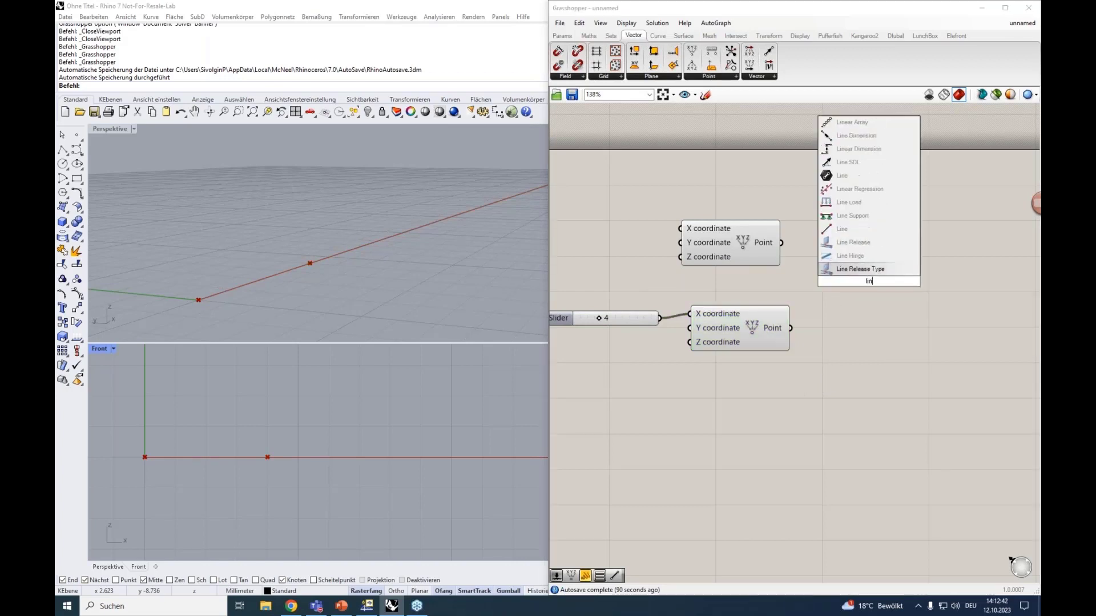
click(839, 273)
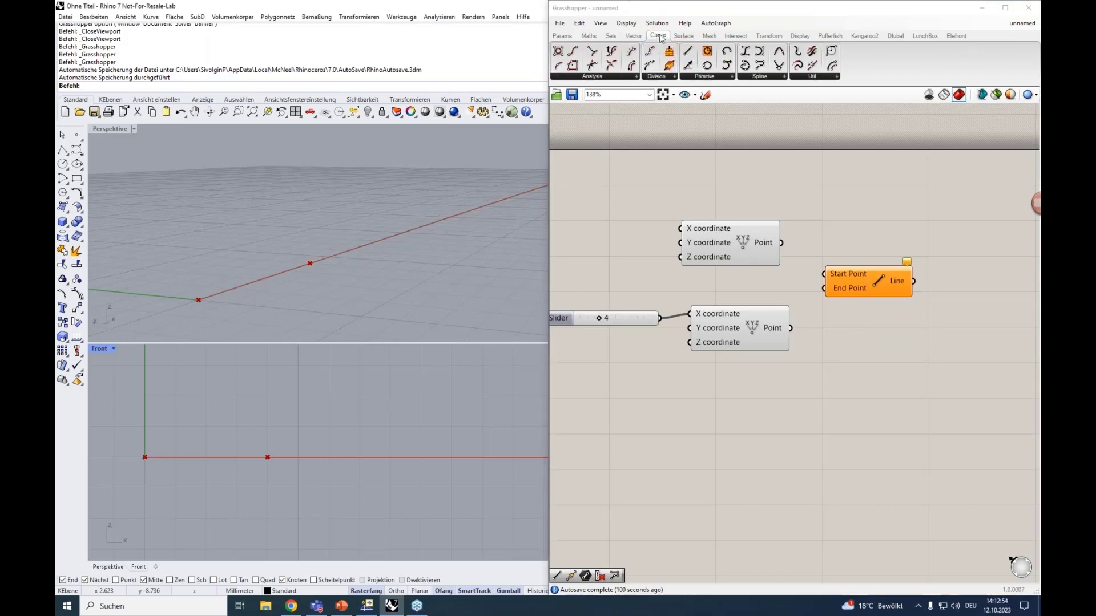
click(852, 201)
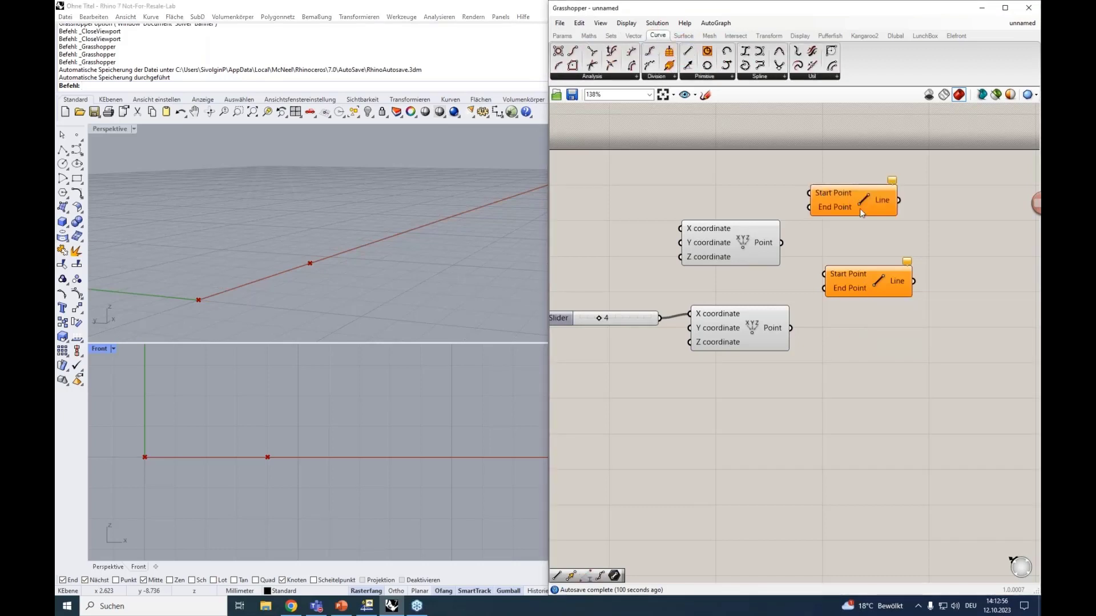
click(862, 202)
key(Delete)
Step: Connect the upper point to the Line's Start Point and the lower point to its End Point, and highlight the line
drag(842, 273, 849, 276)
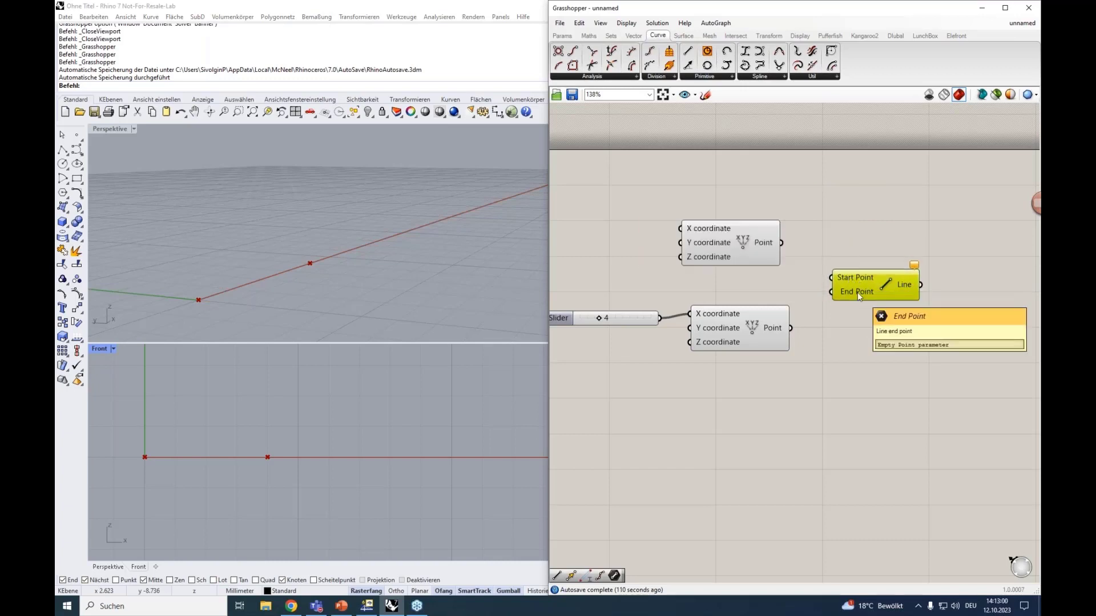
scroll(857, 292, down, 1)
scroll(857, 292, up, 1)
right_drag(826, 224, 795, 207)
click(720, 229)
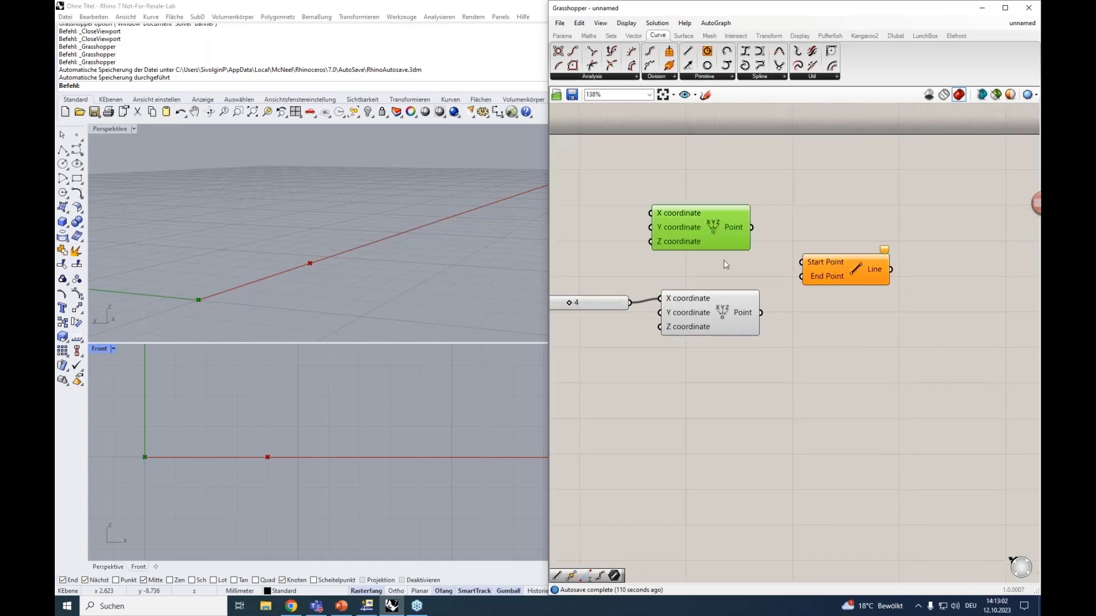
click(723, 304)
drag(751, 227, 802, 262)
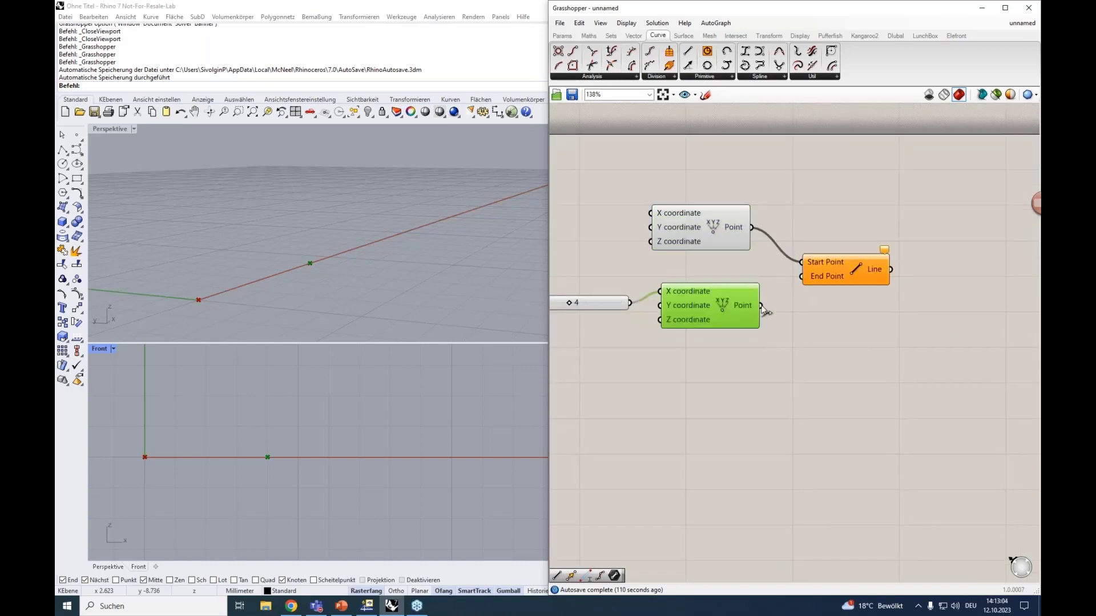
drag(761, 306, 814, 279)
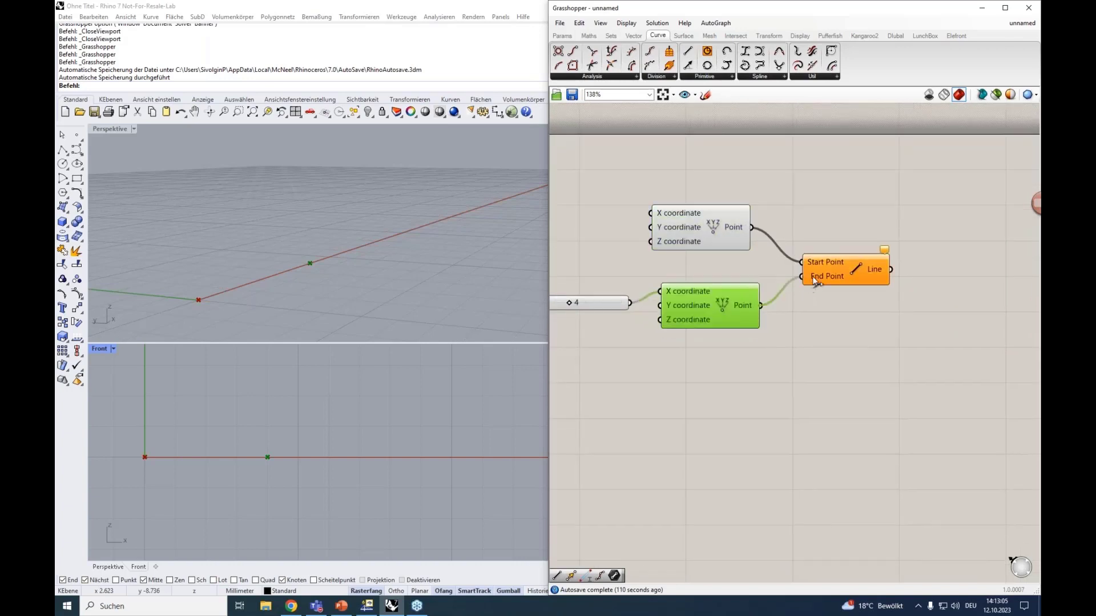
click(874, 269)
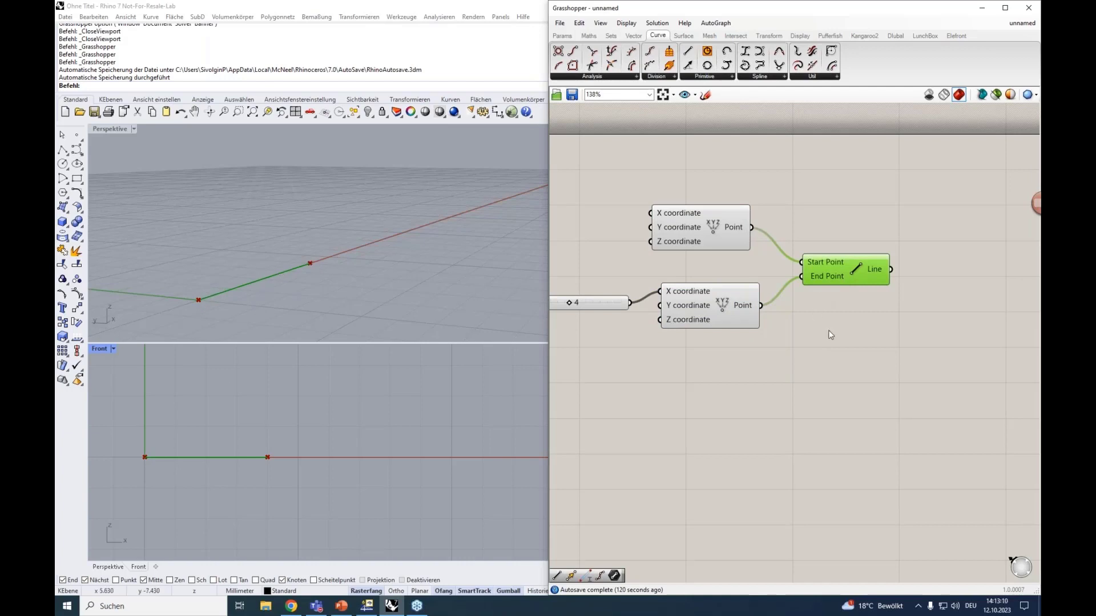
Step: Add a Move component after the Line component and connect the line to its Geometry input
scroll(831, 335, down, 3)
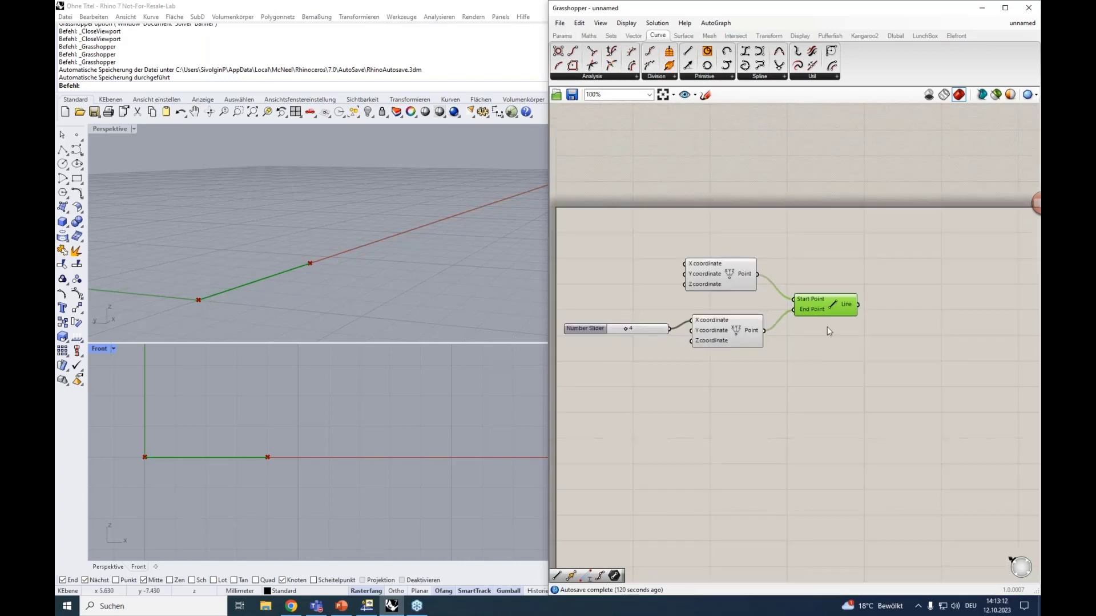
double_click(893, 326)
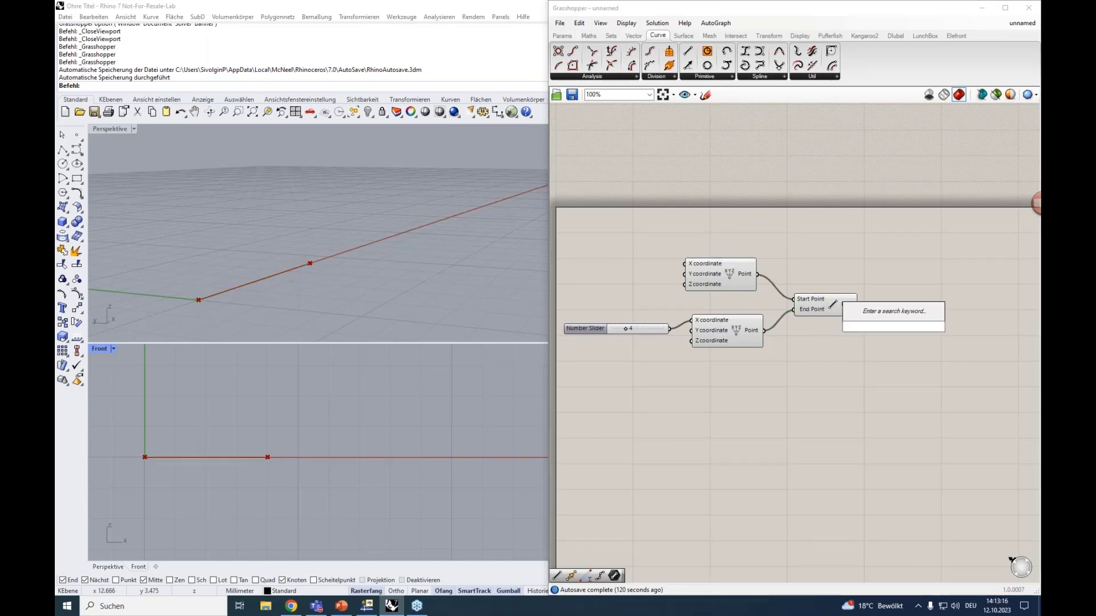
text(move)
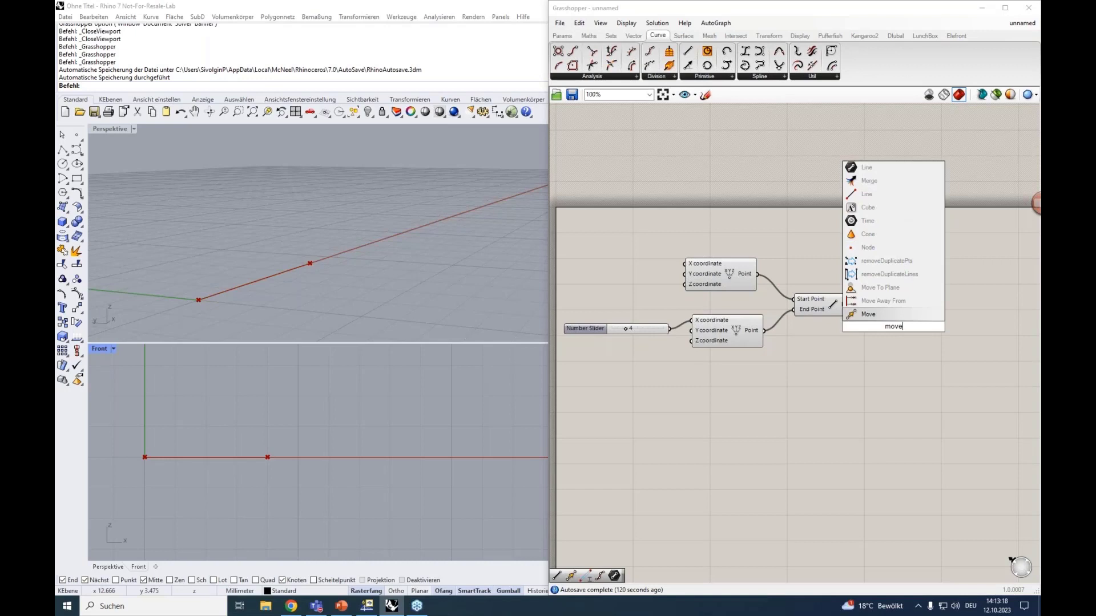
click(885, 317)
right_drag(882, 363, 843, 349)
drag(854, 313, 902, 309)
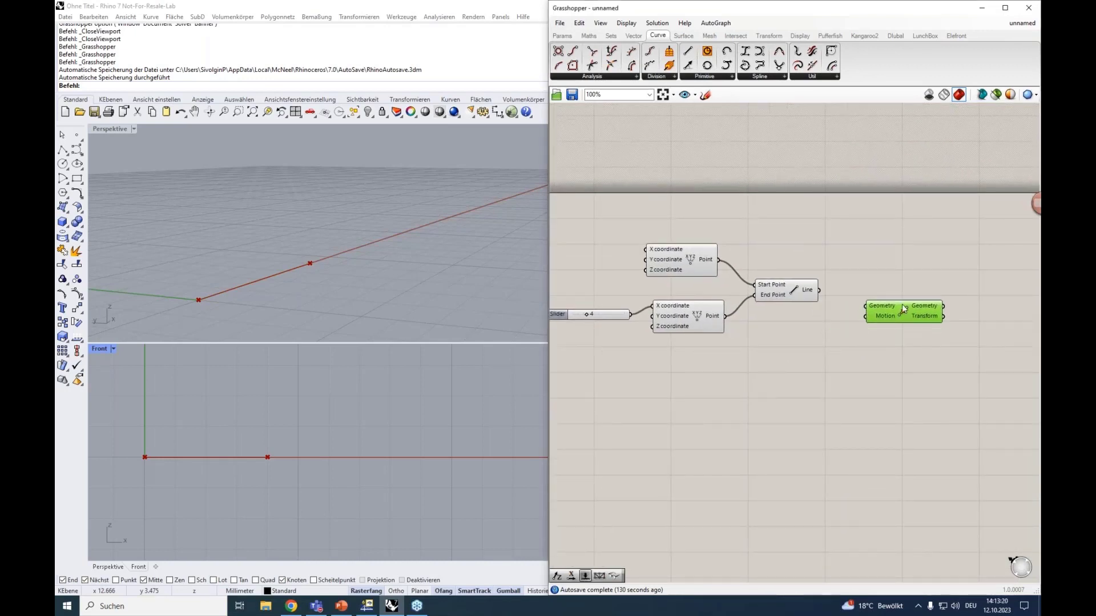
drag(820, 290, 866, 307)
Step: Add a Unit Z vector component just below the Move component
mouse_move(886, 323)
double_click(848, 364)
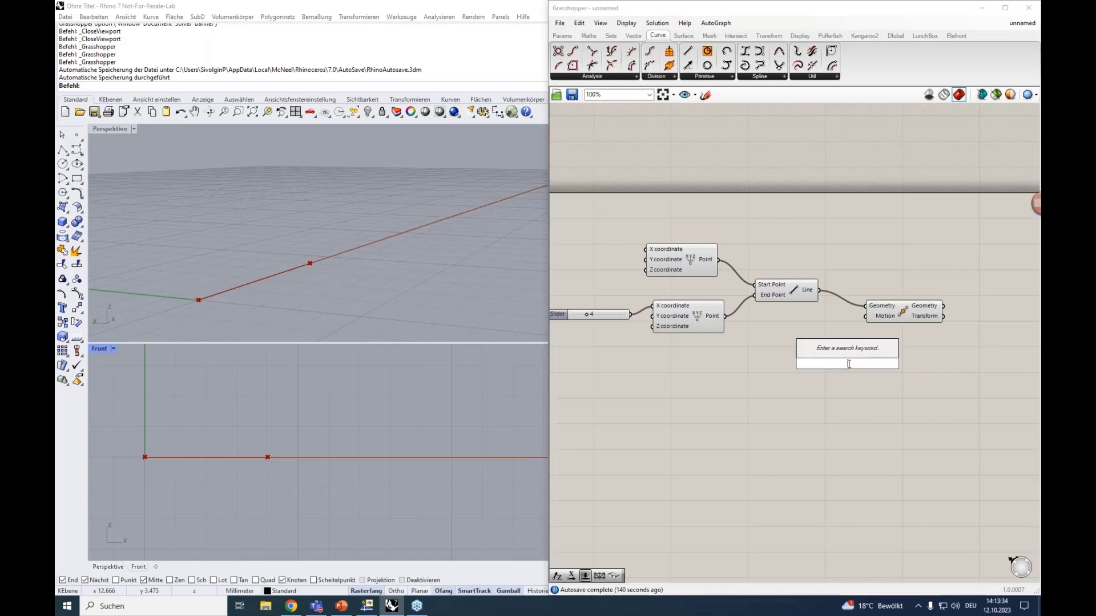
text(unit)
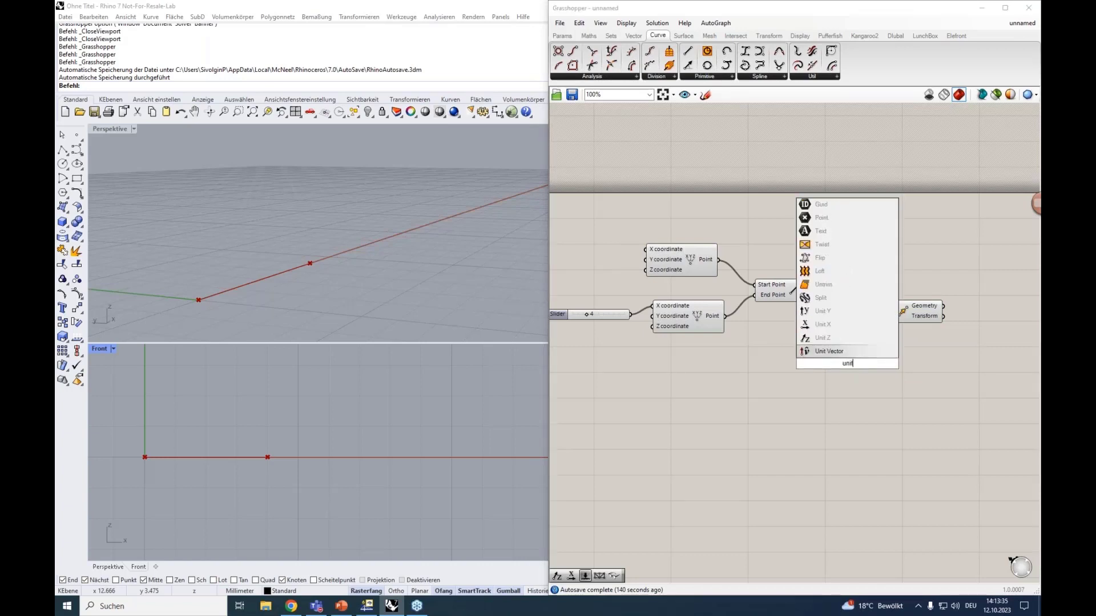
click(824, 339)
drag(861, 365, 854, 363)
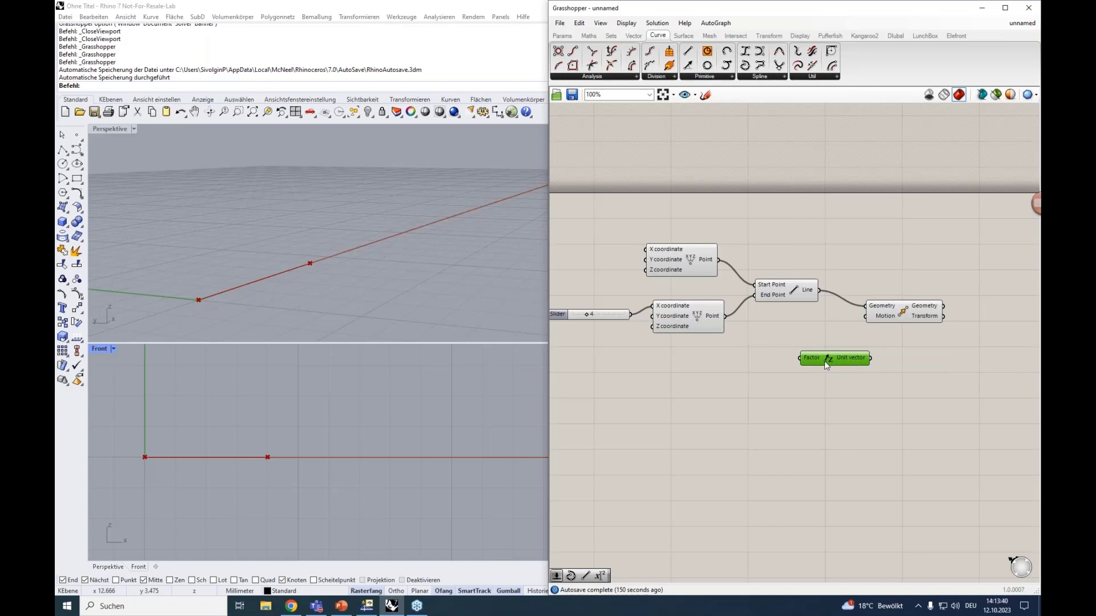
Step: Add a number slider with the range 0<5.00 as the Unit Z factor and connect the unit vector to the Move's Motion input
double_click(721, 357)
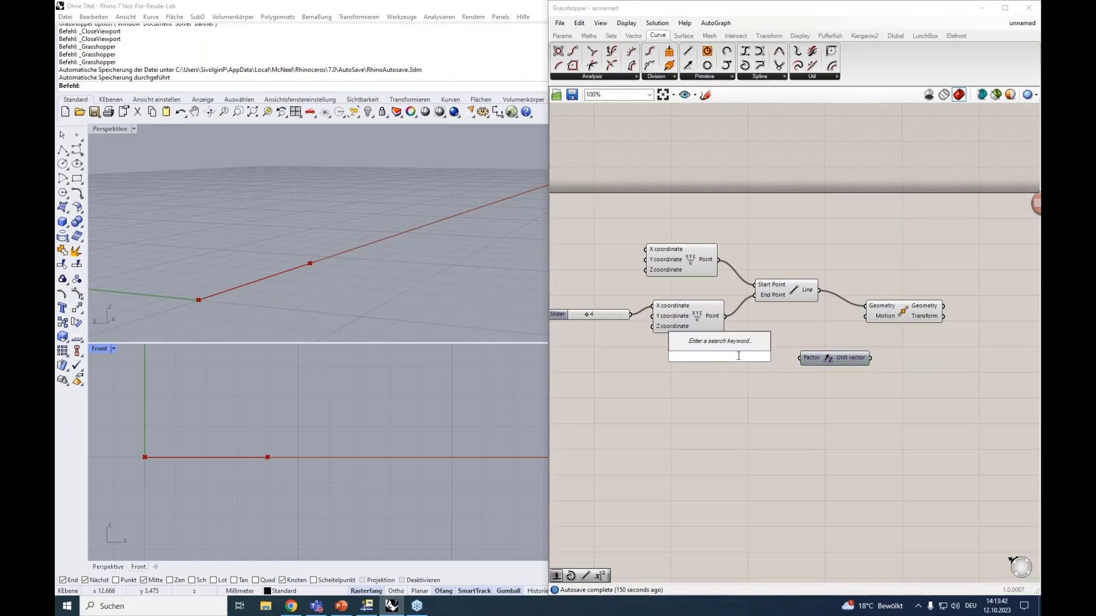
text(0<)
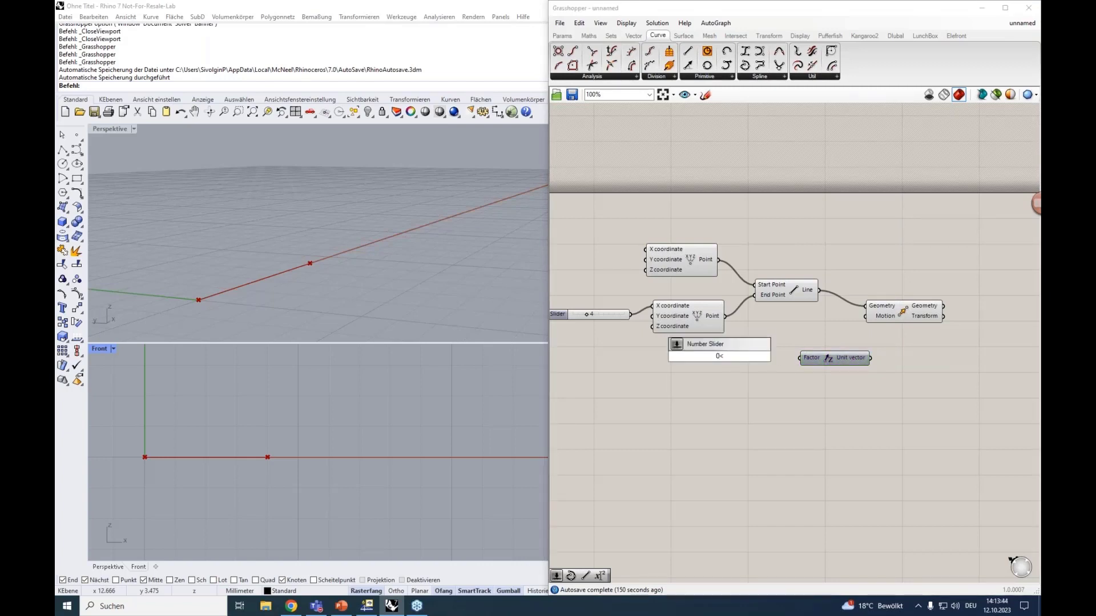
text(5.00)
key(Return)
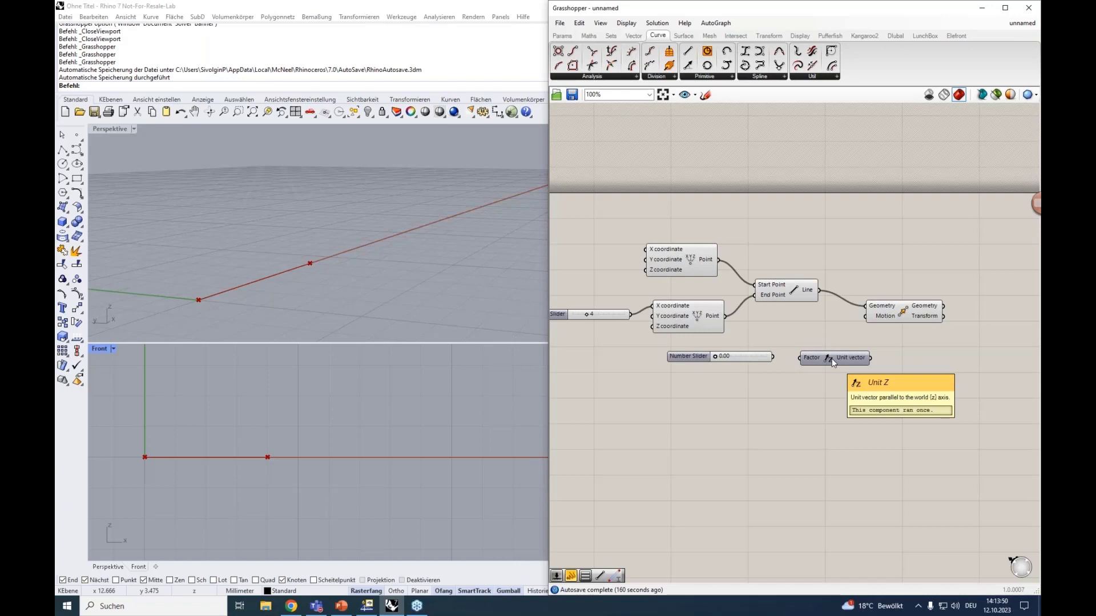
drag(772, 356, 802, 360)
drag(871, 357, 905, 318)
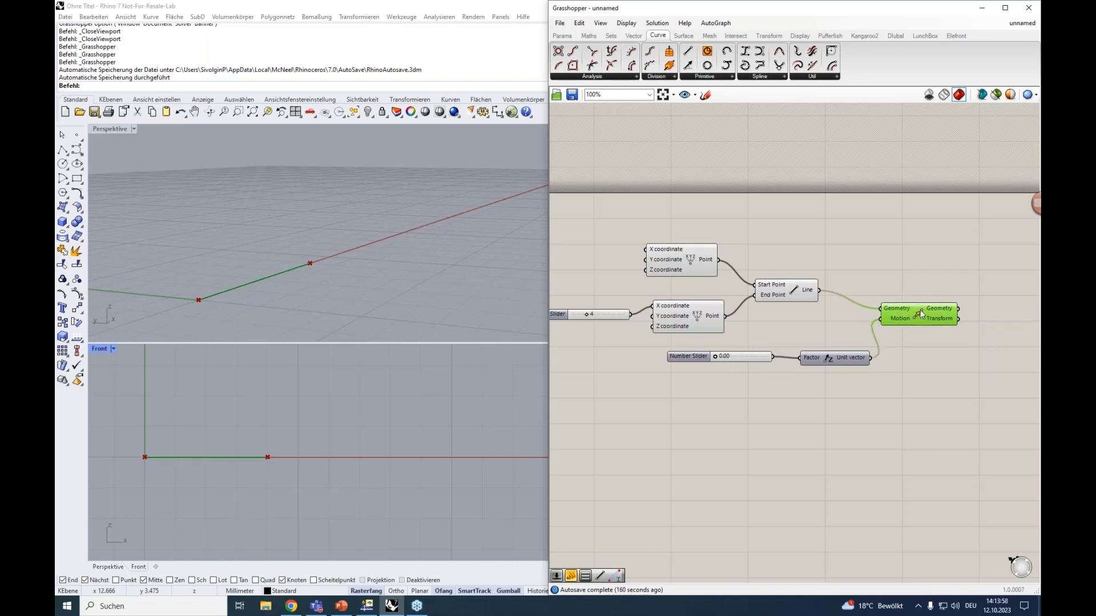
Step: Try a Unit Z factor of 1.80, and set the X coordinate slider to 10 and the factor to 1.05
drag(716, 357, 734, 355)
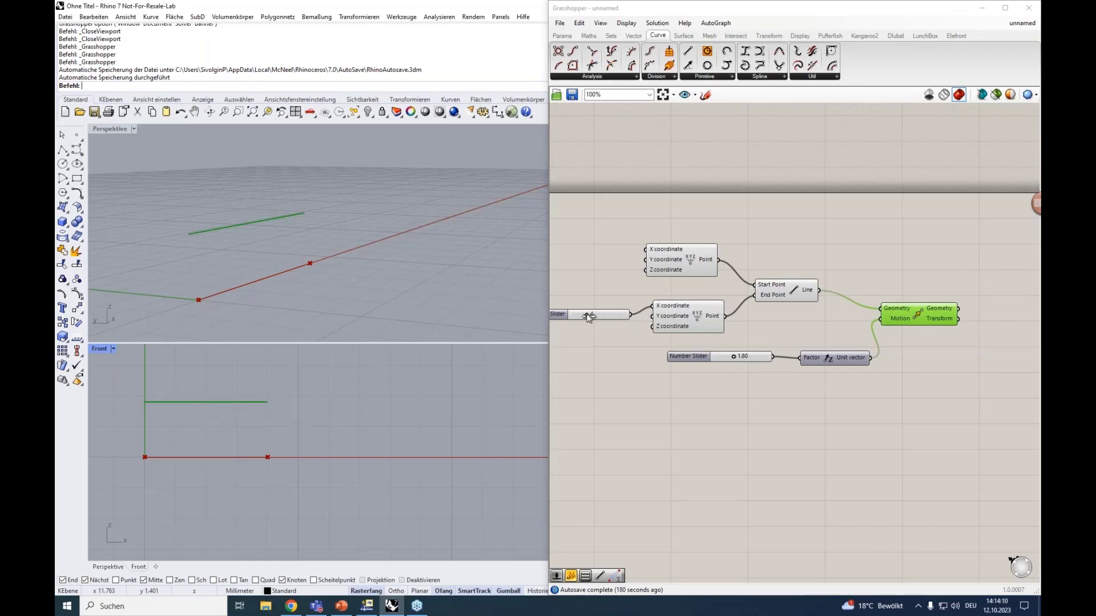
drag(588, 317, 608, 321)
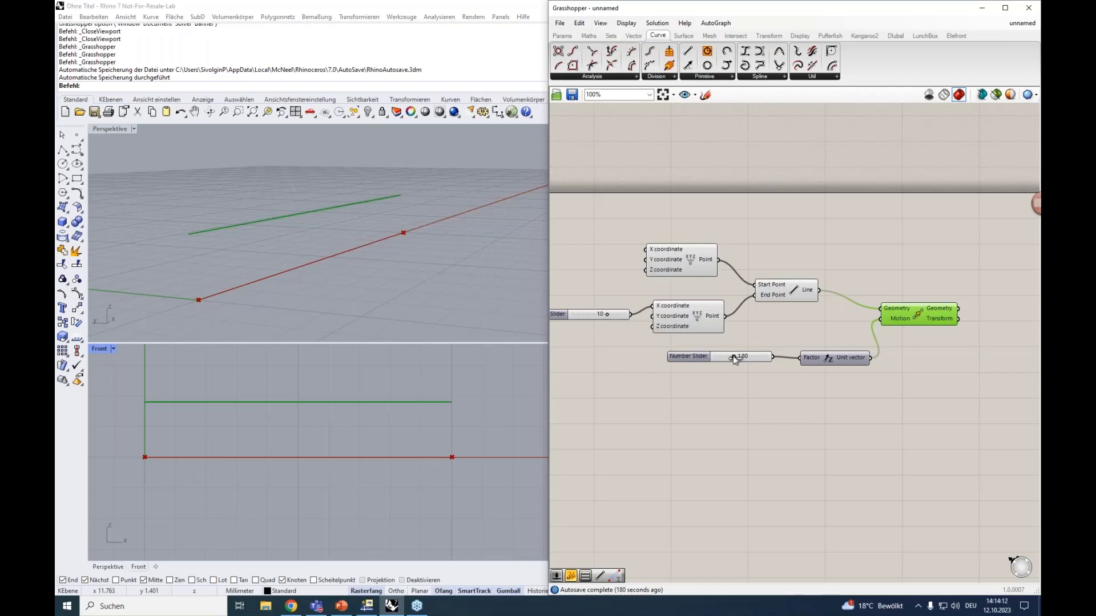
drag(734, 359, 725, 360)
Step: Place a LunchBox 2D Truss component beside the Move component and highlight the original and moved lines in the viewports
right_drag(731, 400, 717, 372)
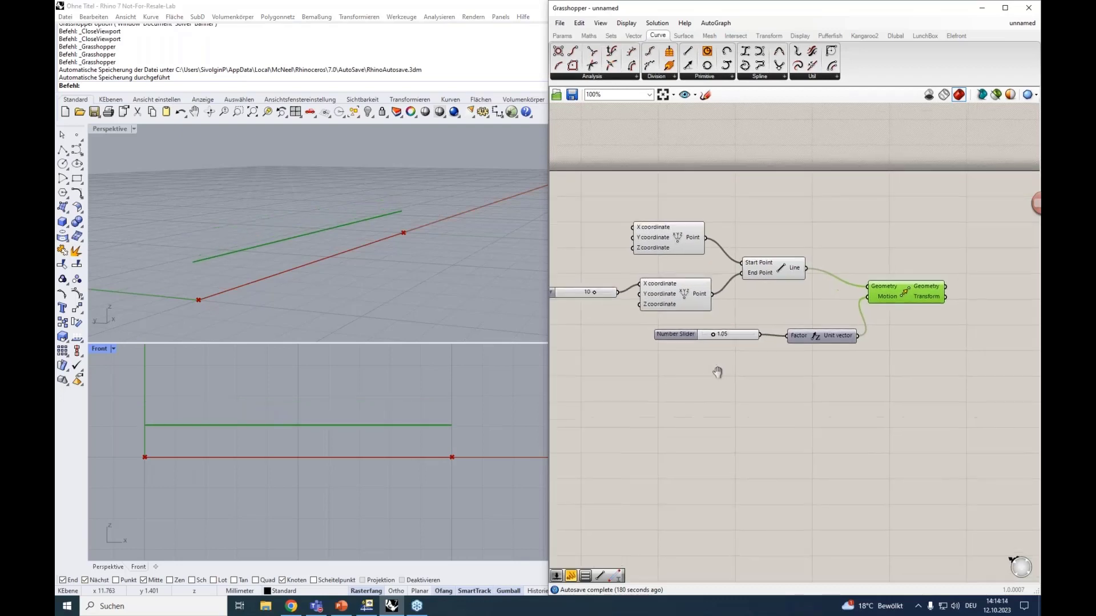
click(924, 35)
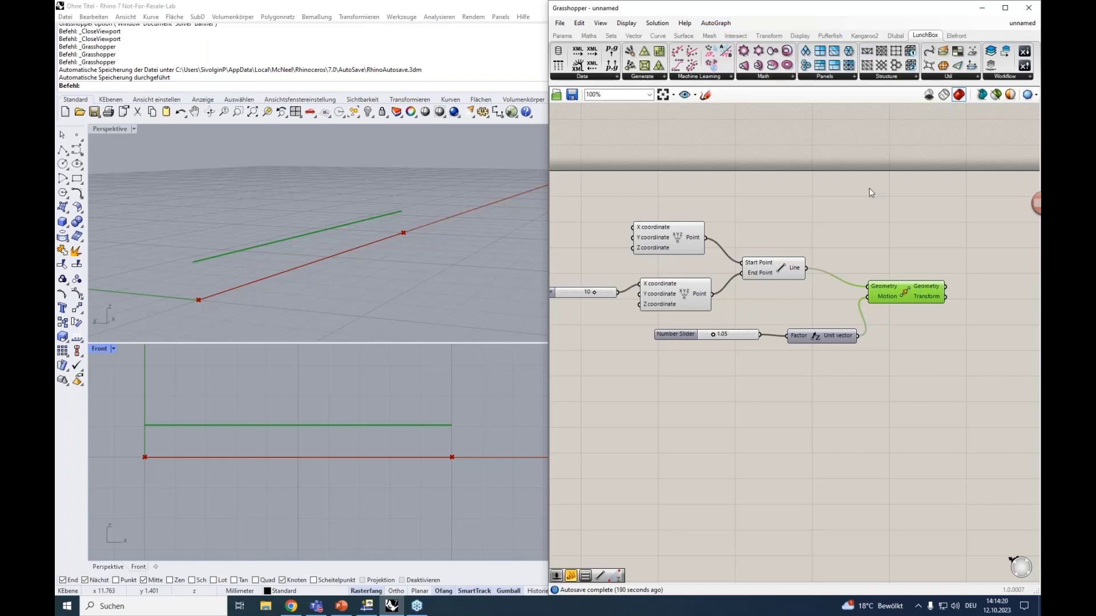
right_drag(871, 189, 796, 175)
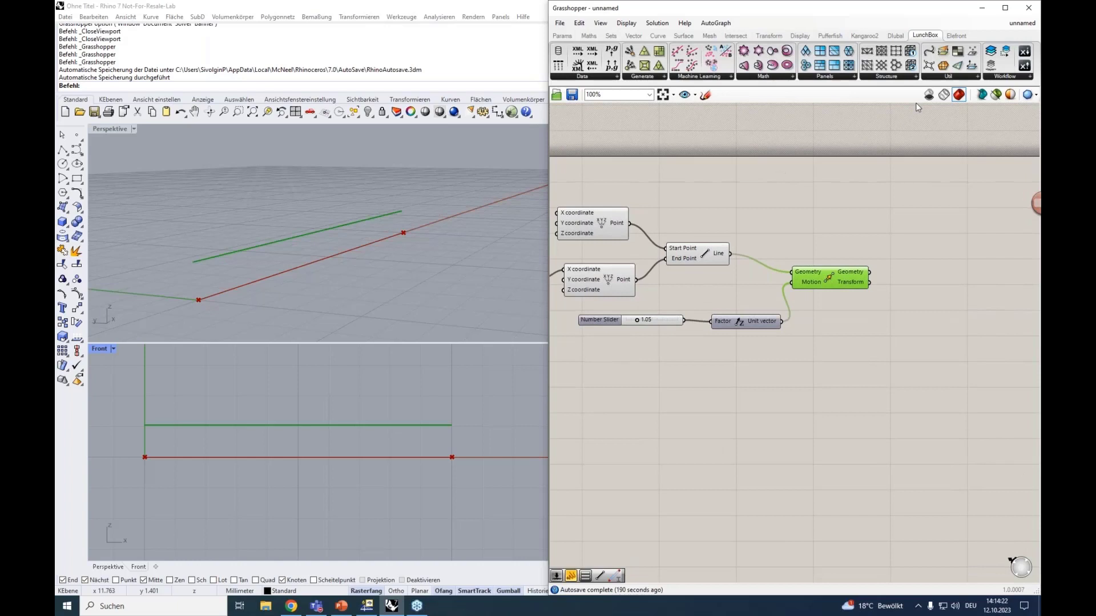
click(896, 78)
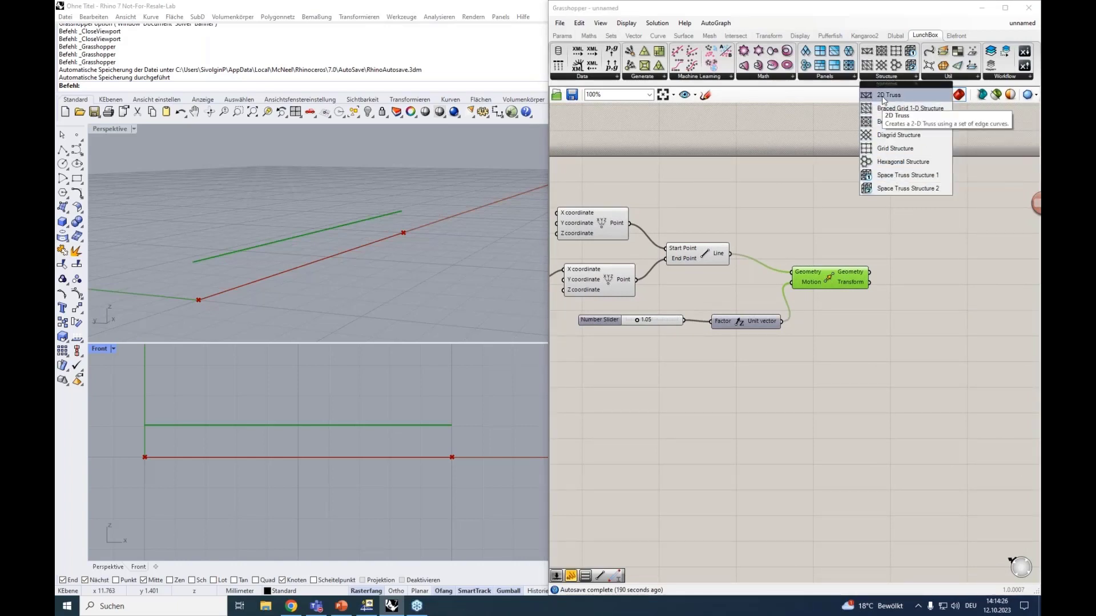
drag(882, 95, 933, 260)
right_drag(879, 330, 897, 324)
drag(922, 238, 929, 246)
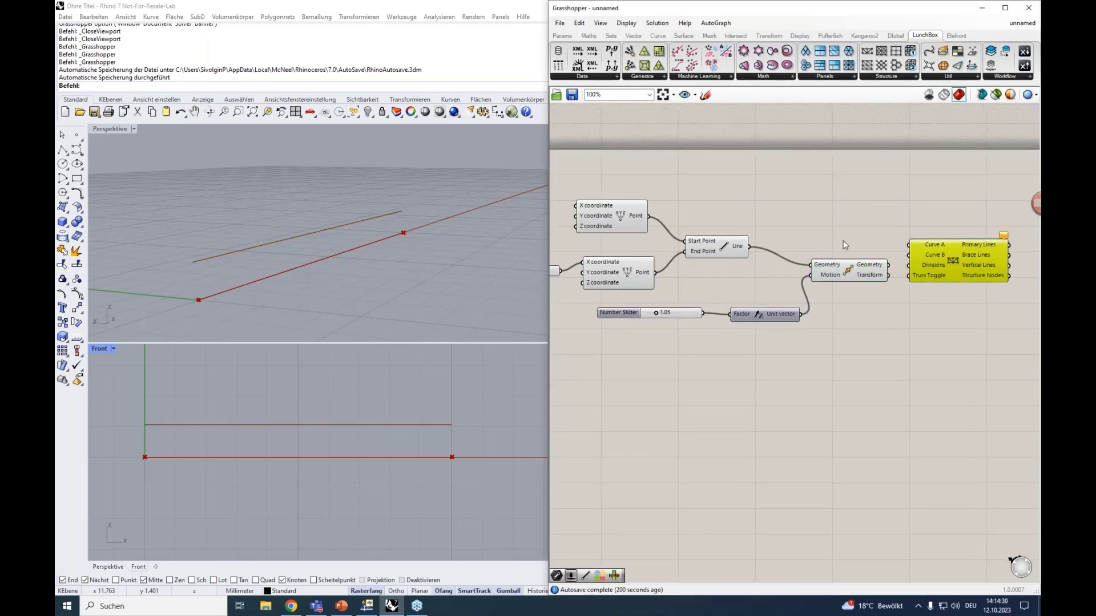
click(727, 245)
click(848, 269)
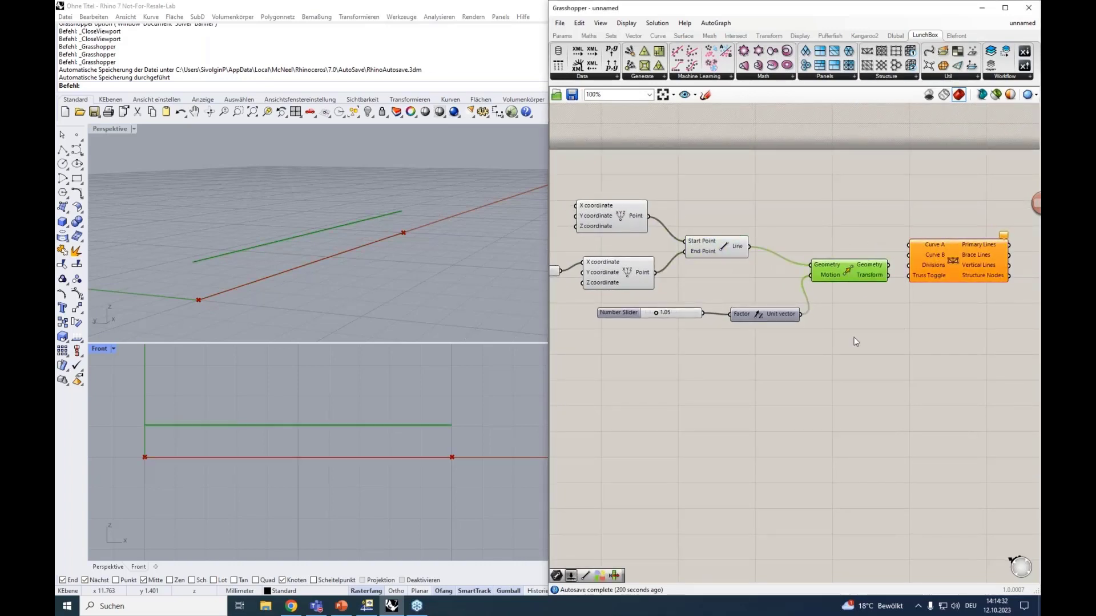
Step: Connect the original line to the 2D Truss's Curve A and the moved geometry to Curve B, and reposition the truss component beside Move
right_drag(785, 348, 619, 365)
drag(772, 279, 829, 293)
right_drag(741, 238, 773, 225)
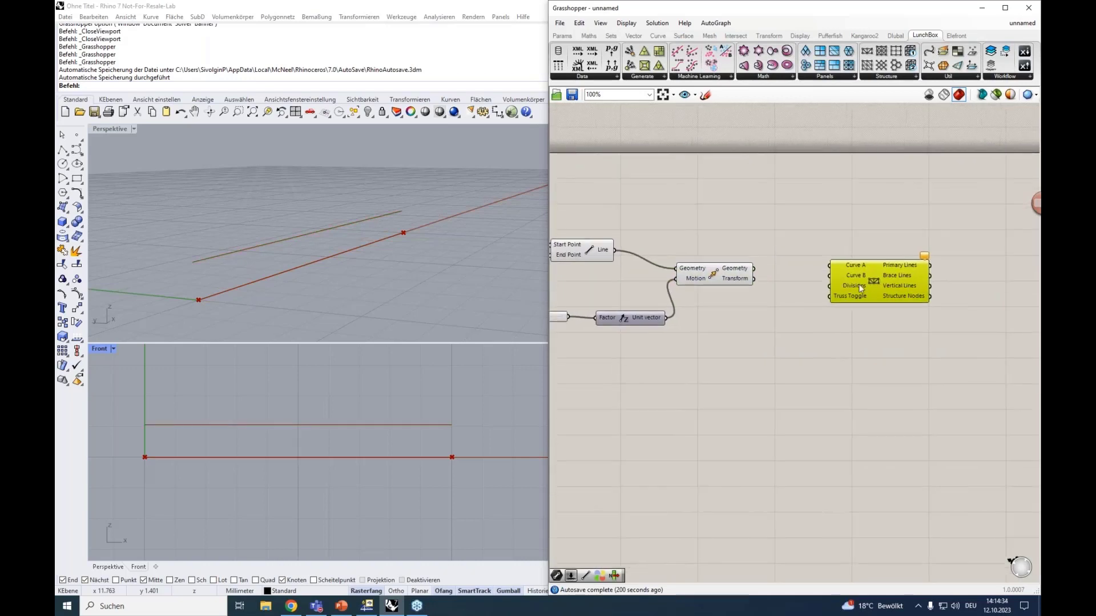
drag(861, 295, 843, 278)
drag(615, 249, 811, 257)
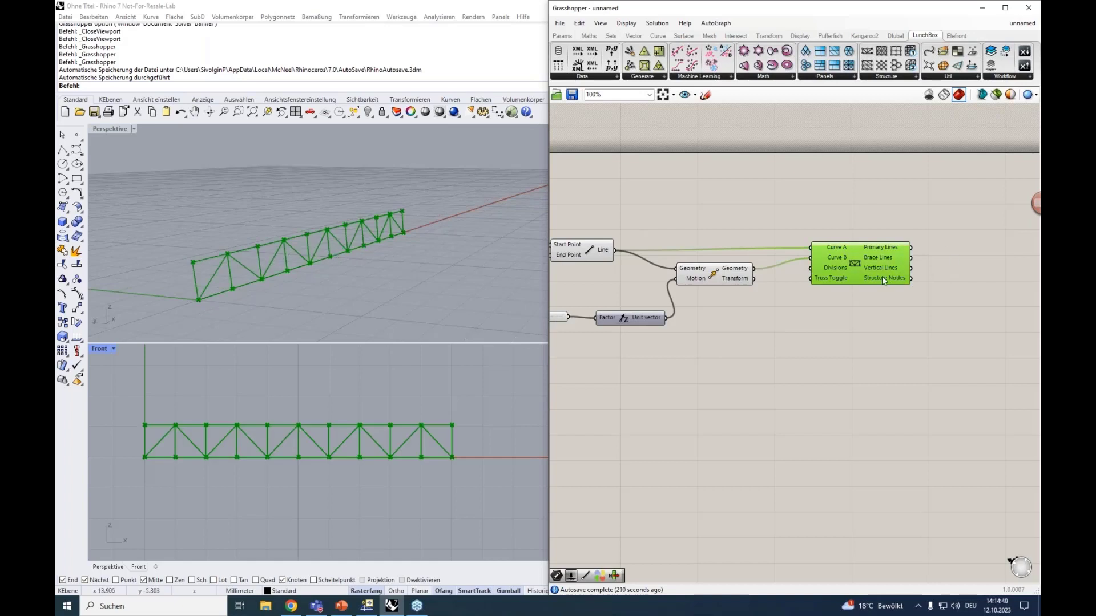
mouse_move(883, 279)
drag(868, 265, 890, 274)
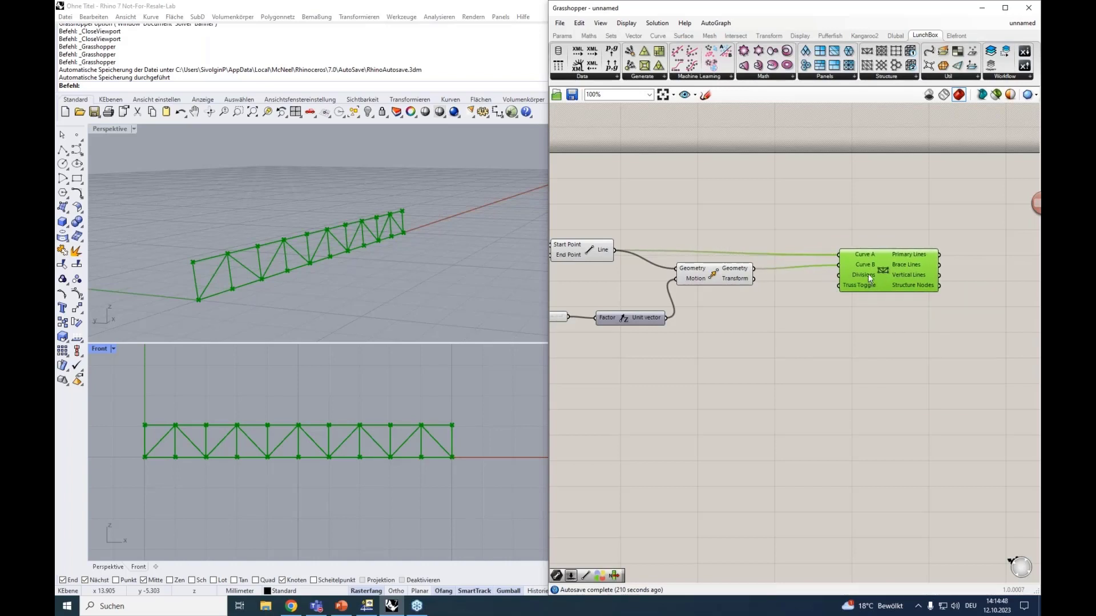
Step: Add a number slider with the range 0<15, connect it to the truss's Divisions input and set it to 6
mouse_move(868, 273)
double_click(788, 315)
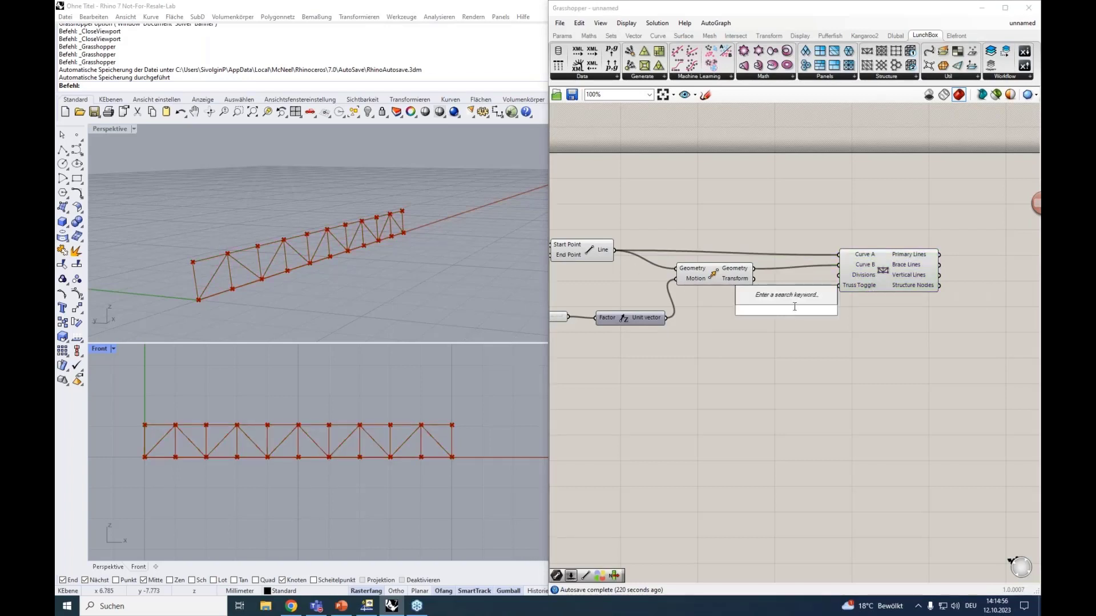
text(0<15)
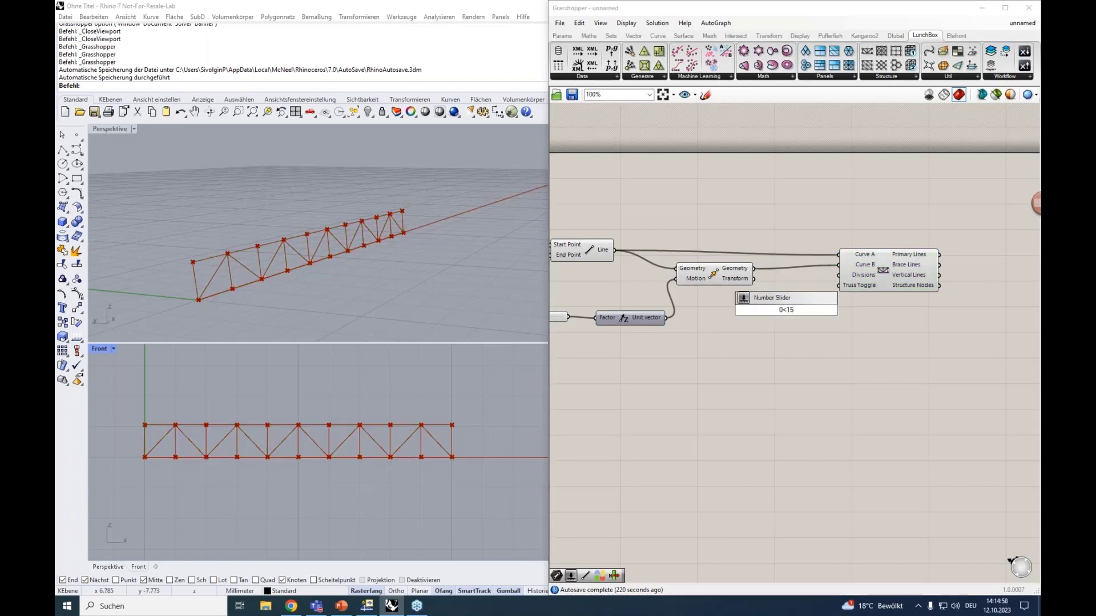
key(Return)
drag(841, 307, 838, 275)
mouse_move(782, 311)
mouse_down()
mouse_move(821, 315)
mouse_move(771, 311)
mouse_up()
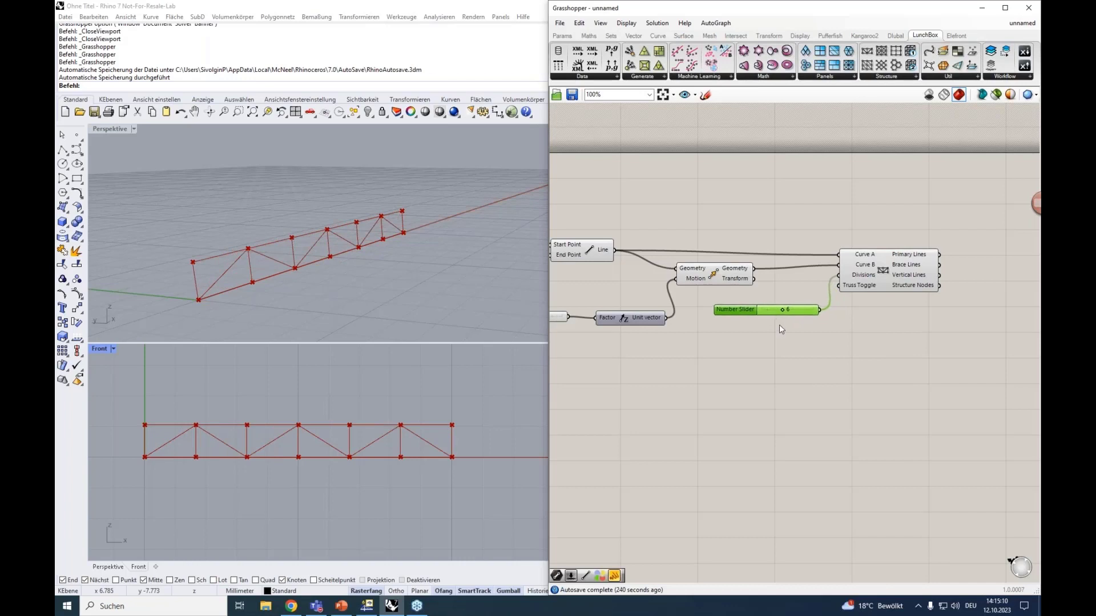
Step: Place a Line parameter beside the 2D Truss outputs and make two copies of it stacked below
right_drag(789, 336, 679, 368)
scroll(832, 294, up, 2)
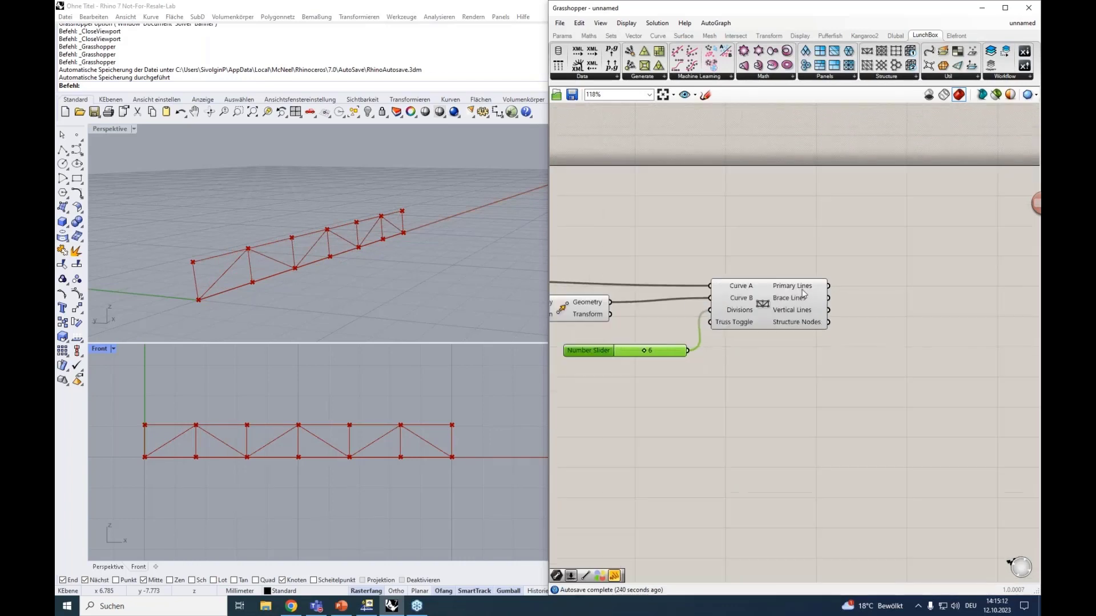
click(787, 310)
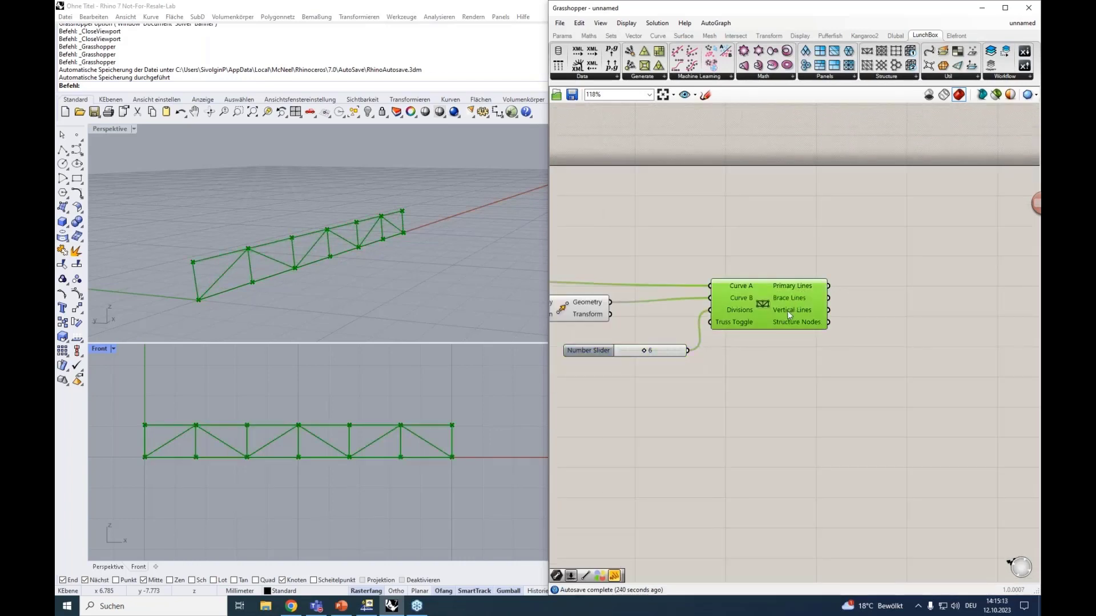
double_click(891, 289)
text(line)
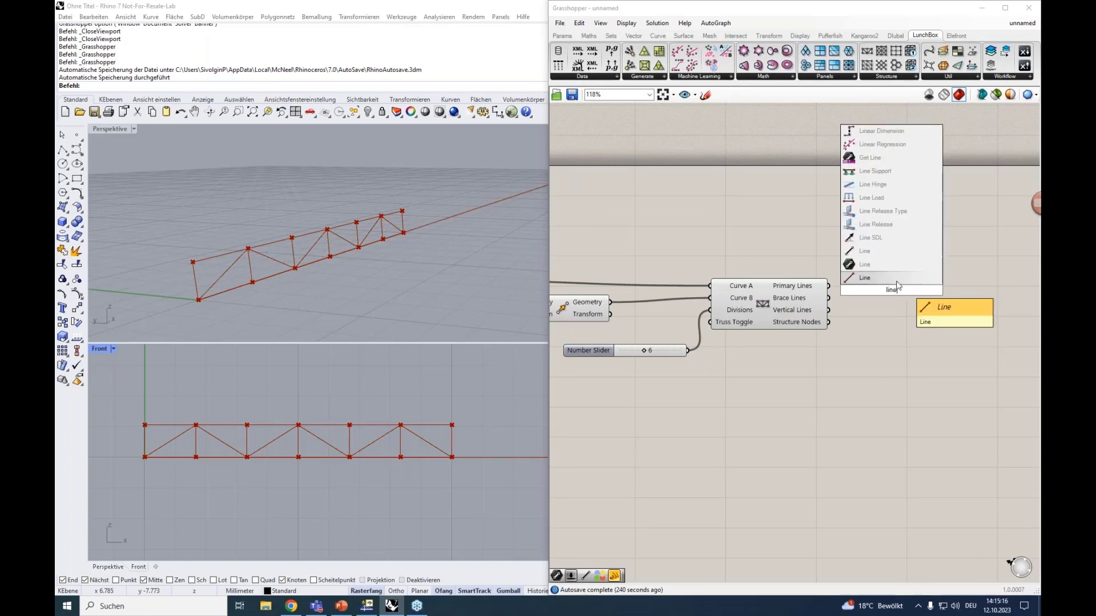
click(877, 265)
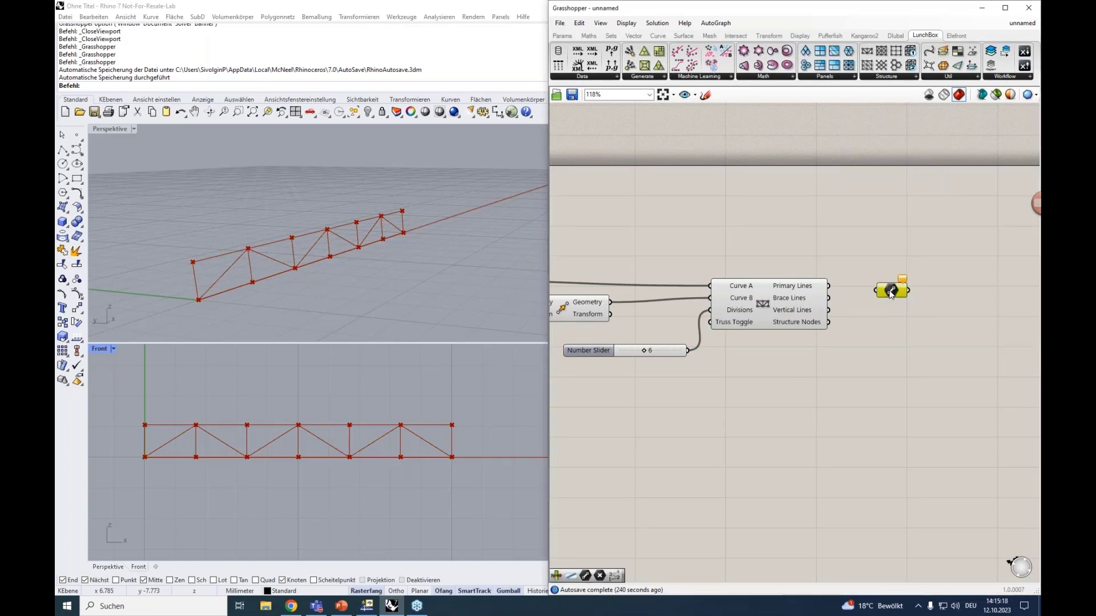
alt+drag(891, 290, 889, 347)
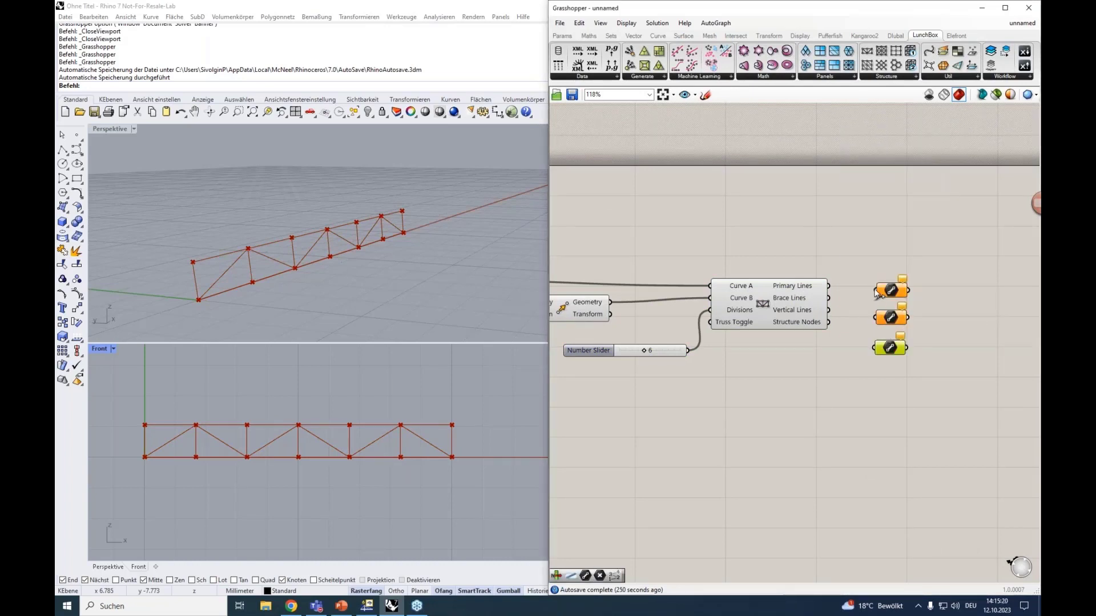
Step: Connect the truss's Primary Lines, Brace Lines and Vertical Lines to one Line parameter each, highlighting each set in the viewports
drag(875, 290, 828, 285)
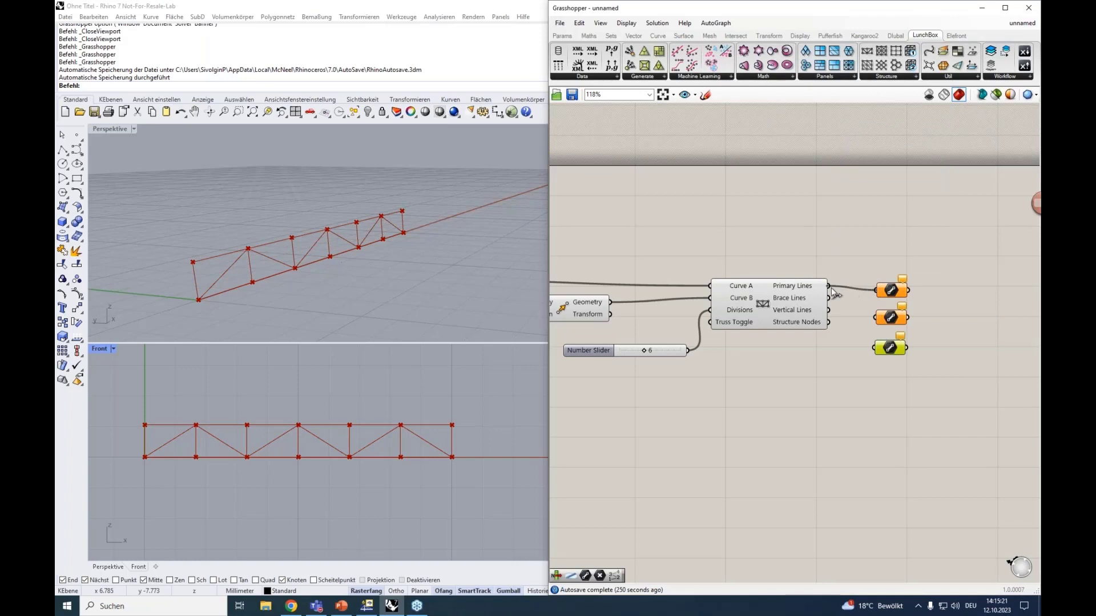
click(889, 291)
right_drag(877, 253, 869, 248)
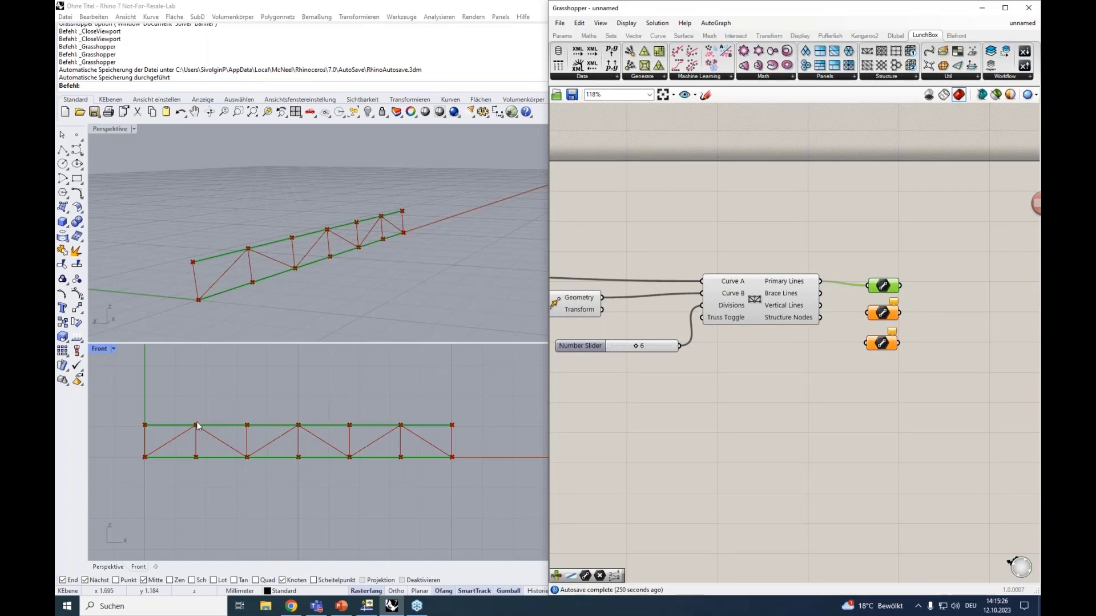
drag(820, 294, 867, 313)
click(881, 314)
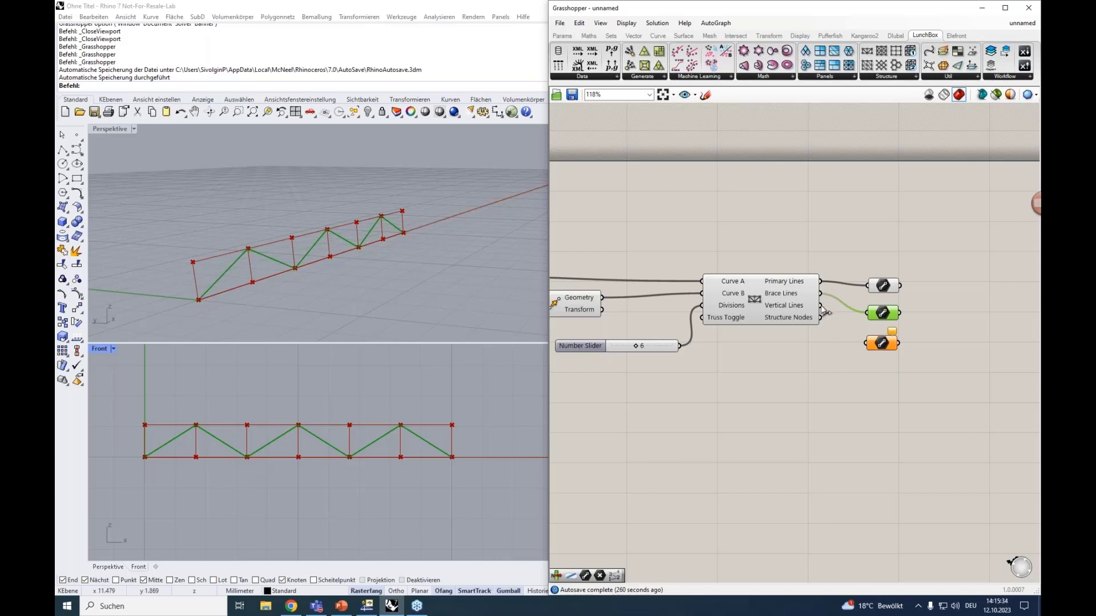
drag(820, 306, 866, 343)
click(878, 344)
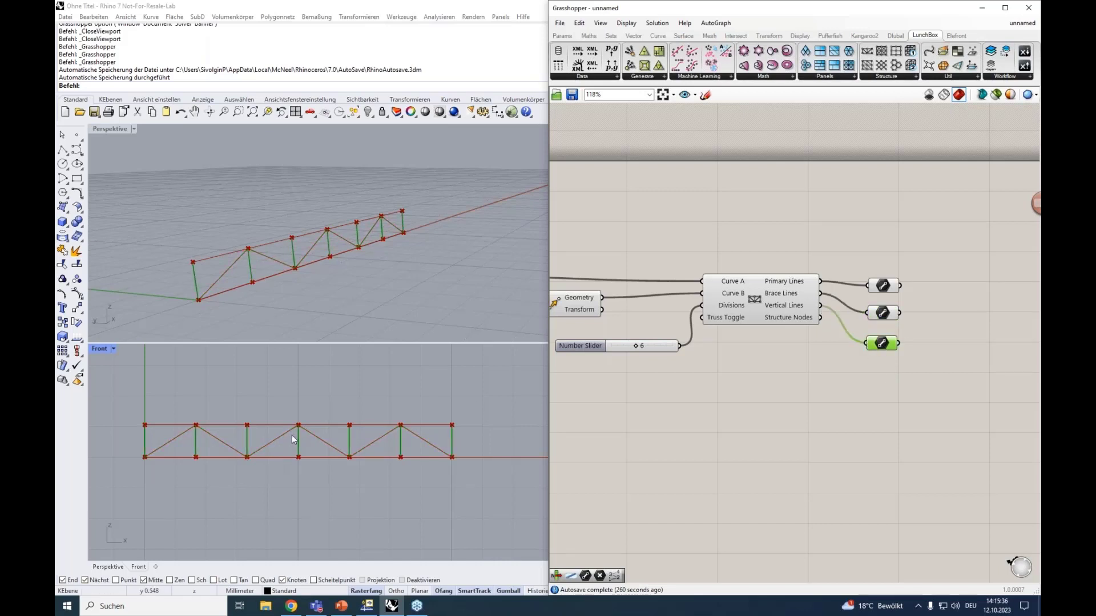
Step: Add a Point parameter below the Line parameters and feed it from the truss's Structure Nodes output
double_click(876, 379)
text(point)
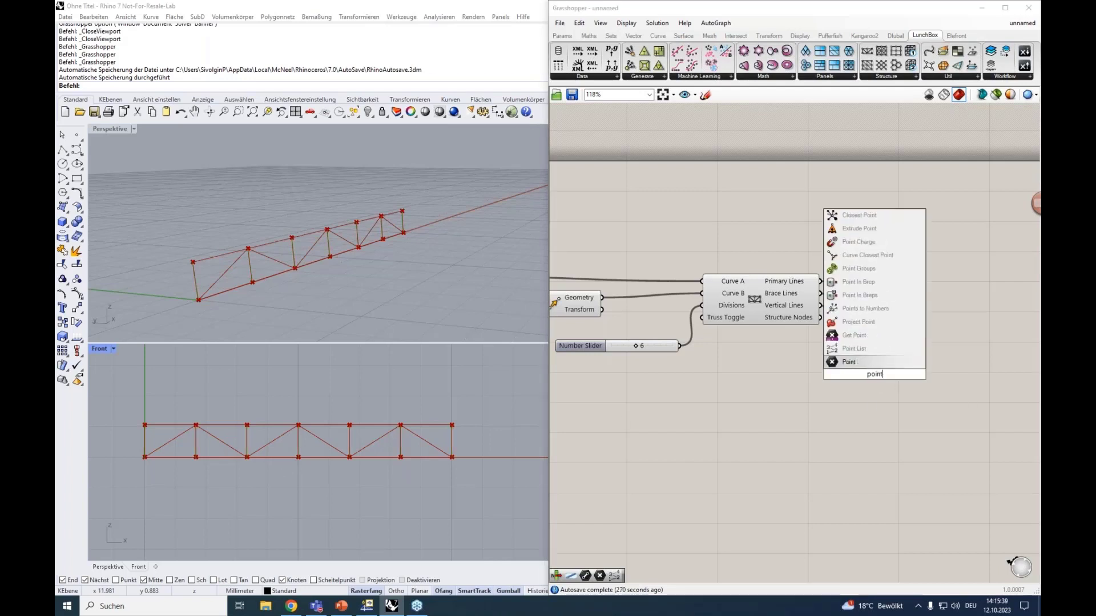
click(850, 361)
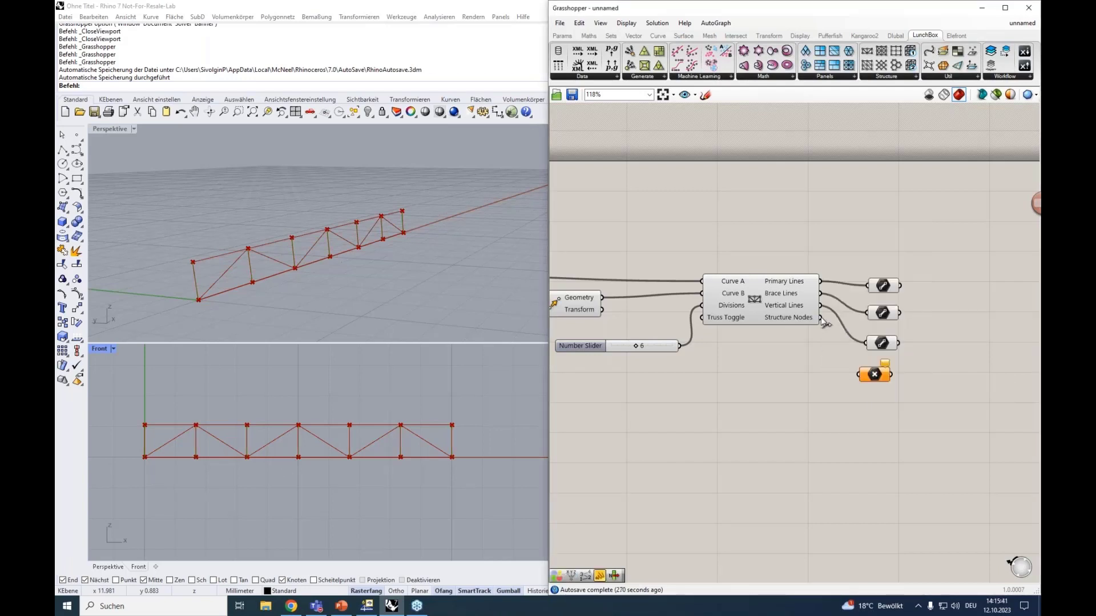
drag(821, 318, 860, 374)
click(871, 377)
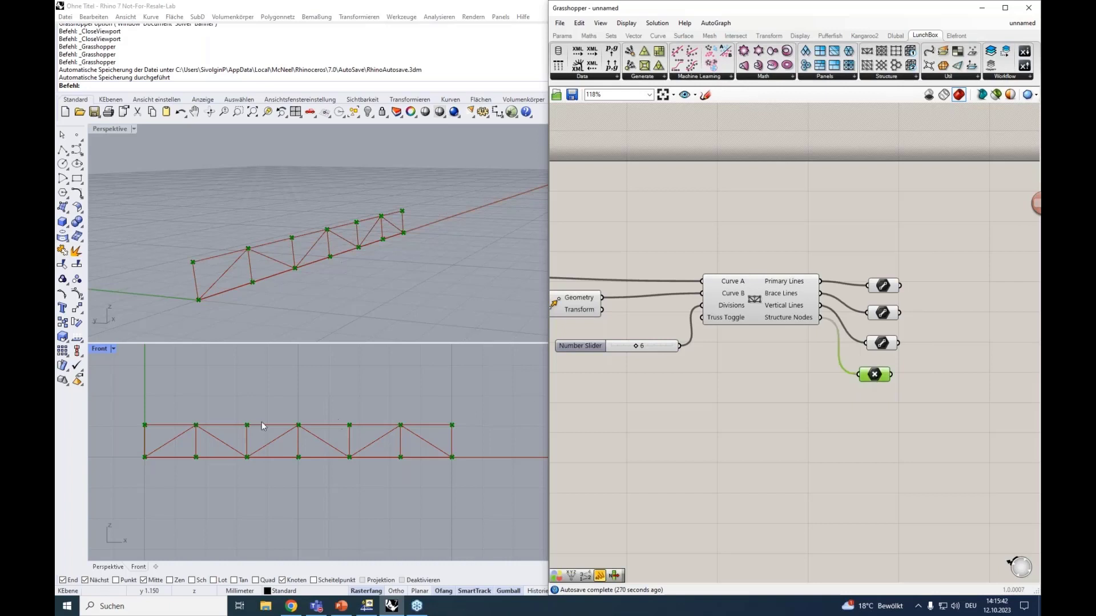
Step: Align and evenly distribute the three Line parameters and the Point parameter in a column, and centre them beside the truss outputs
drag(908, 423, 860, 266)
click(886, 273)
click(884, 266)
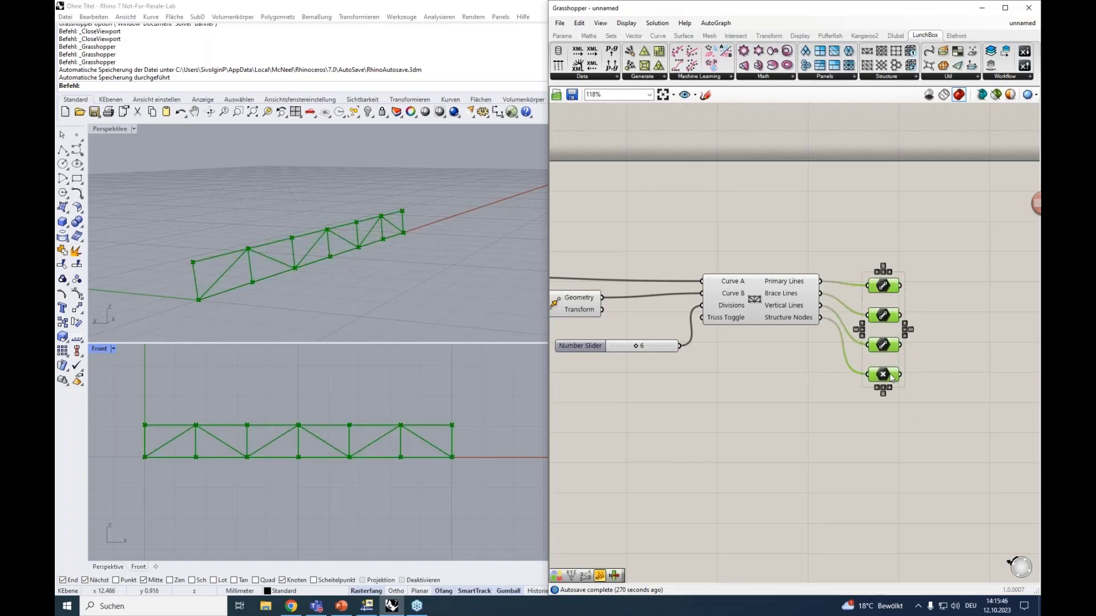
drag(891, 378, 881, 351)
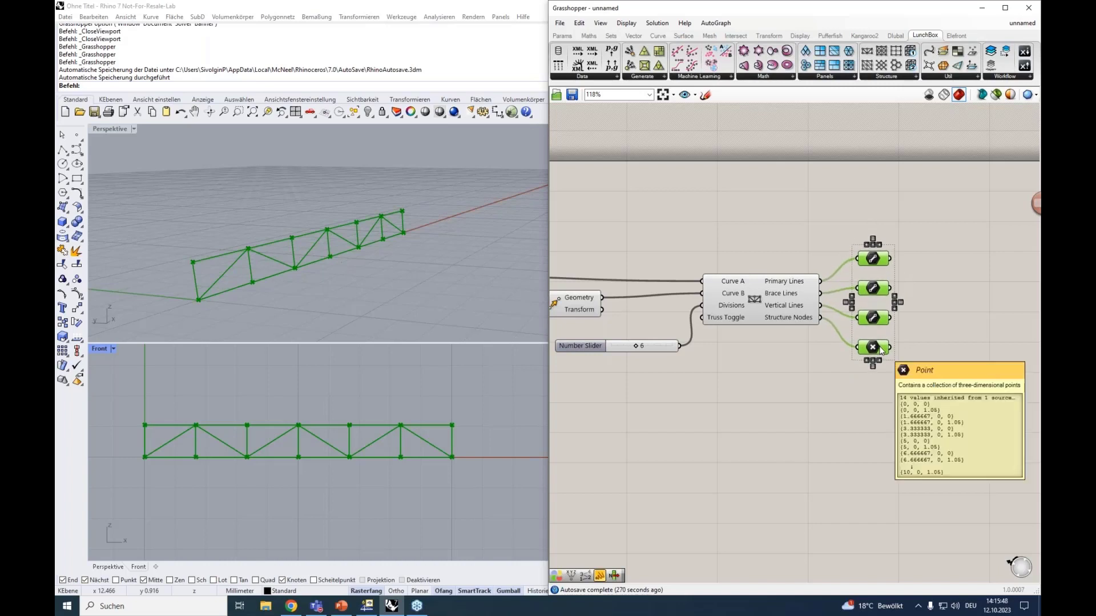
Step: Review the Dlubal loads and RFEM 6 model data components, and place a Material component beyond the truss output parameters
right_drag(868, 406, 817, 368)
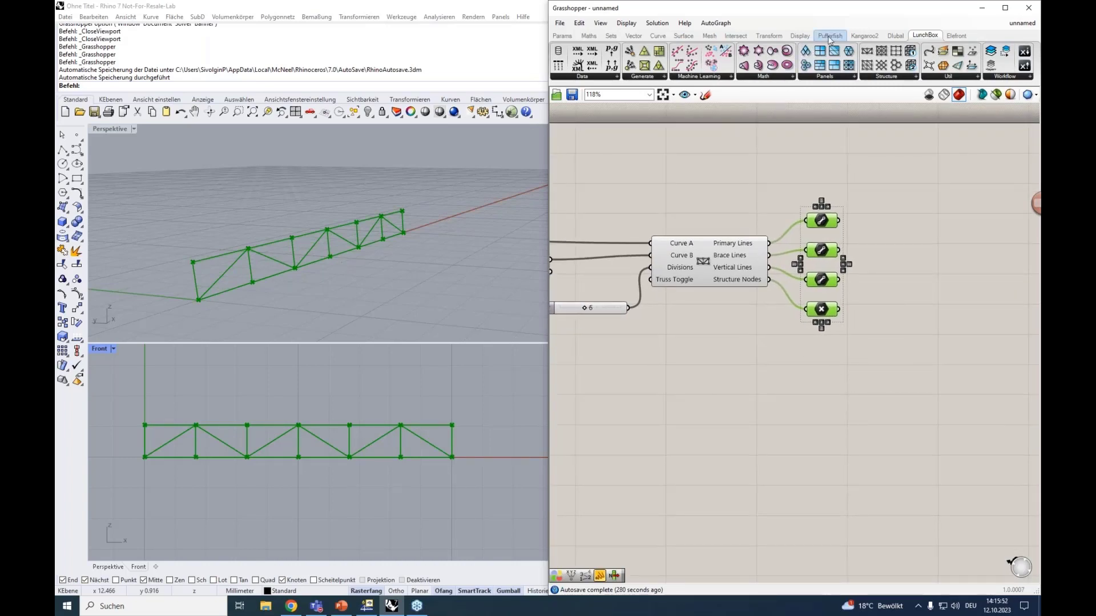
click(895, 35)
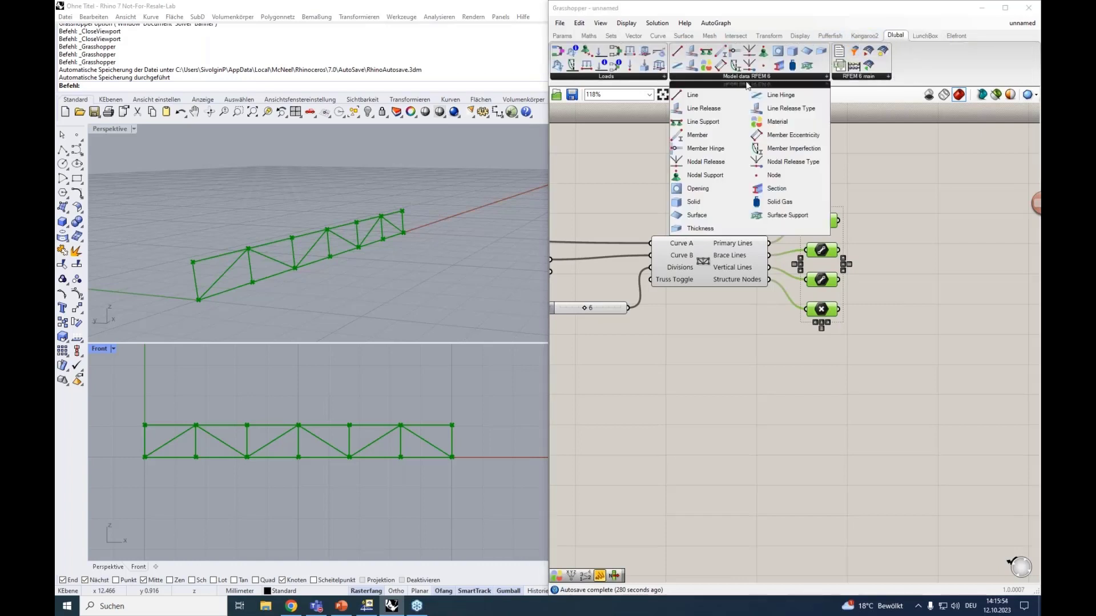
mouse_move(610, 80)
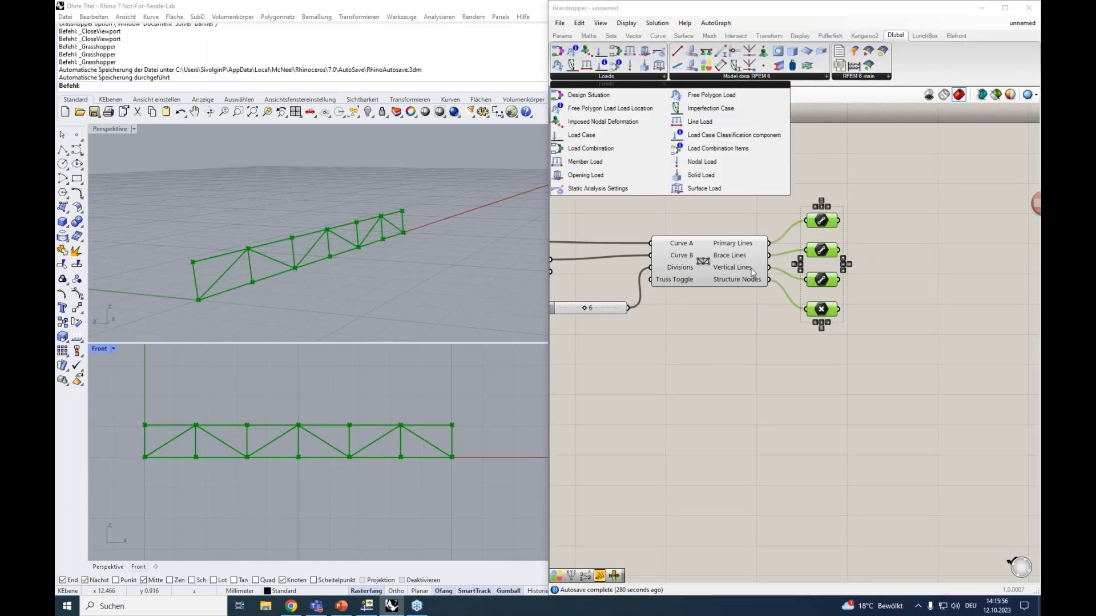
mouse_move(752, 272)
click(865, 156)
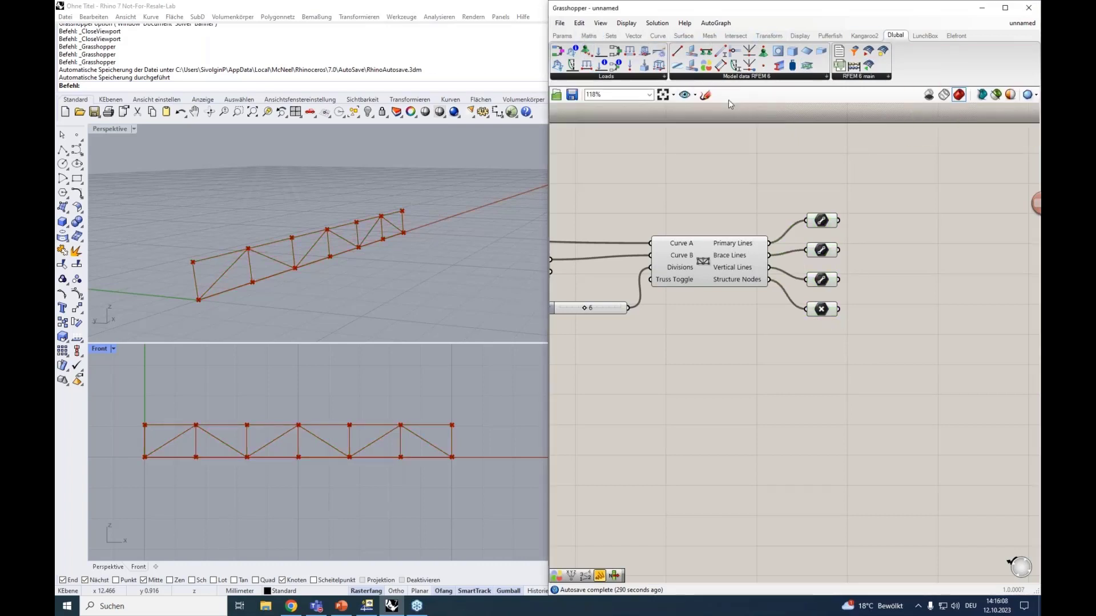
right_drag(792, 176, 709, 200)
click(776, 76)
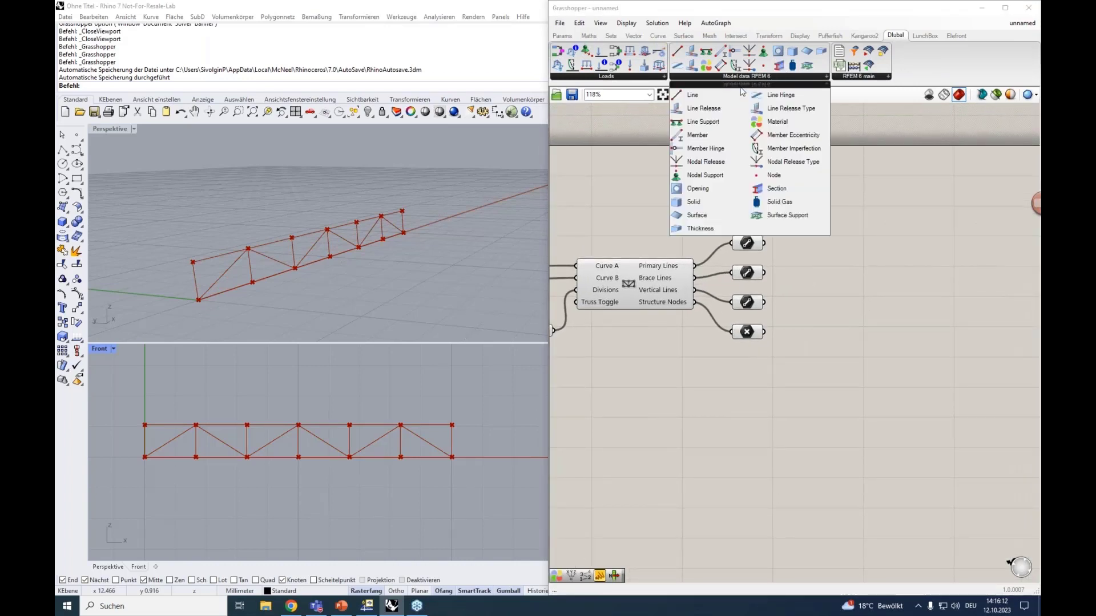
drag(787, 109, 870, 217)
scroll(871, 210, up, 1)
click(881, 224)
right_drag(874, 319, 819, 273)
drag(831, 152, 880, 168)
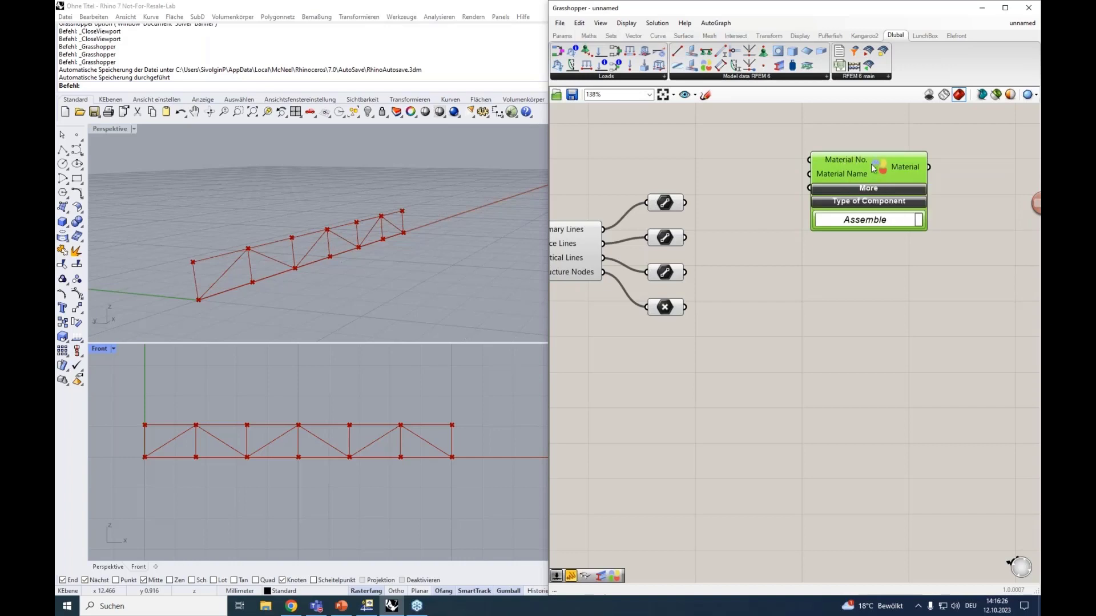
Step: Add a number slider with the value 1, connect it to Material No. and line it up with the Material component
click(742, 157)
double_click(742, 157)
text(1)
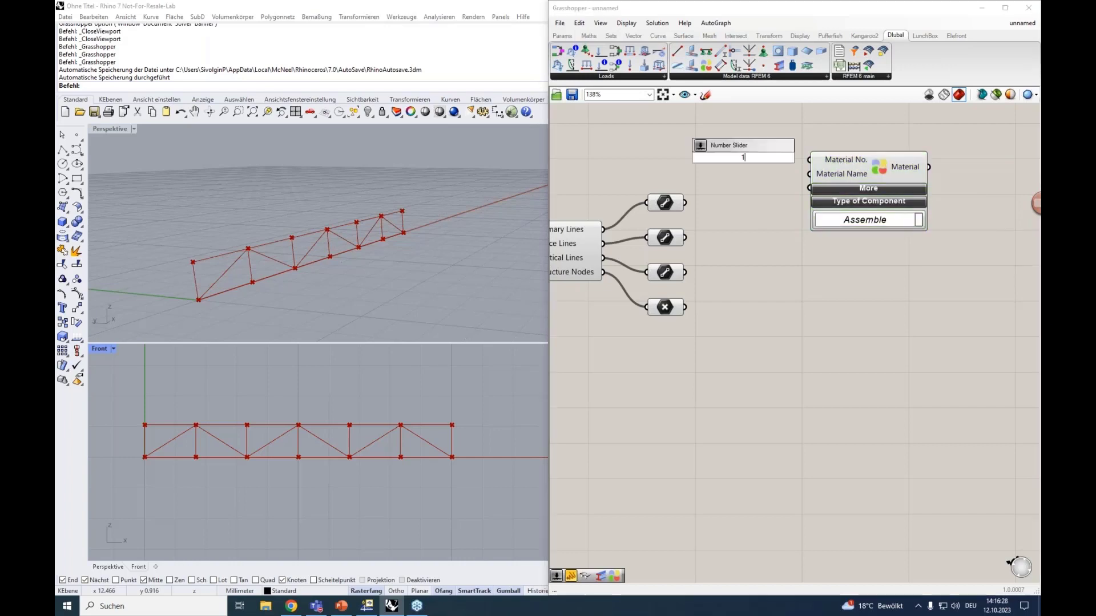
key(Return)
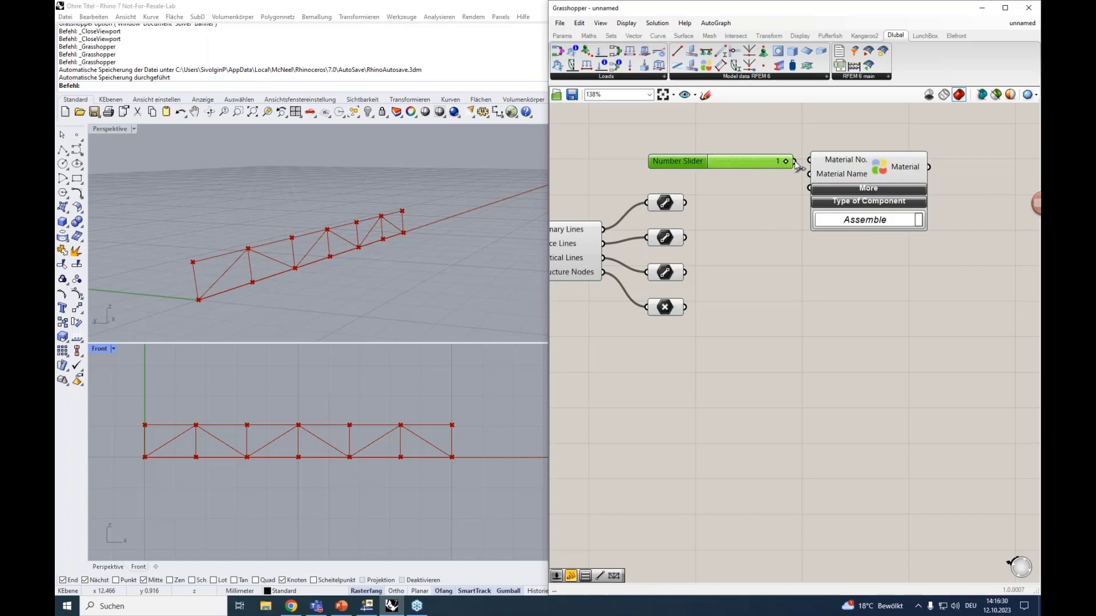
drag(795, 161, 873, 175)
drag(728, 157, 762, 159)
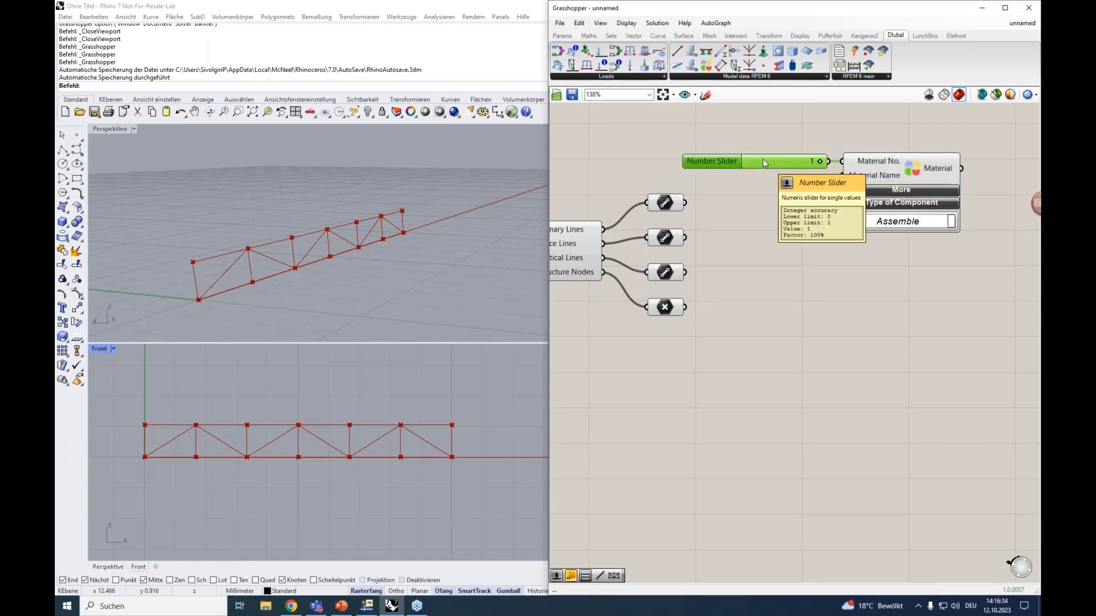
Step: Add a text panel containing S235 and connect it to the Material component's Material Name input
double_click(785, 186)
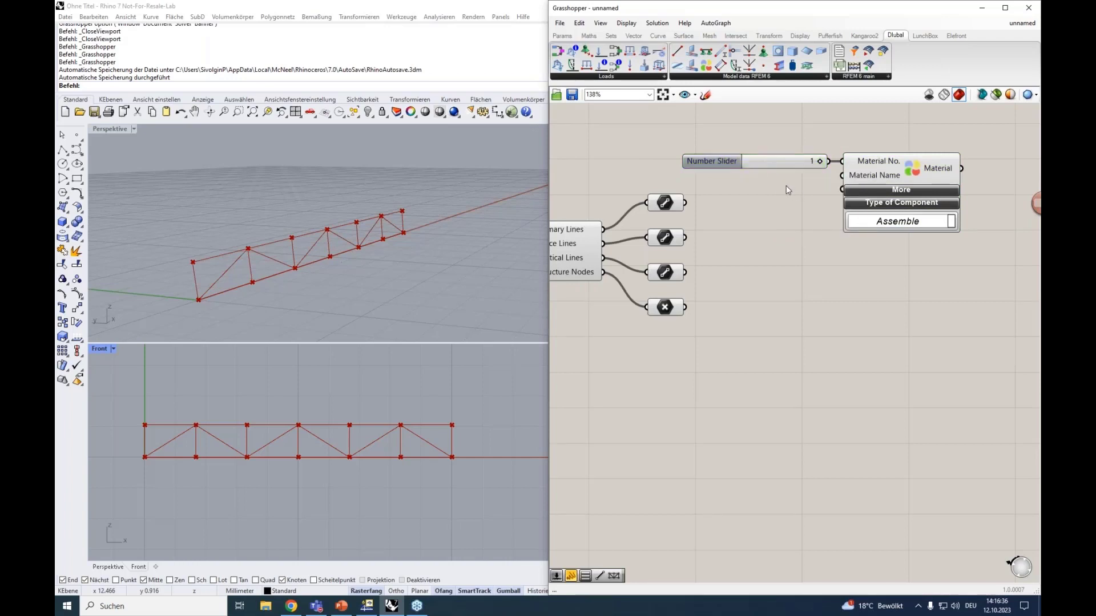
text("S235)
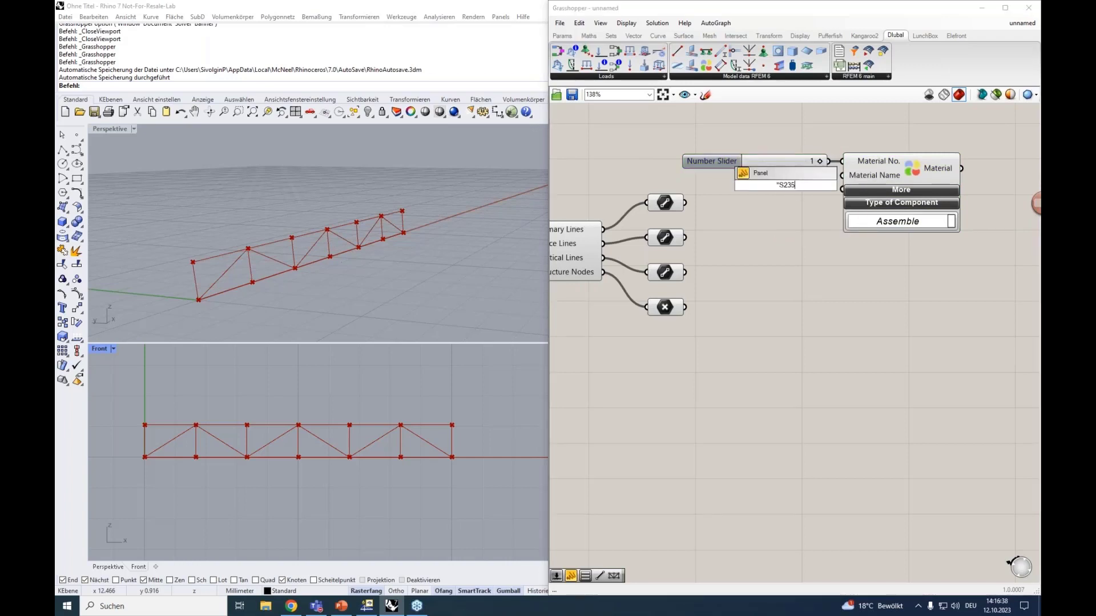
key(Return)
drag(793, 187, 842, 176)
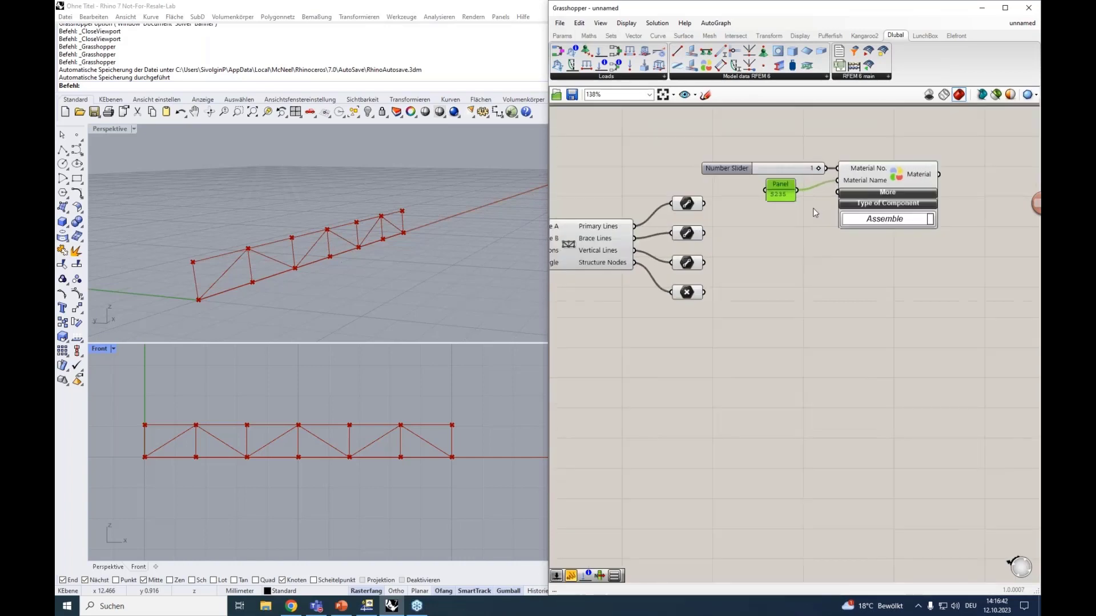
Step: Move the Material component together with its slider and panel farther from the truss output parameters, and select the S235 panel
click(812, 208)
drag(961, 265, 680, 128)
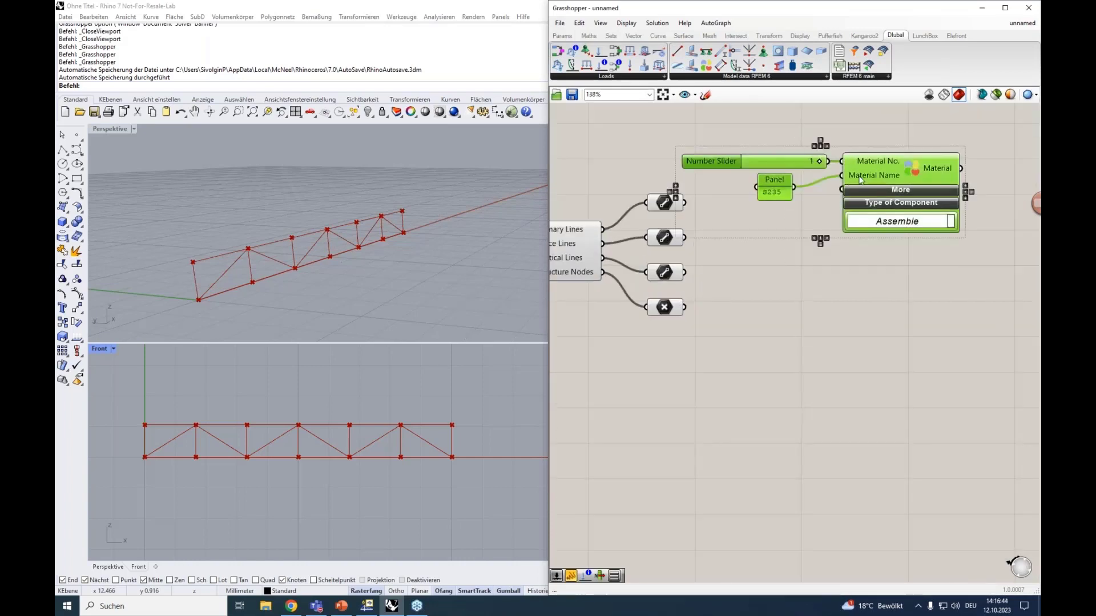
drag(876, 175, 926, 180)
click(864, 311)
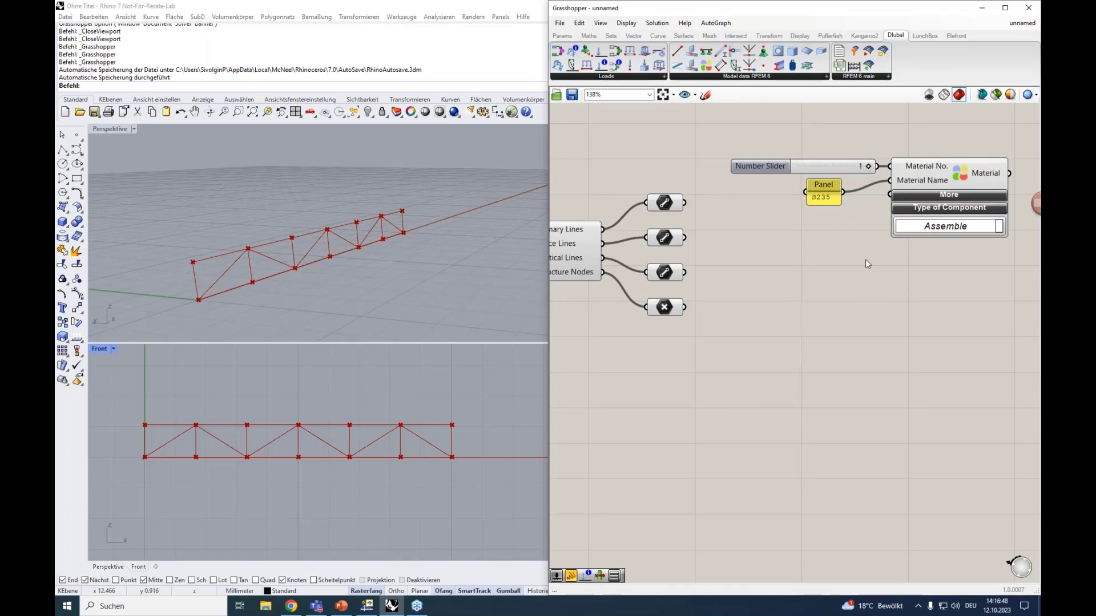
right_drag(866, 262, 822, 241)
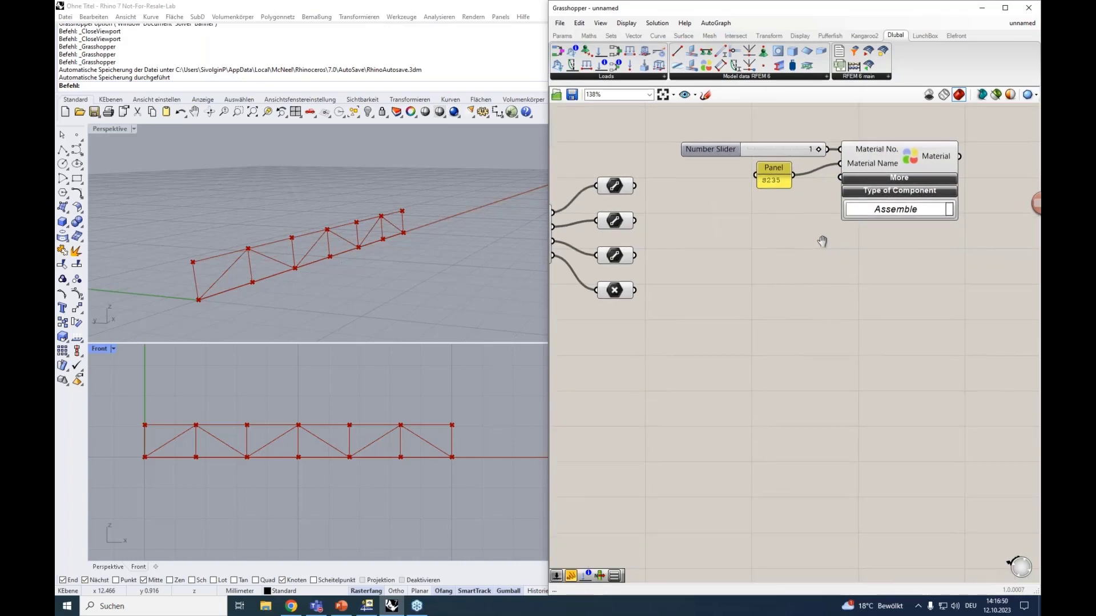
scroll(820, 241, down, 2)
scroll(820, 241, up, 2)
click(775, 169)
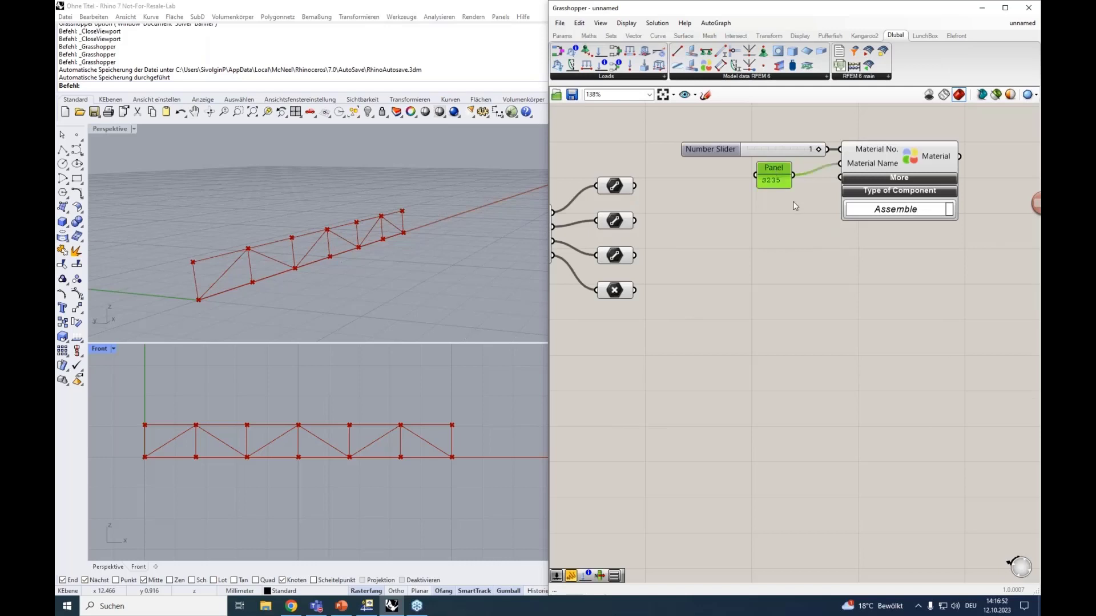
Step: Replace the S235 panel with the panel listing material names and standards from the clipboard history
key(Delete)
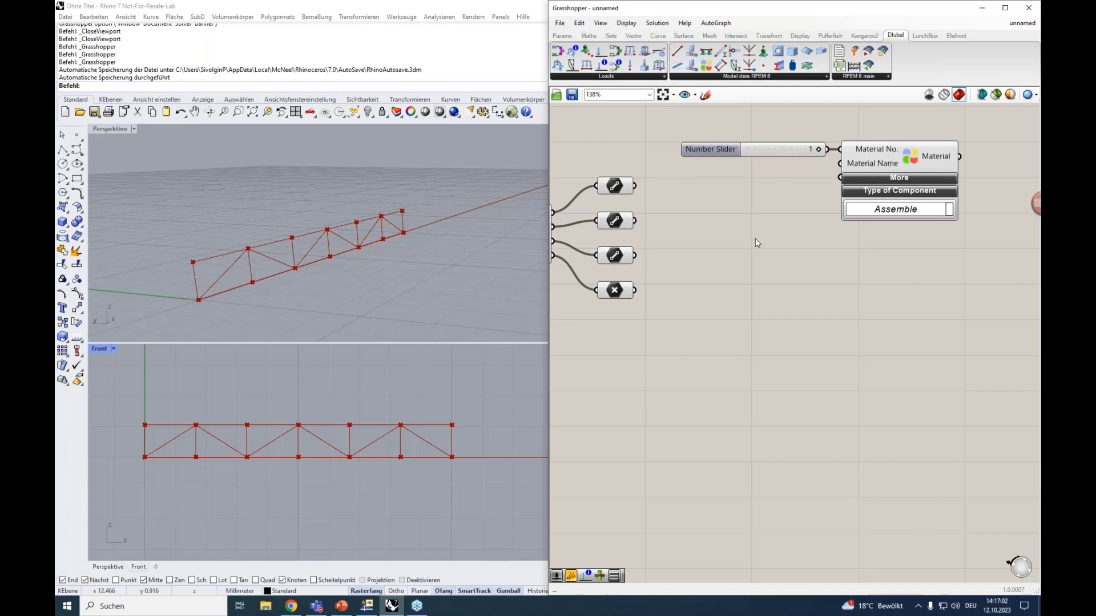
right_drag(754, 239, 769, 248)
key(super+v)
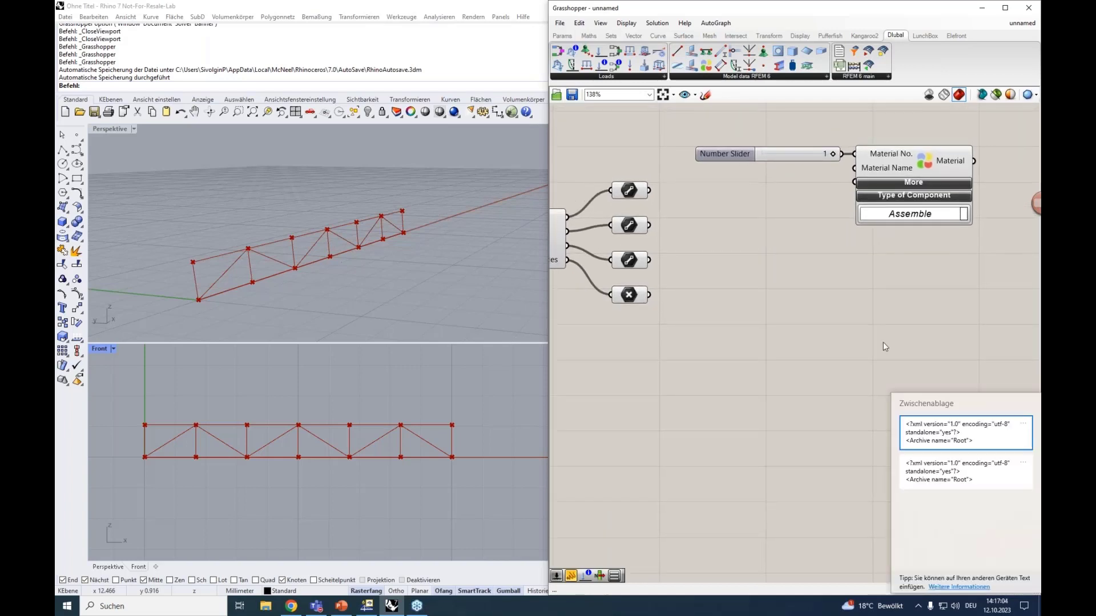
click(932, 427)
Step: Move the Material component and its slider farther from the truss parameters, and place the material list panel in the freed space
drag(1021, 256, 687, 255)
scroll(691, 246, down, 3)
drag(699, 219, 666, 217)
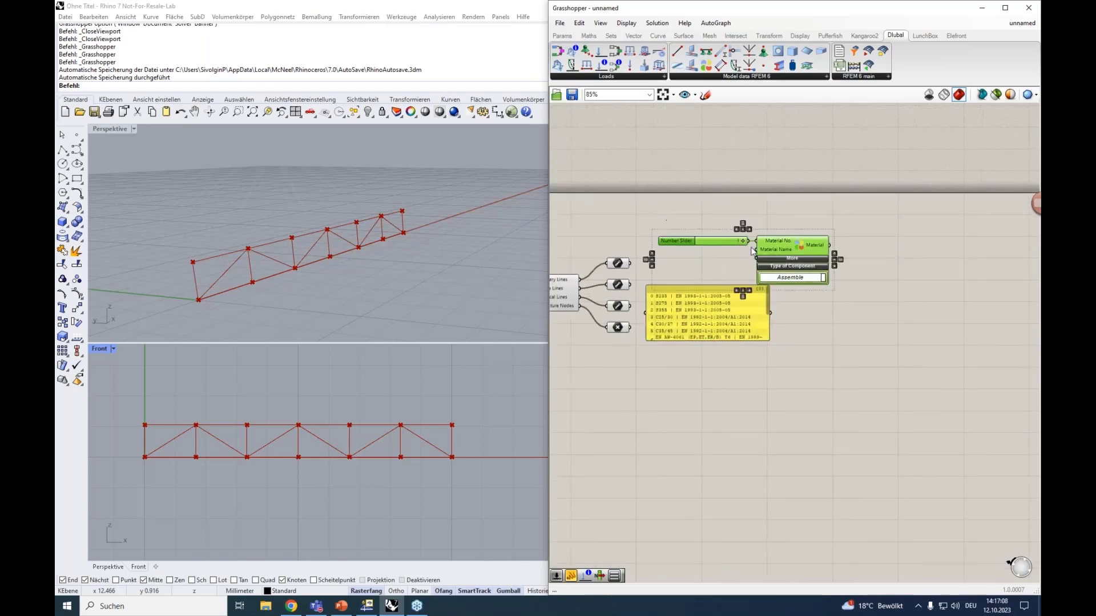
drag(779, 252, 894, 256)
drag(713, 292, 741, 266)
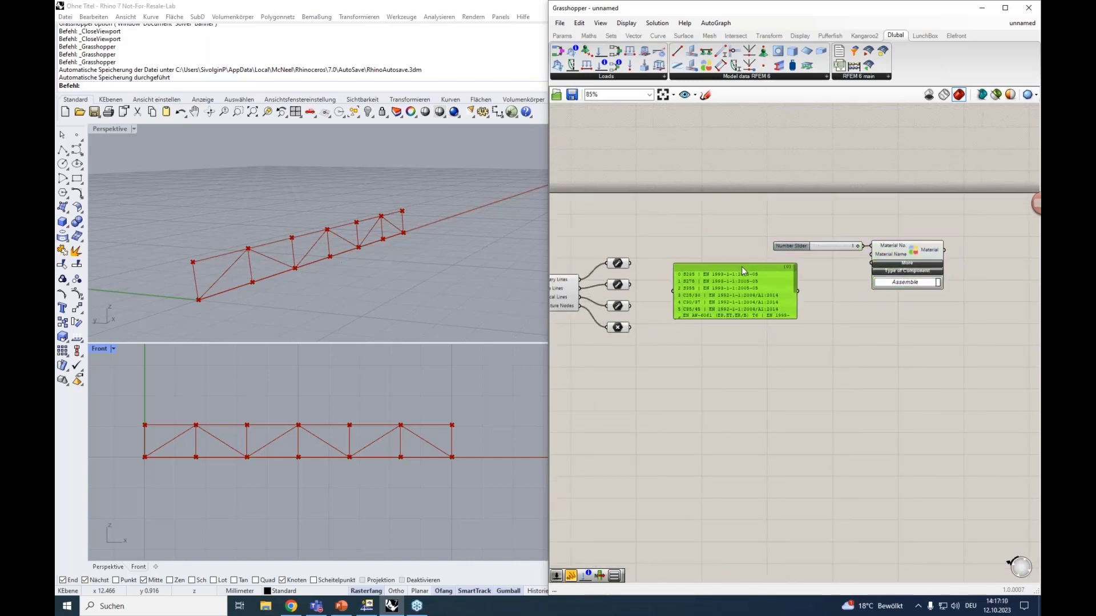
Step: Open the material list panel's text to examine its entries, and leave the content unchanged
click(762, 365)
scroll(727, 318, up, 2)
ctrl+alt+click(732, 287)
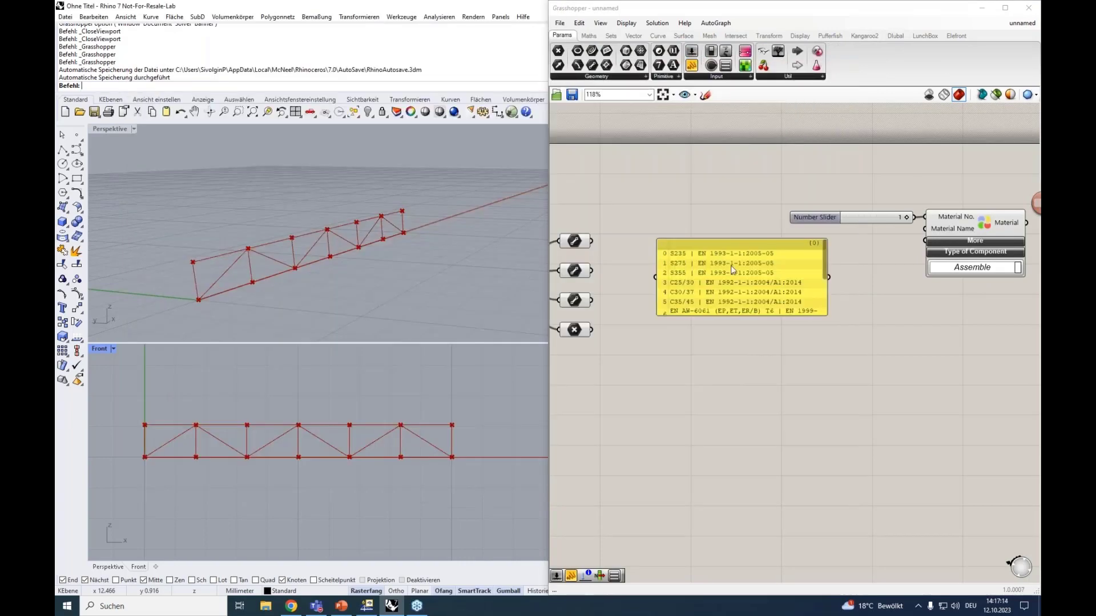
double_click(738, 273)
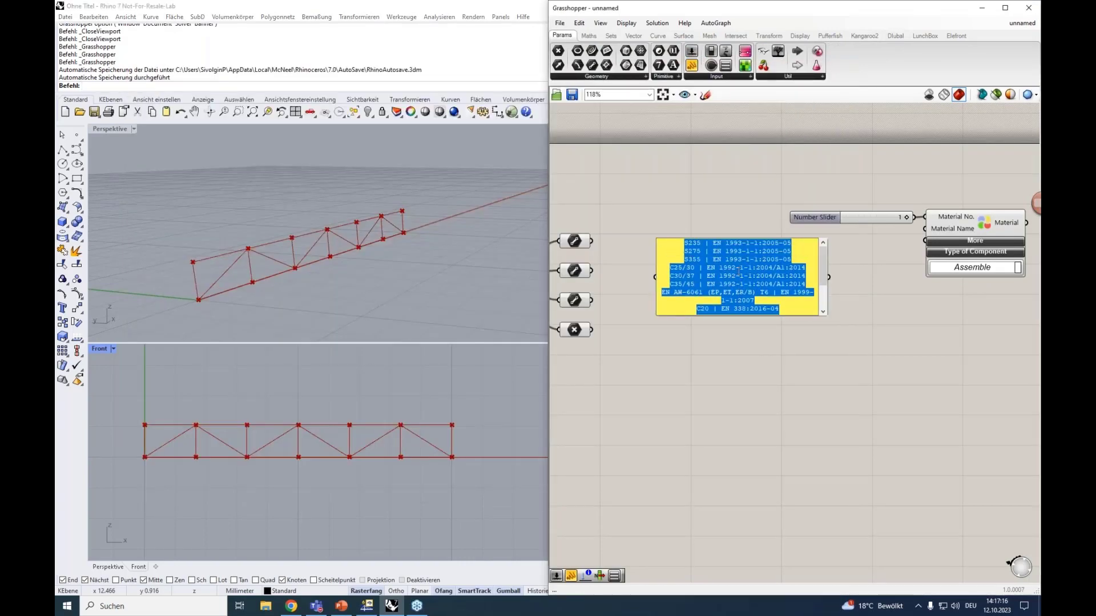
click(758, 357)
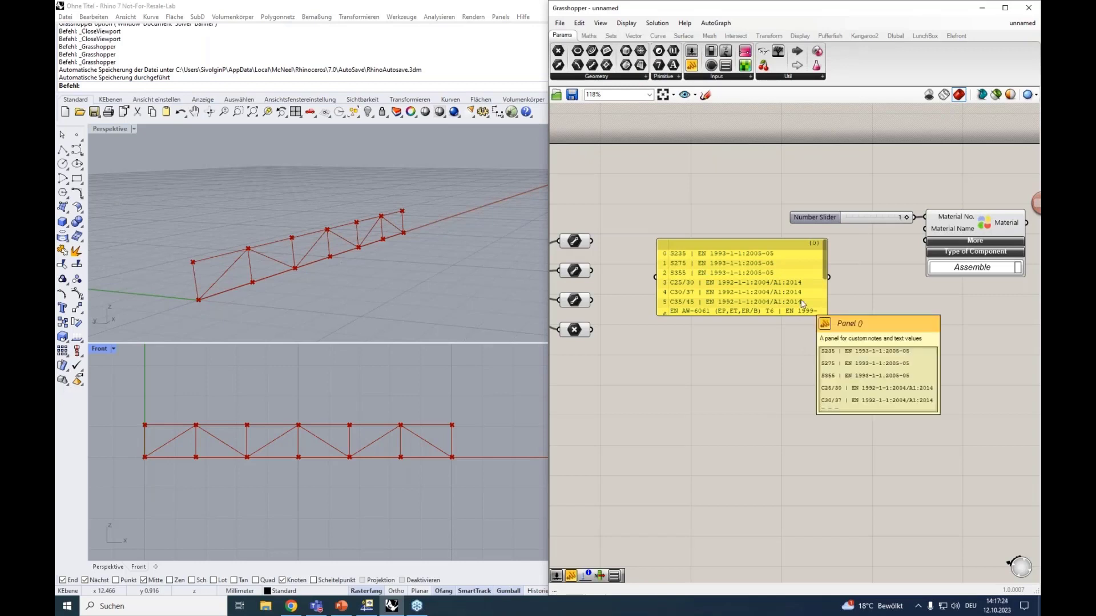
drag(792, 281, 793, 280)
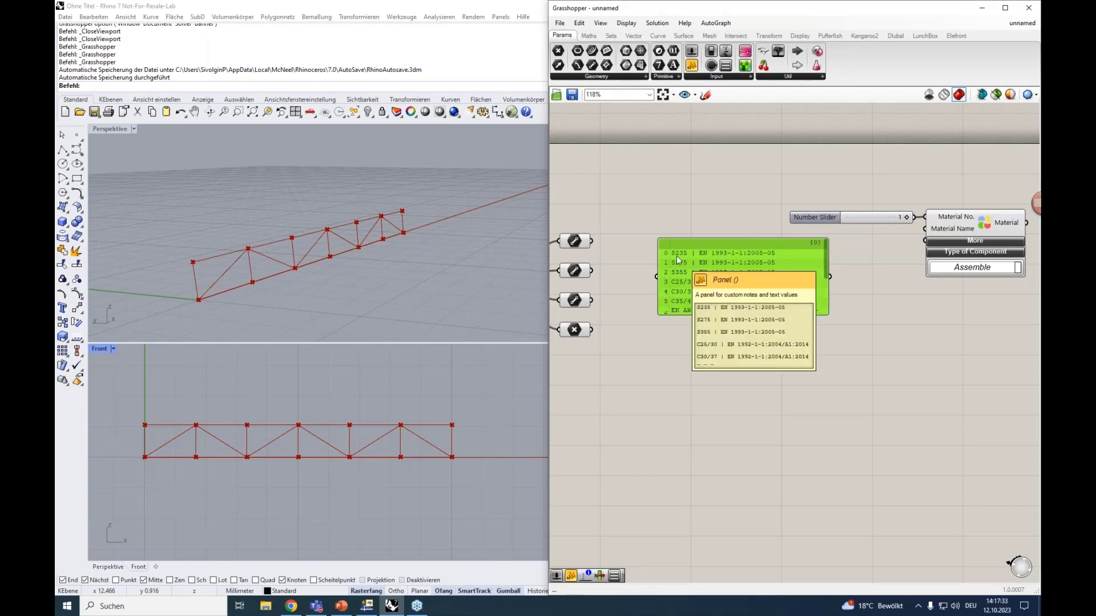
click(851, 317)
drag(773, 251, 756, 249)
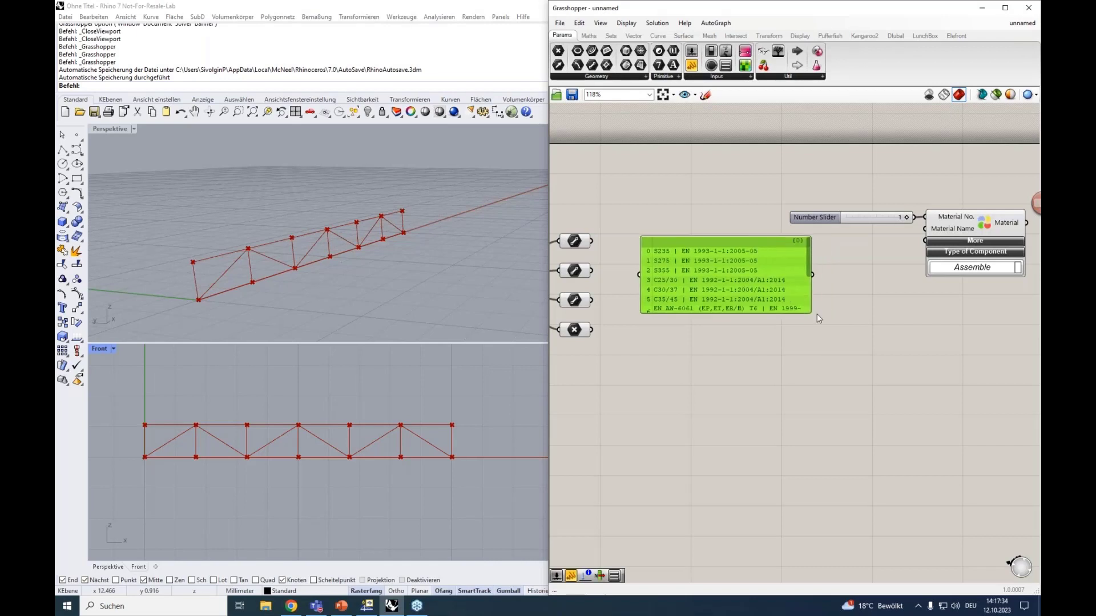
Step: Add a List Item component beside the material list panel and connect the panel to its List input
double_click(854, 344)
text(it)
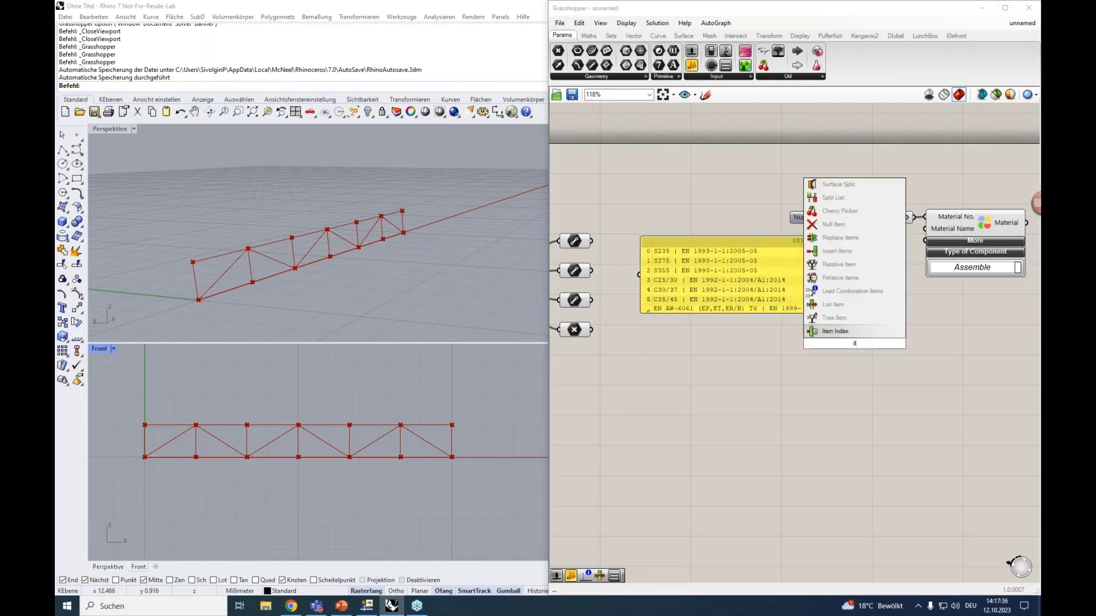
click(851, 306)
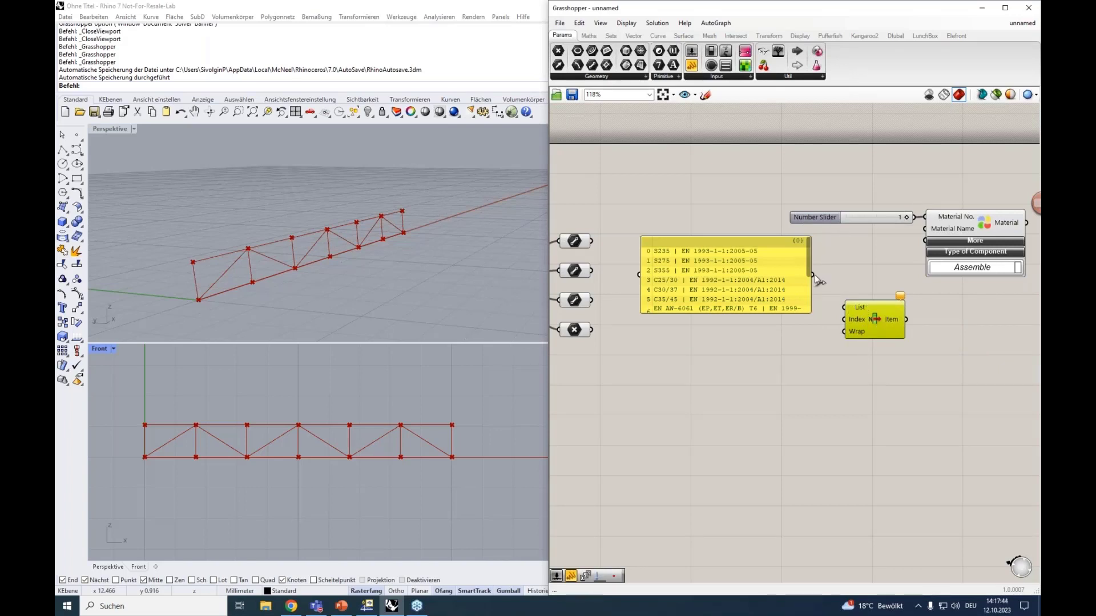
drag(837, 307, 843, 307)
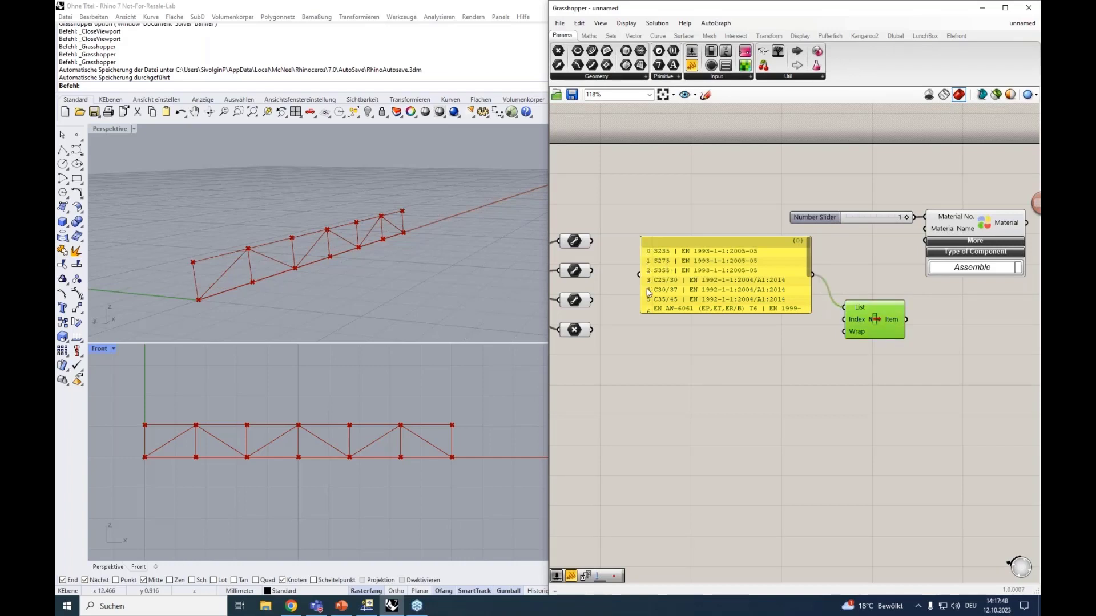
double_click(751, 326)
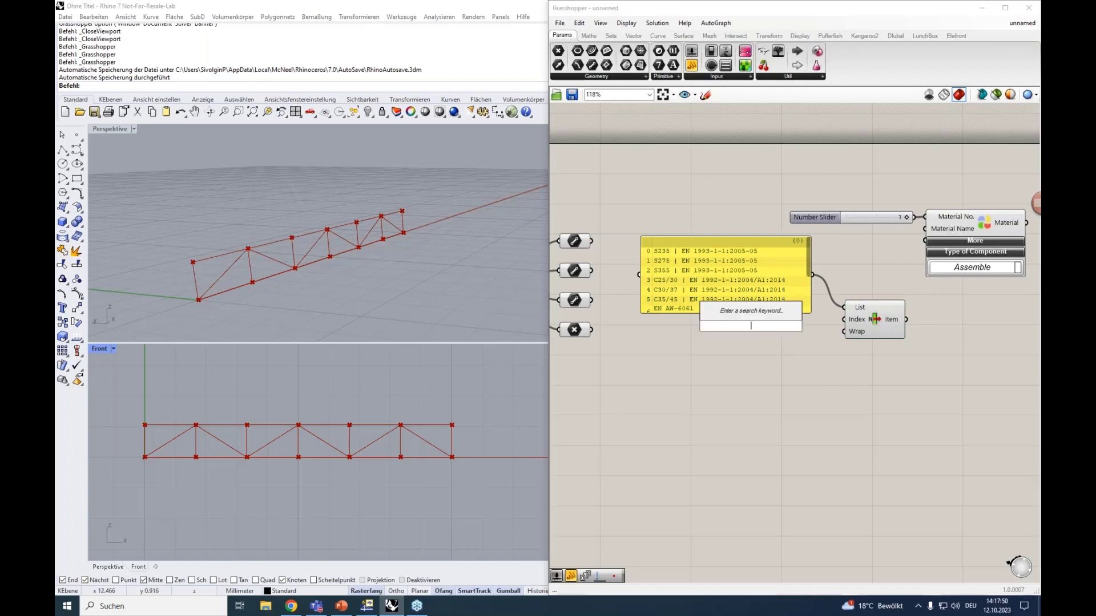
text(0)
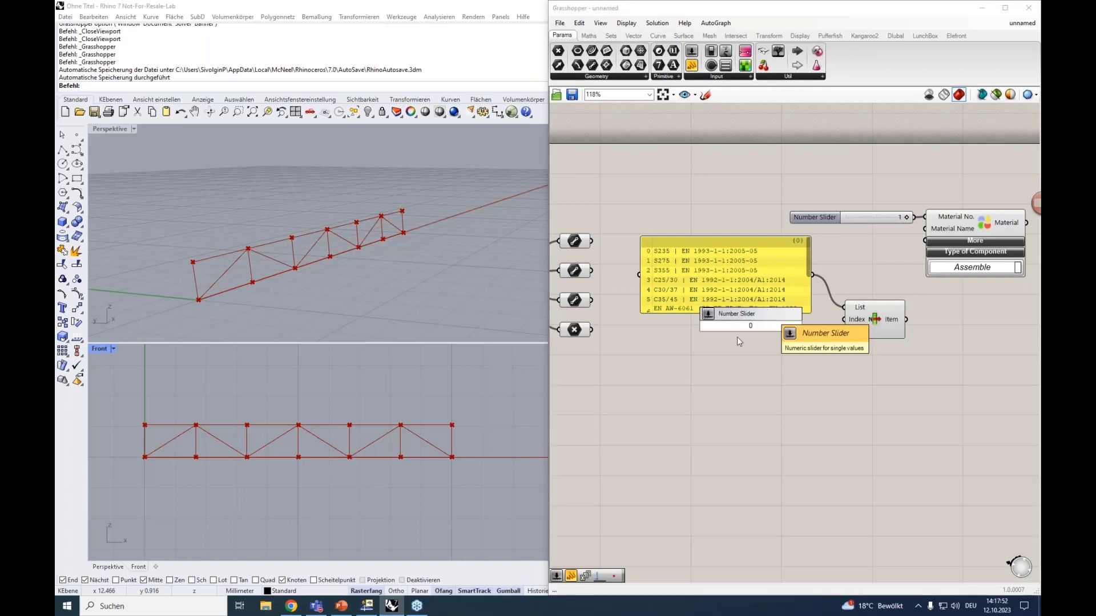
click(671, 324)
Step: Enlarge the material list panel to show all its entries, and connect a new 0 to 12 number slider to List Item's Index input
drag(676, 313, 685, 380)
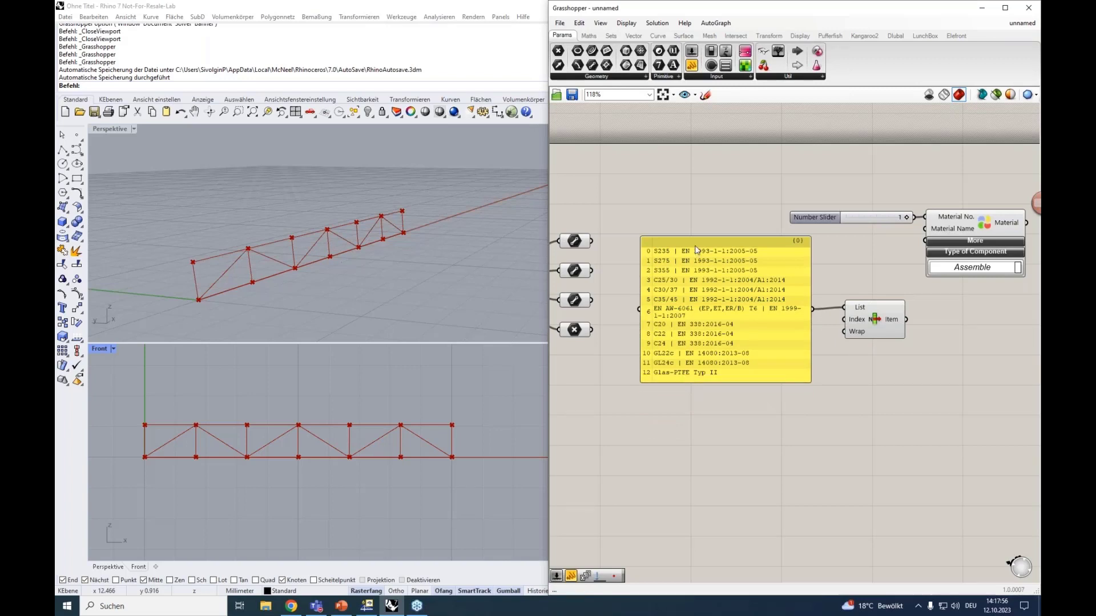
drag(694, 241, 681, 212)
double_click(800, 379)
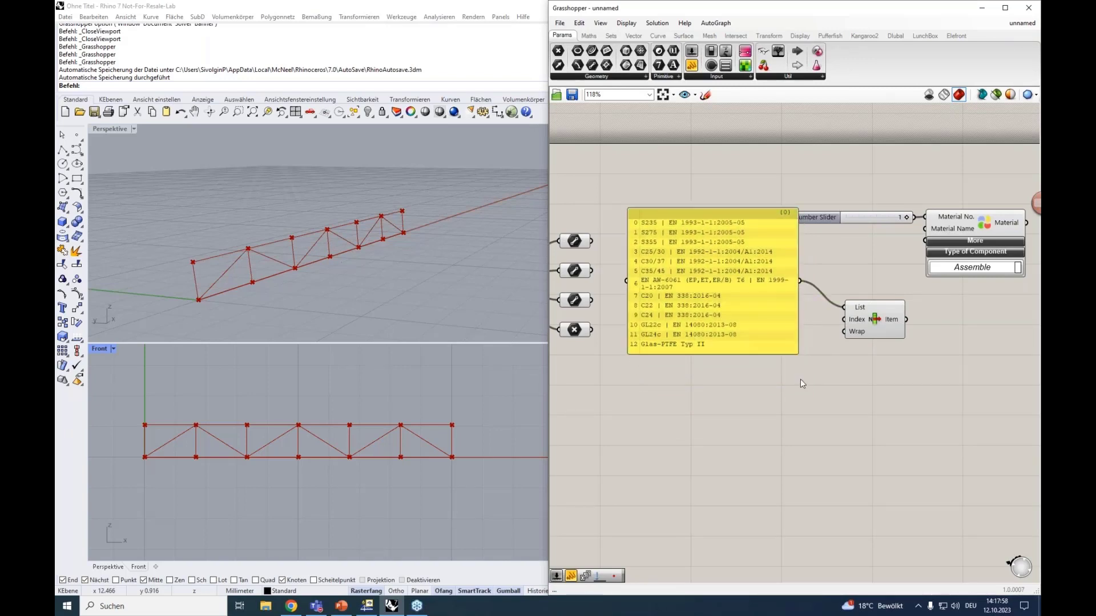
text(0)
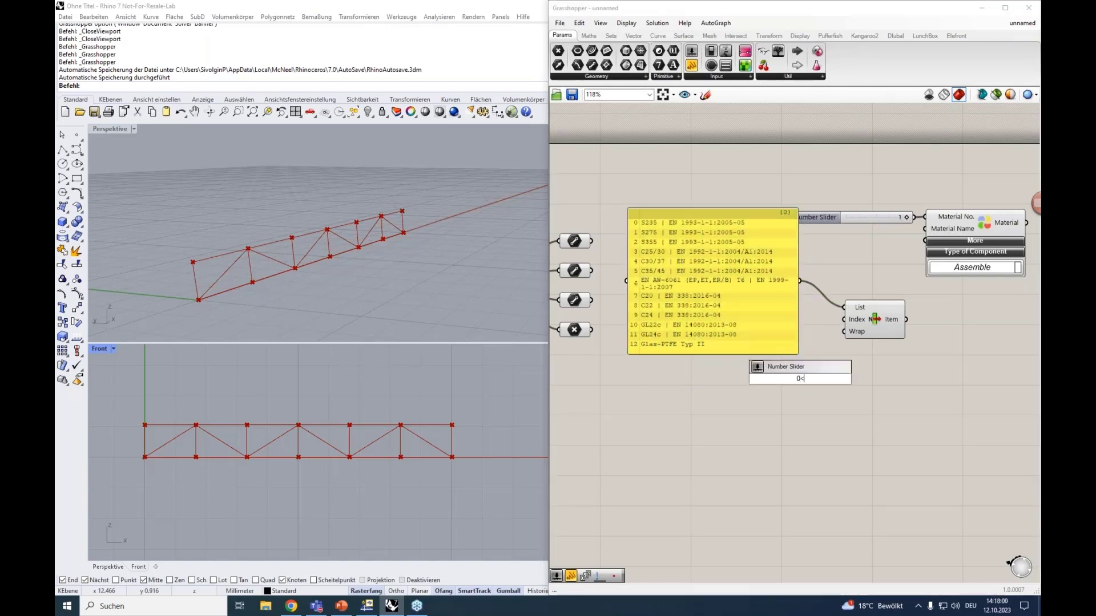
text(<12)
key(Return)
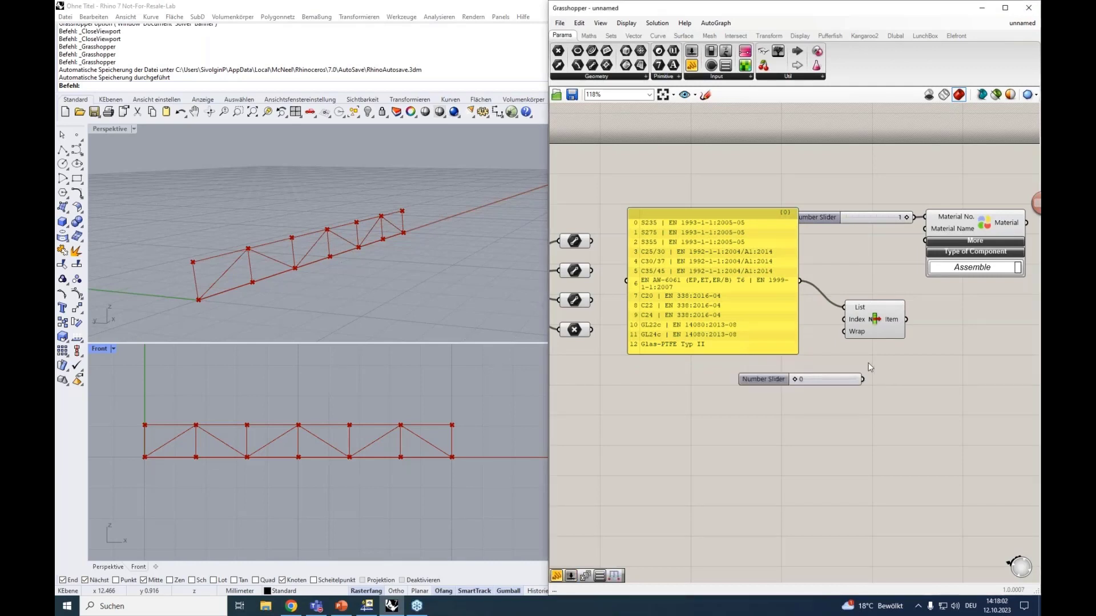
drag(864, 379, 843, 319)
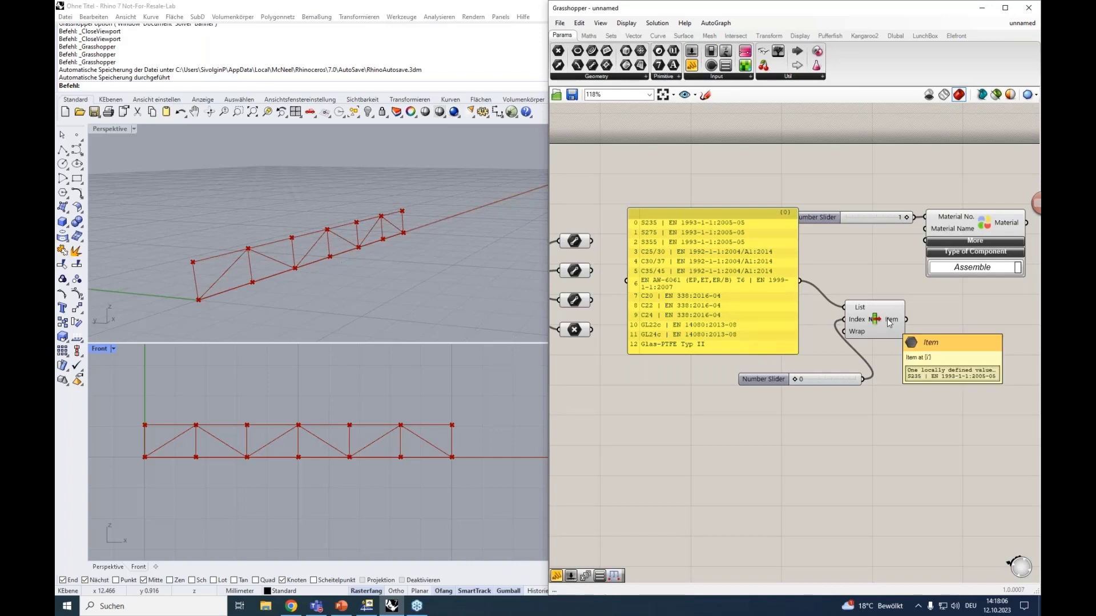
Step: Connect a new panel to List Item's Item output and set the index slider to 7
double_click(953, 341)
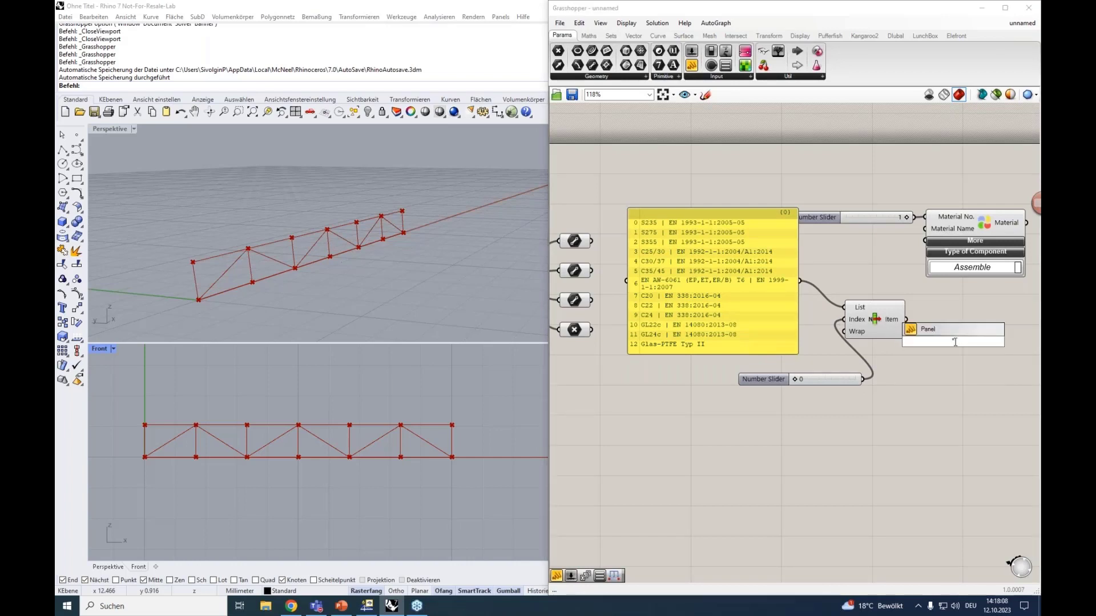
key(Return)
drag(954, 316, 917, 342)
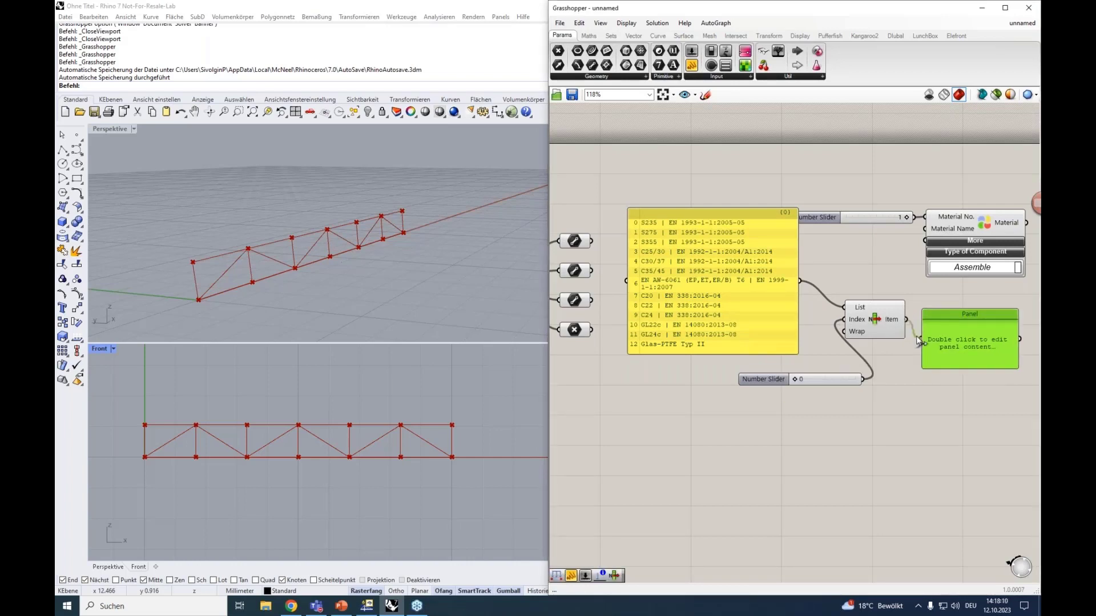
right_drag(912, 287, 859, 278)
drag(744, 371, 779, 372)
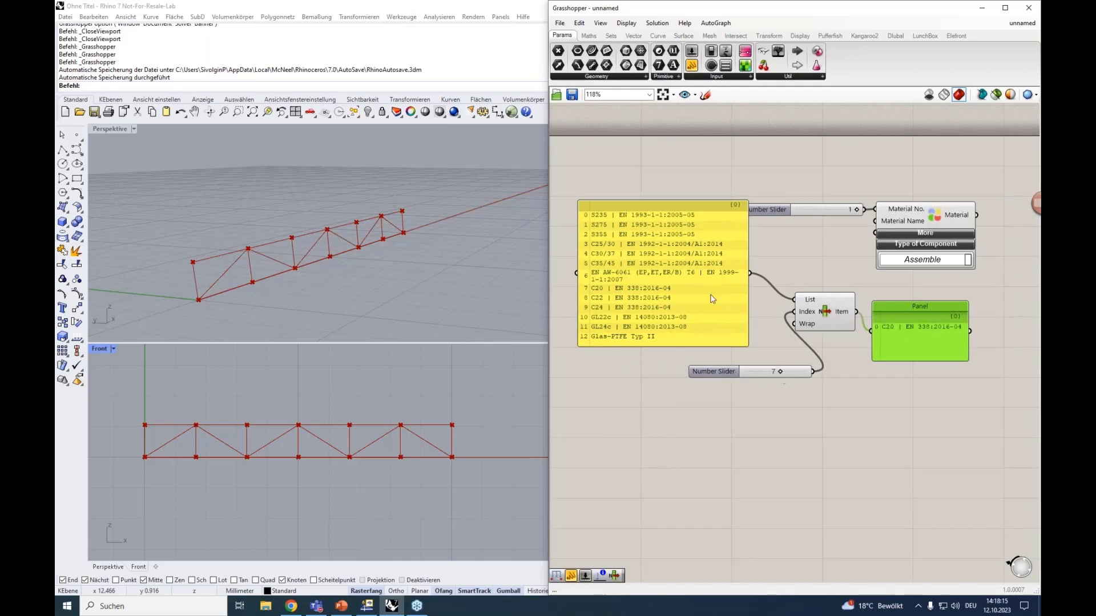
Step: Delete the index slider and the output panel, and undo these deletions
click(806, 372)
key(Delete)
click(915, 306)
key(Delete)
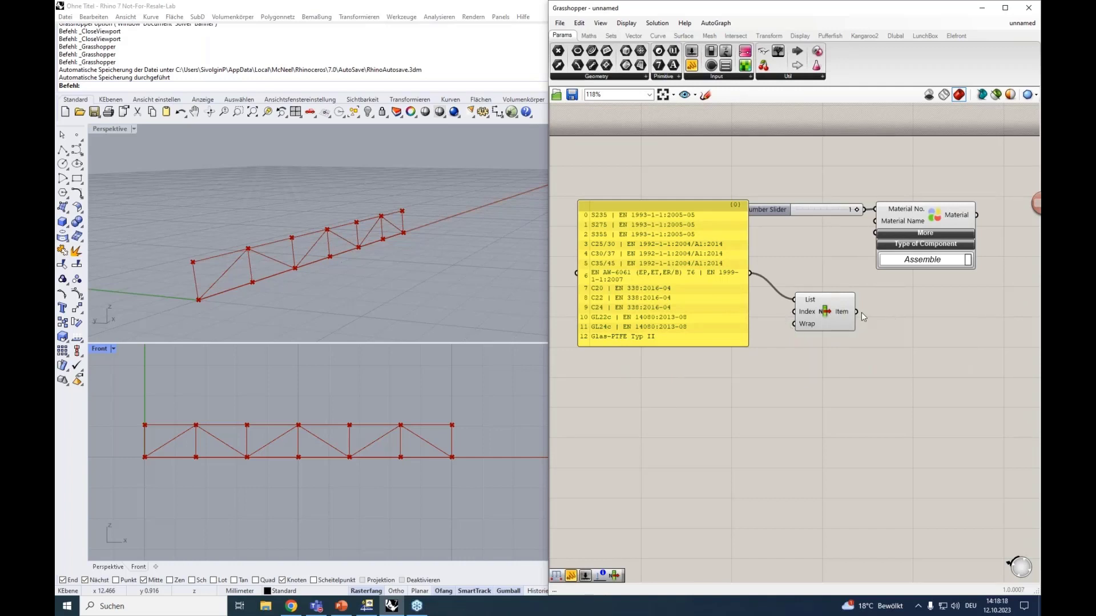
drag(834, 321, 827, 278)
key(ctrl+z)
key(ctrl+z)
key(ctrl+z)
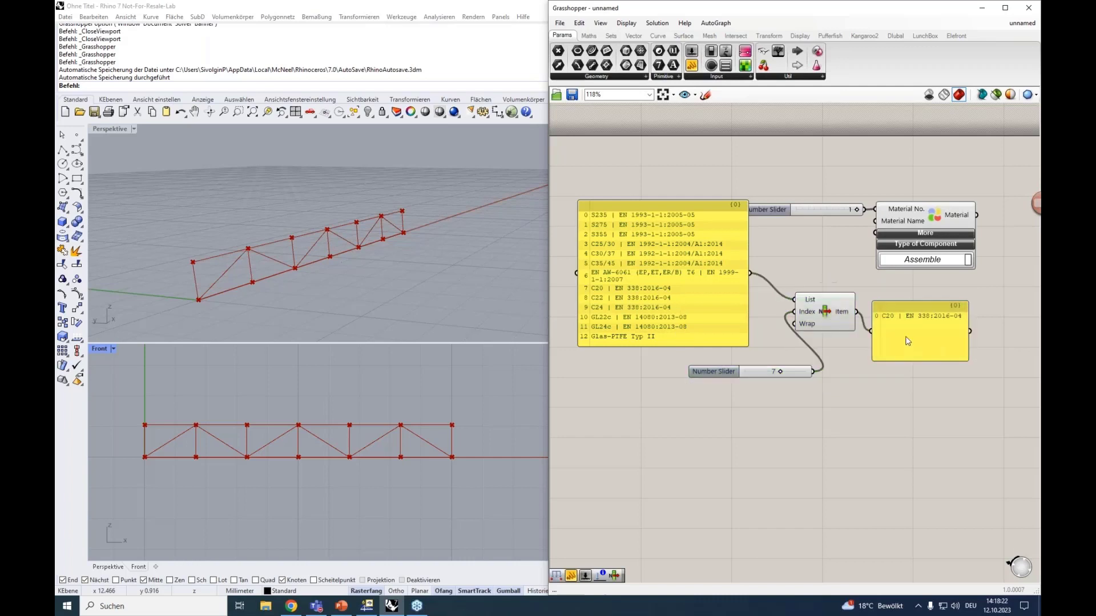
Step: Delete the output panel, and move List Item with its slider near the Material component to connect Item to Material Name
click(903, 331)
key(Delete)
drag(833, 372, 831, 299)
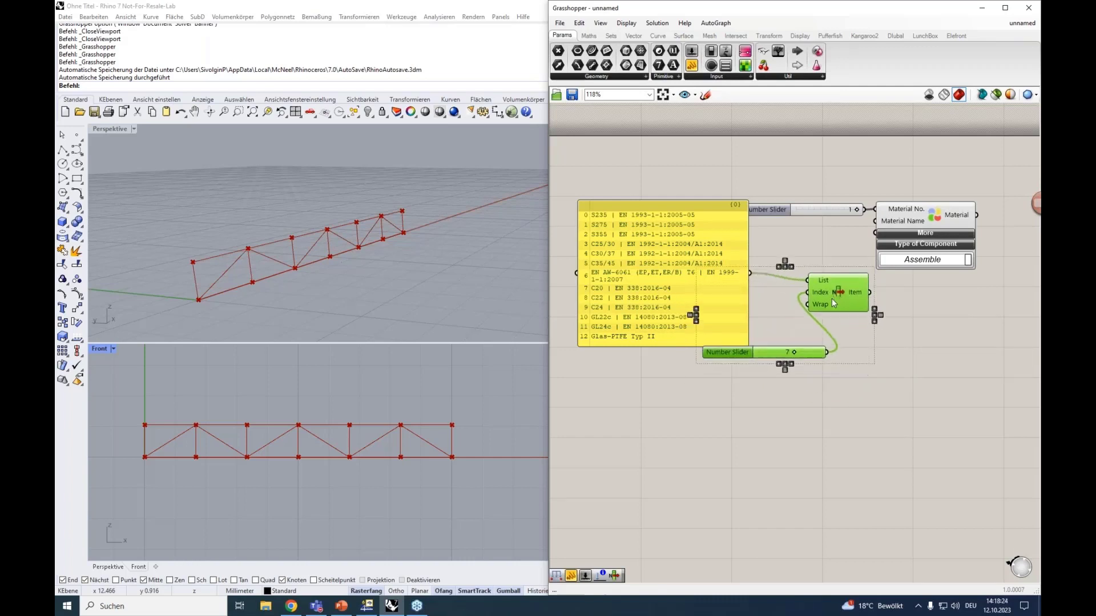
drag(860, 261, 875, 221)
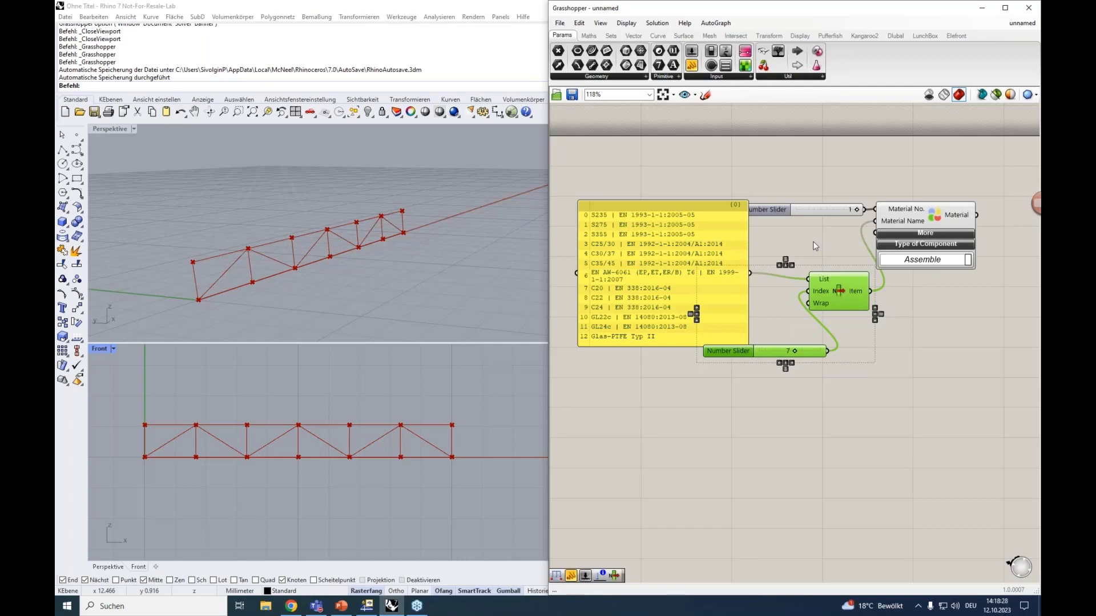
Step: Arrange the index slider closer beneath the List Item component
scroll(813, 247, down, 3)
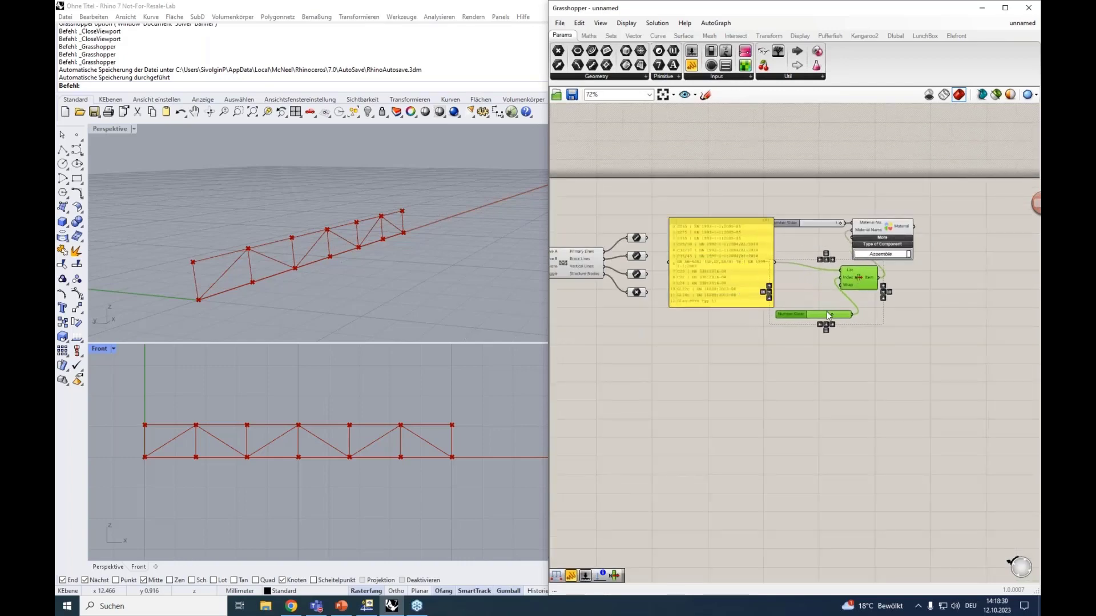
mouse_move(820, 315)
mouse_down()
mouse_move(806, 299)
mouse_move(817, 299)
mouse_up()
click(821, 324)
right_drag(827, 341, 820, 284)
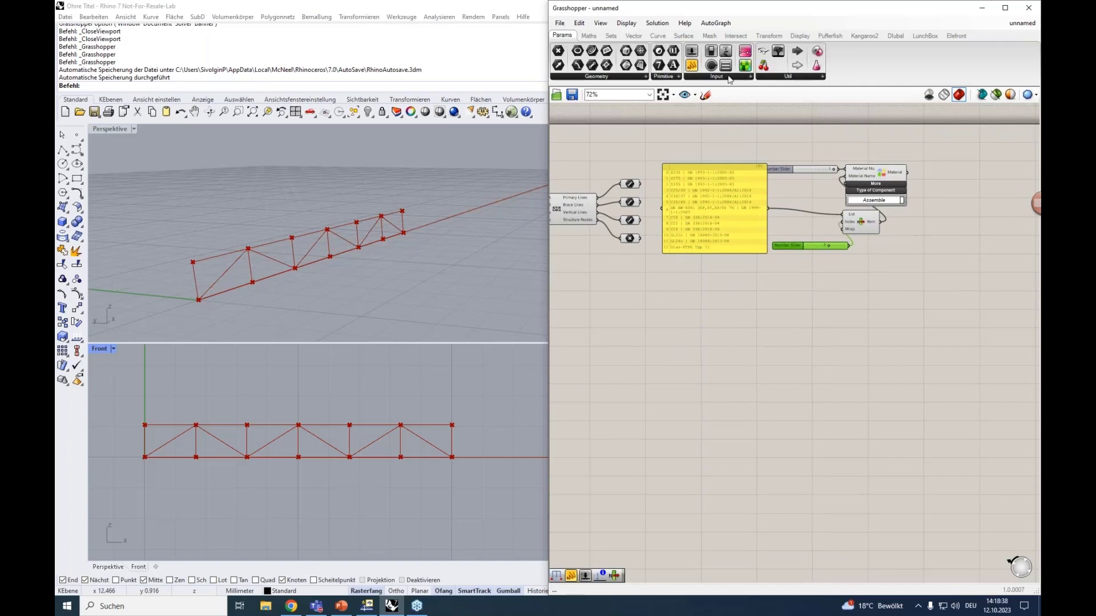
Step: Place a Section component from the RFEM 6 model data below the Material component, leaving room for its inputs
click(895, 36)
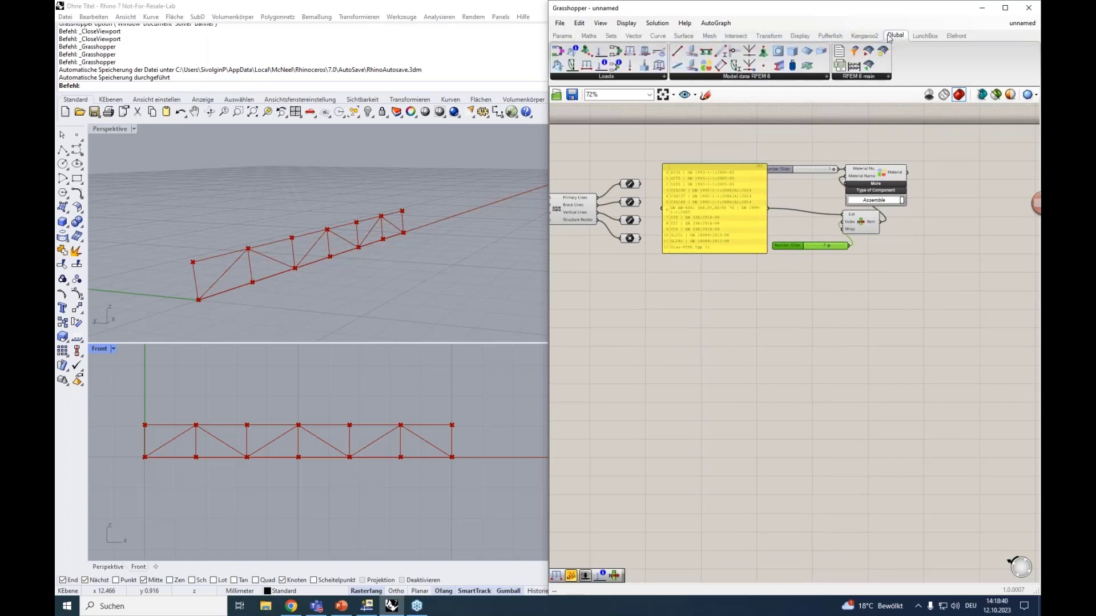
click(722, 76)
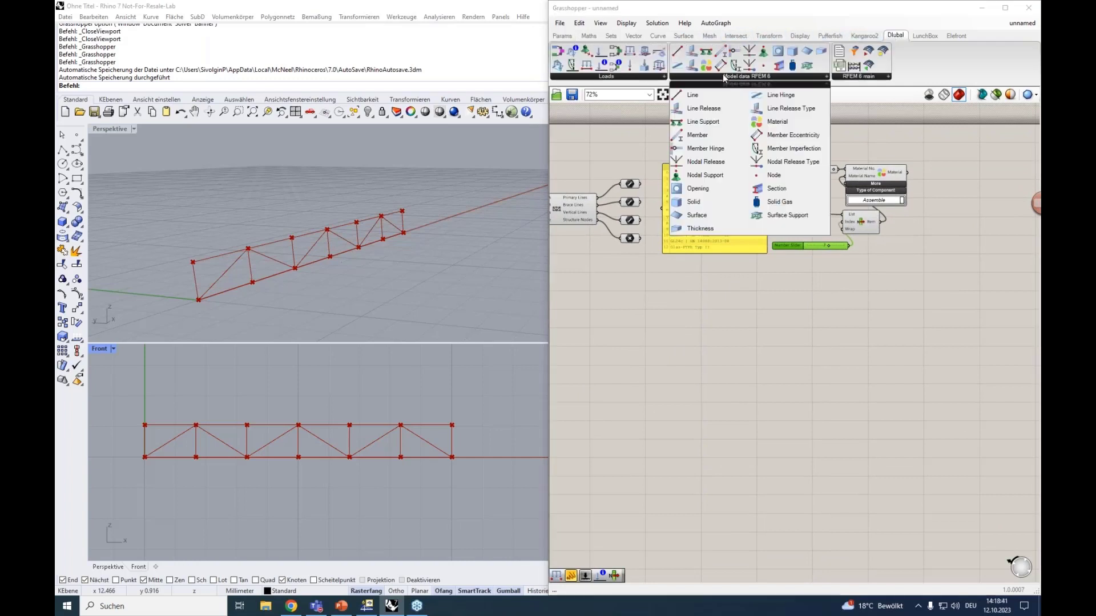
click(780, 190)
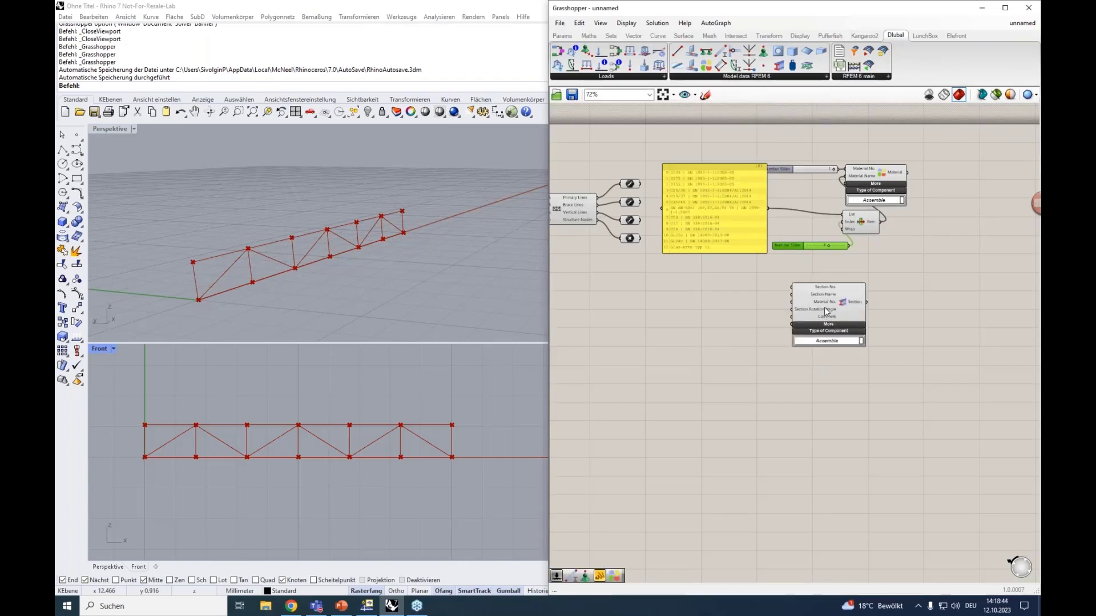
click(844, 338)
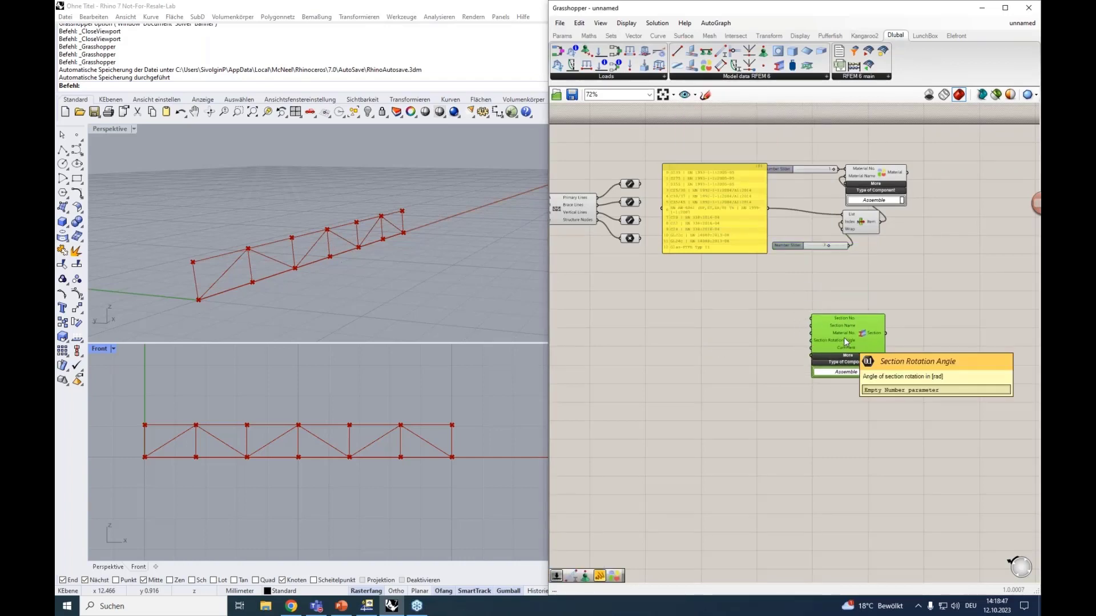
drag(843, 337, 906, 331)
Step: Duplicate the material list panel, List Item and index slider beside the Section component, and adjust the Section component's position
drag(853, 278, 734, 210)
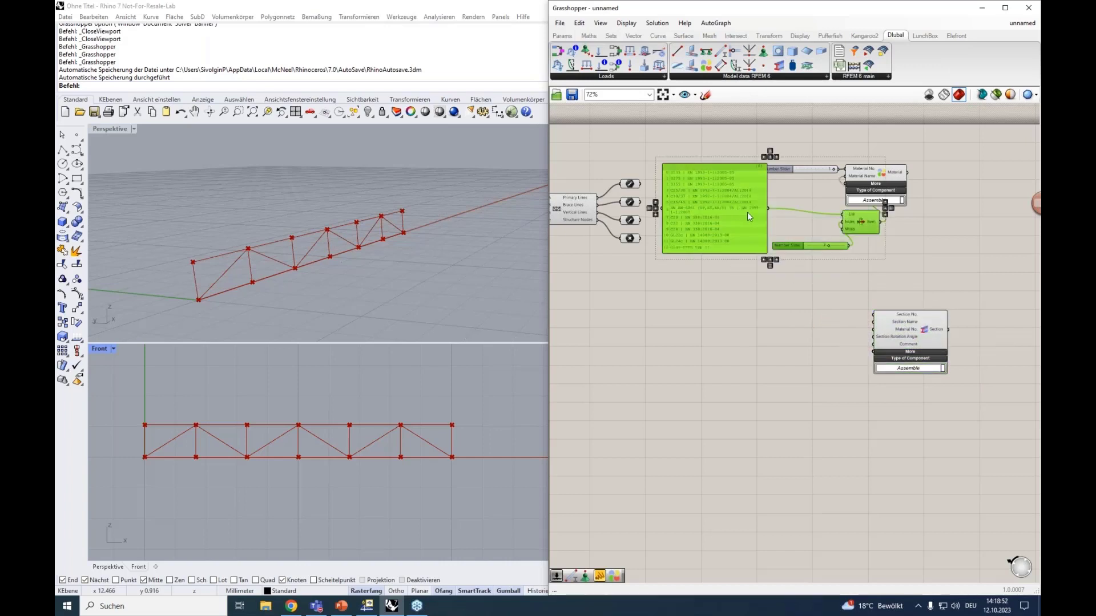
key(ctrl+c)
key(ctrl+v)
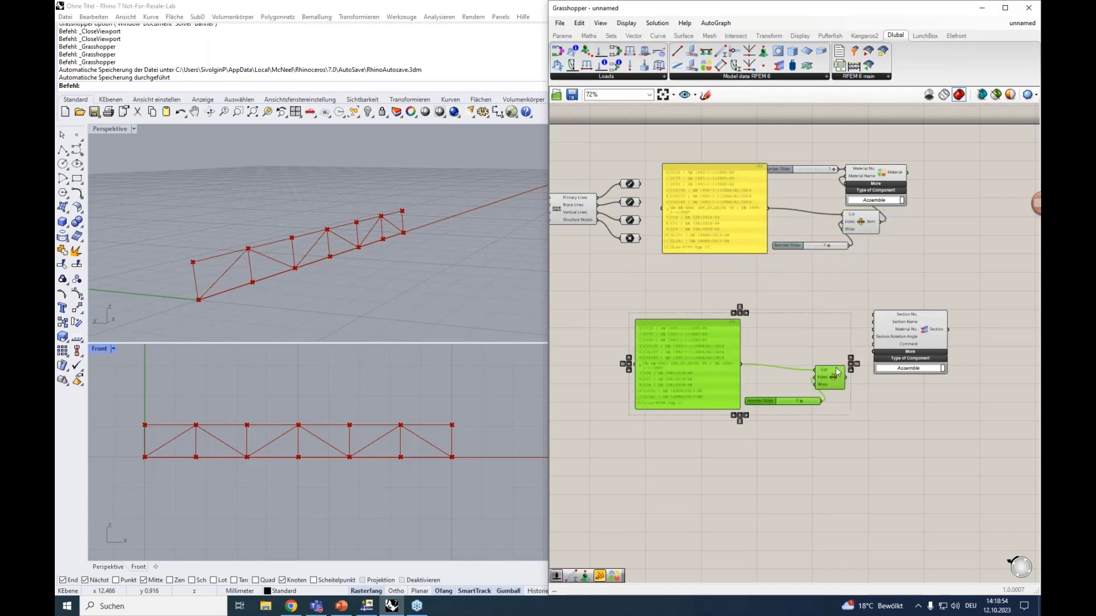
scroll(840, 363, up, 1)
click(839, 363)
drag(919, 311, 908, 309)
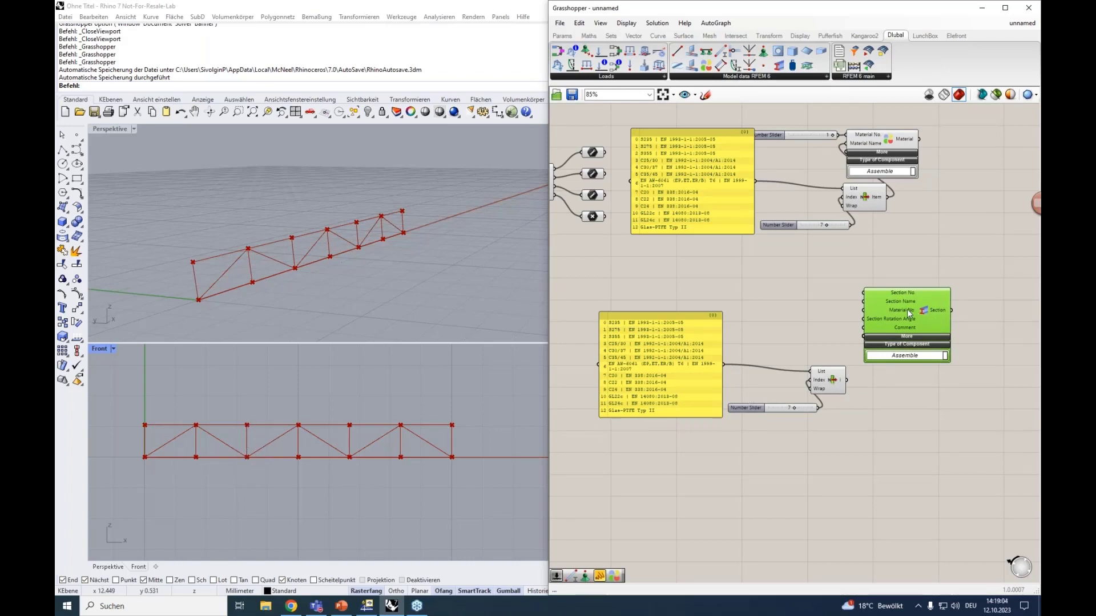
Step: Add a number slider set to 1 with maximum 2 for Section No., and connect the copied List Item output to Section Name
double_click(789, 293)
text(1)
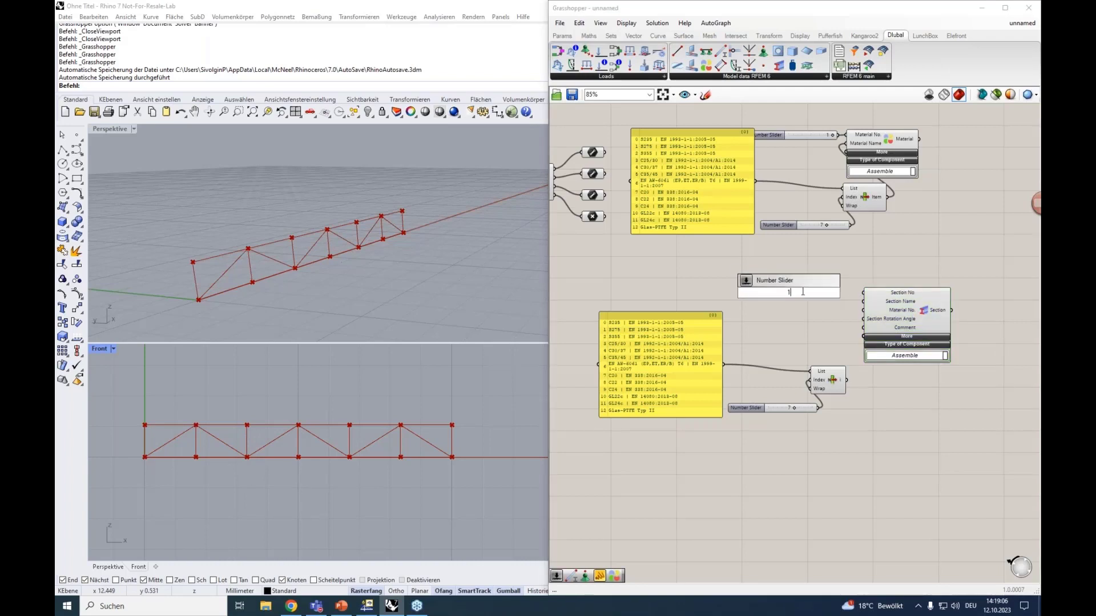
text(<2)
key(Return)
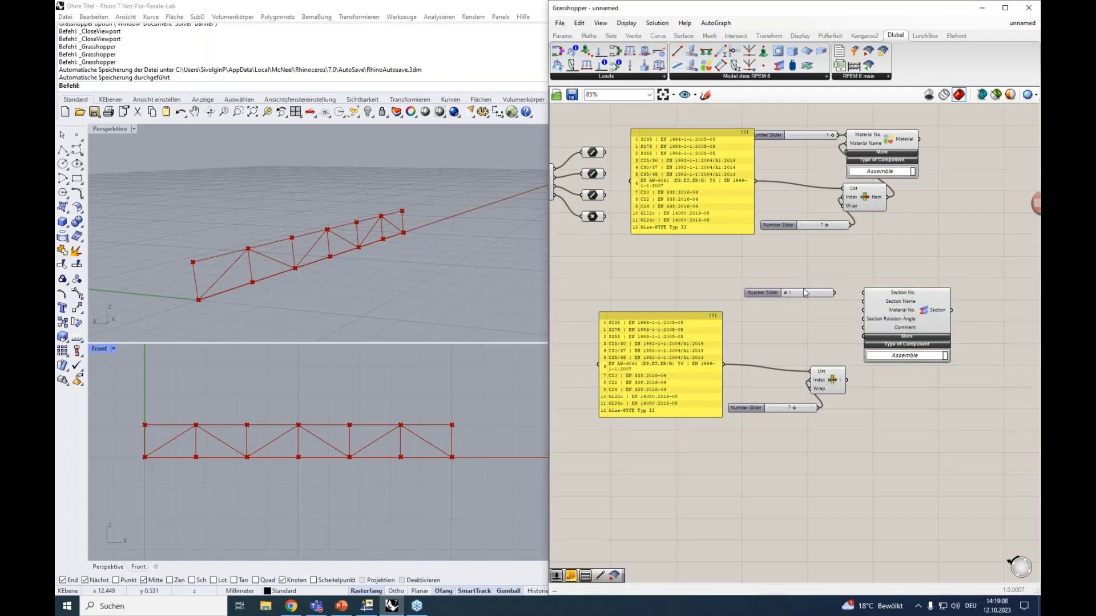
mouse_move(834, 292)
mouse_down()
mouse_move(862, 293)
mouse_move(824, 293)
mouse_up()
right_drag(829, 380, 802, 345)
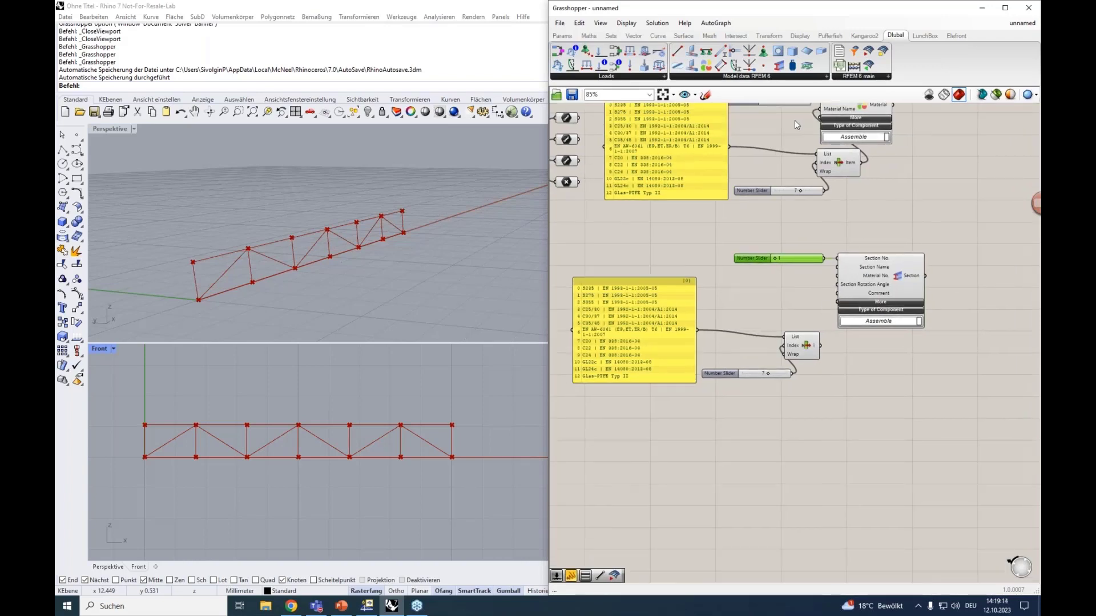
right_drag(796, 124, 799, 141)
drag(822, 361, 837, 292)
Step: Replace the copied material panel with the section list panel from the clipboard history, connect it to List Item, and align the index slider beside Index
click(617, 303)
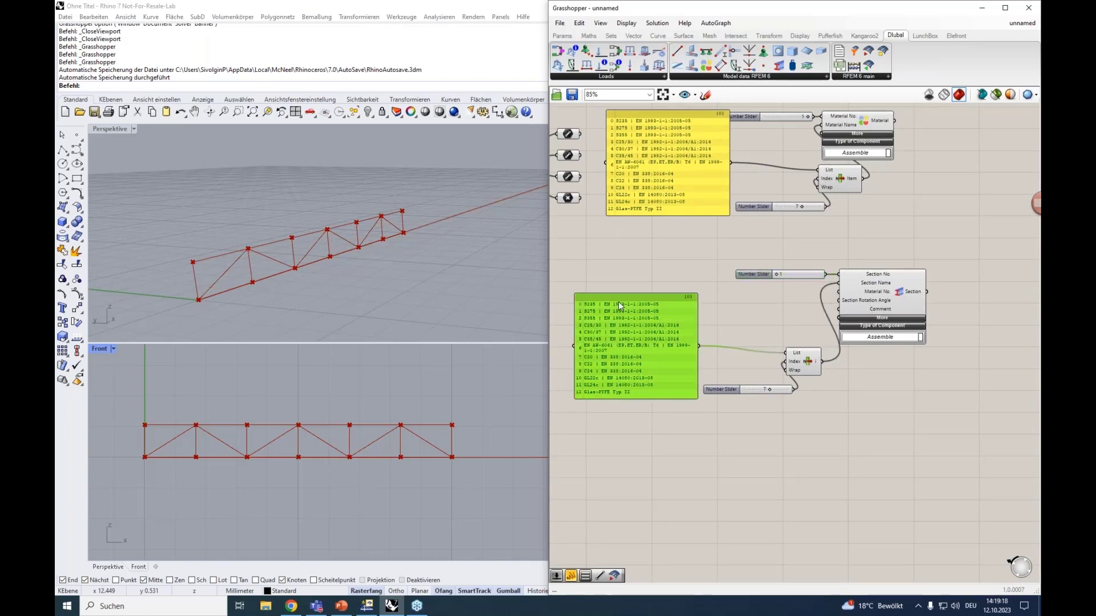
key(ctrl+x)
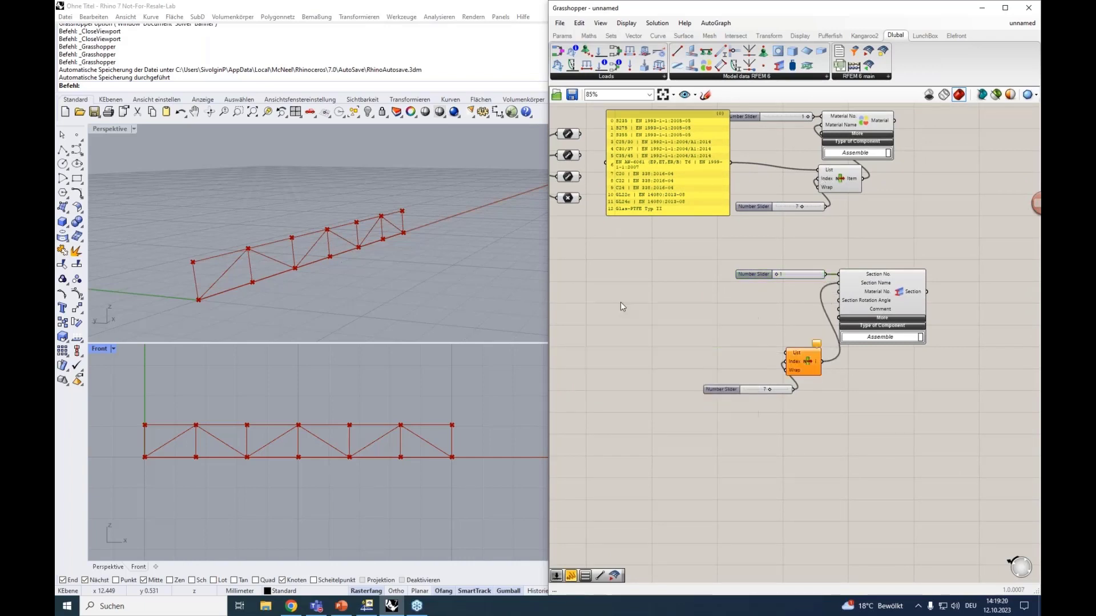
key(super+v)
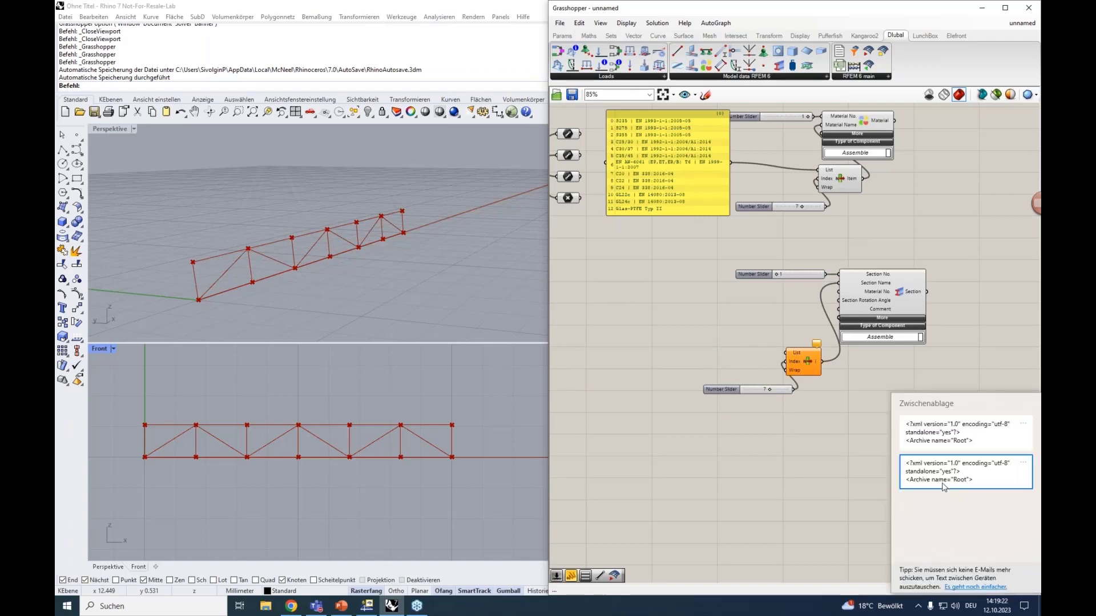
key(Return)
drag(829, 279, 608, 282)
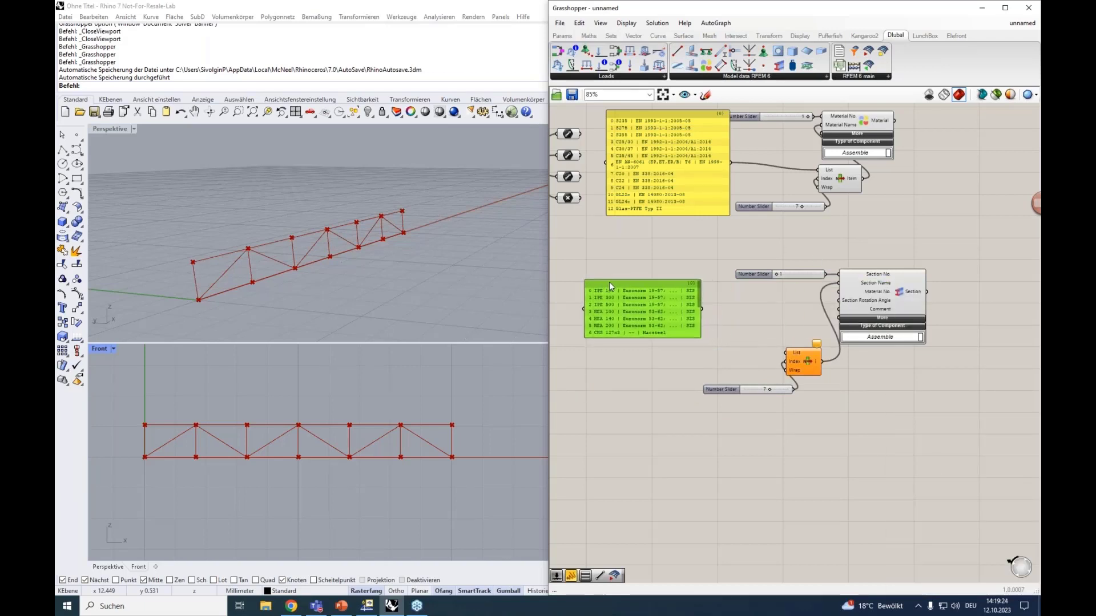
drag(703, 309, 786, 353)
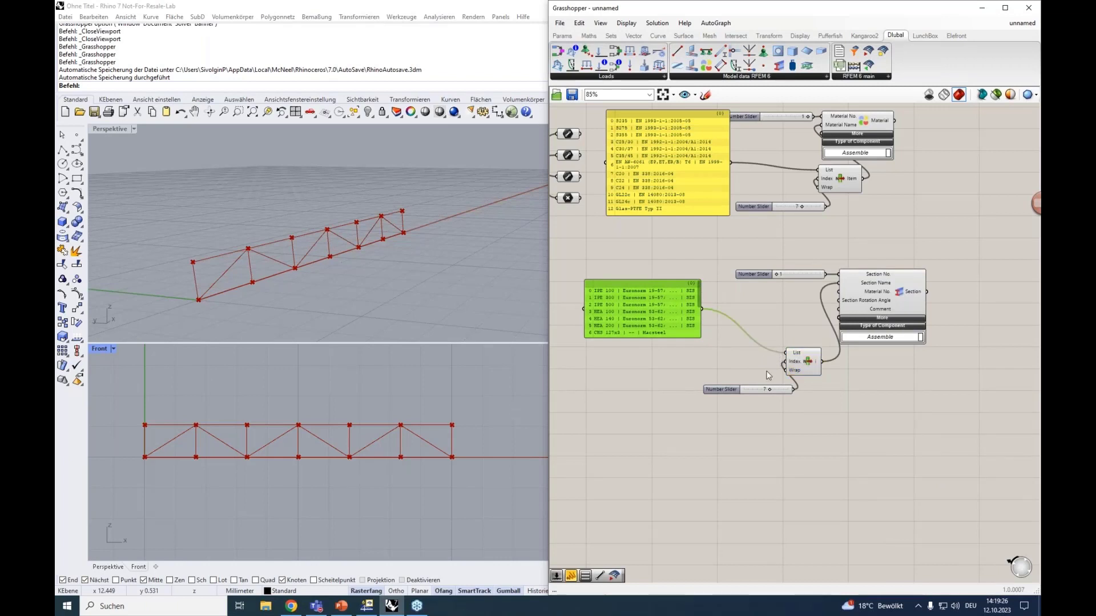
drag(720, 390, 700, 362)
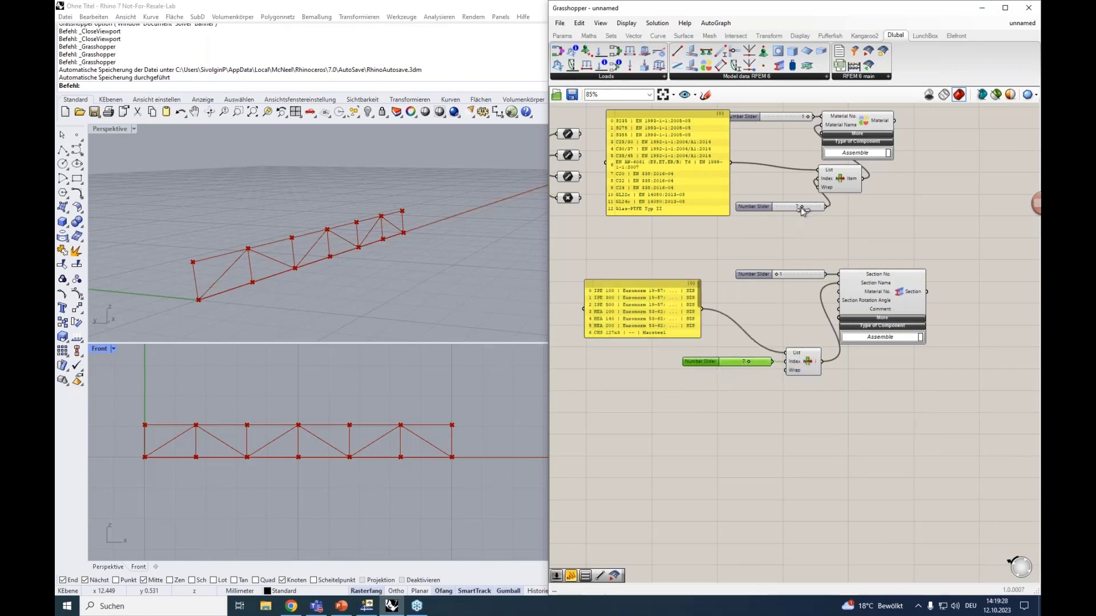
Step: Set the material list index to 0 and connect the Material output to the Section component's Material No. input
drag(801, 208, 782, 210)
mouse_move(867, 295)
scroll(854, 297, up, 2)
scroll(835, 329, up, 2)
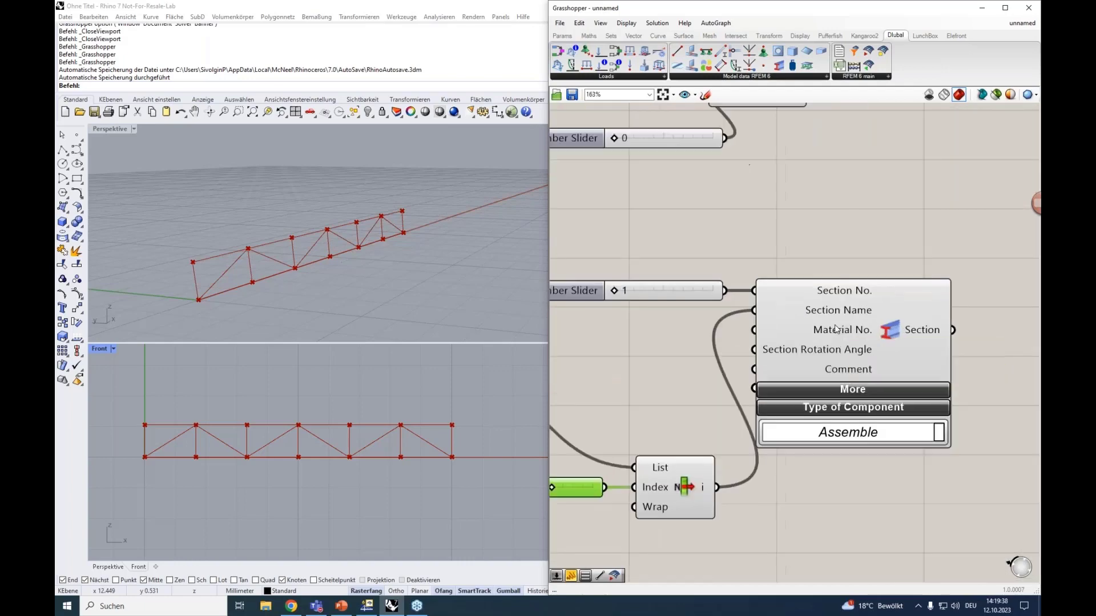
scroll(835, 328, down, 2)
mouse_move(834, 333)
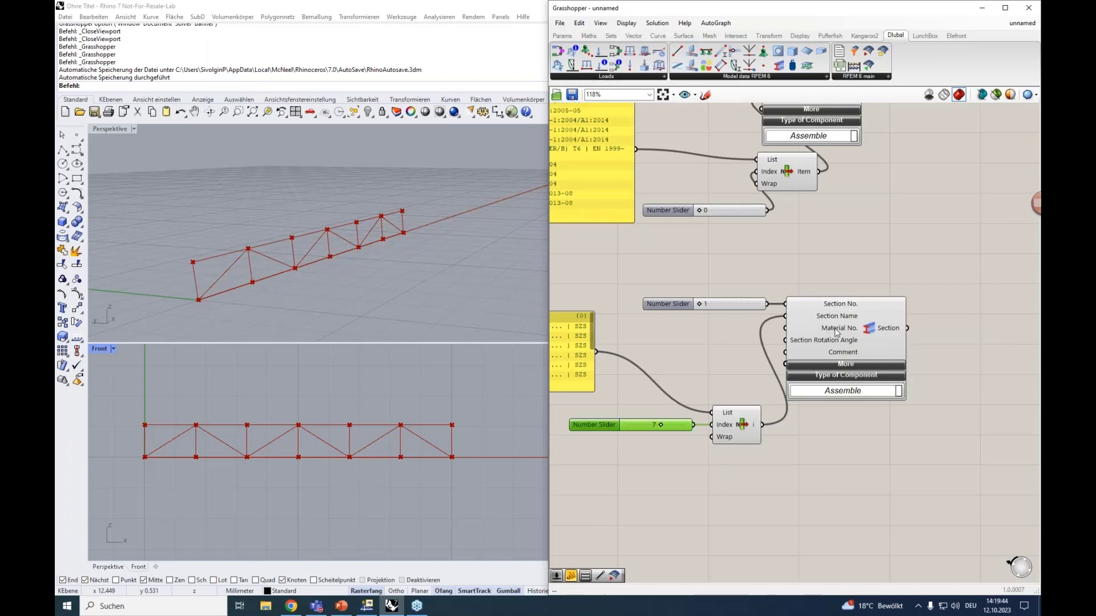
right_drag(840, 245, 822, 295)
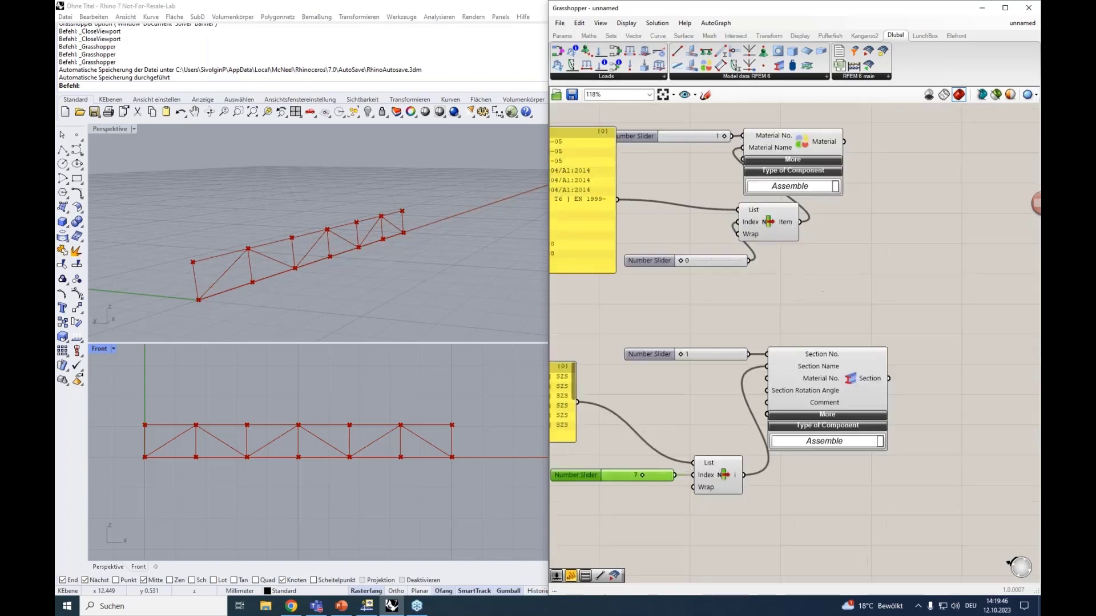
mouse_move(762, 141)
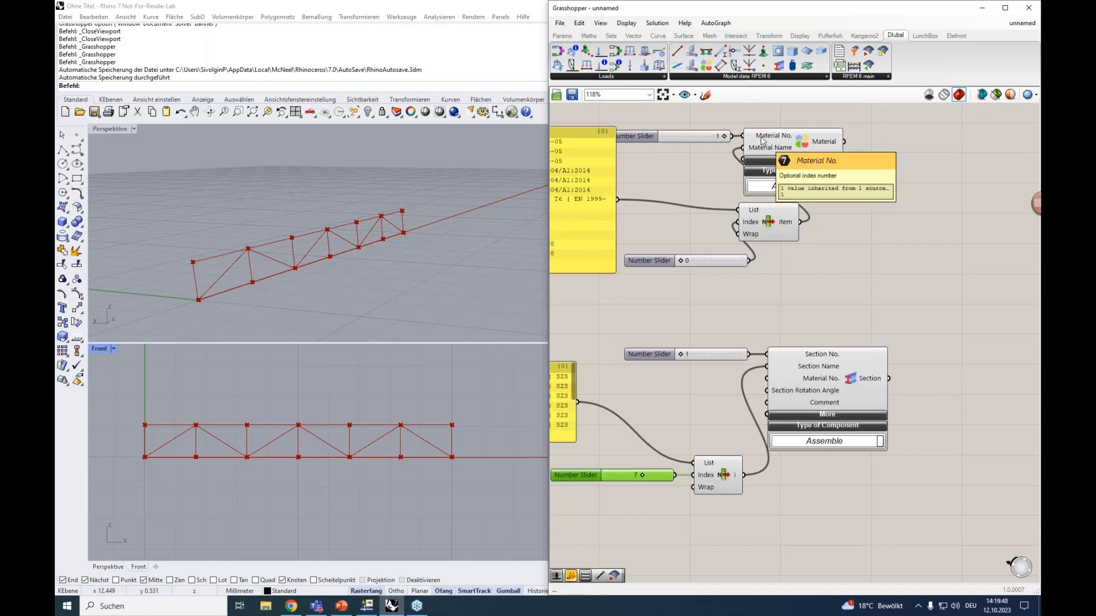
click(811, 143)
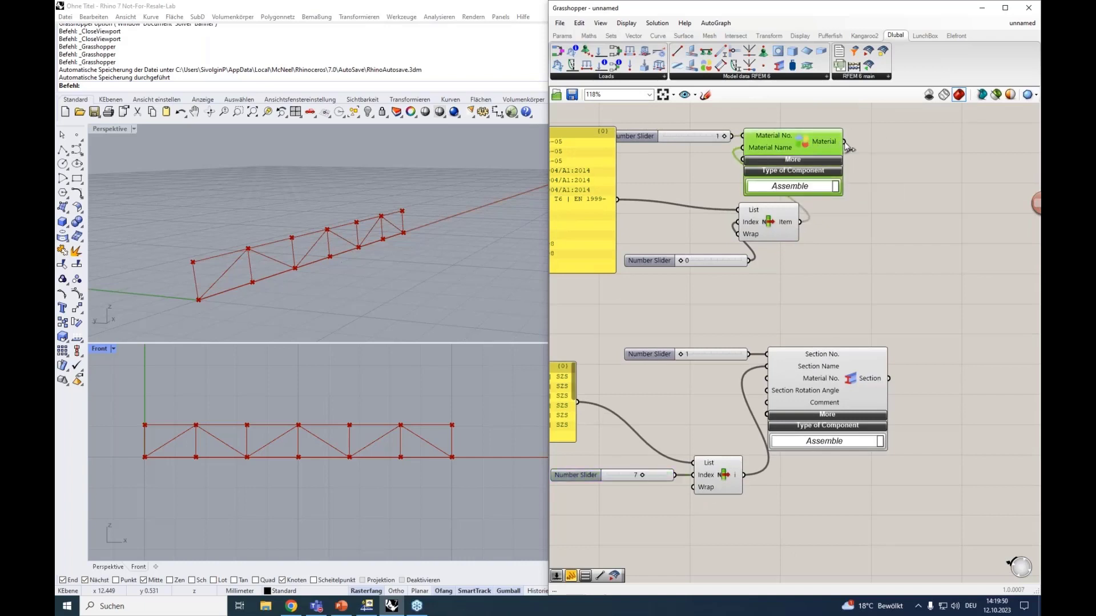
drag(845, 142, 766, 382)
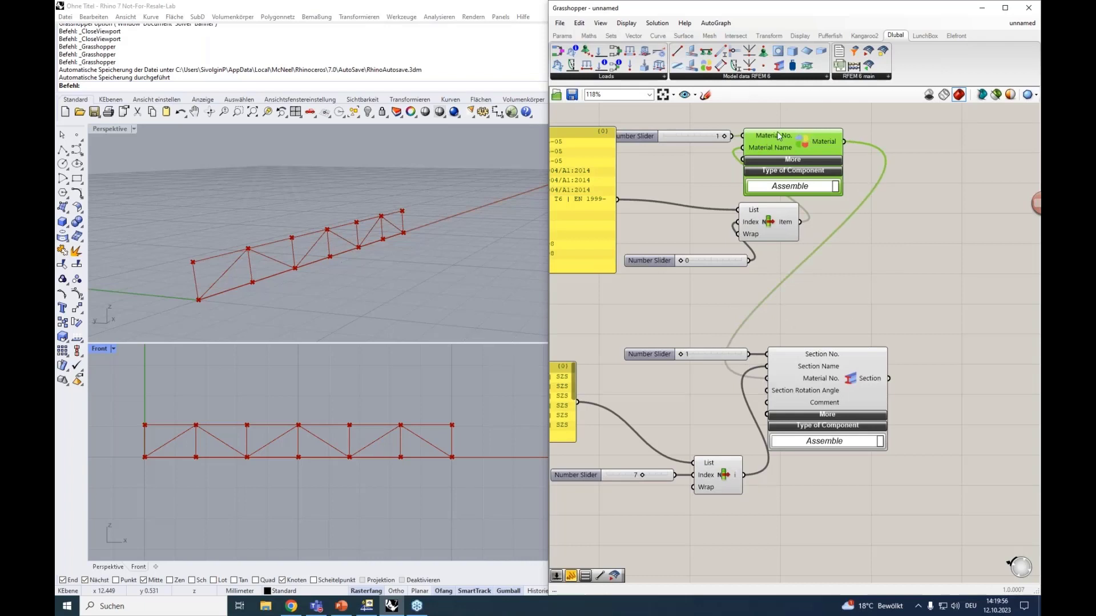
Step: Examine the Section component's additional inputs, such as areas, moments of inertia, depth and width, and collapse them again
click(828, 406)
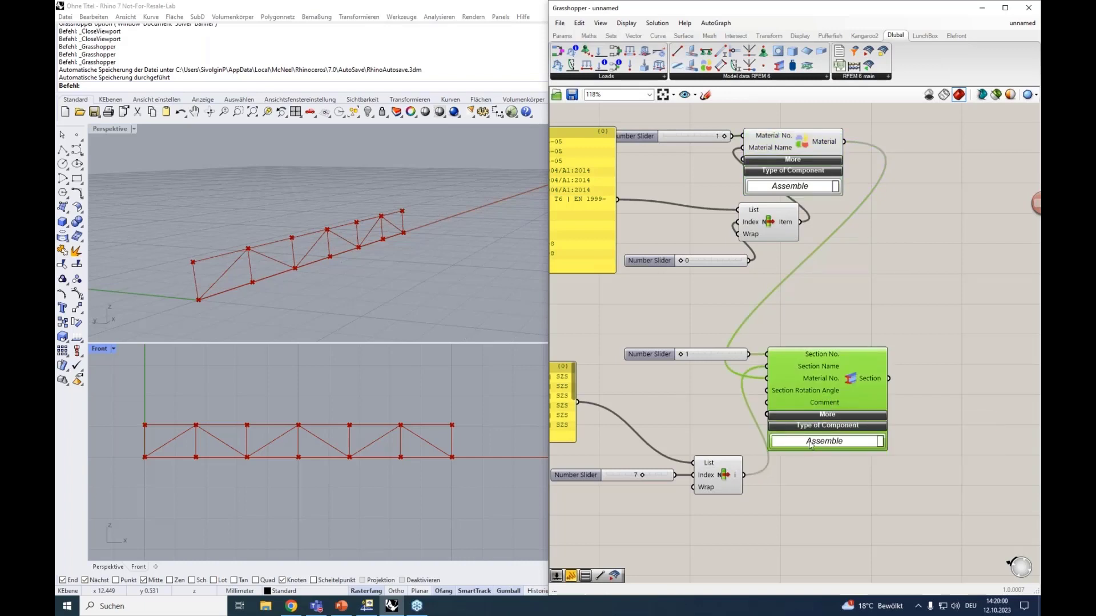
right_drag(804, 498, 841, 445)
click(865, 361)
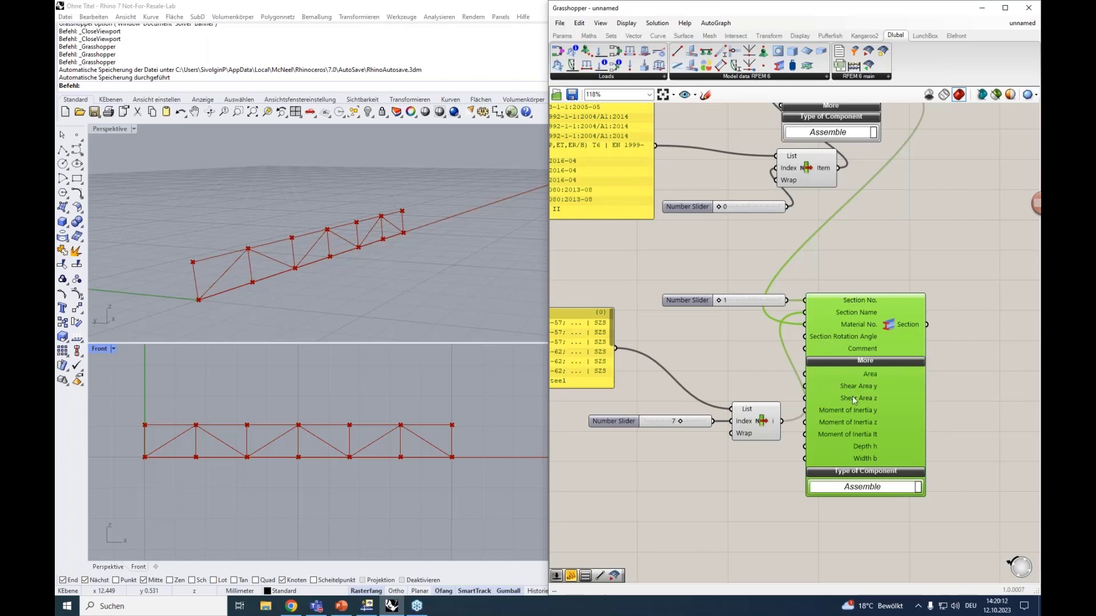
click(861, 361)
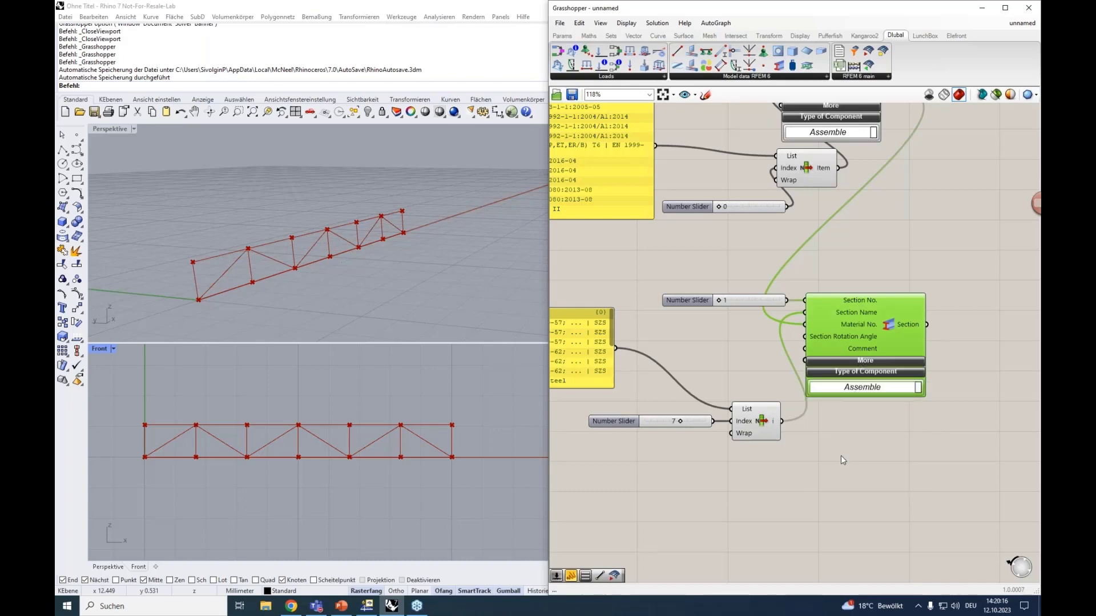
Step: Move the section List Item with its index slider and the section list panel up beside the Section component
click(841, 455)
scroll(841, 456, down, 2)
drag(841, 454, 727, 413)
drag(776, 427, 785, 392)
drag(620, 355, 616, 335)
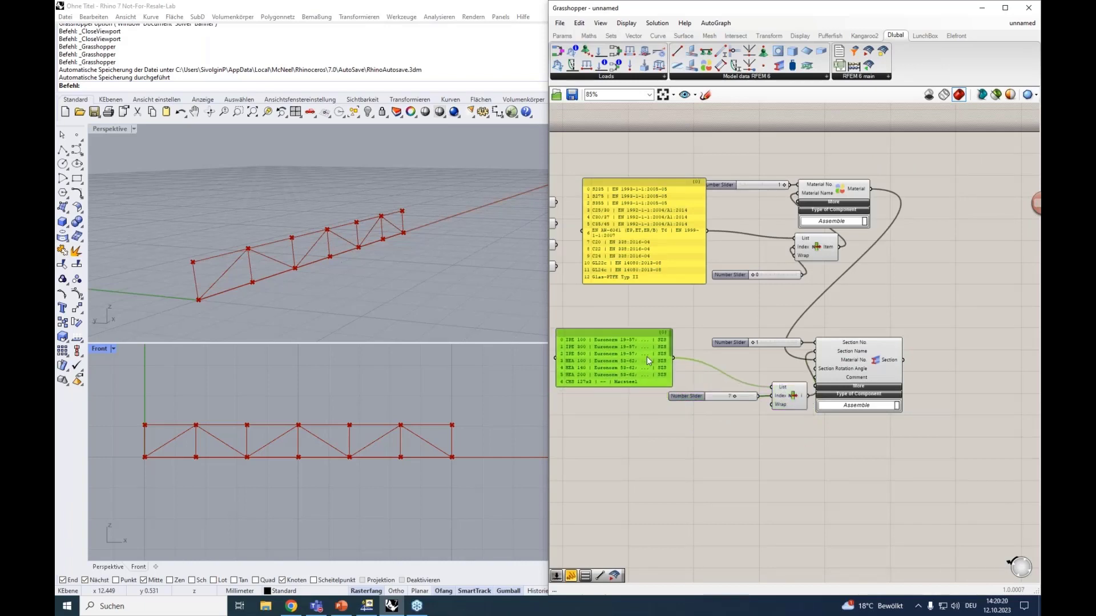
Step: Duplicate the Section component with its list panel, List Item and sliders below the original, and set the copy's section number to 2
click(743, 442)
right_drag(744, 444, 838, 415)
drag(985, 416, 700, 288)
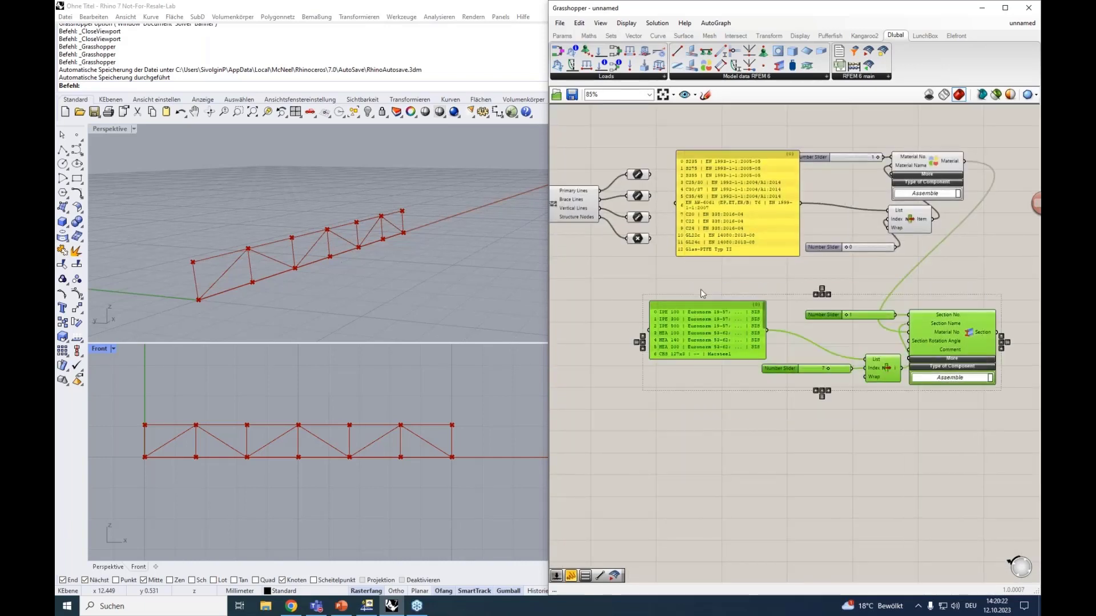
alt+drag(930, 349, 930, 451)
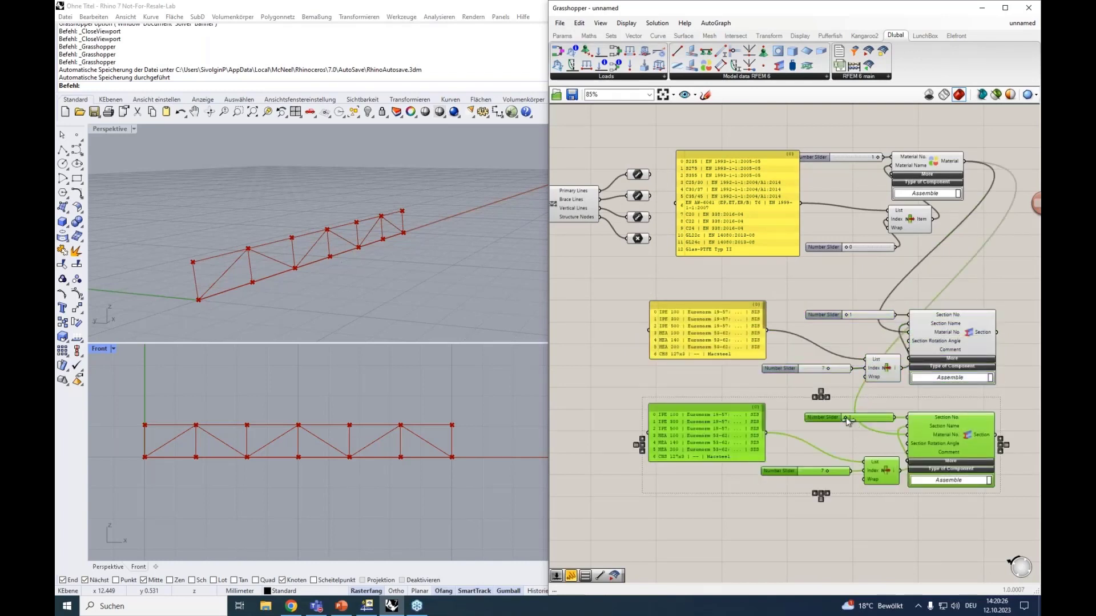
drag(846, 417, 889, 417)
click(814, 375)
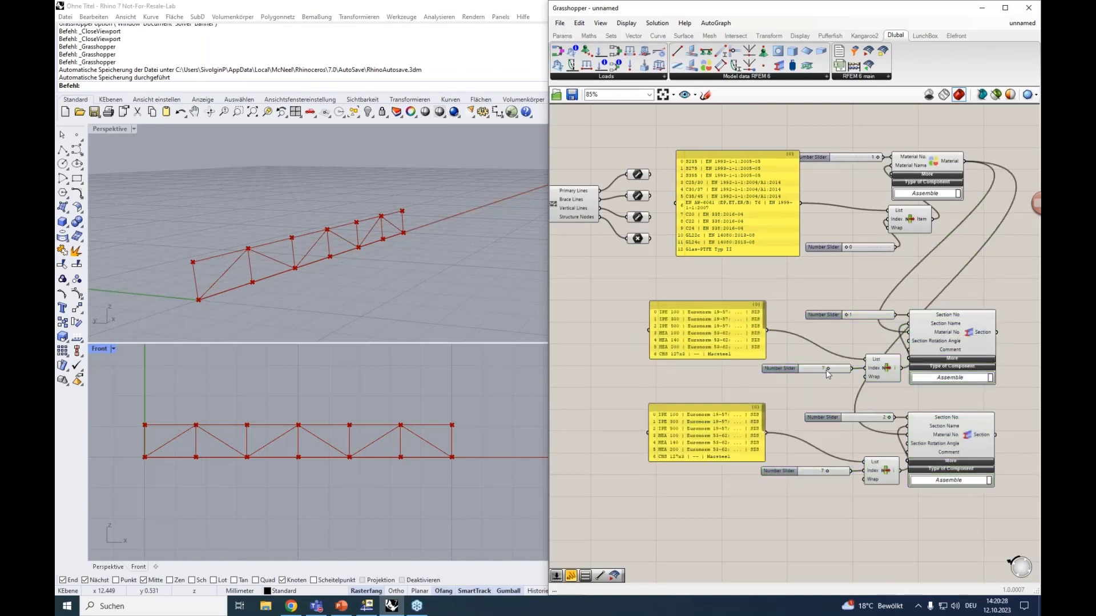
Step: Set the section list index to 0 for the first Section and to 3 for the second Section
drag(827, 368, 802, 368)
drag(826, 471, 819, 472)
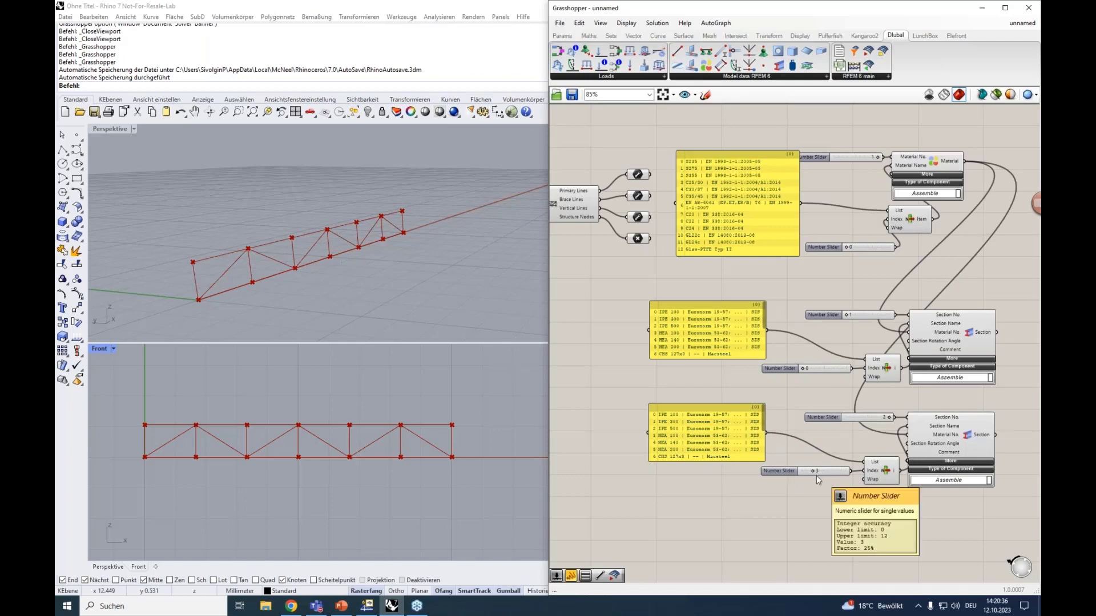
right_drag(820, 499, 796, 458)
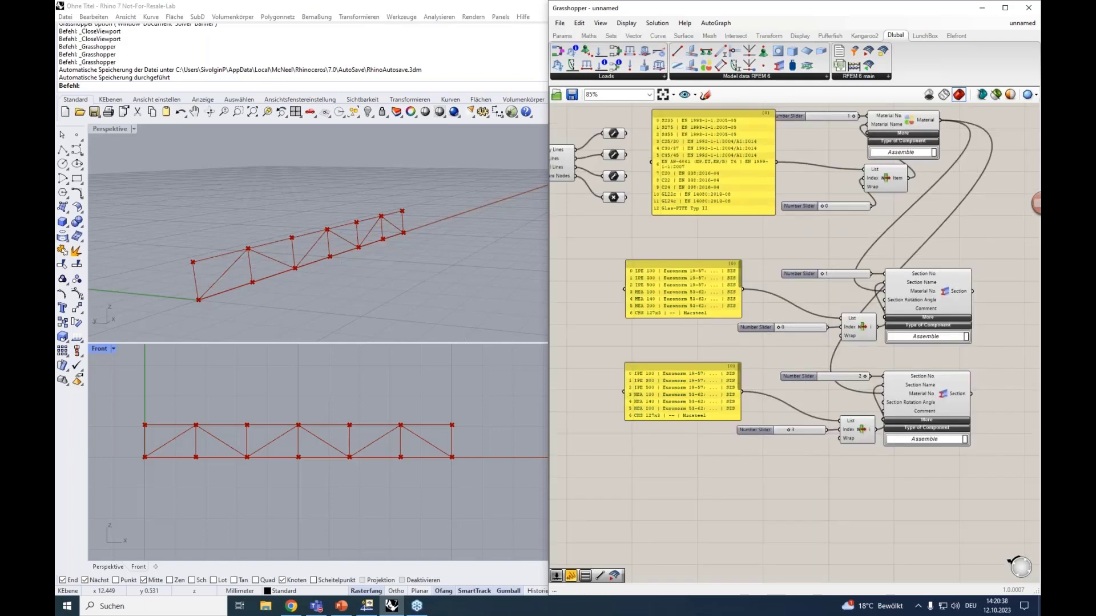
scroll(805, 432, down, 2)
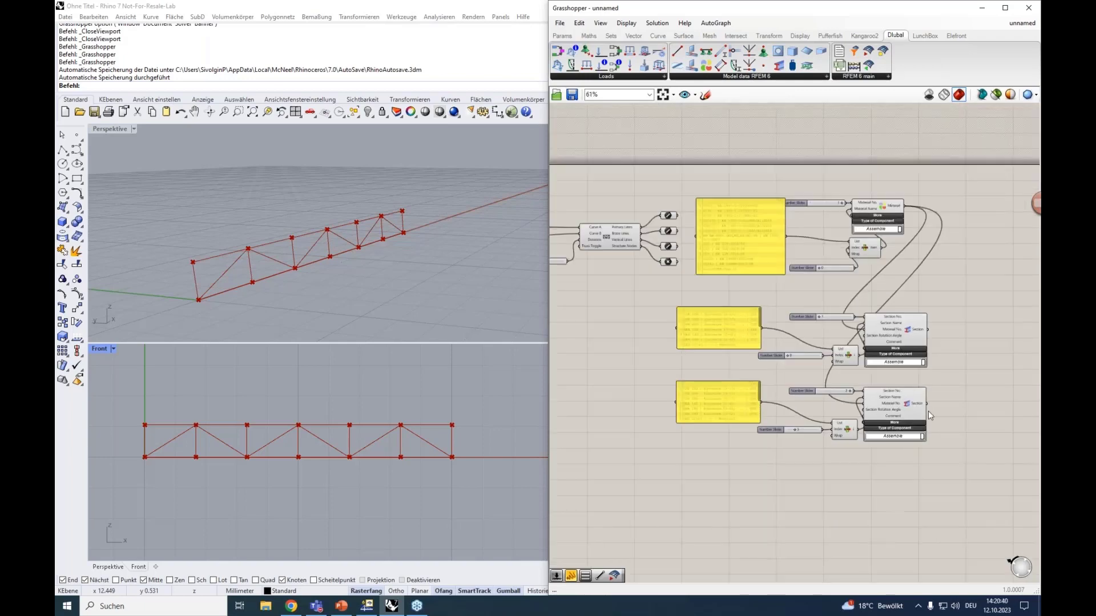
scroll(925, 377, up, 2)
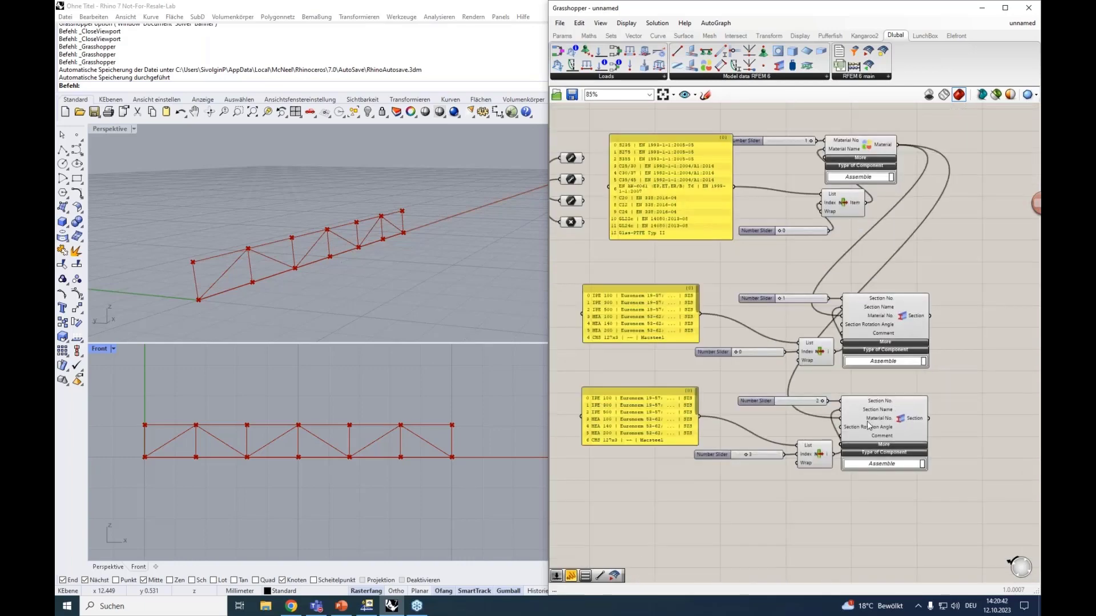
Step: Place a Member component from the RFEM 6 model data below the second Section component
right_drag(840, 524, 822, 416)
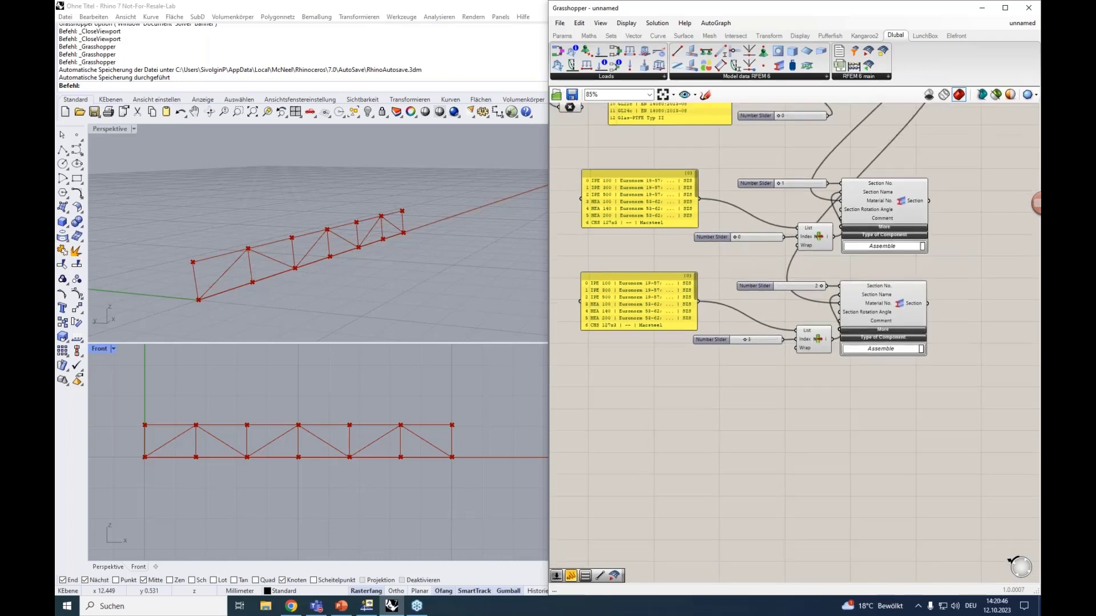
scroll(821, 416, down, 2)
click(808, 79)
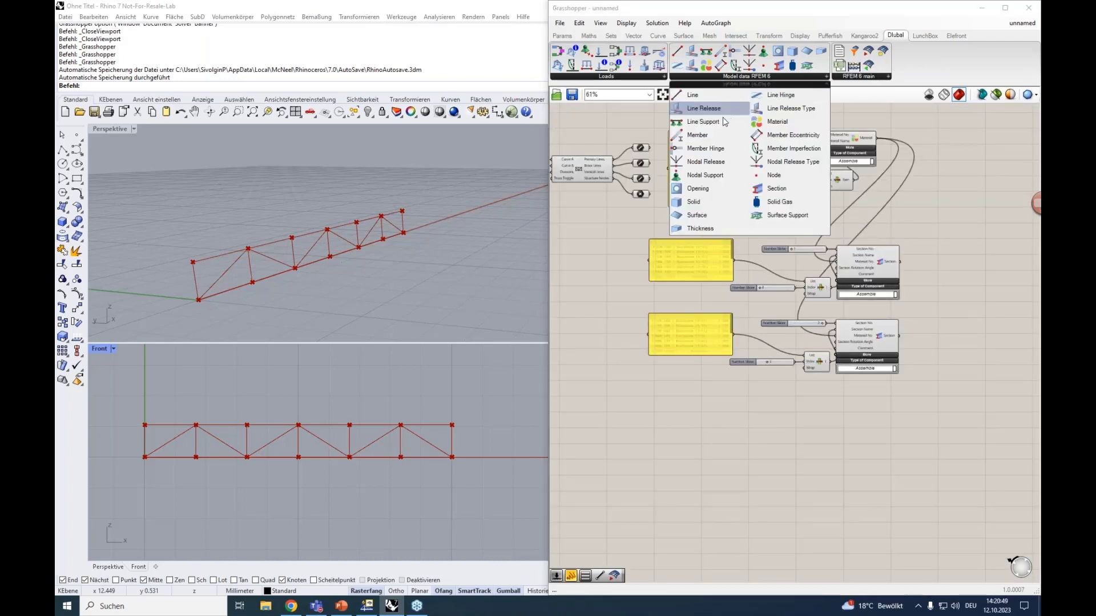
drag(712, 132, 823, 442)
Step: Examine in the truss preview which lines the primary, brace and vertical line parameters contain
click(640, 150)
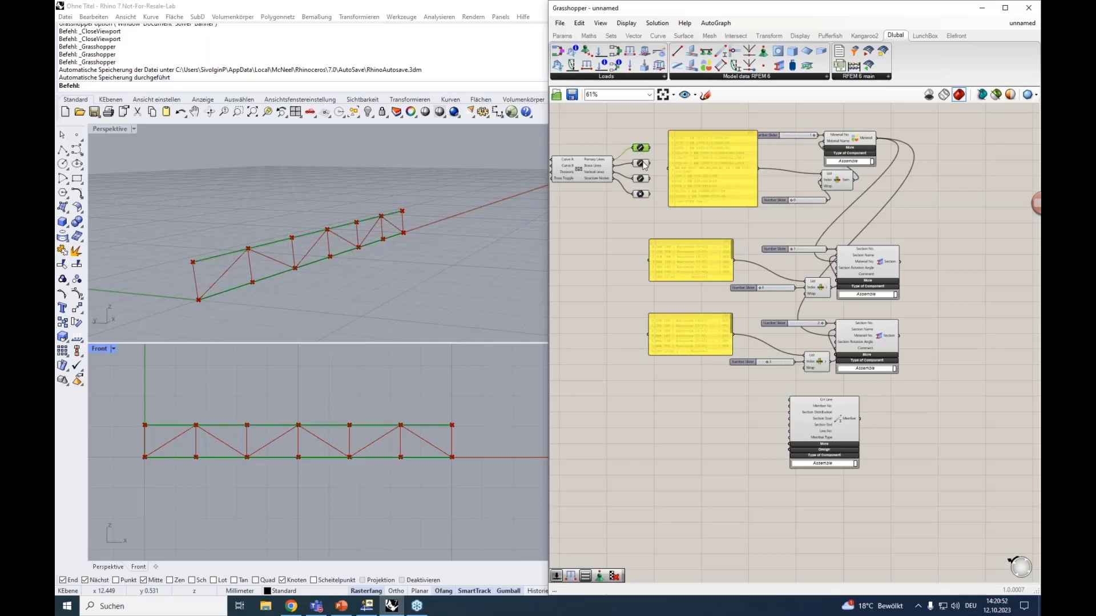
click(642, 163)
click(642, 172)
scroll(641, 178, up, 4)
click(640, 152)
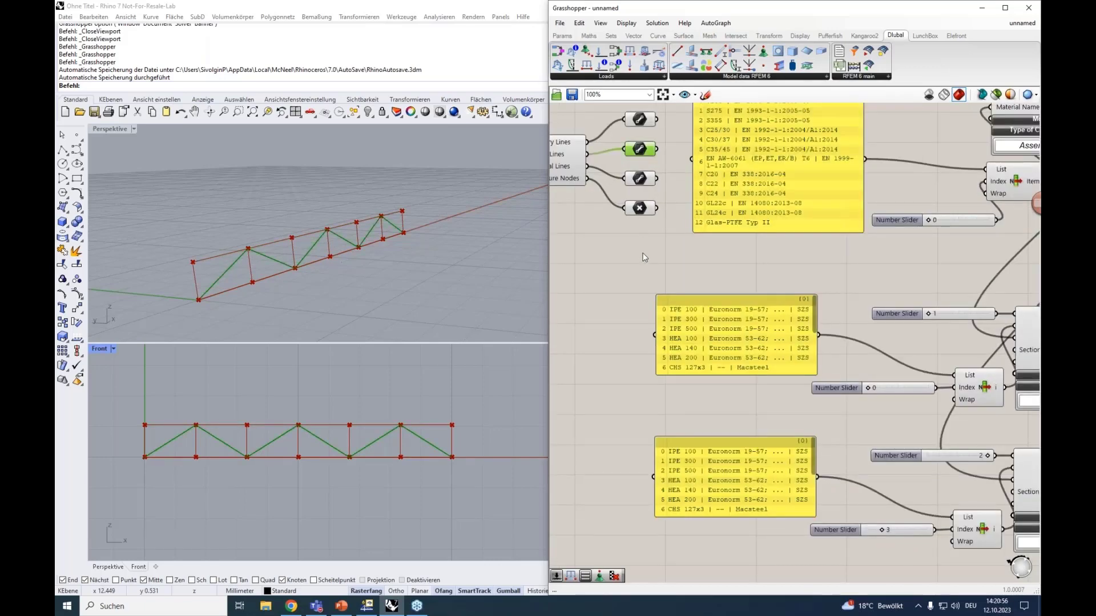
Step: Shift the Member component slightly to the right beneath the second Section component, leaving room for its inputs
scroll(642, 258, down, 3)
right_drag(861, 483, 824, 389)
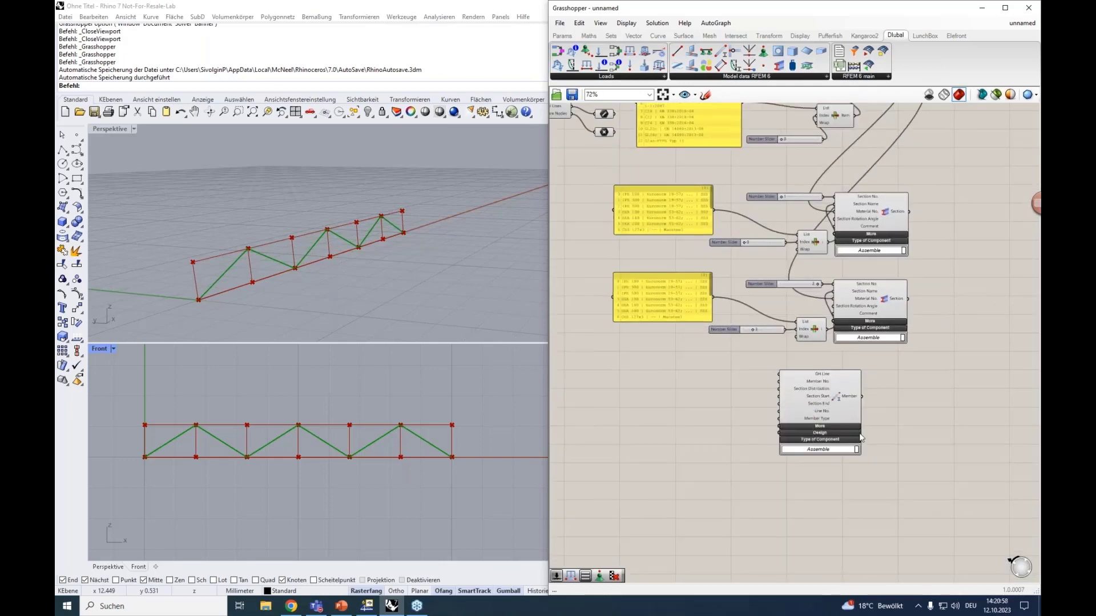
scroll(845, 416, up, 2)
click(804, 389)
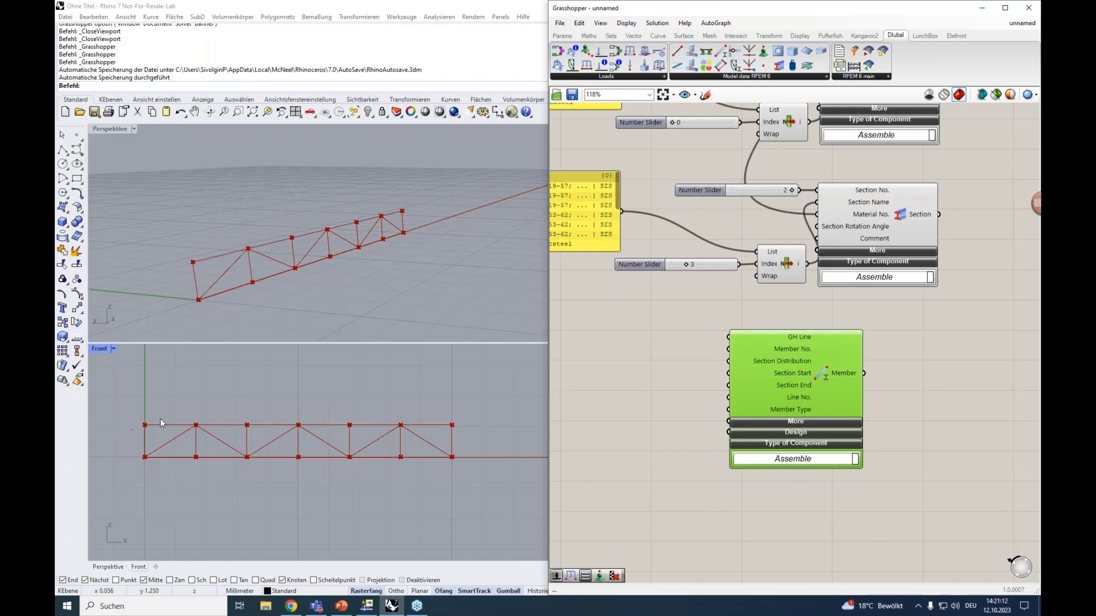
drag(805, 385, 848, 380)
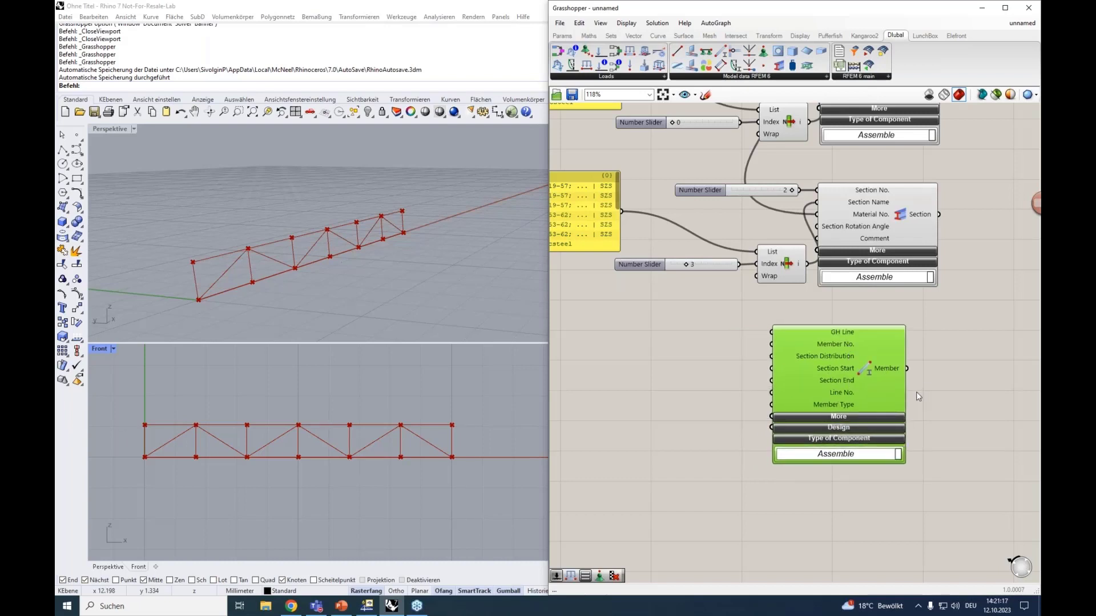
scroll(817, 338, up, 1)
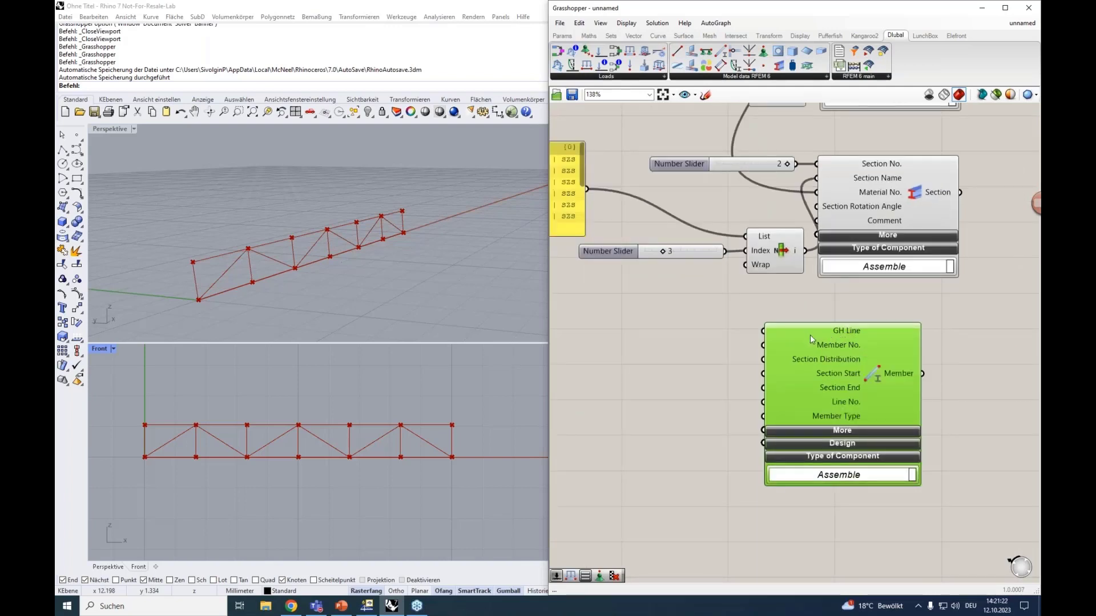
right_drag(642, 327, 862, 475)
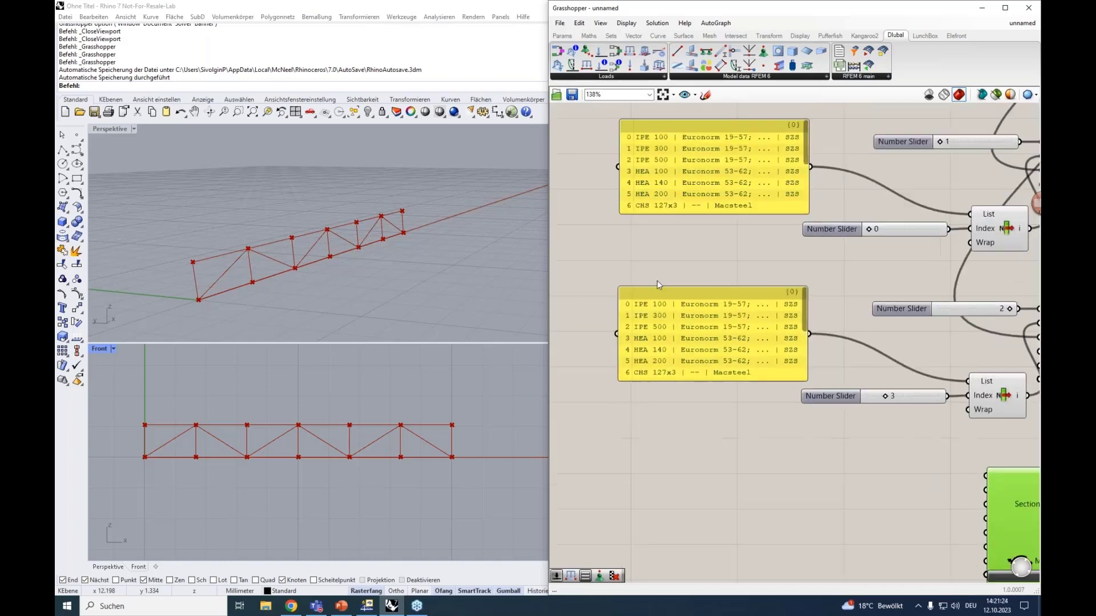
Step: Move the material and section component groups away from the truss line parameters to free space beside them
mouse_move(656, 279)
right_down()
mouse_move(786, 363)
mouse_move(704, 347)
mouse_move(707, 394)
right_up()
right_drag(760, 260, 659, 344)
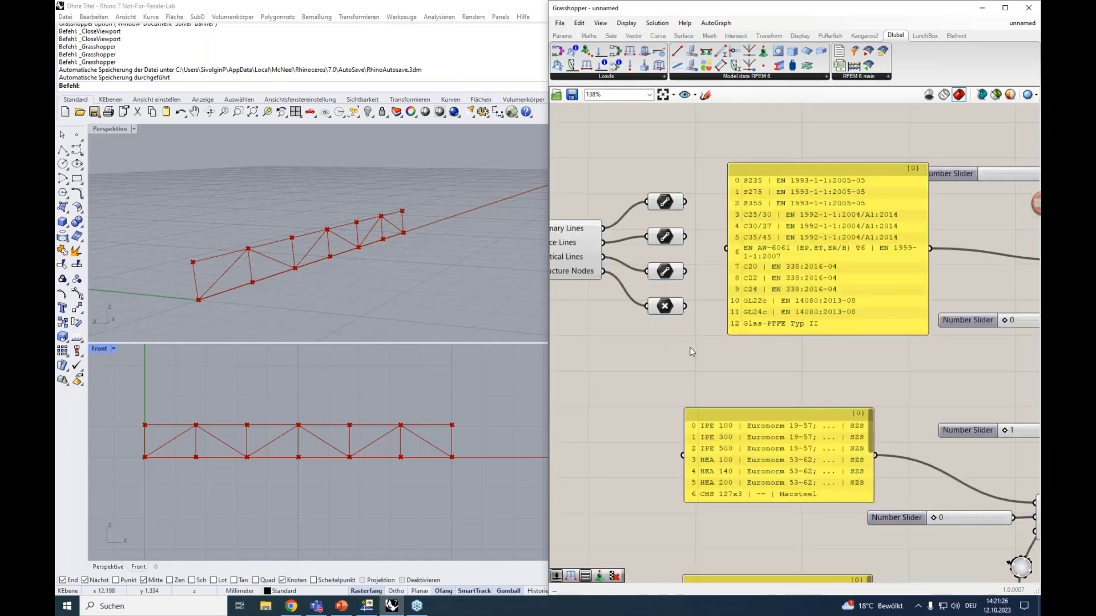
alt+drag(690, 347, 780, 341)
right_drag(780, 341, 760, 232)
scroll(735, 238, down, 3)
drag(787, 464, 687, 222)
drag(721, 279, 764, 276)
drag(770, 467, 758, 275)
alt+drag(702, 251, 811, 250)
click(775, 229)
Step: Add a Panel beside the primary lines parameter, connect that parameter to it and enlarge it to list all lines
scroll(746, 213, up, 4)
right_drag(746, 216, 781, 345)
click(652, 218)
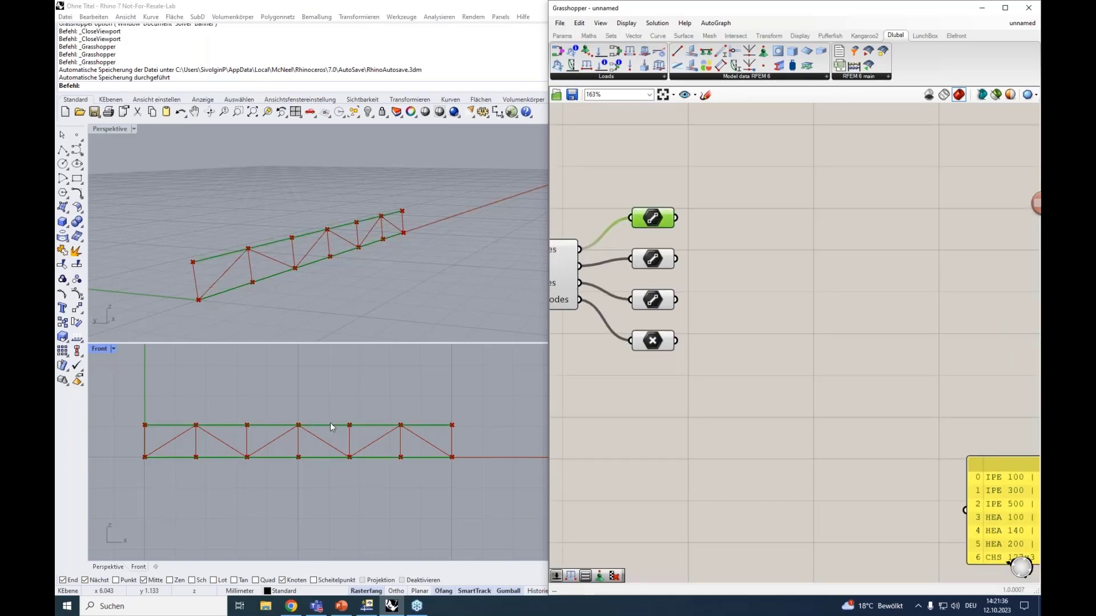
click(752, 218)
double_click(752, 218)
text(")
key(Return)
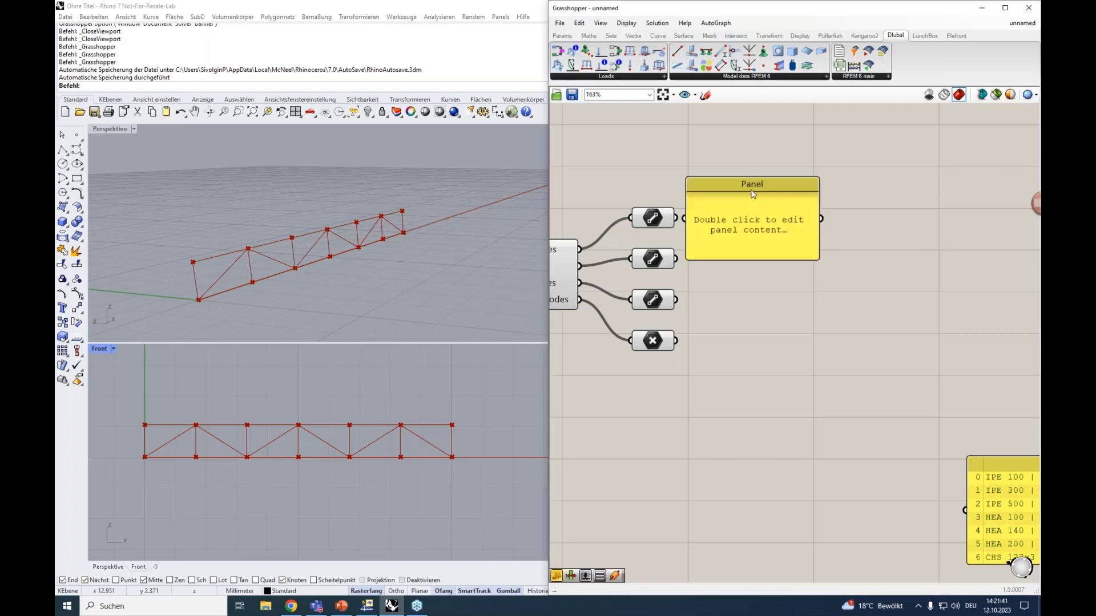
mouse_move(696, 216)
mouse_down()
mouse_move(729, 227)
mouse_move(675, 218)
mouse_up()
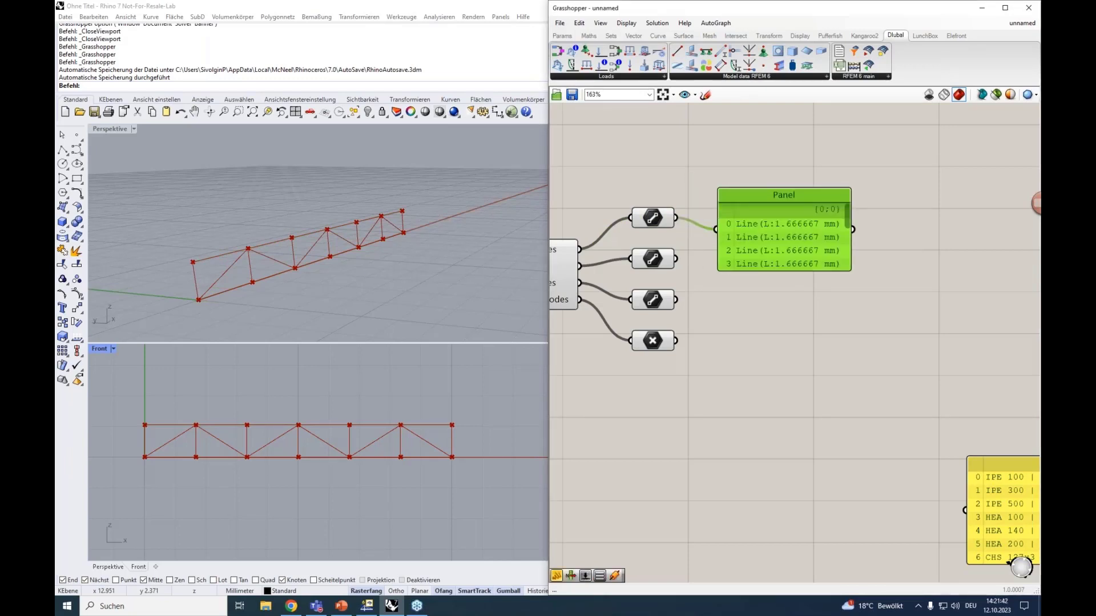
click(771, 275)
drag(749, 271, 749, 409)
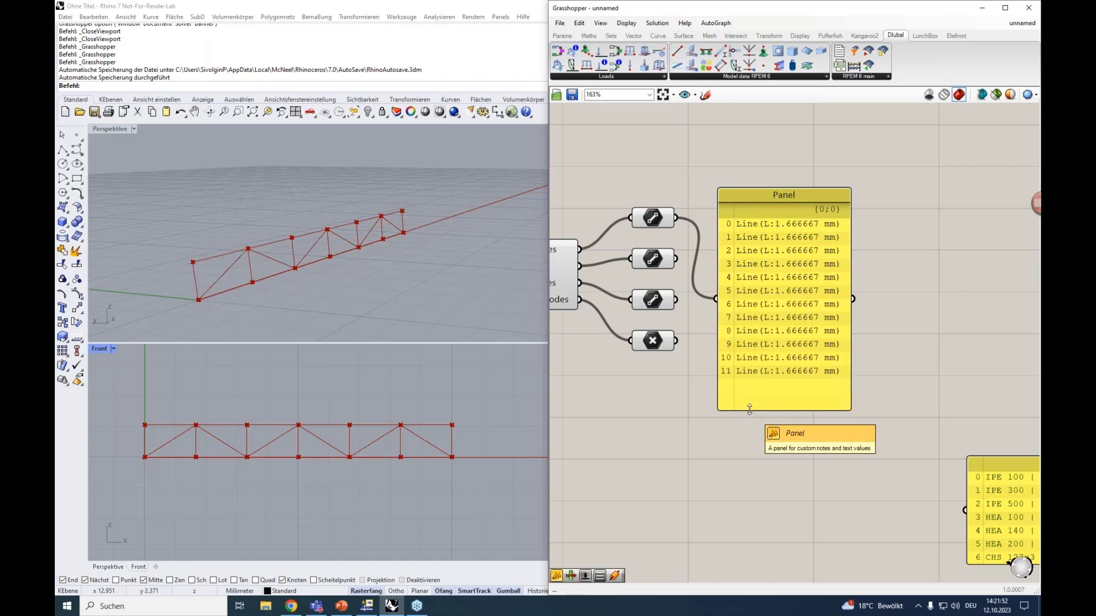
Step: Place a Cull Pattern component beside the panel that lists the primary lines
click(662, 223)
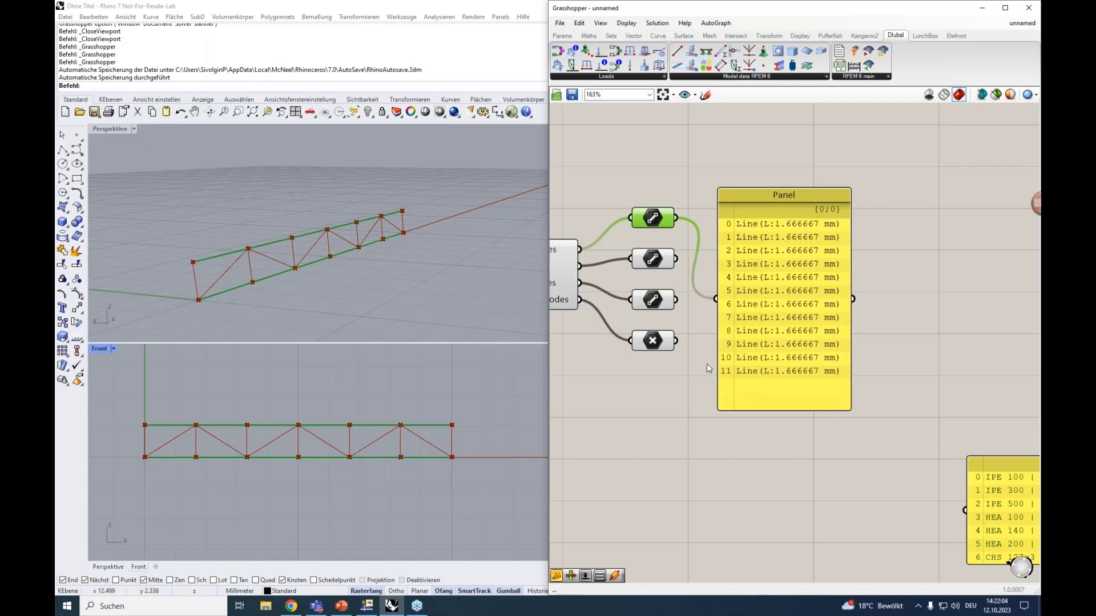
right_drag(680, 418, 622, 432)
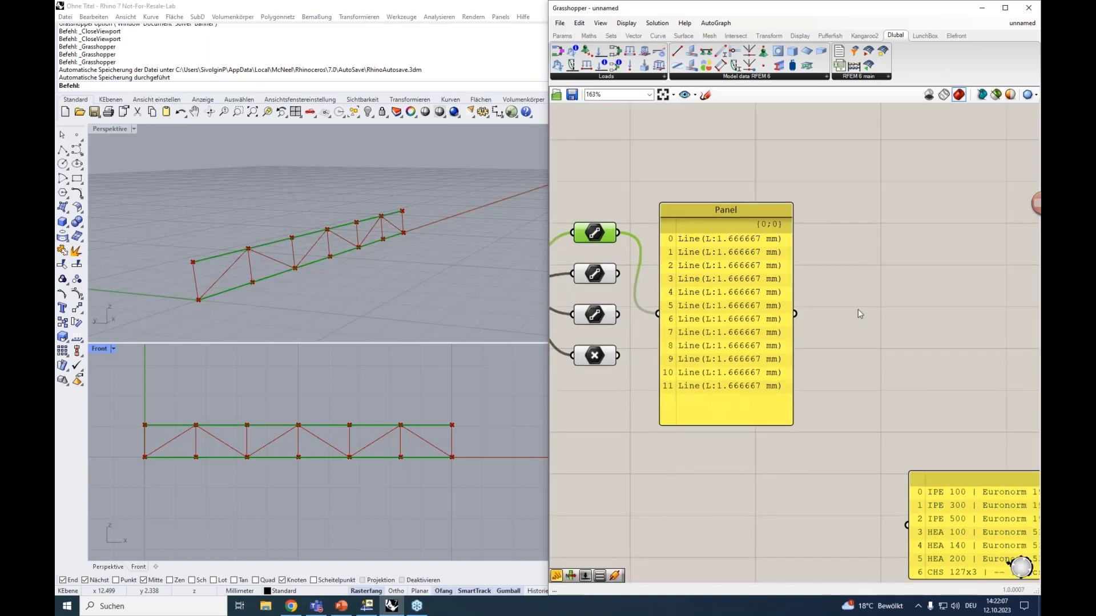
double_click(857, 306)
text(cull)
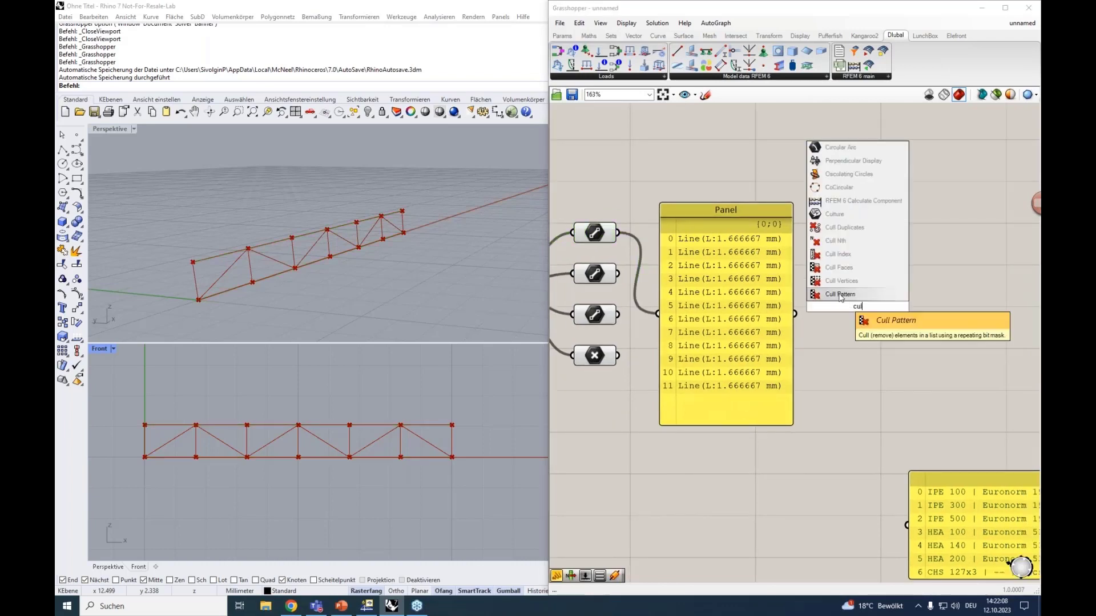
click(840, 295)
drag(843, 310, 876, 310)
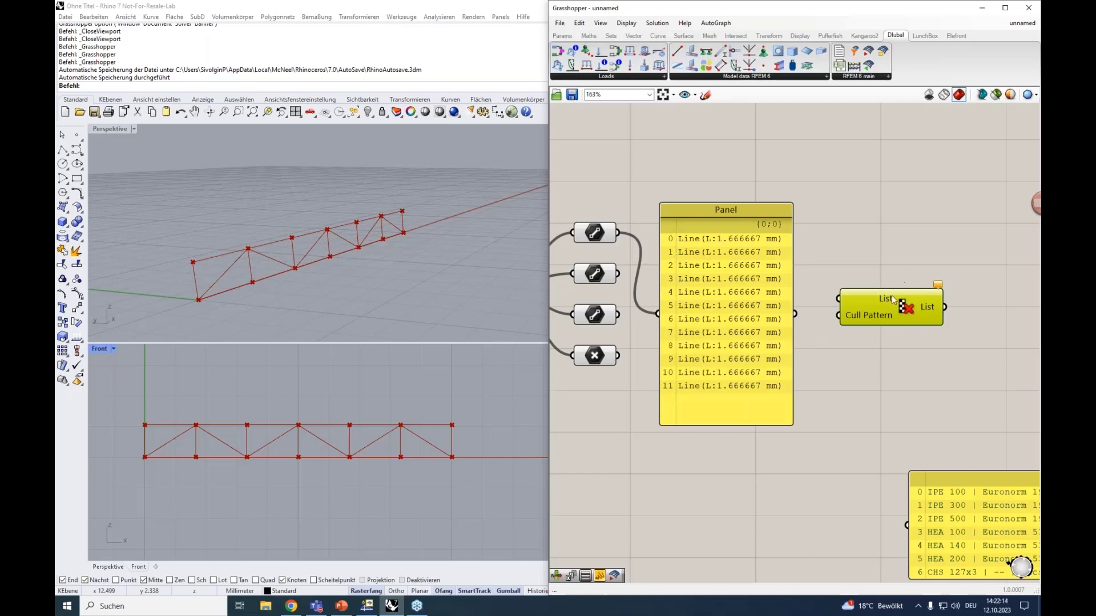
Step: Add a List Item component above the panel and connect the primary lines parameter to its List input
mouse_move(886, 312)
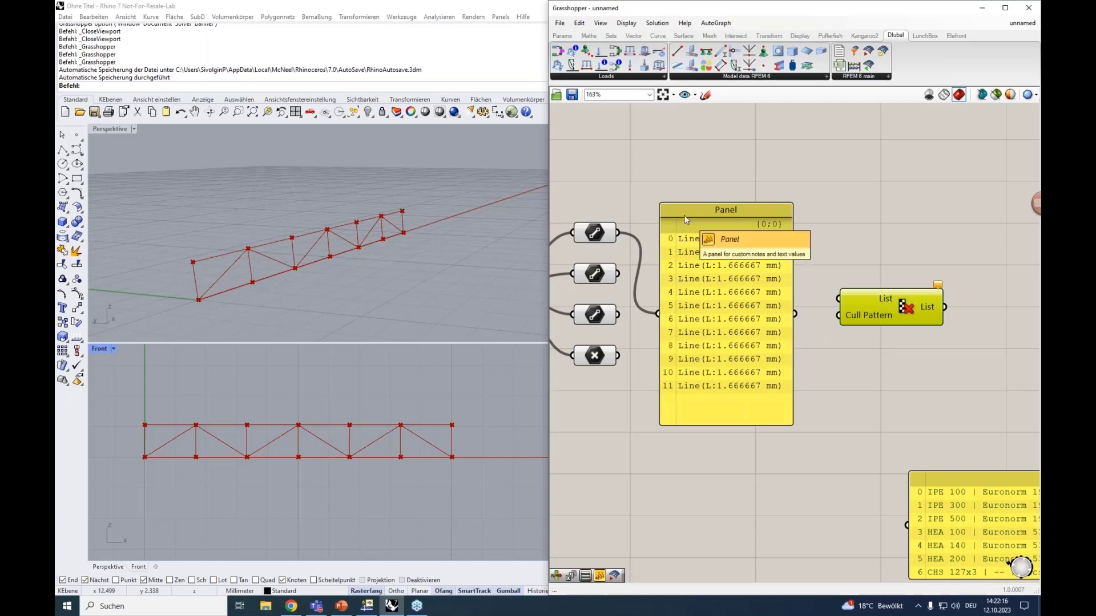
right_drag(688, 182, 712, 178)
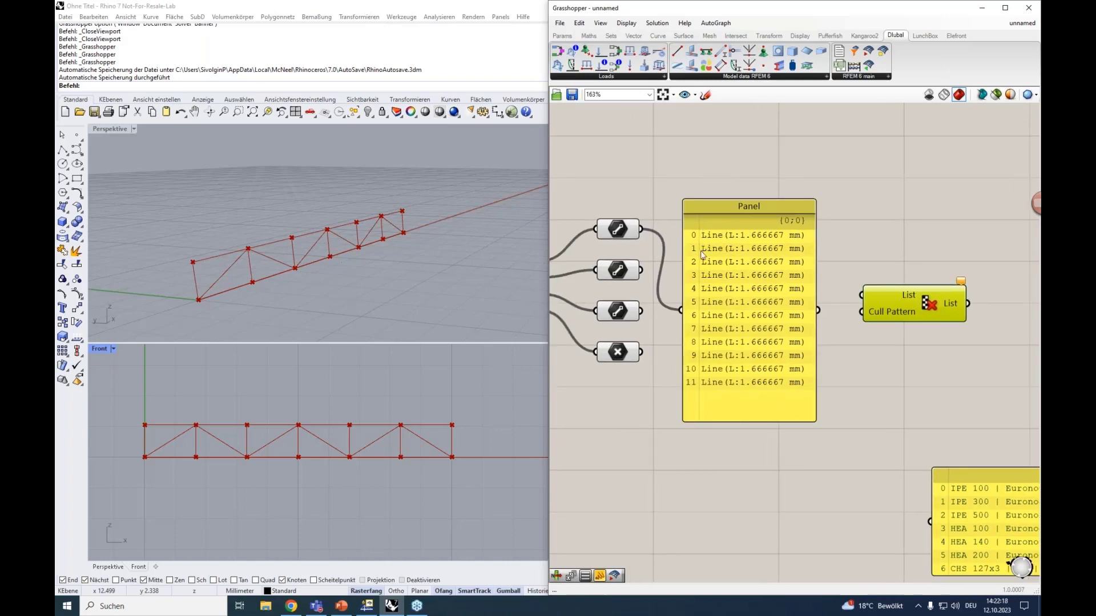
click(630, 223)
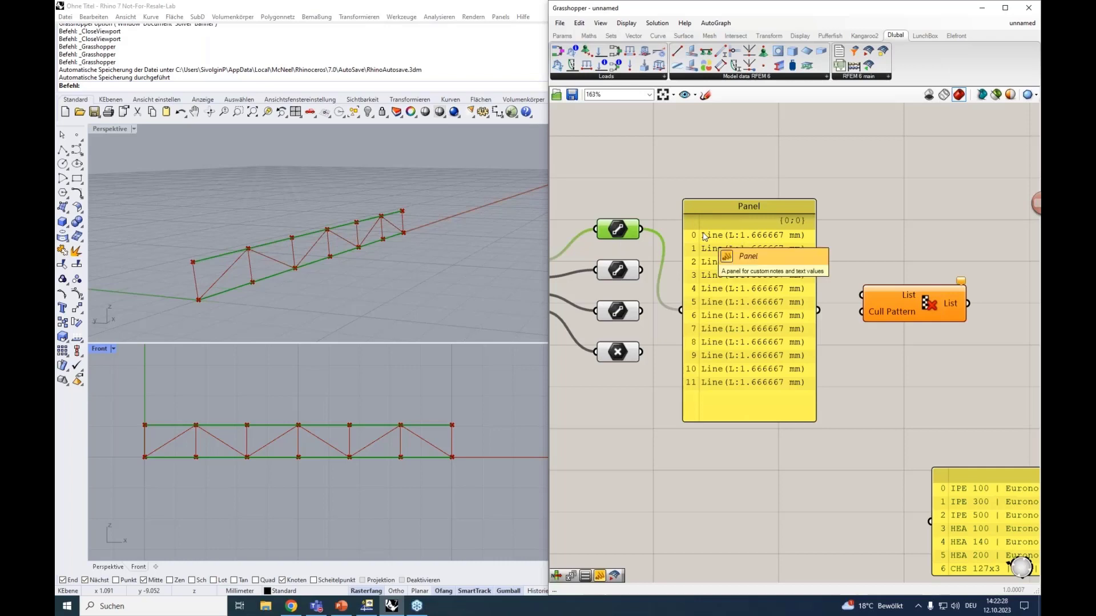
right_drag(658, 193, 709, 253)
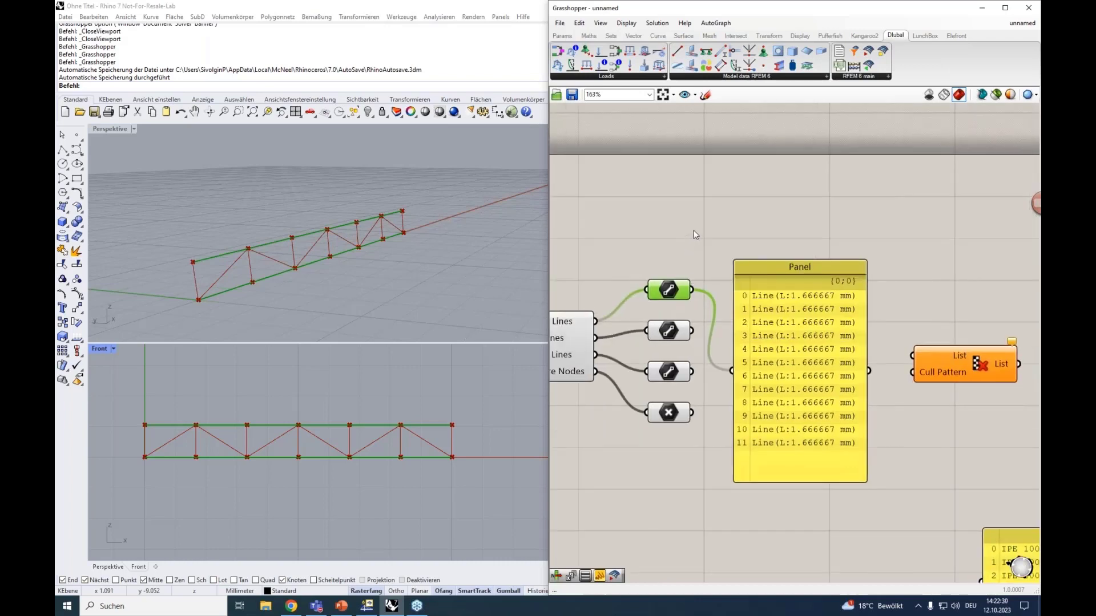
double_click(686, 214)
text(ite)
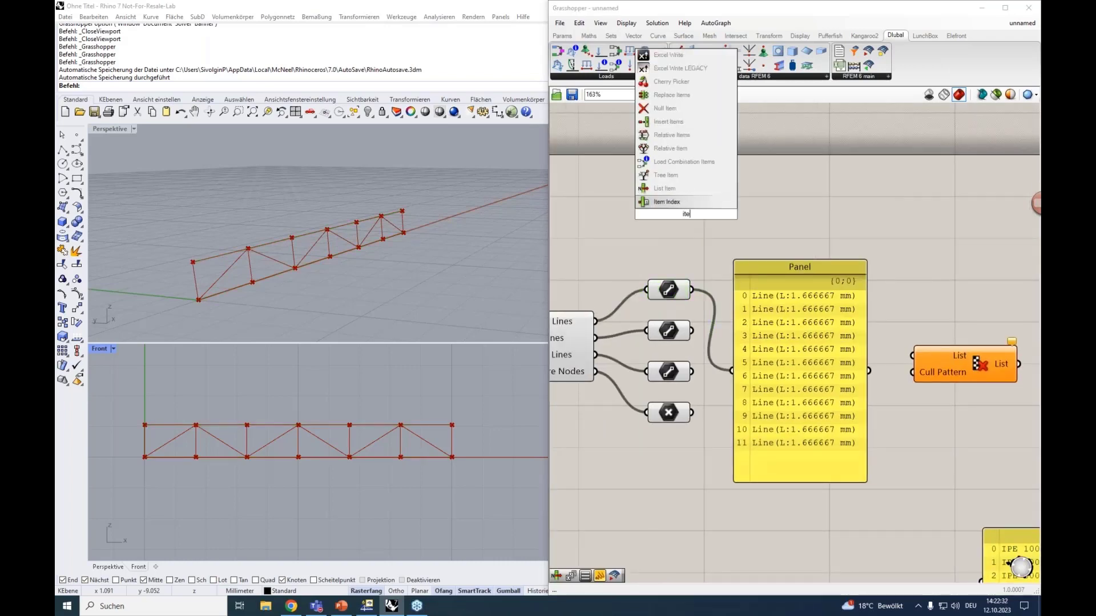
click(675, 190)
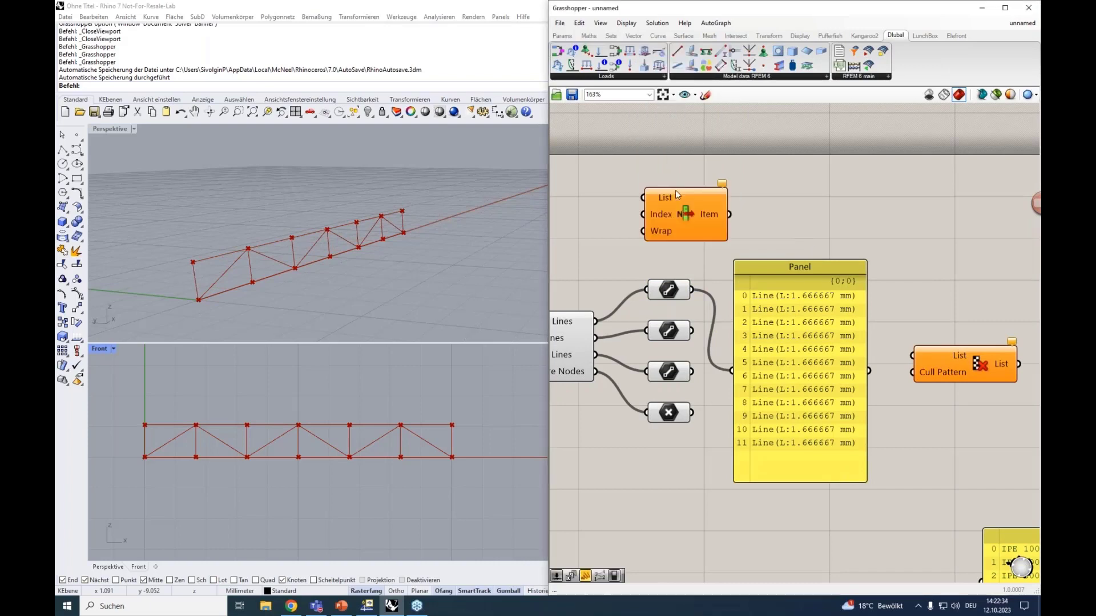
drag(671, 194, 691, 289)
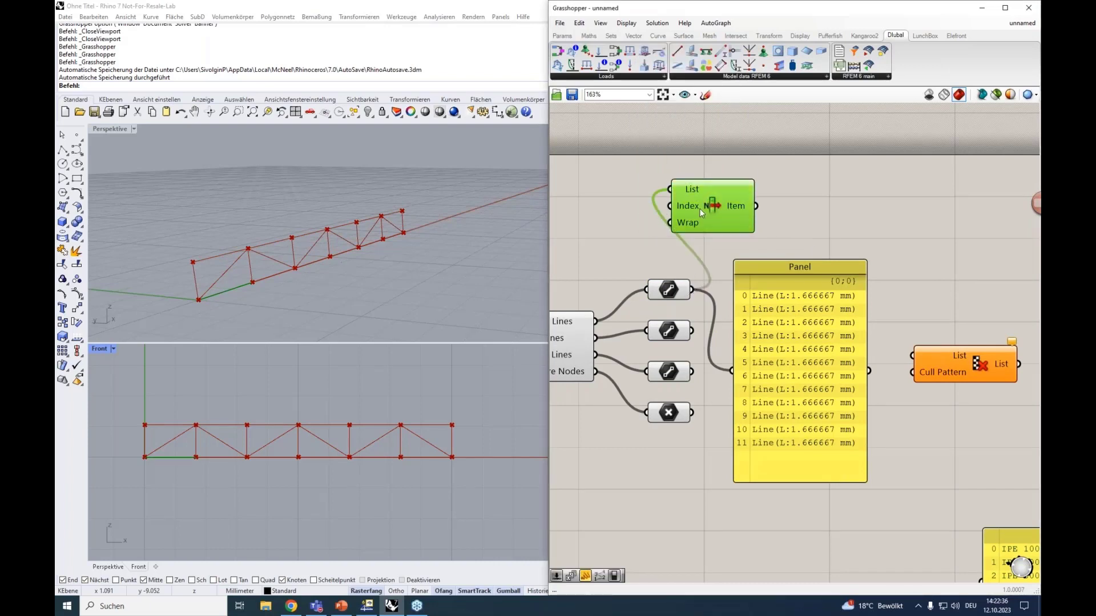
drag(699, 208, 768, 203)
Step: Create an integer Number Slider starting at 0 and connect it to the Index input of the new List Item
click(655, 207)
double_click(655, 207)
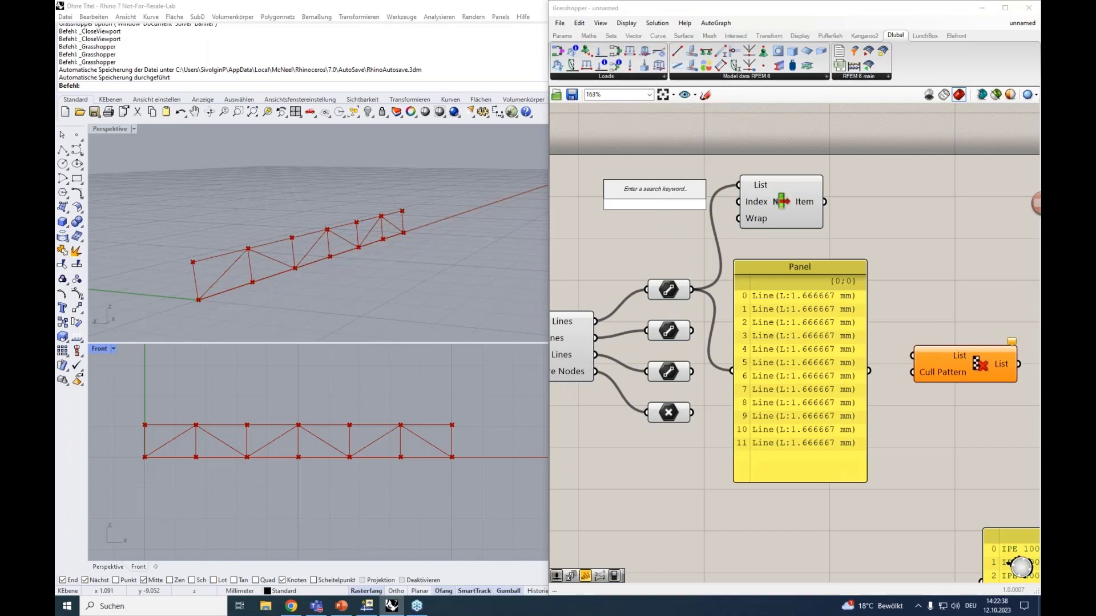
text(0<15)
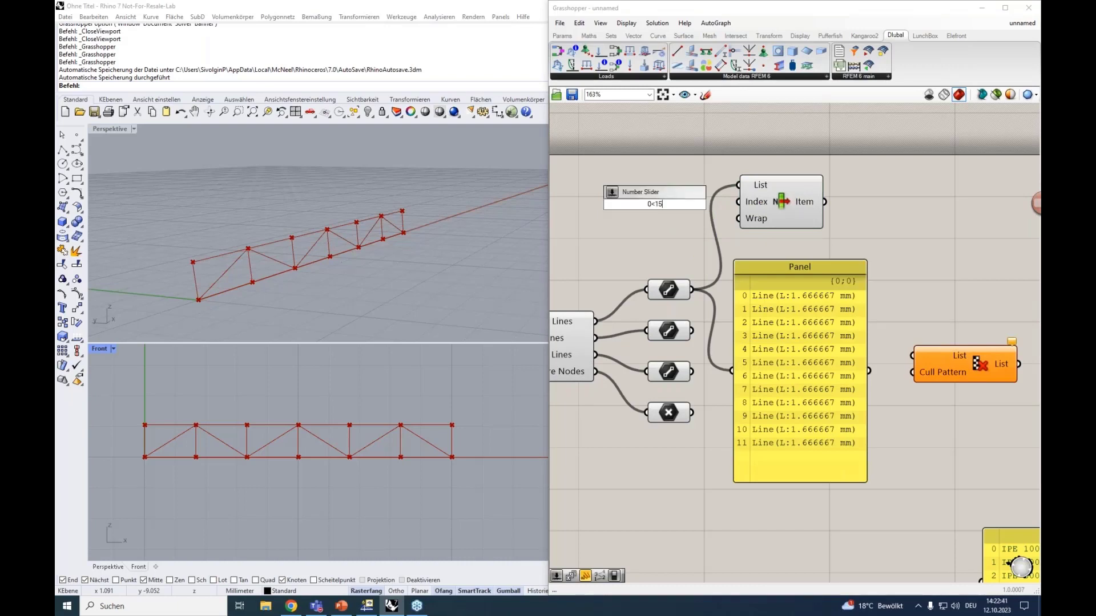
key(Return)
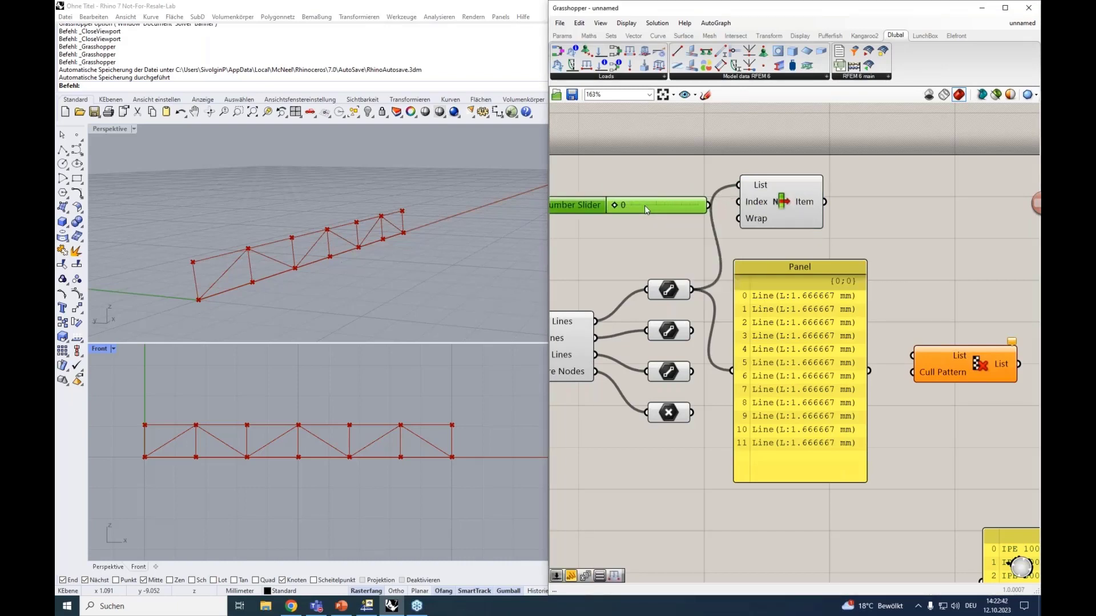
drag(644, 206, 737, 203)
right_drag(651, 231, 712, 229)
Step: Examine the ordering of the primary lines in the truss preview by trying list indices 1 and 3, ending at 0
click(832, 210)
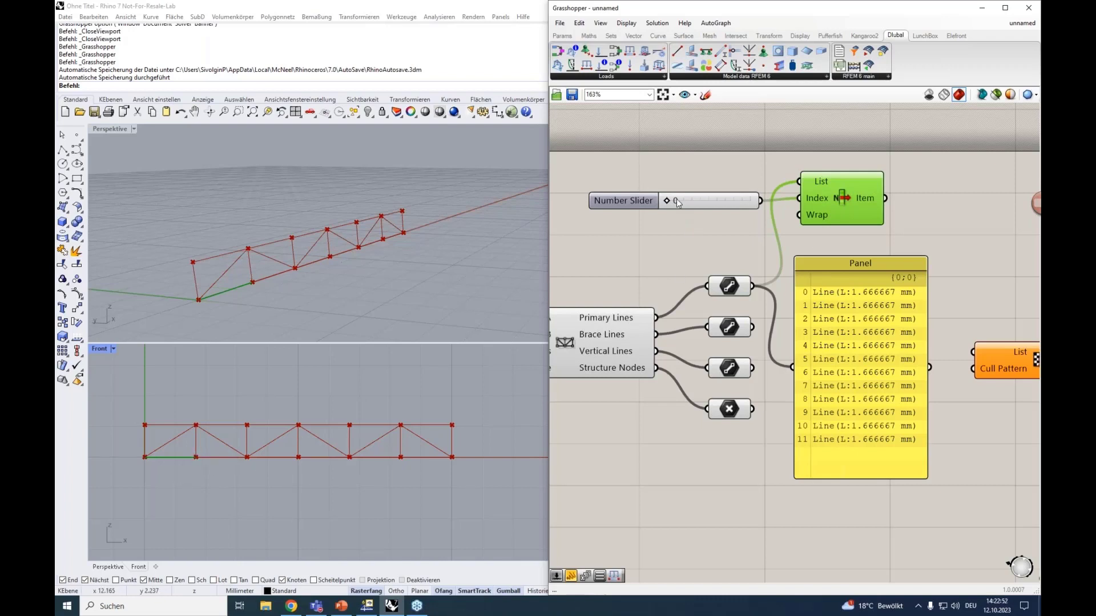
drag(666, 201, 675, 202)
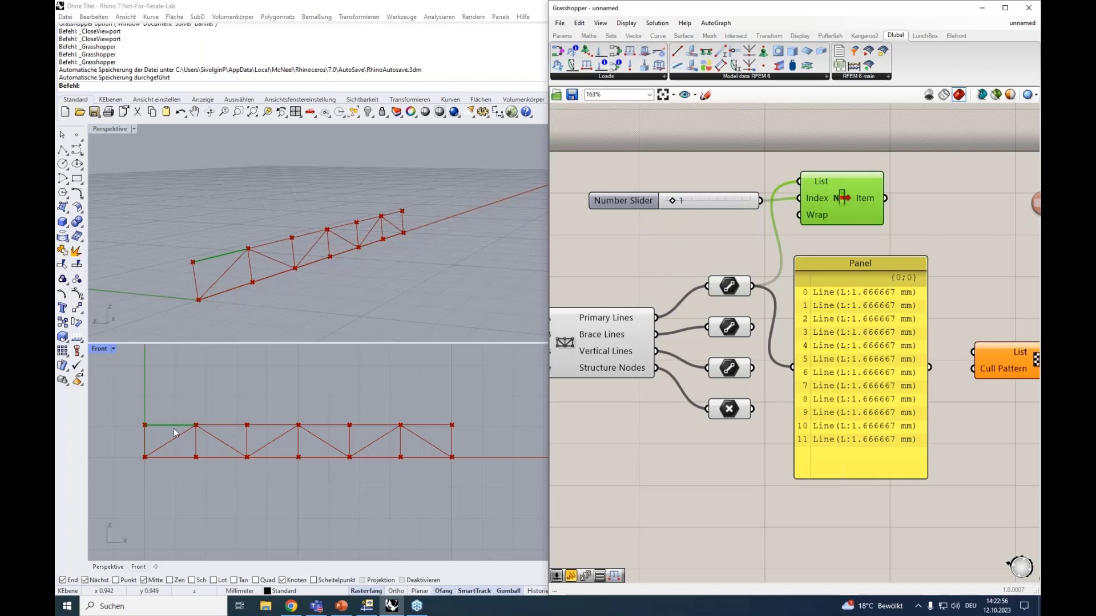
drag(673, 204, 684, 206)
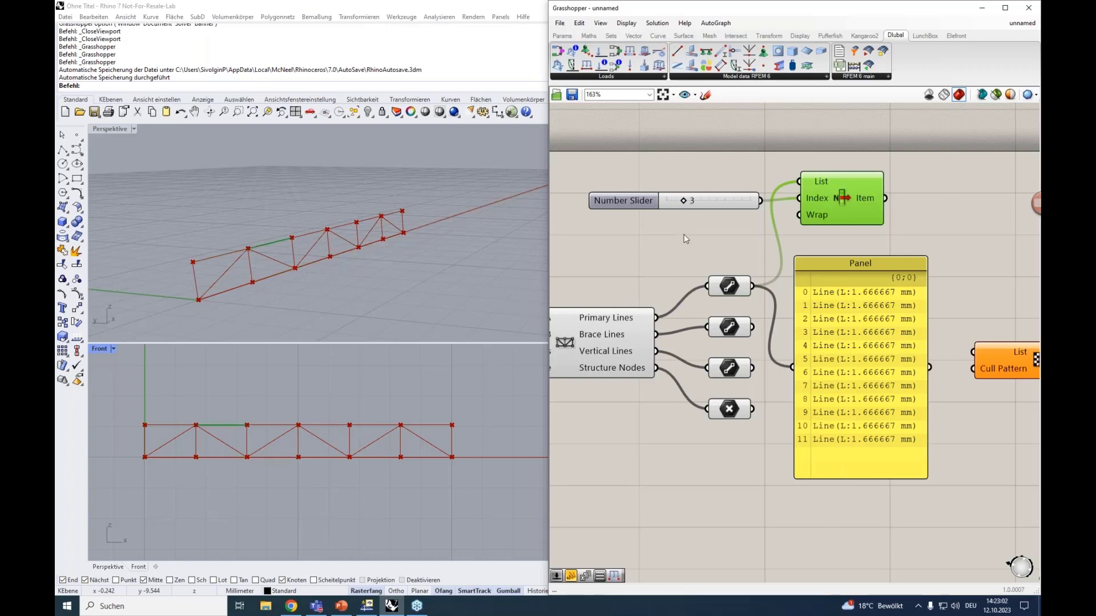
mouse_move(679, 265)
right_down()
mouse_move(596, 242)
mouse_move(665, 254)
right_up()
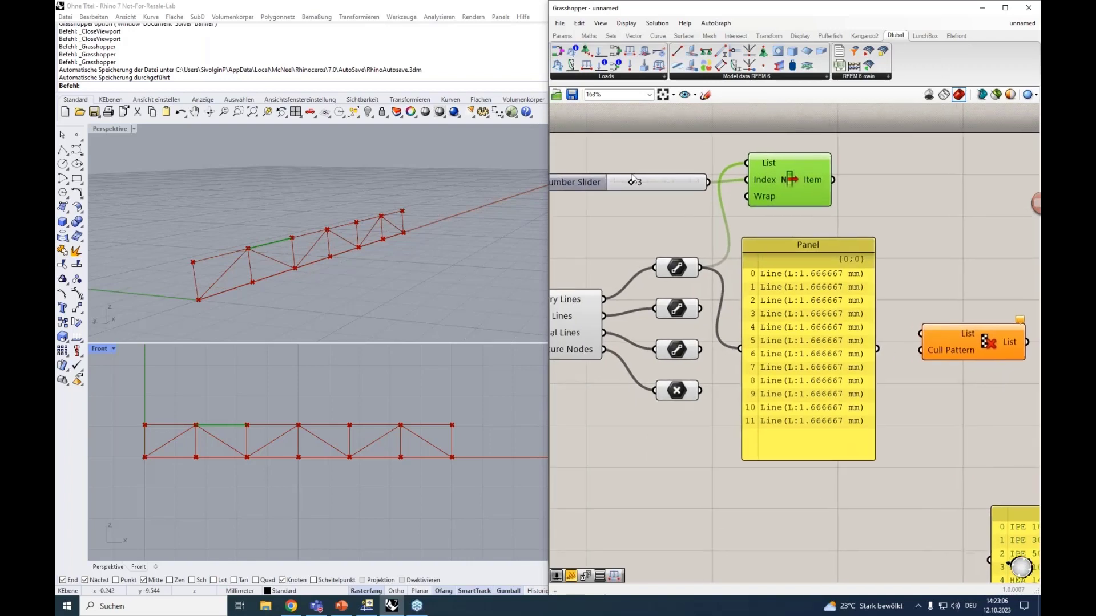
drag(630, 182, 613, 184)
drag(614, 183, 619, 184)
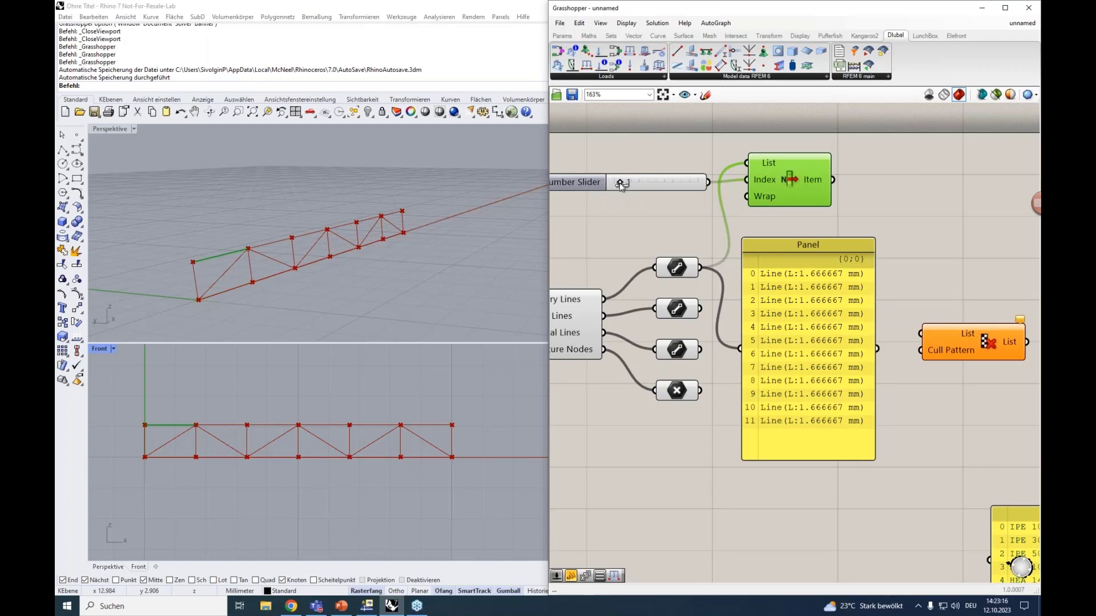
mouse_move(621, 186)
mouse_down()
mouse_move(674, 188)
mouse_move(614, 188)
mouse_up()
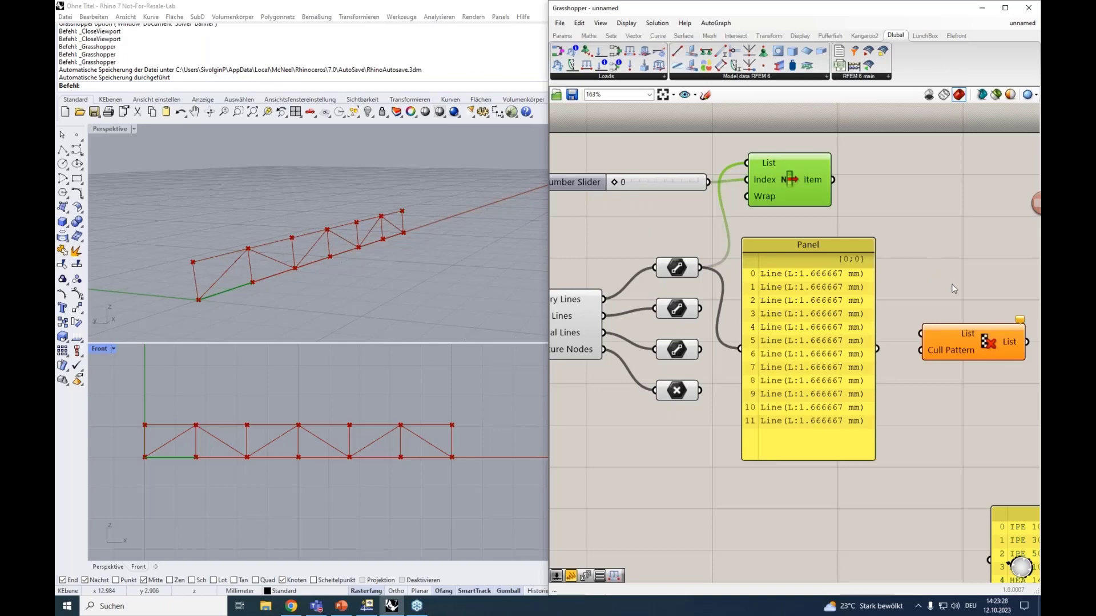
Step: Reduce the Cull Pattern component's stored Boolean pattern to one False followed by one True
scroll(951, 283, down, 3)
right_click(907, 273)
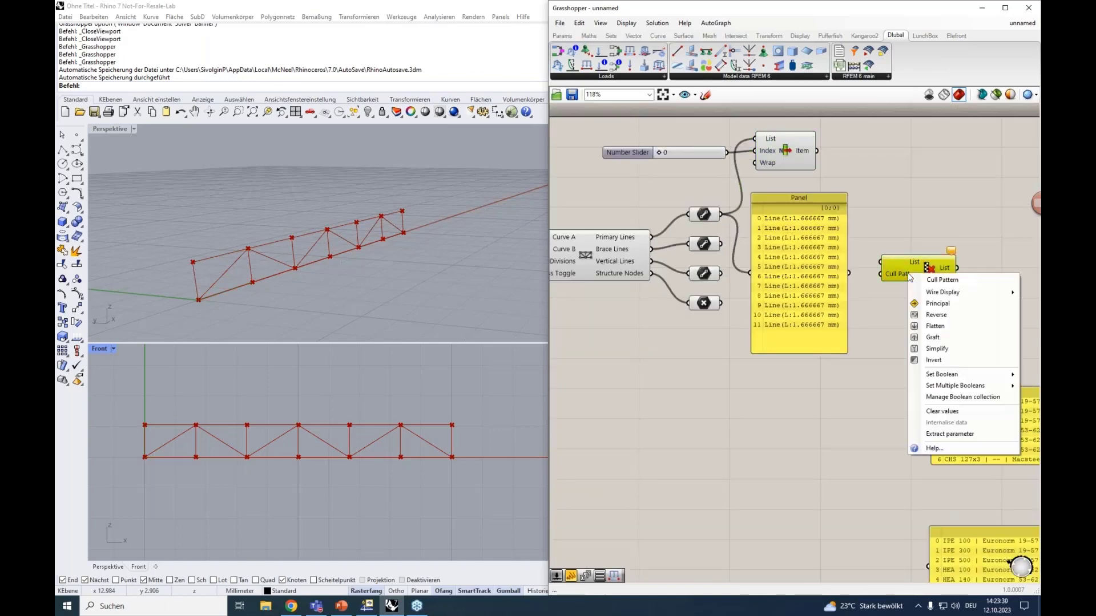
click(896, 303)
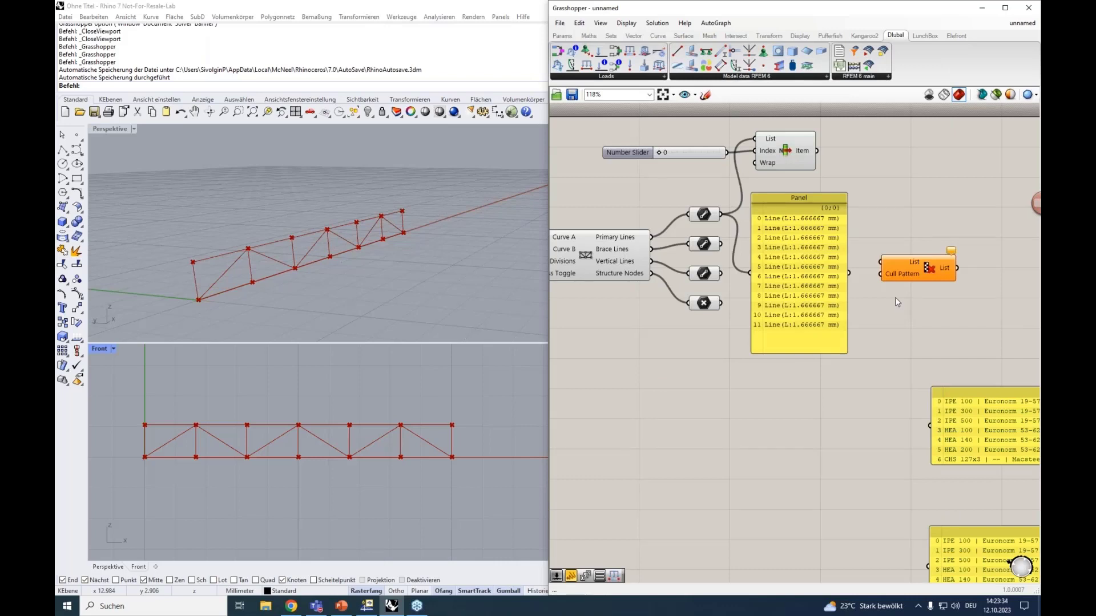
right_click(906, 270)
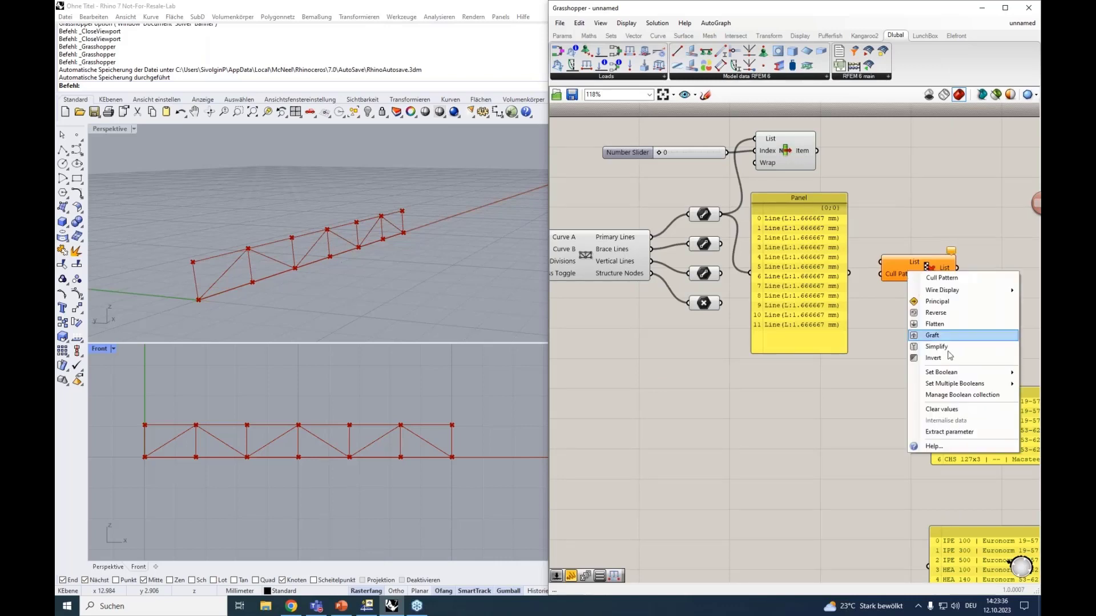
click(951, 395)
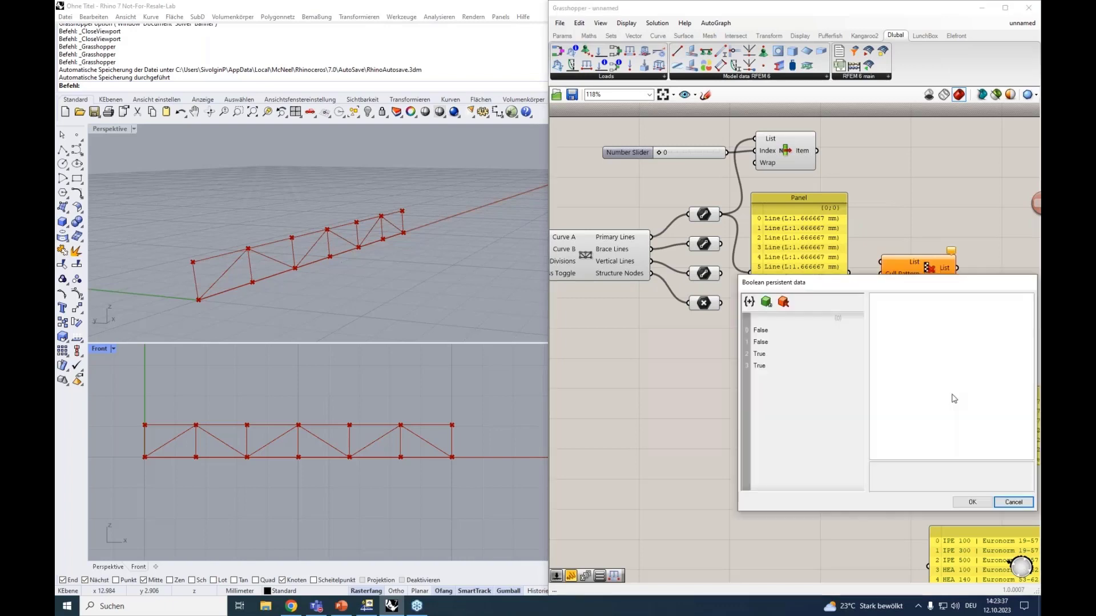
click(764, 342)
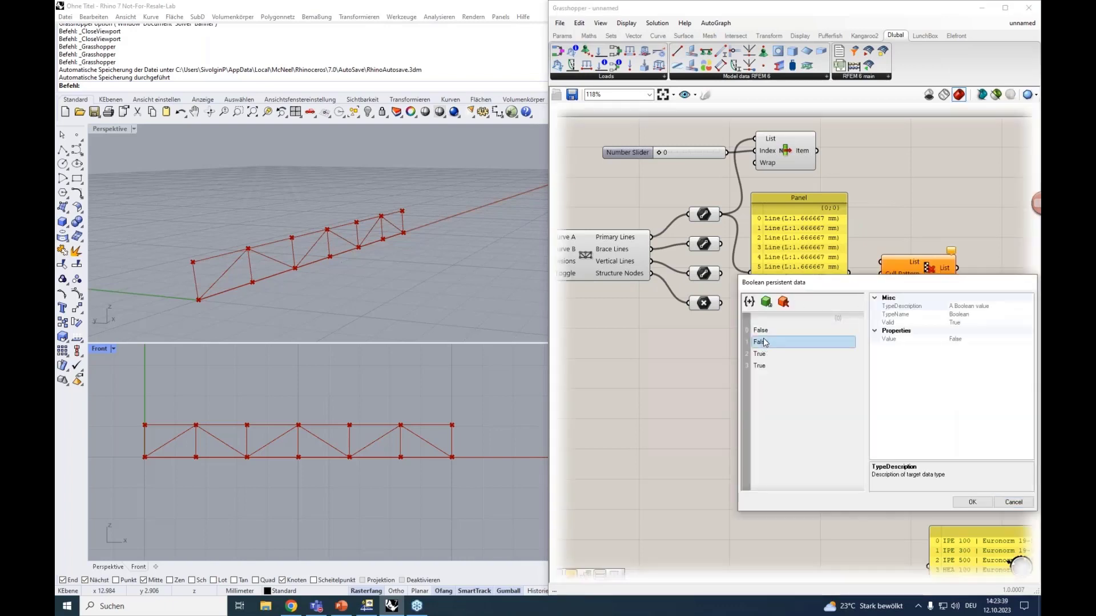
click(783, 302)
click(784, 302)
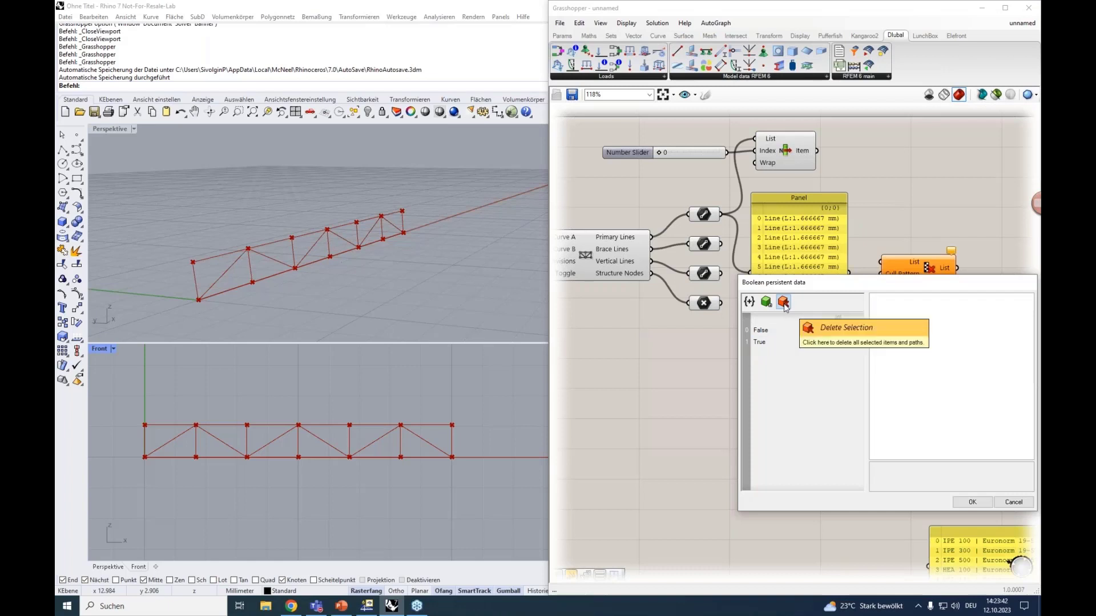
click(767, 334)
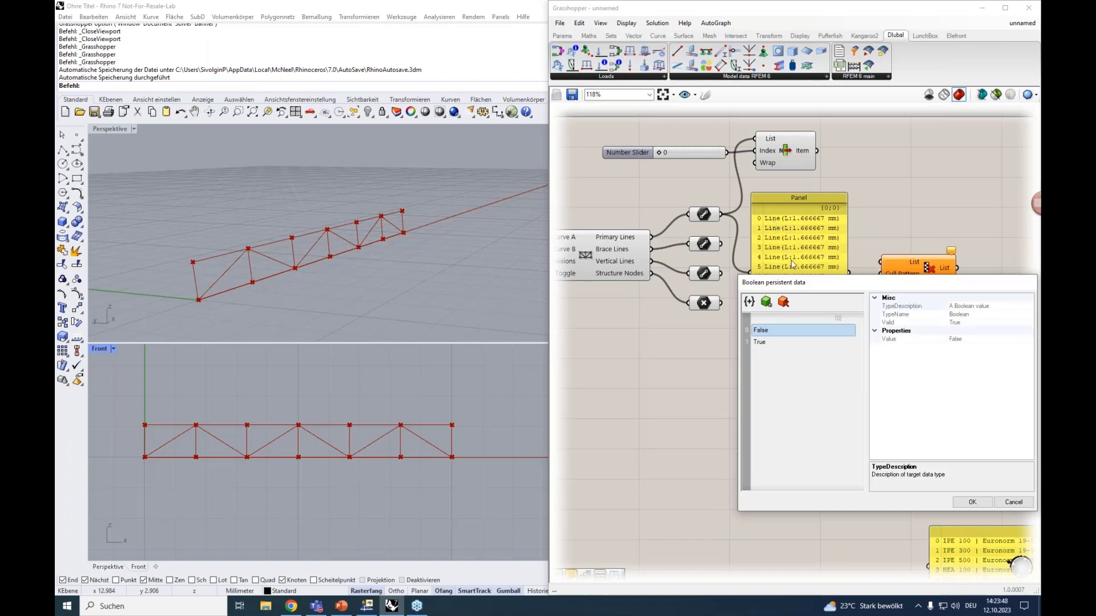
click(758, 342)
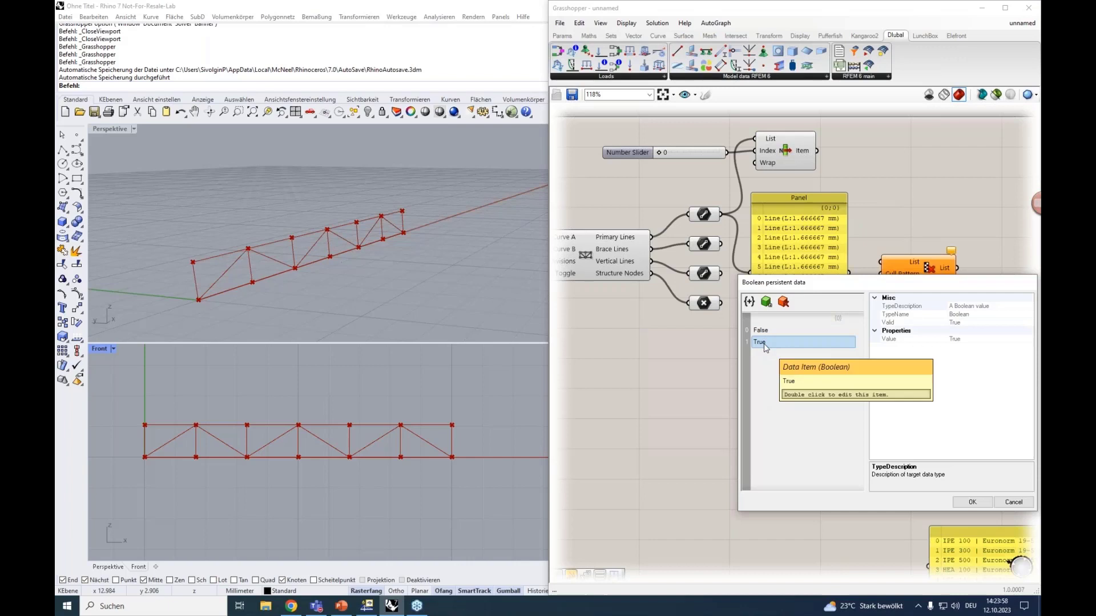
click(764, 330)
click(764, 340)
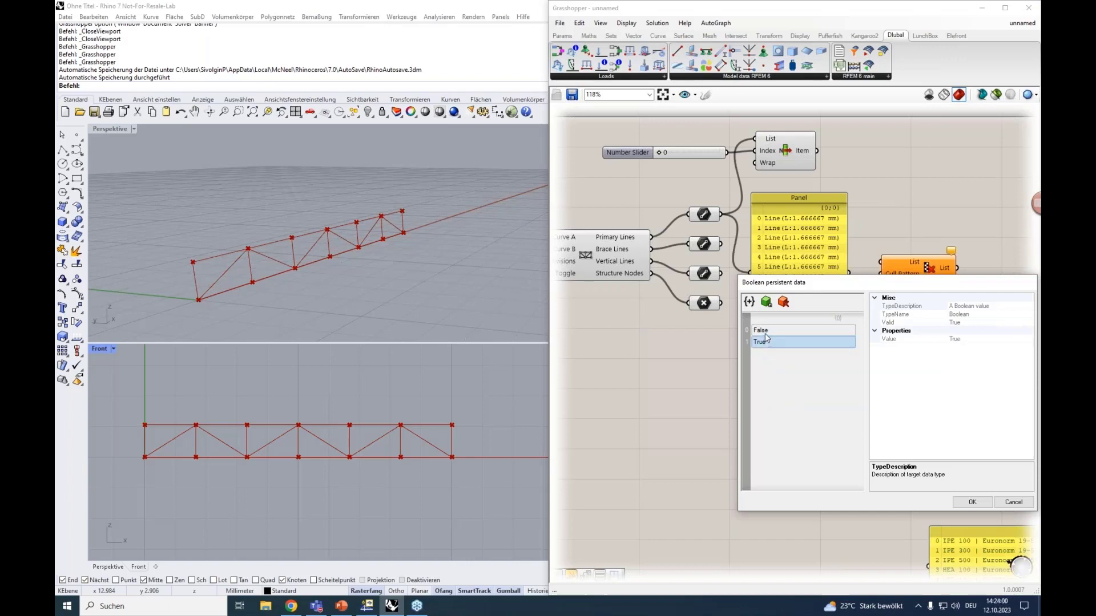
click(767, 331)
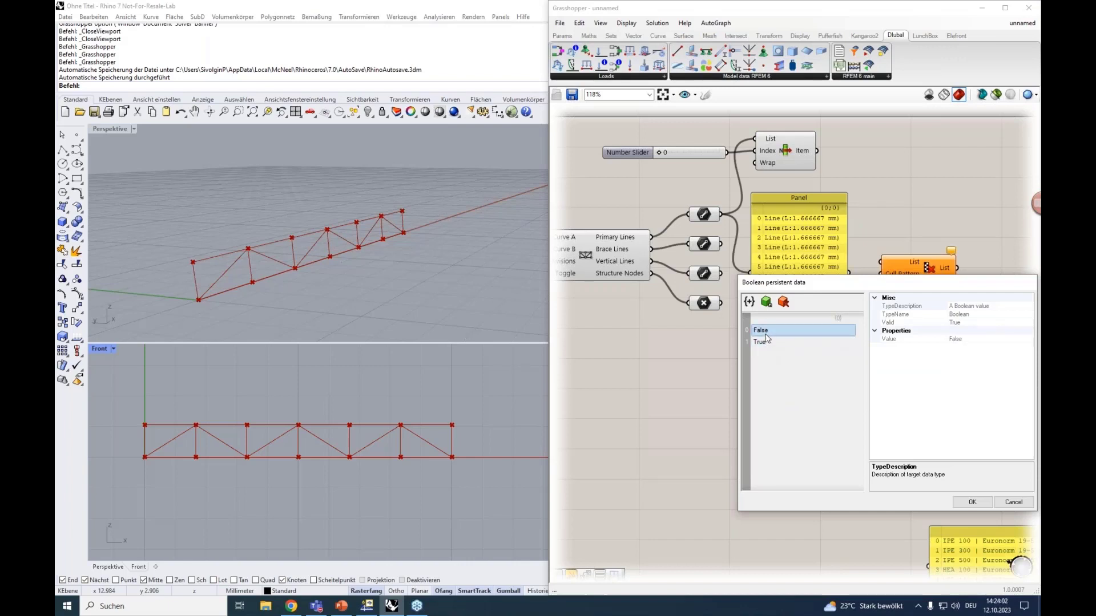
click(766, 343)
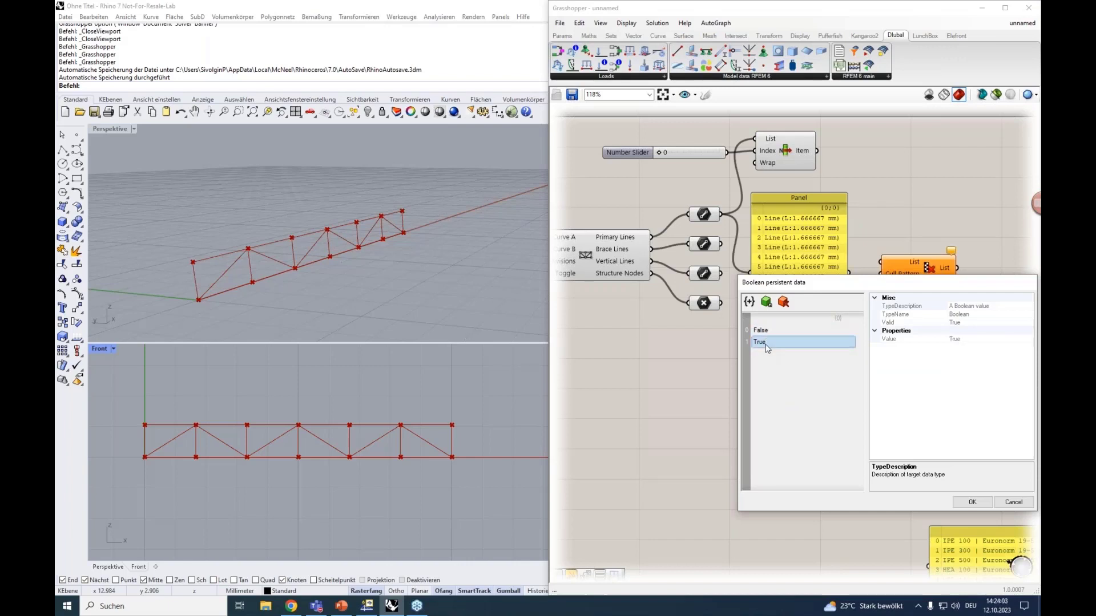
click(980, 503)
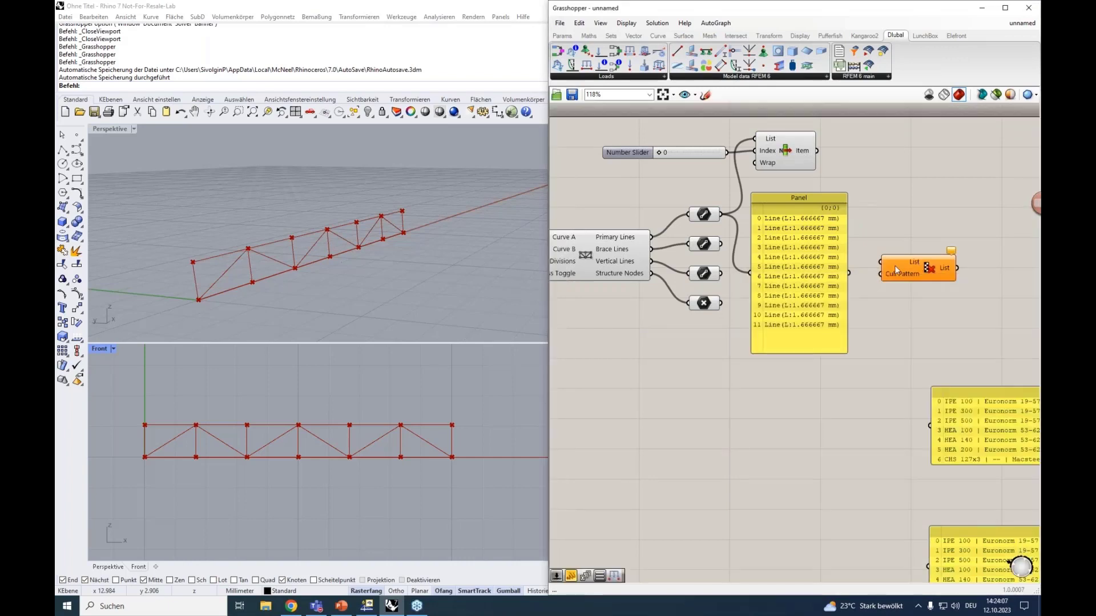
Step: Delete the primary lines panel, connect the primary lines parameter to Cull Pattern's List input, and move the component closer to it
click(811, 198)
key(Delete)
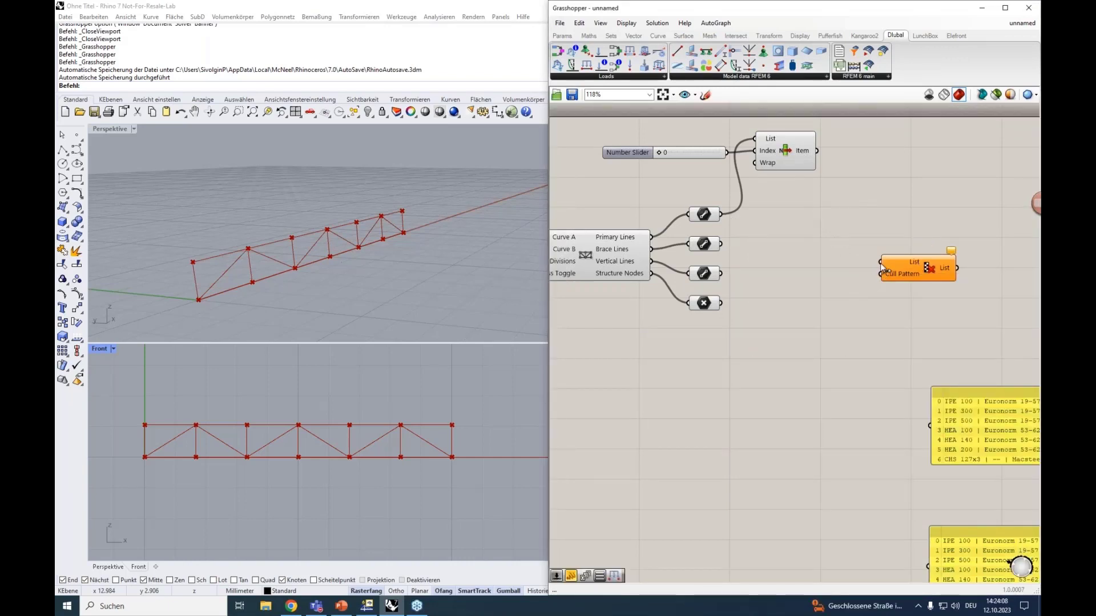
drag(880, 261, 720, 214)
drag(913, 266, 811, 205)
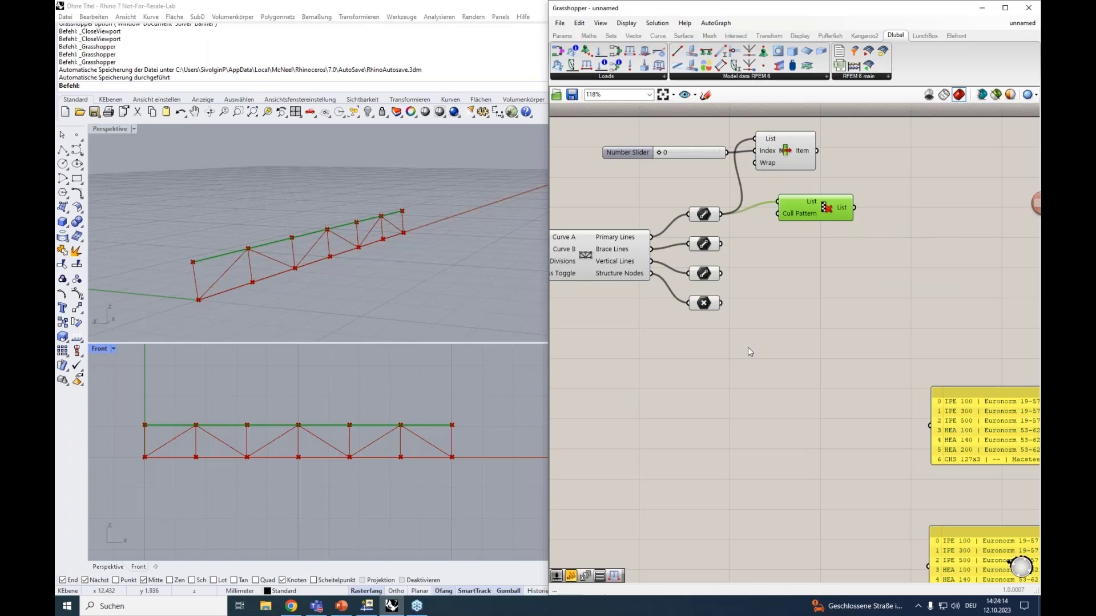
Step: Duplicate the connected Cull Pattern component below the original and invert the copy's Cull Pattern input
alt+drag(803, 211, 805, 257)
right_click(797, 259)
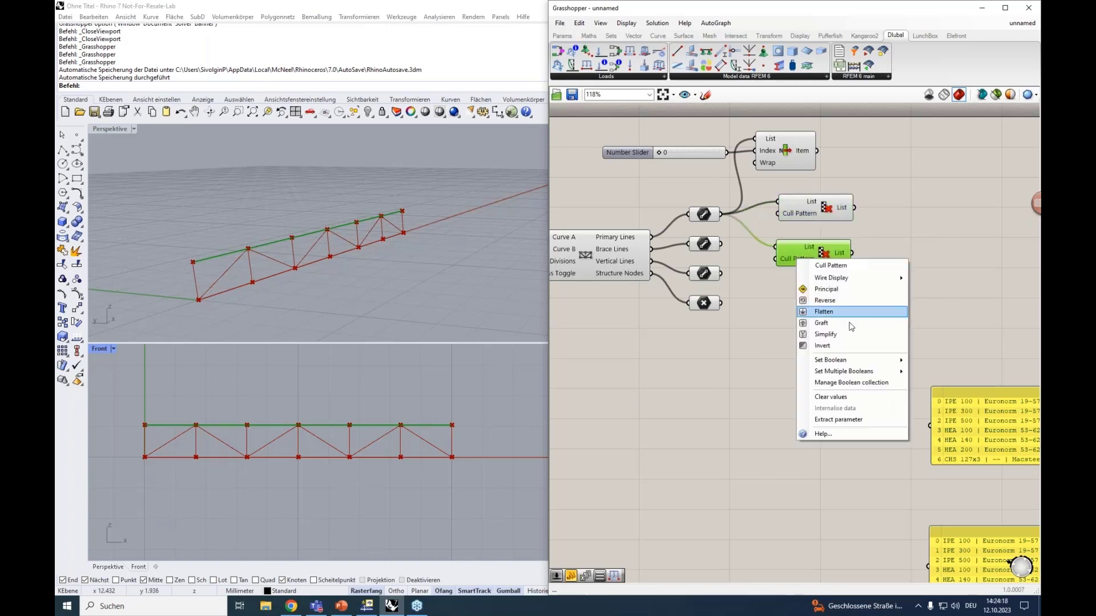
click(828, 348)
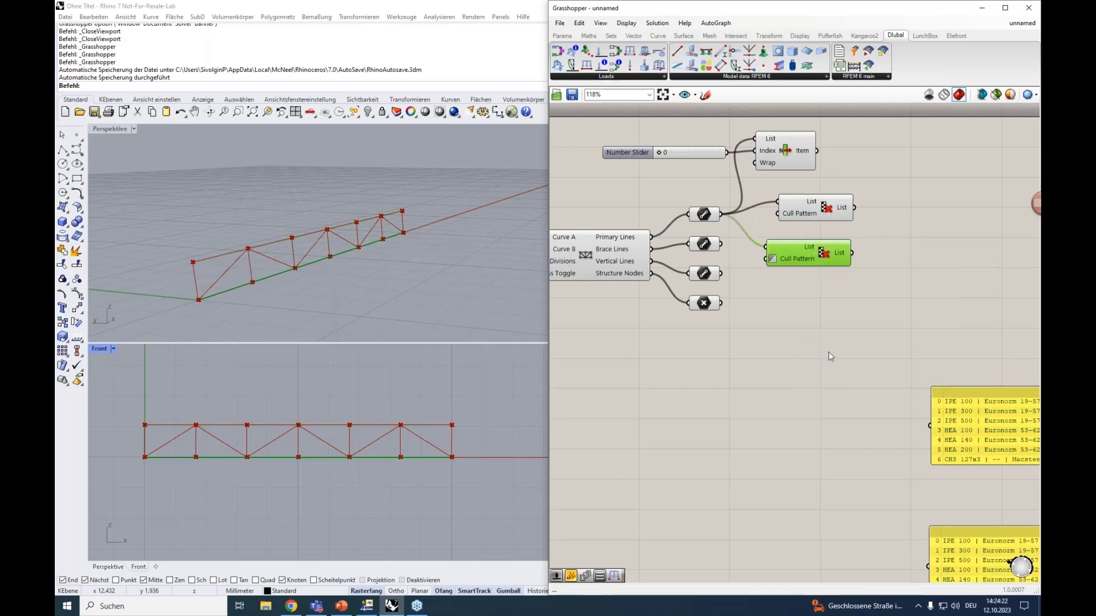
Step: Duplicate the Member component directly below the original, beneath the two Section components
scroll(827, 351, down, 1)
right_drag(825, 365, 619, 262)
scroll(624, 252, down, 1)
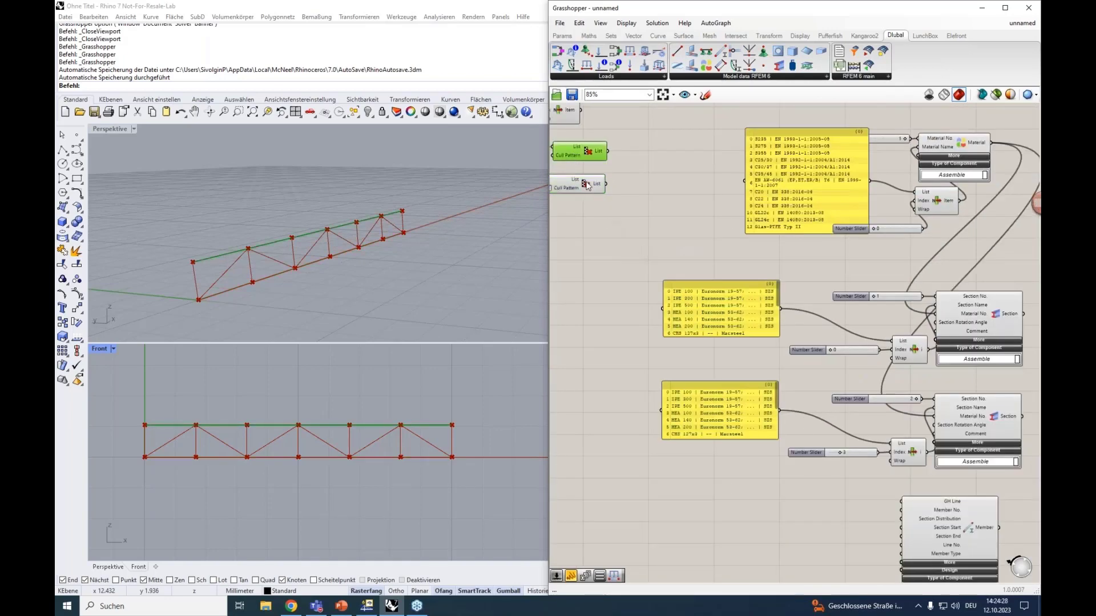
right_drag(720, 269, 685, 206)
scroll(821, 438, down, 1)
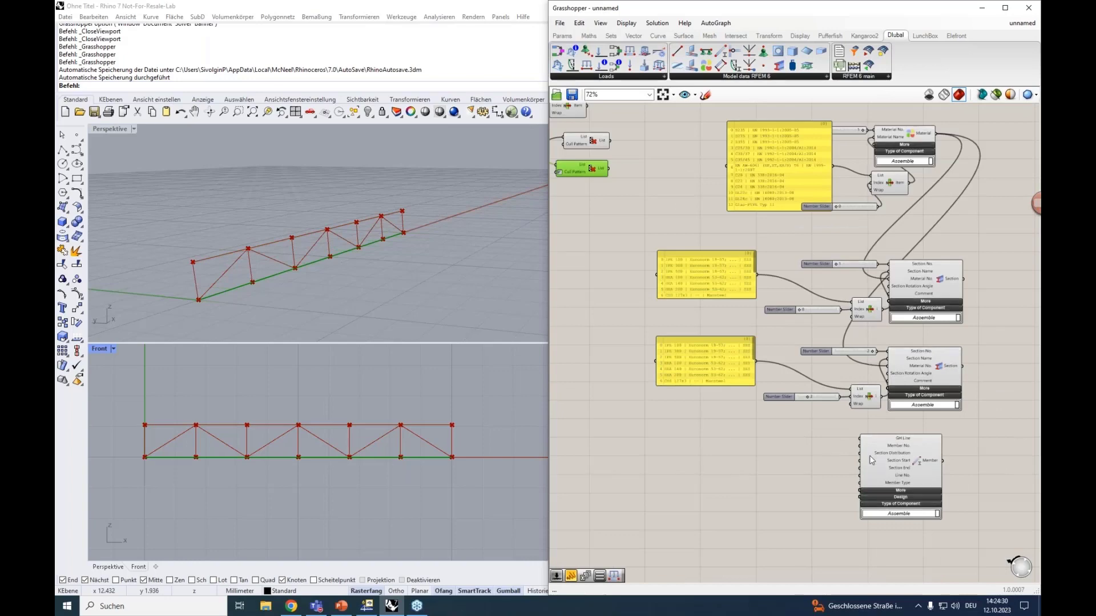
drag(892, 463, 893, 482)
scroll(970, 392, up, 4)
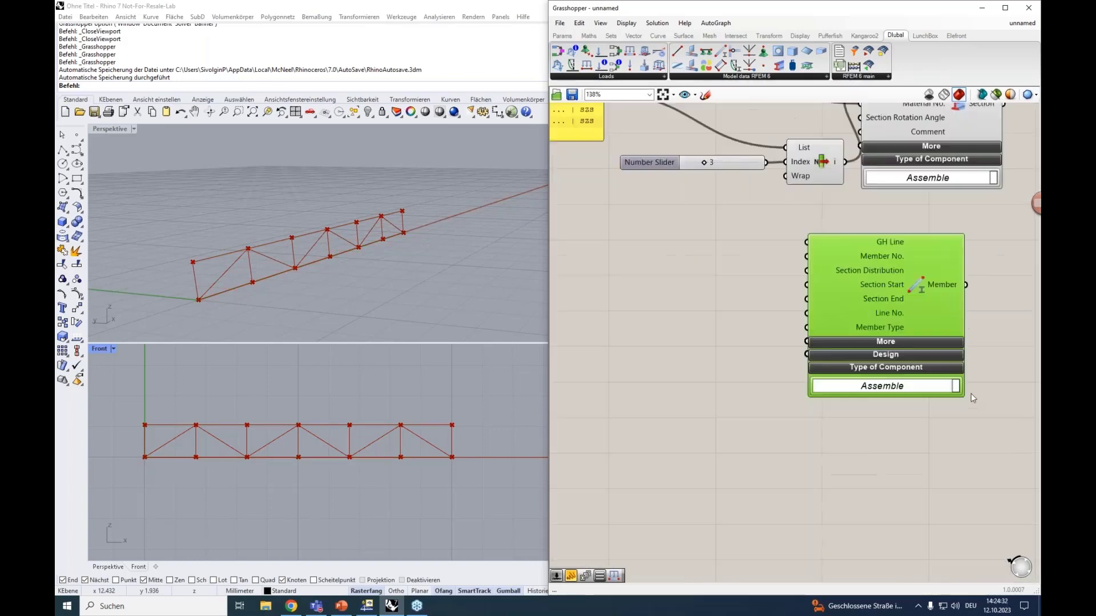
alt+drag(880, 340, 882, 544)
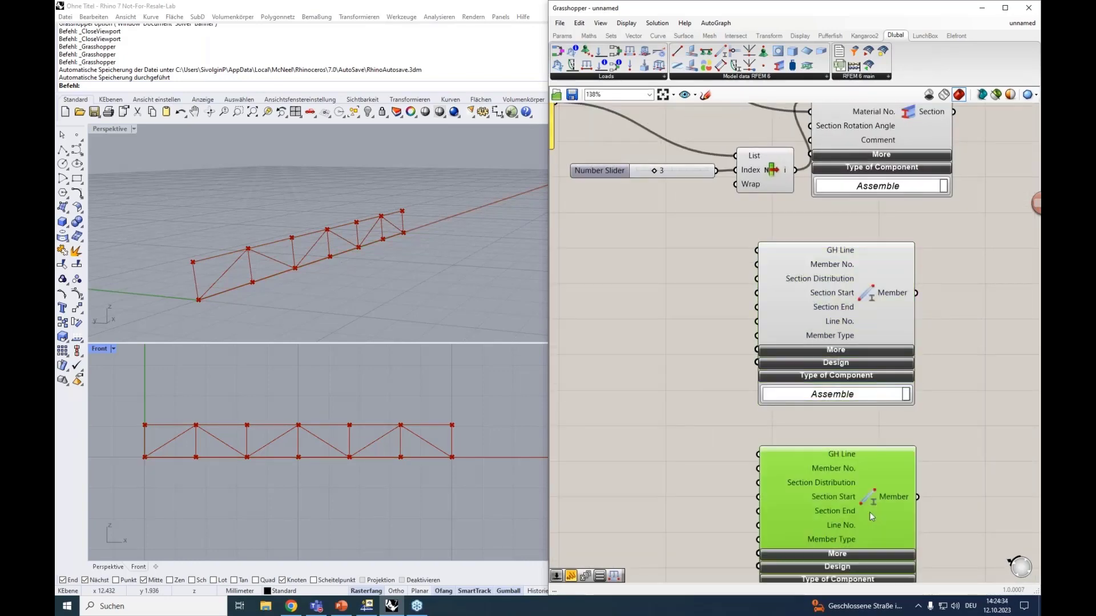
Step: Connect the original Cull Pattern output to the upper Member's GH Line input and the inverted one's output to the lower Member's
scroll(784, 444, down, 4)
right_drag(656, 330, 747, 397)
drag(608, 112, 859, 411)
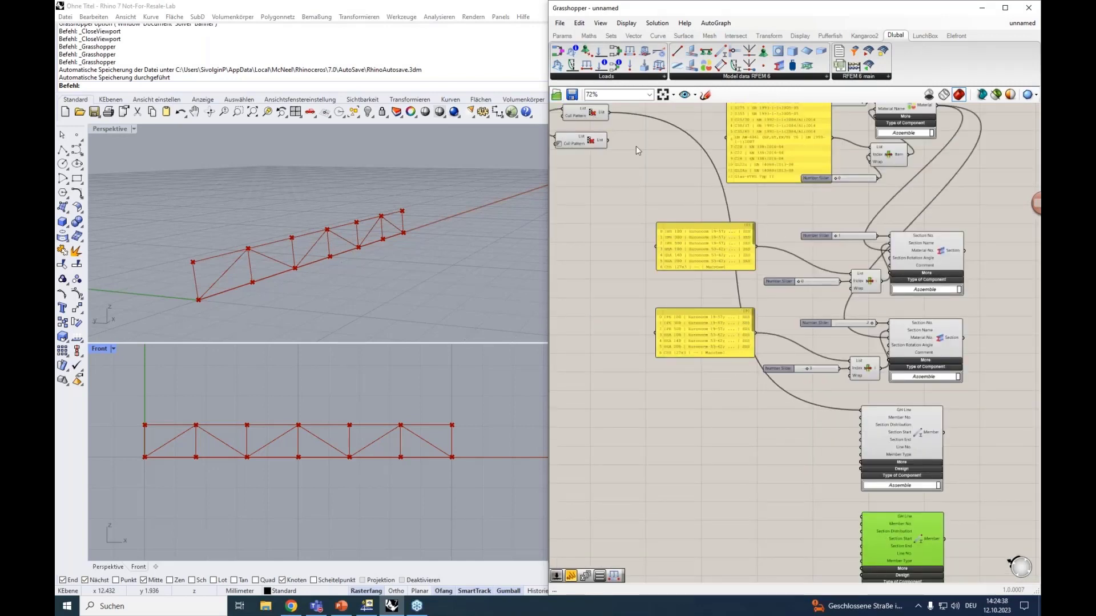
drag(607, 140, 857, 515)
Step: Inspect the upper Member component's Member No. input and the lower Member component's output
right_drag(807, 447, 793, 405)
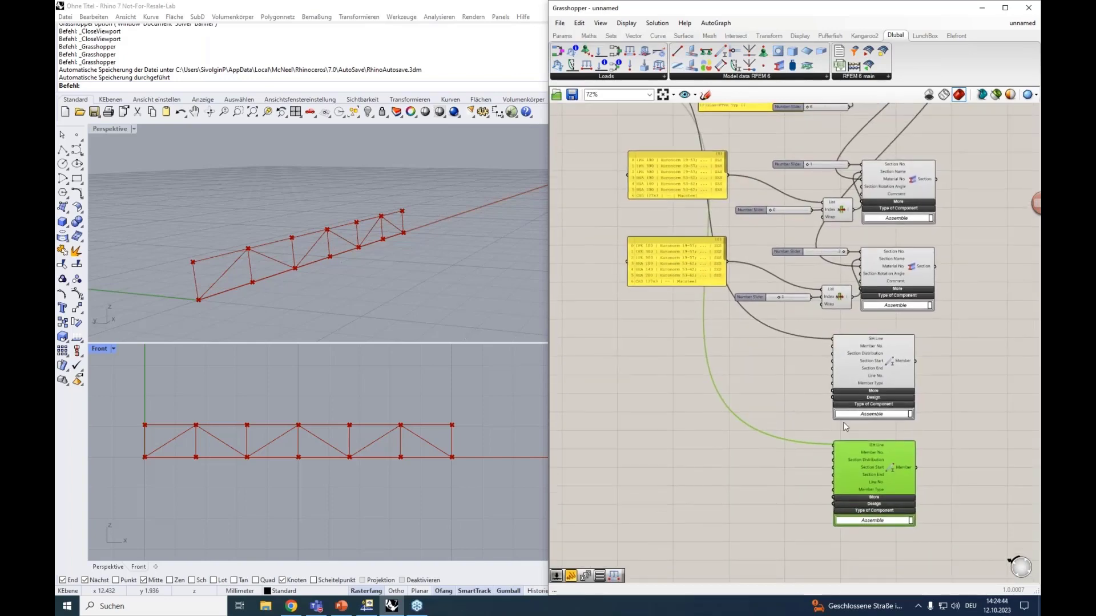
scroll(899, 405, up, 3)
mouse_move(839, 285)
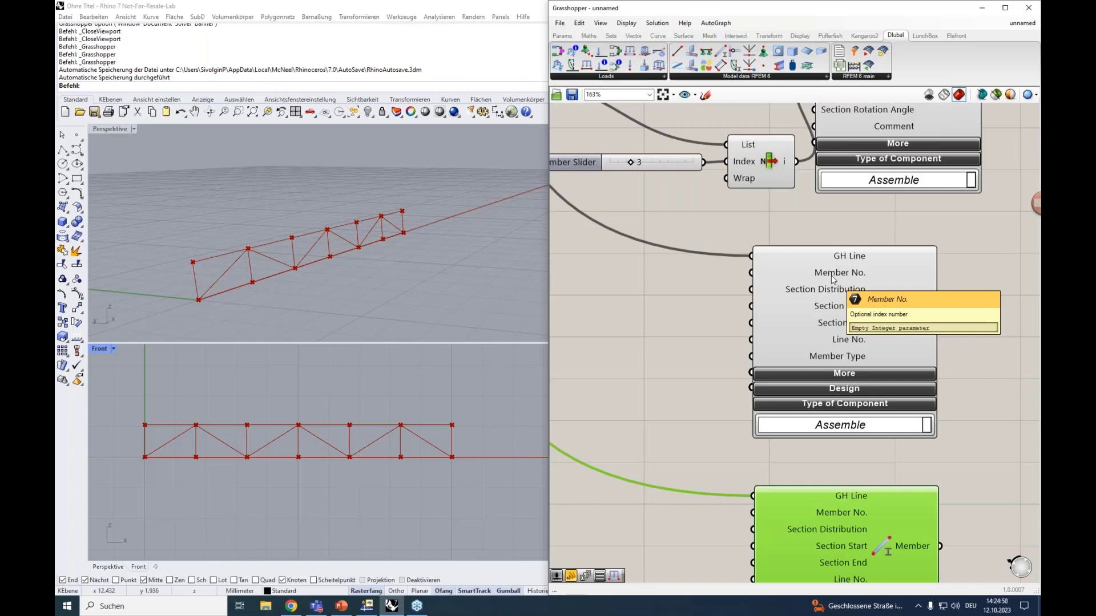
scroll(831, 275, down, 2)
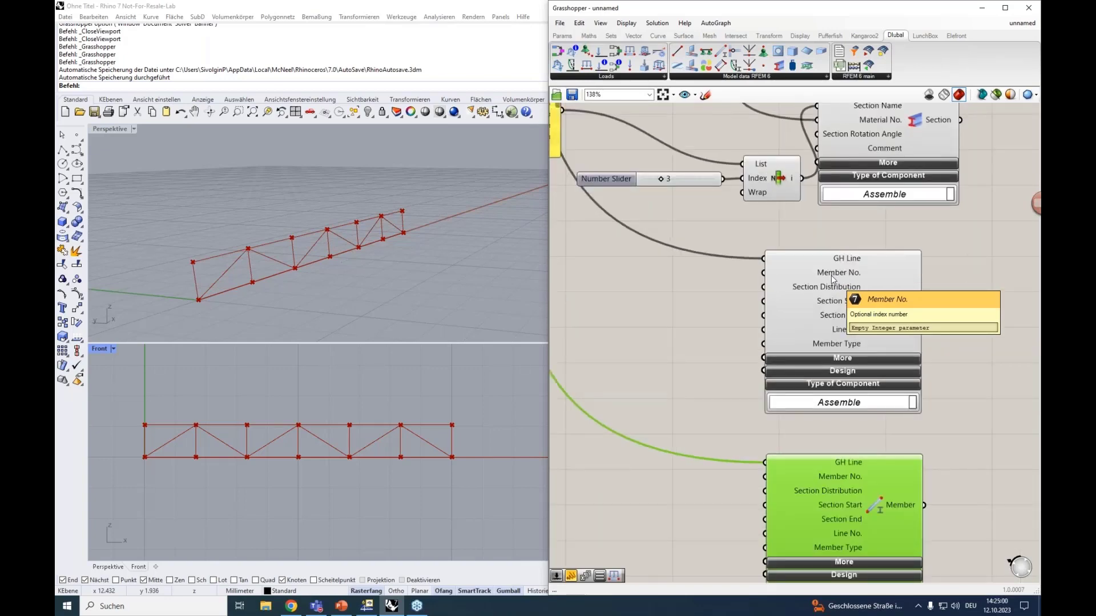
right_drag(717, 315, 632, 299)
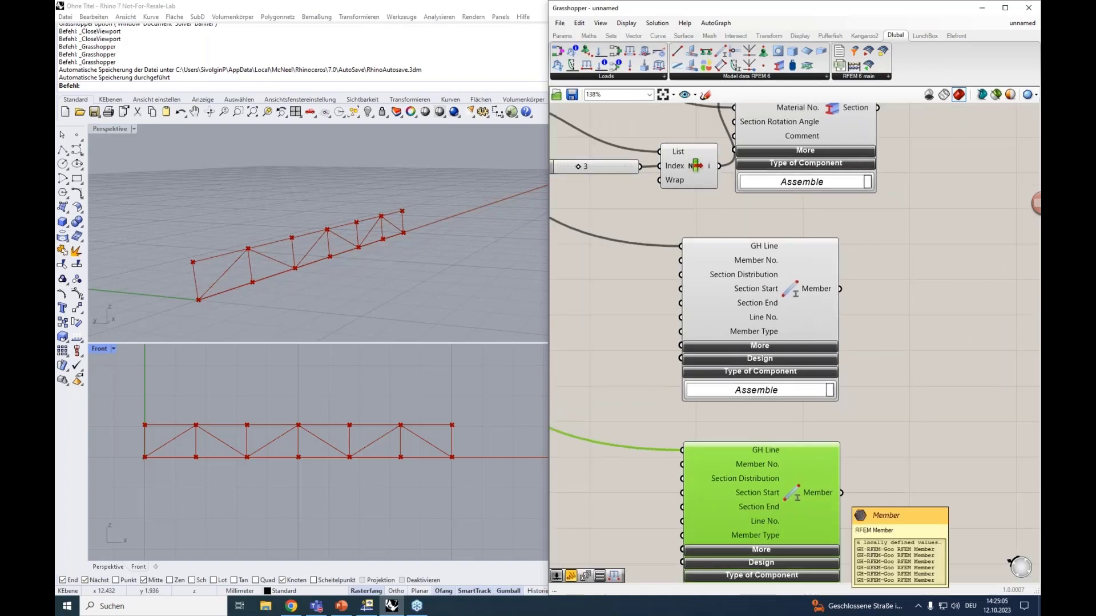
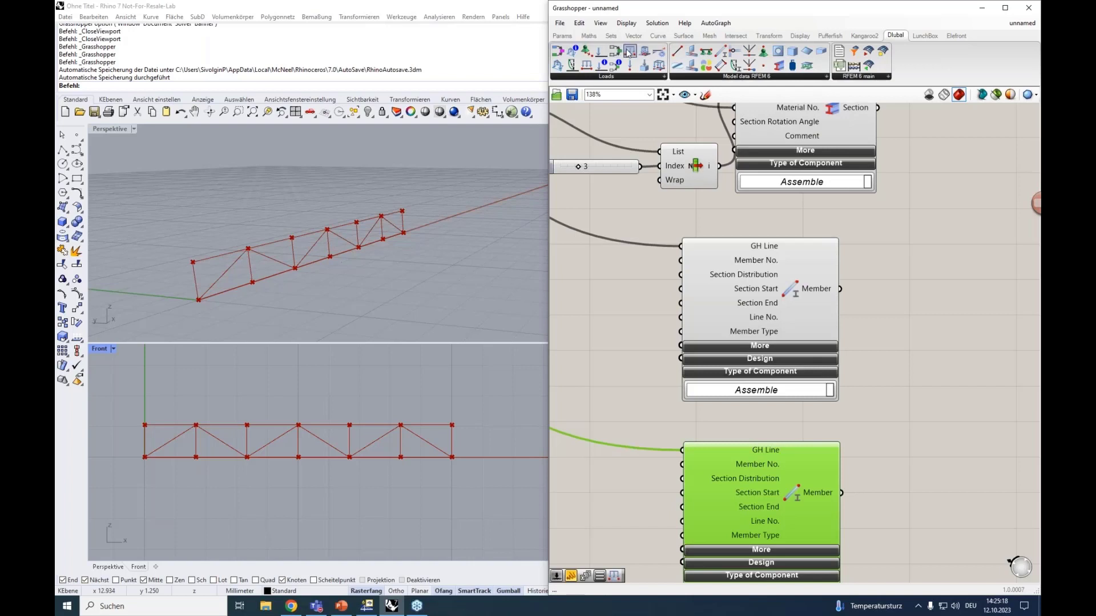
click(934, 297)
drag(913, 237, 942, 257)
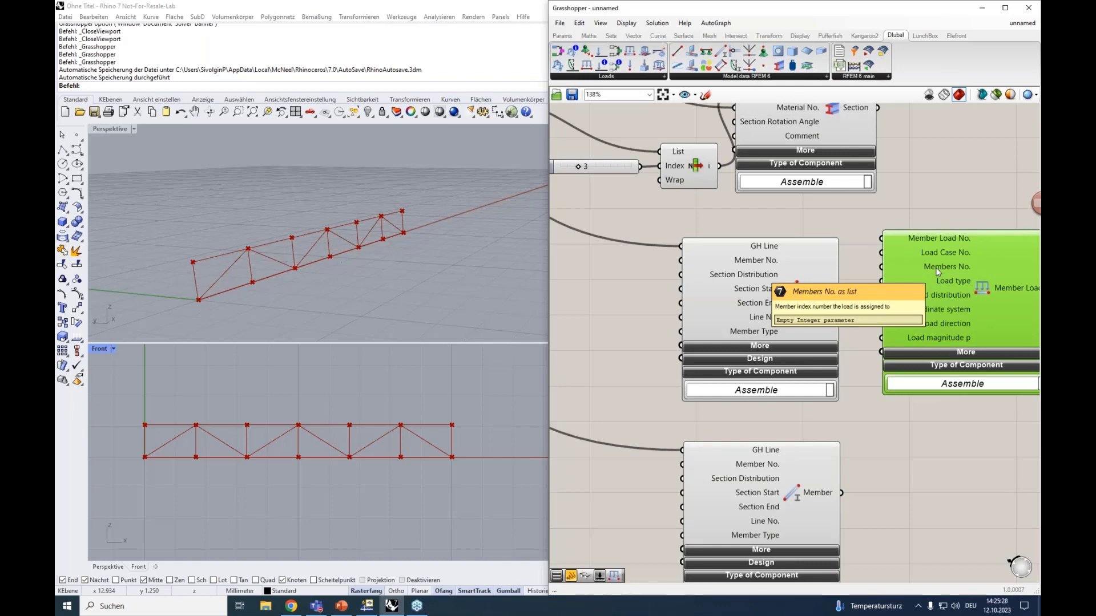
key(Delete)
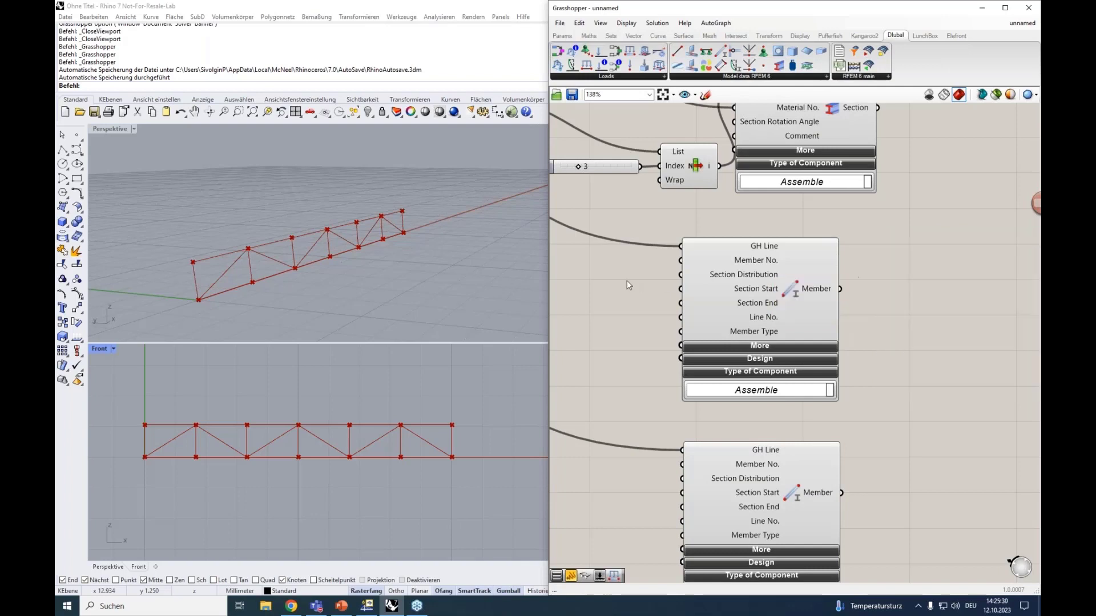
Step: Create a panel beside the upper Member component listing 1 to 5 as separate items, with multiline data turned off
double_click(616, 281)
text(")
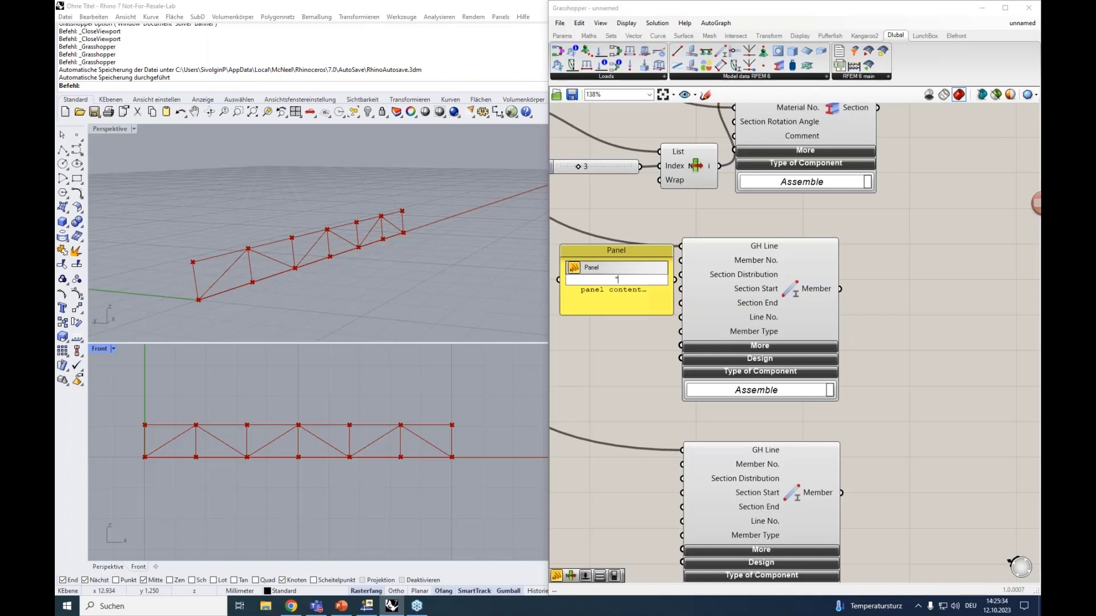
text(1 2 3 4 5)
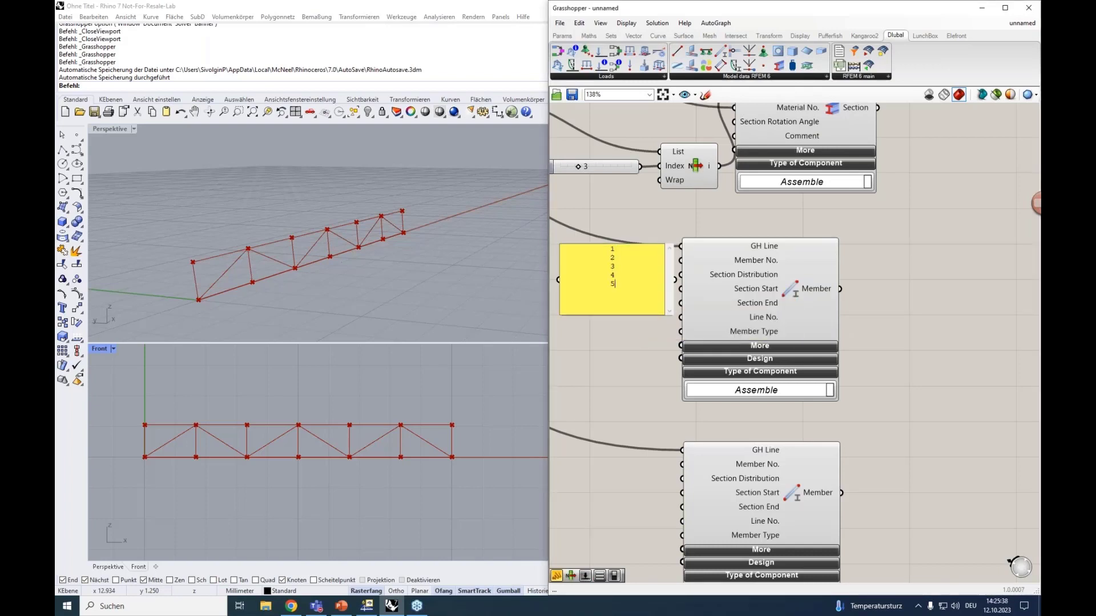
click(628, 341)
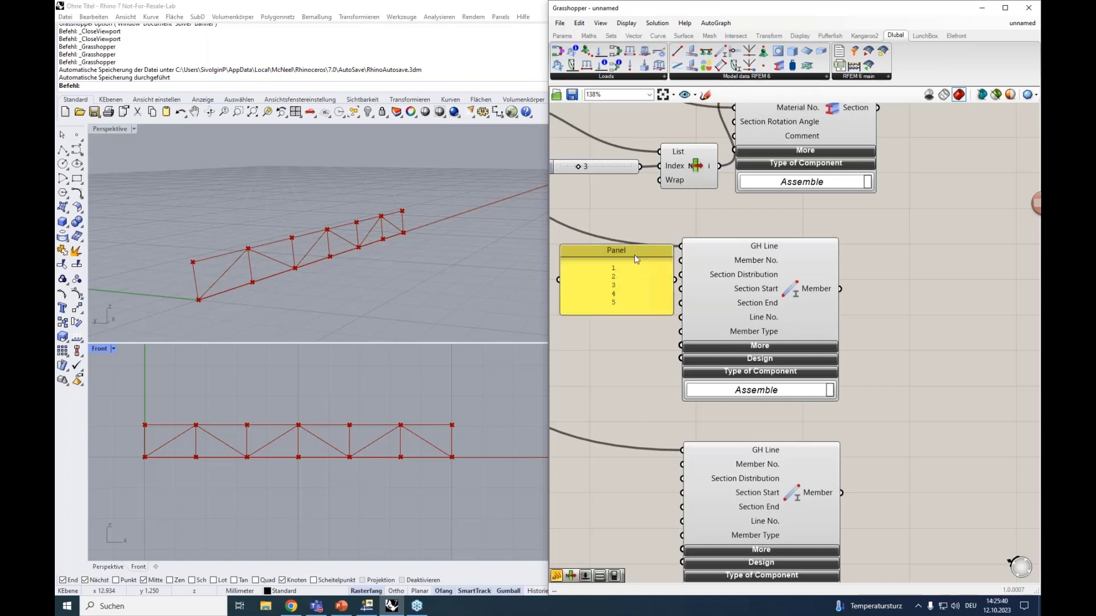
drag(635, 255, 606, 261)
right_drag(637, 313, 641, 318)
right_click(704, 295)
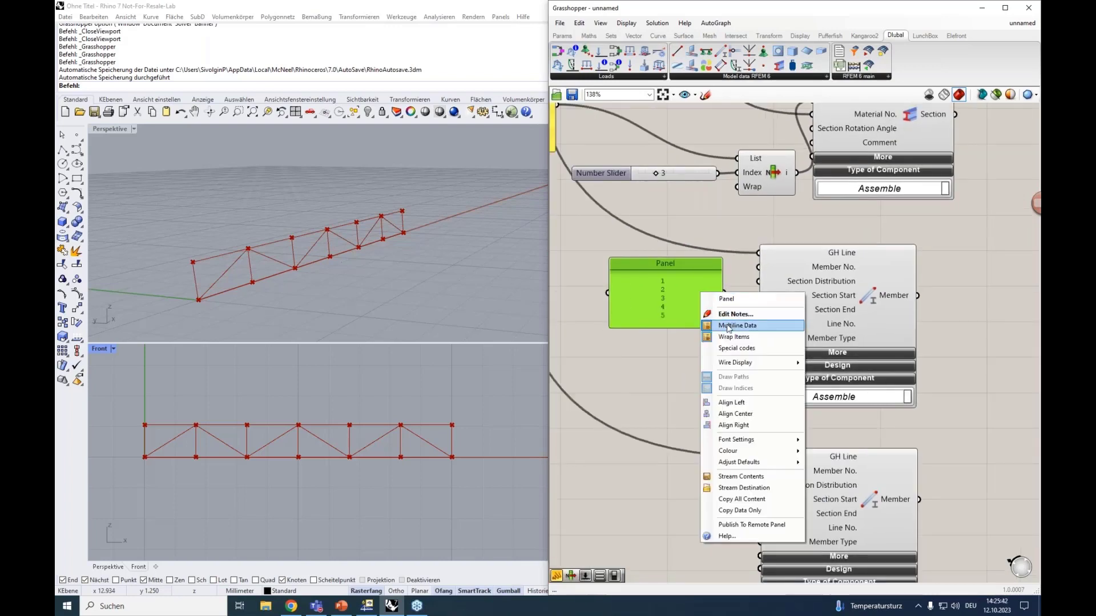
click(730, 321)
mouse_move(723, 292)
mouse_down()
mouse_move(757, 268)
mouse_move(736, 279)
mouse_up()
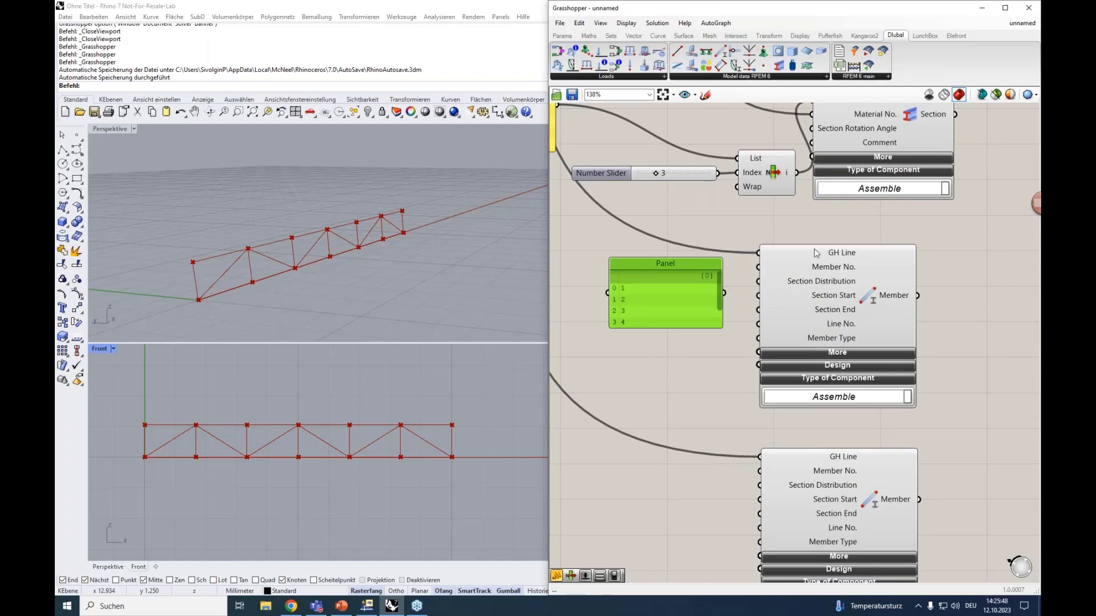
mouse_move(854, 257)
drag(626, 327, 626, 358)
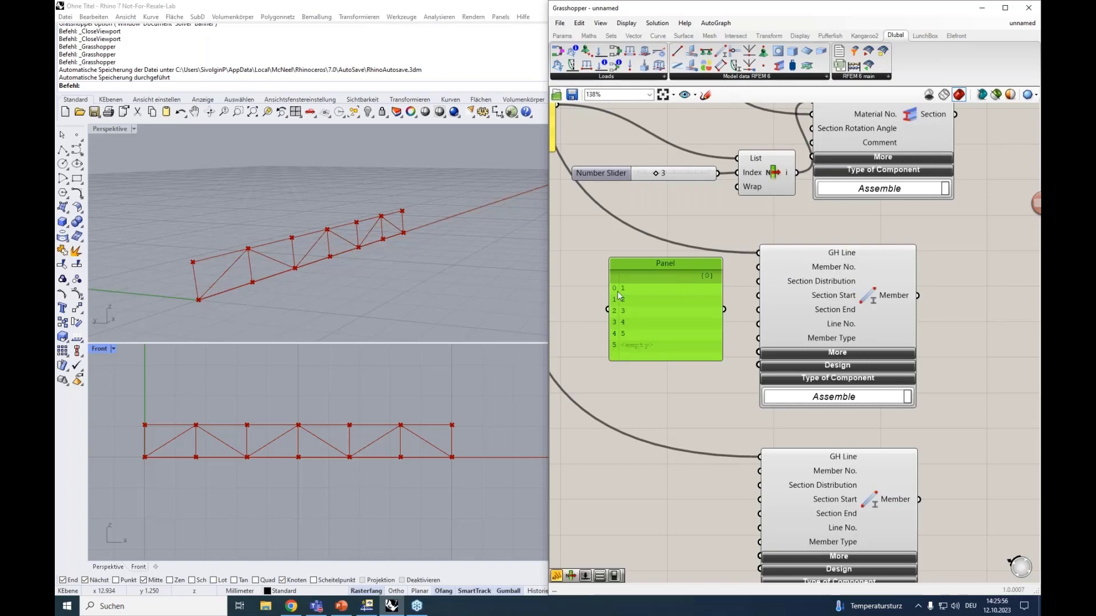
Step: Increase the truss divisions slider to 8 and compare the resulting truss with the panel's fixed number list
right_drag(681, 320, 734, 374)
scroll(734, 374, down, 3)
right_drag(632, 340, 867, 445)
scroll(867, 445, down, 1)
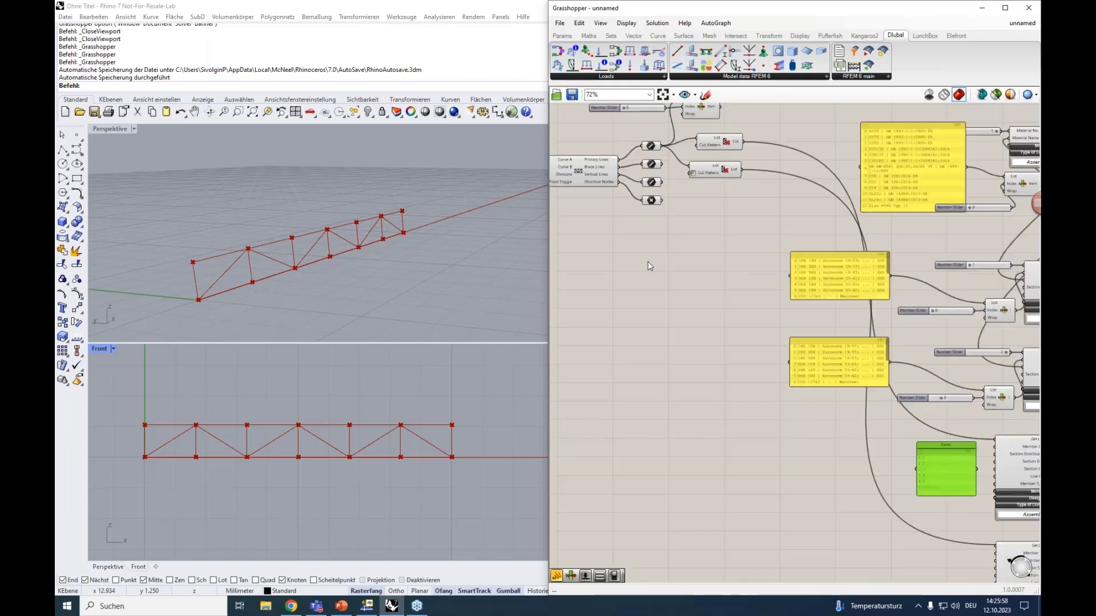
right_drag(649, 261, 737, 345)
right_drag(593, 283, 693, 326)
scroll(693, 327, up, 3)
mouse_move(707, 316)
mouse_down()
mouse_move(693, 318)
mouse_move(712, 317)
mouse_up()
right_drag(798, 374, 574, 274)
right_drag(936, 320, 634, 234)
scroll(890, 234, down, 3)
scroll(890, 388, up, 5)
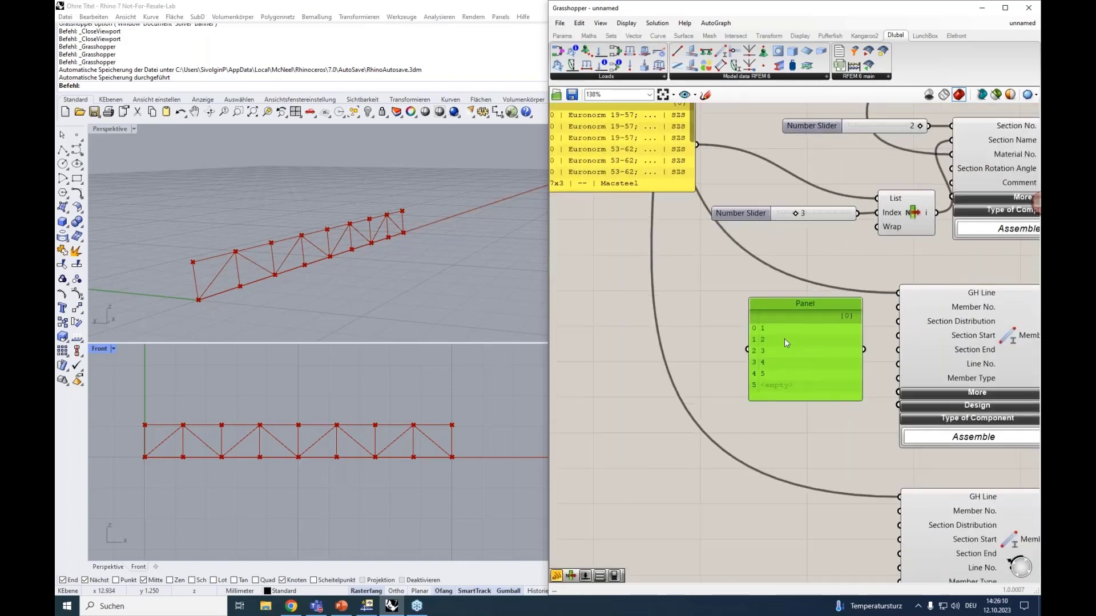
Step: Replace the fixed number panel with a Series component in front of the upper Member component
drag(782, 304, 743, 288)
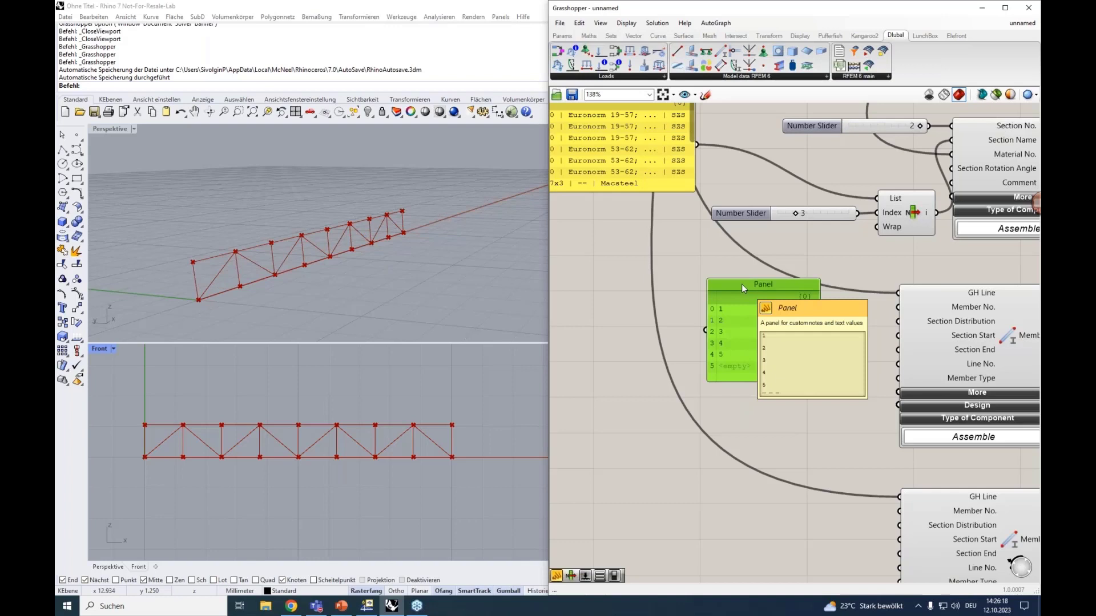
key(Delete)
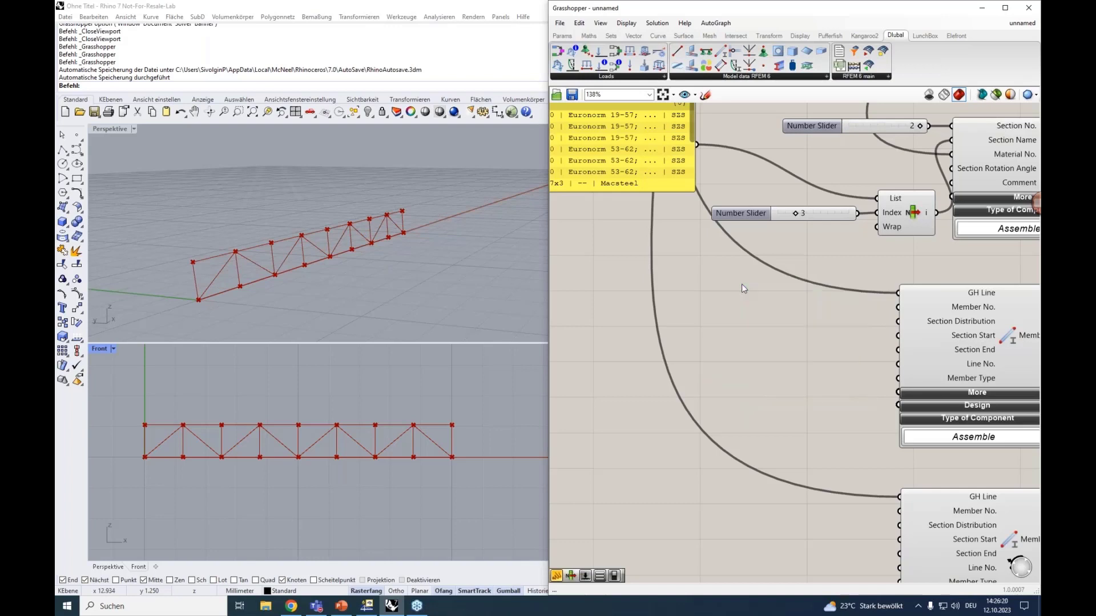
right_drag(740, 311, 763, 310)
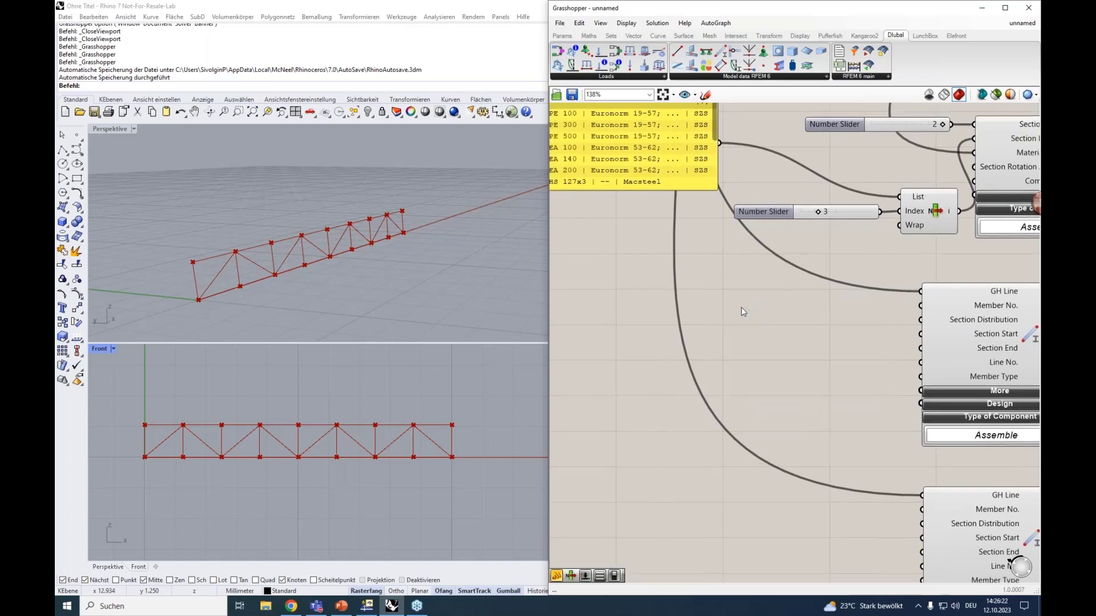
double_click(742, 322)
text(ser)
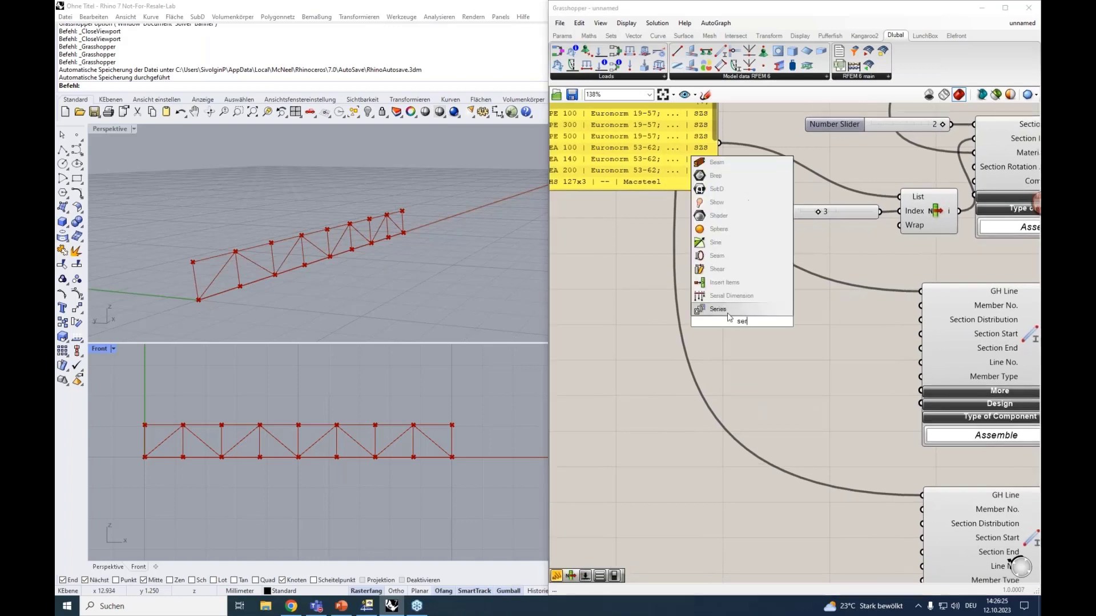
click(726, 312)
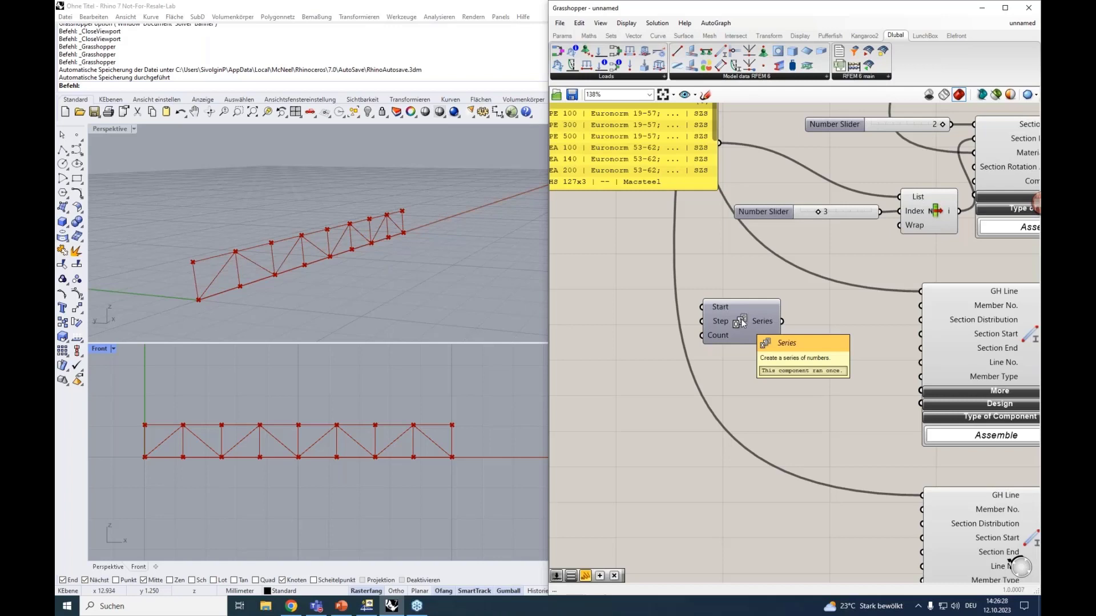
drag(741, 321, 757, 324)
Step: Add a number slider with value 1 and connect it to the Series component's Start and Step inputs
double_click(624, 312)
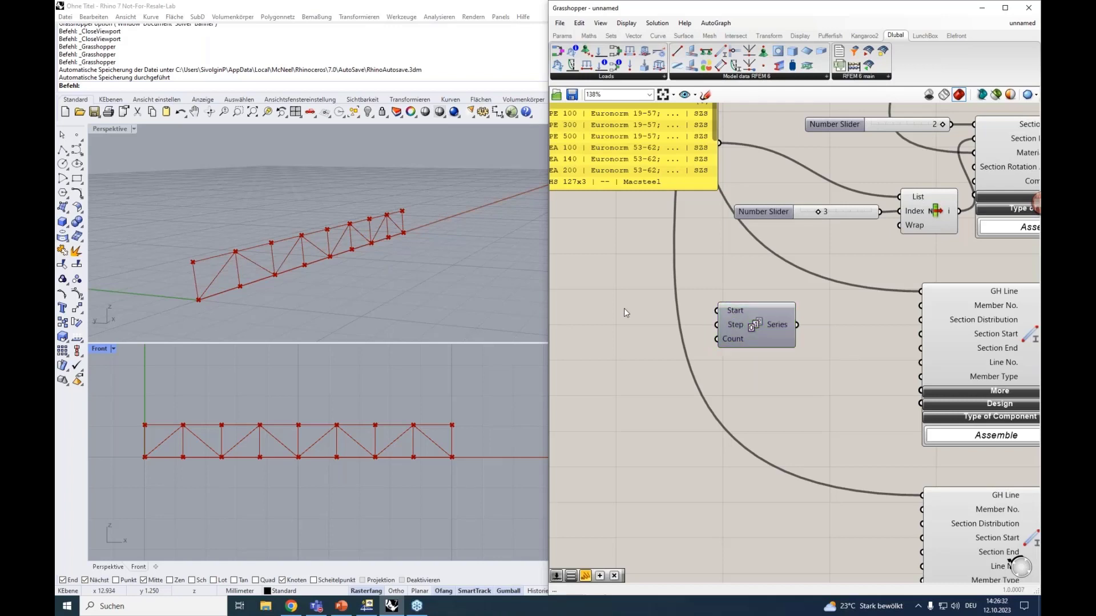
text(1)
key(Return)
drag(697, 308, 717, 311)
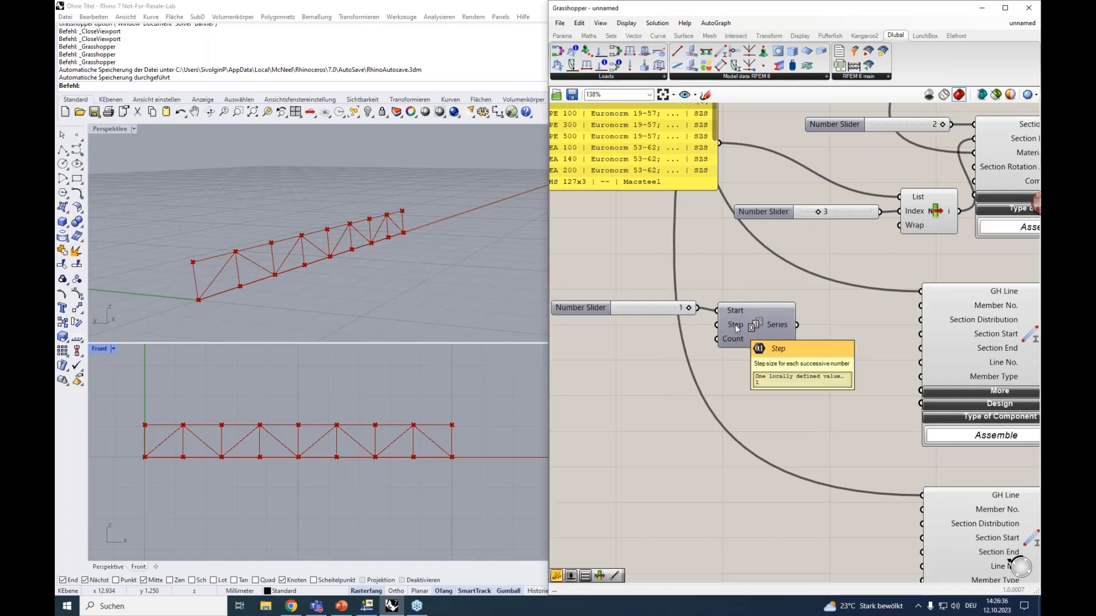
mouse_move(736, 326)
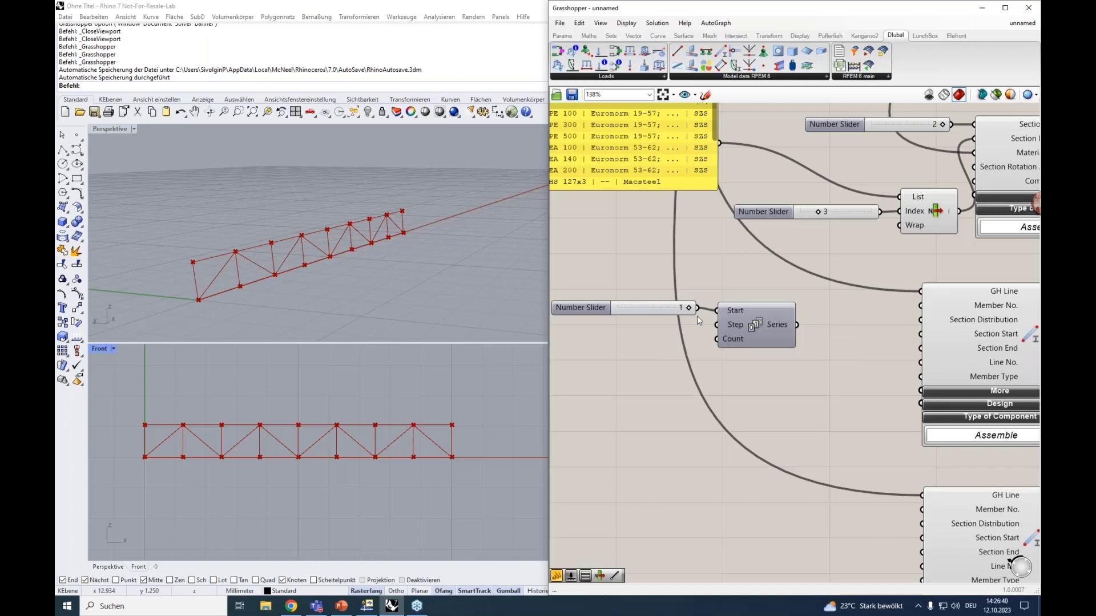
drag(697, 309, 717, 325)
Step: Set the truss divisions slider to 9, connect it to the Series component's Count input, and check the generated numbers
mouse_move(732, 340)
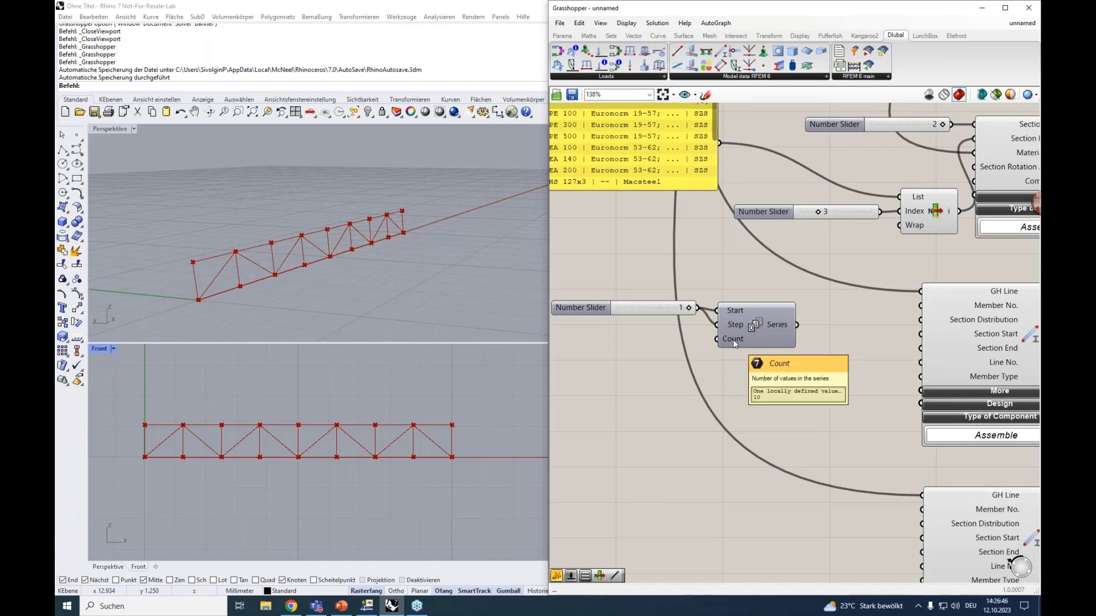
scroll(681, 268, down, 3)
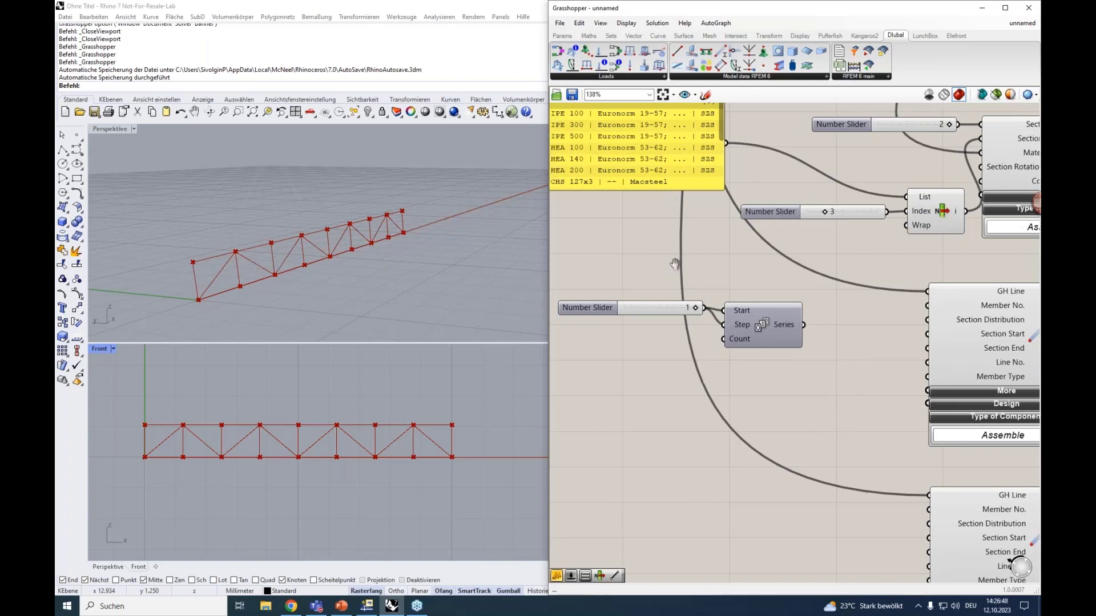
right_drag(681, 268, 877, 372)
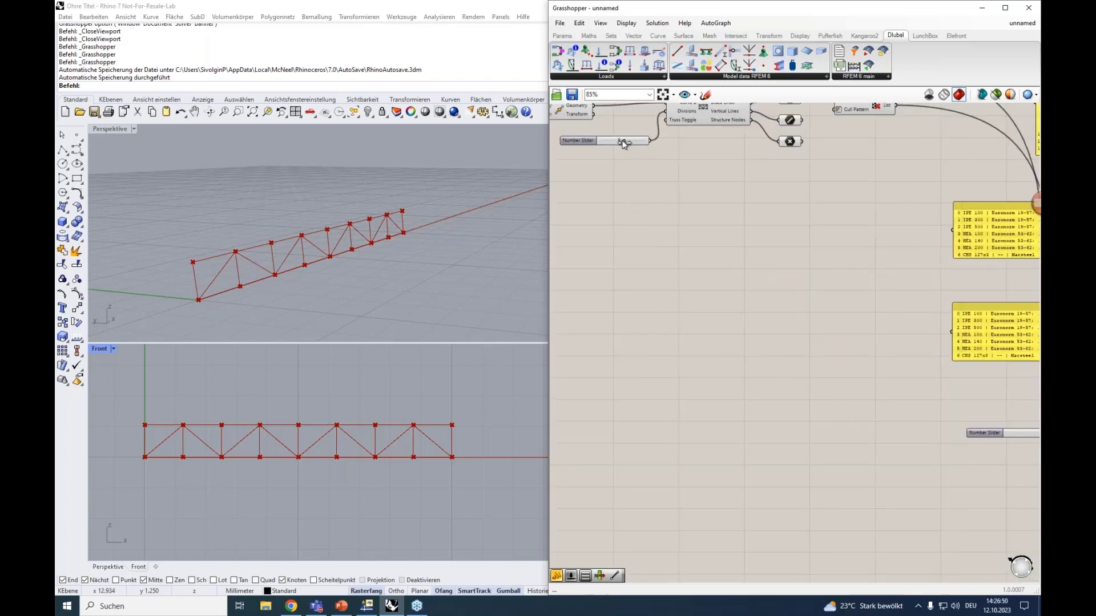
drag(628, 142, 630, 143)
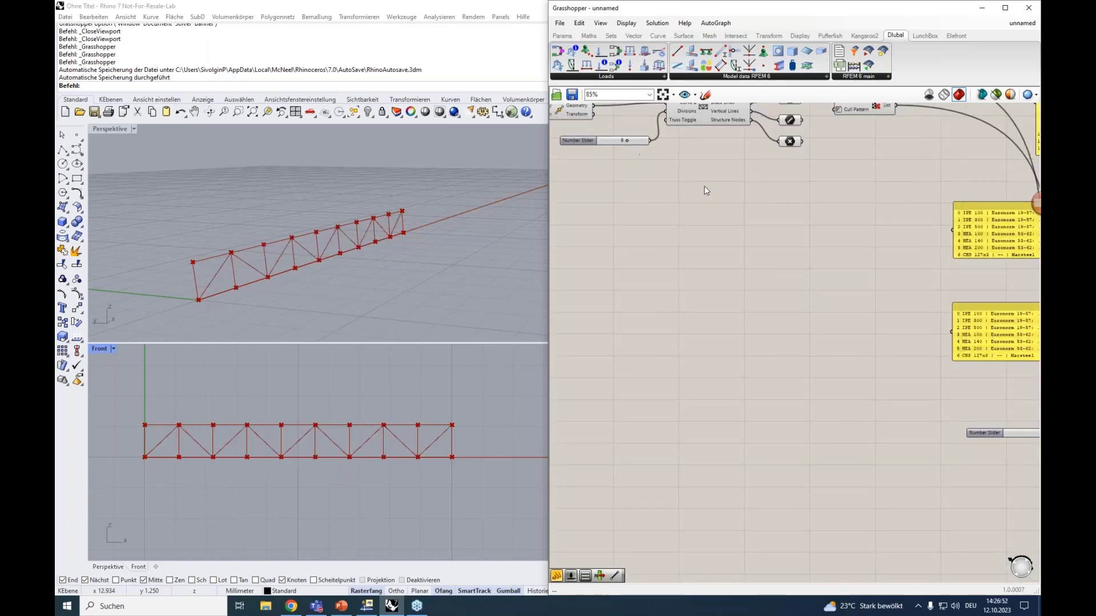
right_drag(706, 190, 646, 183)
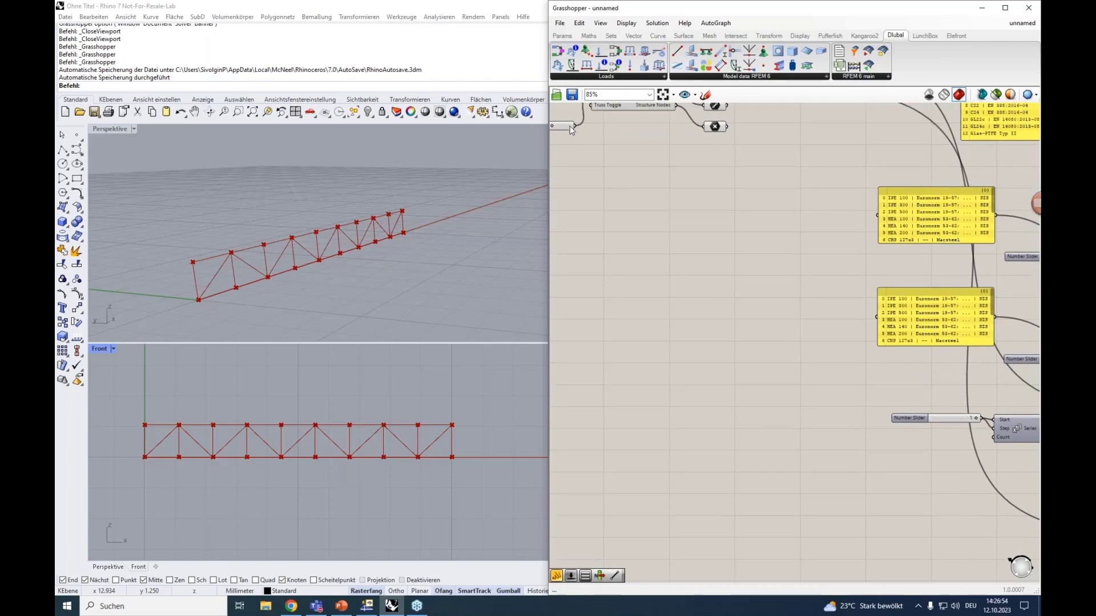
drag(575, 125, 995, 437)
right_drag(926, 454, 759, 413)
mouse_move(865, 388)
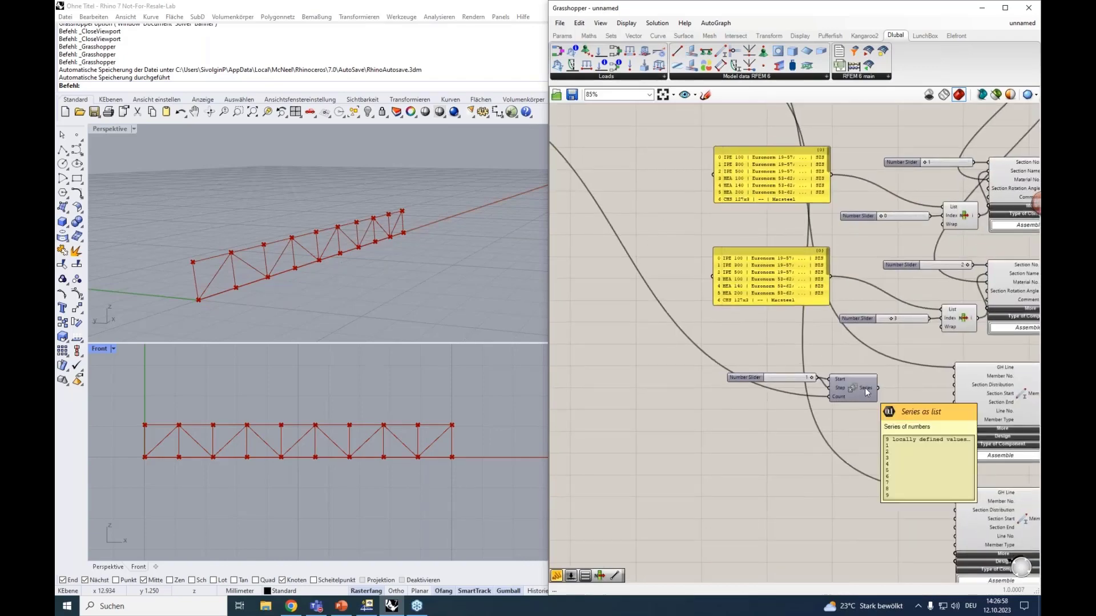
scroll(864, 388, up, 3)
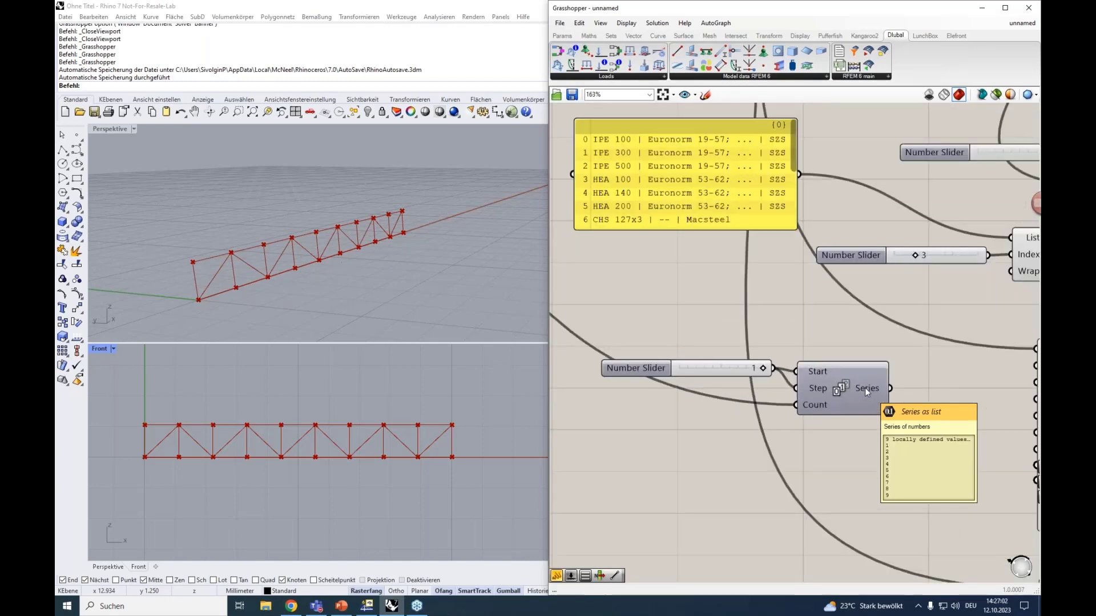
scroll(865, 389, down, 3)
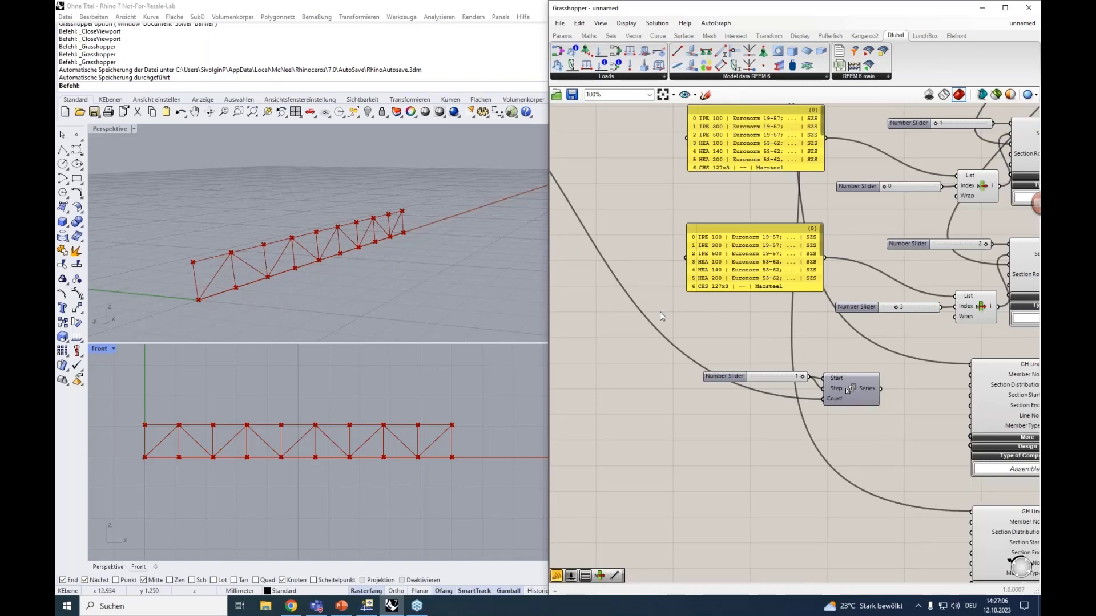
Step: Reduce the truss divisions slider to 4 and check the Series component's output list
right_drag(660, 312, 782, 451)
right_drag(646, 229, 820, 316)
right_drag(616, 306, 664, 295)
drag(647, 249, 632, 250)
right_drag(742, 400, 565, 198)
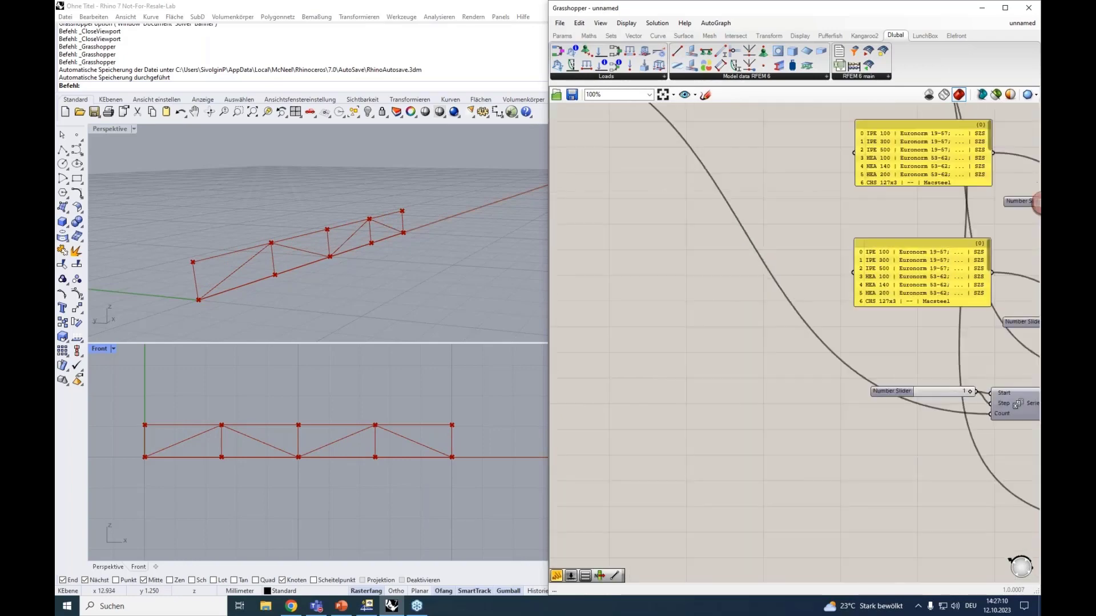
right_drag(933, 450, 557, 439)
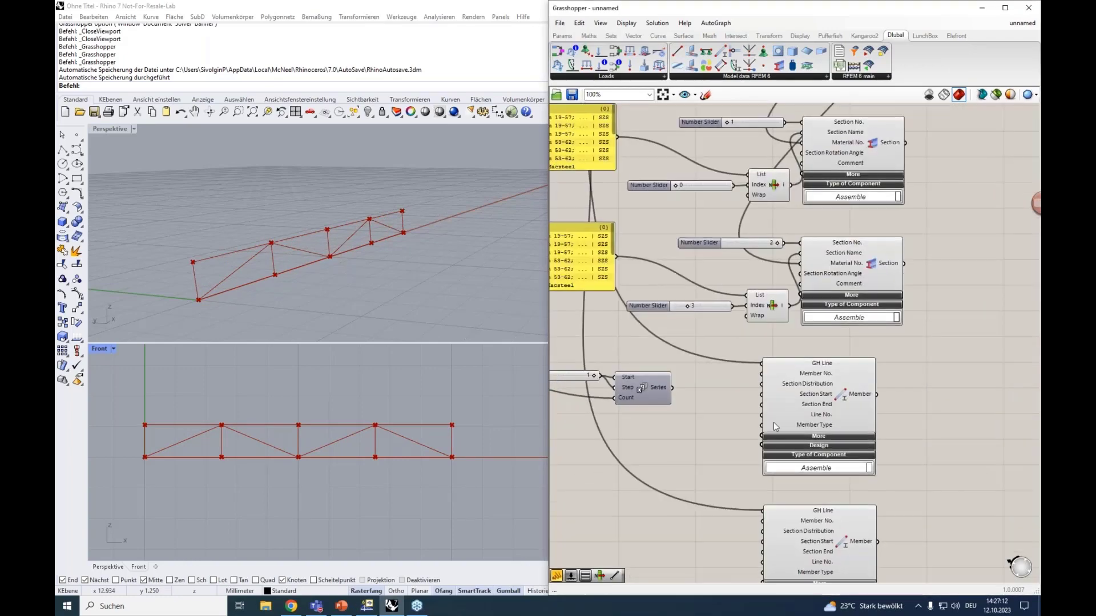
mouse_move(657, 390)
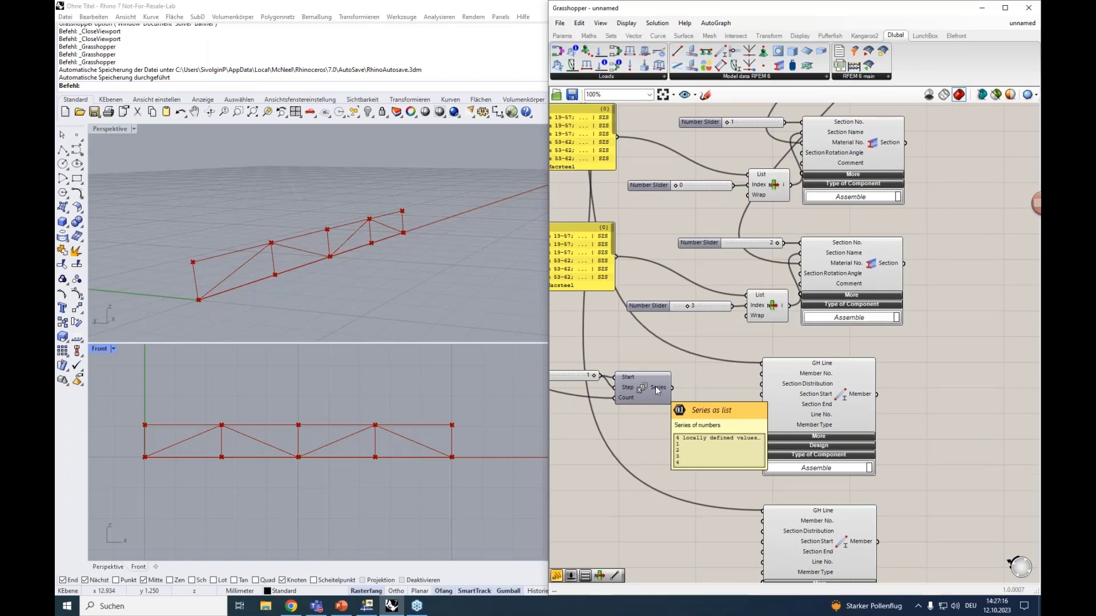
Step: Connect the Series output to the upper Member's Member No. input and move the slider and Series closer to it
drag(671, 387, 755, 375)
right_drag(711, 406, 789, 403)
drag(787, 406, 743, 369)
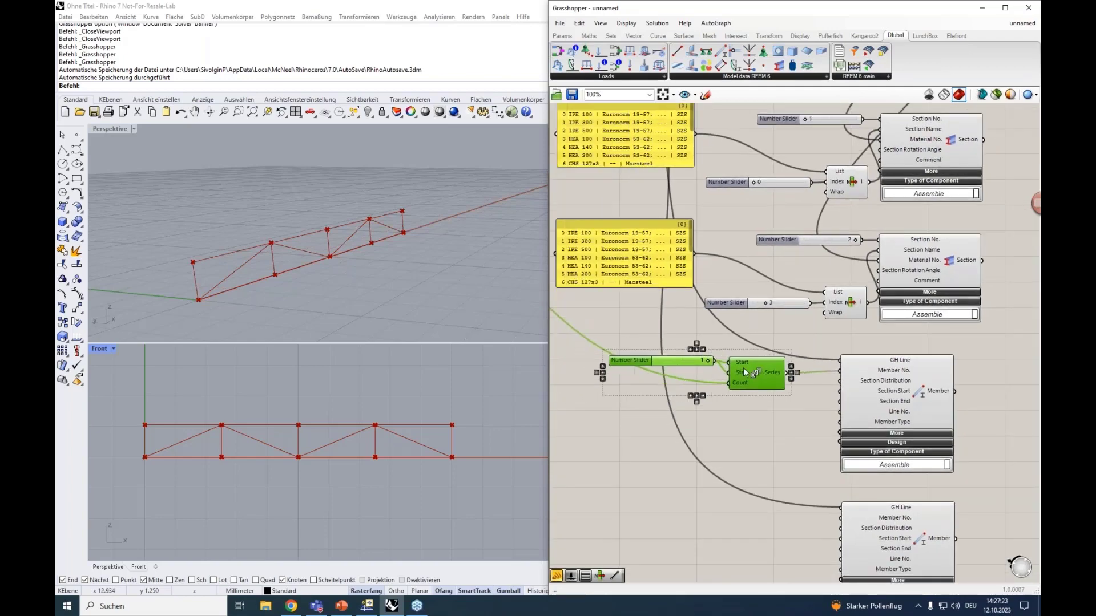
right_drag(738, 414, 680, 380)
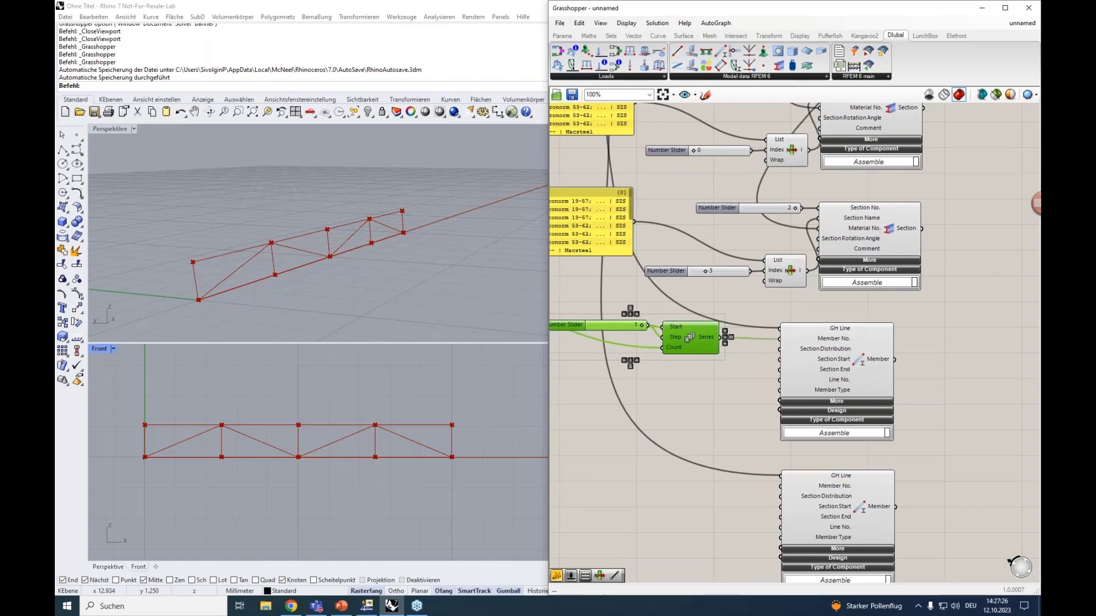
scroll(844, 363, up, 4)
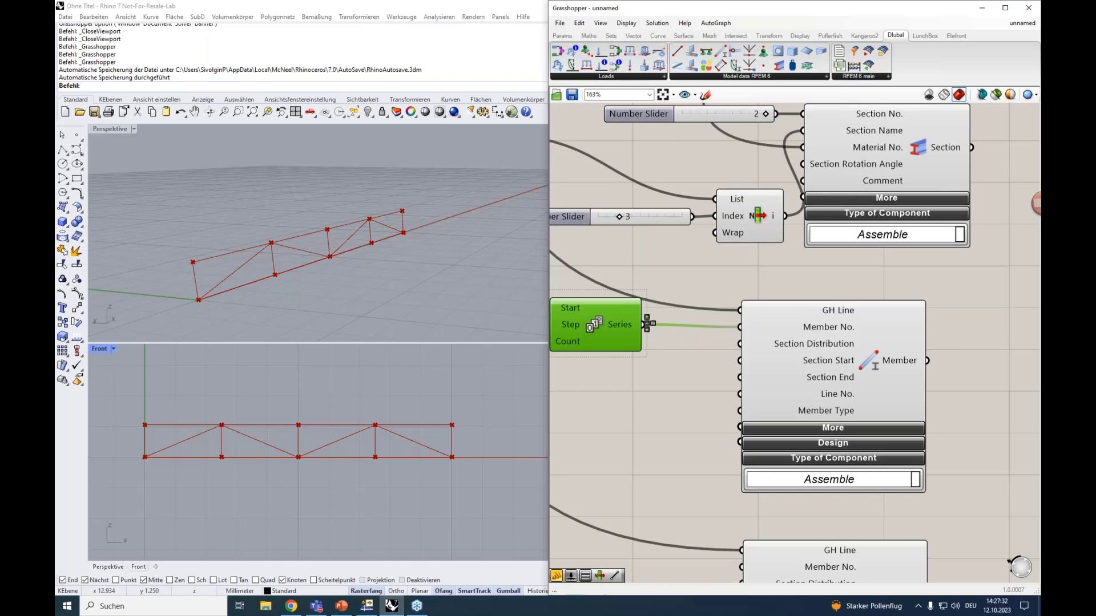
Step: Switch to RFEM and examine the New Member dialog's section settings alongside the Grasshopper Member component's inputs
key(alt+Tab)
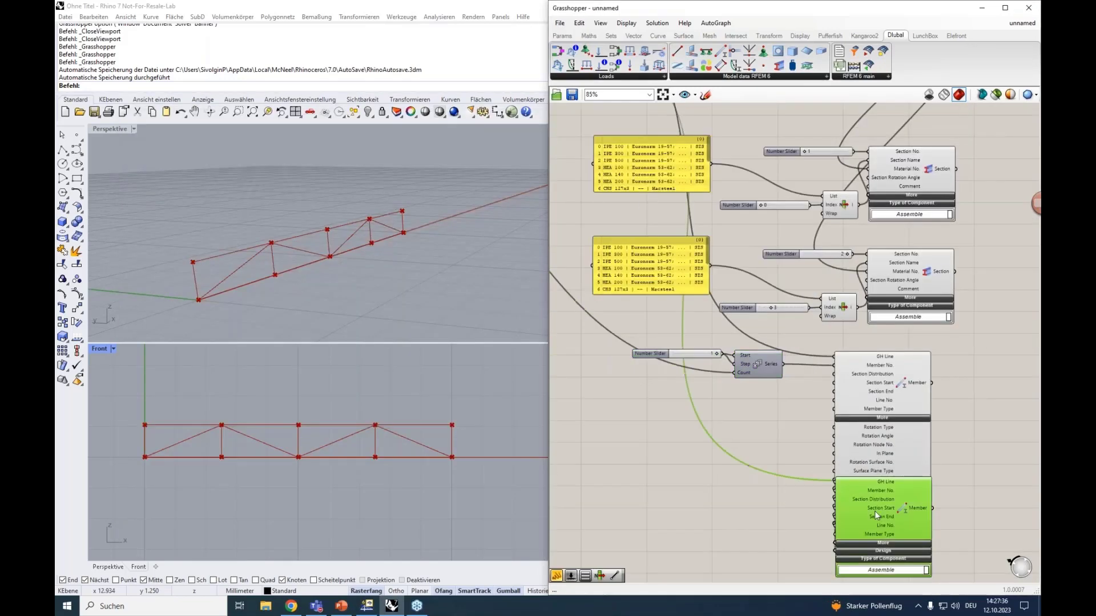
click(369, 607)
drag(520, 122, 476, 73)
scroll(864, 388, up, 3)
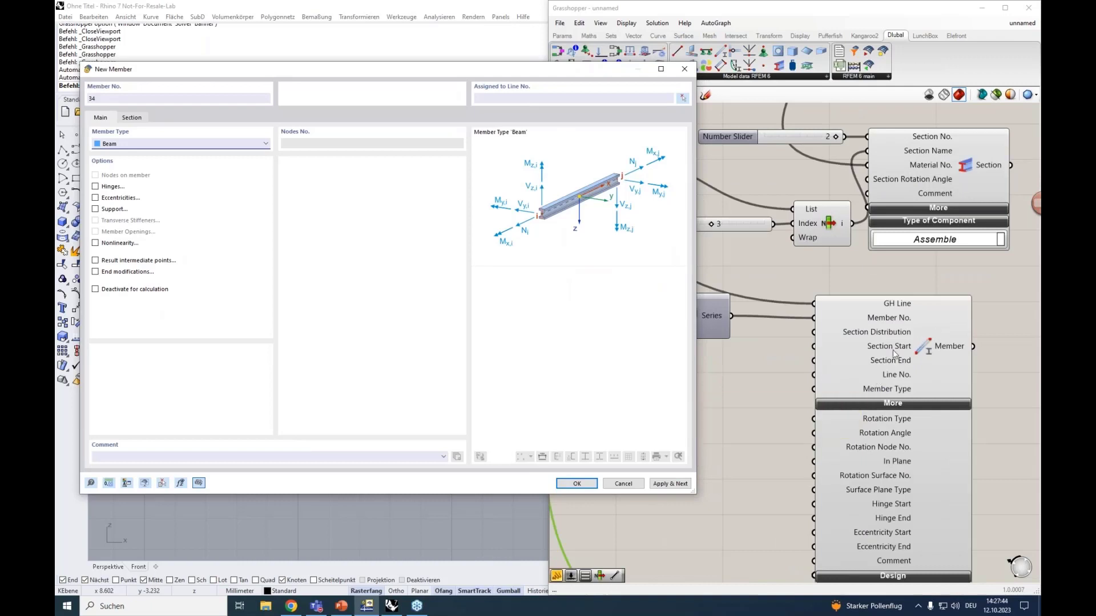
click(146, 118)
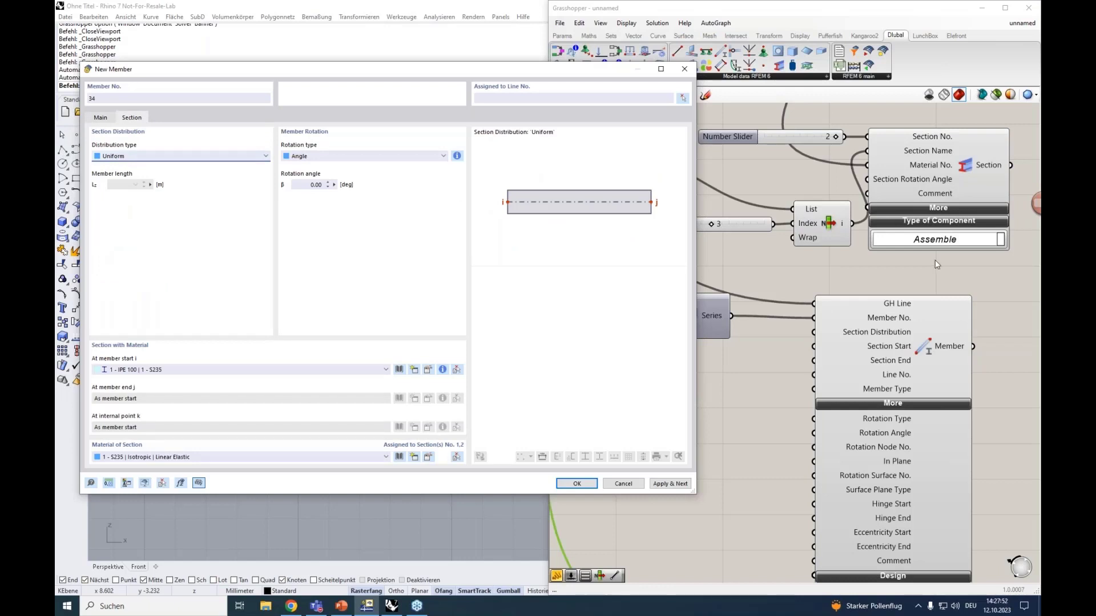
Step: Add a Value List and connect it to the upper Member component's Section Distribution input
click(891, 334)
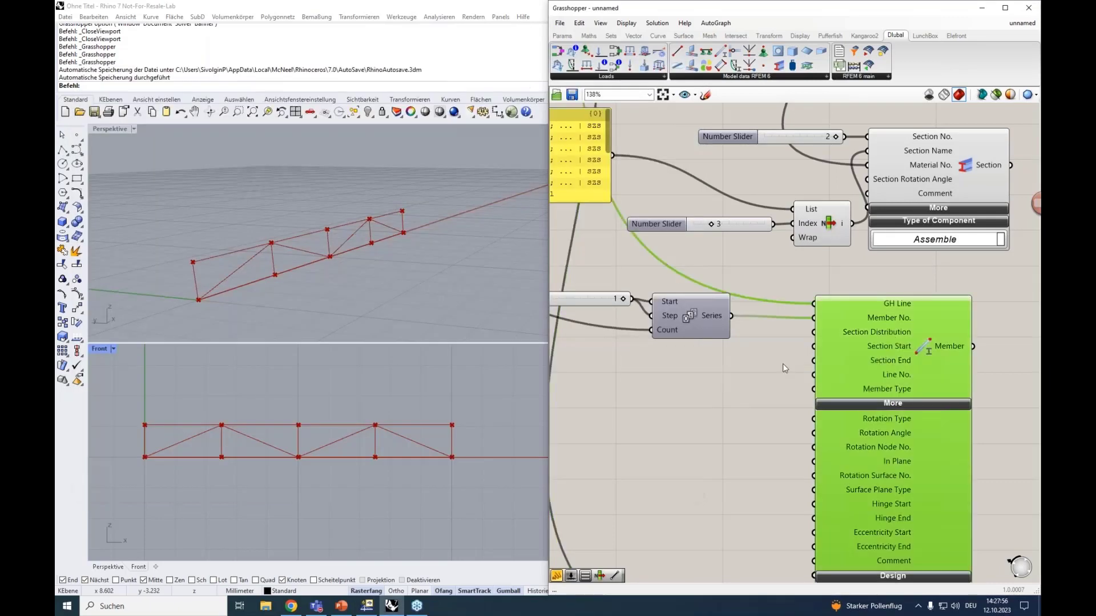
click(784, 367)
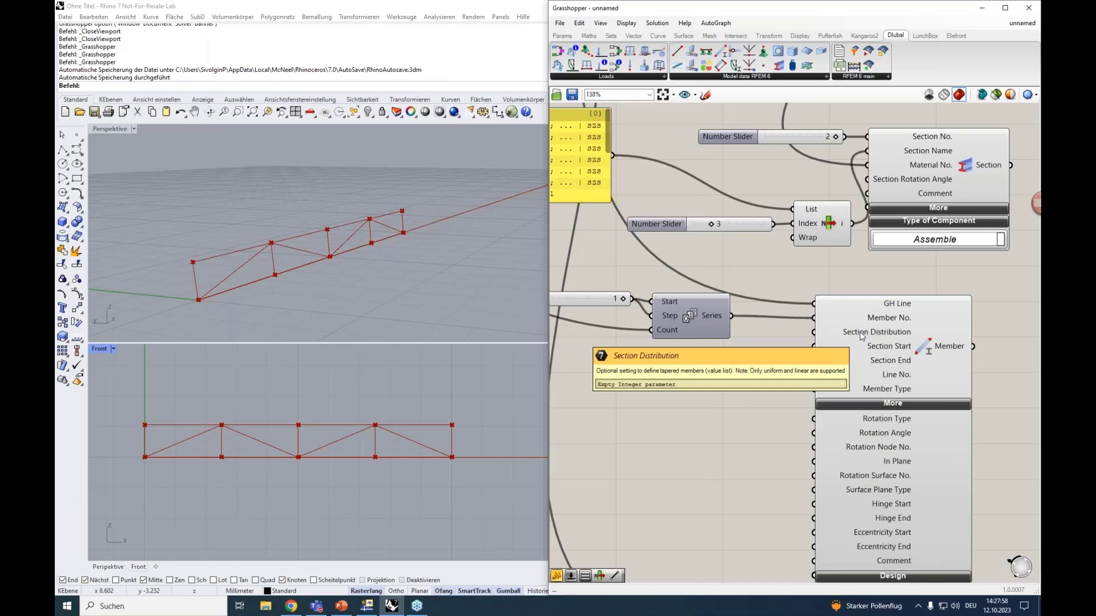
right_click(727, 365)
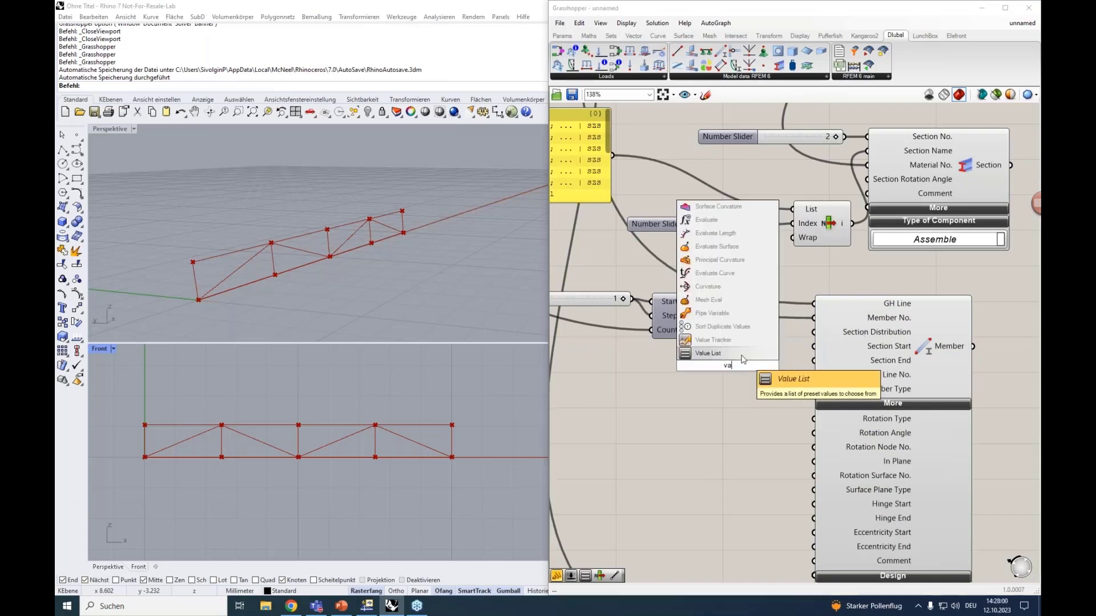
click(742, 356)
drag(773, 366, 813, 332)
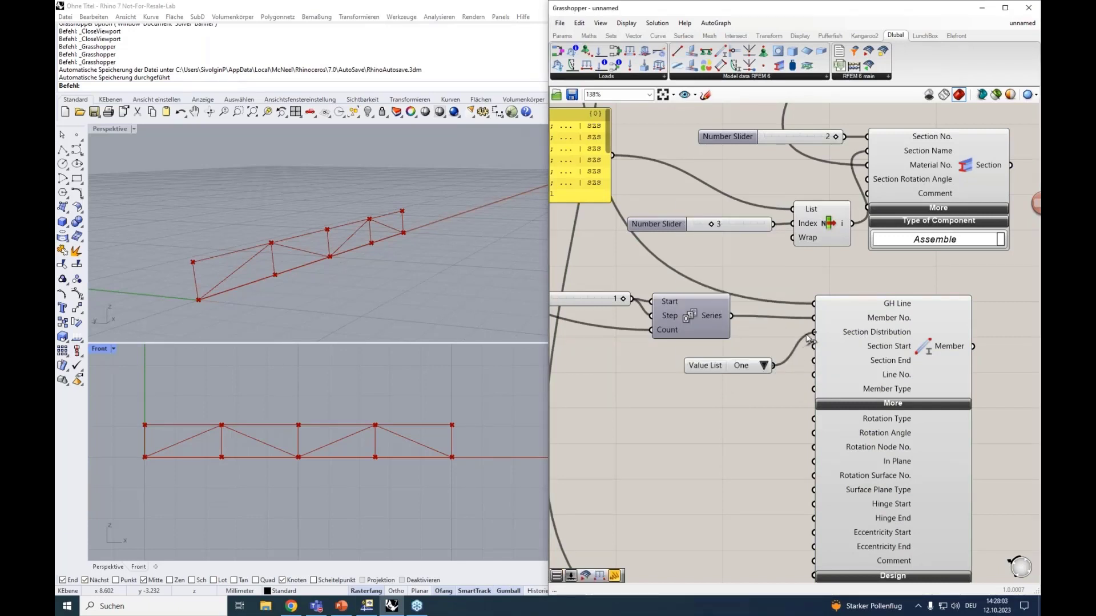
Step: Review the section distribution types offered by the Value List and delete it from the canvas
scroll(624, 379, down, 3)
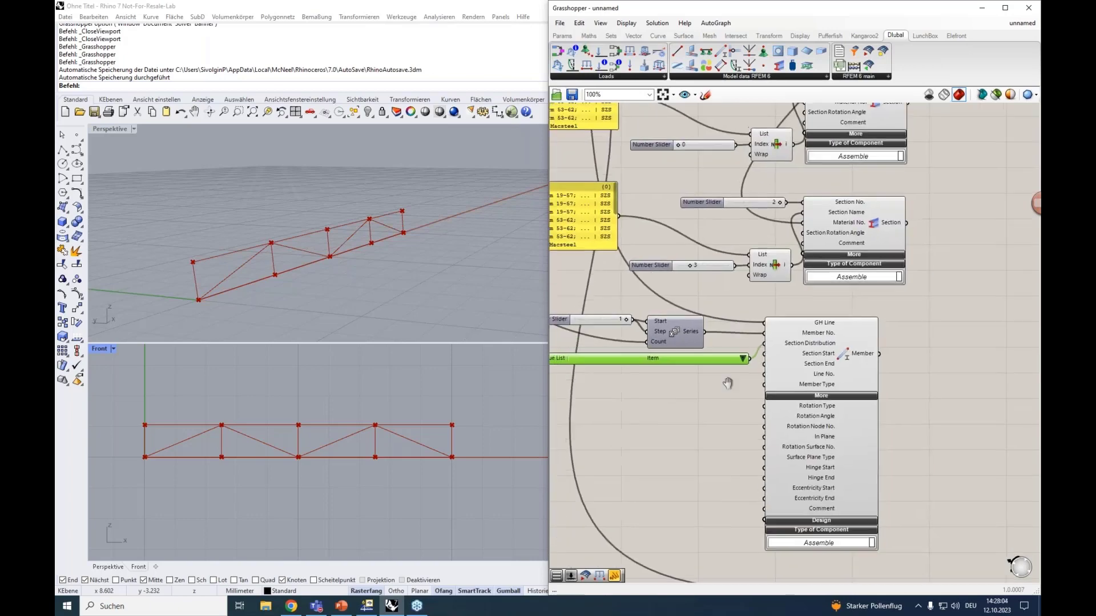
click(836, 352)
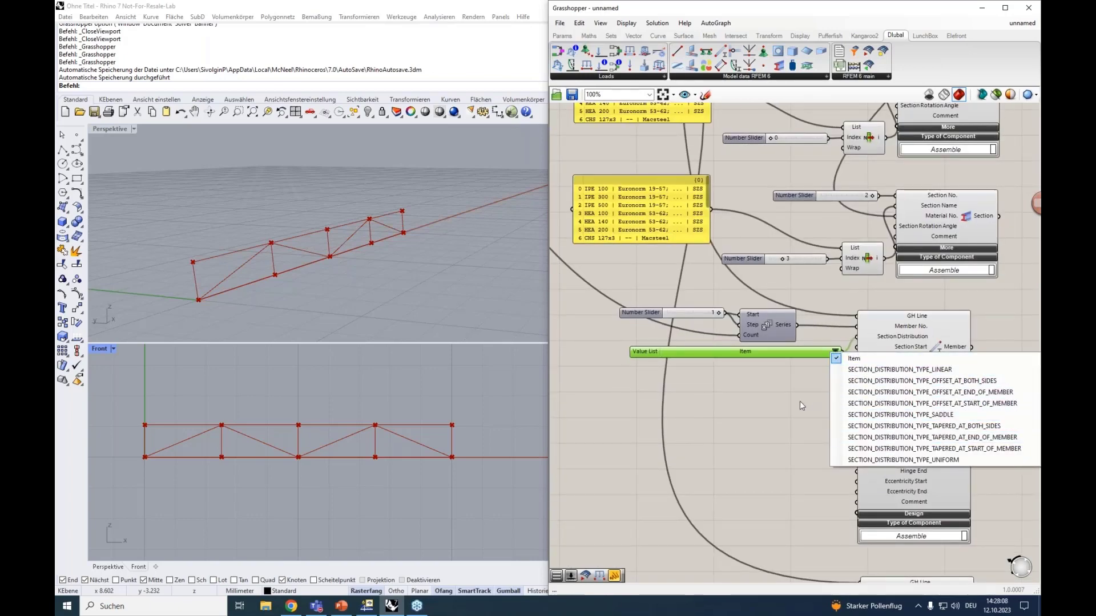
click(771, 391)
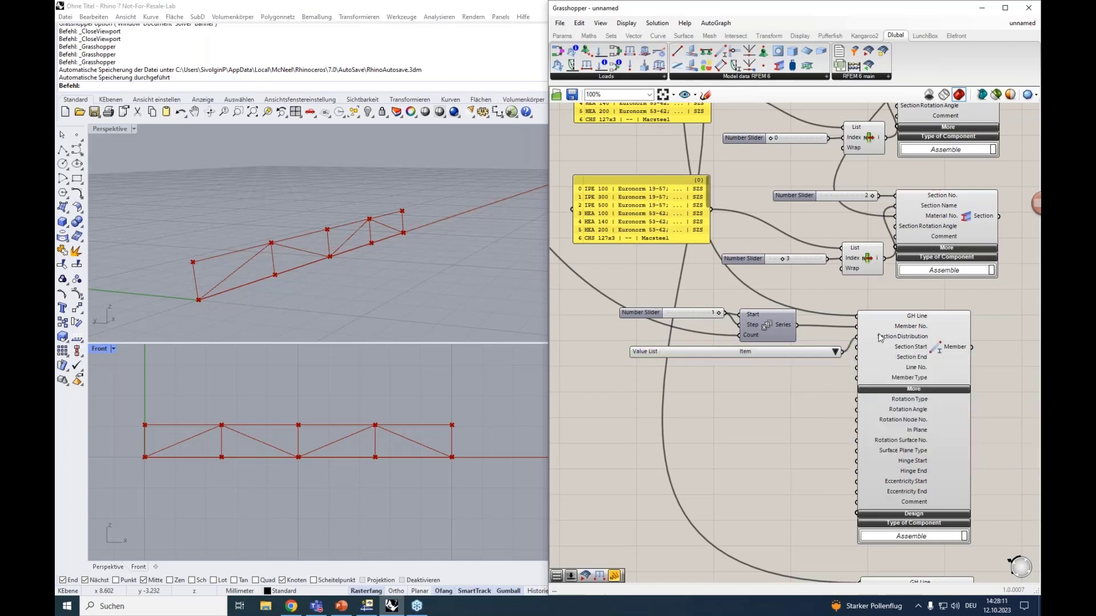
mouse_move(888, 339)
click(835, 352)
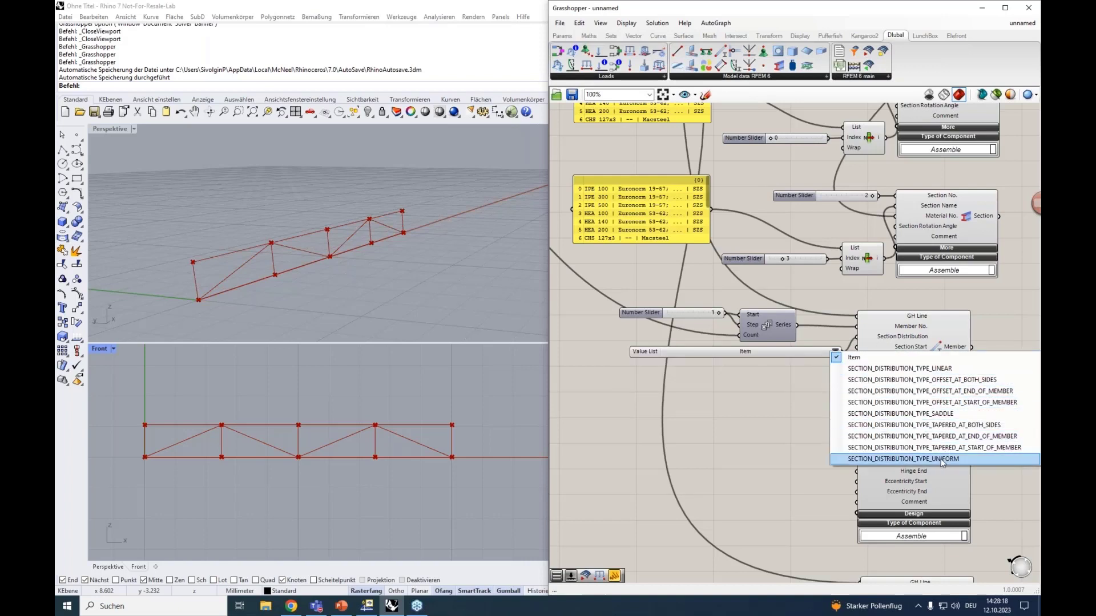
click(695, 353)
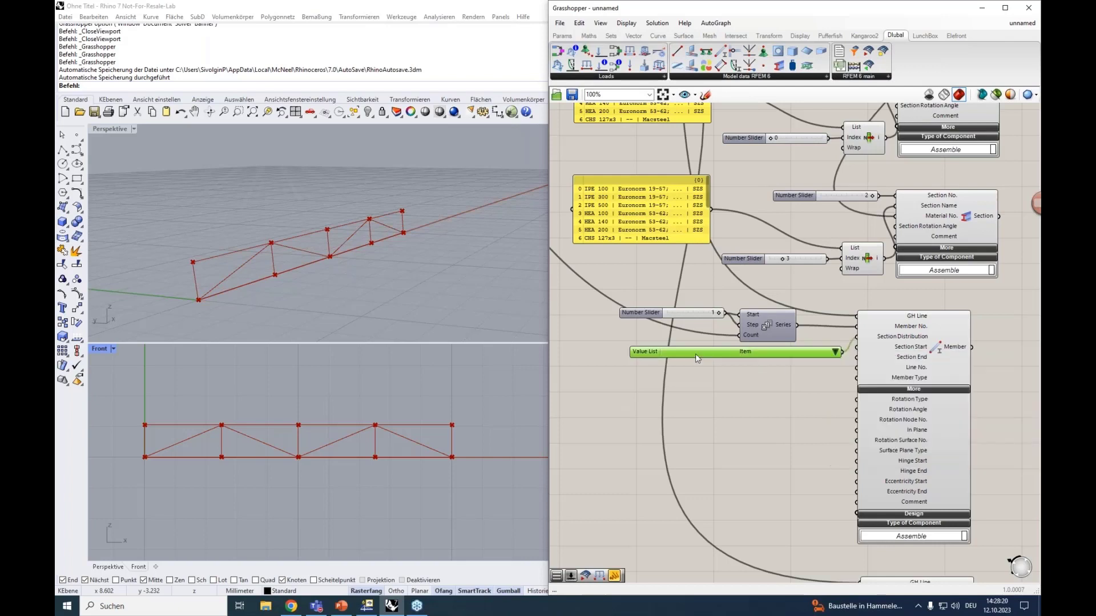
key(Delete)
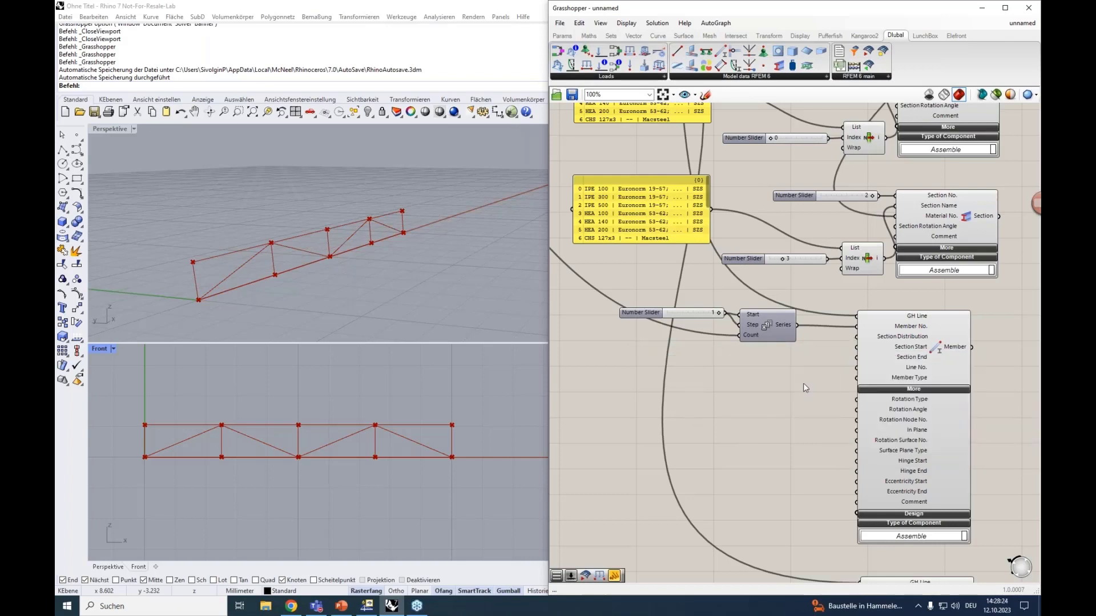
Step: Switch to RFEM and compare the New Member dialog's distribution type and section settings with the upper Member component's inputs
scroll(803, 382, up, 1)
scroll(803, 382, up, 1)
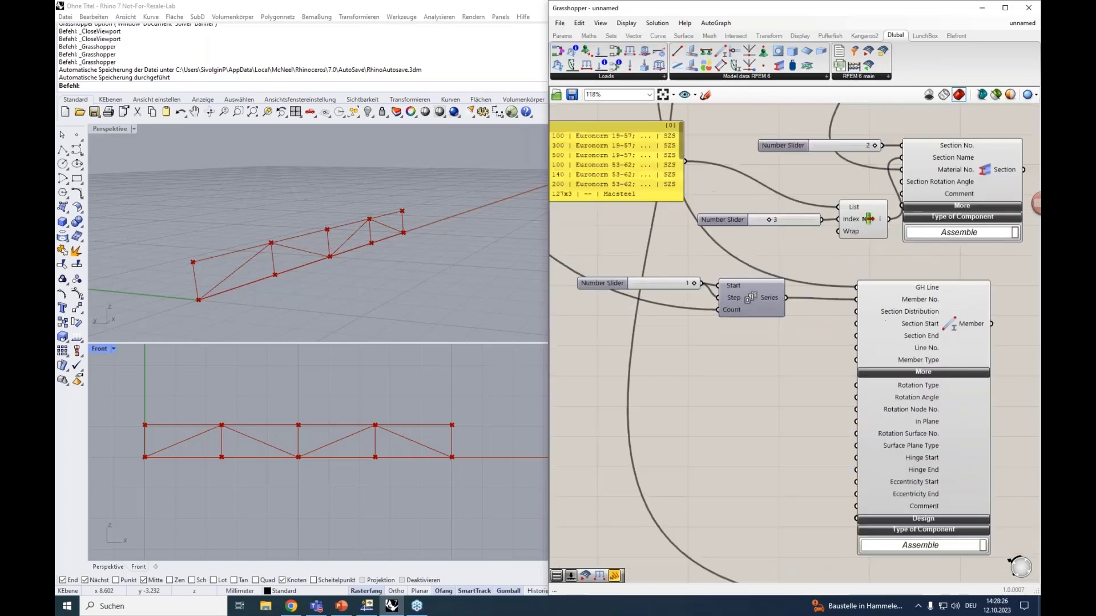
scroll(796, 364, up, 2)
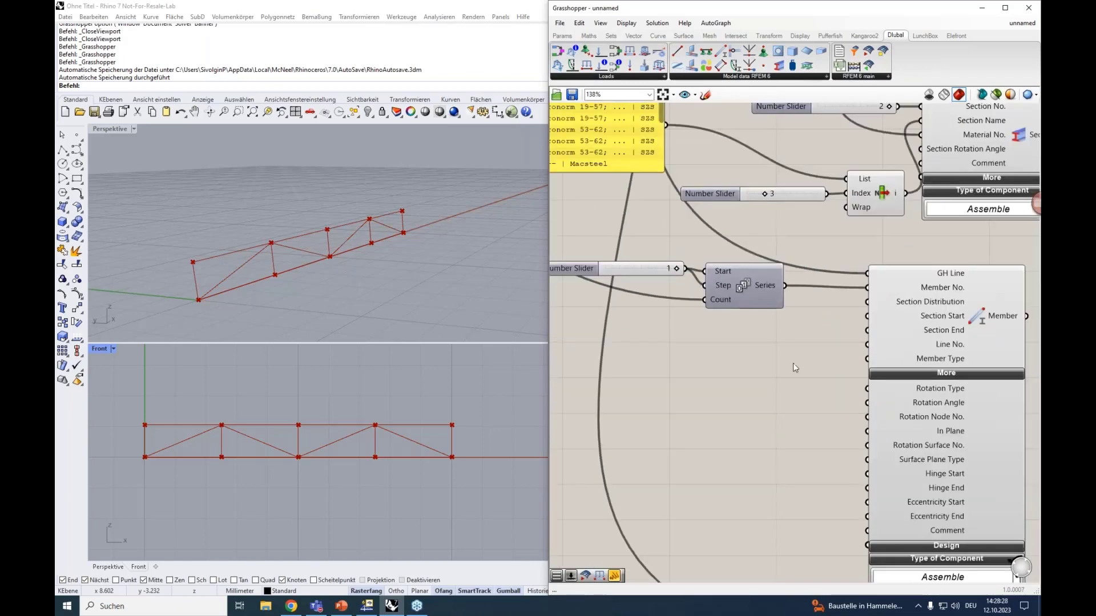
right_drag(793, 364, 783, 365)
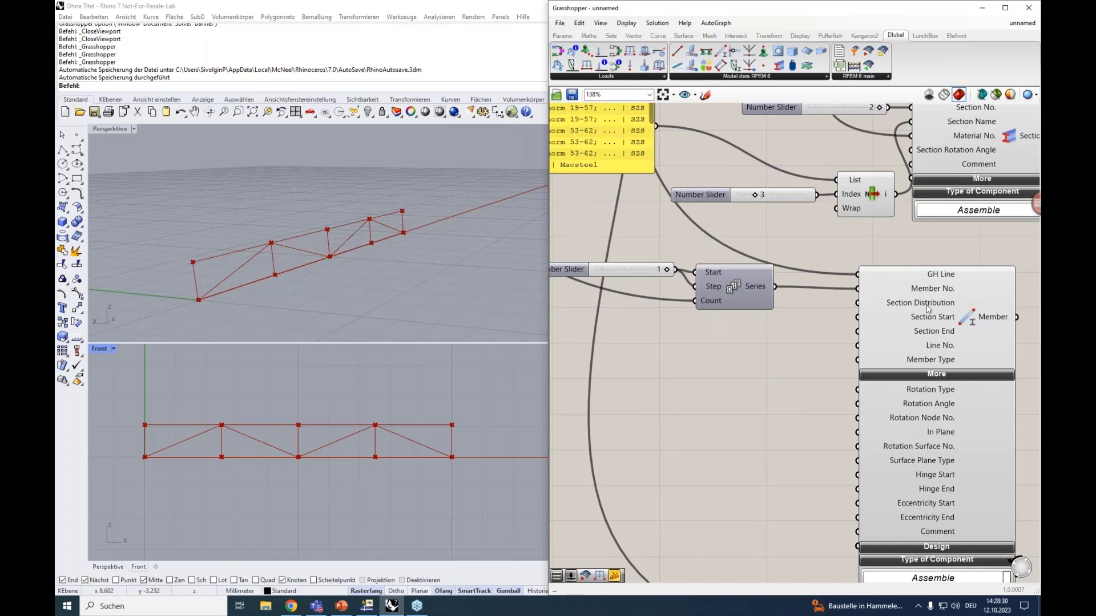
click(367, 606)
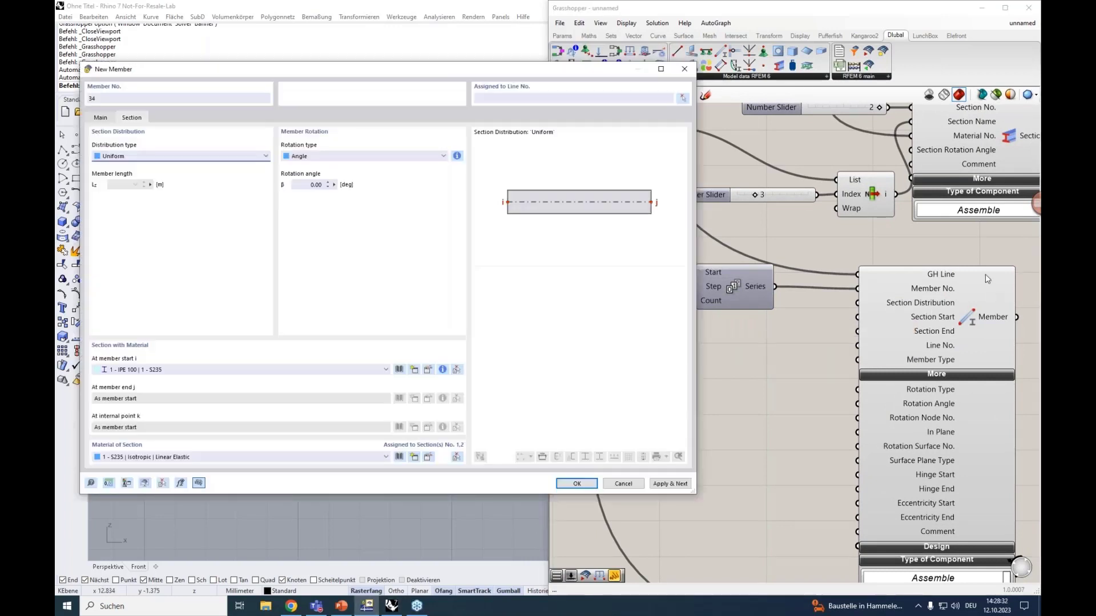
mouse_move(910, 308)
click(155, 155)
click(154, 157)
mouse_move(927, 321)
mouse_move(943, 394)
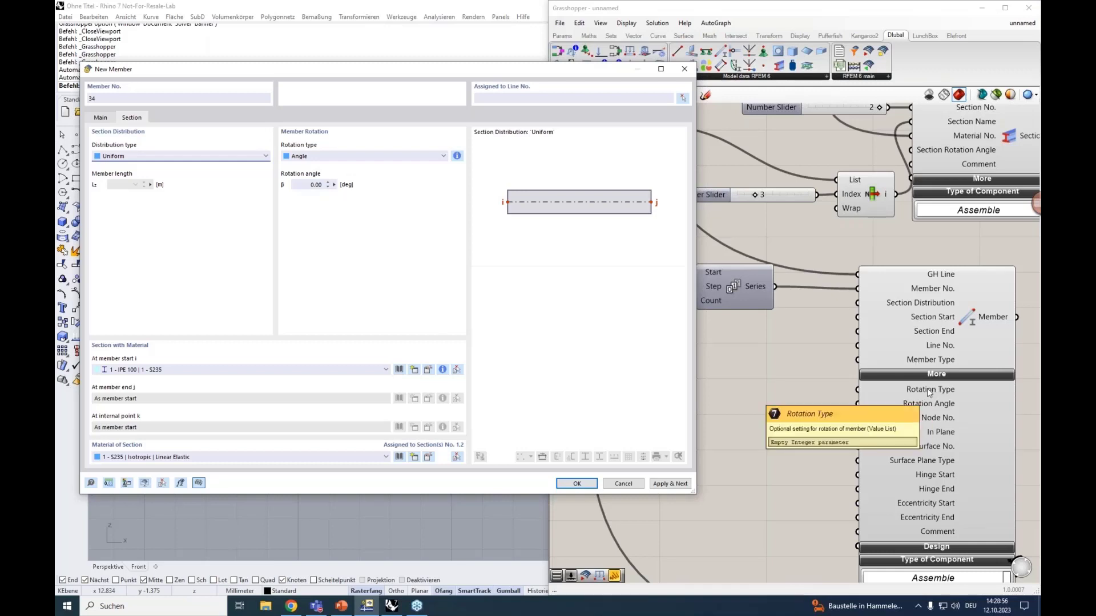
Step: Examine the New Member dialog's rotation types alongside the Member component's rotation inputs
click(100, 119)
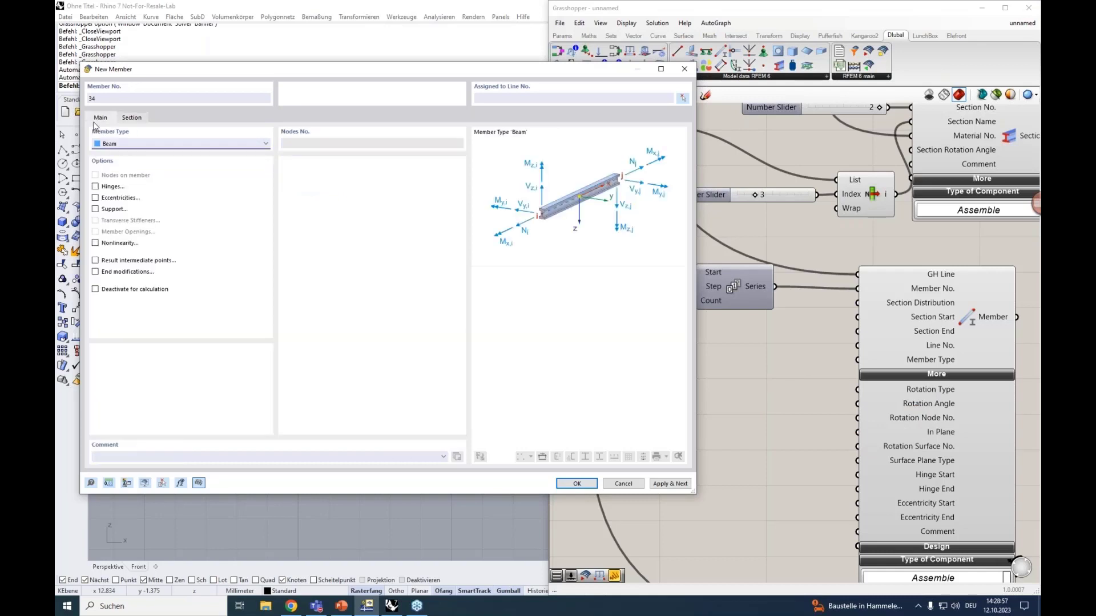
click(132, 118)
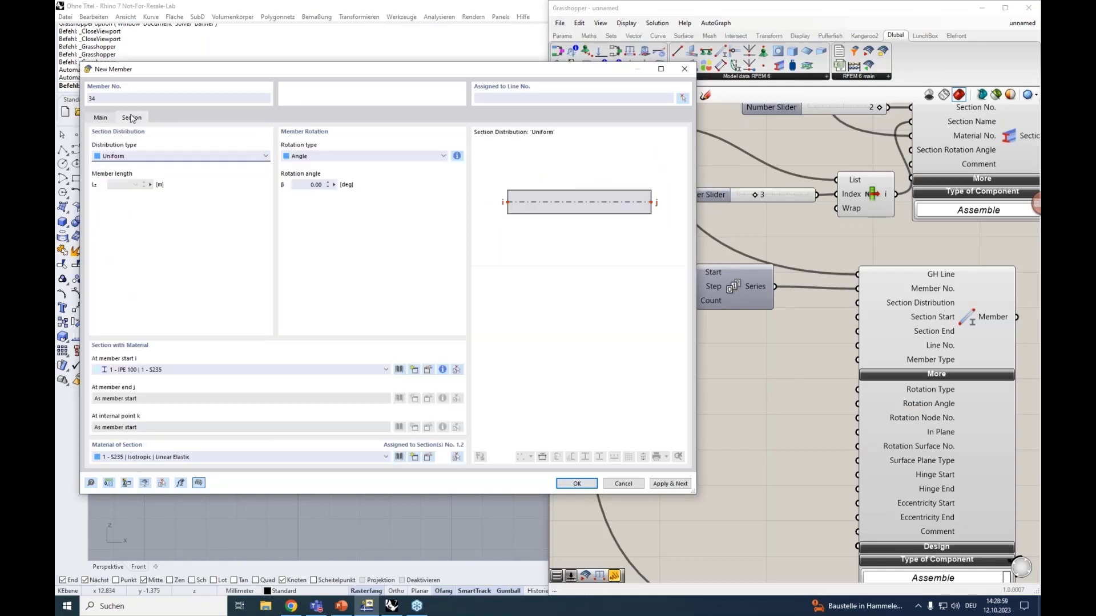
click(310, 156)
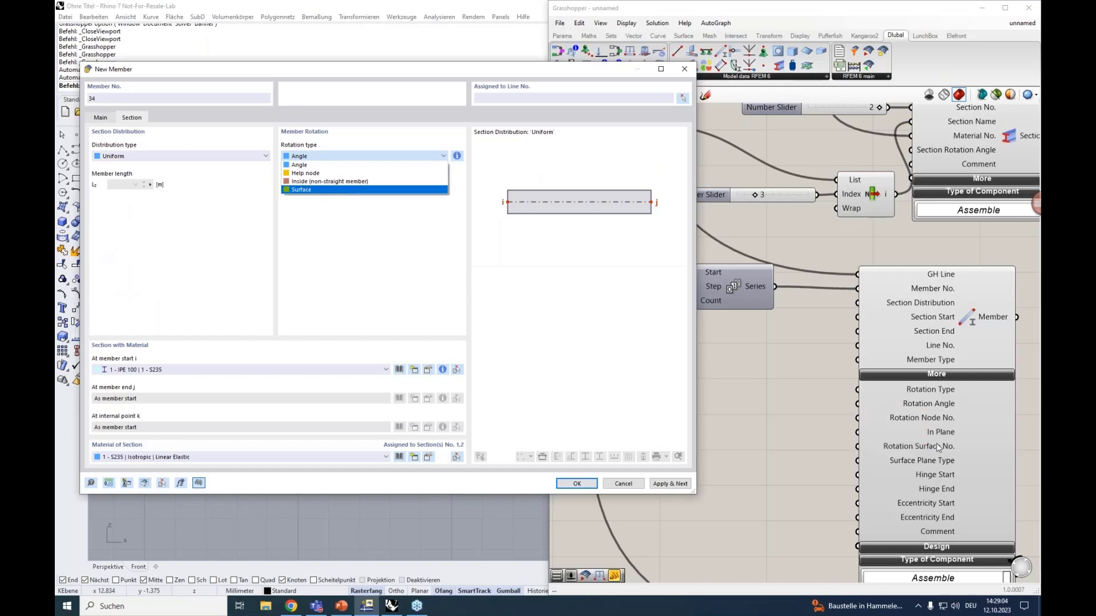
Step: Enable Hinges and Eccentricities in the New Member dialog, look through their settings, and close the dialog without applying
mouse_move(931, 406)
click(100, 117)
click(113, 188)
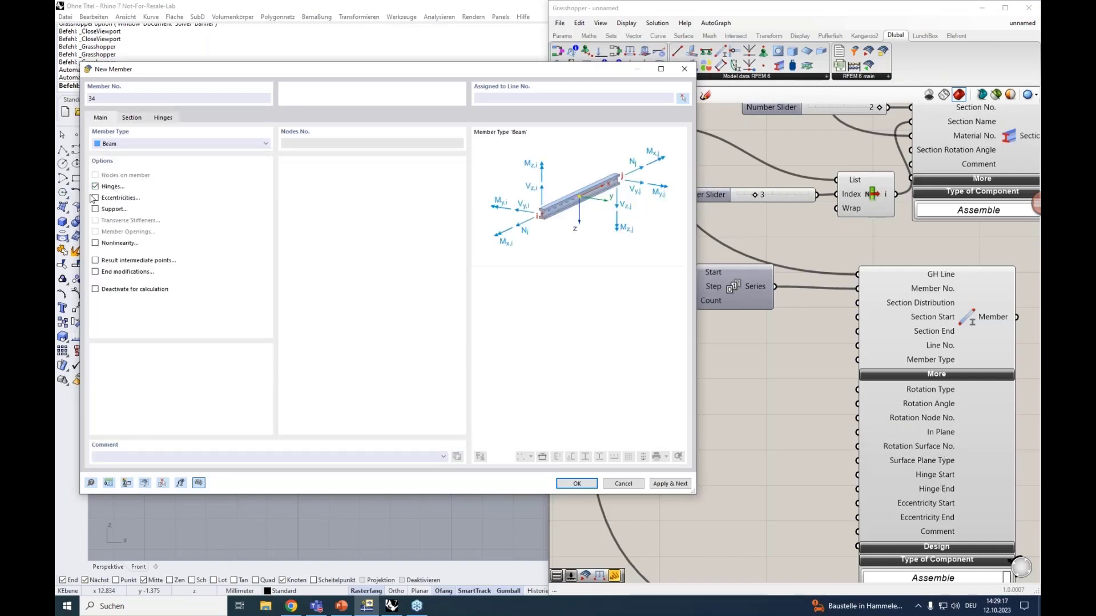
click(95, 198)
click(134, 119)
click(155, 119)
click(100, 119)
click(683, 69)
Step: Connect the output of the Section component numbered 1 to the upper Member's Section Start input in Grasshopper
right_drag(915, 322, 831, 355)
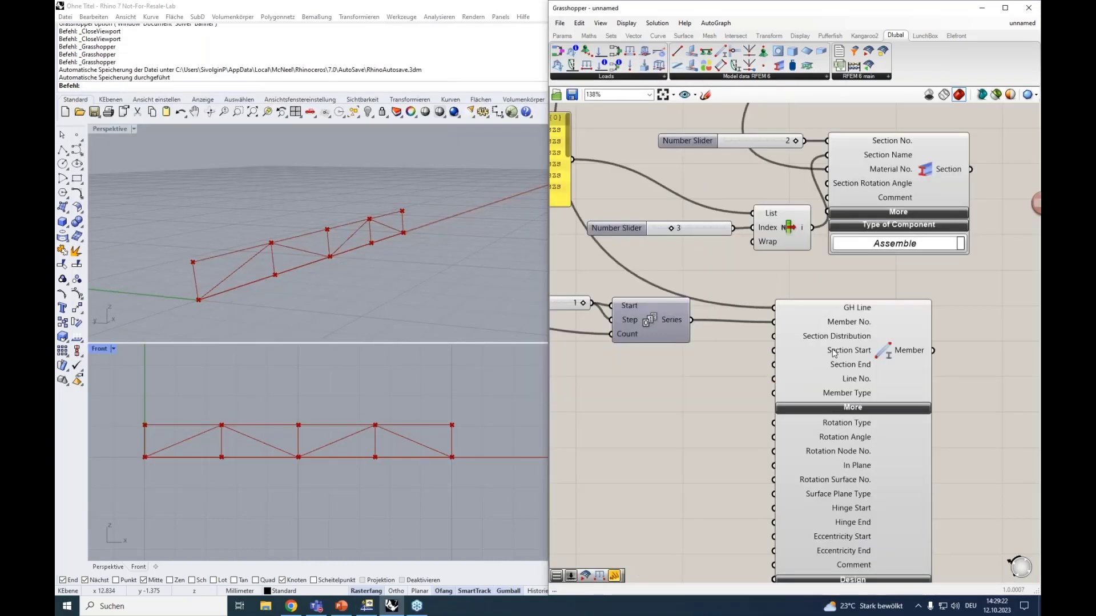
scroll(833, 352, down, 2)
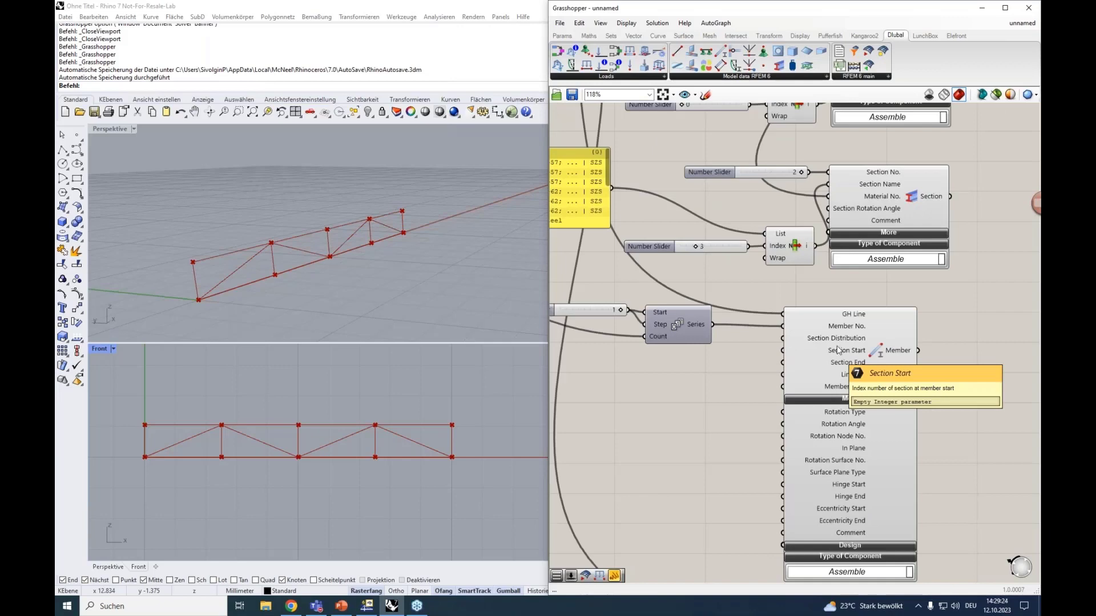
scroll(863, 299, down, 3)
scroll(864, 188, up, 2)
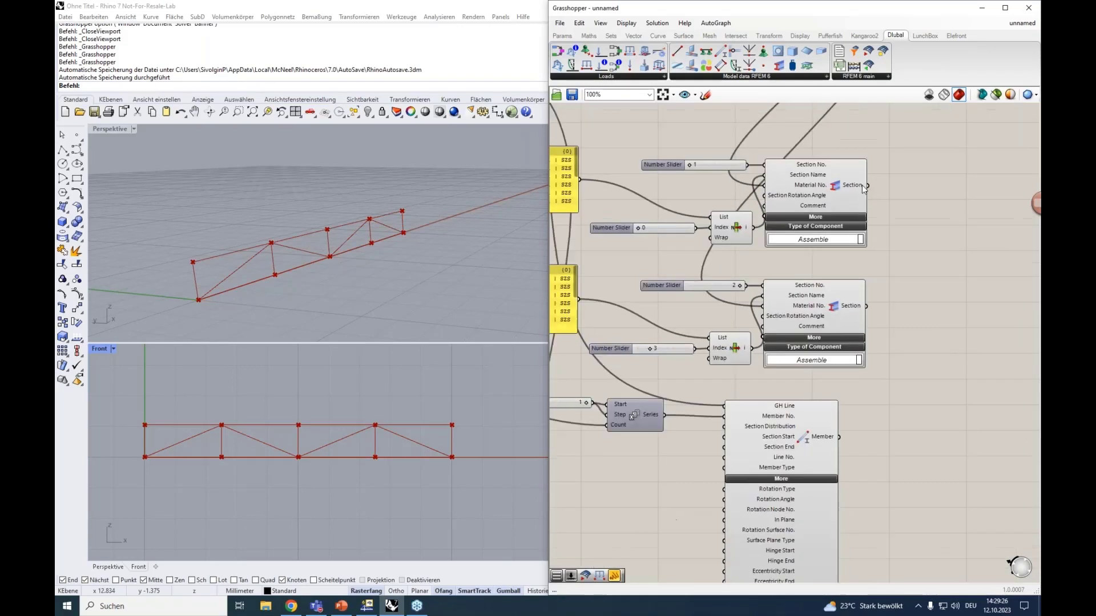
click(809, 169)
drag(867, 186, 717, 436)
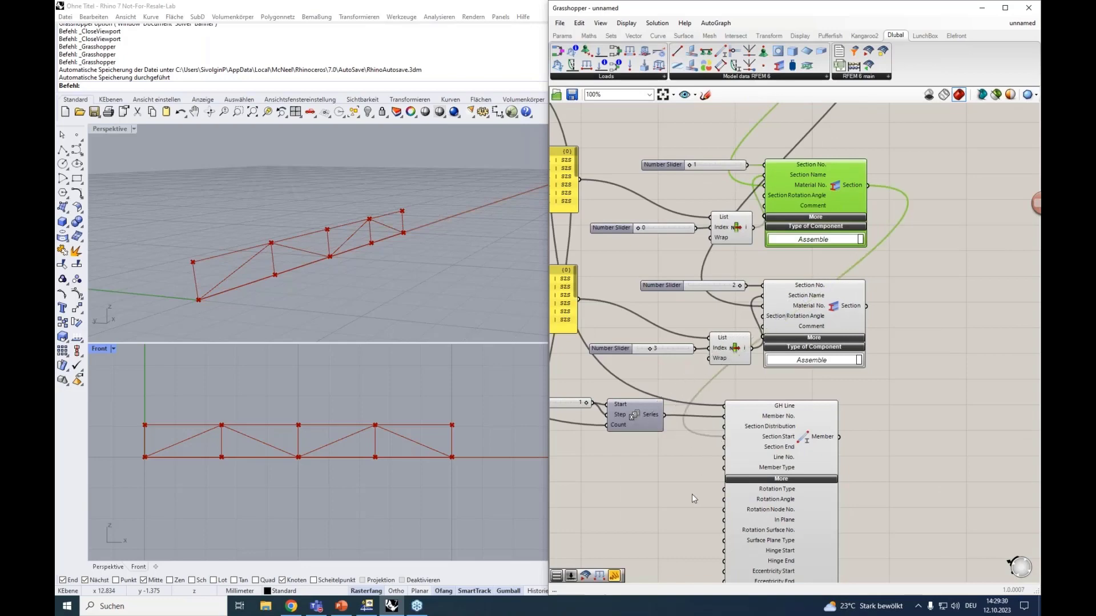
Step: Collapse the More inputs of the upper Member component and move the lower Member directly beneath it
right_drag(678, 489, 769, 350)
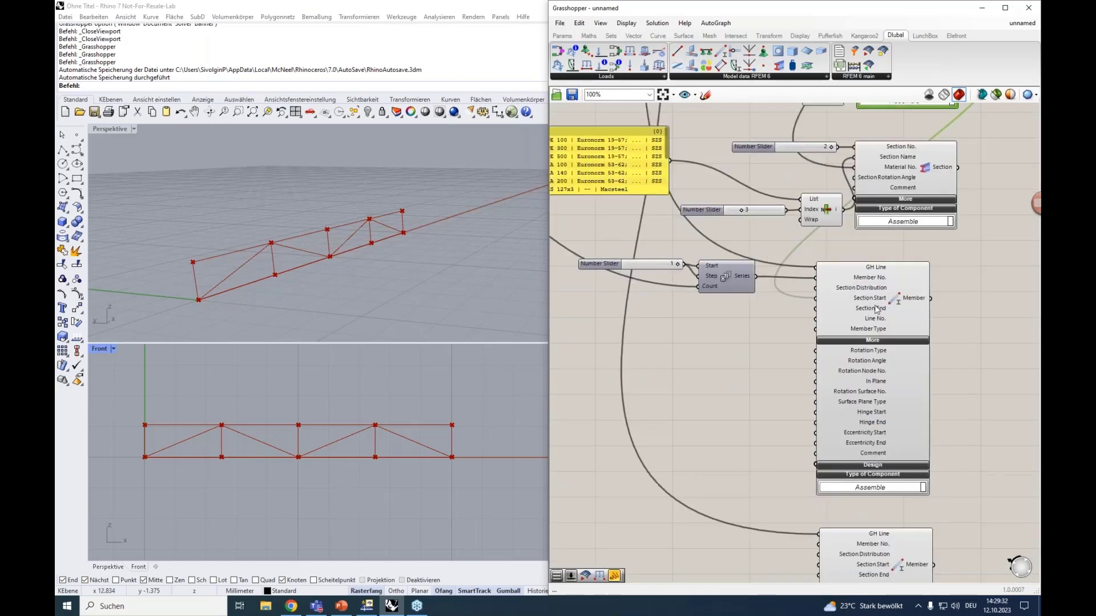
click(878, 306)
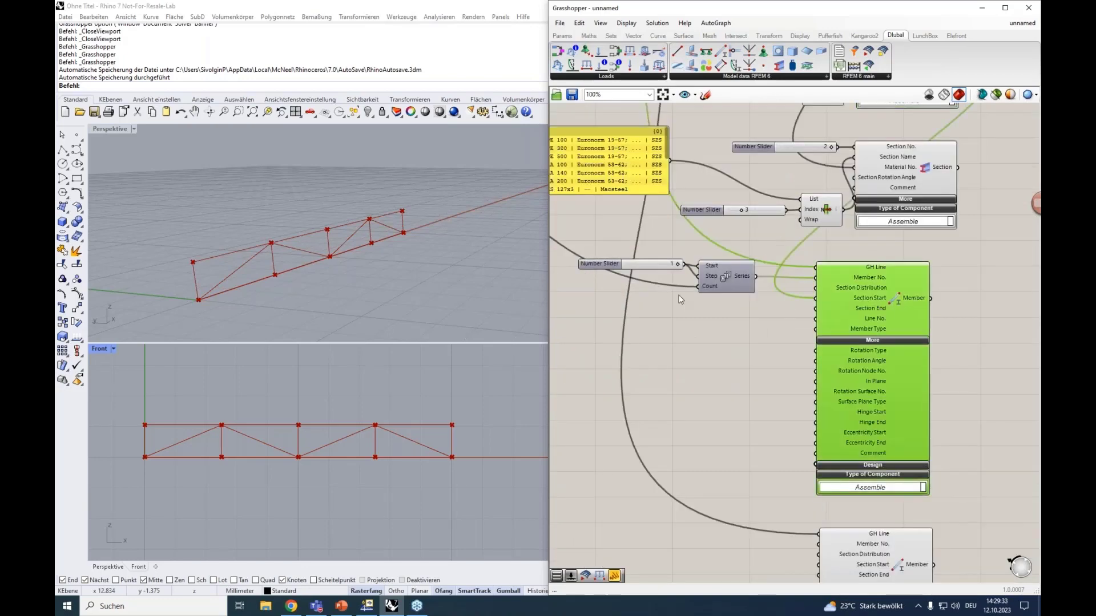
click(893, 340)
right_drag(759, 364, 778, 326)
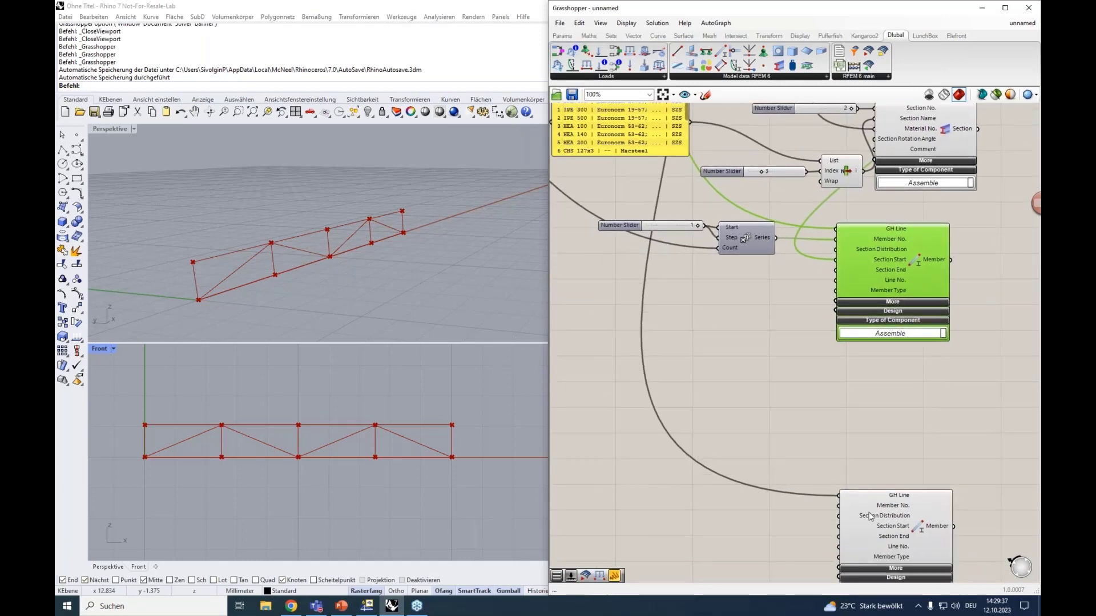
drag(885, 529, 890, 398)
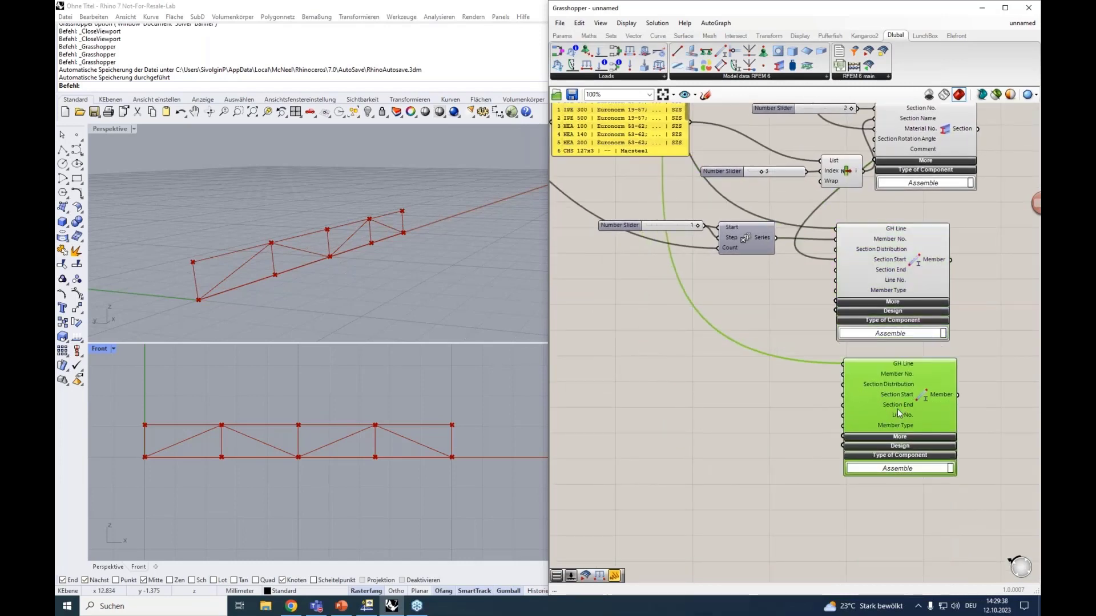
Step: Connect the output of the Section component numbered 1 to the lower Member's Section Start input
mouse_move(867, 366)
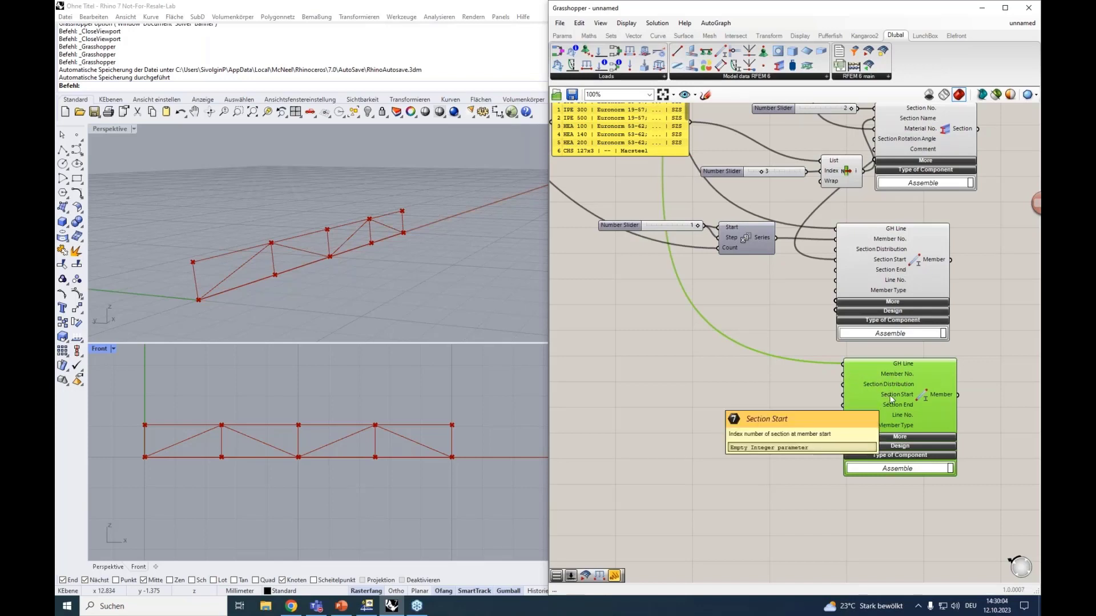
scroll(978, 280, down, 3)
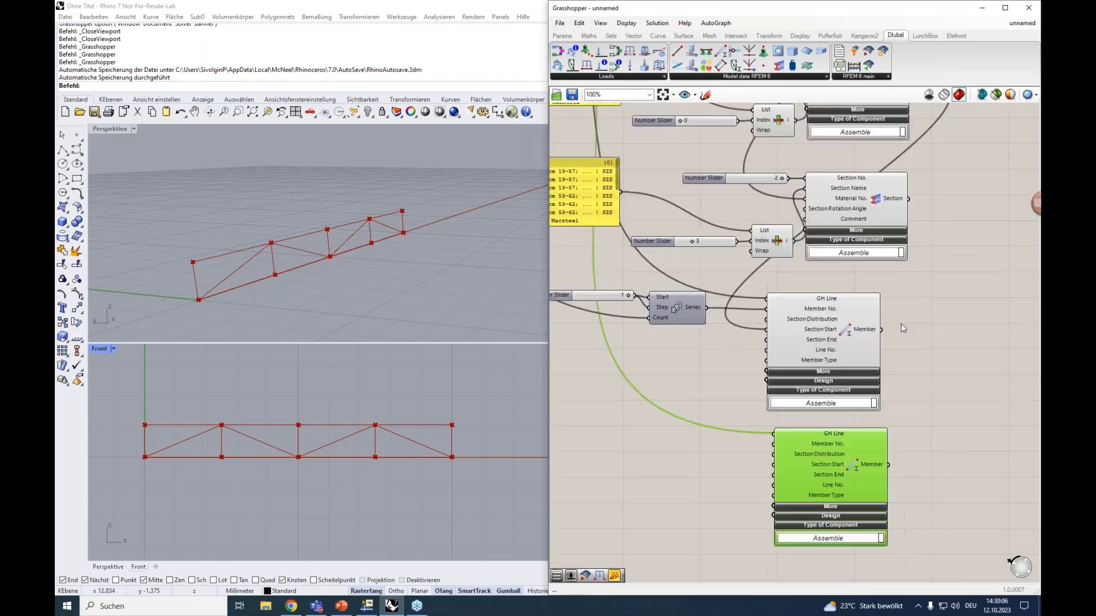
drag(908, 149, 806, 425)
right_drag(758, 471, 767, 382)
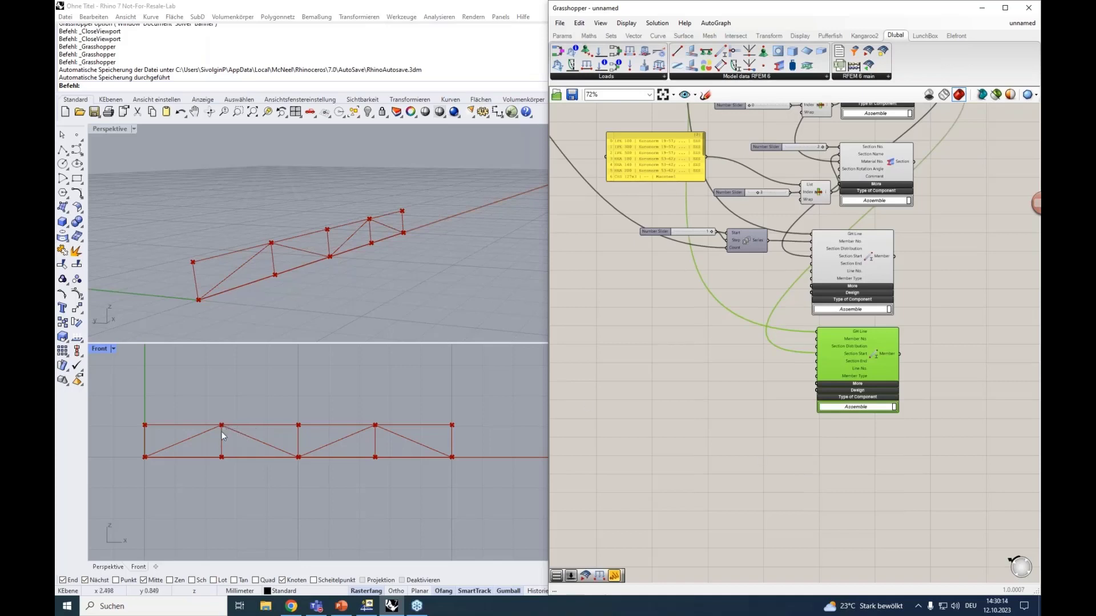
Step: Add a third Dlubal Member component below the two existing Member components
double_click(826, 465)
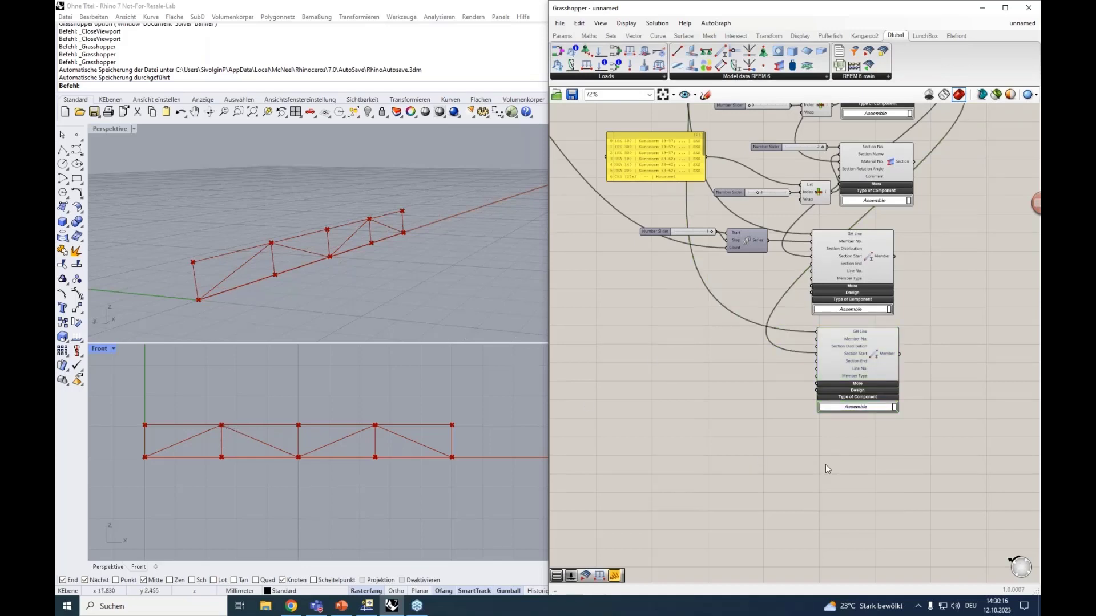
text(memb)
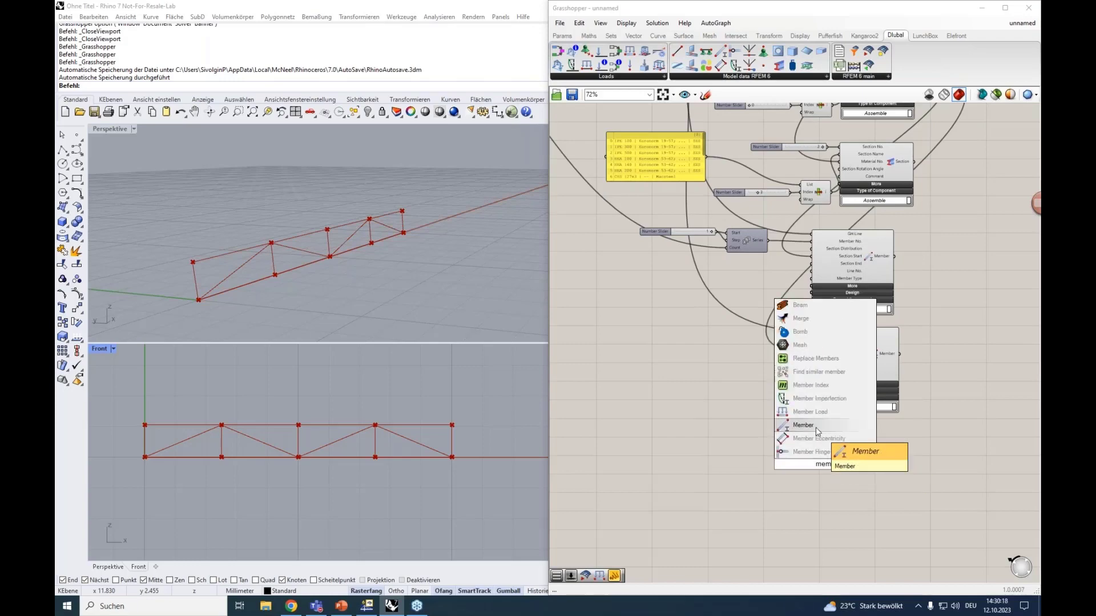
click(816, 426)
Step: Connect the brace lines curve parameter to the third Member component's GH Line input
right_drag(719, 422, 871, 531)
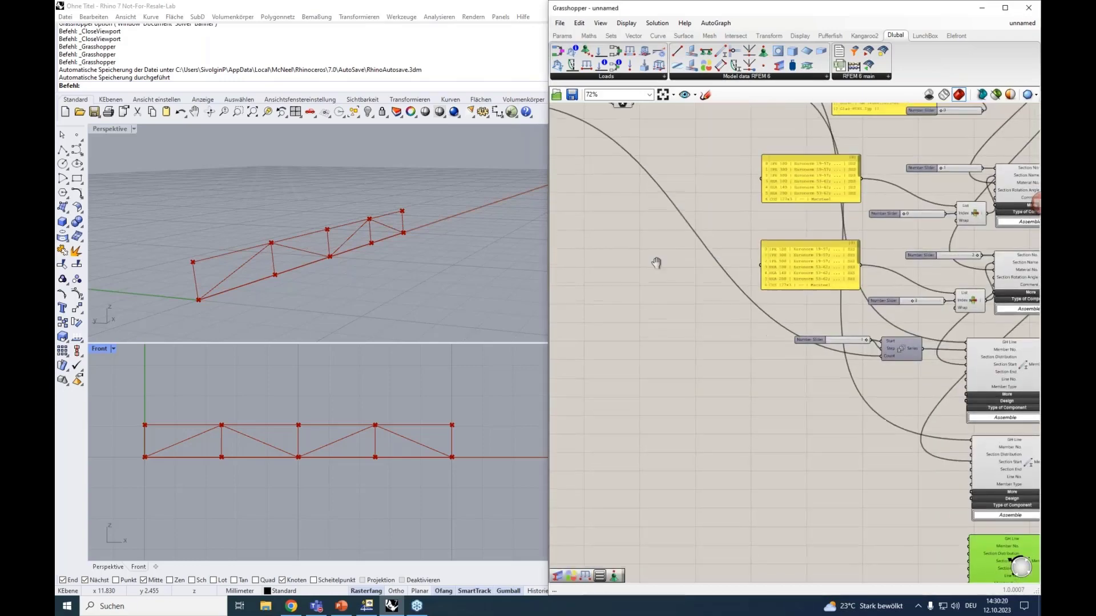
right_drag(655, 262, 687, 383)
click(659, 183)
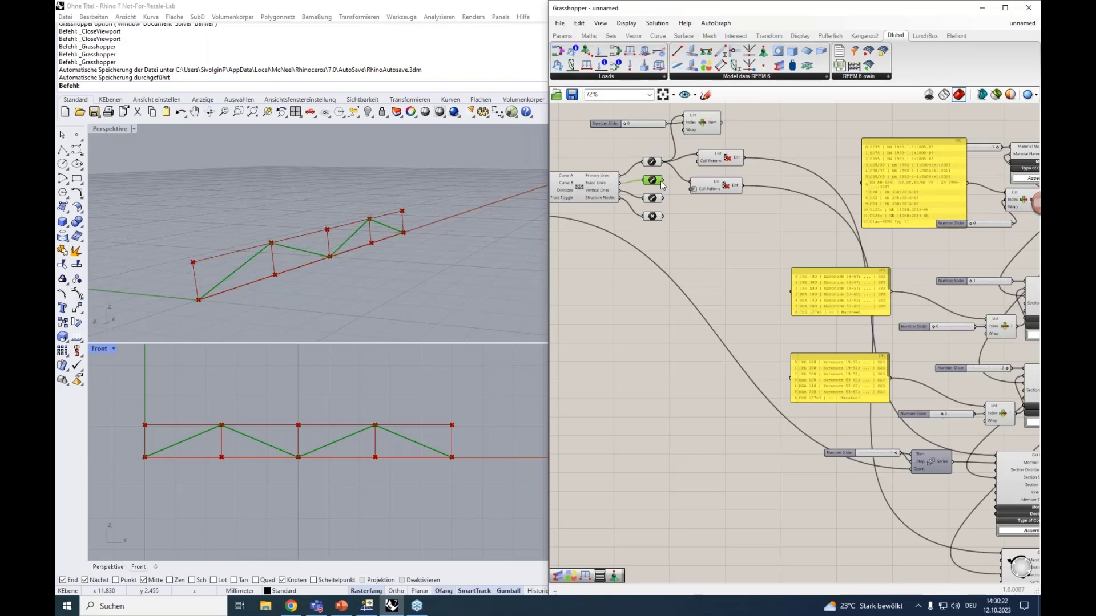
drag(661, 182, 925, 537)
right_drag(641, 287, 735, 420)
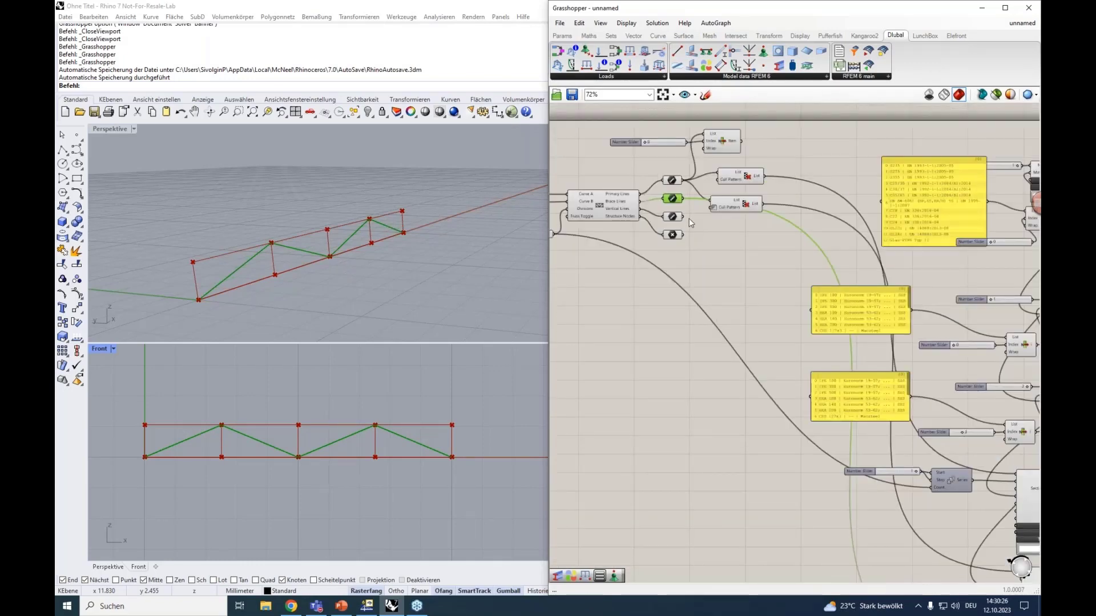
Step: Connect the vertical lines curve parameter to the second Member component's GH Line input and select the parameter to check its wire
drag(697, 262, 727, 539)
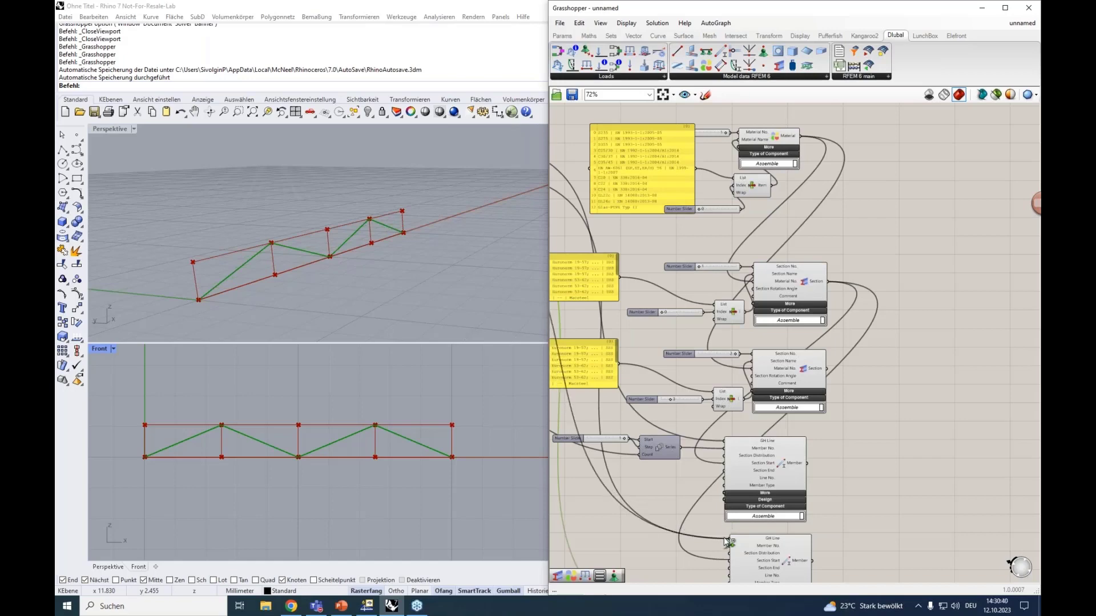
scroll(648, 512, down, 4)
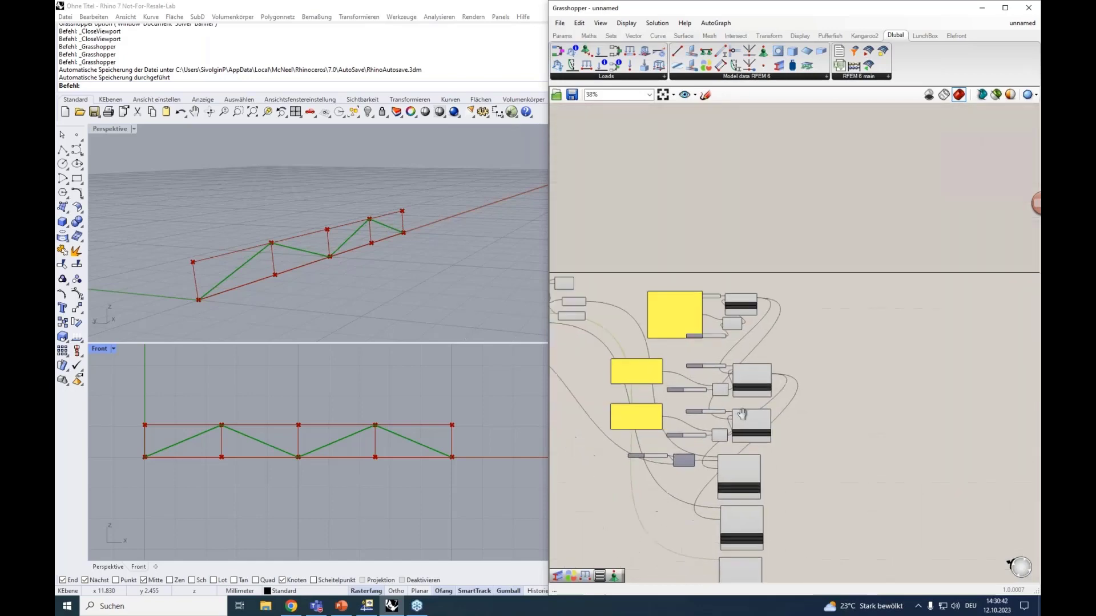
right_drag(744, 413, 969, 343)
scroll(782, 247, up, 3)
scroll(782, 246, up, 1)
click(755, 289)
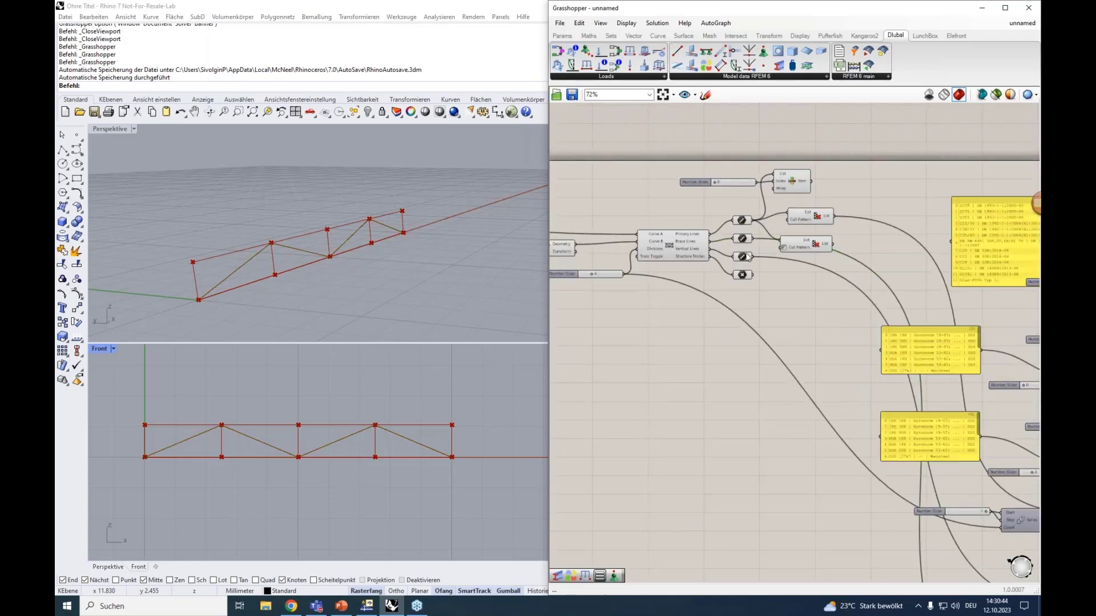
click(744, 254)
right_drag(783, 368, 573, 201)
right_drag(787, 461, 691, 398)
scroll(737, 436, up, 3)
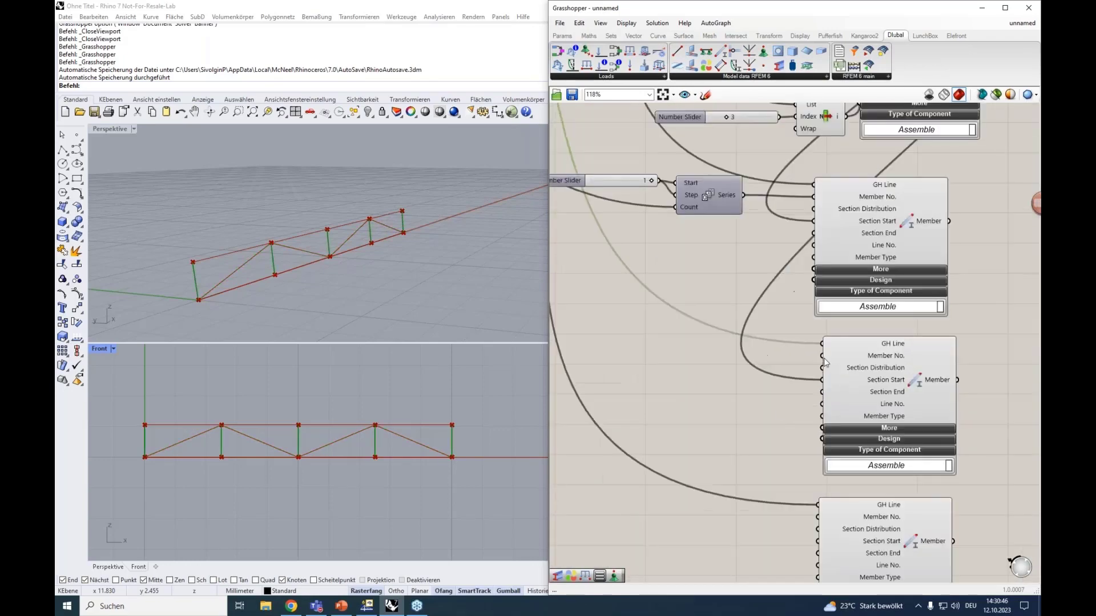
scroll(736, 442, down, 1)
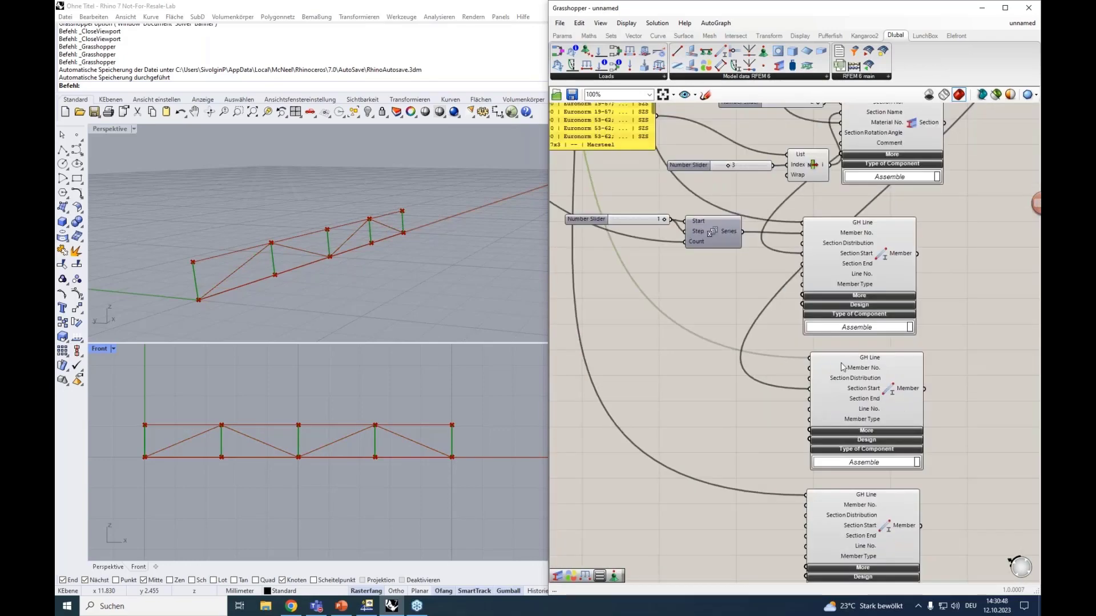
Step: Examine which Section component feeds the Section Start inputs of the first and second Member components
right_drag(776, 410, 698, 453)
click(855, 174)
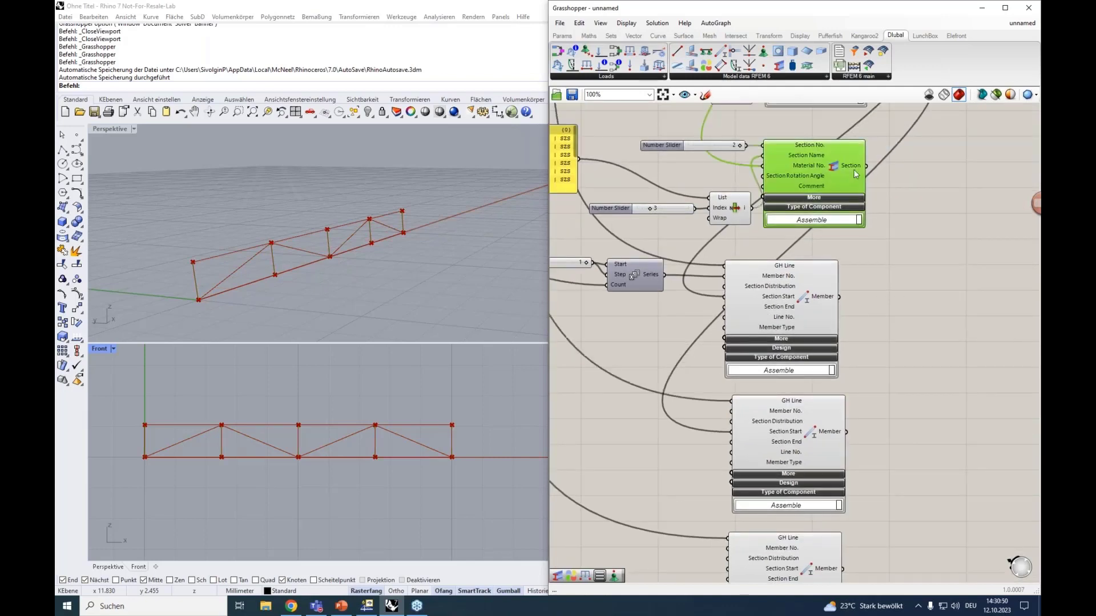
drag(866, 166, 723, 434)
click(779, 432)
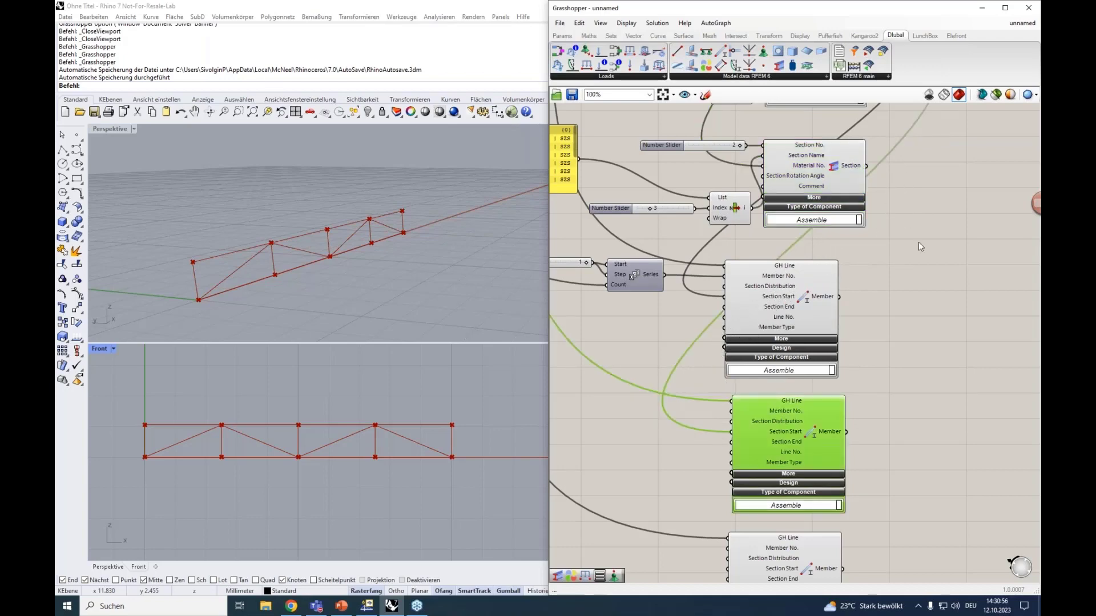
right_drag(911, 257, 890, 186)
click(772, 229)
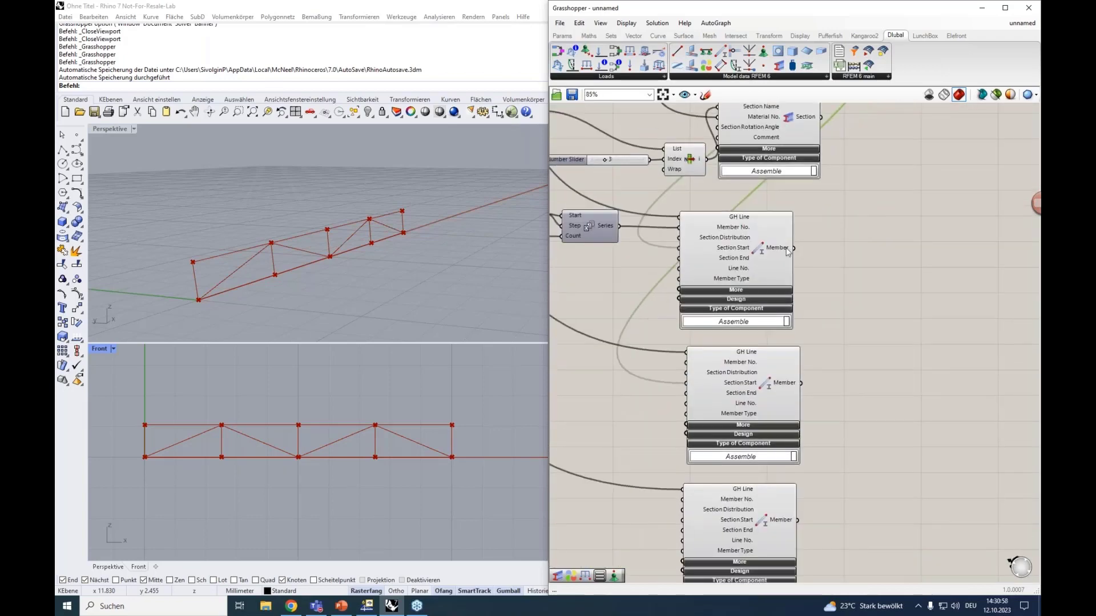
scroll(785, 247, down, 3)
scroll(800, 123, up, 3)
click(758, 330)
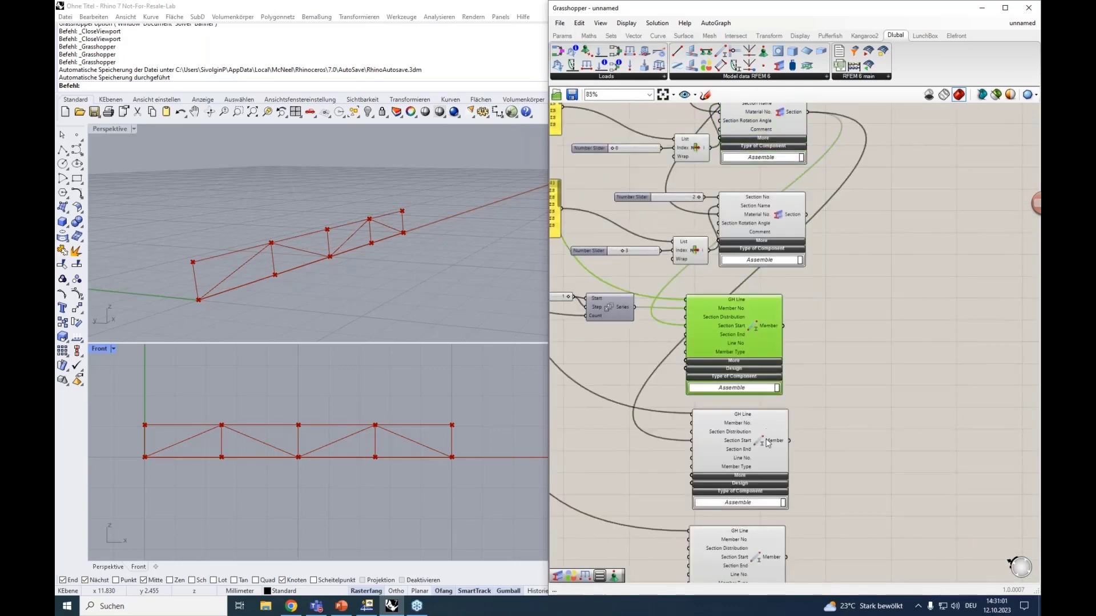
click(763, 443)
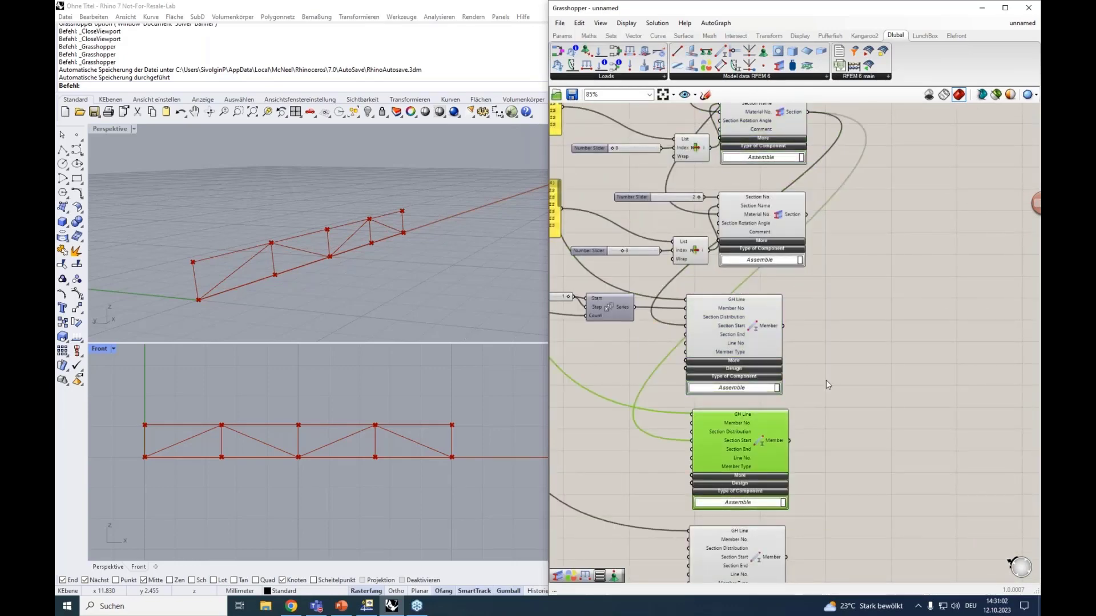
Step: Connect the Section component numbered 2 to the third Member's Section Start input and align that Member beneath the second one
scroll(826, 380, down, 2)
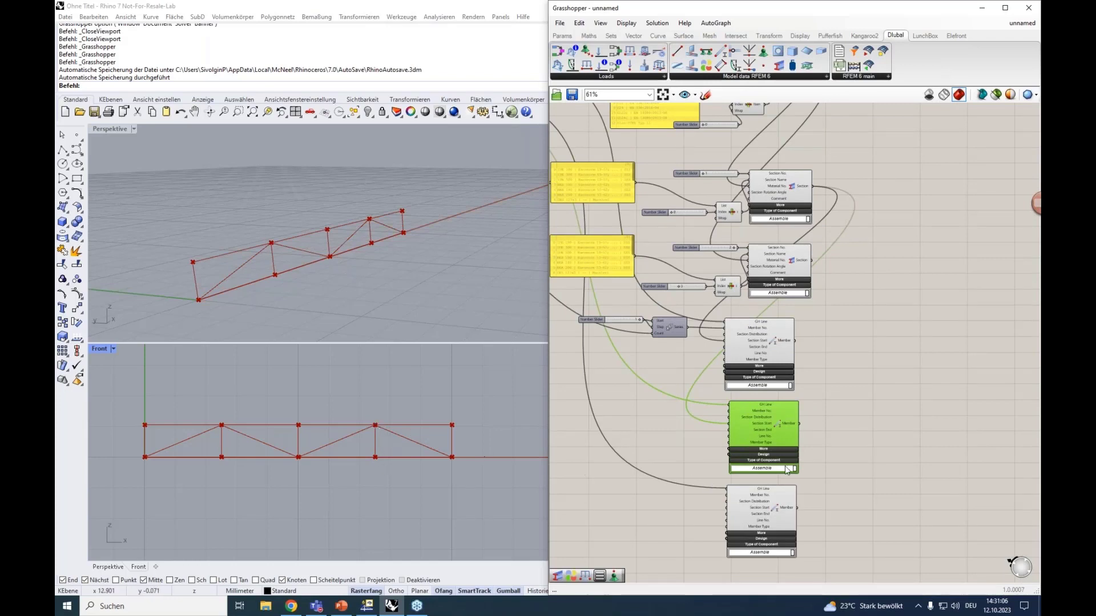
drag(812, 260, 730, 510)
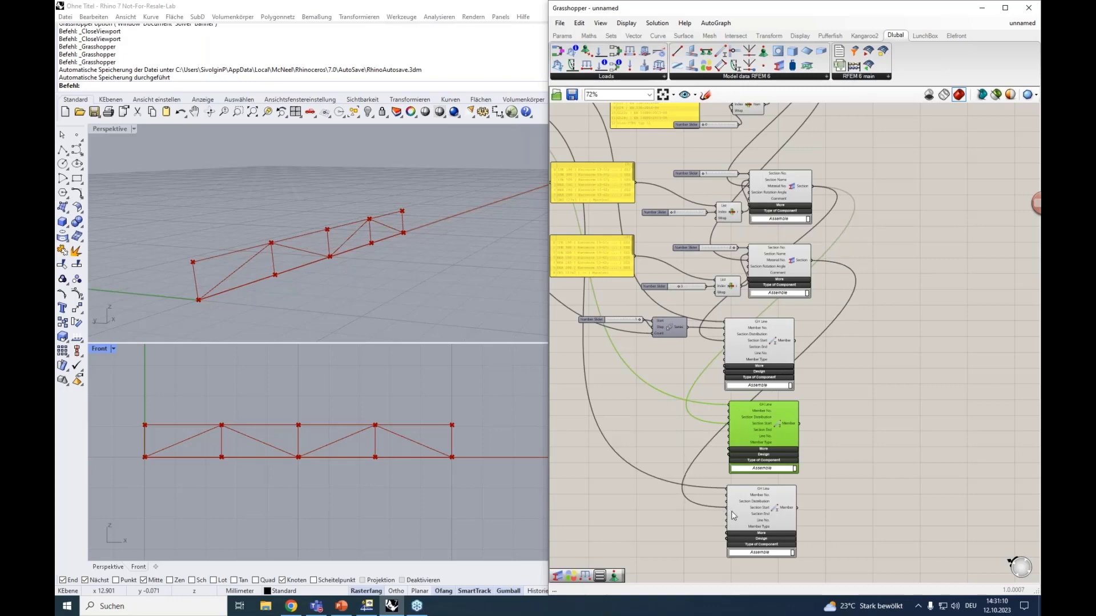
scroll(730, 511, up, 5)
right_drag(1029, 410, 984, 312)
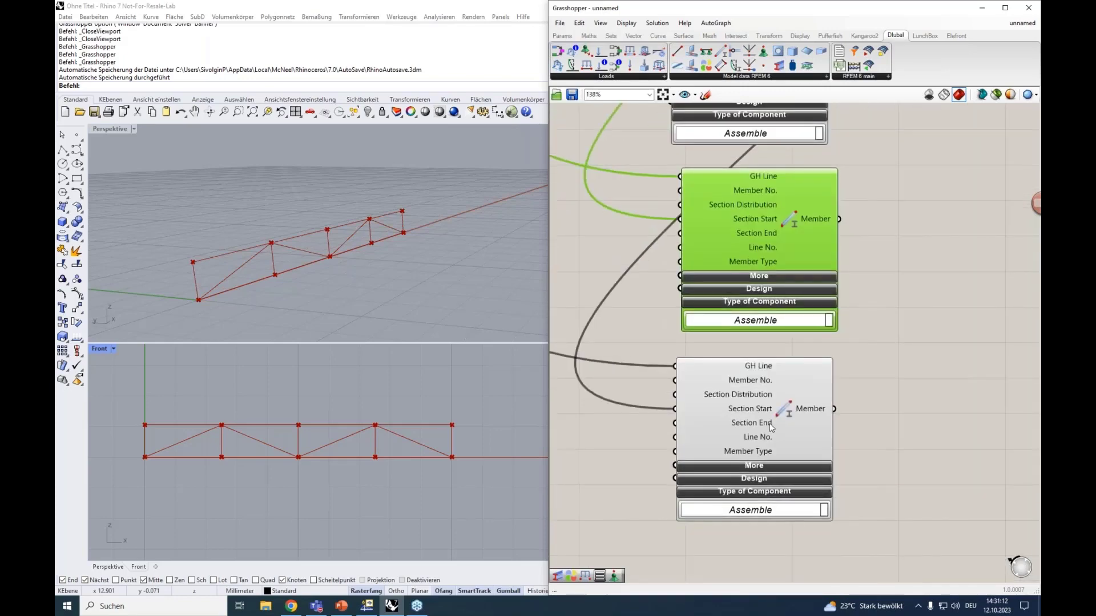
drag(770, 423, 779, 419)
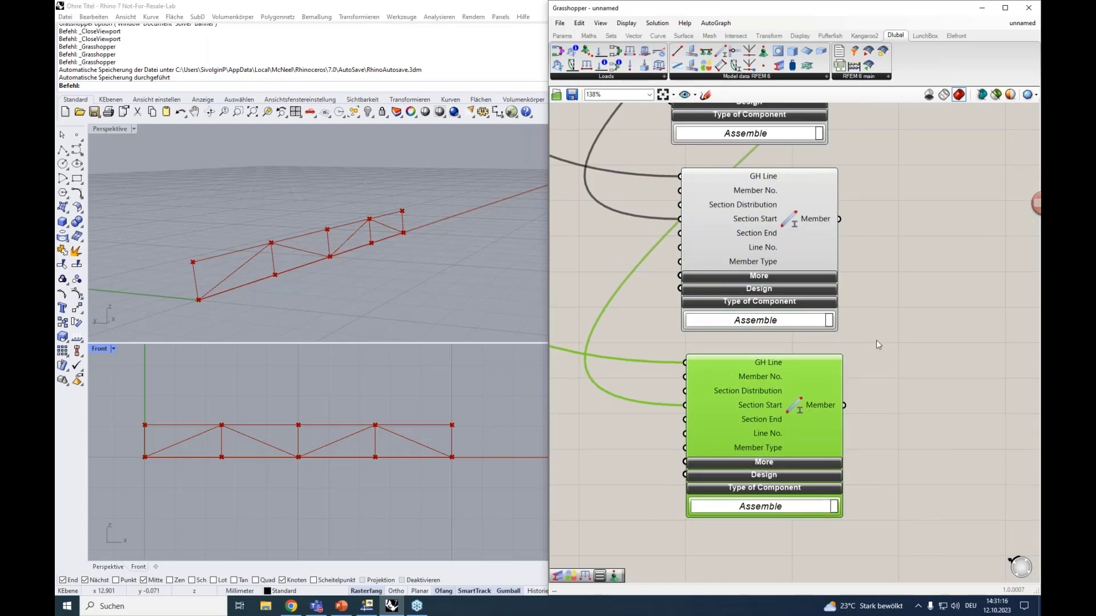
Step: Shift all three Member components together slightly sideways so they sit beneath the Section components
scroll(877, 337, down, 5)
scroll(866, 332, down, 2)
scroll(881, 453, up, 2)
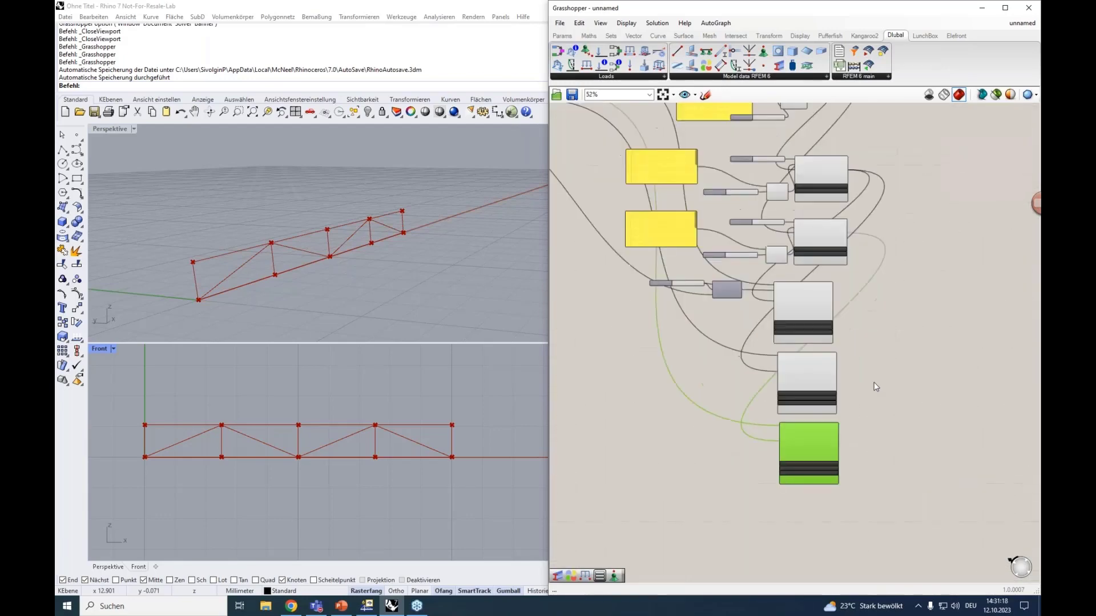
drag(867, 490, 783, 313)
click(907, 274)
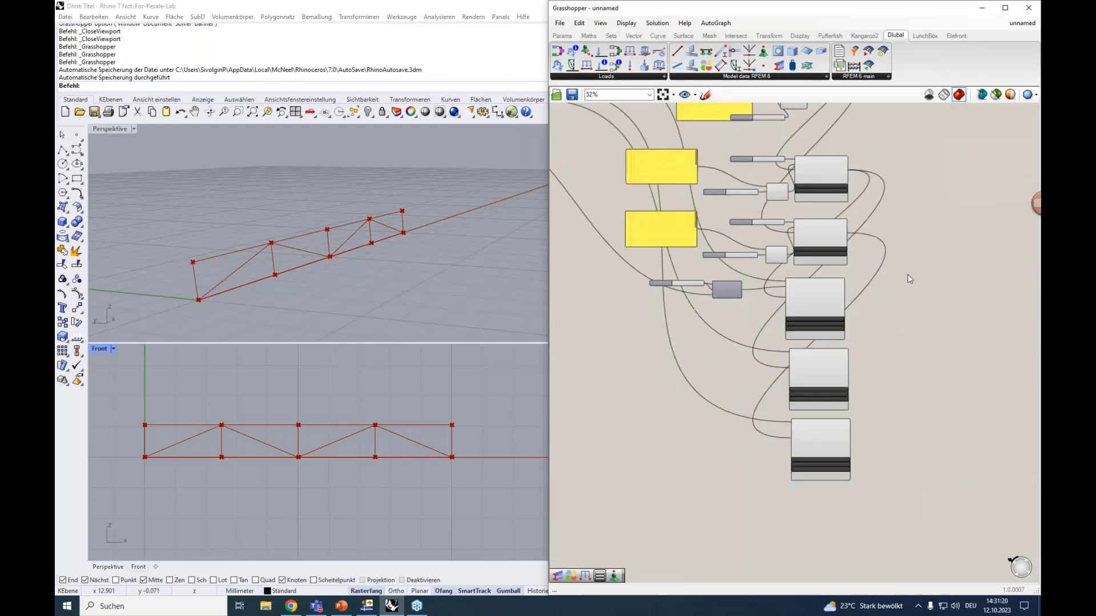
Step: Add a Dlubal Nodal Support component beside the Material component
scroll(929, 186, up, 2)
scroll(929, 186, up, 2)
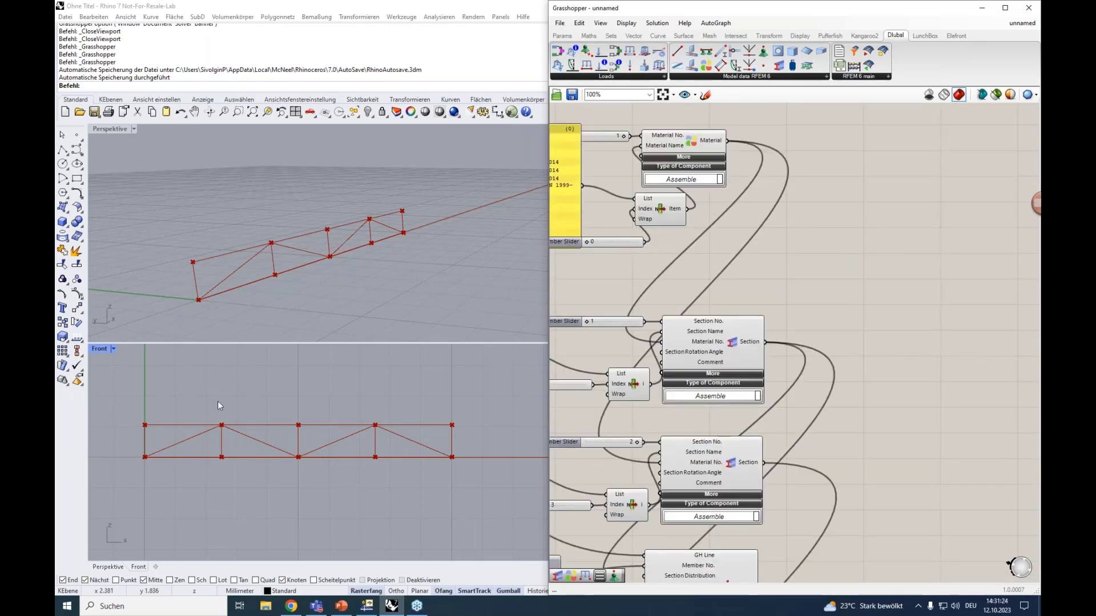
click(774, 77)
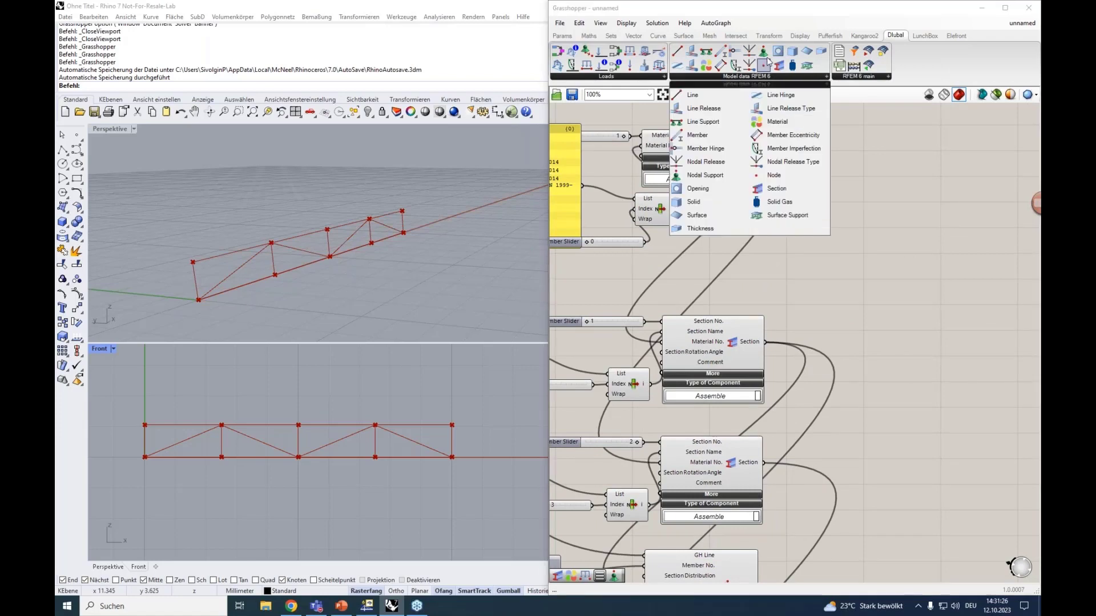
drag(764, 52, 858, 224)
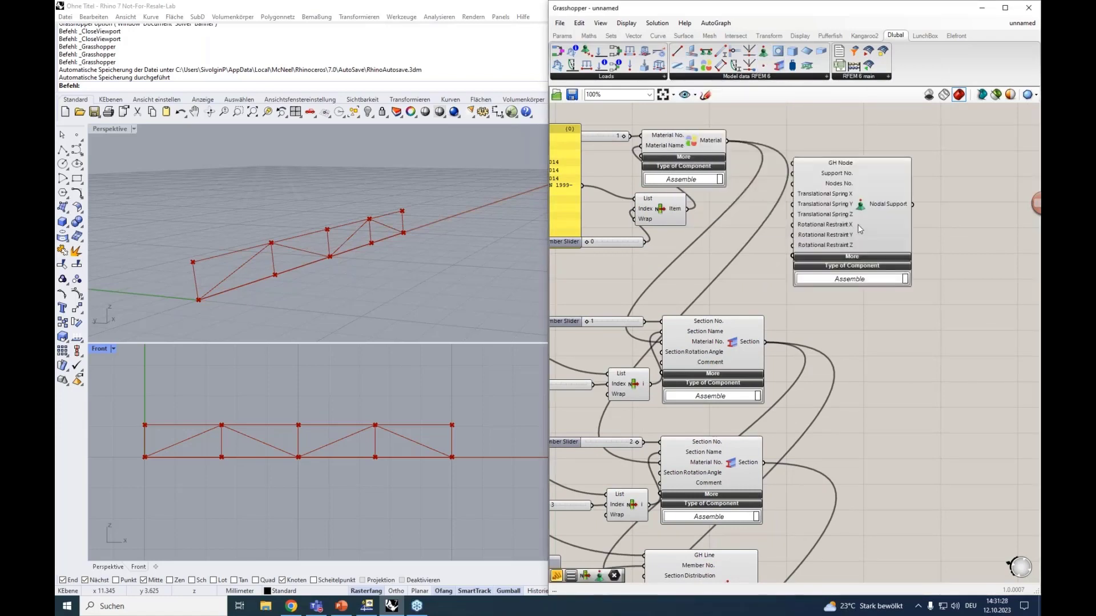
click(753, 79)
Step: Examine which point components define the two end nodes of the truss's bottom chord
scroll(837, 290, down, 2)
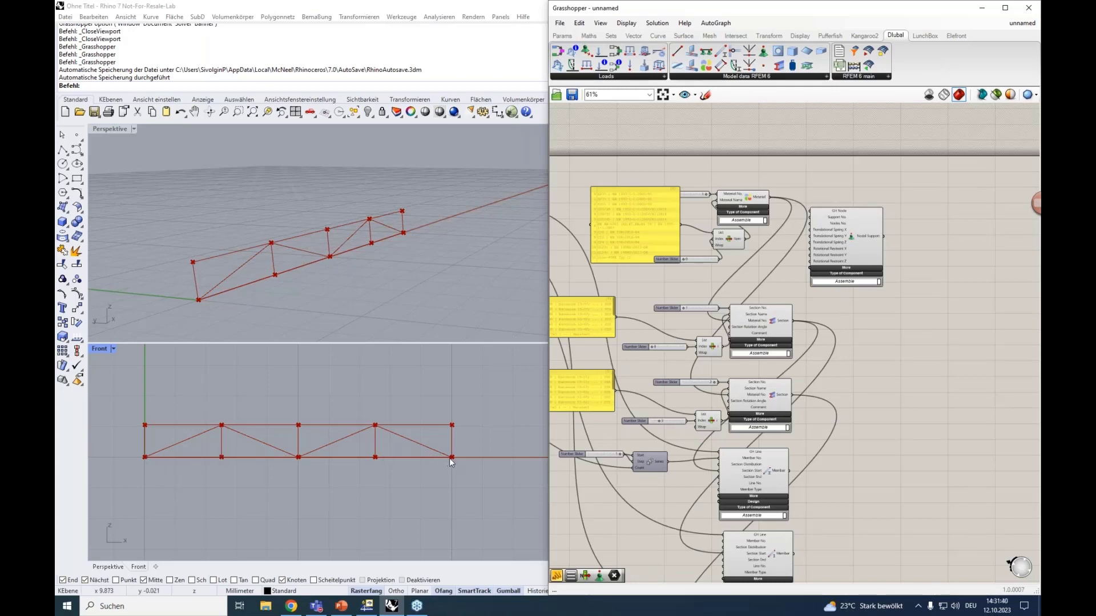
scroll(861, 306, down, 1)
scroll(862, 306, down, 2)
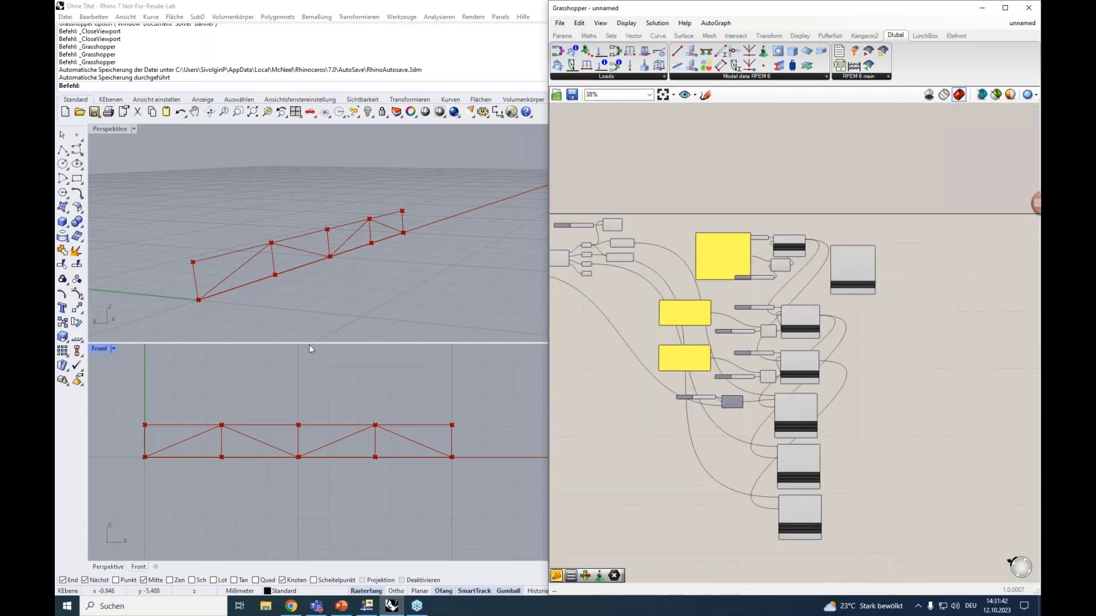
right_drag(657, 400, 854, 390)
scroll(587, 287, up, 4)
right_drag(607, 292, 711, 366)
scroll(711, 366, up, 2)
click(707, 243)
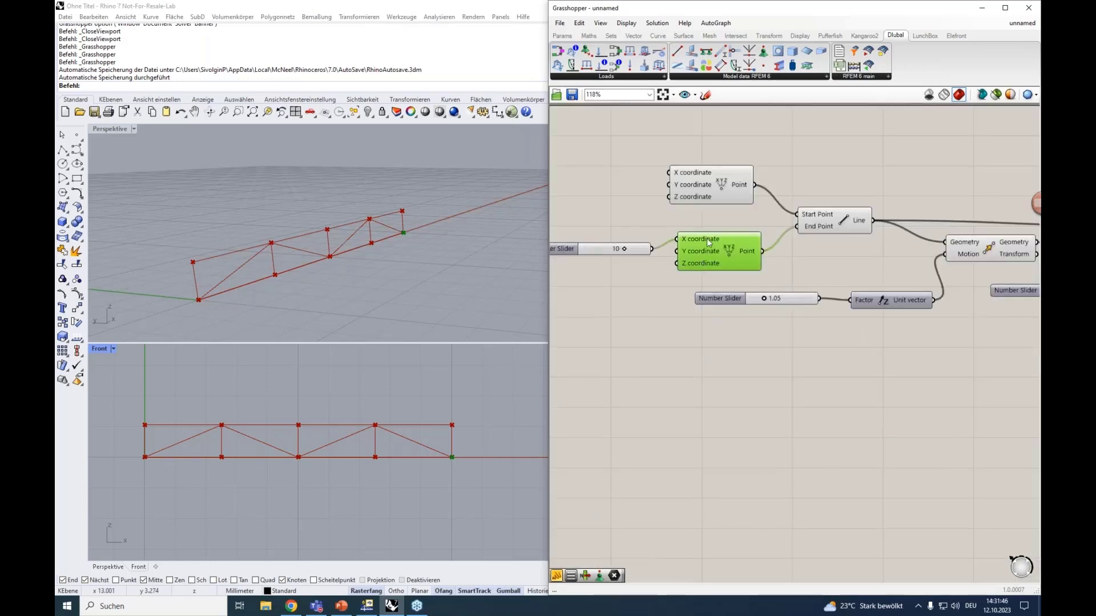
click(711, 193)
click(711, 262)
click(711, 187)
Step: Move the Nodal Support component beneath the two point components and connect both points to its GH Node input
scroll(758, 385, down, 2)
right_drag(758, 386, 710, 364)
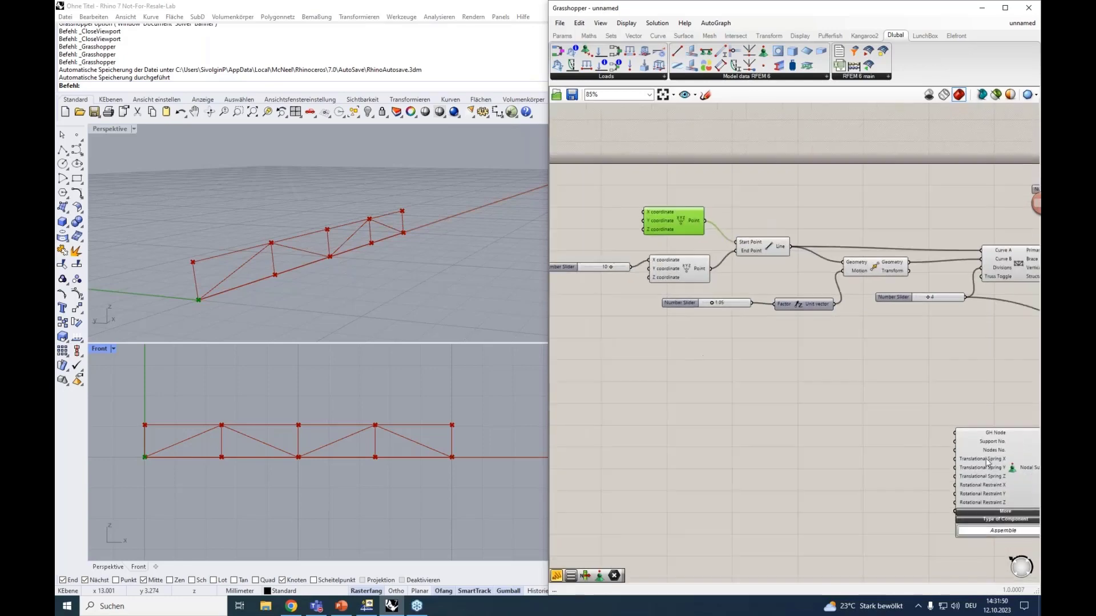
drag(986, 453, 720, 349)
scroll(721, 349, up, 2)
drag(699, 175, 675, 323)
shift+drag(707, 241, 676, 325)
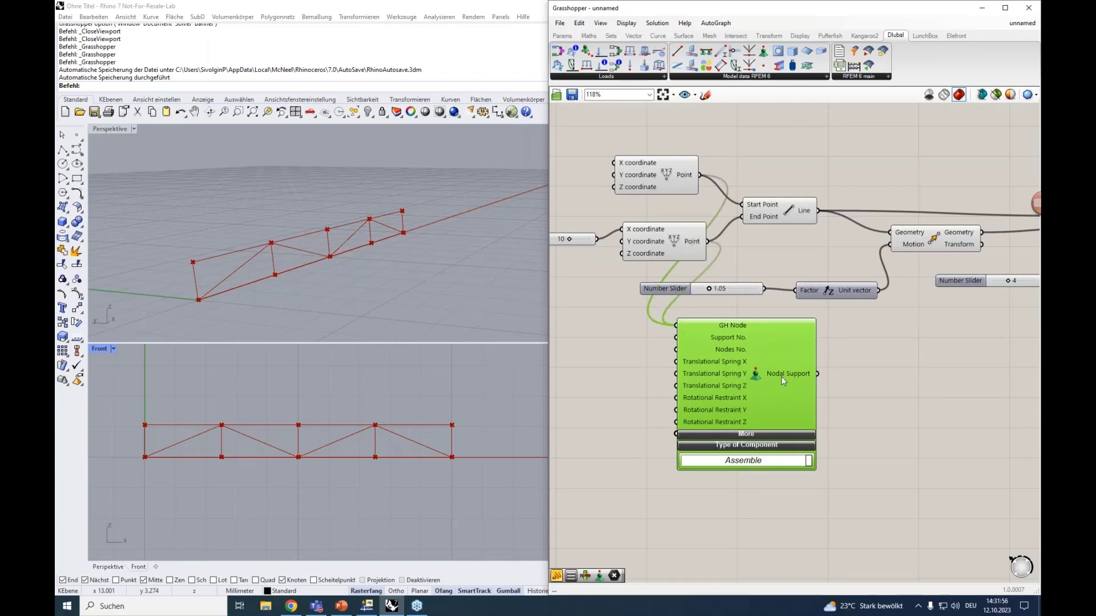
drag(781, 377, 820, 388)
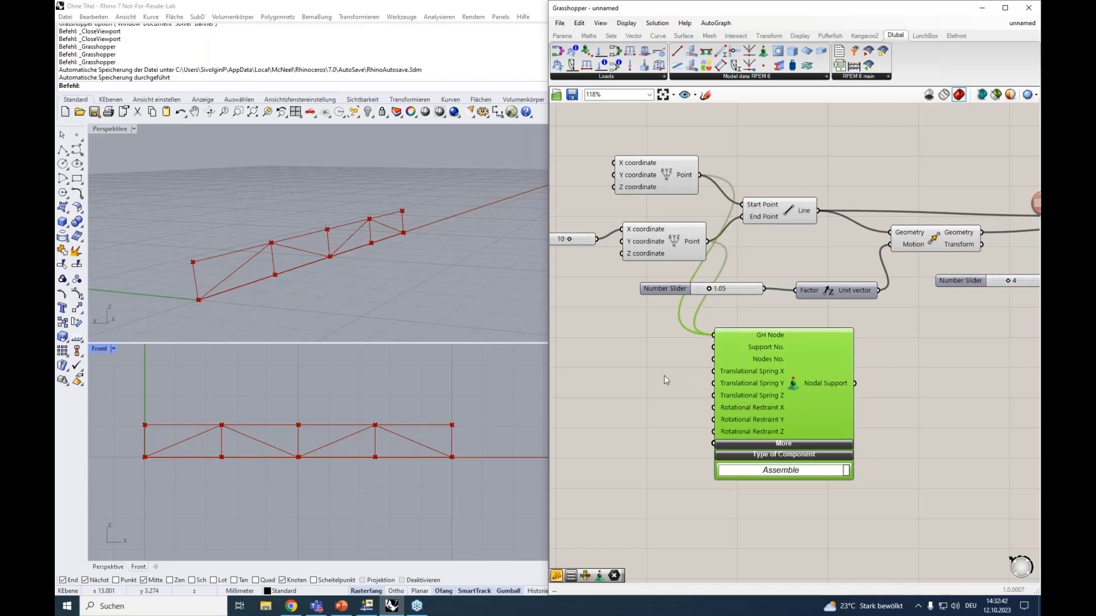
Step: Create a panel containing the text inf next to the Nodal Support component
double_click(644, 378)
text("int)
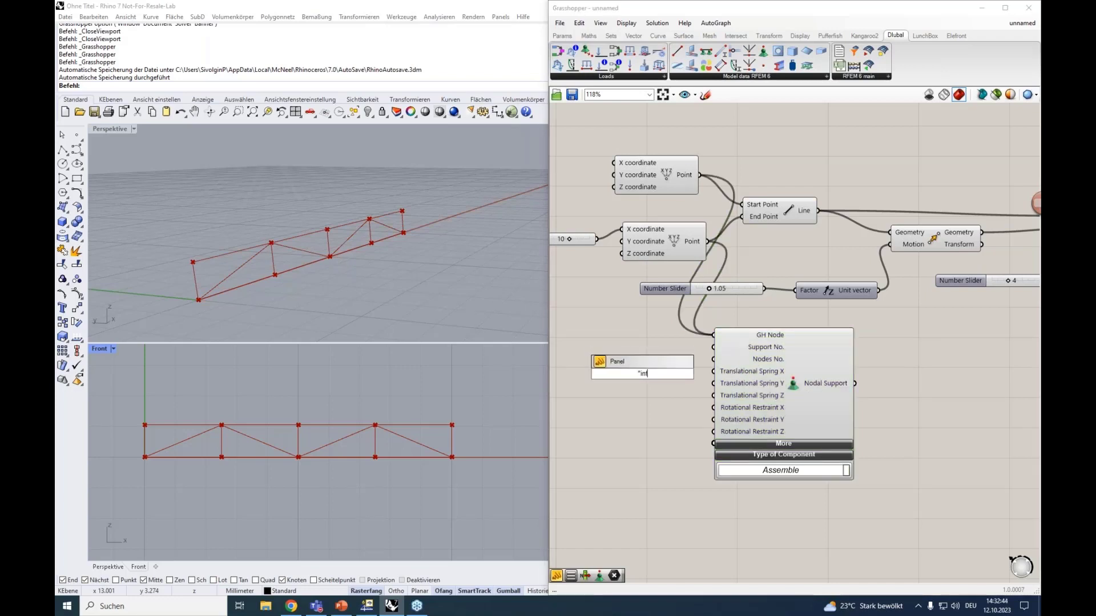
key(Return)
Step: Connect the inf panel to Translational Spring X, Y and Z and Rotational Restraint X and Z, and expand the support's More inputs
mouse_move(656, 374)
mouse_down()
mouse_move(713, 371)
mouse_move(678, 379)
mouse_move(706, 386)
mouse_up()
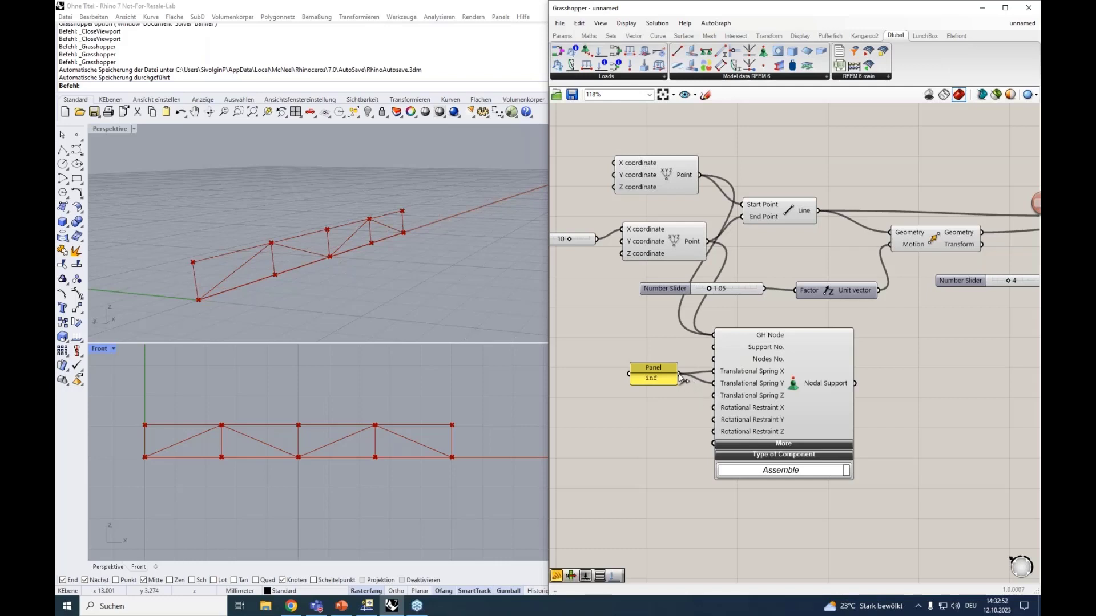
shift+drag(684, 383, 715, 434)
shift+drag(679, 373, 713, 396)
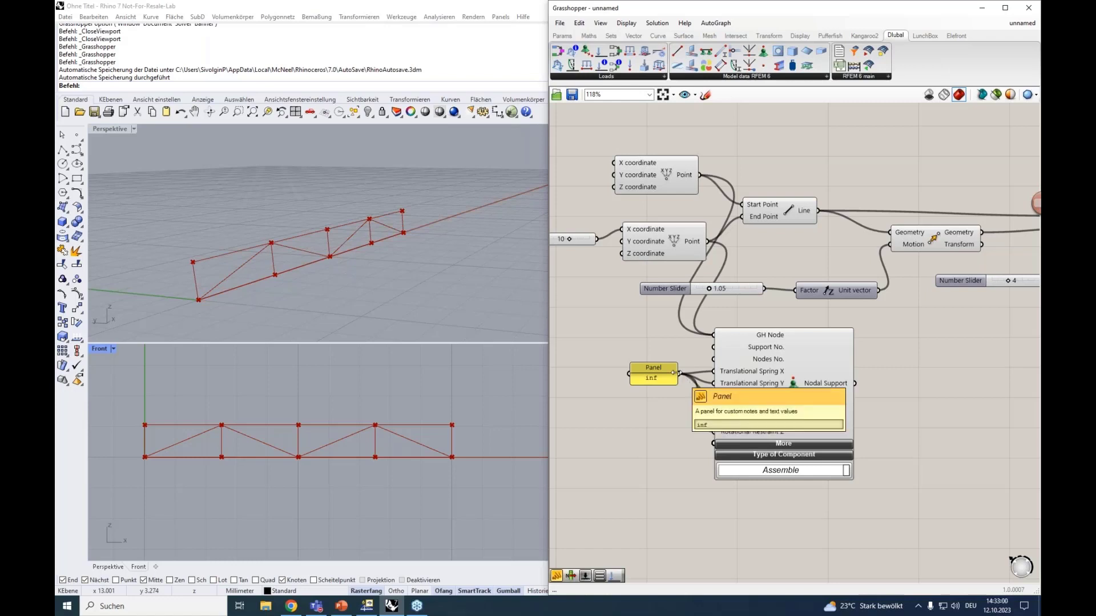
shift+drag(679, 374, 651, 375)
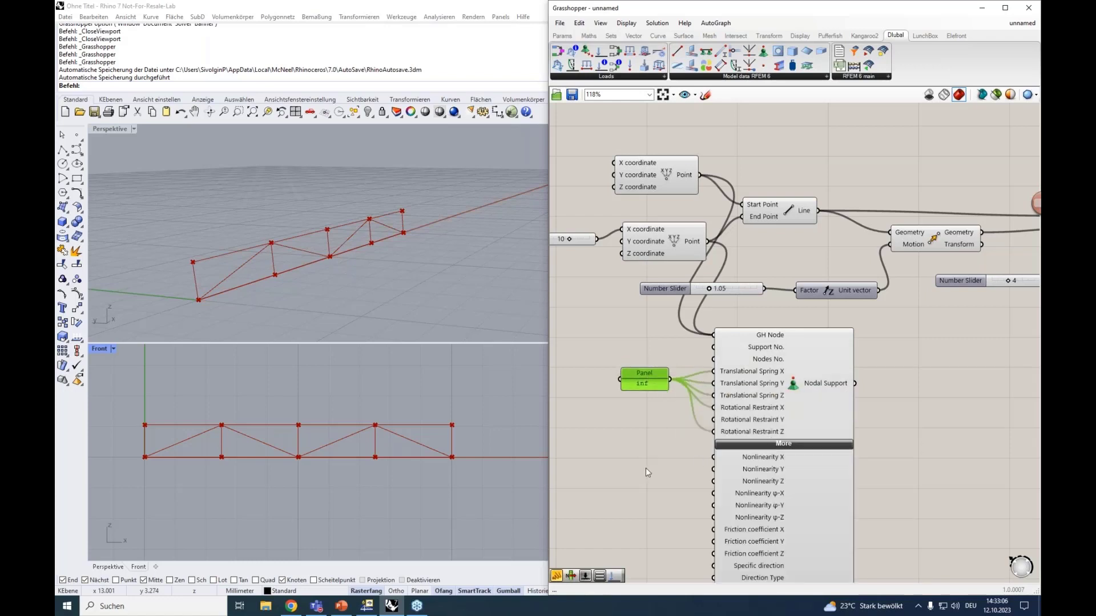
Step: Switch to RFEM and open the nodal support assigned to nodes 18 and 26 for editing
right_drag(646, 468, 660, 308)
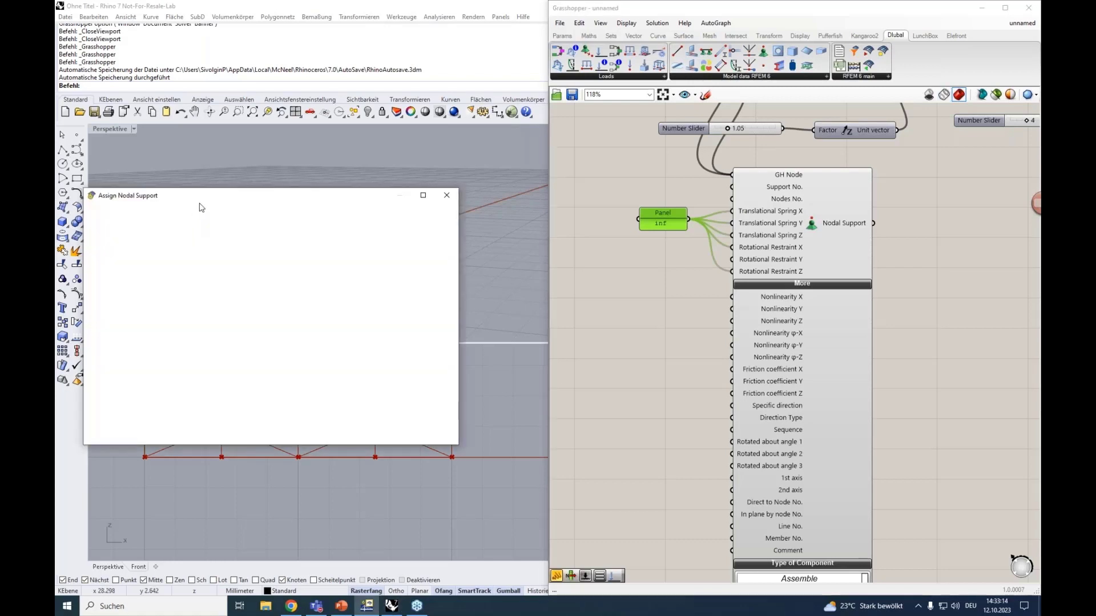
drag(210, 199, 244, 193)
click(248, 267)
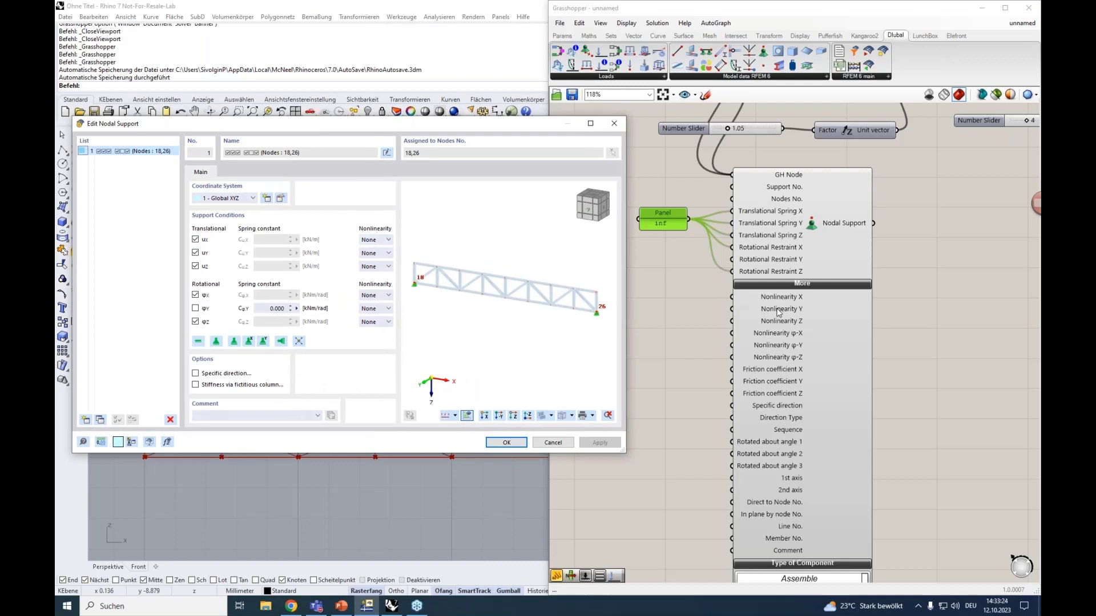
Step: Set the nonlinearity of the translational uX support condition to Friction Py and view its friction coefficient
click(386, 240)
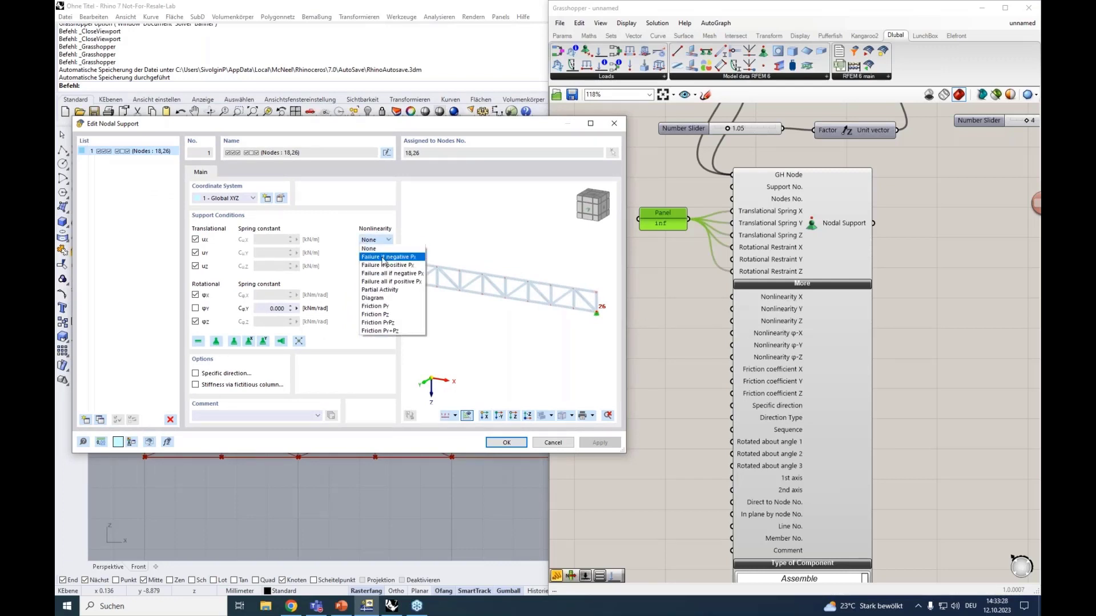
click(379, 306)
click(225, 173)
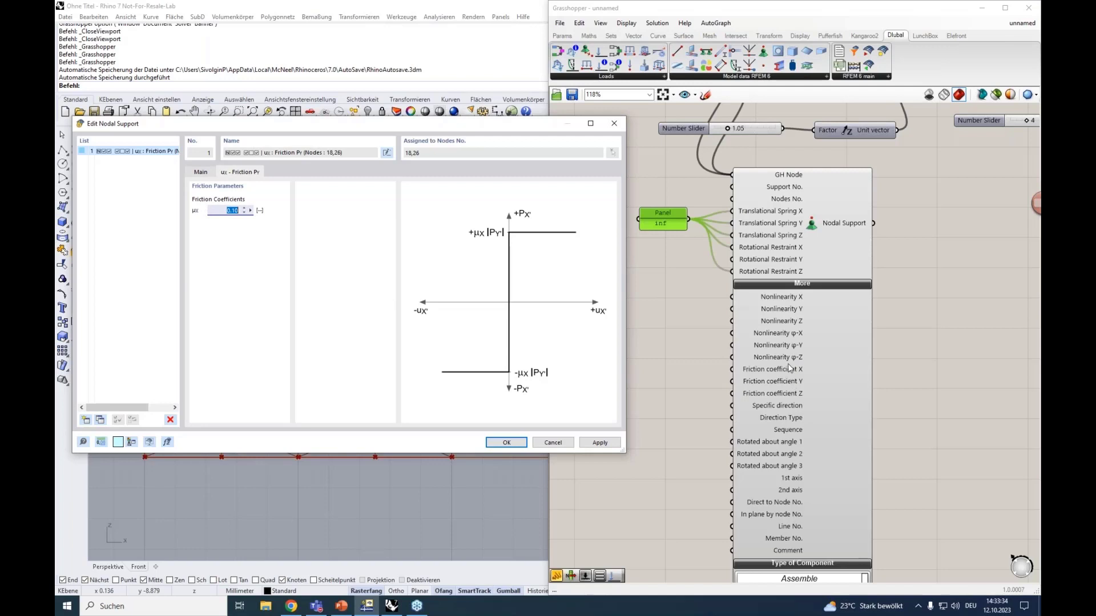
mouse_move(788, 398)
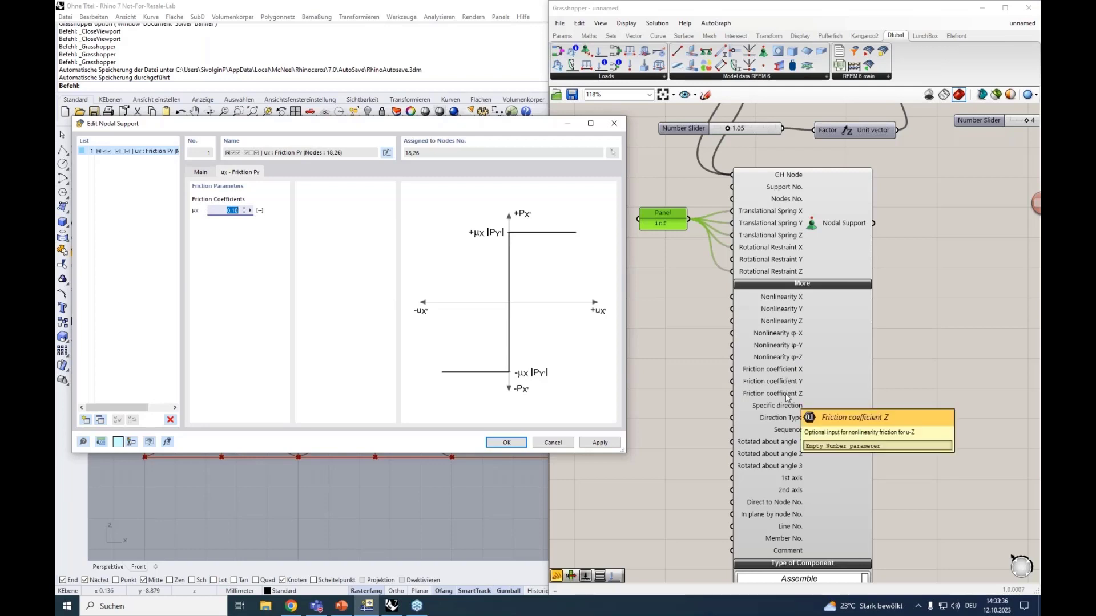
Step: Return to the main support settings and enable the Specific direction option
click(197, 173)
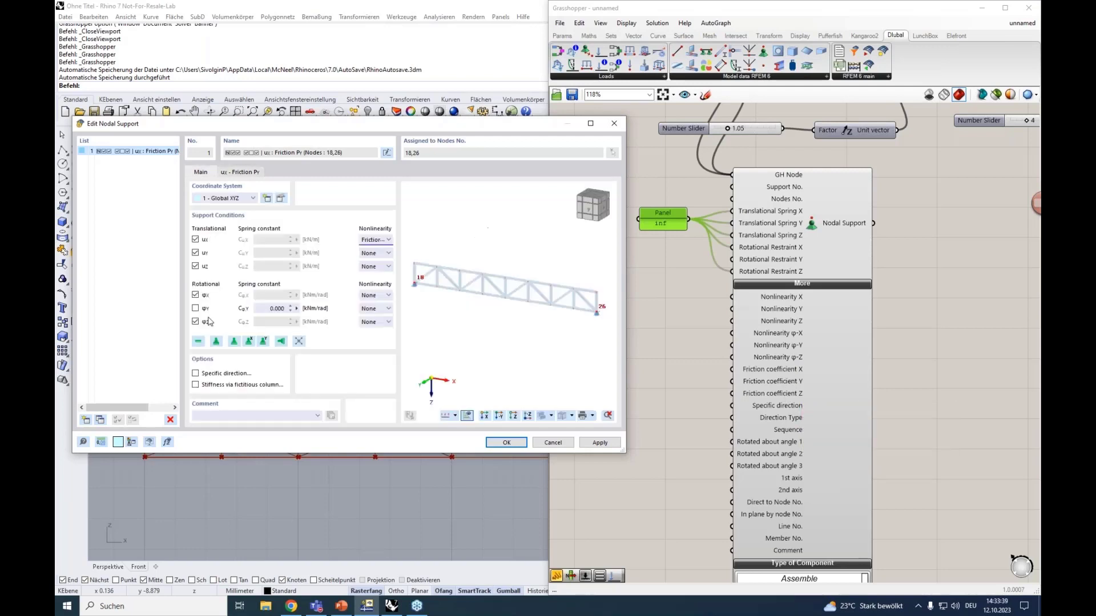
click(216, 376)
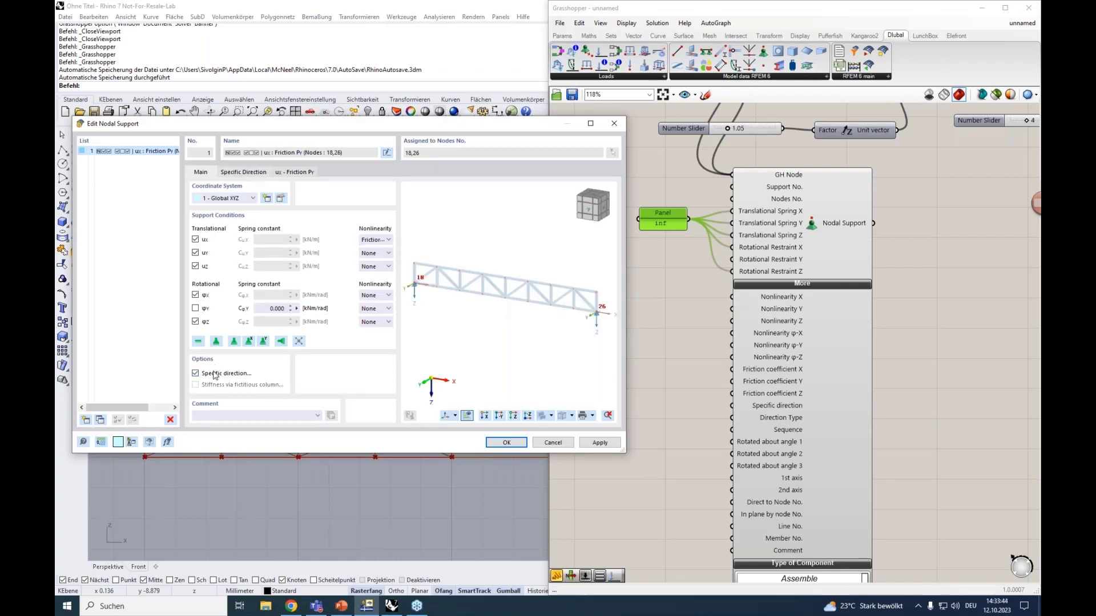
Step: Examine the direction types available for the support's specific direction and close the nodal support settings
click(244, 173)
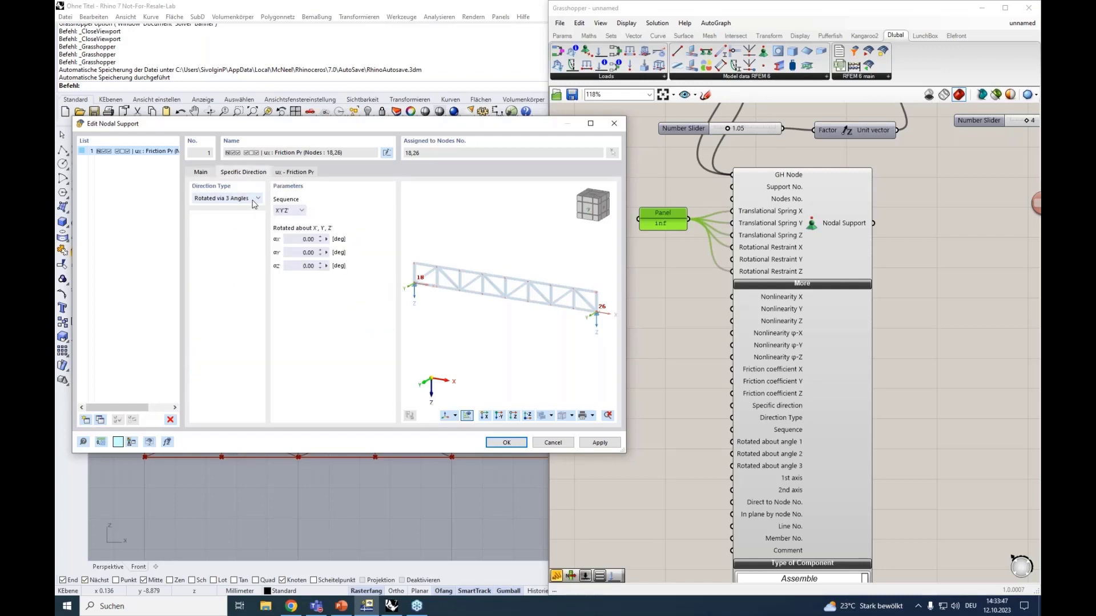
click(235, 199)
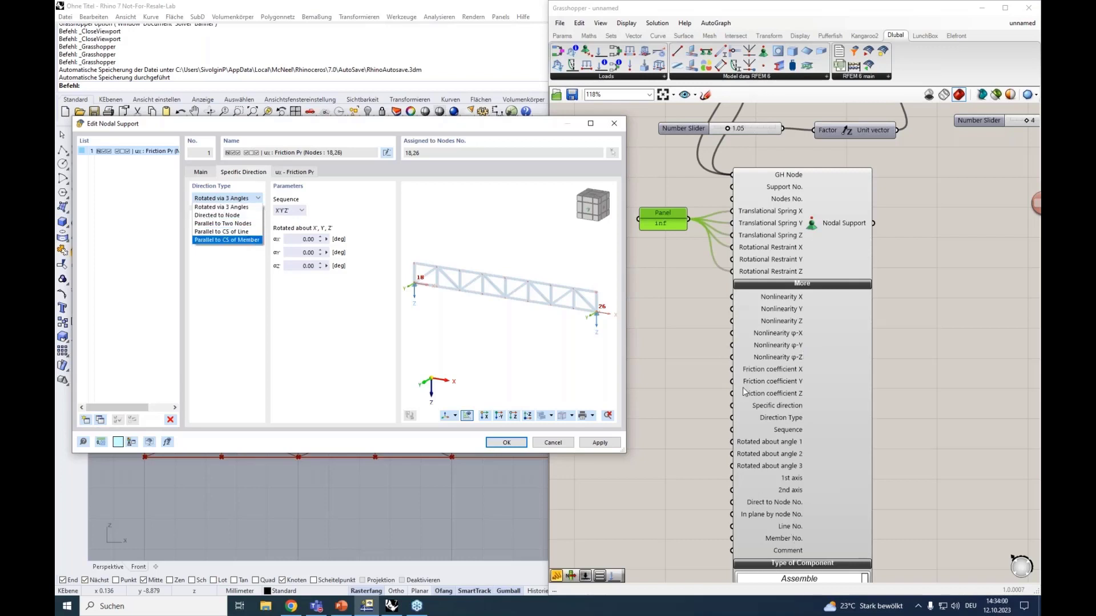
click(612, 129)
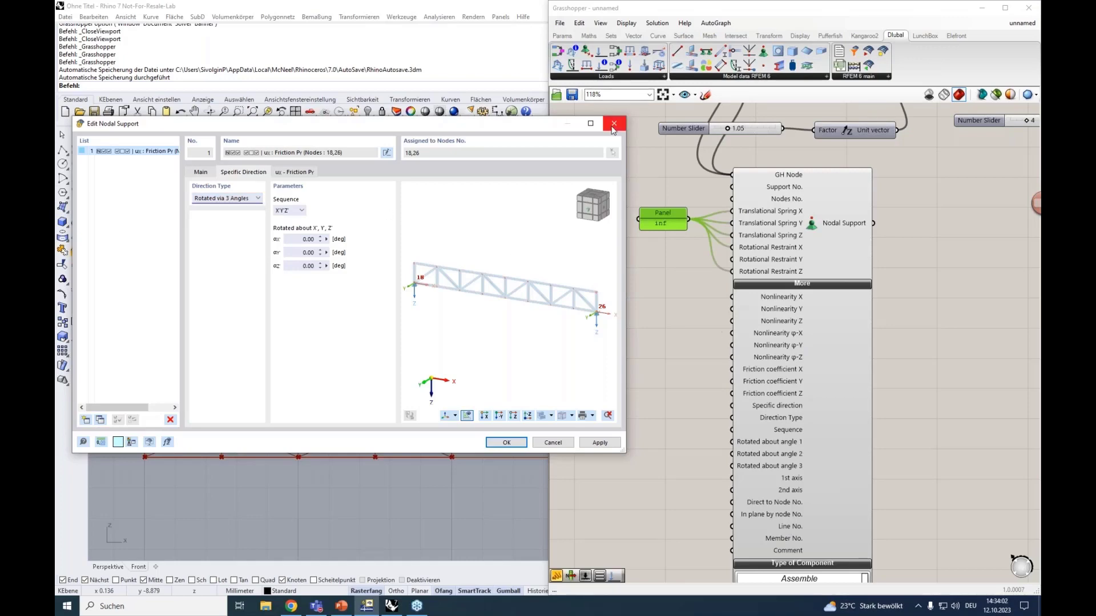
click(613, 128)
Step: In Grasshopper, collapse the Nodal Support's More inputs and move it with its inf panel beside the material component
click(802, 284)
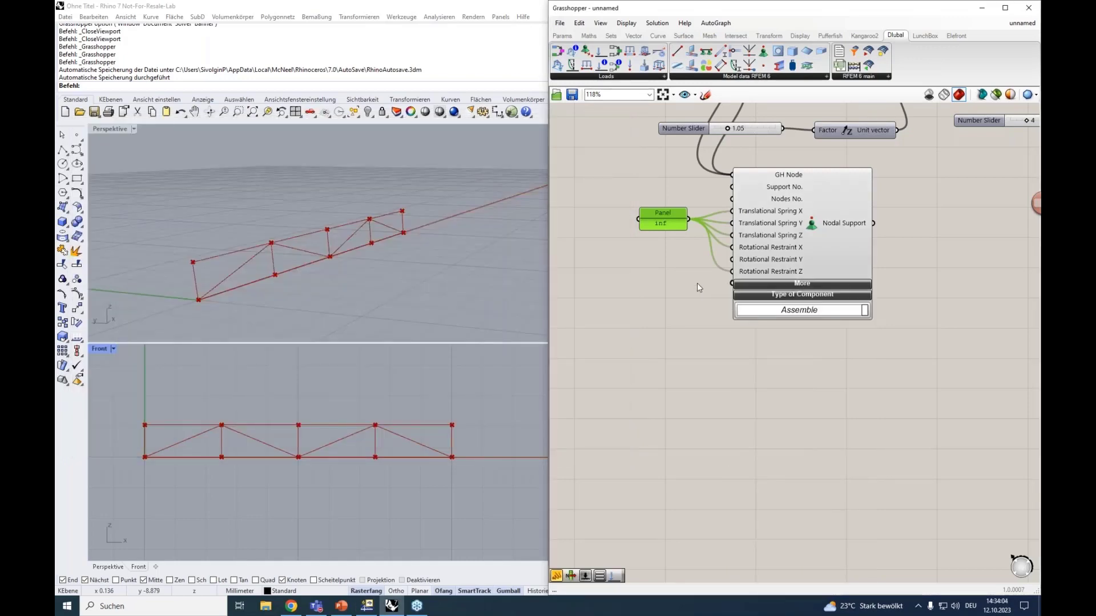
scroll(675, 273, down, 4)
scroll(676, 278, up, 3)
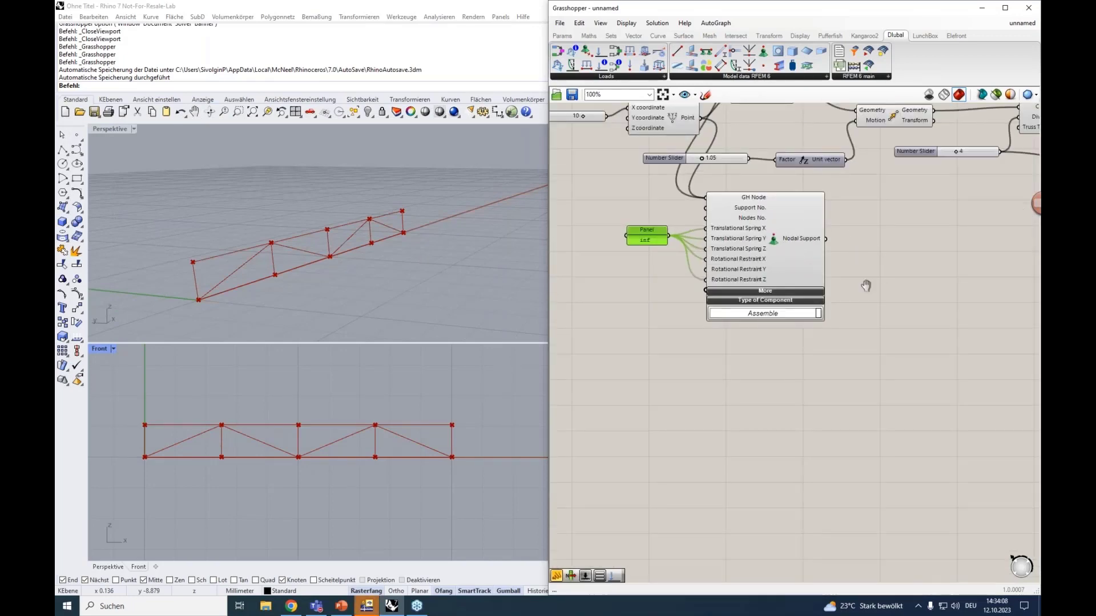
scroll(863, 284, down, 3)
drag(848, 386, 613, 284)
mouse_move(920, 314)
right_down()
mouse_move(825, 313)
mouse_move(900, 313)
right_up()
drag(738, 311, 801, 213)
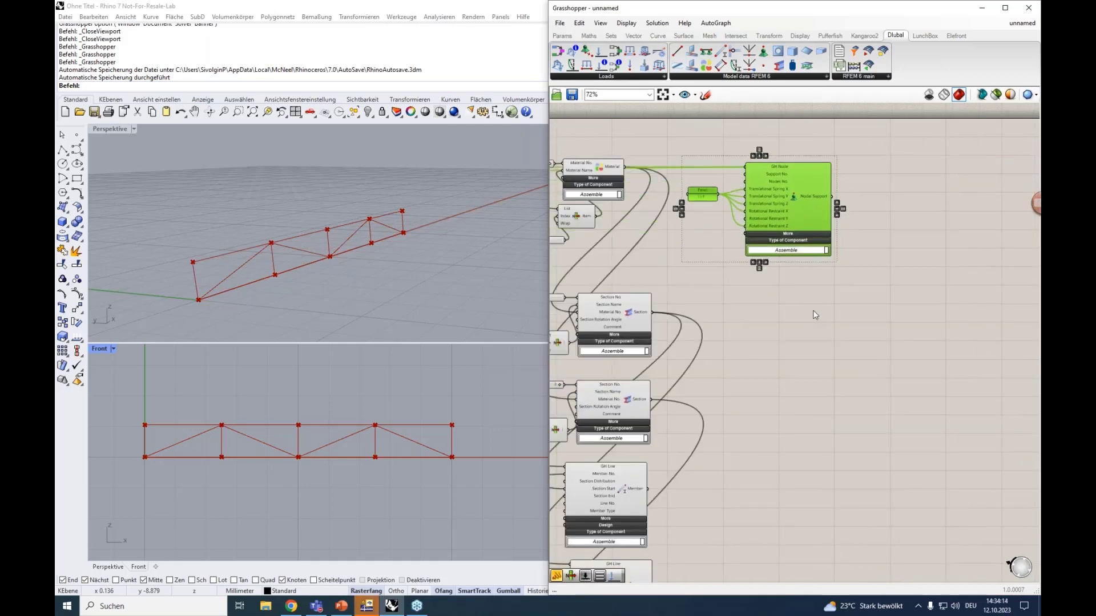
click(810, 317)
Step: Place a Load Case component beside the Nodal Support component, leaving room for its inputs
right_drag(810, 300, 786, 331)
scroll(790, 313, up, 2)
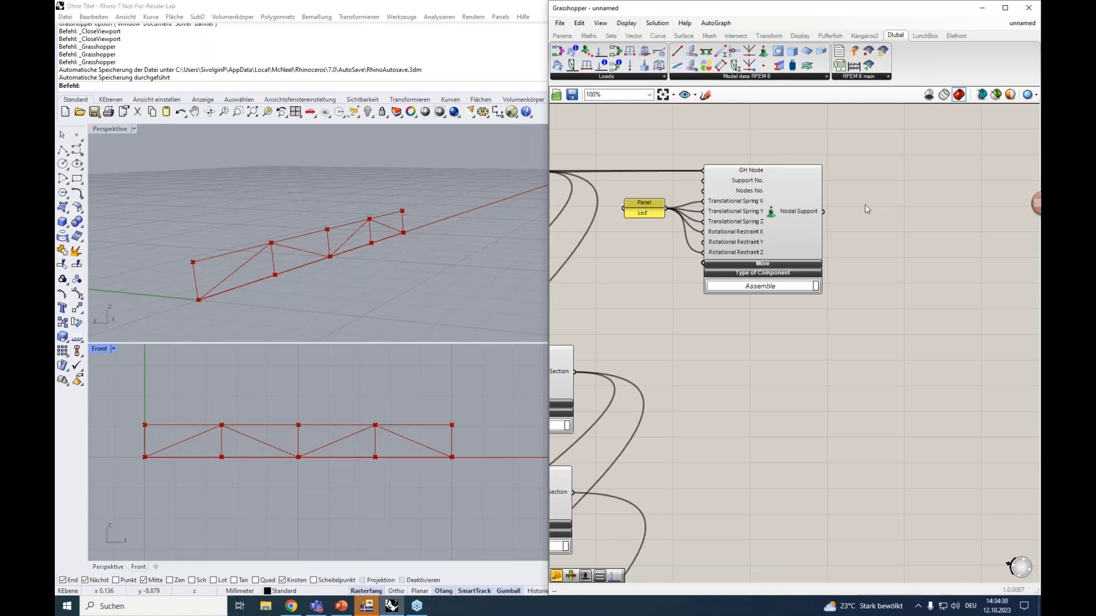
right_drag(865, 217, 778, 229)
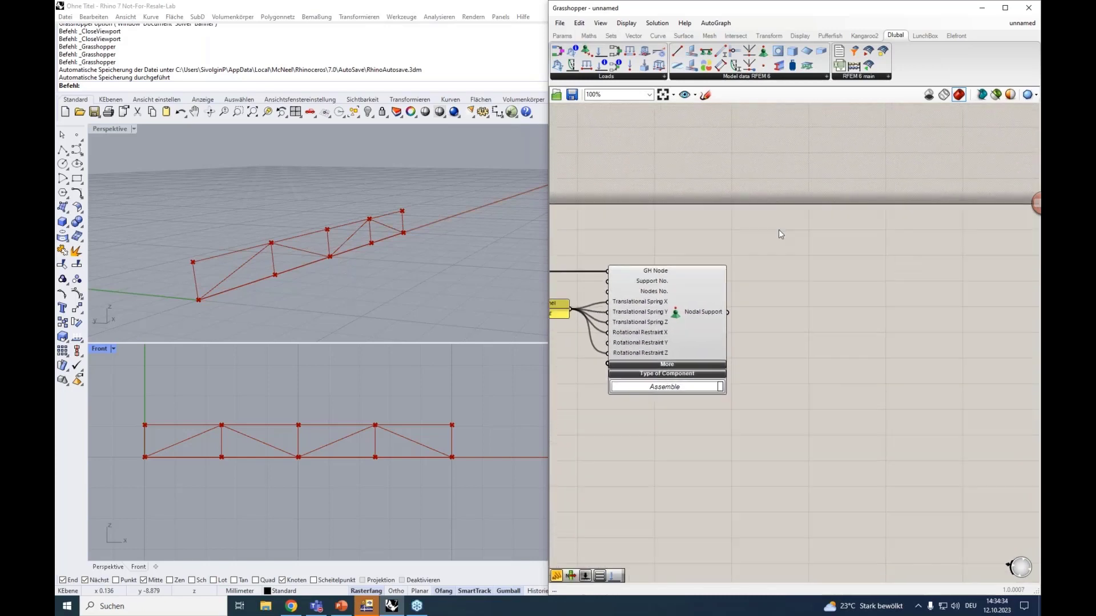
click(609, 77)
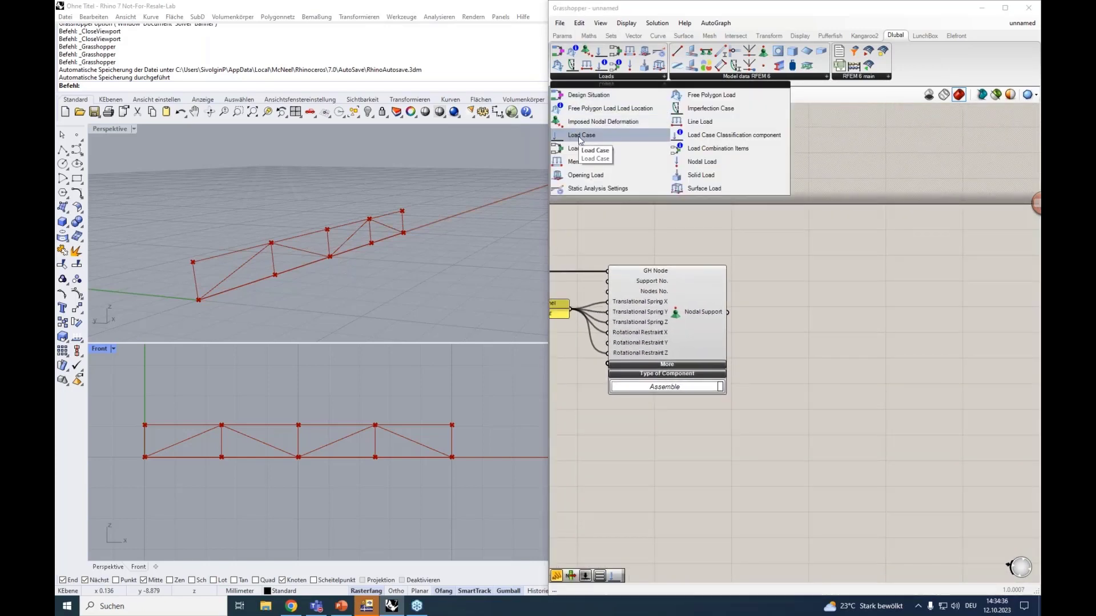
drag(580, 140, 915, 303)
scroll(866, 296, up, 3)
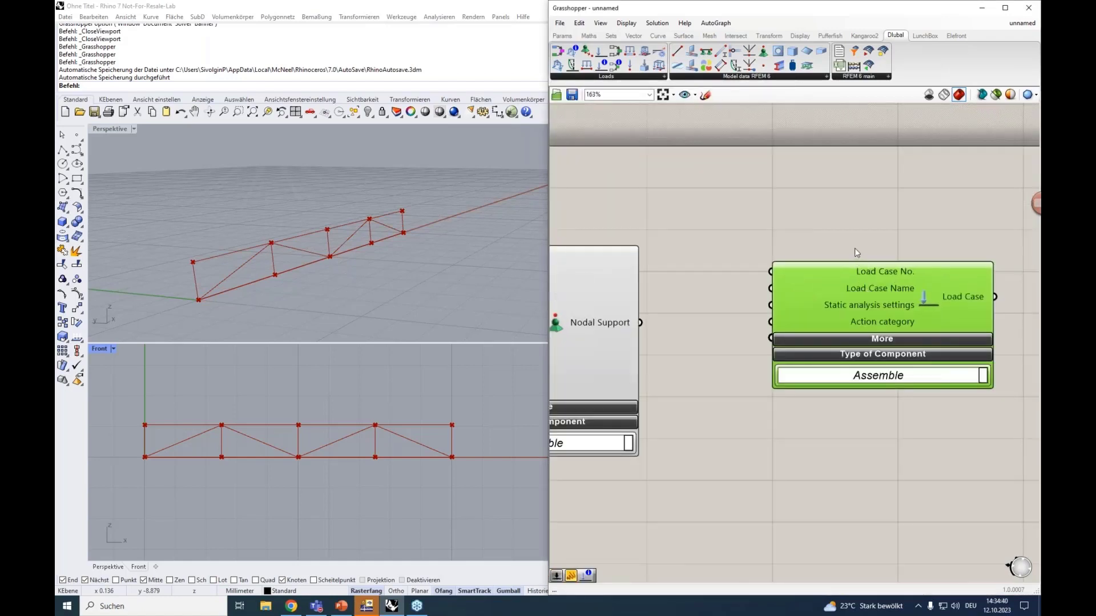
drag(874, 275, 886, 273)
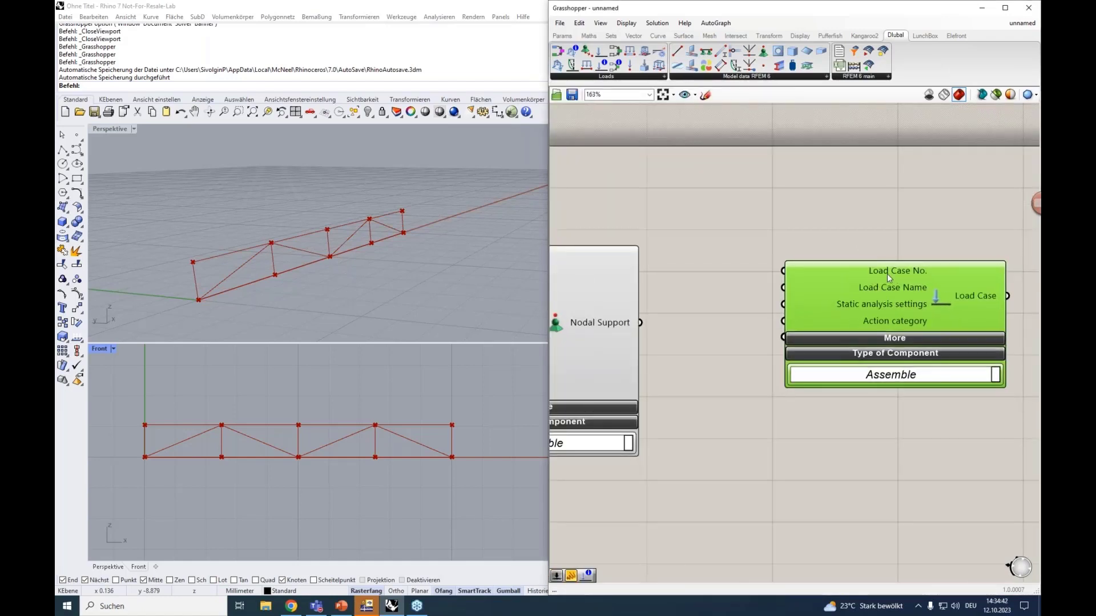
right_drag(885, 214, 858, 215)
drag(859, 276, 886, 277)
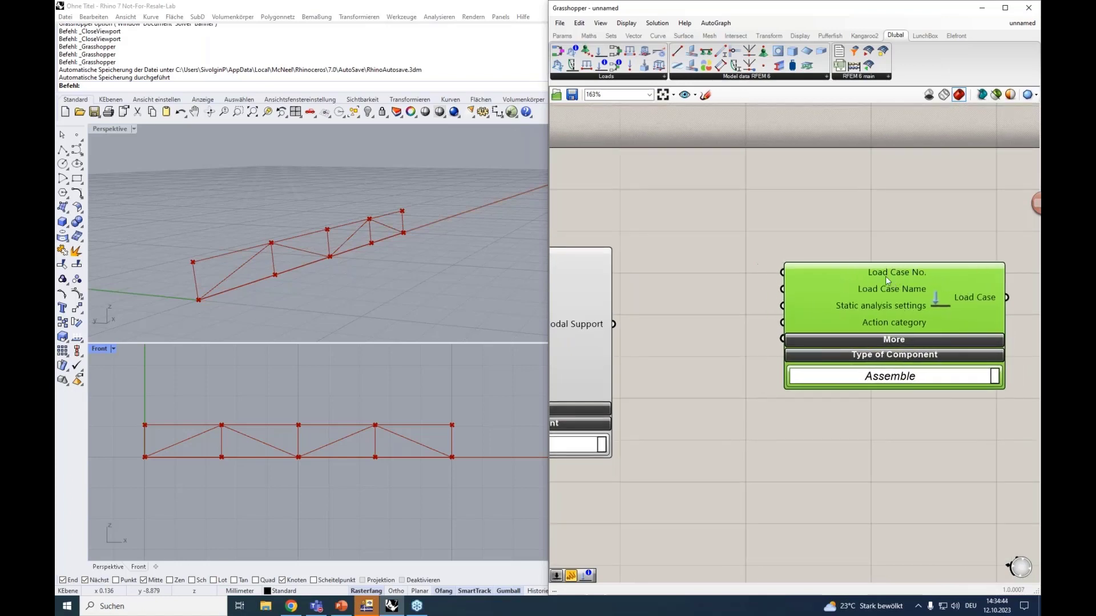
Step: Add a number slider set to 1 with an upper limit of 2 and connect it to Load Case No
scroll(693, 274, down, 3)
click(706, 278)
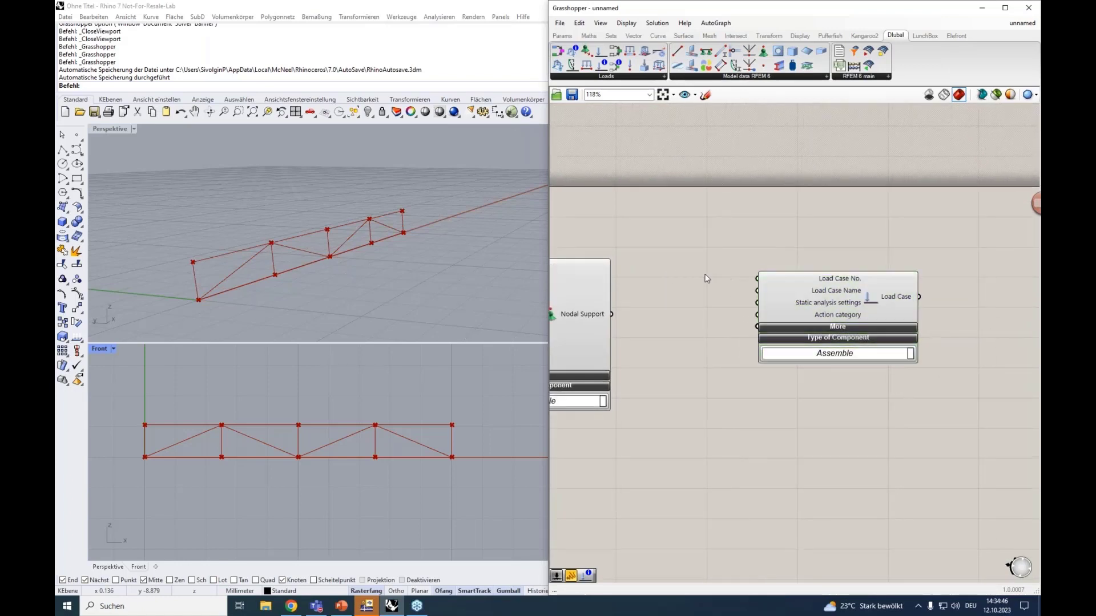
double_click(706, 278)
text(1)
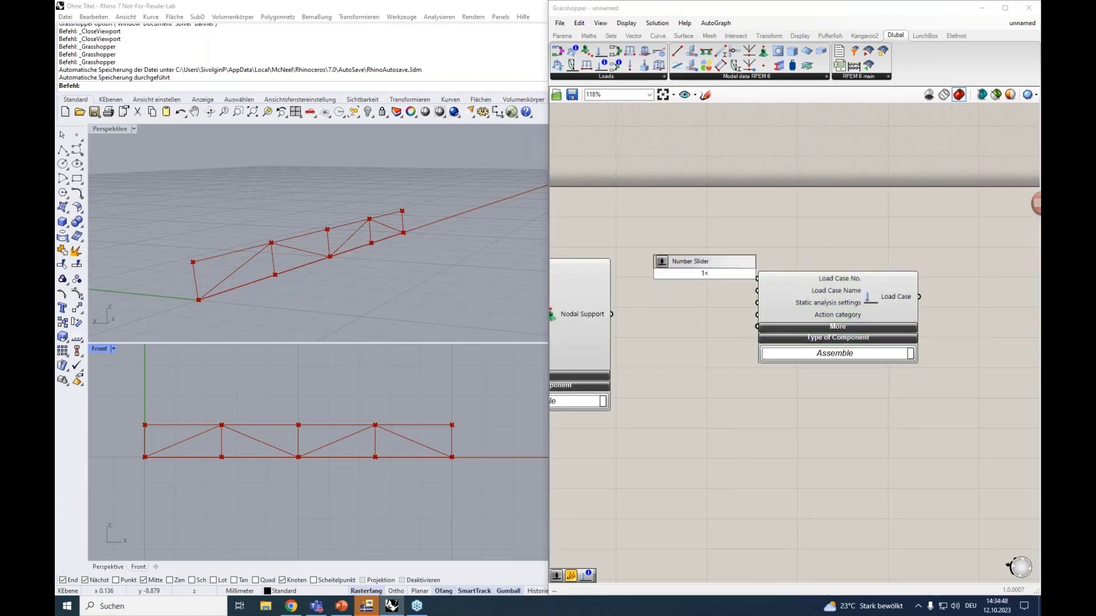
text(<2)
key(Return)
drag(799, 290, 767, 274)
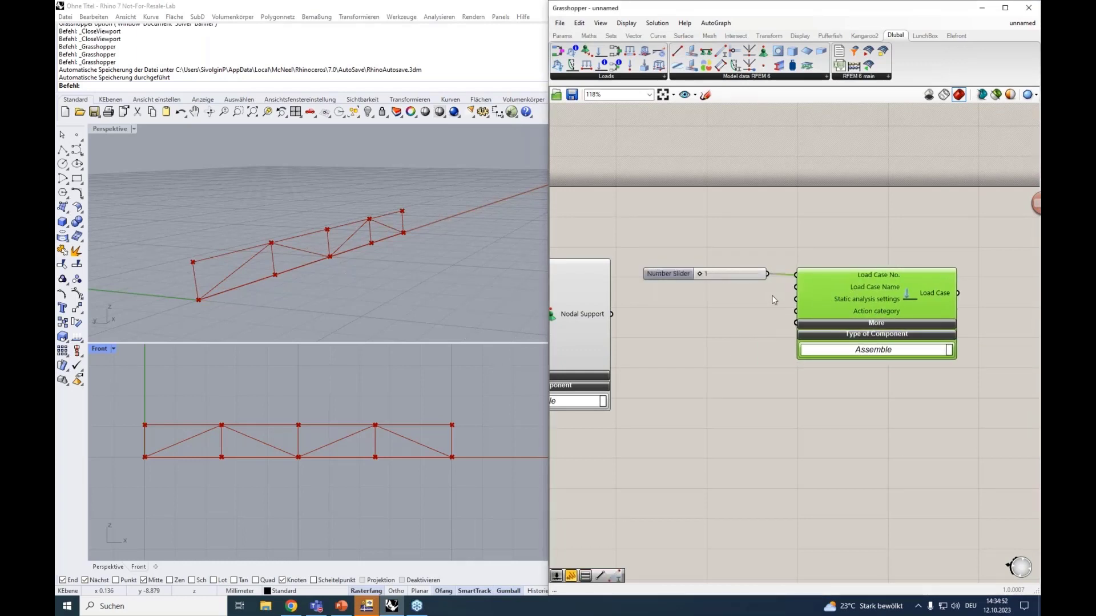
drag(908, 383, 737, 268)
drag(829, 297, 865, 296)
Step: Add a panel containing "permanent load", shrink it below the slider and connect it to Load Case Name
double_click(779, 293)
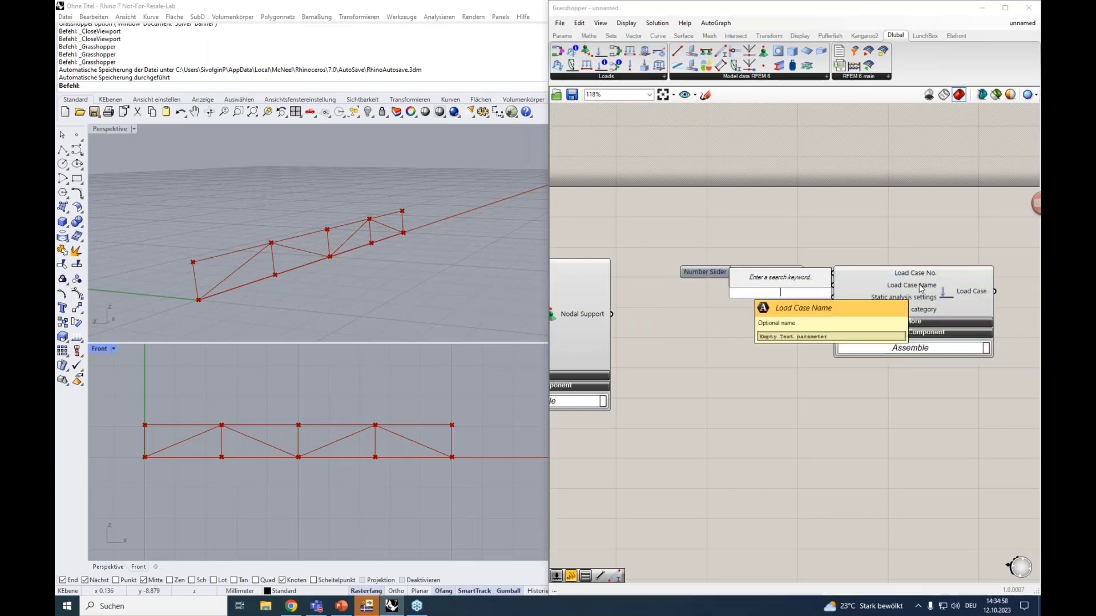
text(")
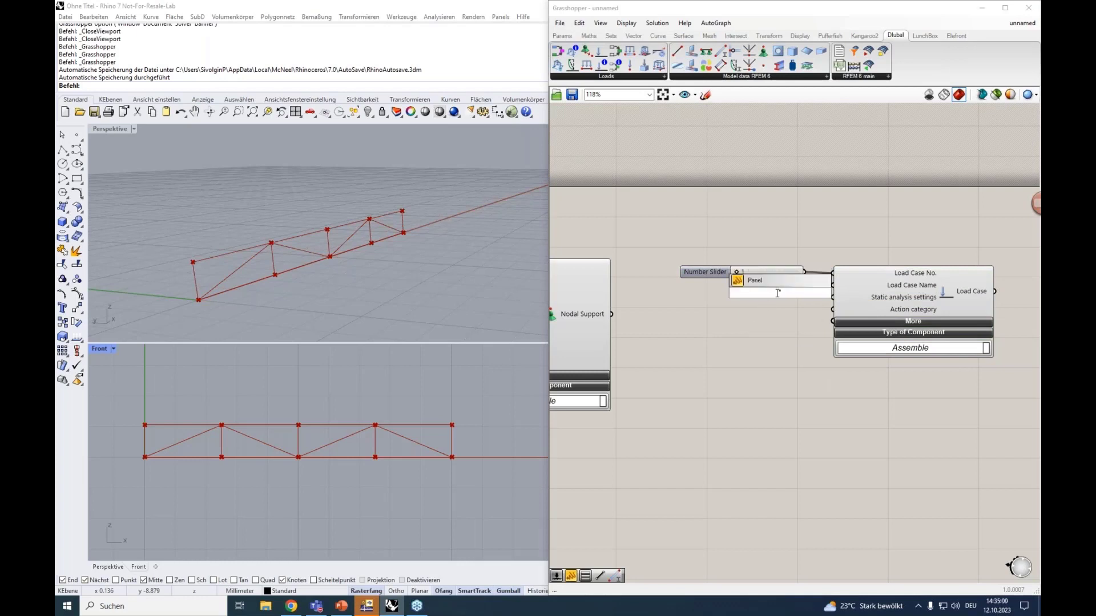
key(Return)
double_click(777, 293)
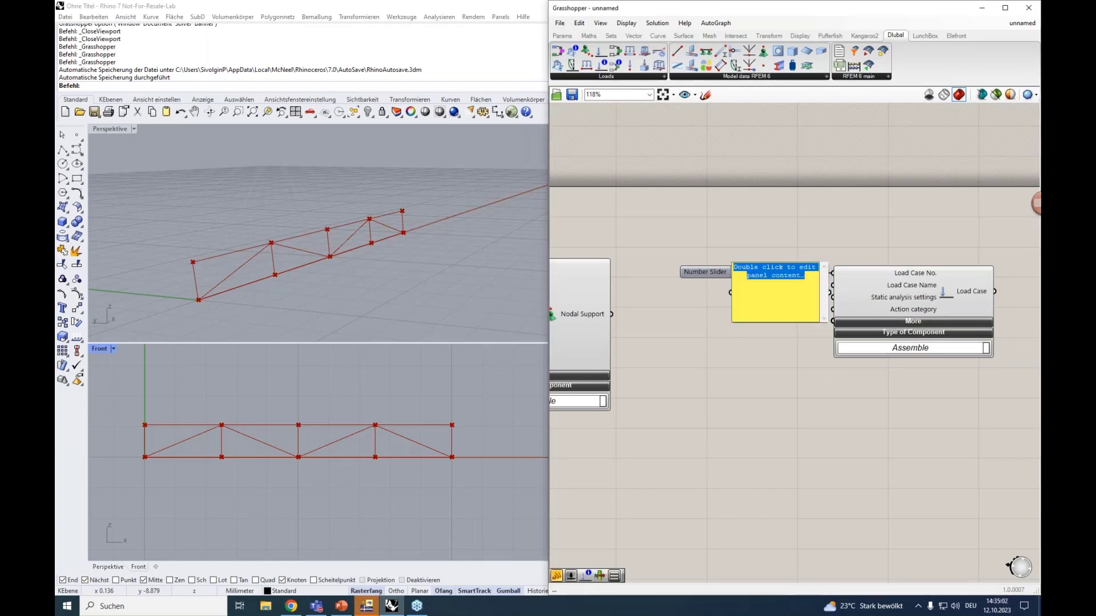
text(permanent loas)
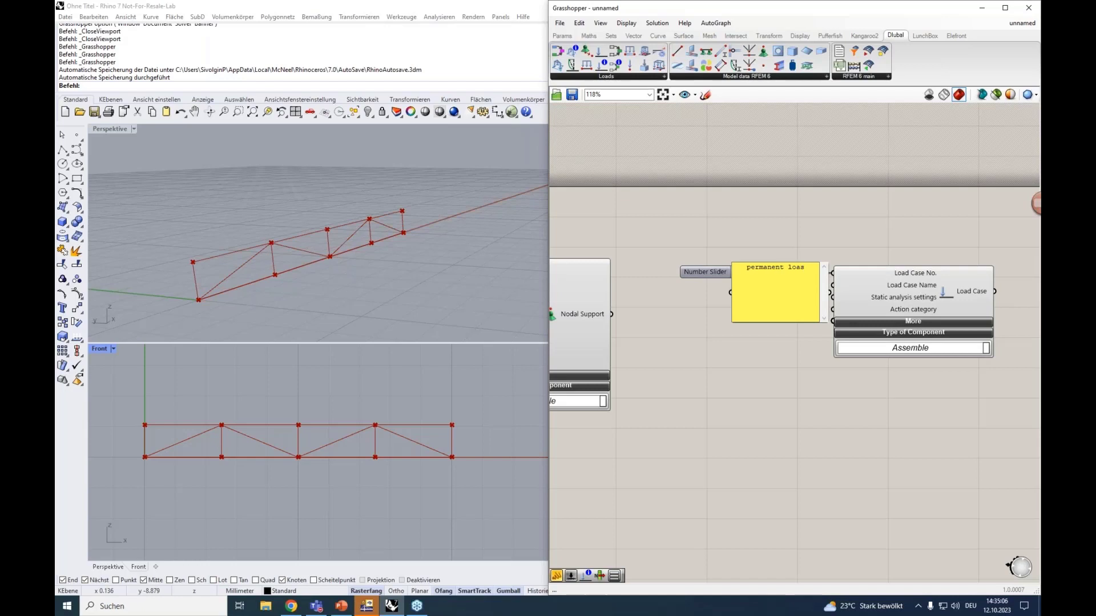
key(BackSpace)
text(d)
click(774, 363)
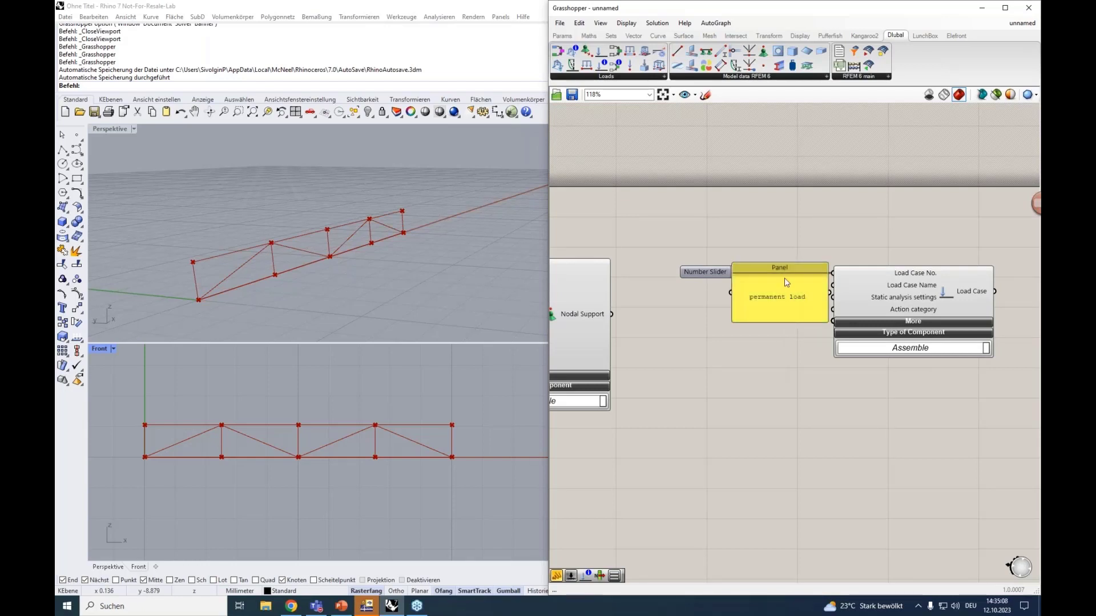
drag(777, 263, 832, 285)
Step: Switch to RFEM, close the nodal support assignment and examine the static analysis settings entry of load case LC1
mouse_move(870, 303)
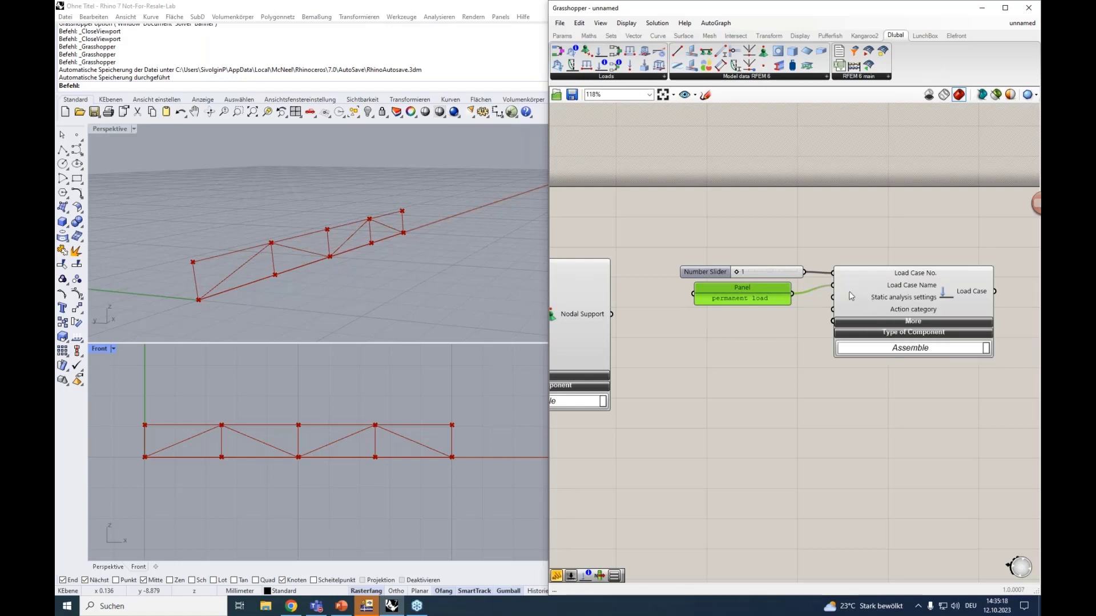
mouse_move(905, 302)
click(366, 606)
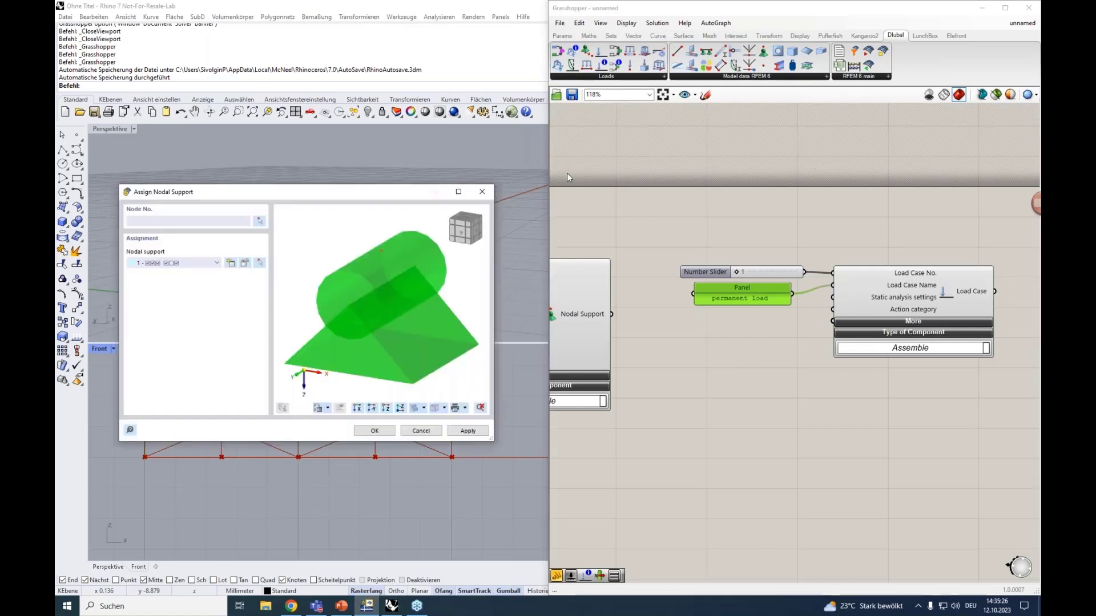
click(483, 193)
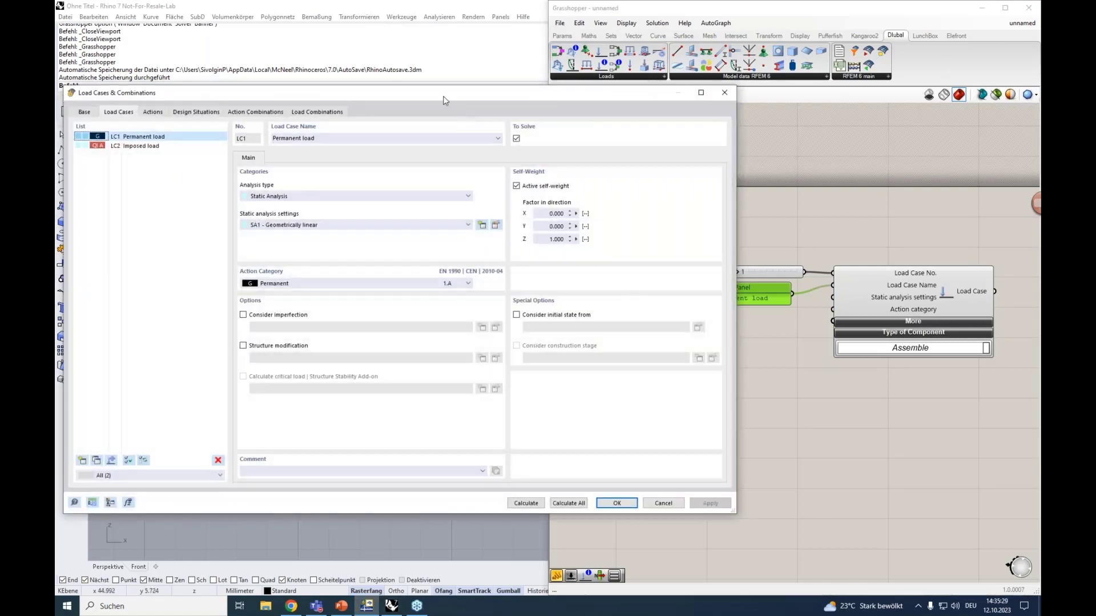
drag(411, 101, 427, 61)
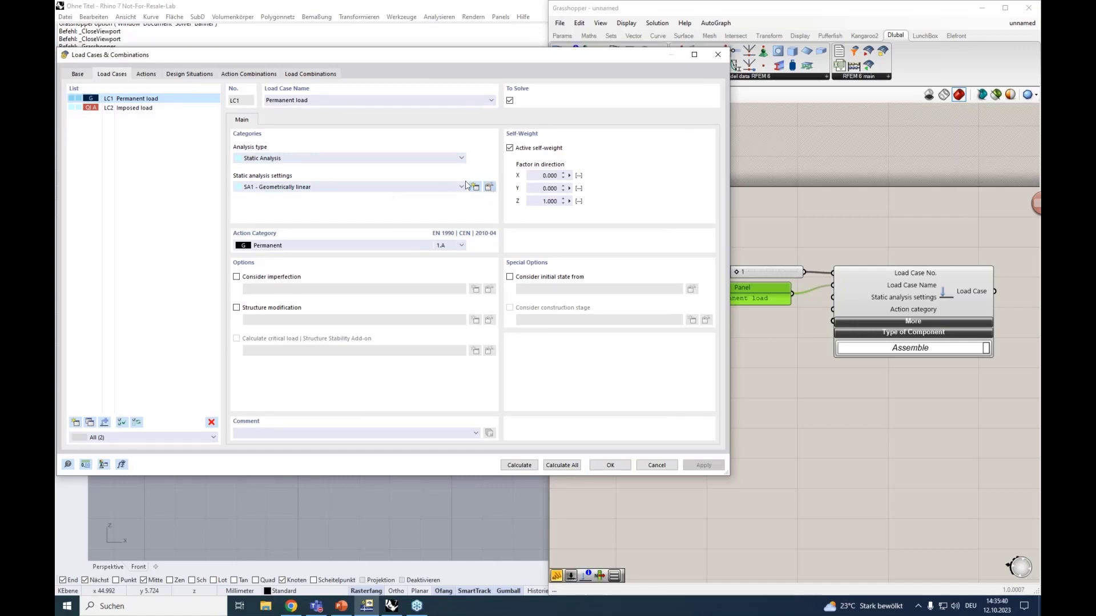
click(489, 187)
click(805, 366)
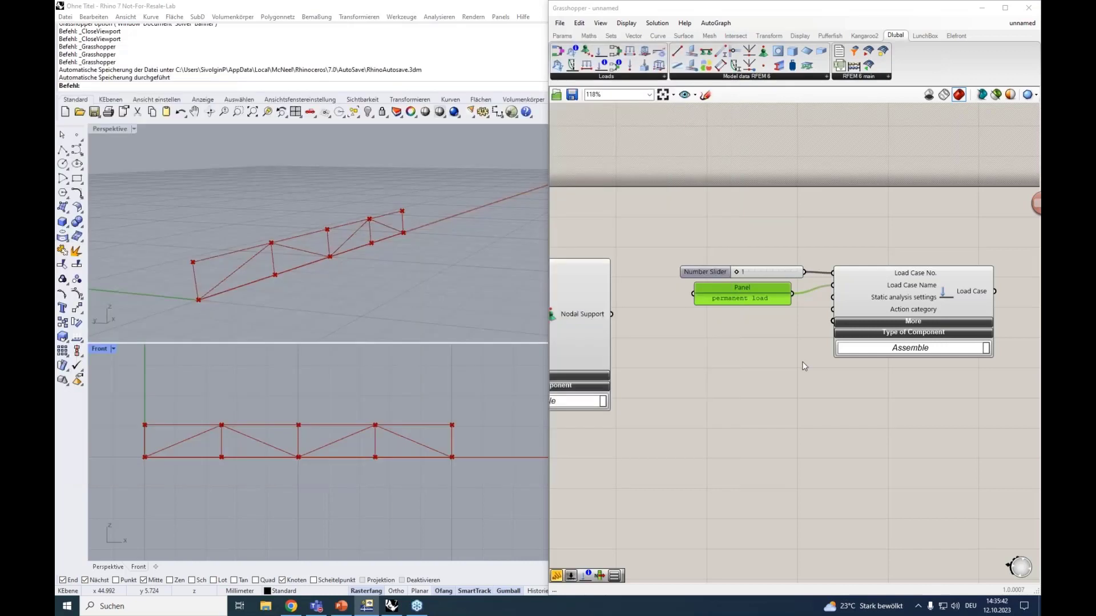
Step: Place a Static Analysis Settings component in Grasshopper below the Load Case component, clear of the RFEM dialog
click(601, 77)
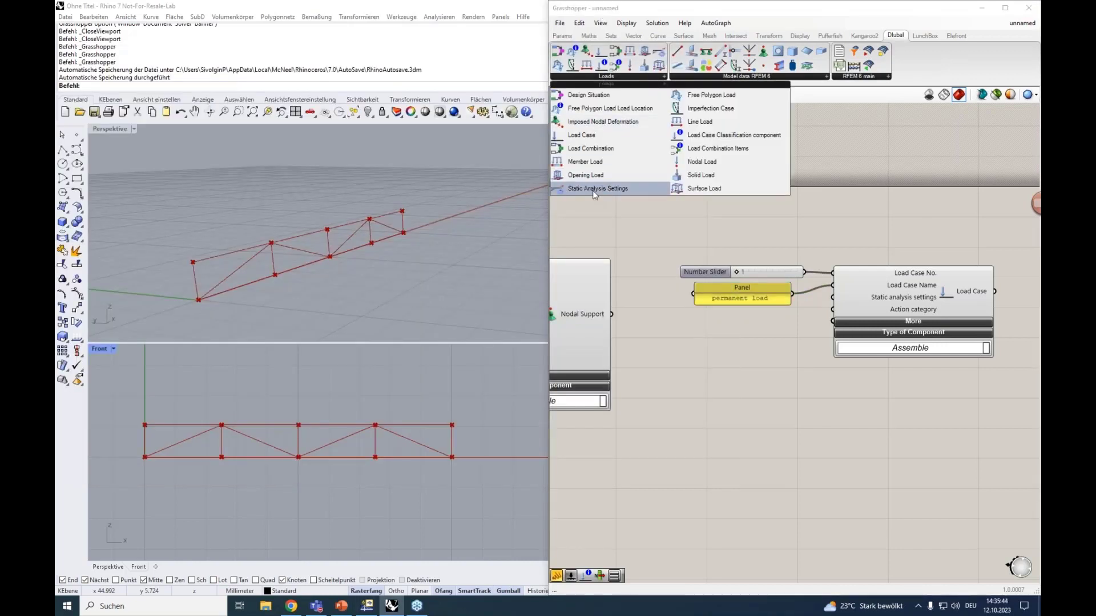
drag(588, 188, 746, 395)
scroll(738, 402, up, 1)
scroll(738, 404, down, 1)
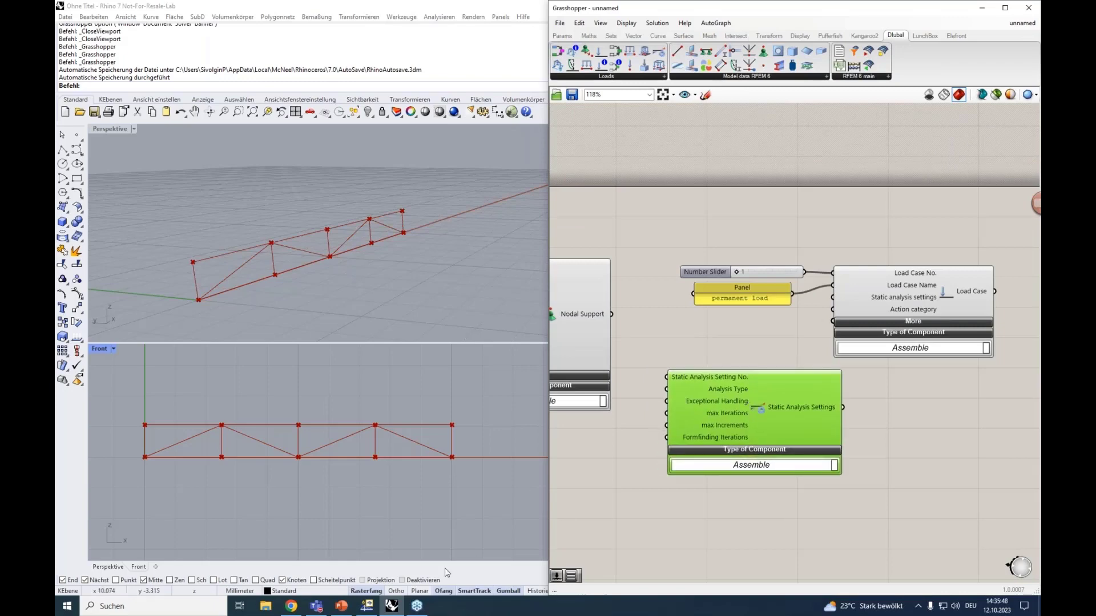
click(366, 606)
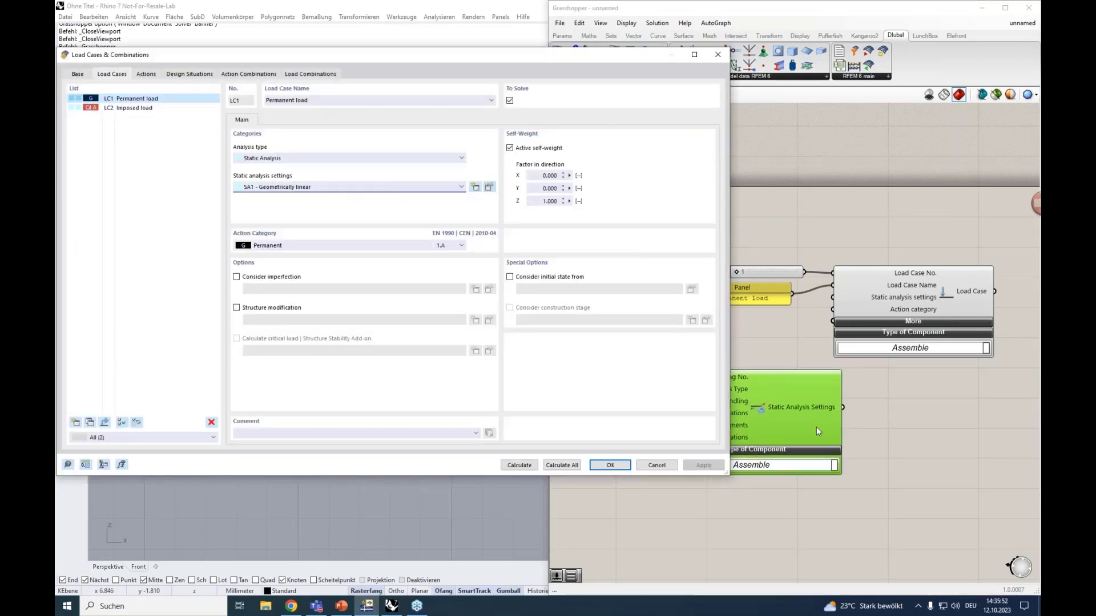
drag(816, 426, 953, 426)
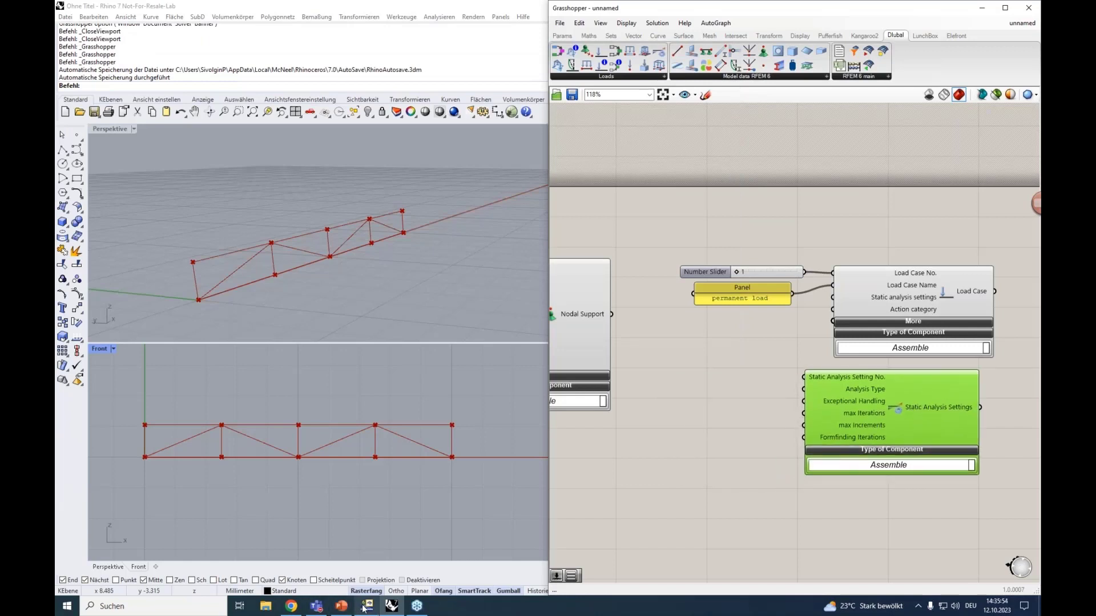
Step: Open static analysis setting SA1 in RFEM and compare its analysis types and basic settings with the Grasshopper component's inputs
click(367, 606)
click(489, 187)
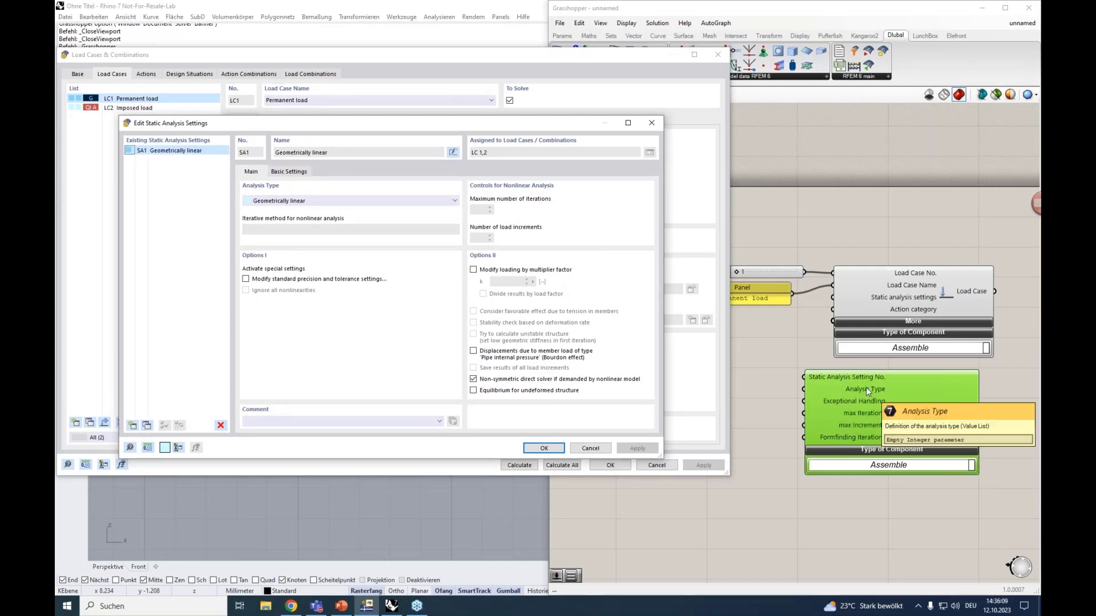
click(303, 202)
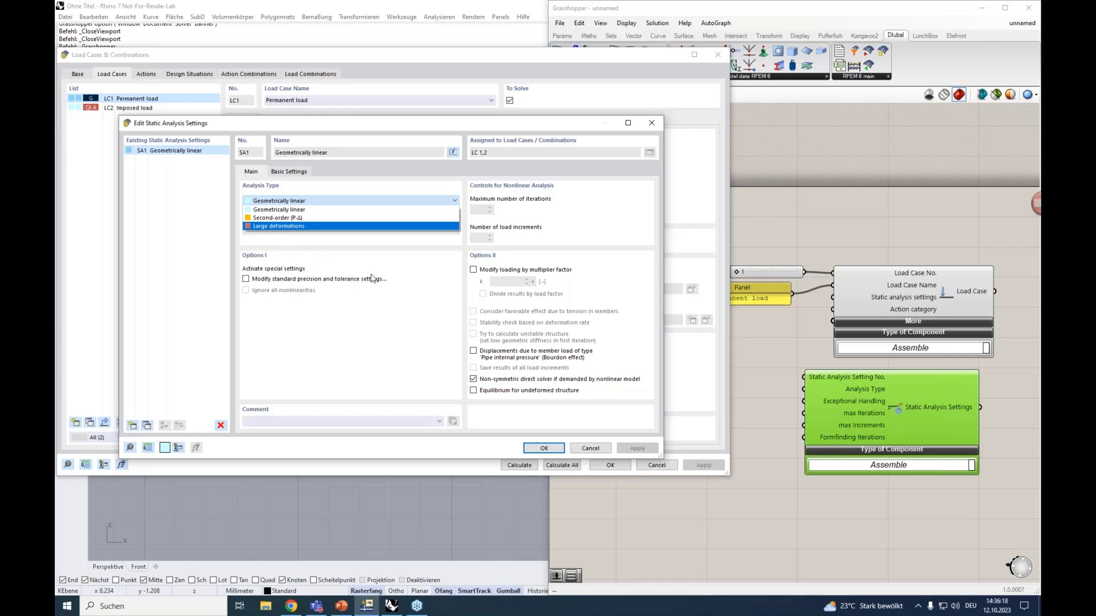
mouse_move(859, 402)
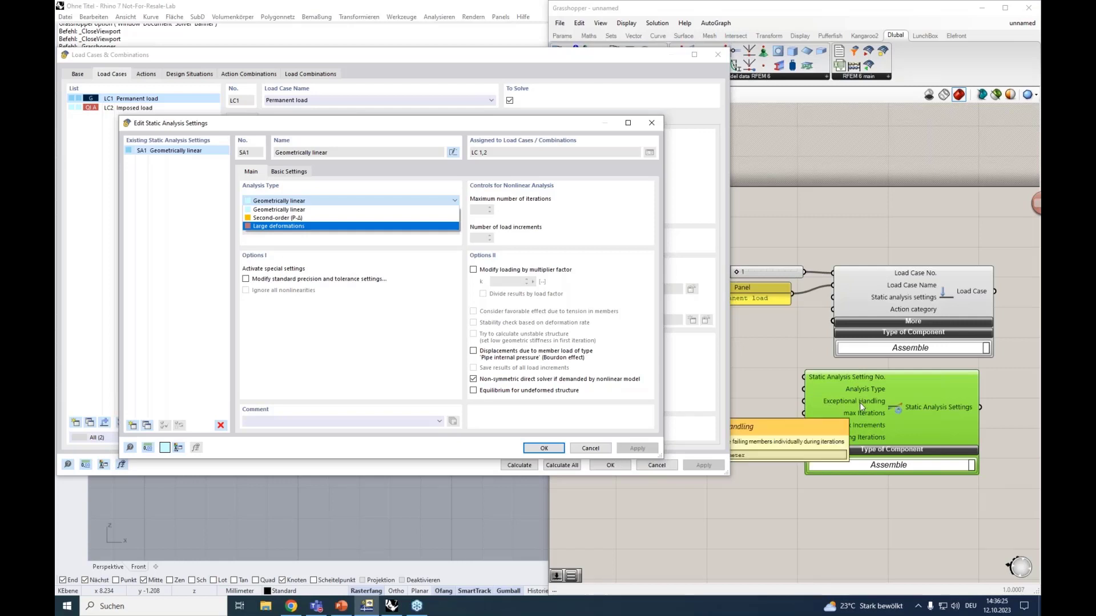
key(Up)
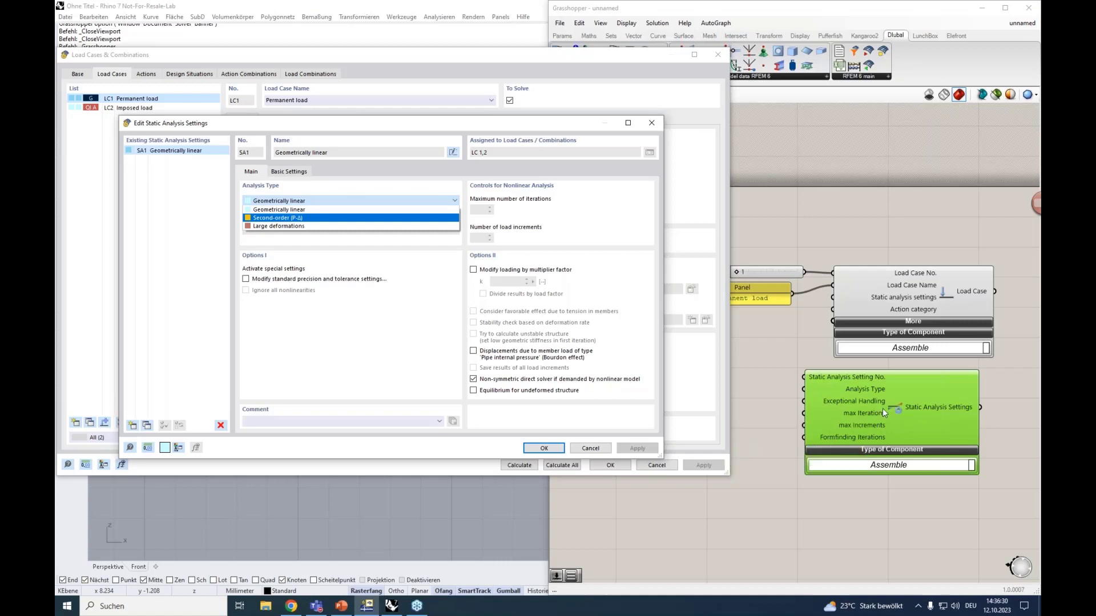
click(297, 171)
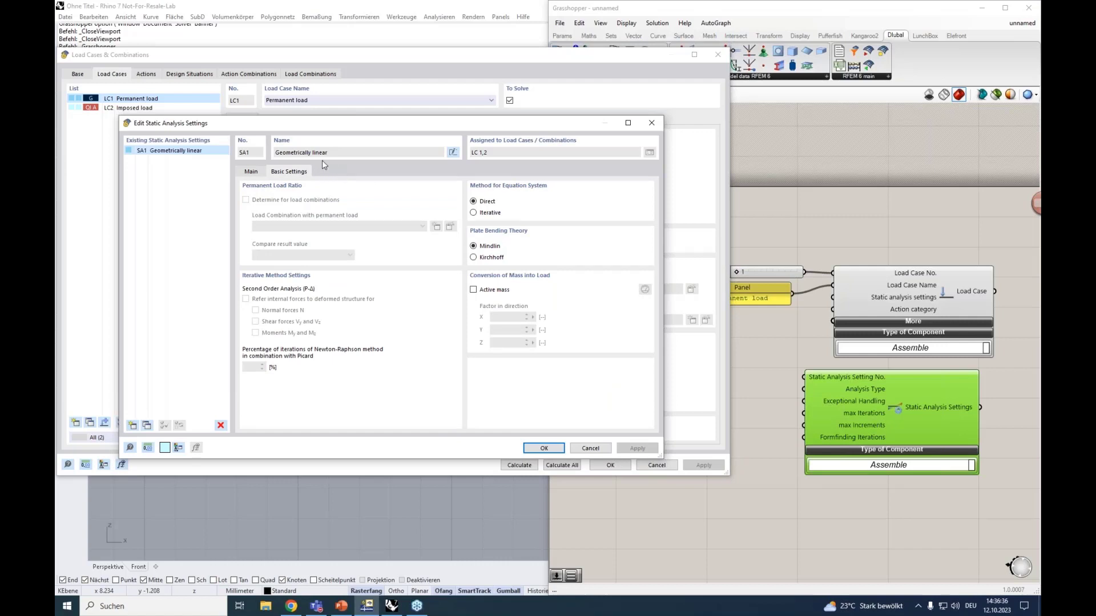
mouse_move(862, 415)
mouse_move(840, 441)
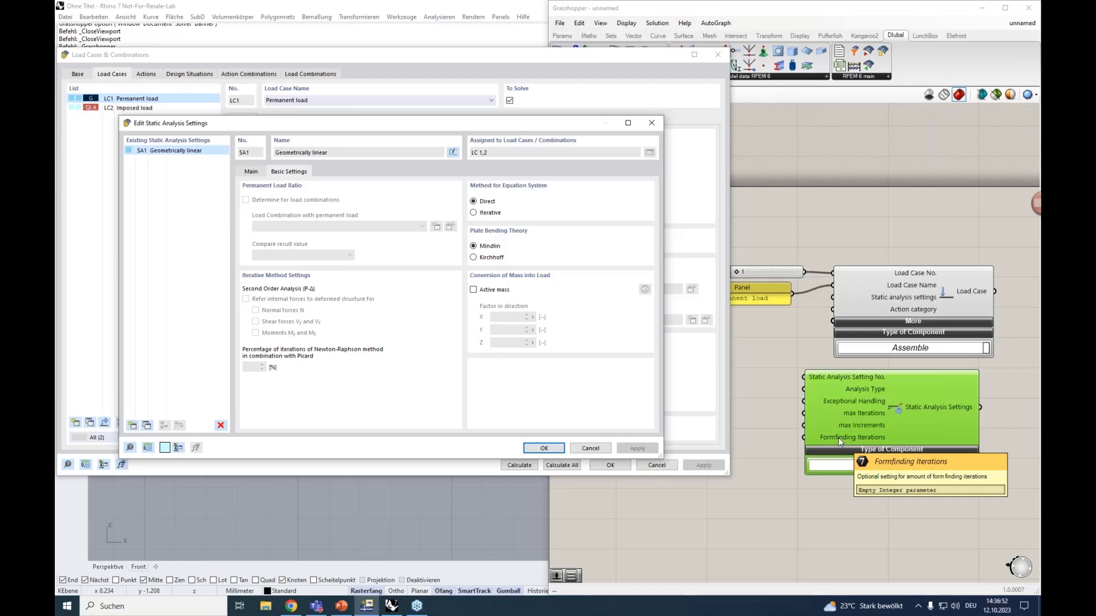
Step: Move the Load Case component with its slider and panel away from the Static Analysis Settings component to make room for wiring
scroll(839, 441, down, 3)
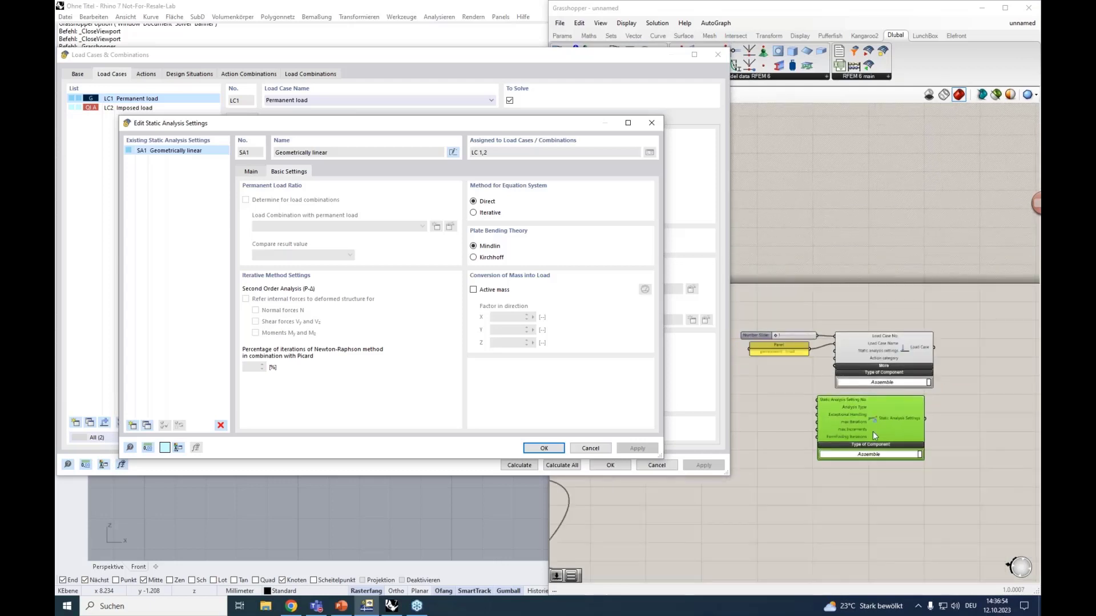
right_drag(779, 406, 795, 398)
drag(853, 398, 766, 401)
drag(975, 364, 773, 325)
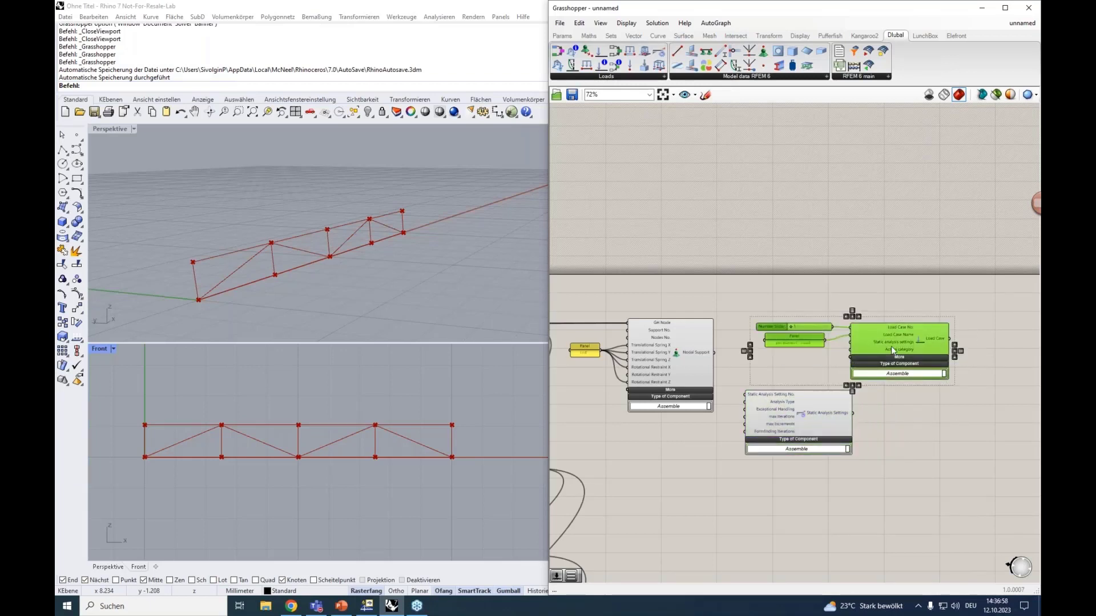
drag(887, 355, 973, 350)
right_drag(929, 437, 859, 429)
click(856, 427)
Step: Add a number slider set to 1 and connect it to Static Analysis Setting No
drag(752, 411, 808, 404)
scroll(703, 377, up, 2)
double_click(704, 377)
text(1)
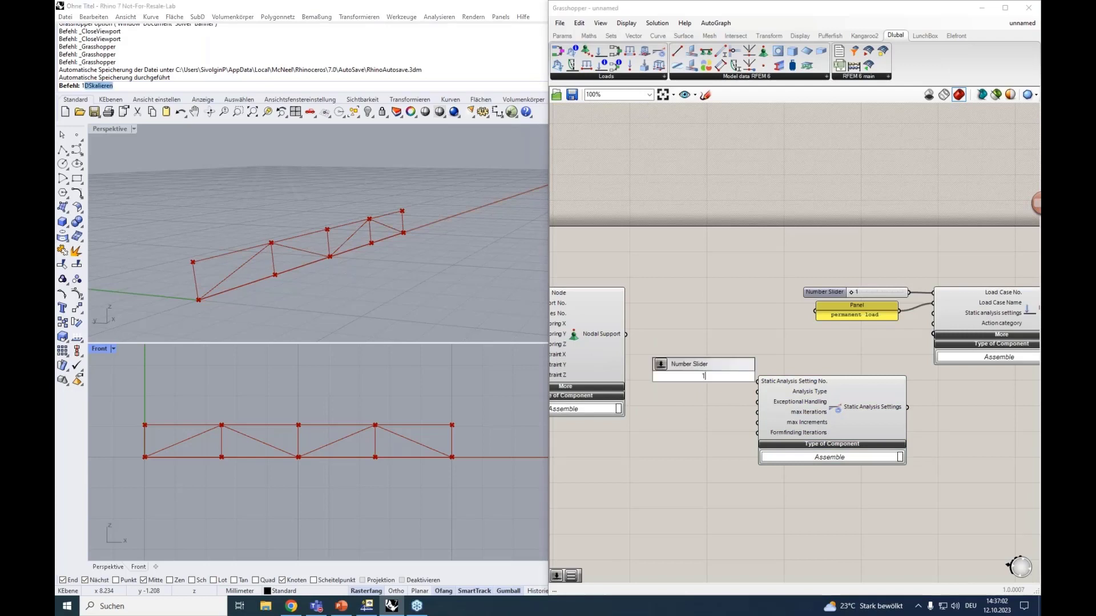
key(Return)
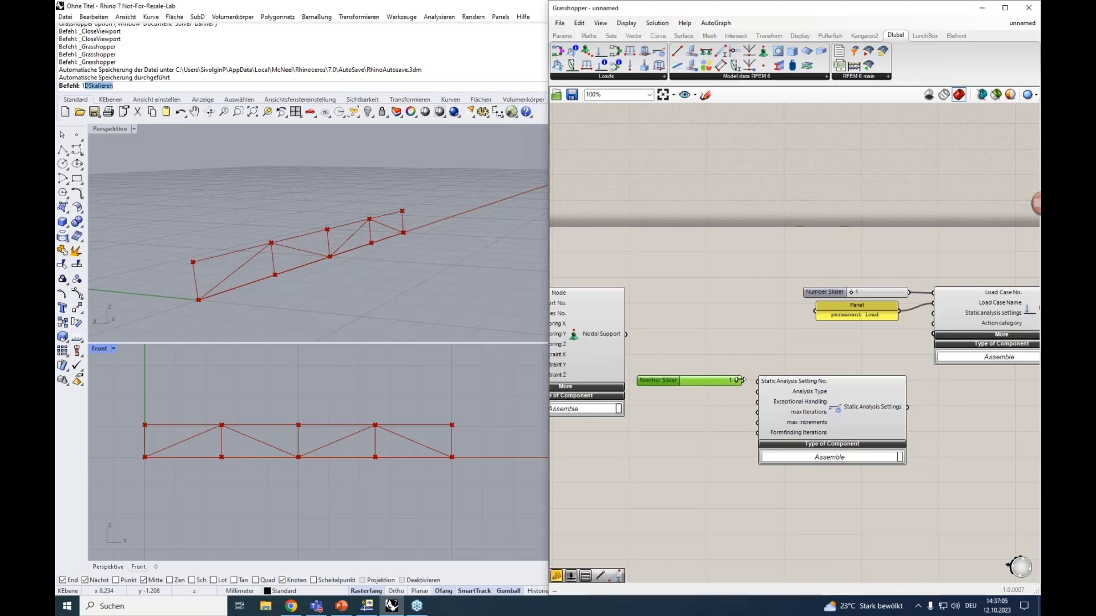
drag(740, 380, 757, 382)
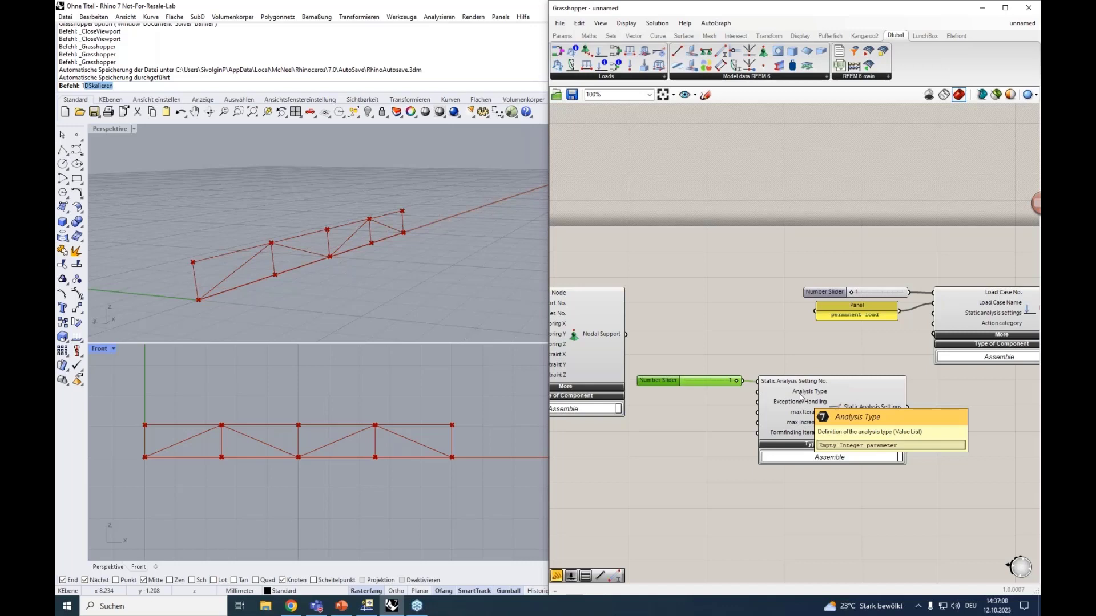
Step: Add a Value List beside the slider, connect it to Analysis Type and keep GEOMETRICALLY_LINEAR as the choice
double_click(691, 398)
text(va)
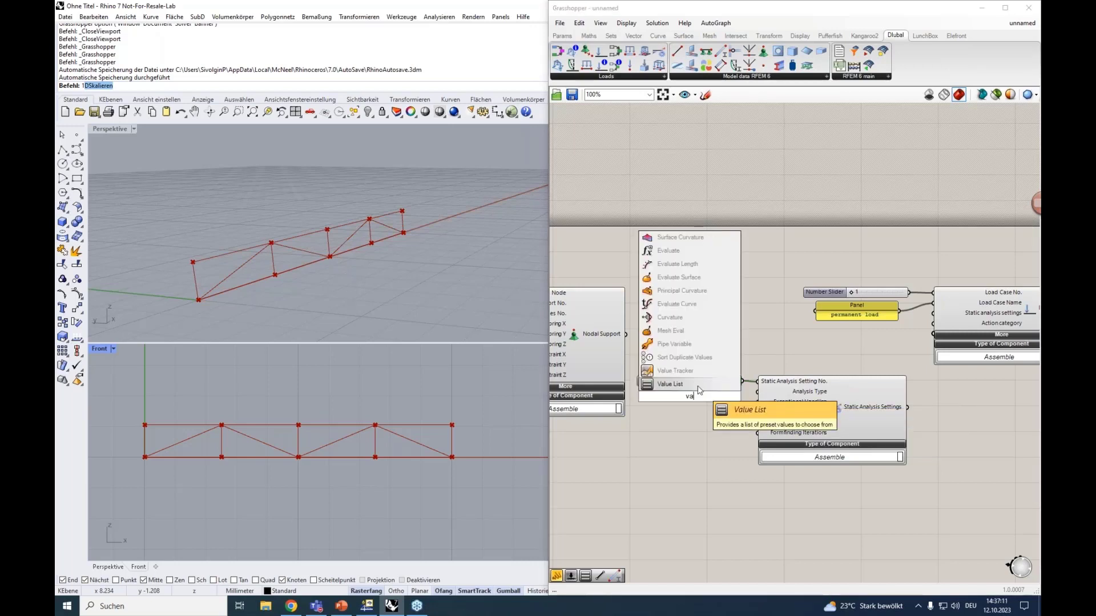
click(697, 385)
drag(719, 400, 758, 391)
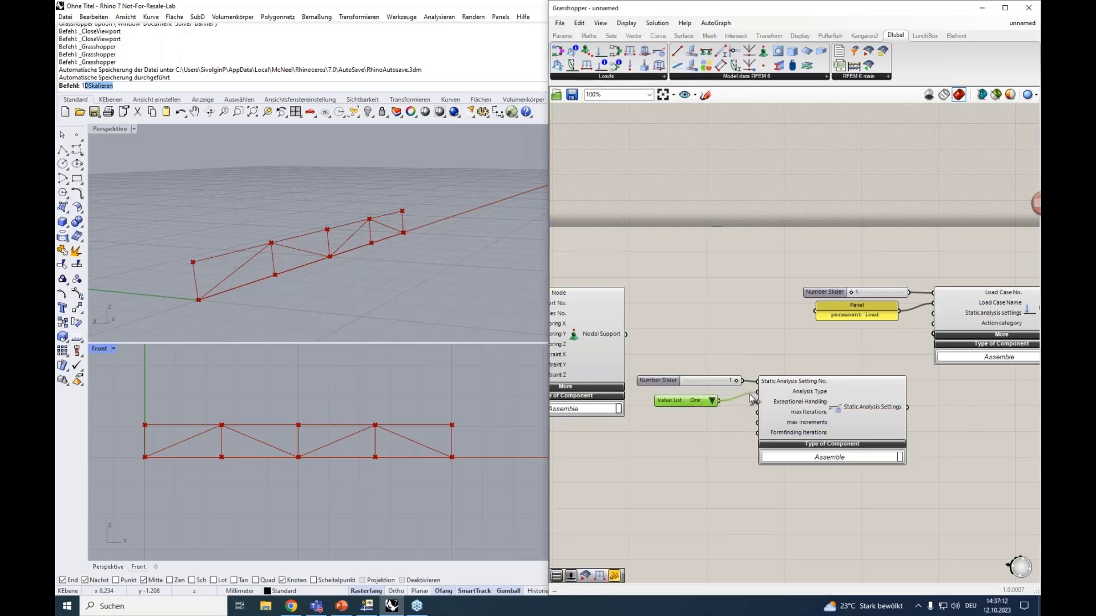
click(746, 396)
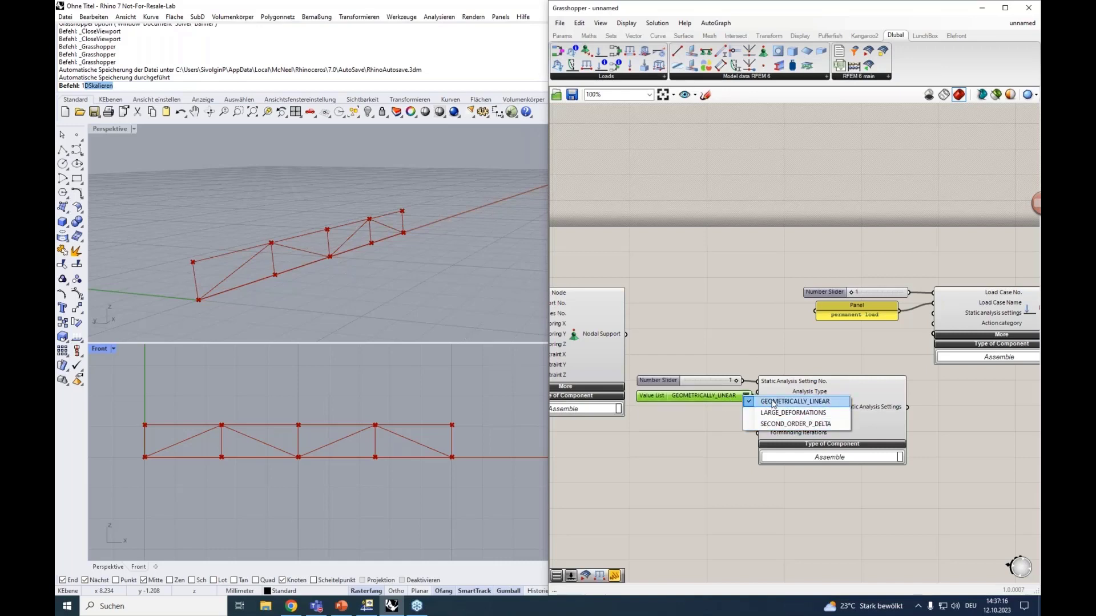
click(725, 415)
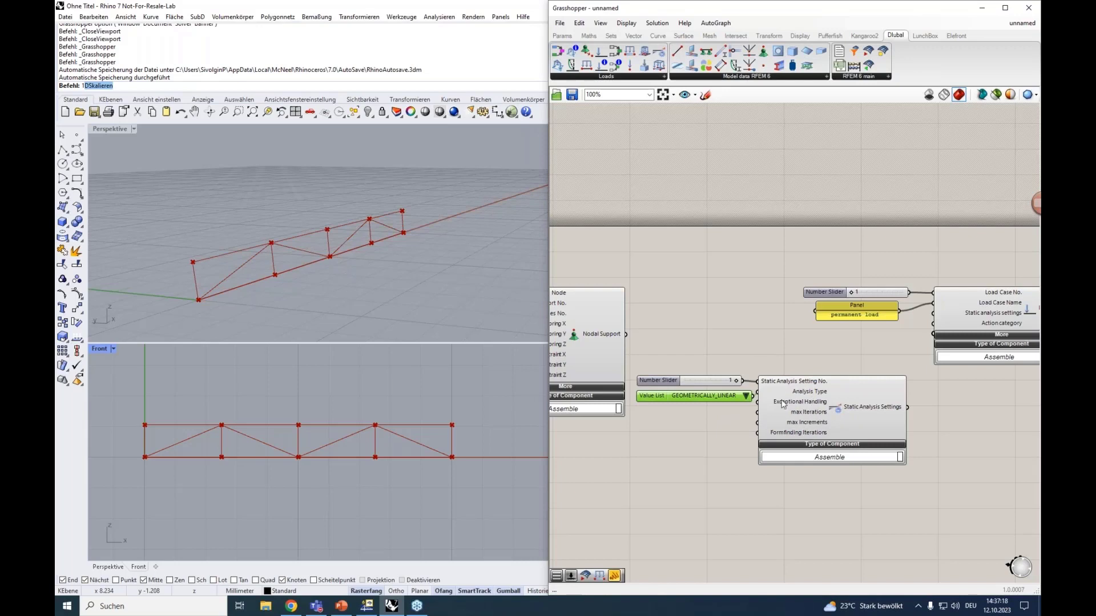
Step: Connect the Static Analysis Settings output to the Load Case's Static analysis settings input and space the load case group farther away
right_drag(792, 344, 727, 340)
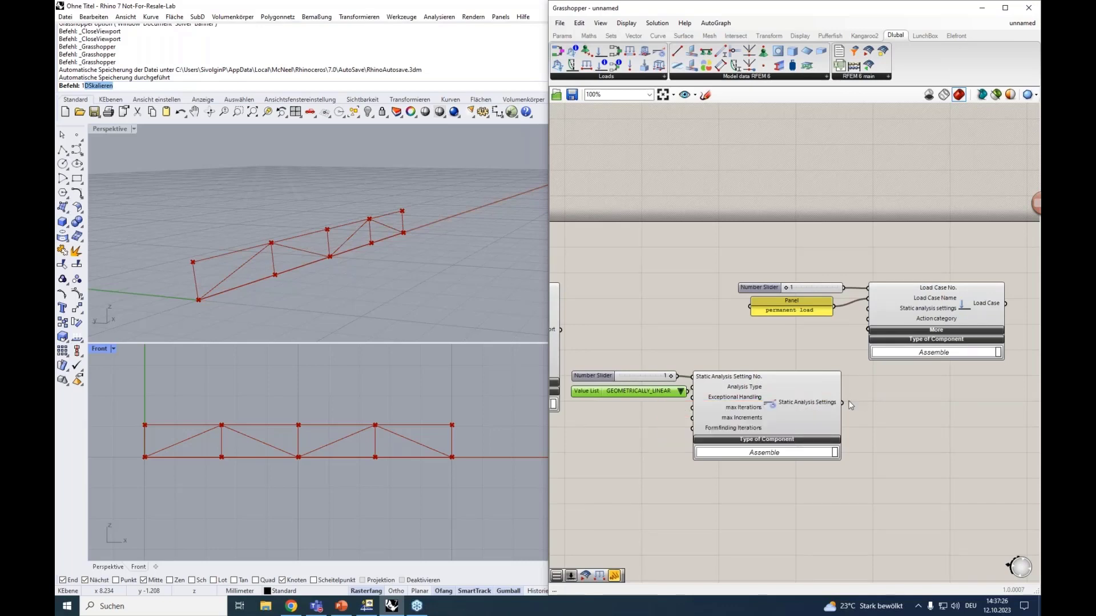
drag(842, 403, 867, 308)
right_drag(878, 382, 793, 384)
drag(970, 349, 701, 280)
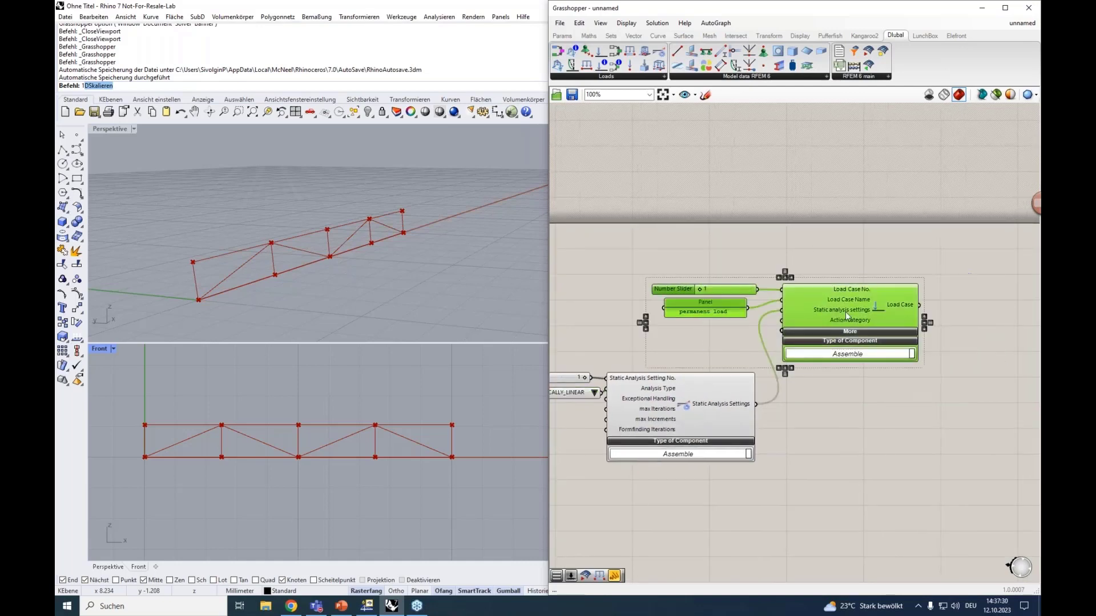
drag(850, 312, 933, 312)
right_drag(891, 408, 886, 405)
click(880, 419)
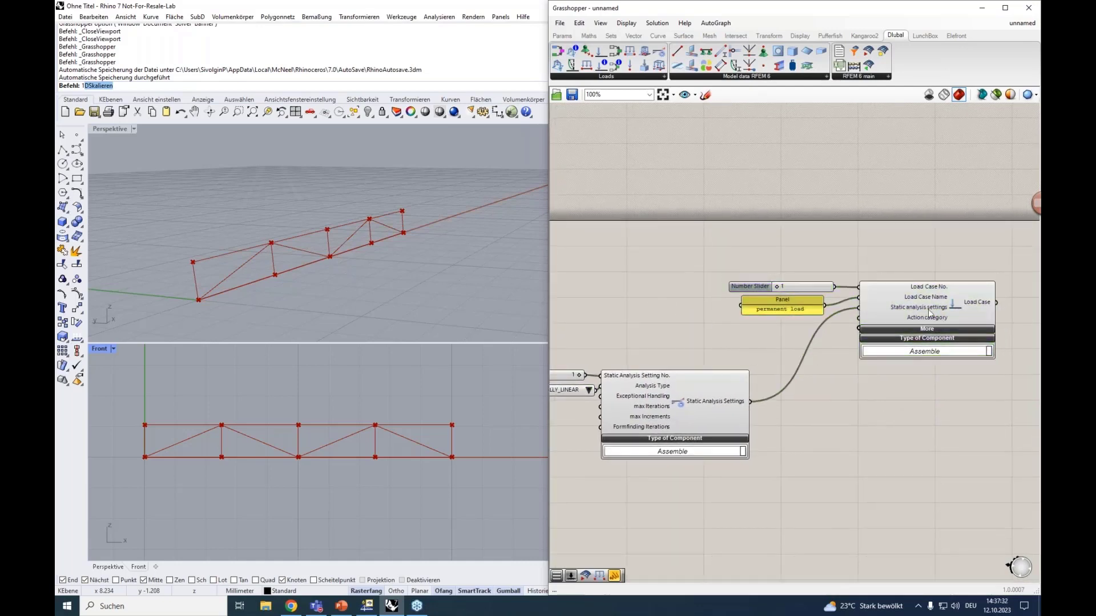
Step: Place the component that outputs Action Category and Design Situation Type below the Load Case component
mouse_move(922, 320)
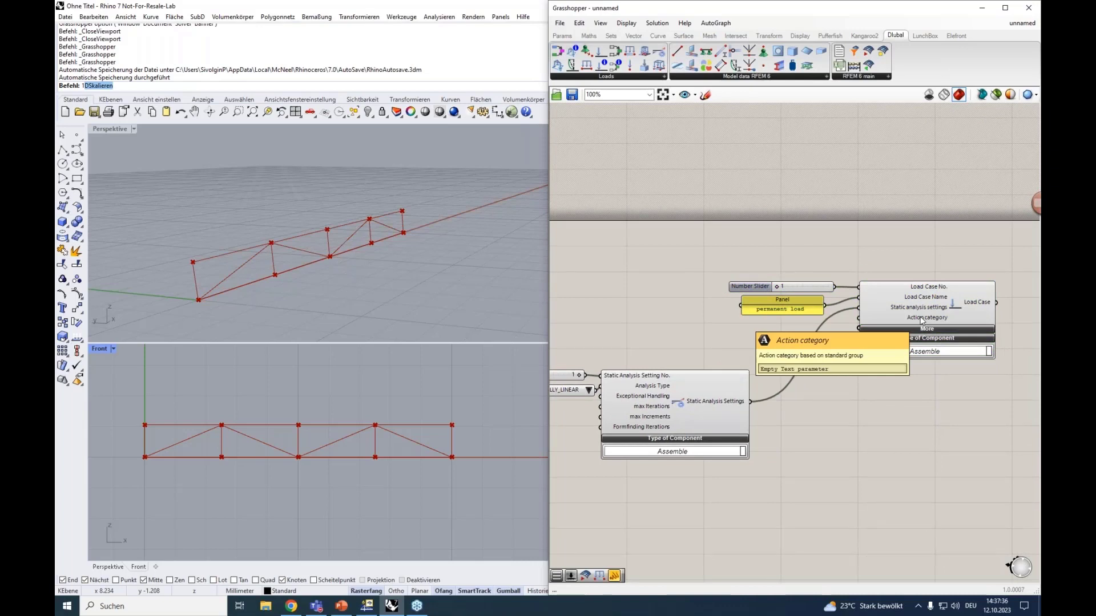
click(620, 77)
click(701, 142)
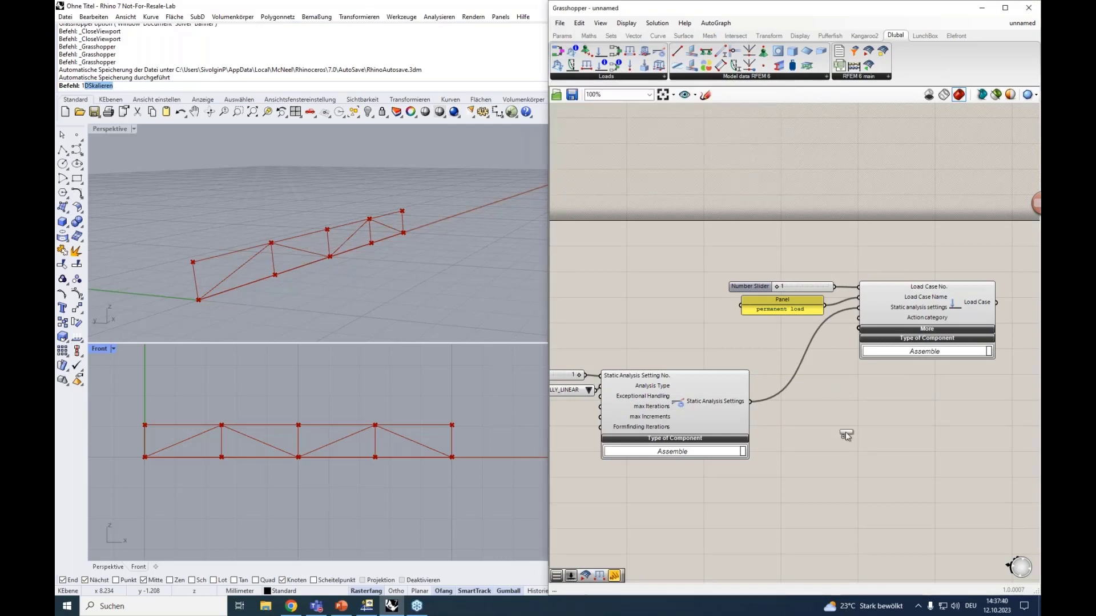
click(846, 435)
right_drag(845, 435, 819, 399)
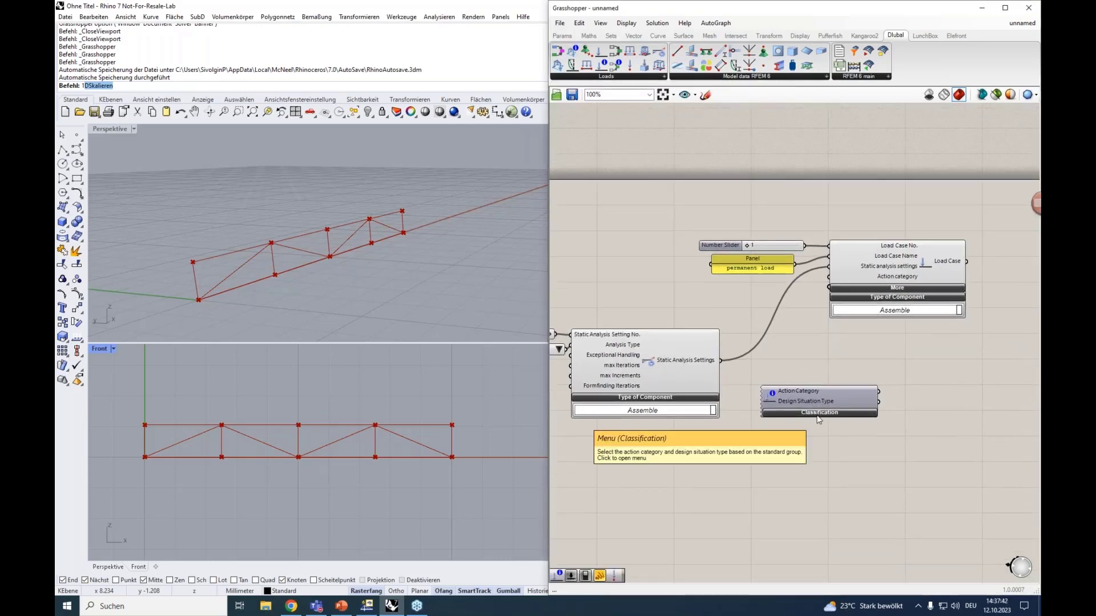
Step: Expand the component's Classification options and choose standard group EN 1990 with action category Permanent | G
click(811, 413)
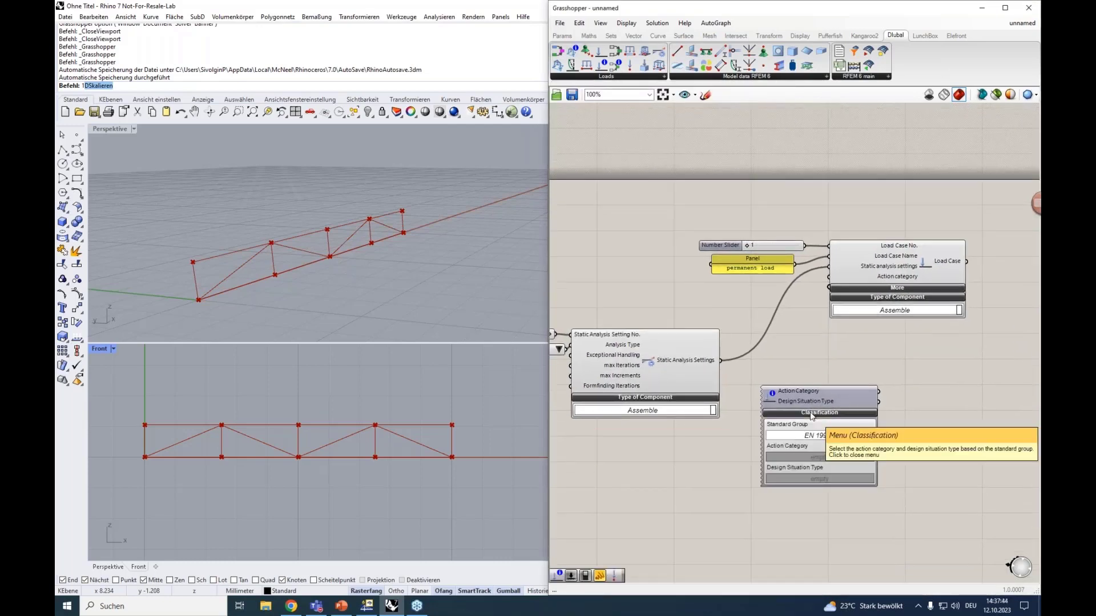
scroll(813, 431, up, 2)
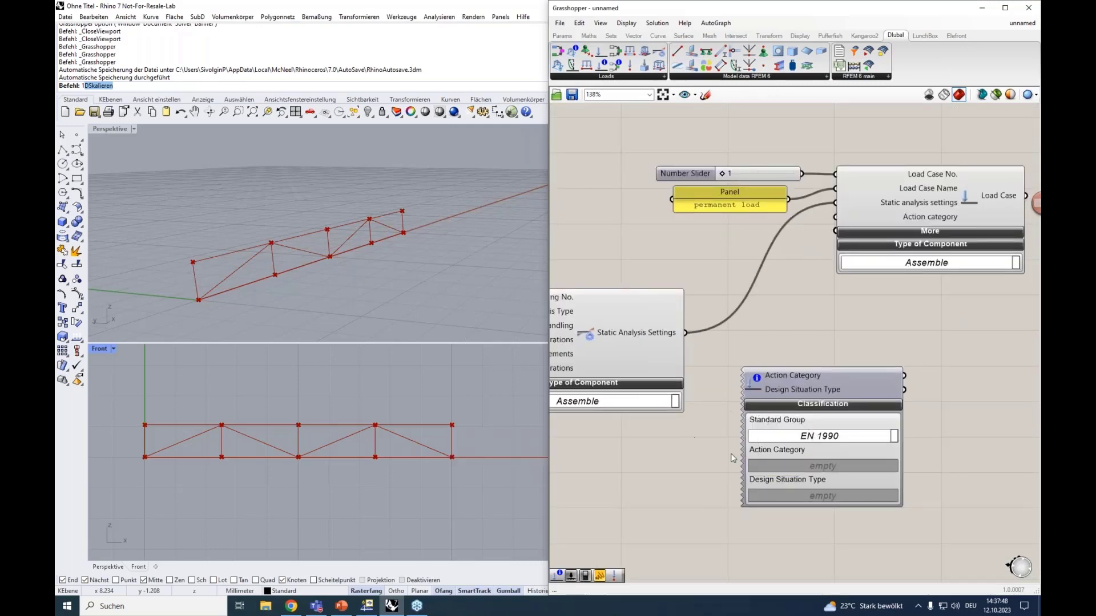
click(804, 438)
click(813, 439)
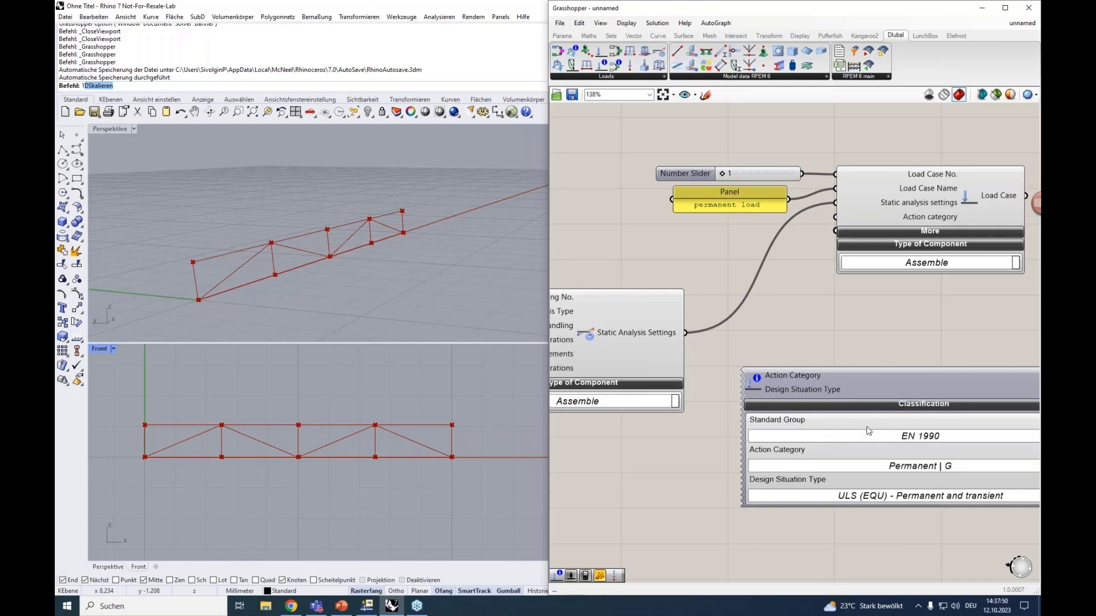
drag(864, 382, 821, 371)
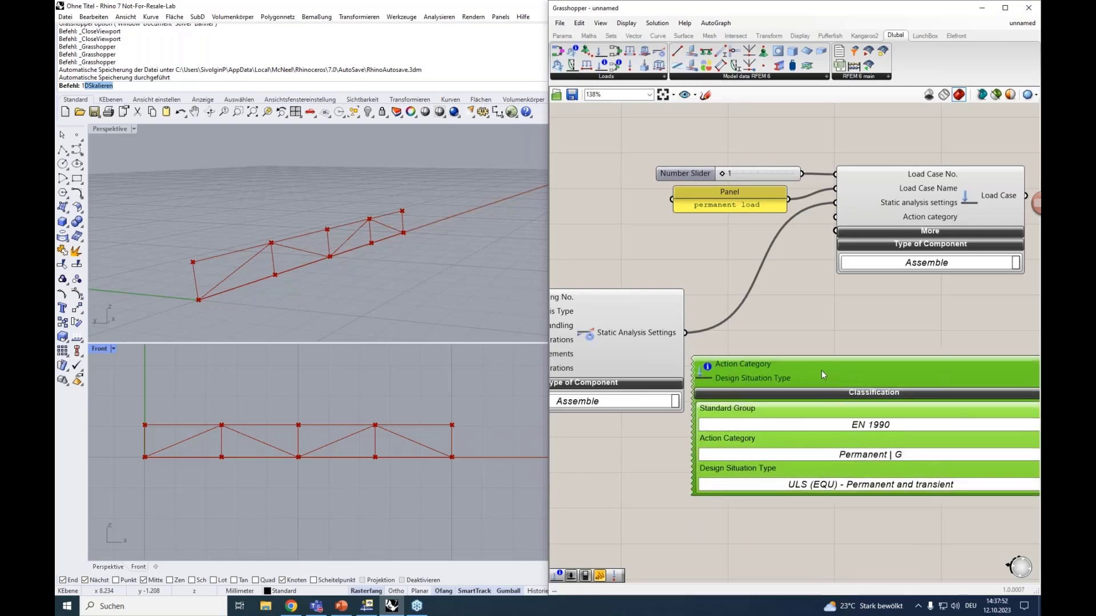
right_drag(825, 343, 827, 314)
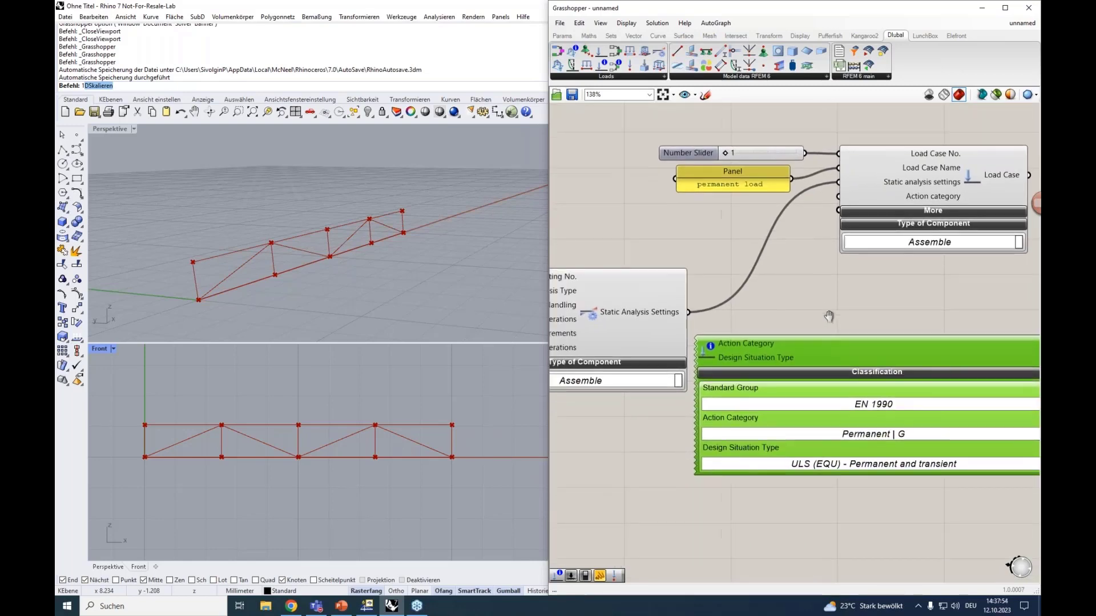
scroll(825, 341, down, 2)
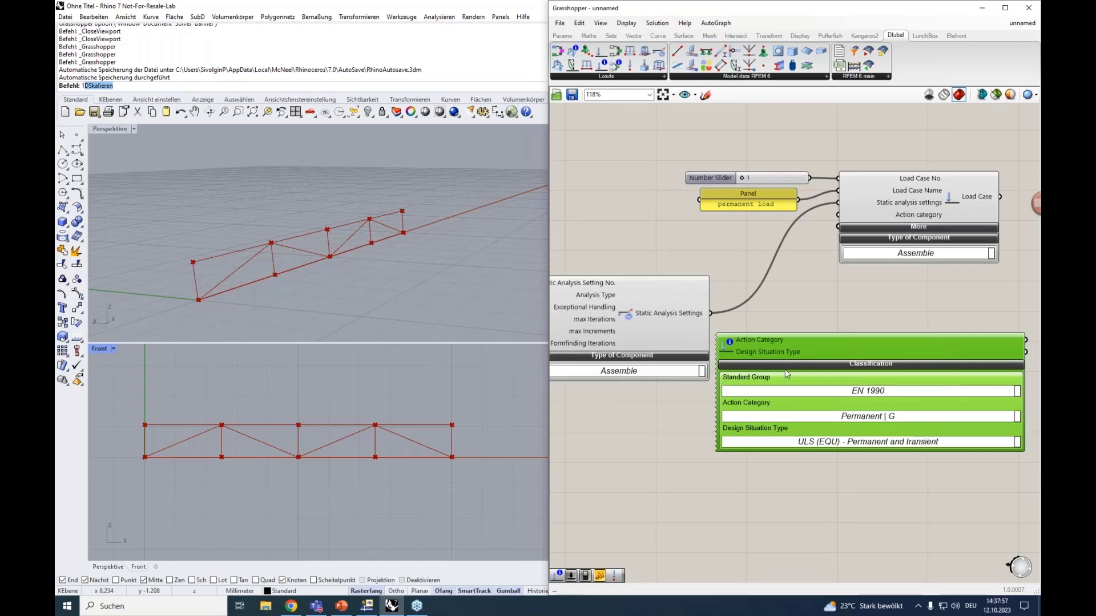
click(837, 416)
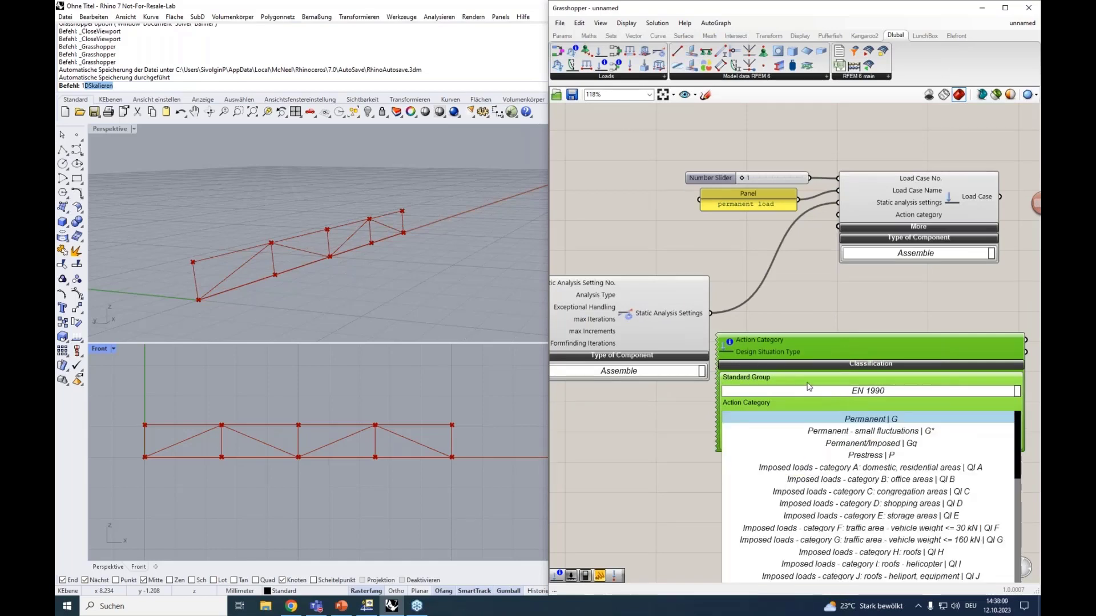
click(846, 419)
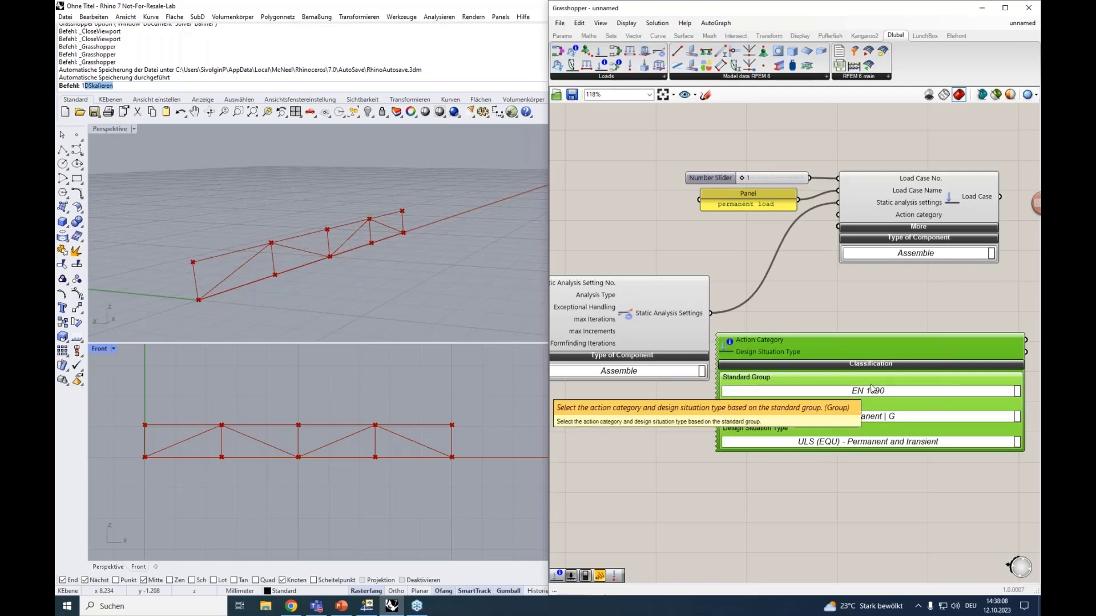
Step: Switch to RFEM, close the load case dialogs and check the load case classification standard group in the model's base data
click(367, 606)
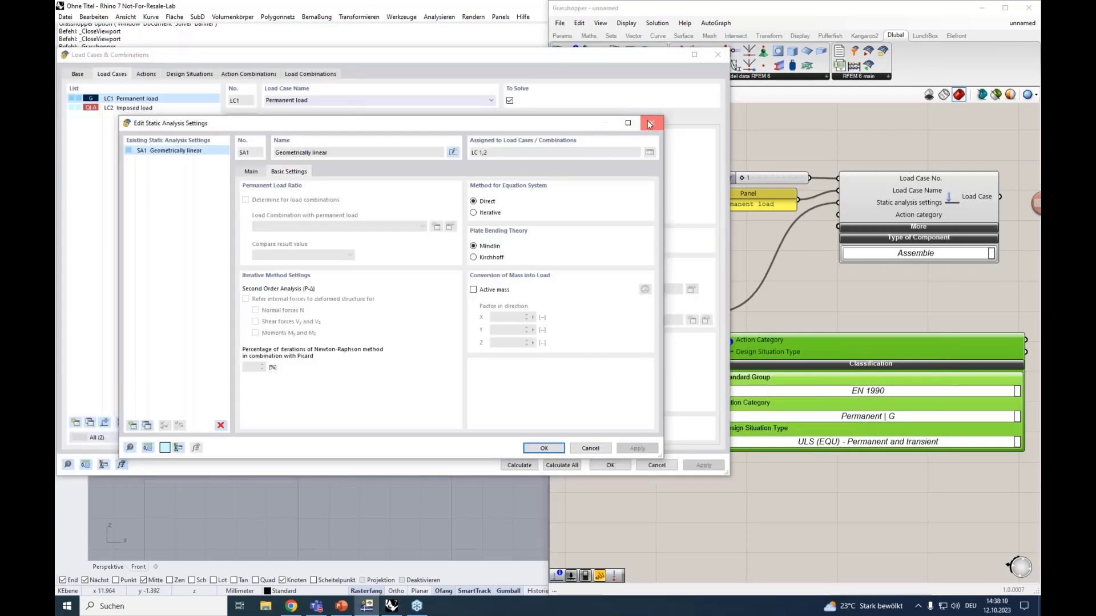
click(650, 124)
click(717, 54)
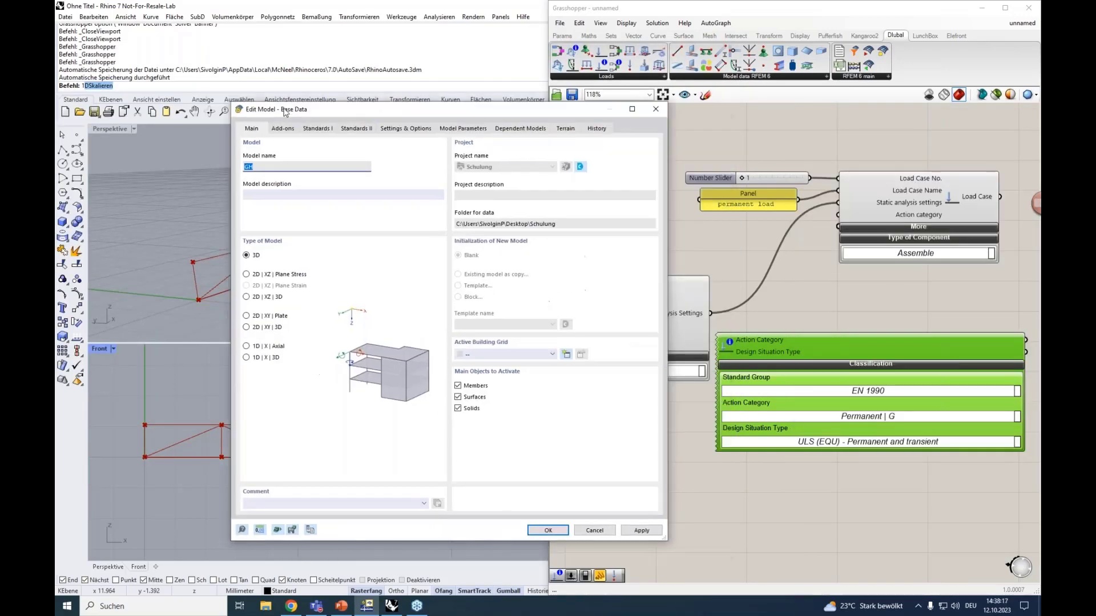
click(320, 129)
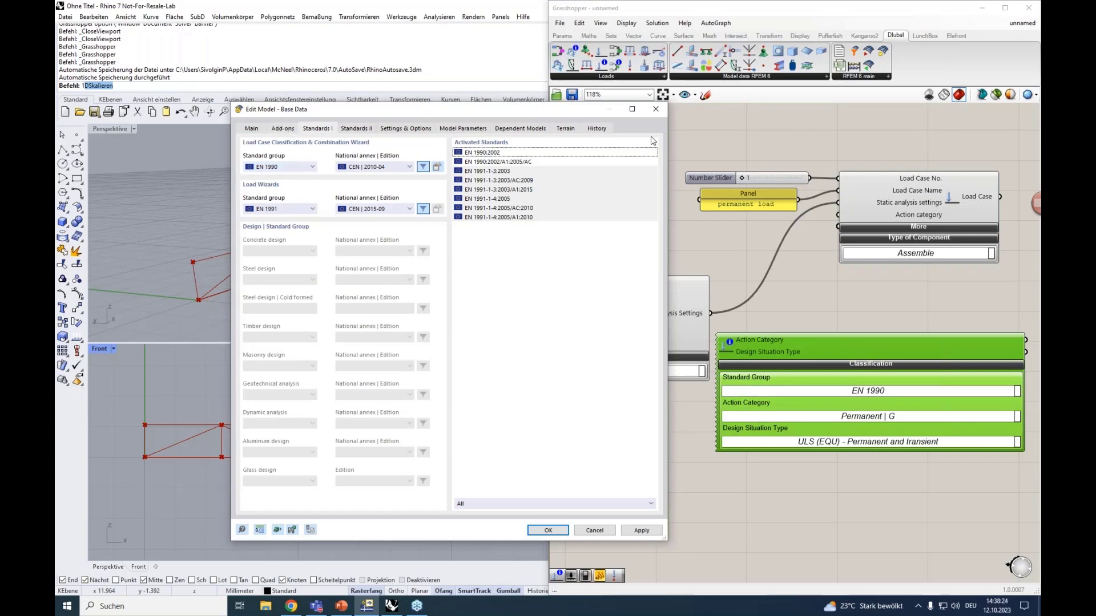
click(654, 115)
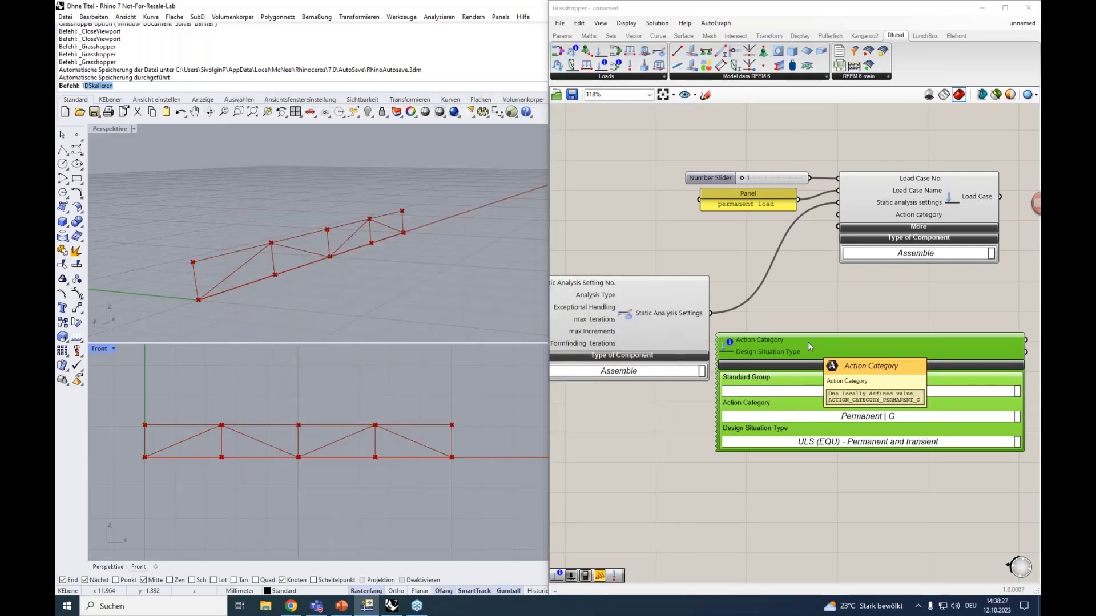
Step: Position the collapsed classification component below the "permanent load" panel and connect its Action Category output to the Load Case's Action category
drag(829, 348, 632, 253)
scroll(787, 287, down, 1)
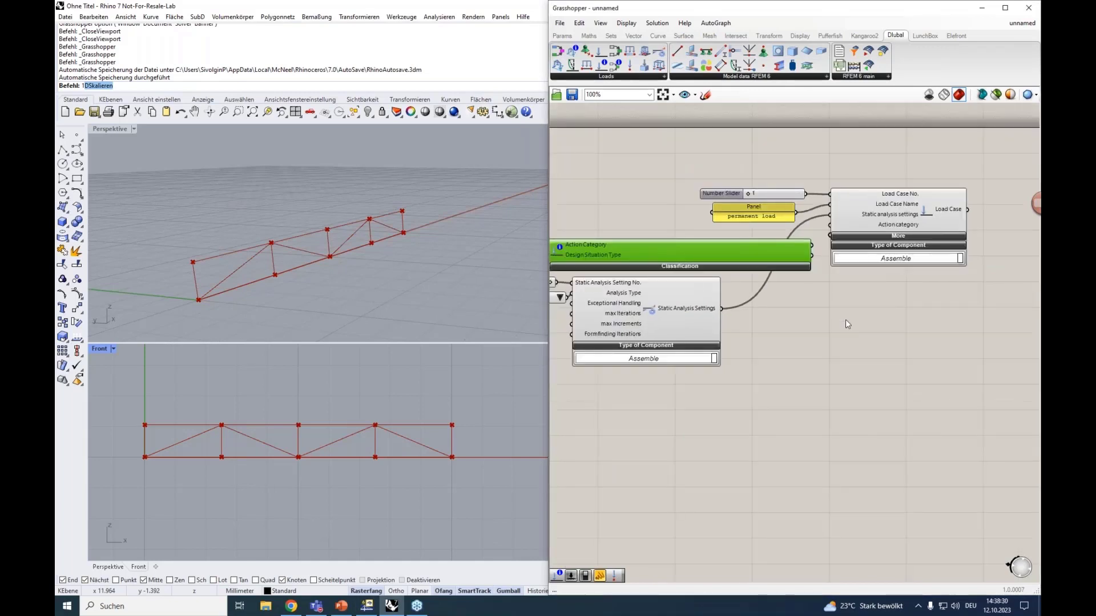
right_drag(845, 320, 897, 331)
drag(926, 235, 942, 235)
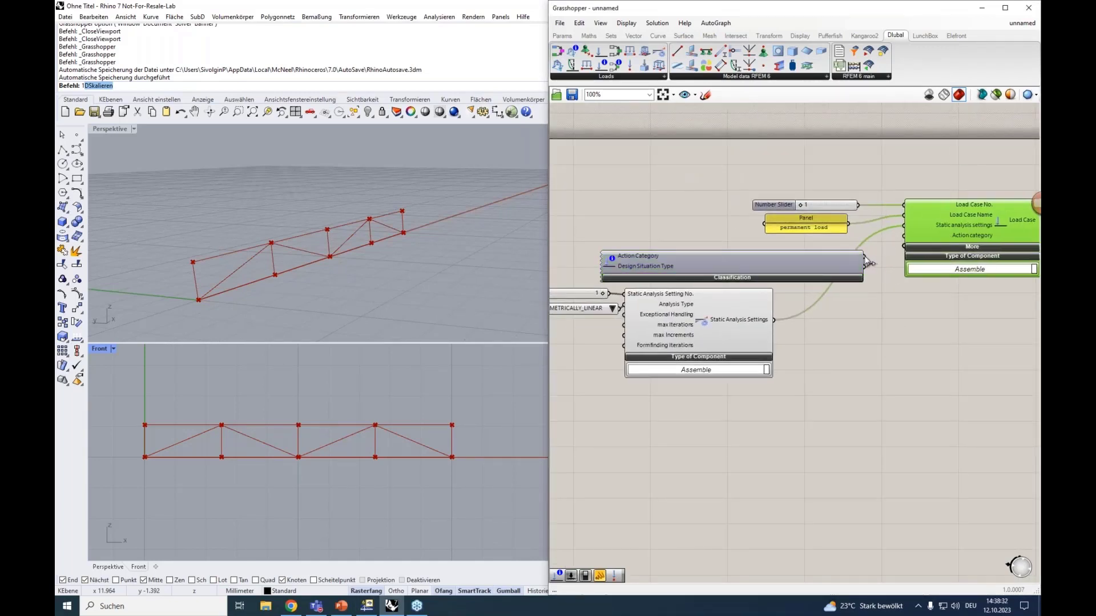
drag(864, 255, 904, 239)
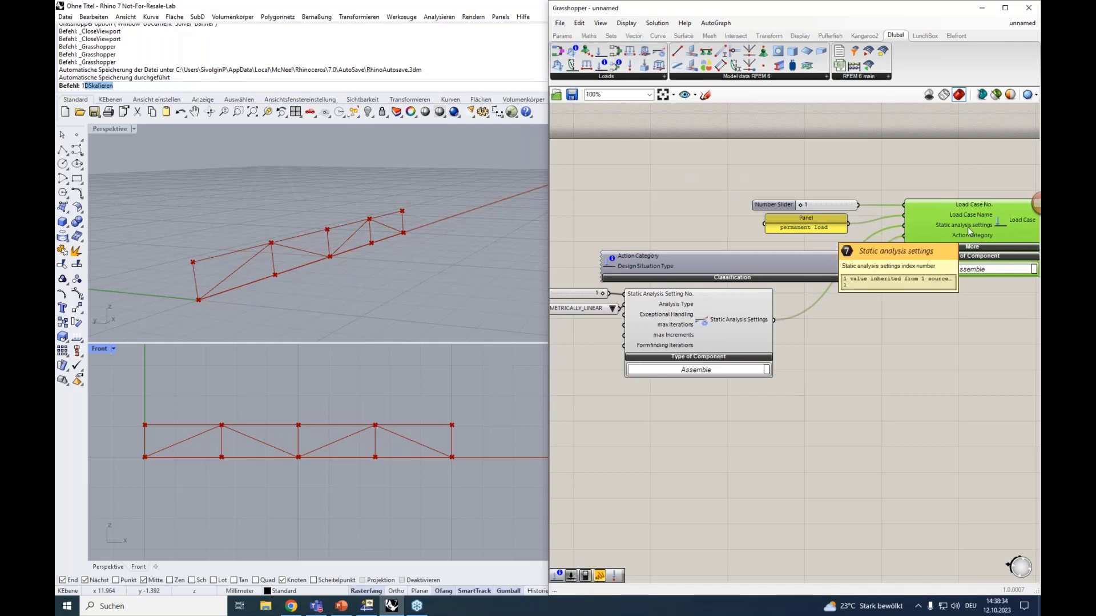
Step: Expand the Load Case component's additional inputs, examine the self-weight, To Solve and initial state options, and collapse them again
drag(808, 279, 797, 272)
right_drag(908, 314, 794, 283)
click(859, 214)
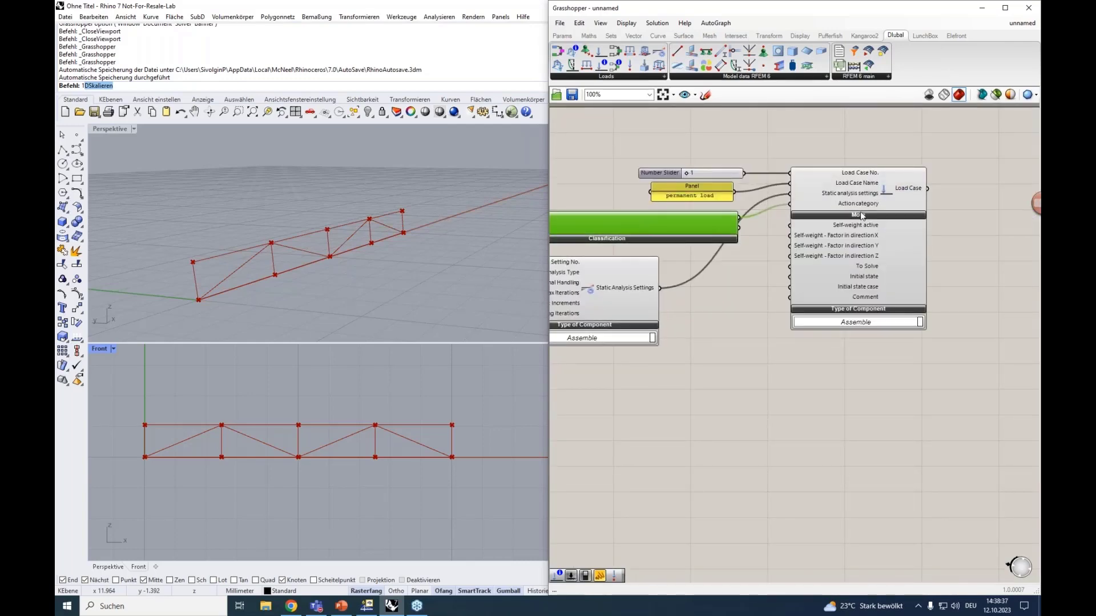
scroll(837, 219, up, 3)
right_drag(716, 303, 697, 333)
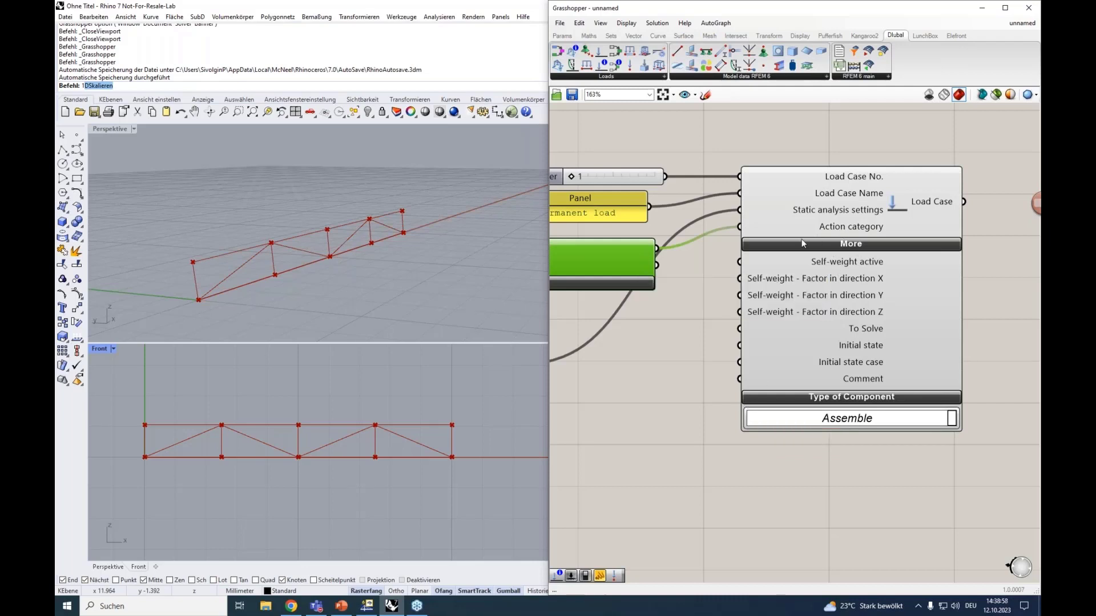
click(832, 249)
Step: Duplicate the Load Case component with its slider, name panel and classification component below the original group
scroll(832, 255, down, 3)
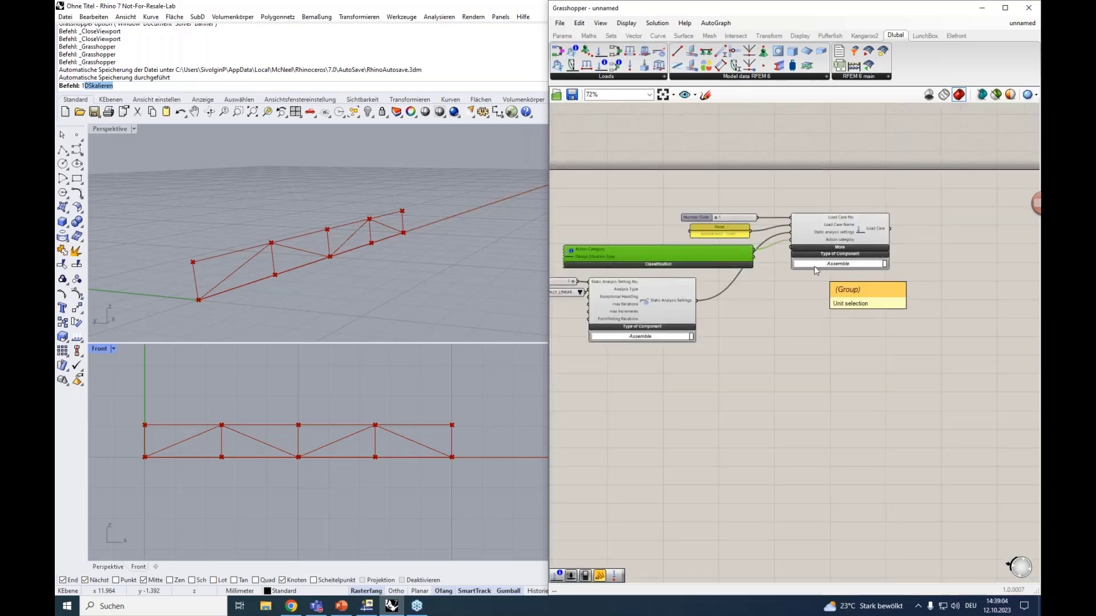
key(ctrl+z)
drag(905, 283, 742, 203)
drag(786, 232, 850, 355)
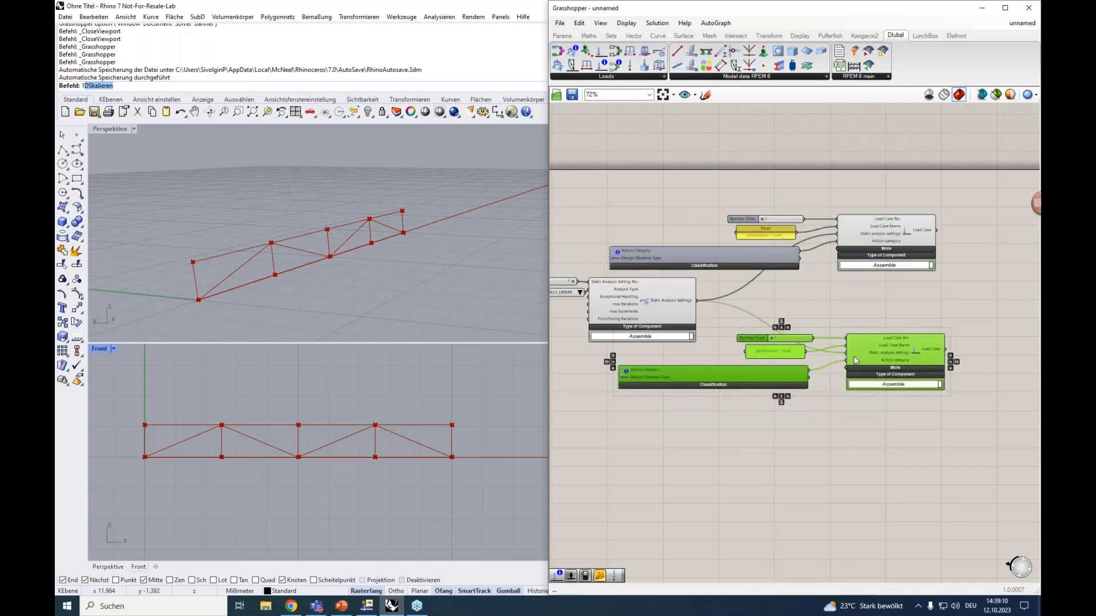
Step: Set the duplicated load case number slider to 2 and change the copied name panel's text to "imposed load"
scroll(848, 354, up, 1)
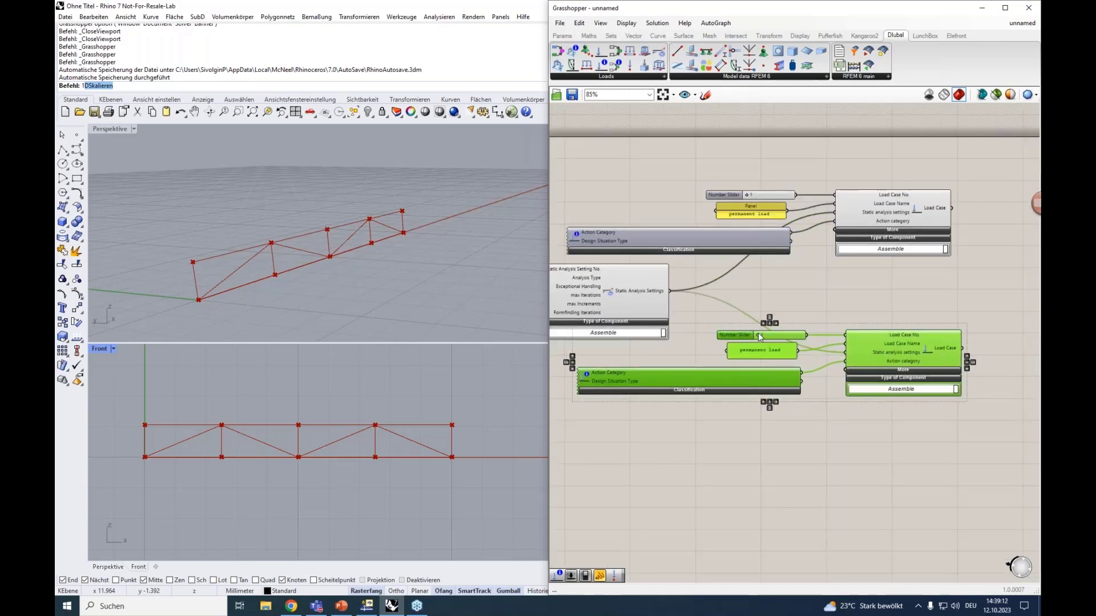
drag(758, 334, 801, 335)
double_click(778, 352)
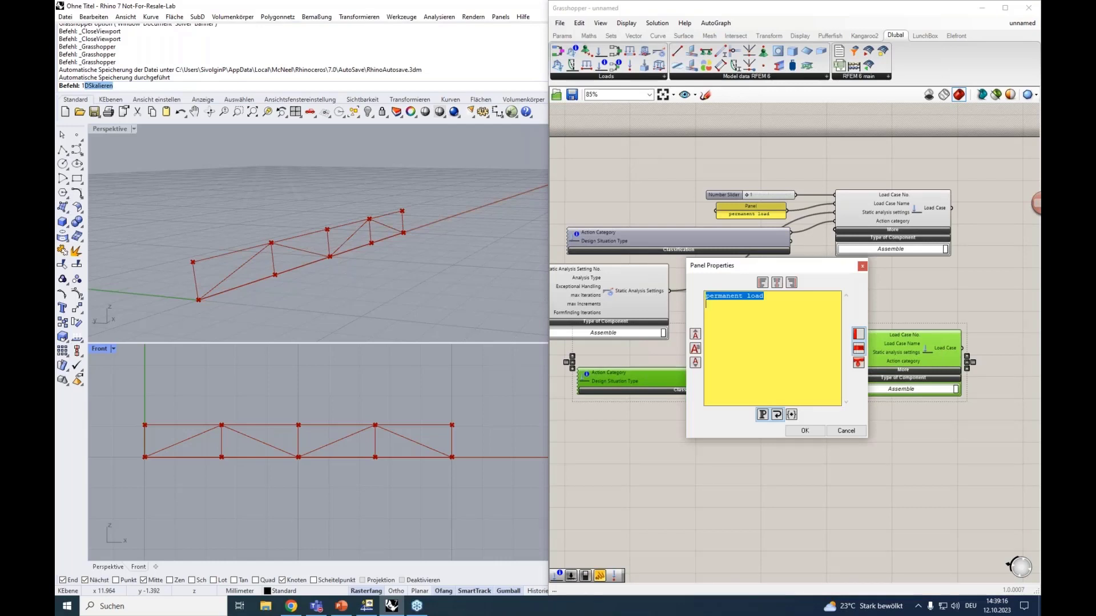
text(imposed load)
click(799, 431)
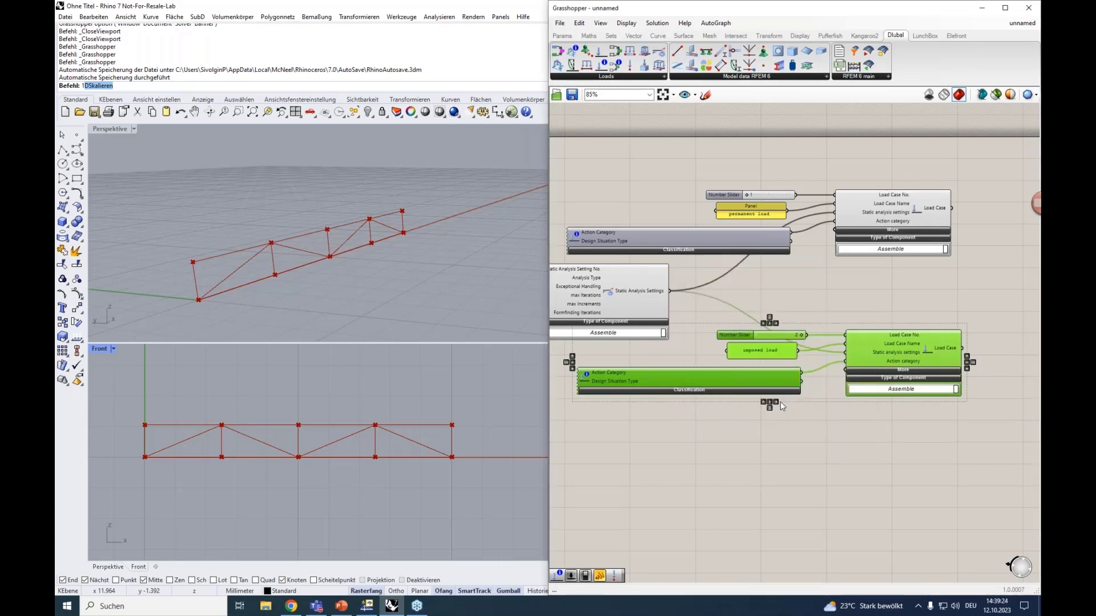
Step: Set the duplicated classification's action category to "Imposed loads - category A: domestic, residential areas | QI A" and collapse the component
click(760, 390)
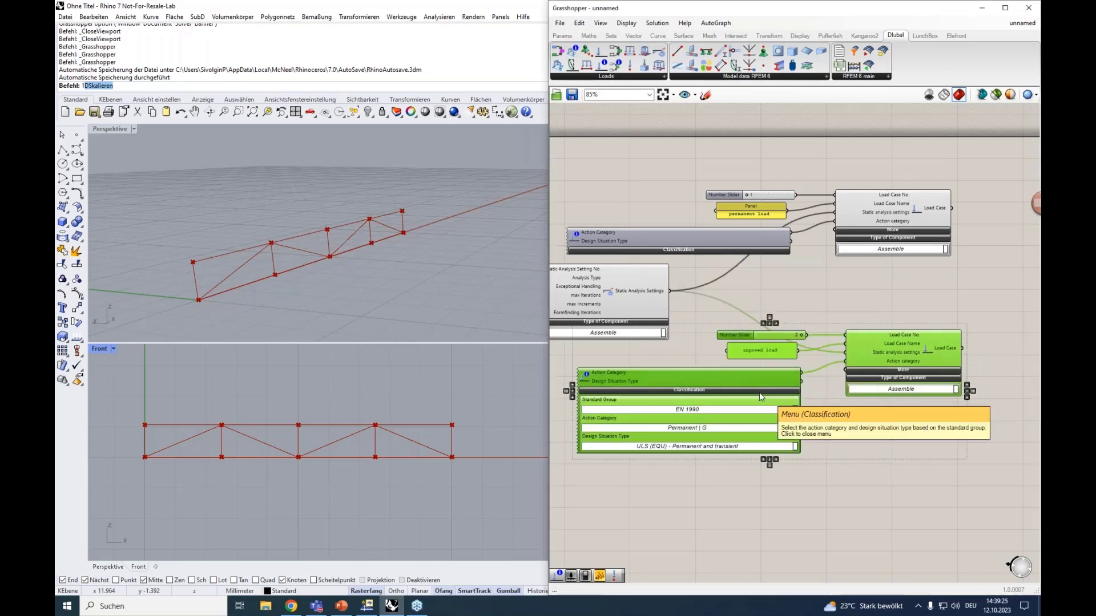
click(665, 428)
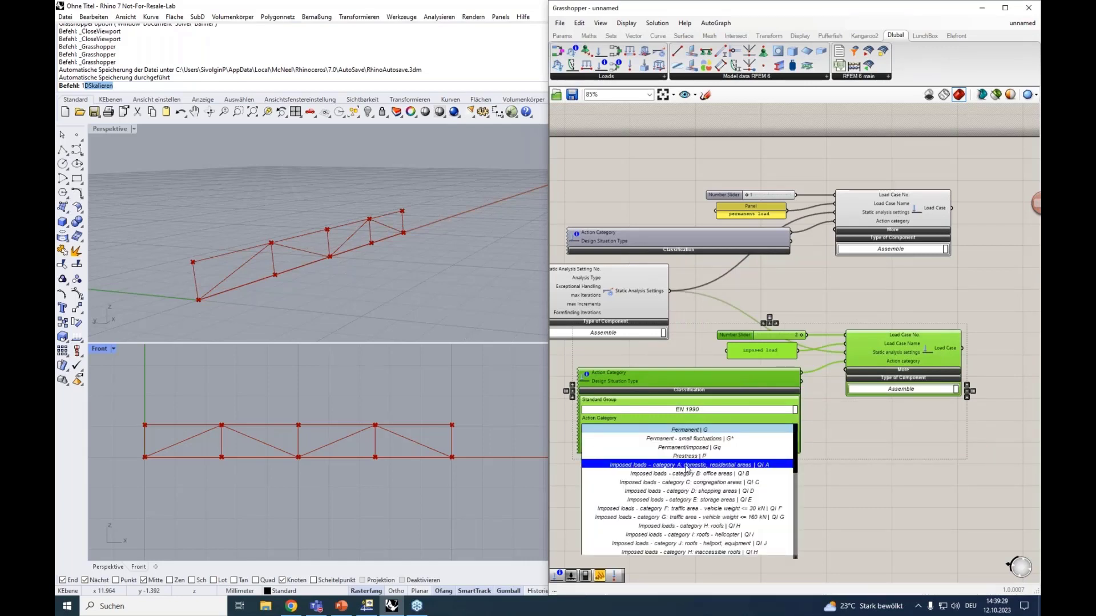
click(636, 465)
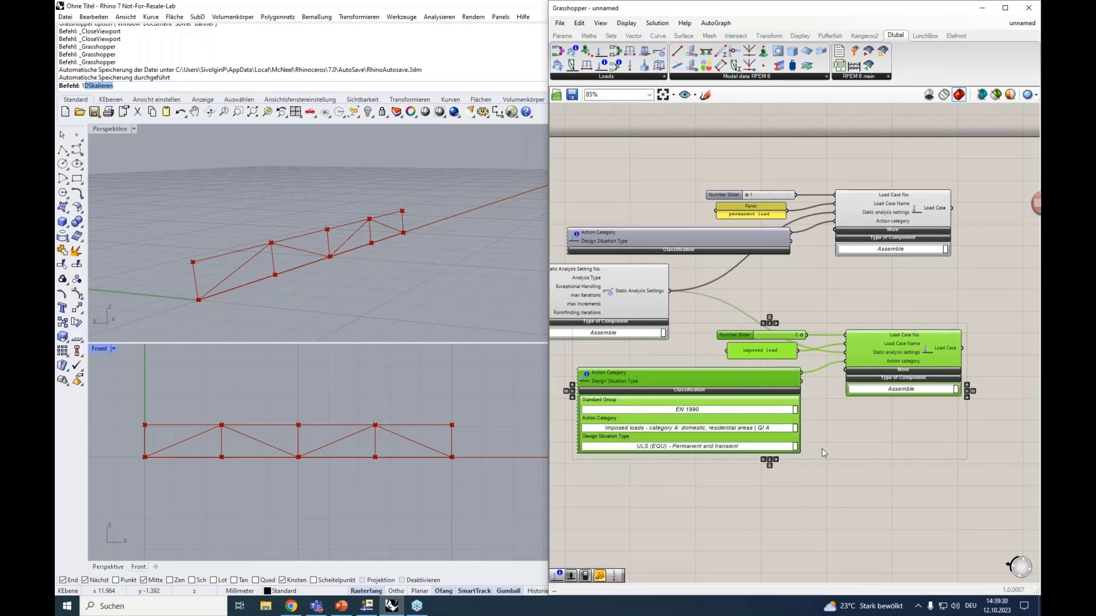
click(746, 391)
click(902, 428)
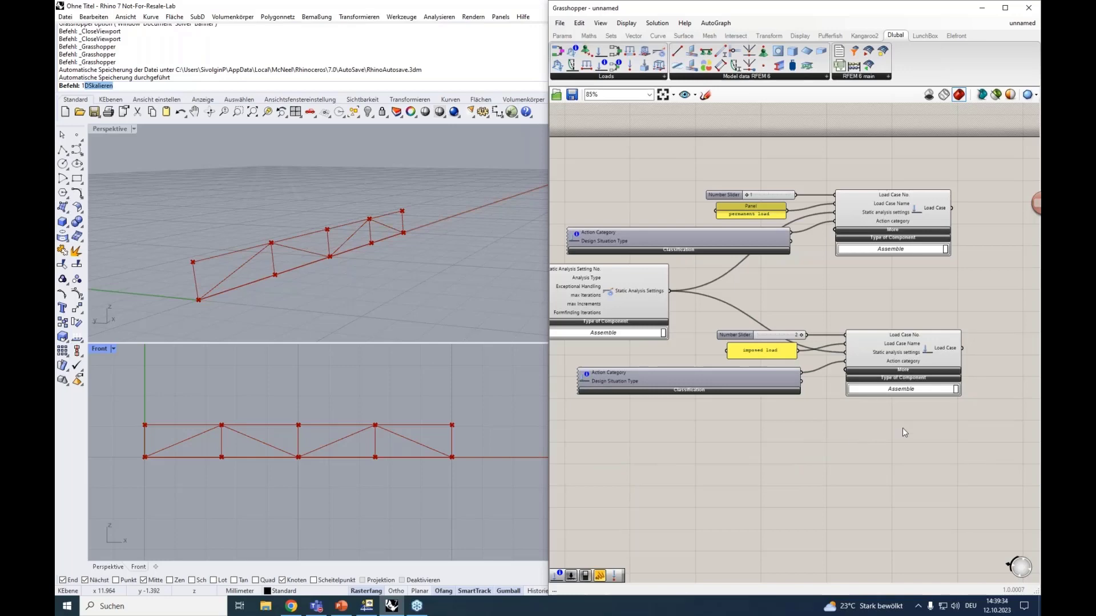
Step: Align the imposed load case group directly below the permanent load case group
scroll(903, 426, down, 3)
drag(942, 437, 649, 319)
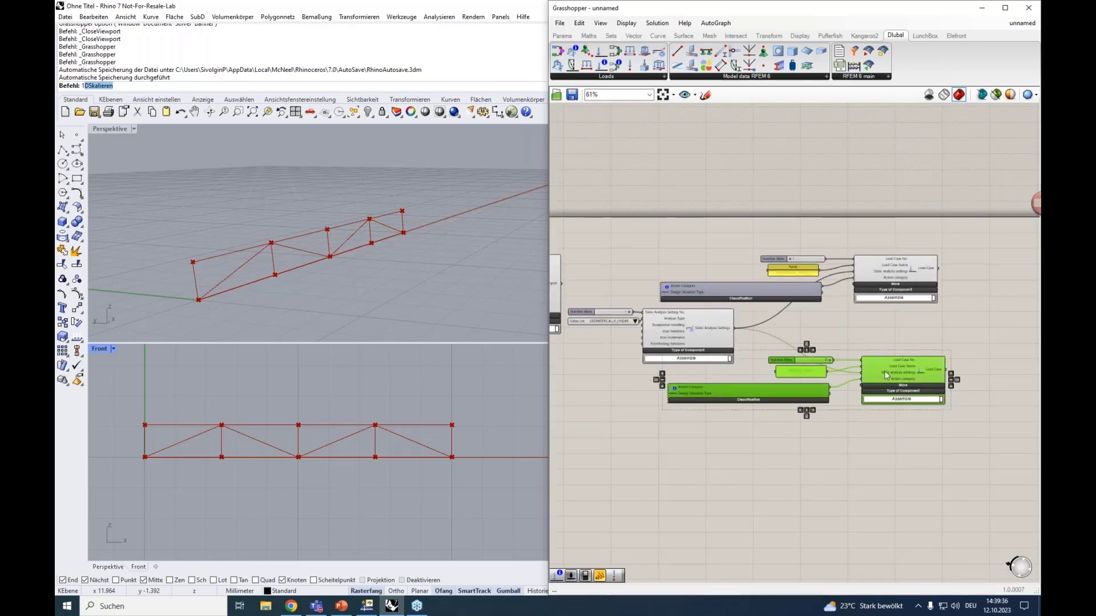
drag(886, 374, 881, 358)
scroll(949, 317, up, 3)
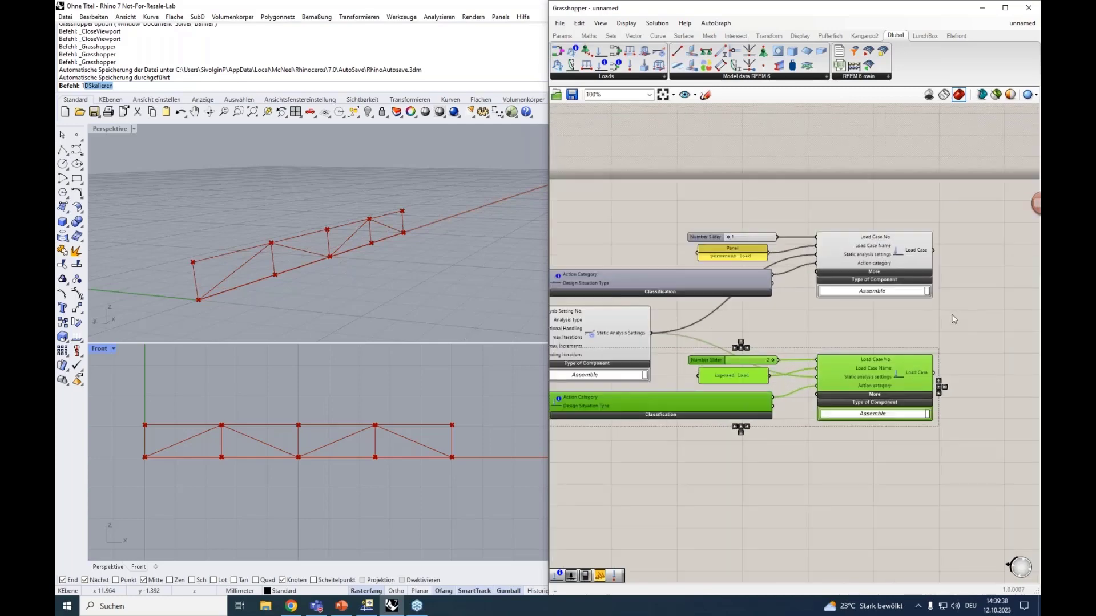
scroll(947, 319, down, 1)
right_drag(880, 321, 869, 326)
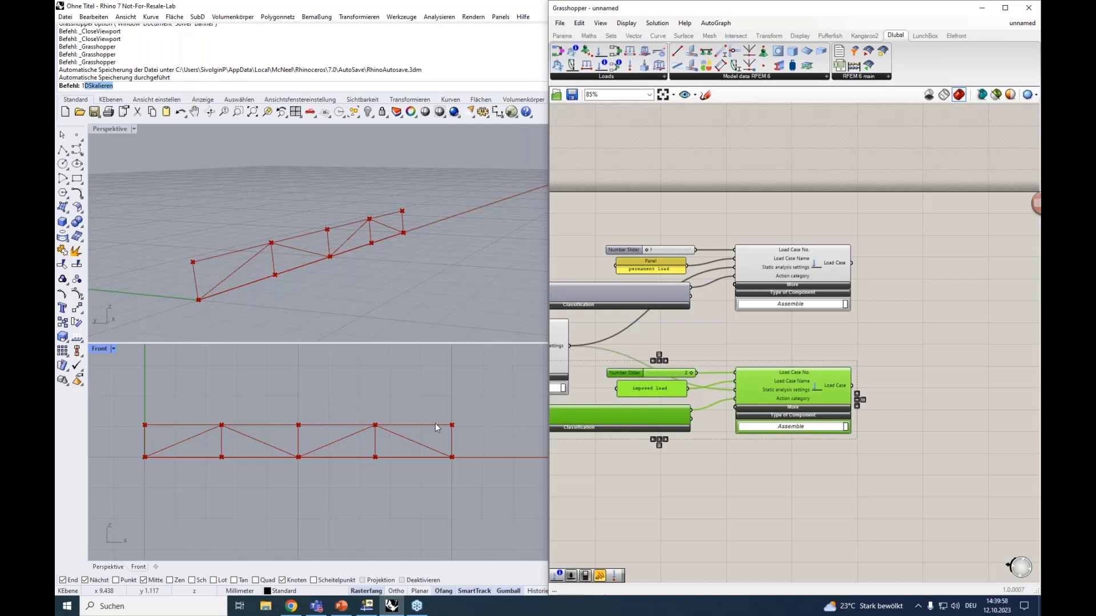
Step: Add a Nodal Load component to the canvas beside the two Load Case components
click(769, 77)
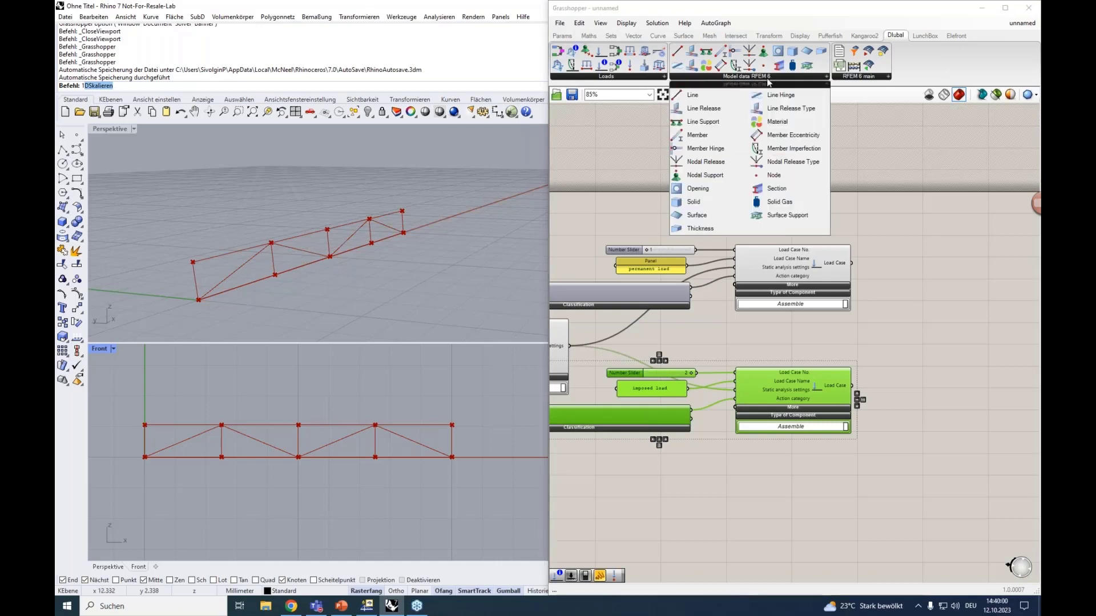
click(656, 76)
click(707, 160)
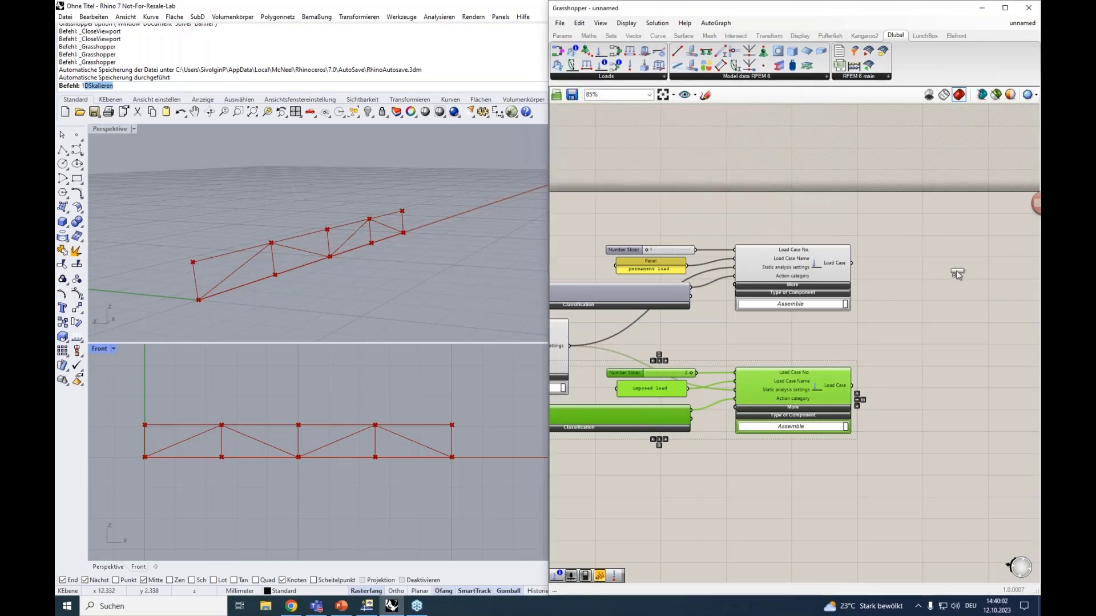
click(955, 271)
right_drag(864, 206, 683, 215)
drag(760, 254, 814, 269)
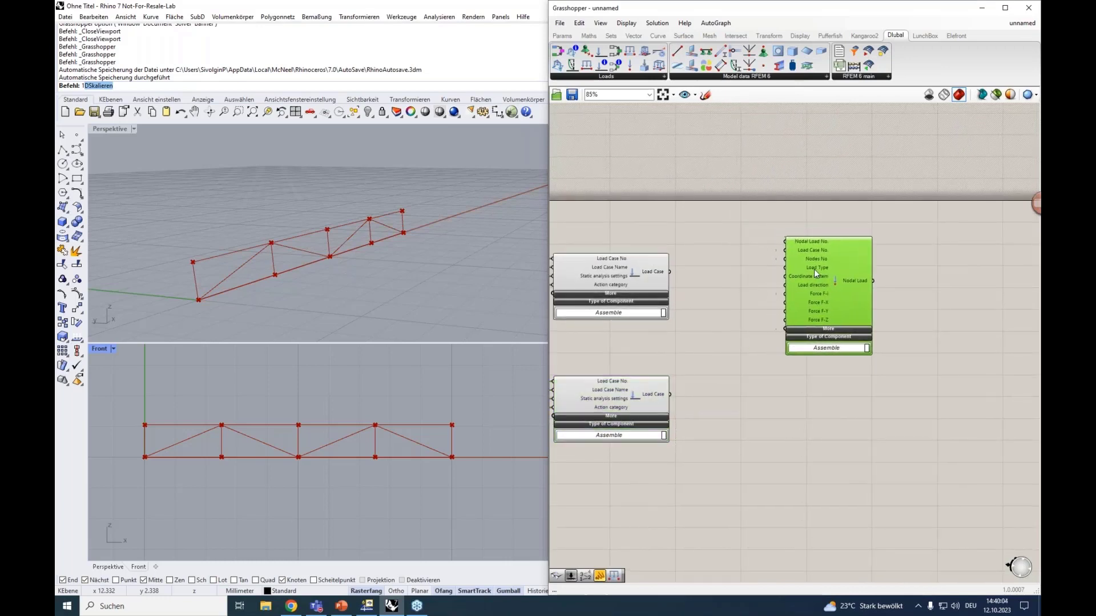
scroll(799, 240, up, 3)
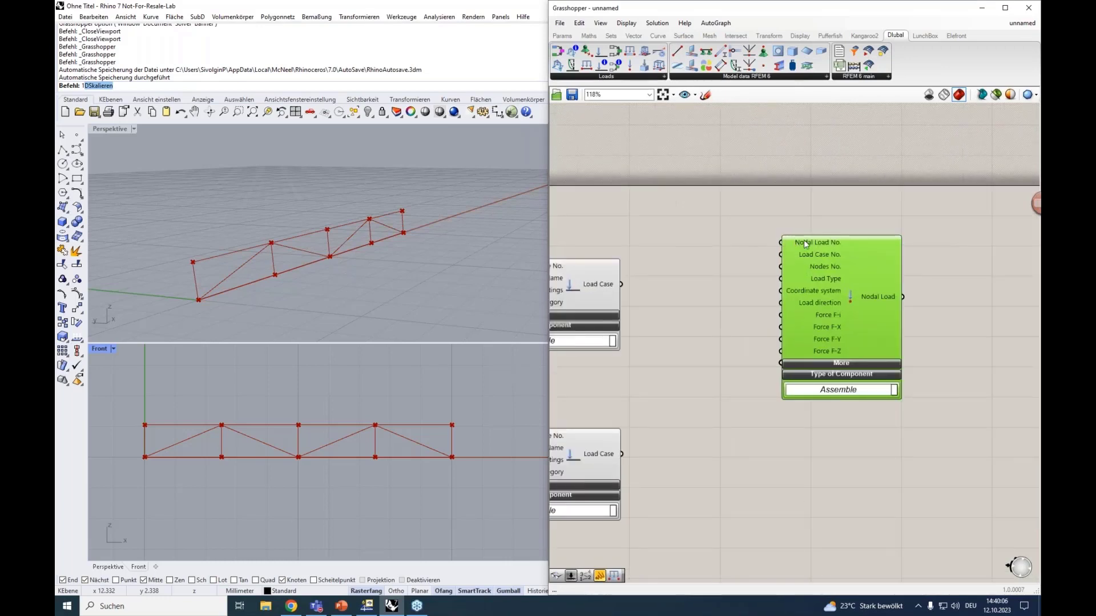
Step: Connect the permanent load's Load Case output to the Nodal Load's Load Case No. input
mouse_move(804, 240)
right_drag(710, 272, 842, 249)
click(694, 275)
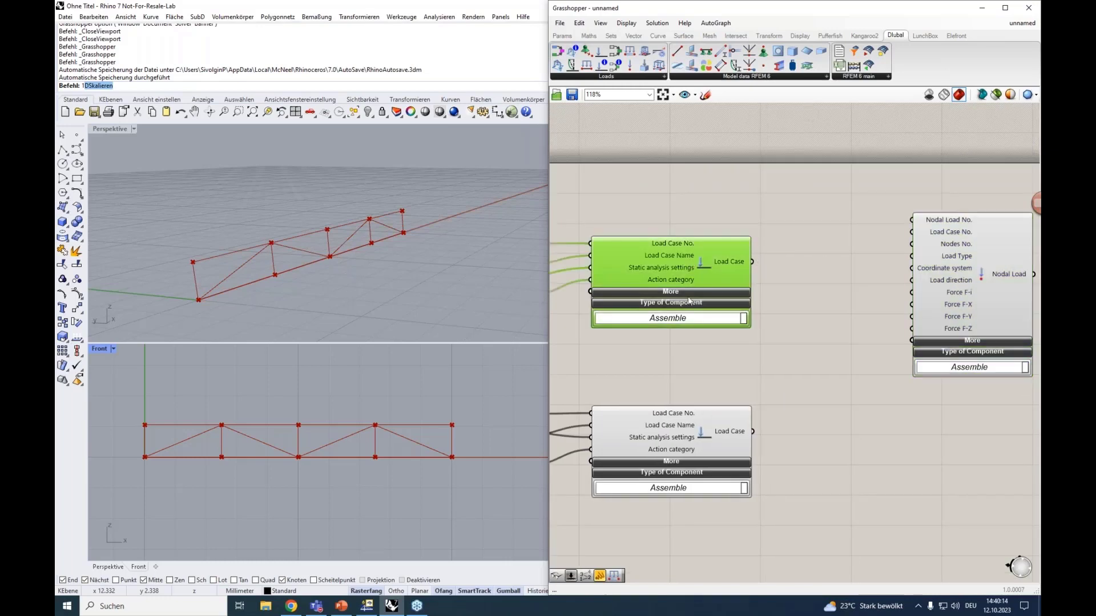
click(706, 435)
right_drag(820, 300, 763, 299)
drag(697, 260, 846, 231)
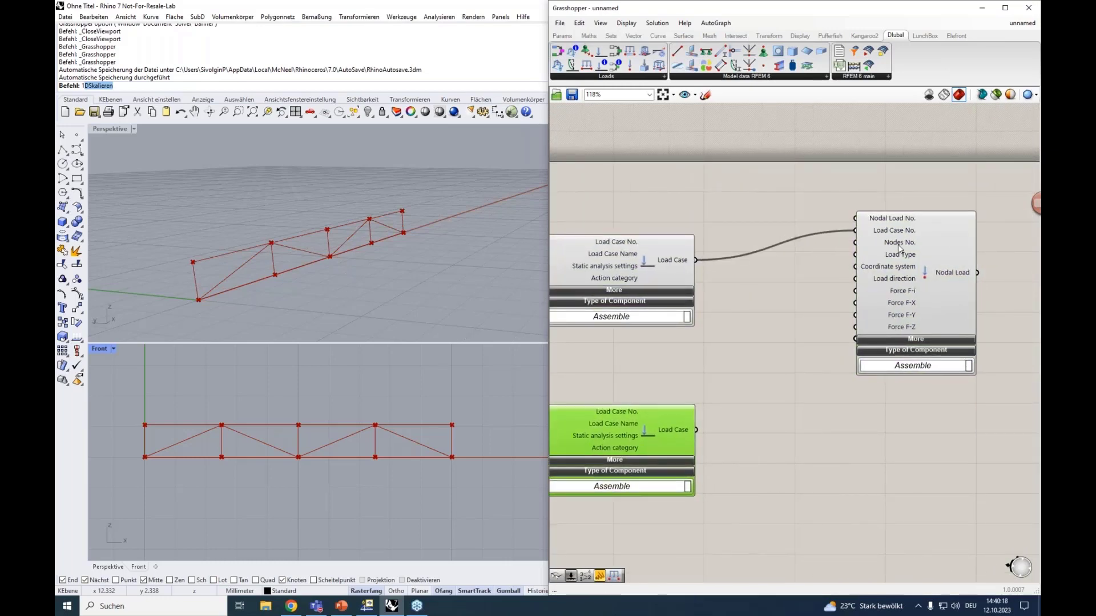
Step: Add a Point List component below the truss outputs and feed it with the Structure Nodes point parameter
mouse_move(898, 247)
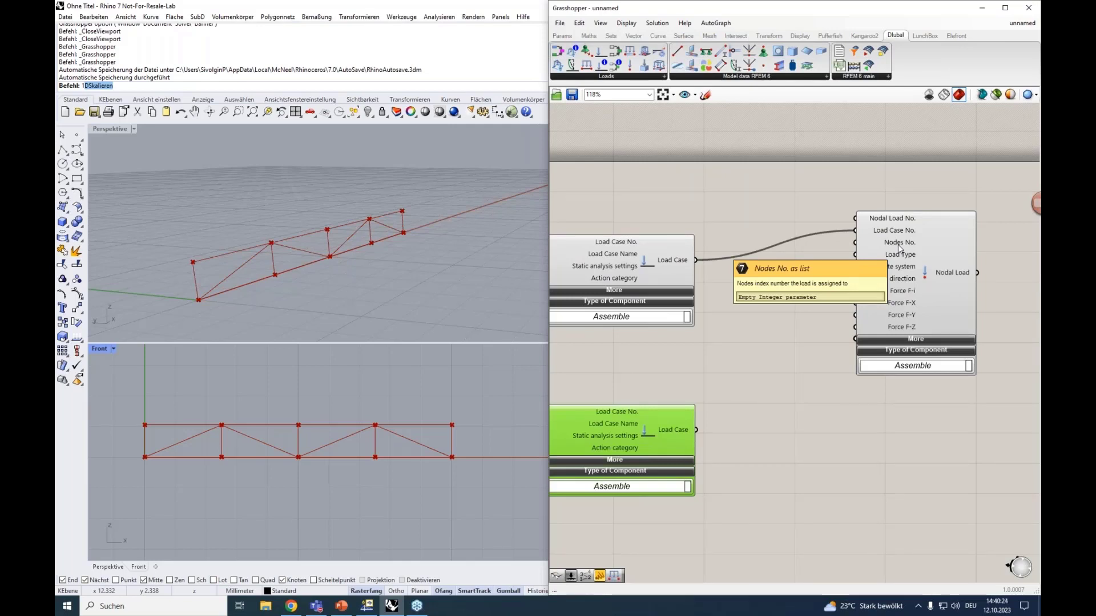
scroll(898, 246, down, 4)
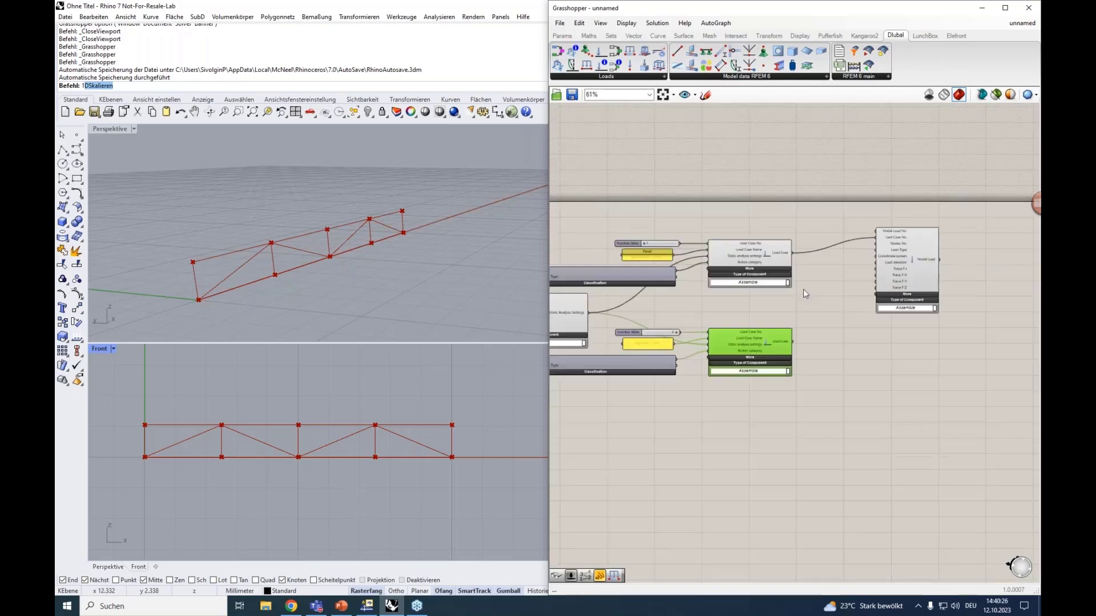
scroll(803, 288, up, 1)
right_drag(803, 289, 1000, 269)
right_drag(697, 227, 987, 237)
right_drag(755, 316, 990, 307)
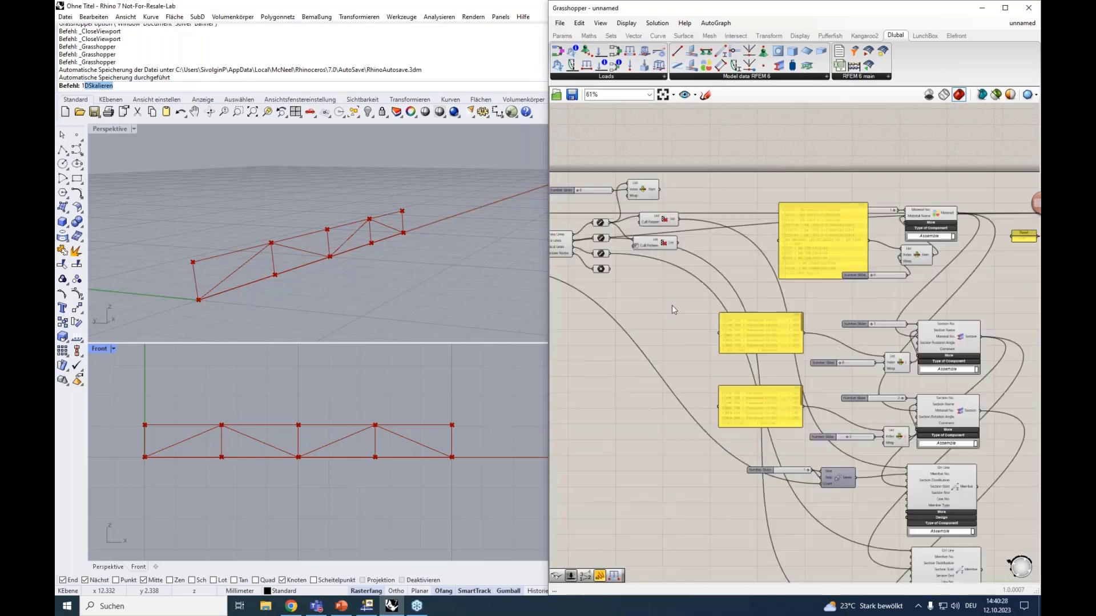
scroll(597, 292, up, 3)
right_drag(646, 299, 720, 322)
scroll(624, 241, up, 2)
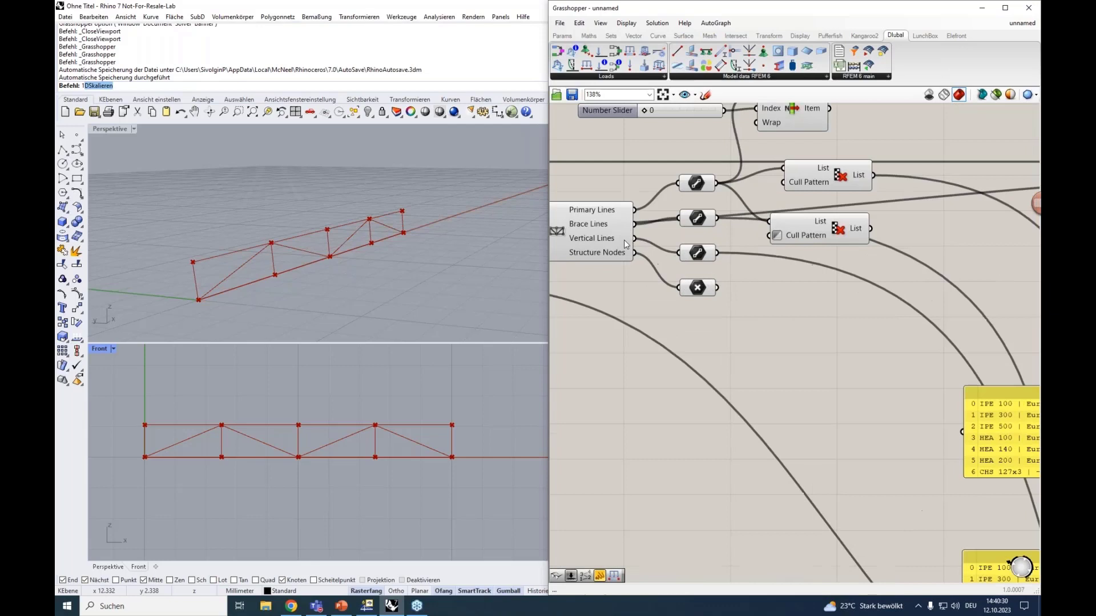
click(697, 287)
double_click(722, 357)
text(point)
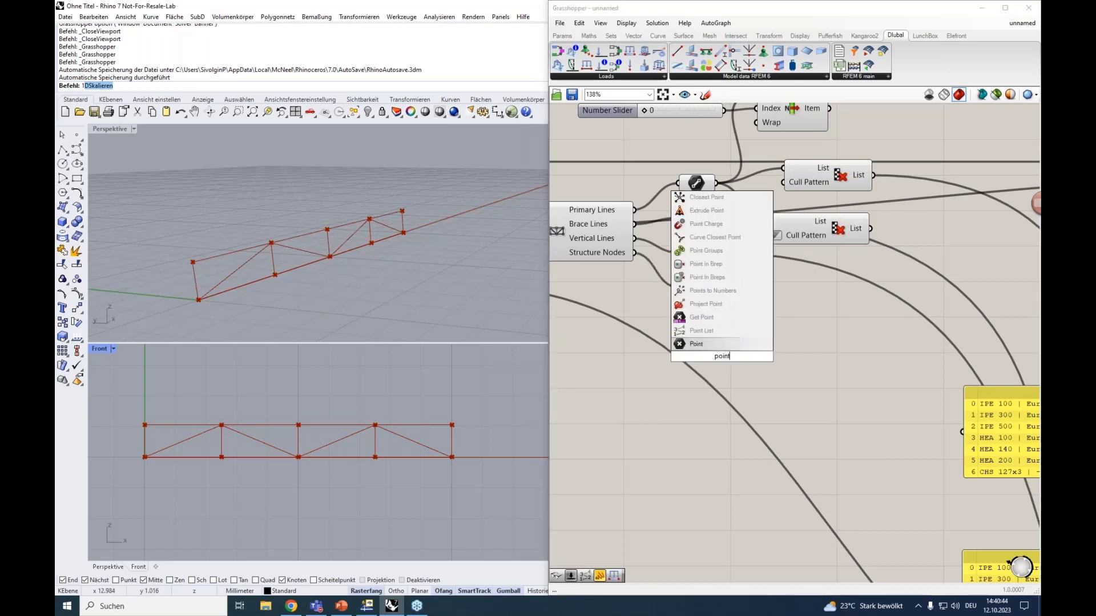
click(724, 330)
drag(696, 349, 717, 288)
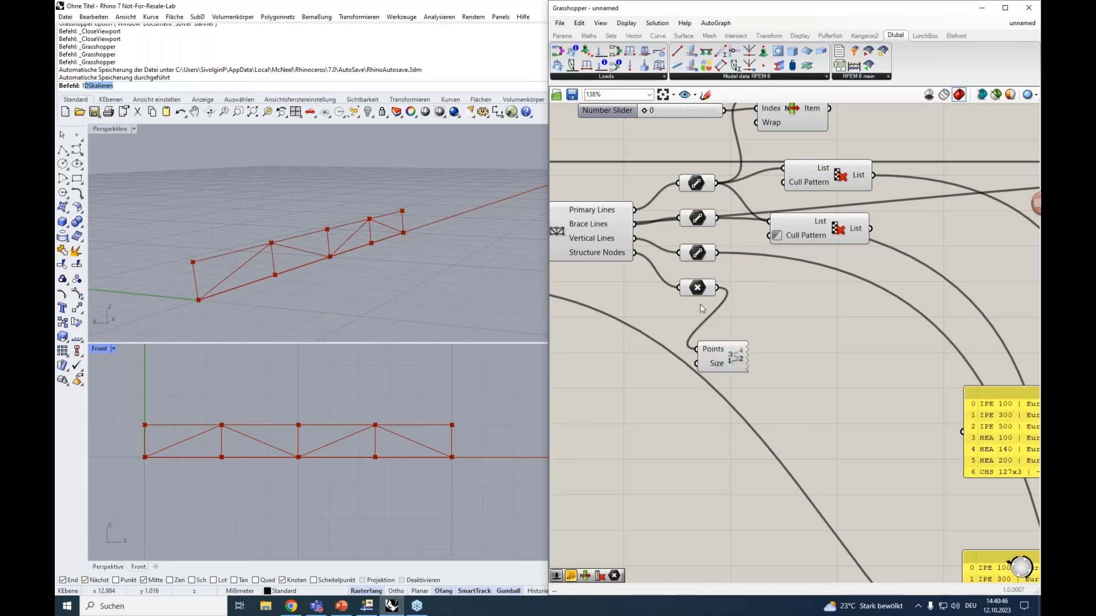
Step: Add a number slider ranging from 0 to 10.00, connect it to the Point List's Size, and set it to 0.54
right_drag(618, 363, 660, 351)
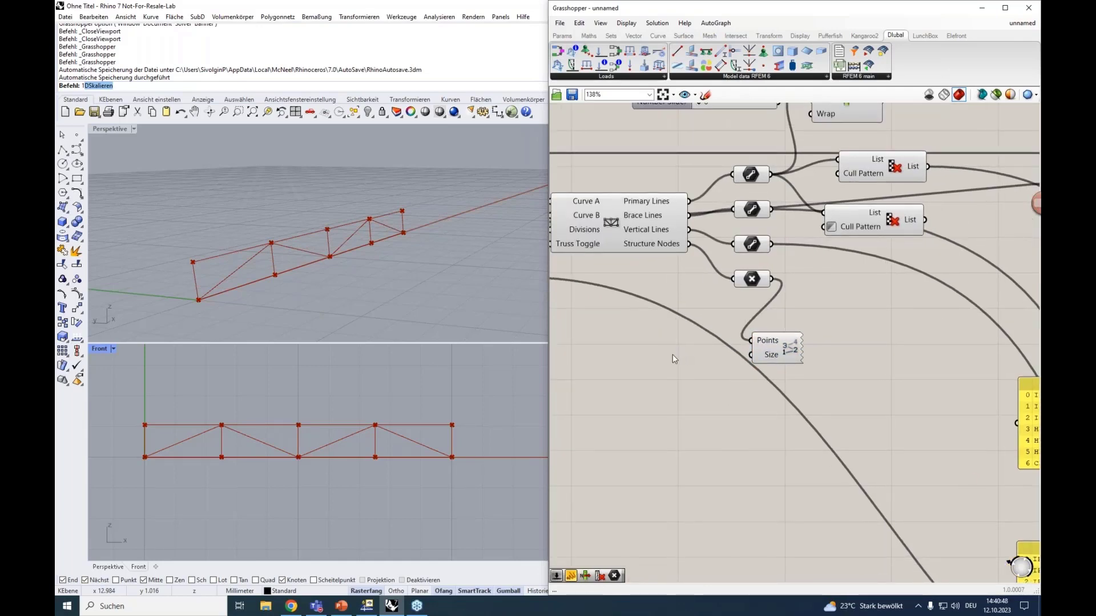
double_click(672, 358)
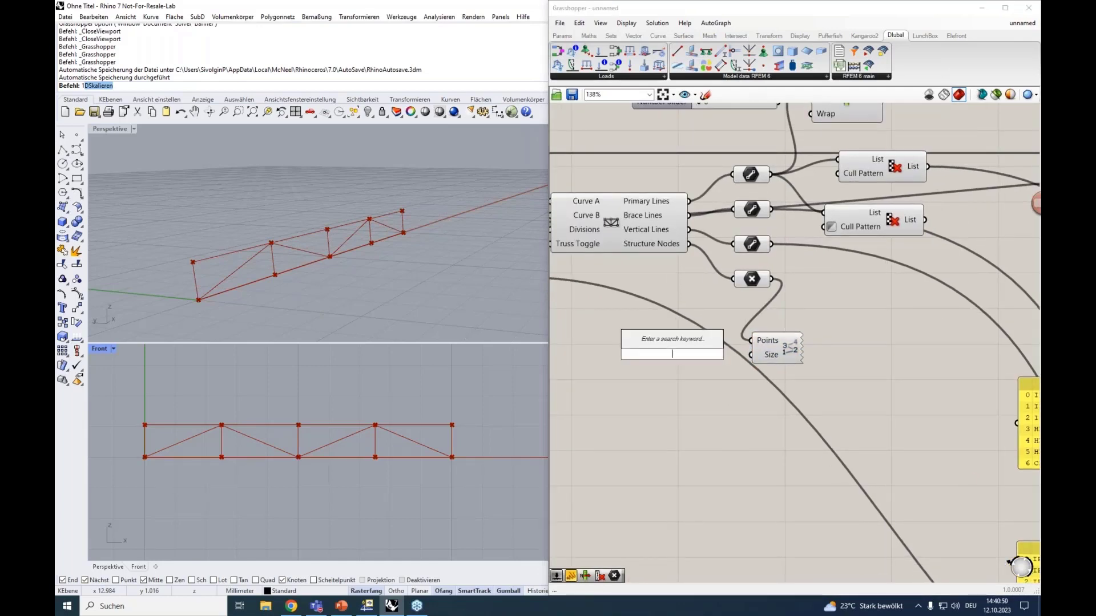
text(0<)
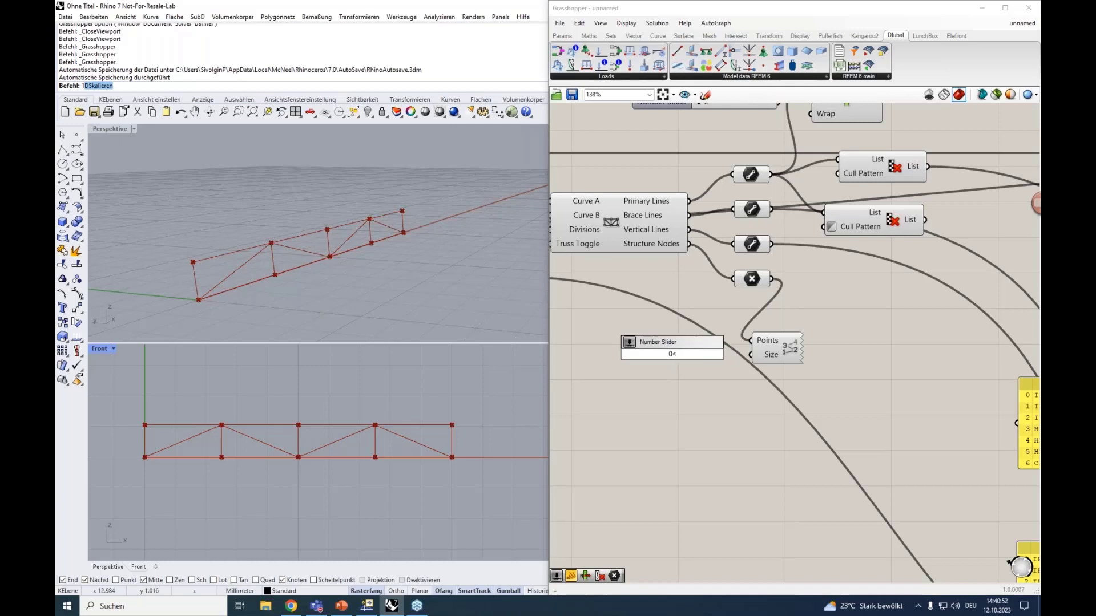
text(10.00)
key(Return)
drag(652, 357, 691, 357)
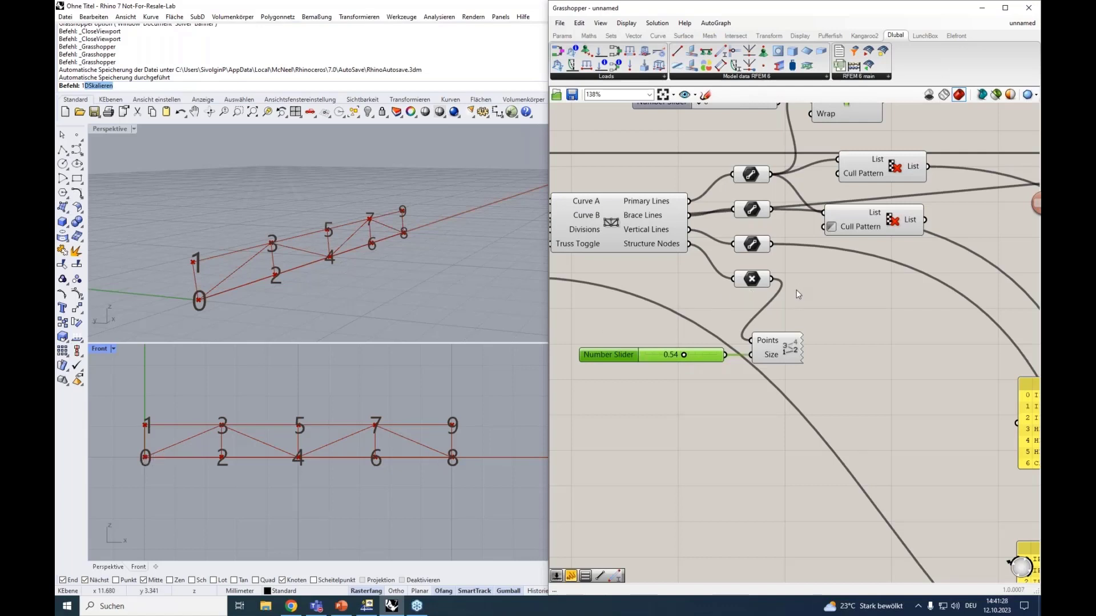
Step: Add a panel listing the Structure Nodes points, enlarge it to show all entries, and place it below the text size slider
scroll(798, 294, down, 1)
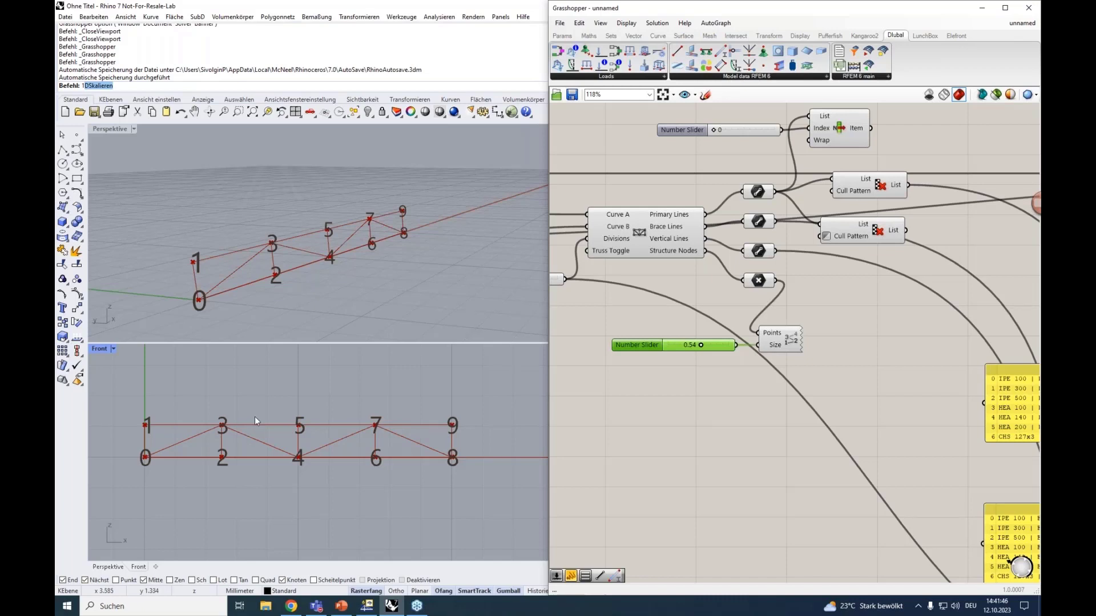
click(834, 322)
double_click(834, 323)
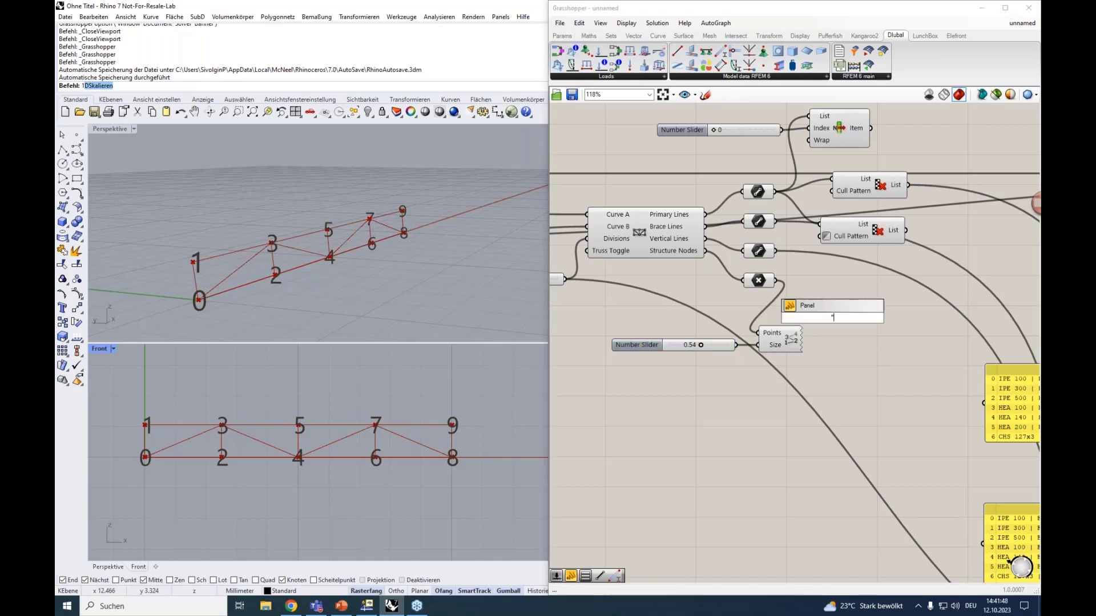
text(panel)
key(Return)
drag(838, 294, 860, 289)
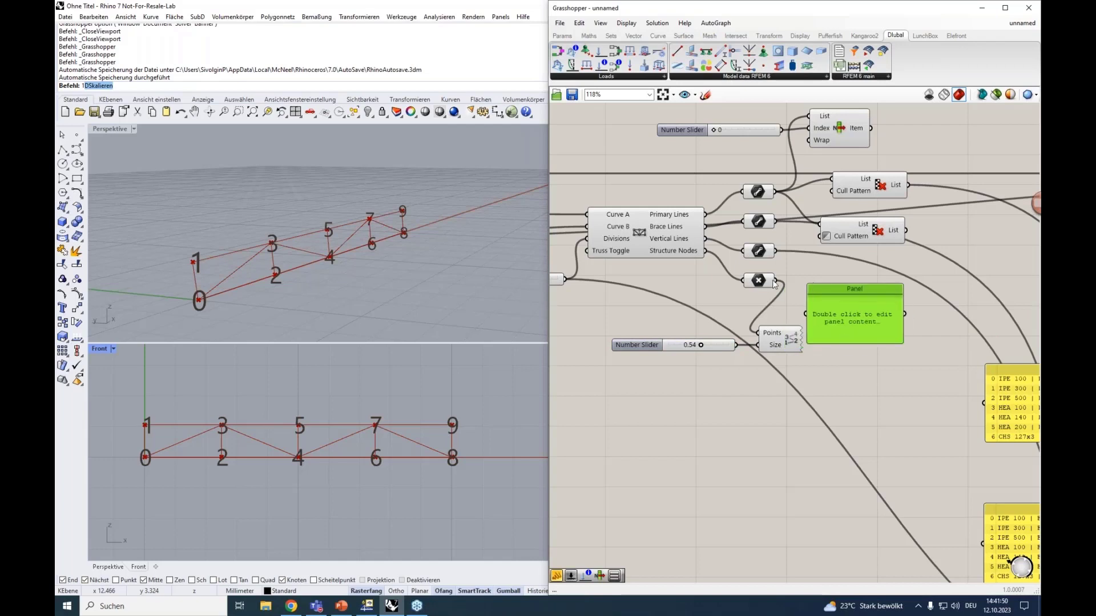
drag(775, 281, 816, 418)
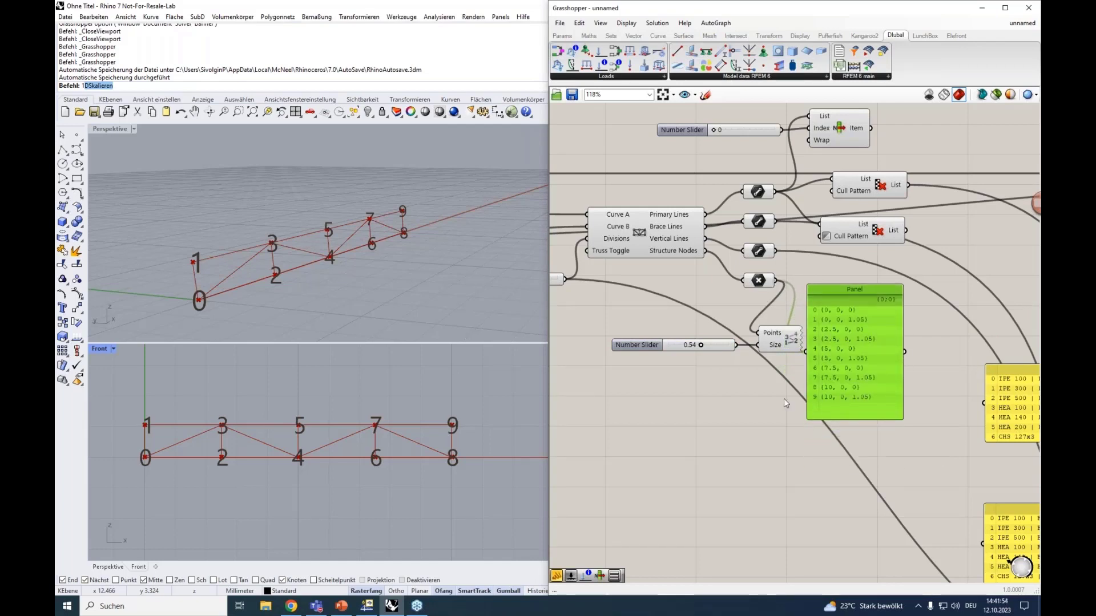
drag(859, 287, 635, 401)
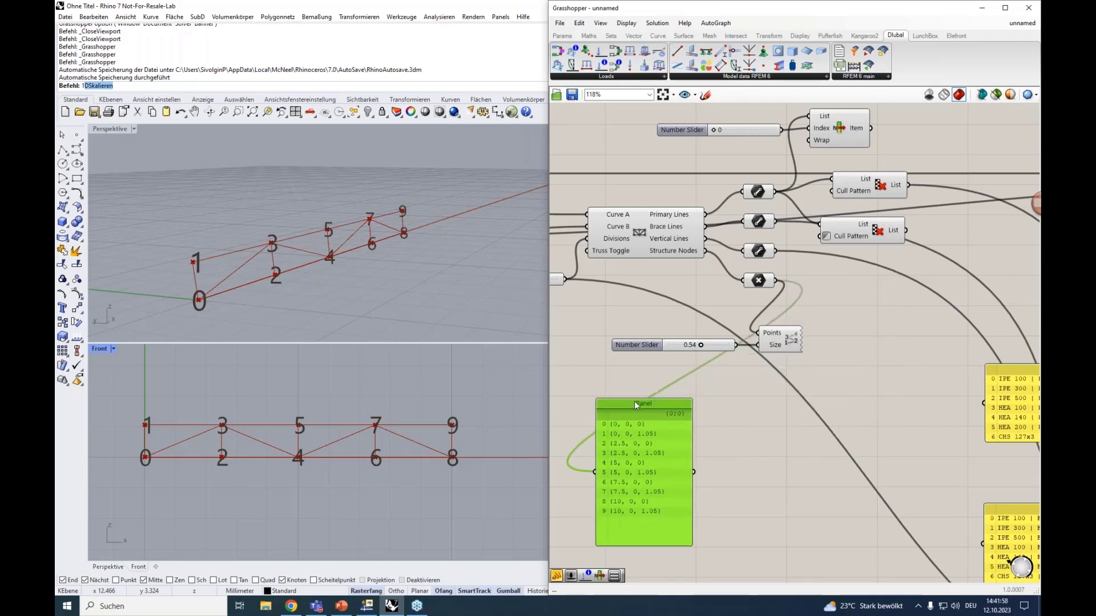
Step: Add a List Item component beside the Point List and connect the Structure Nodes point parameter to its List input
double_click(853, 336)
text(list)
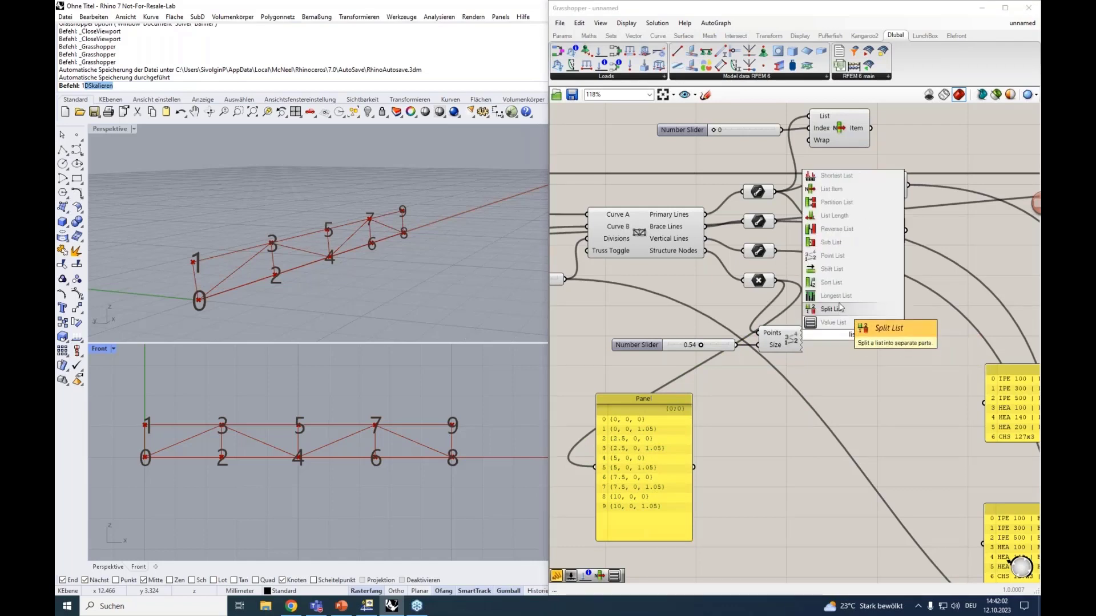
text( item)
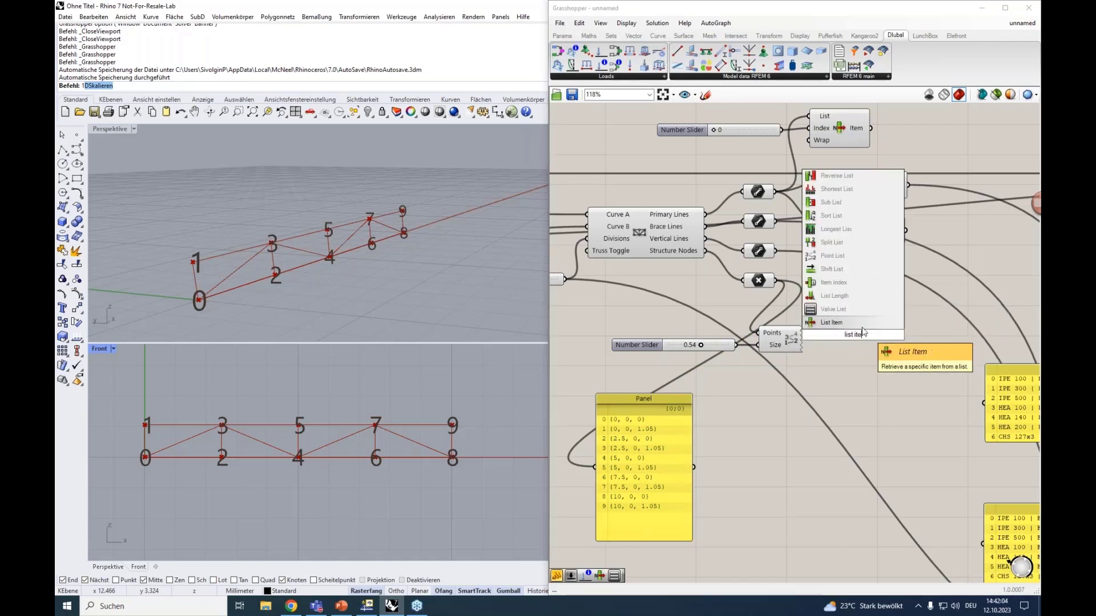
click(855, 324)
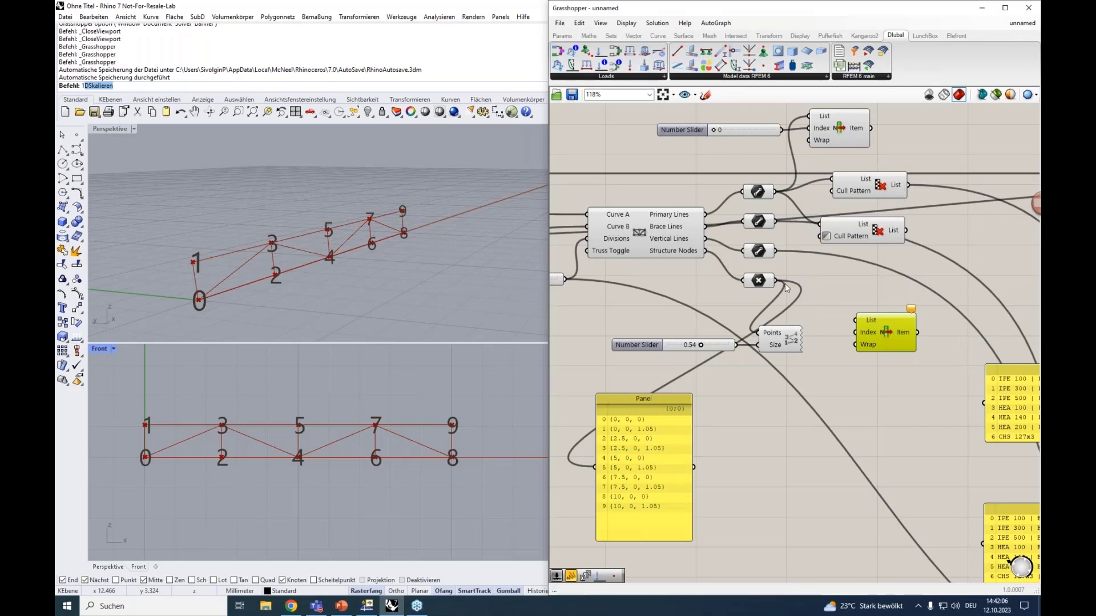
drag(776, 280, 851, 319)
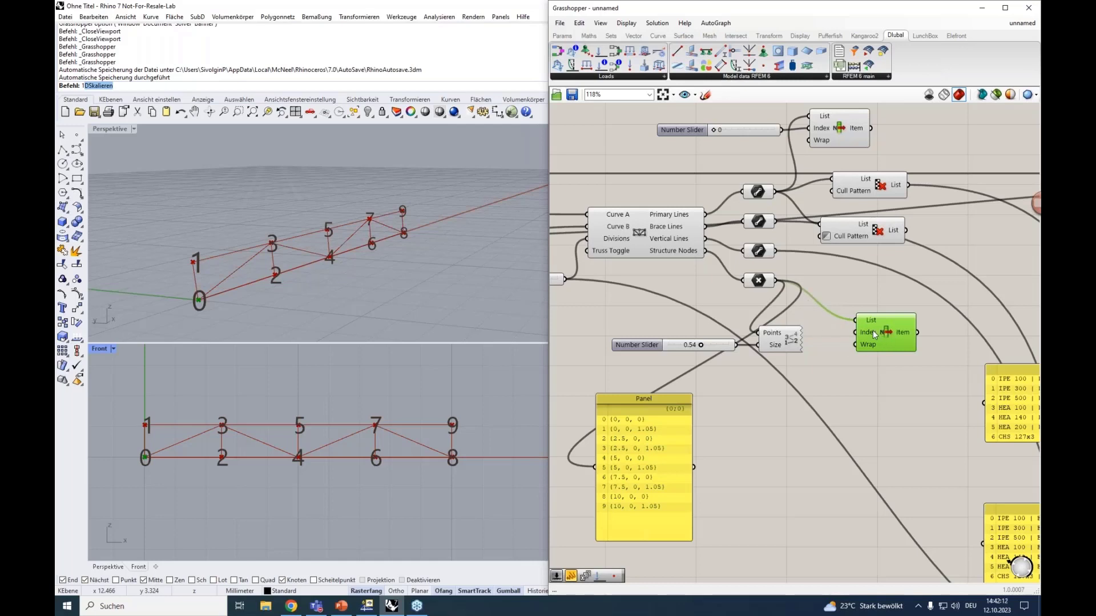
mouse_move(872, 330)
Step: Add a Series component and position it below the new List Item component
right_click(789, 430)
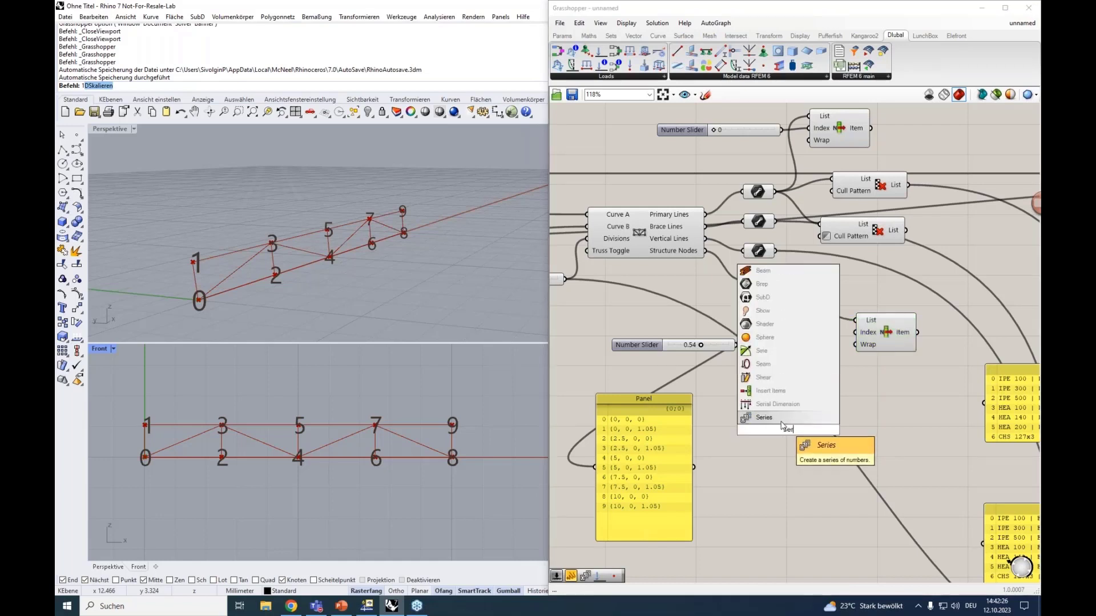
click(784, 430)
drag(755, 417, 845, 410)
click(813, 411)
text(1)
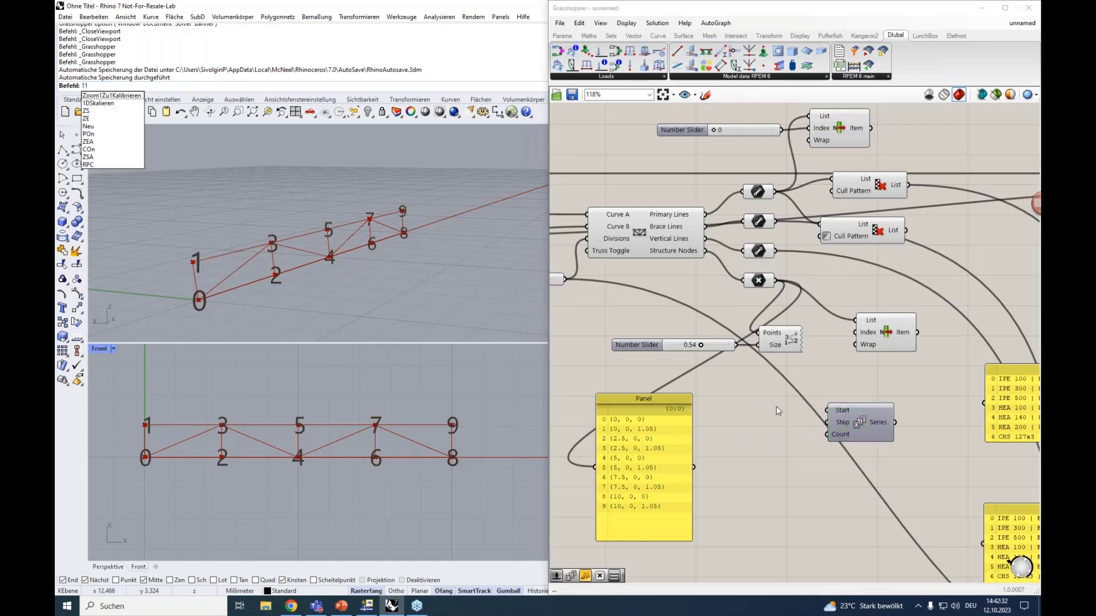
Step: Create a number slider with value 1 and connect it to the Series component's Start input
double_click(769, 412)
text(1)
key(Return)
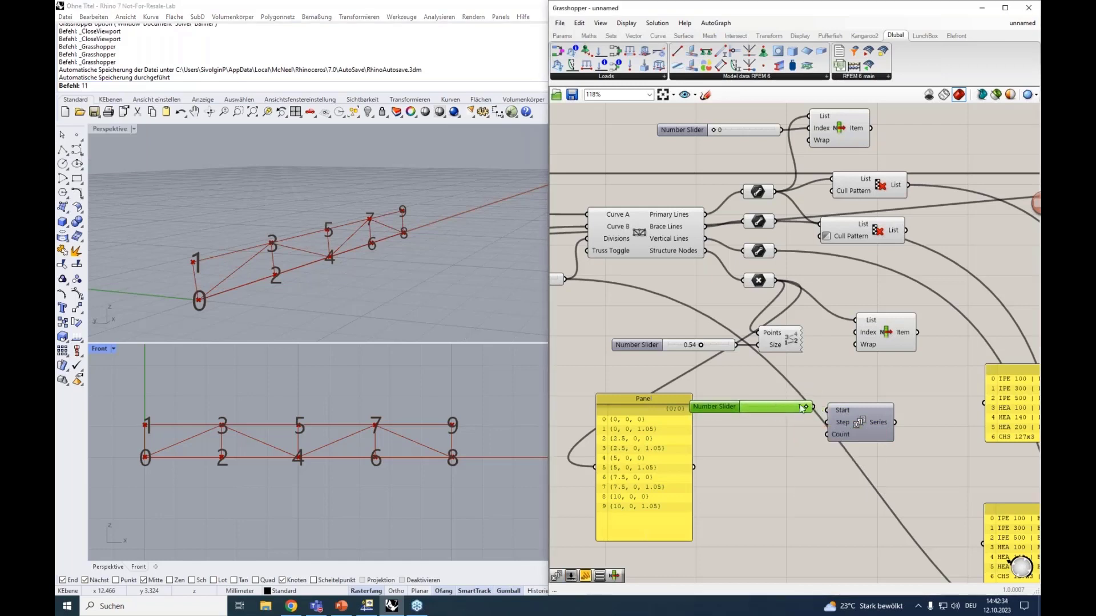
drag(812, 406, 828, 412)
Step: Add a number slider with value 2 for the Series component's Step, line it up under the Start slider, and check the Series output
double_click(769, 420)
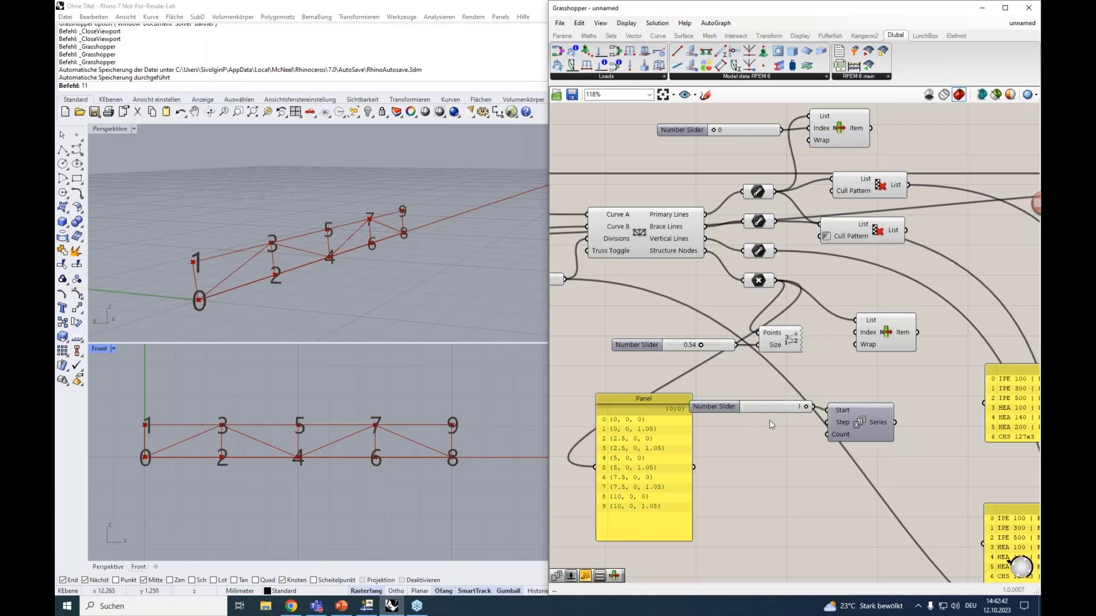
text(2)
key(Return)
drag(754, 420, 734, 420)
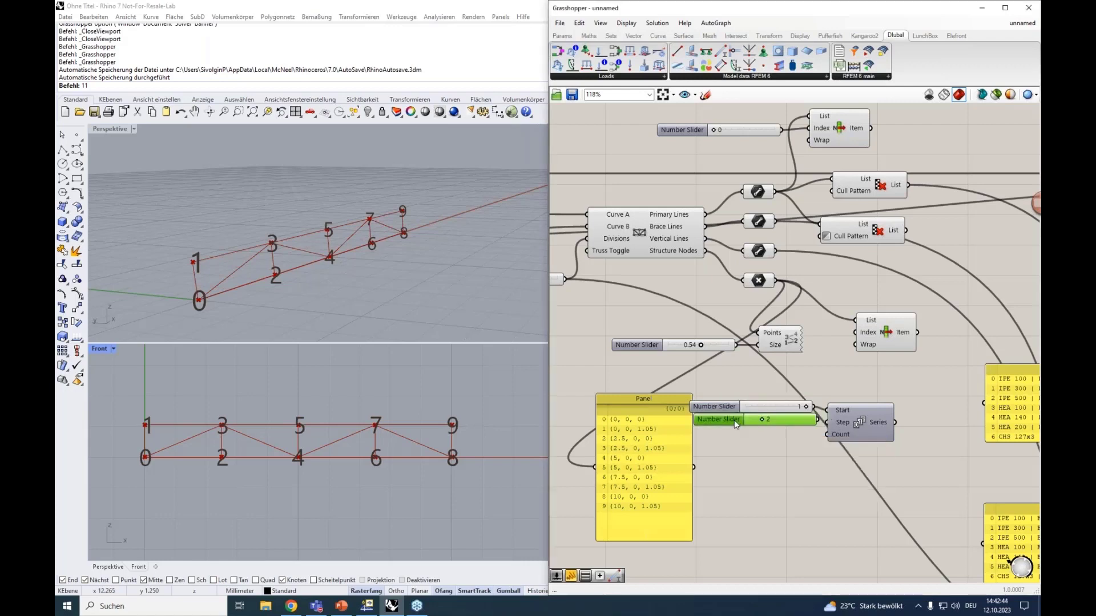
mouse_move(879, 421)
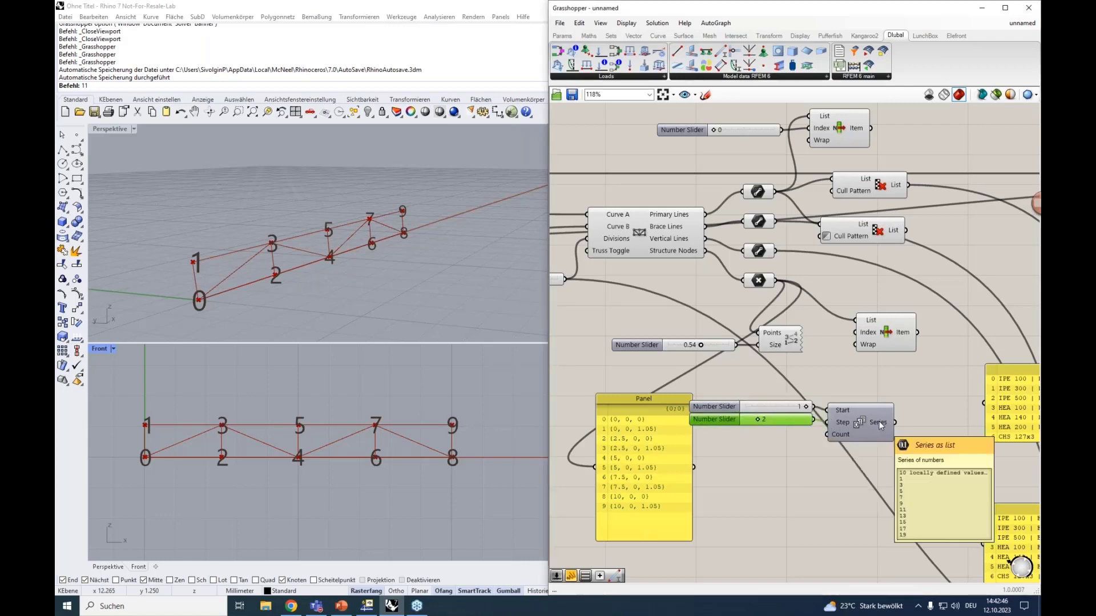
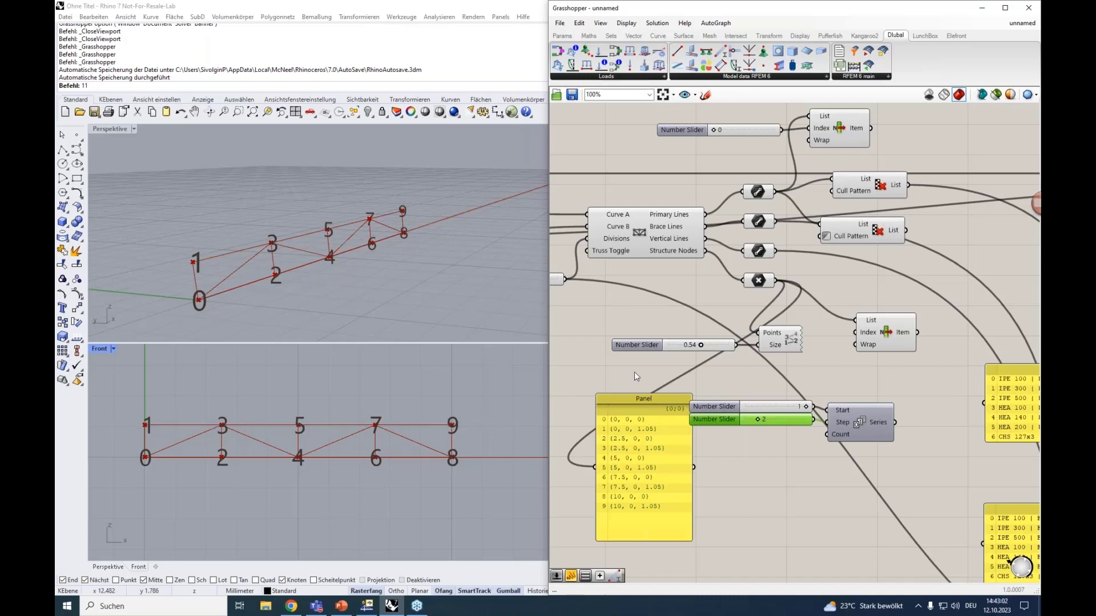
Step: Vary the truss divisions to 2 and then 5, and move the structure nodes panel away from the Series sliders
scroll(634, 371, down, 1)
scroll(634, 371, up, 1)
right_drag(631, 369, 692, 352)
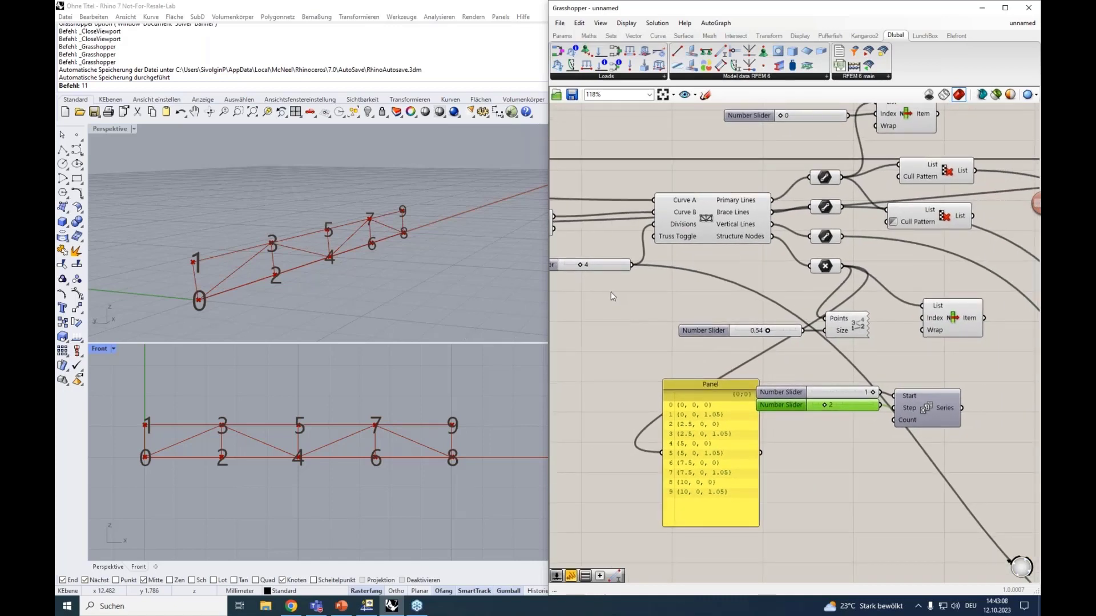
right_drag(594, 306, 604, 313)
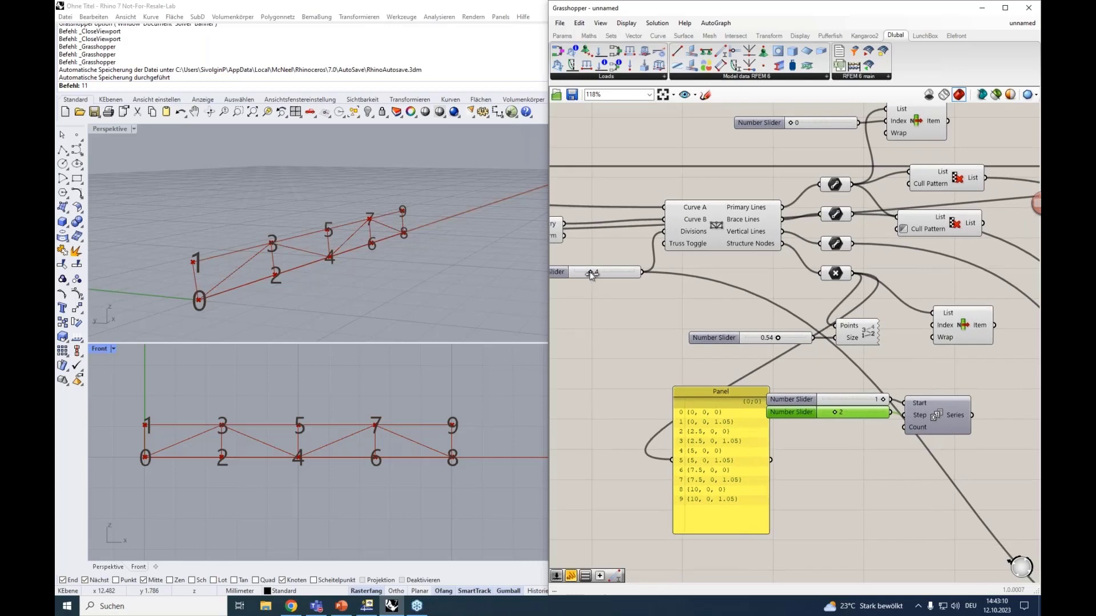
drag(589, 273, 579, 272)
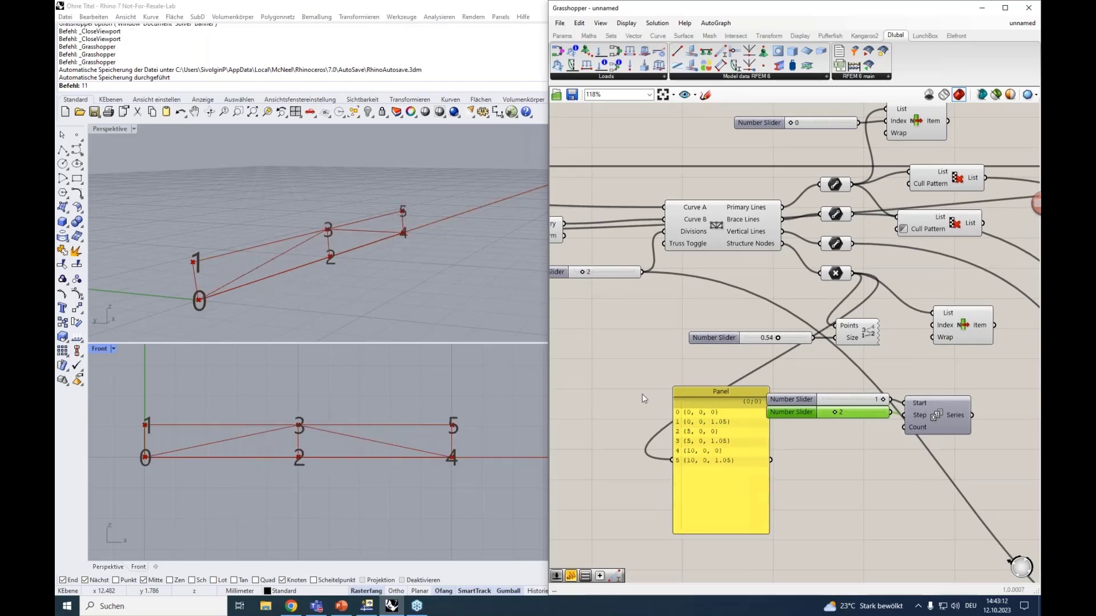
drag(704, 399, 625, 411)
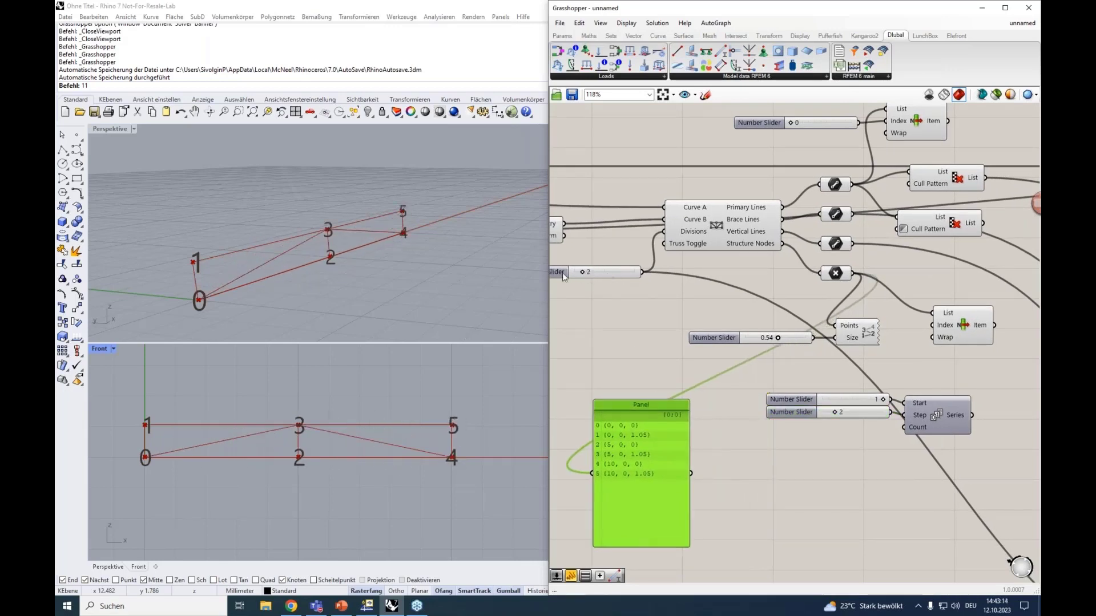
drag(582, 272, 594, 272)
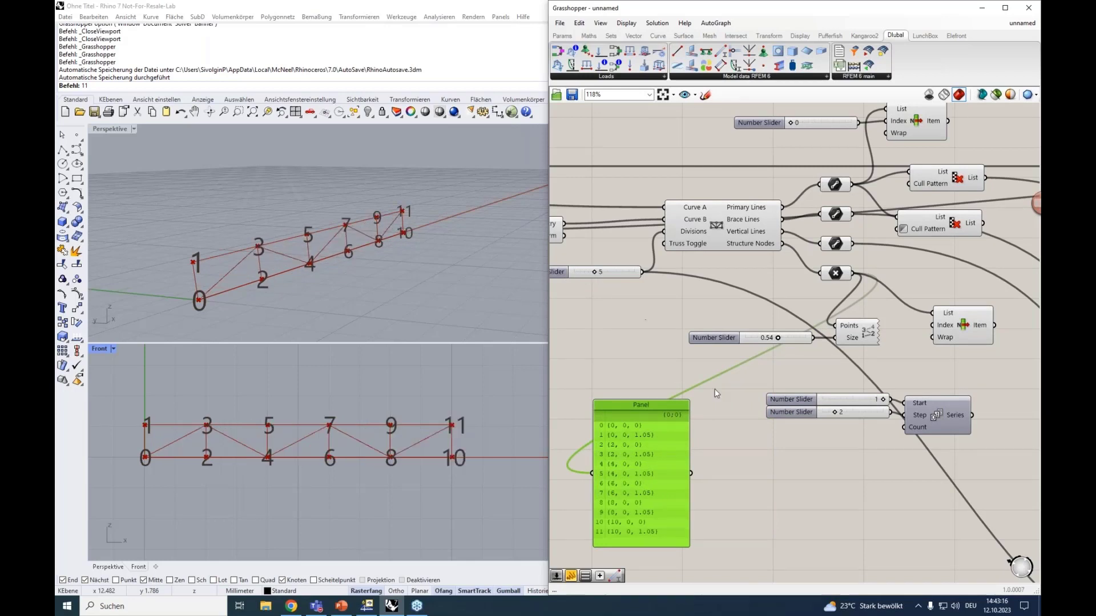
Step: Add an Addition component that adds 1 to the divisions slider value and connect its result to the Series Count input
double_click(752, 460)
text(+1)
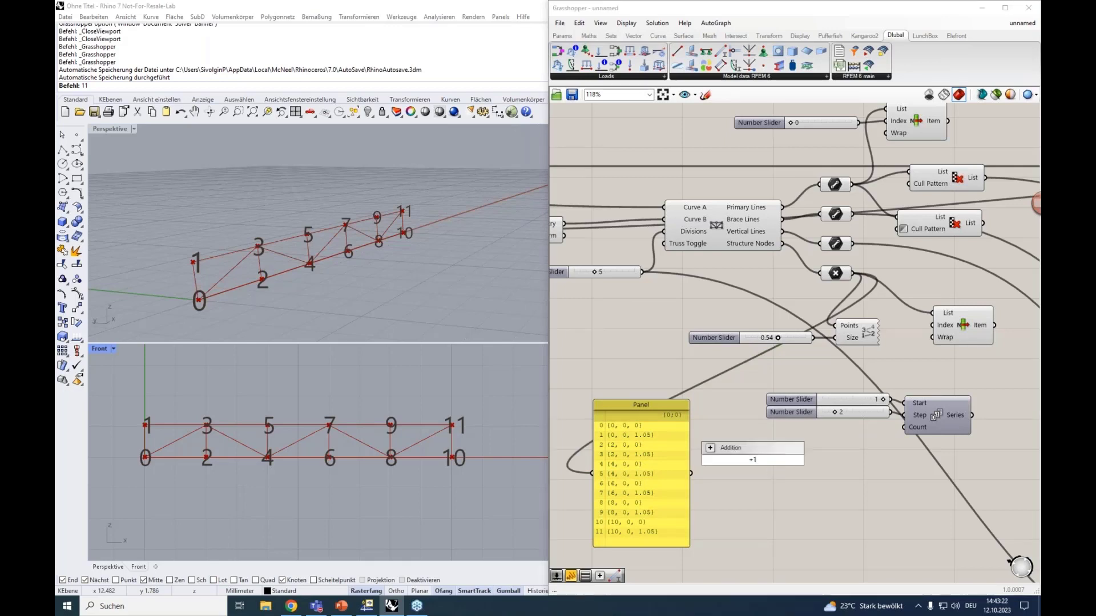
key(Return)
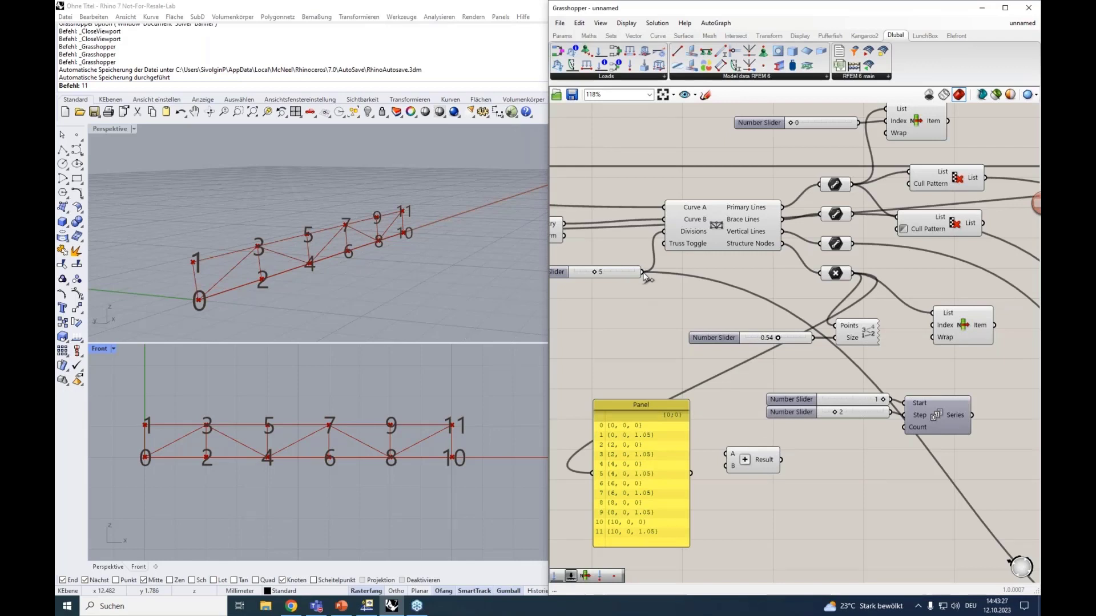
drag(643, 273, 904, 427)
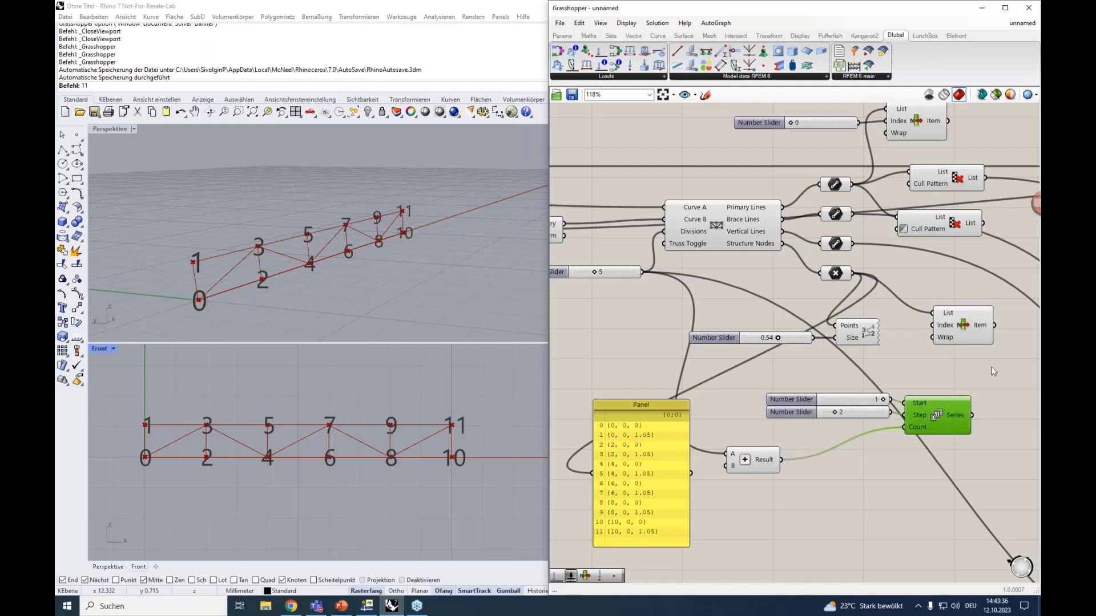
Step: Move the structure nodes List Item beside the Series component, connect Series to its Index input, and check the selected top chord nodes
right_drag(993, 371, 796, 365)
click(841, 378)
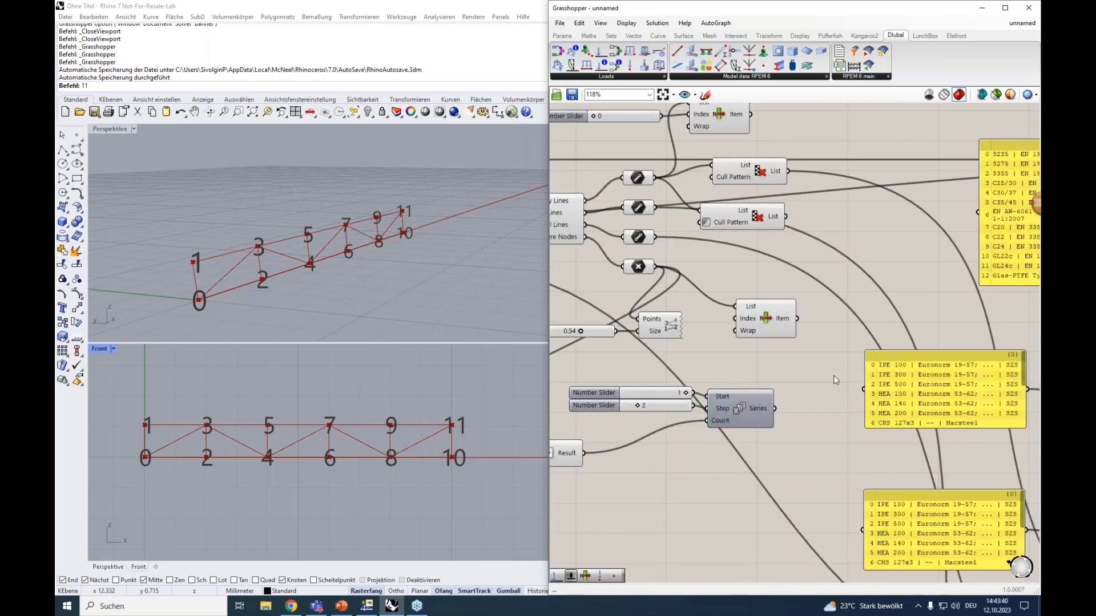
alt+drag(834, 379, 1009, 372)
drag(751, 321, 841, 351)
mouse_move(774, 410)
mouse_down()
mouse_move(819, 350)
mouse_move(803, 400)
mouse_up()
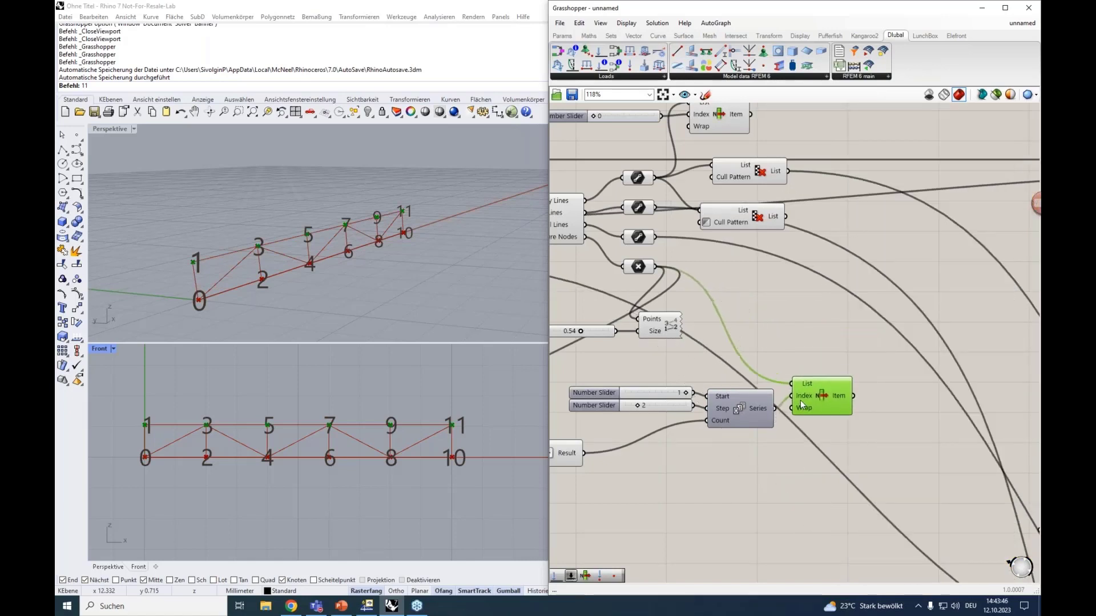
click(748, 409)
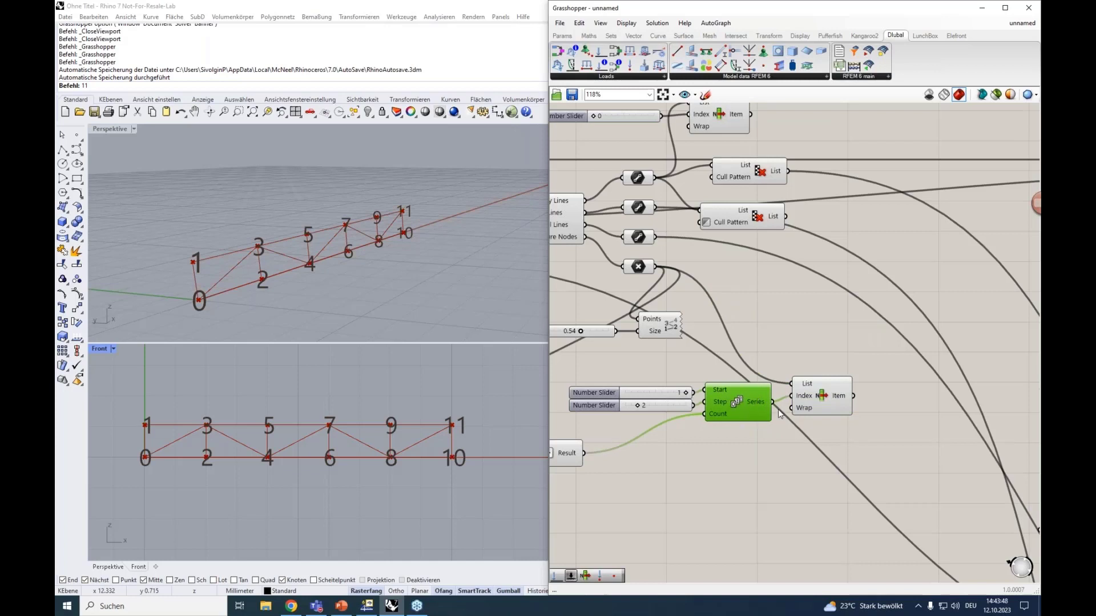
click(836, 402)
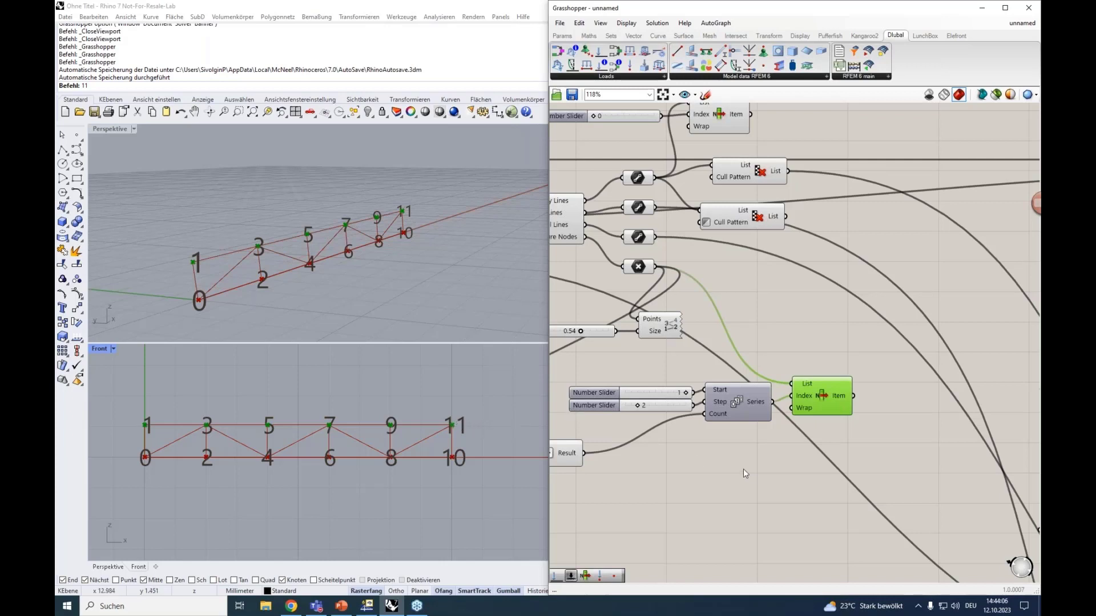
Step: Place an RFEM 6 Node component beside the List Item and connect the Item output to its GH Node input
right_drag(743, 468, 620, 472)
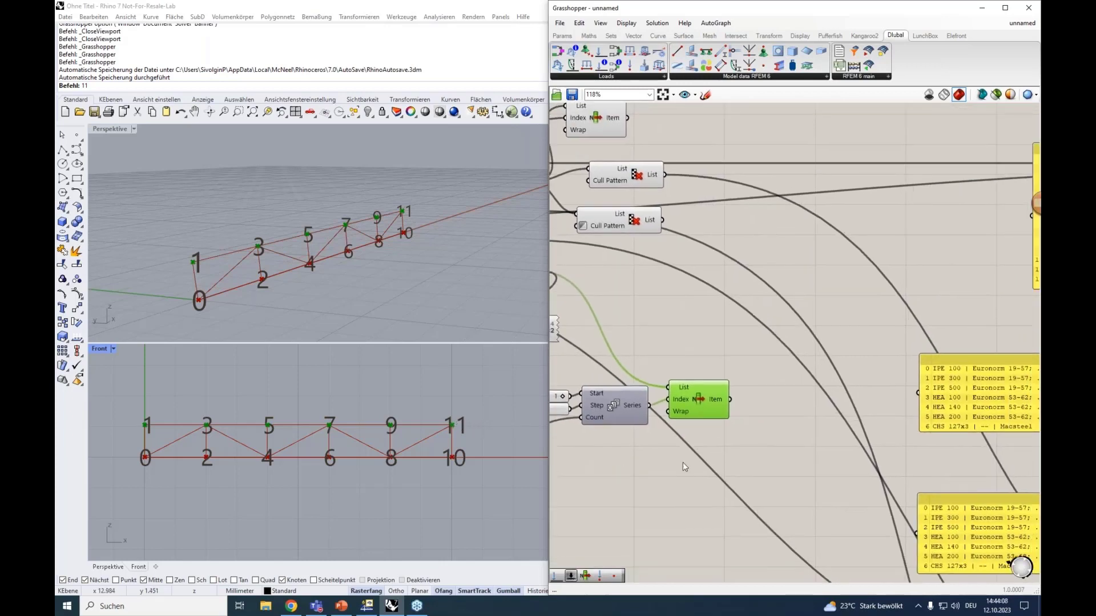
drag(759, 71, 797, 403)
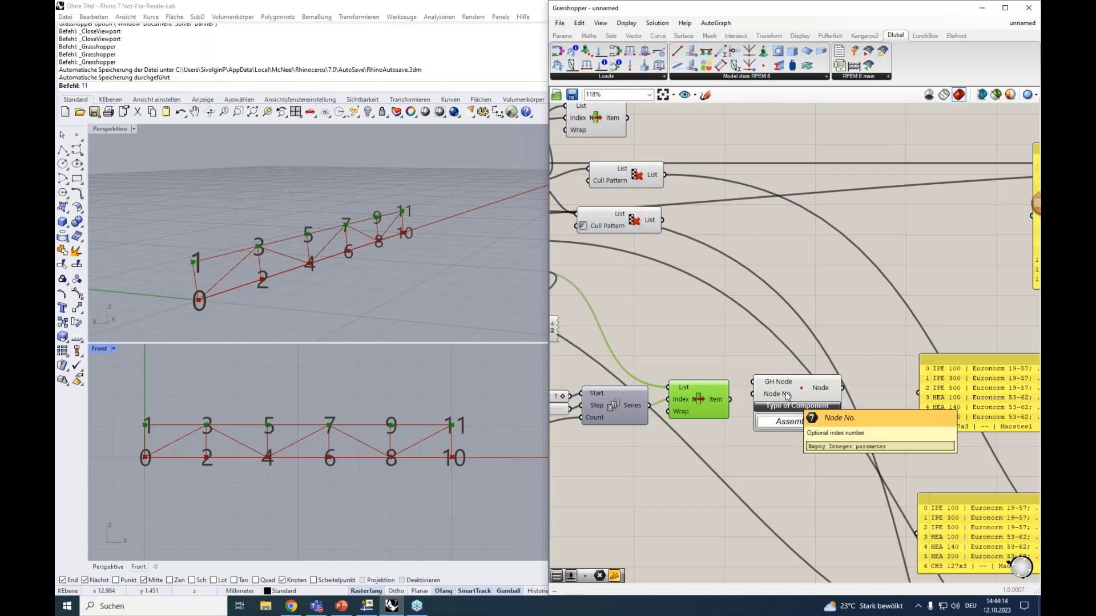
drag(788, 395, 799, 415)
right_drag(769, 357, 760, 334)
click(684, 365)
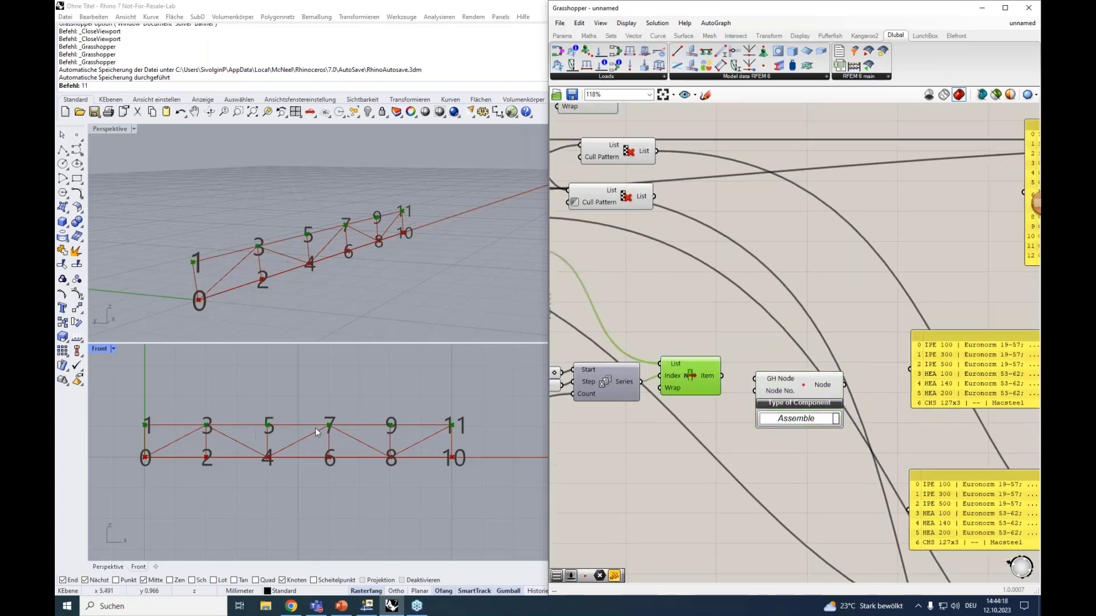
drag(722, 376, 756, 379)
Step: Connect the Series output to the Node No. input of the Node component
mouse_move(786, 394)
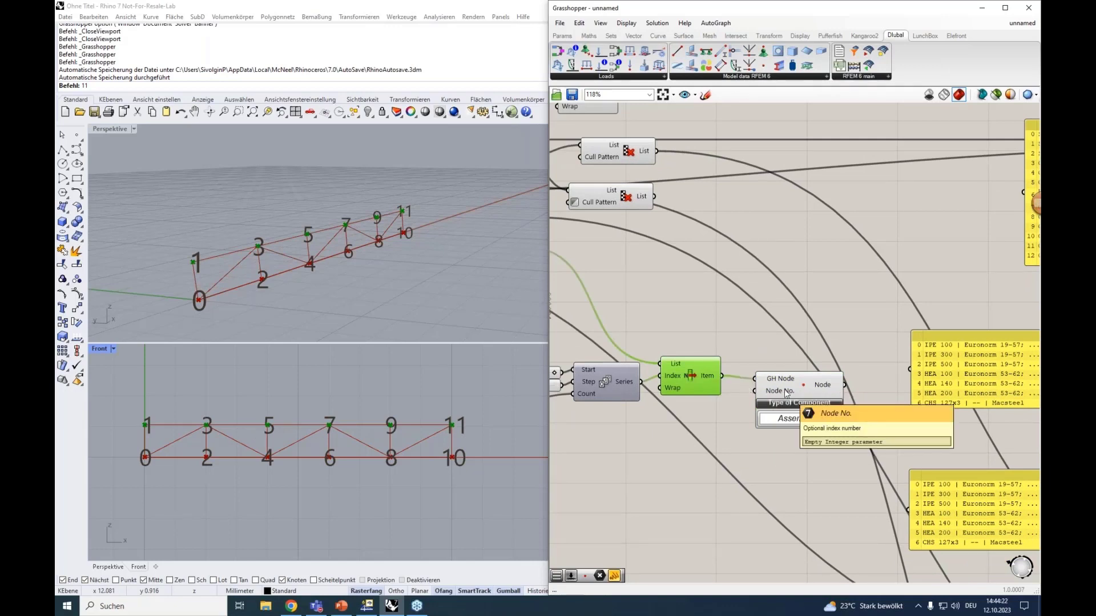
click(635, 386)
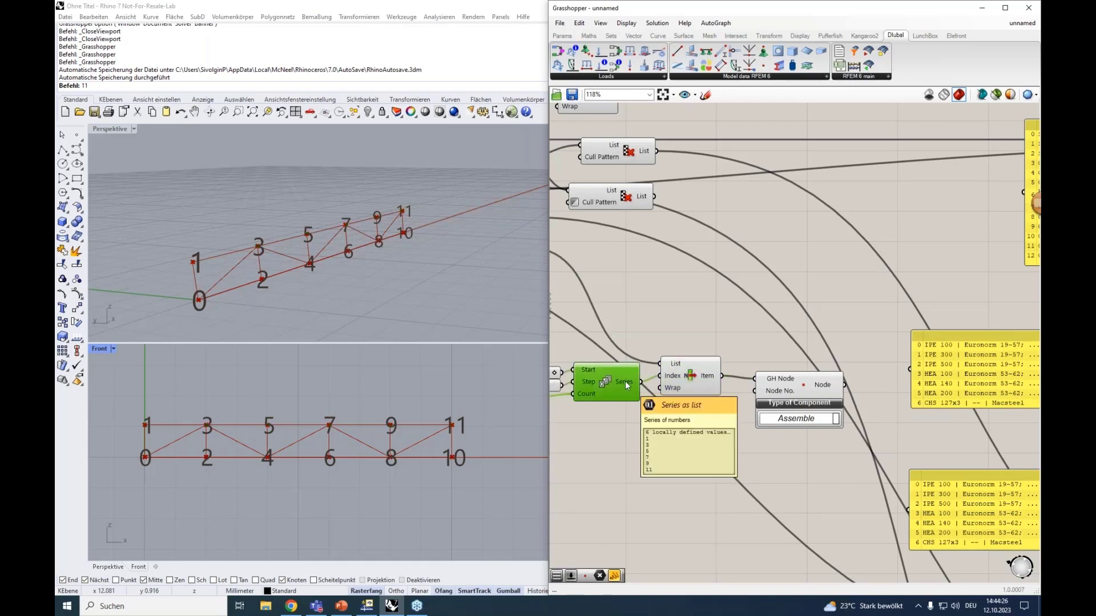
drag(641, 383, 754, 391)
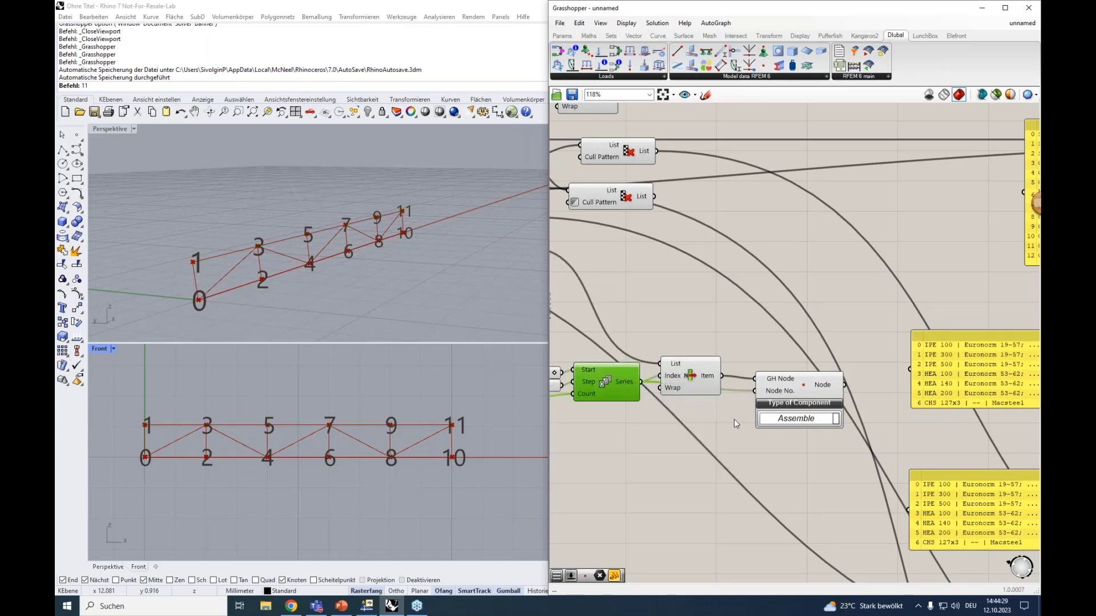
click(800, 395)
Step: Connect the Node output to the Nodes No. input of the Nodal Load component and expand that component's additional moment and comment inputs
right_drag(771, 450, 651, 445)
scroll(730, 387, down, 10)
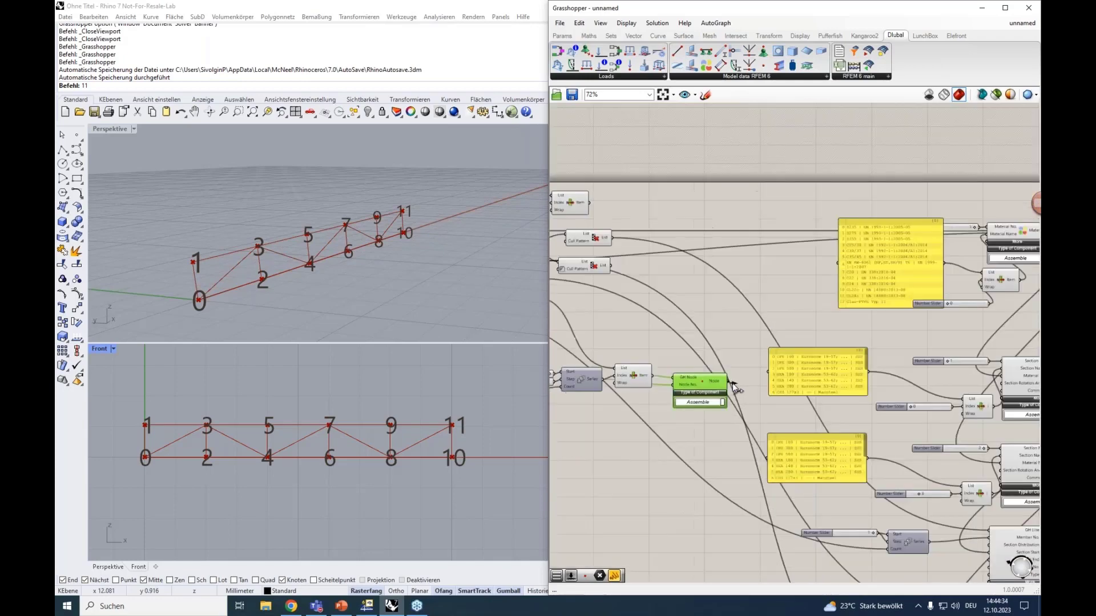
drag(1038, 354, 789, 311)
scroll(864, 350, up, 10)
scroll(931, 315, up, 3)
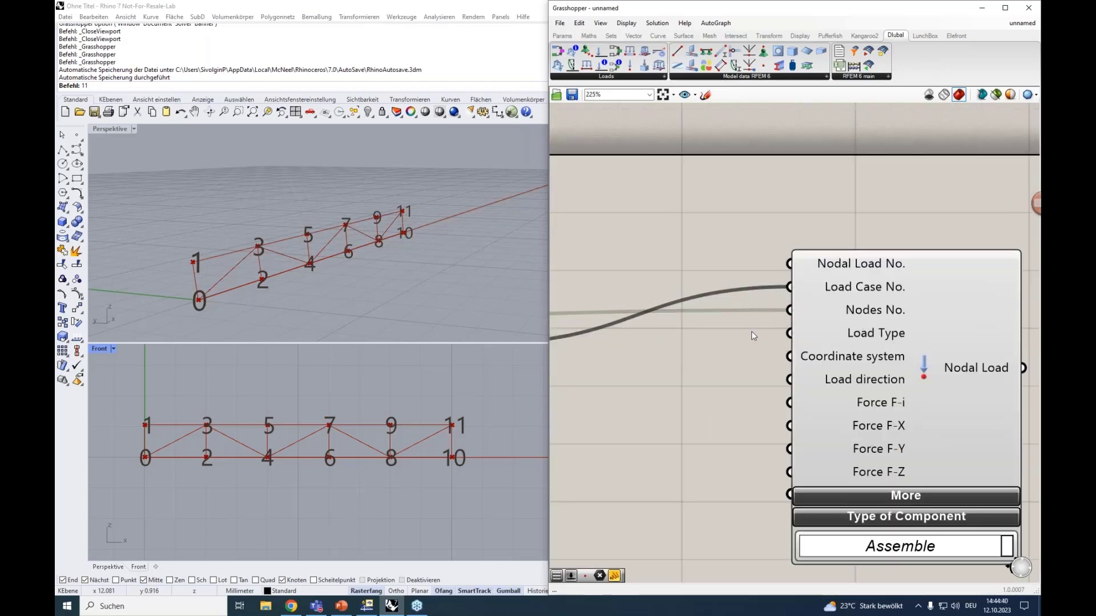
scroll(731, 355, down, 1)
right_drag(713, 362, 672, 315)
click(781, 409)
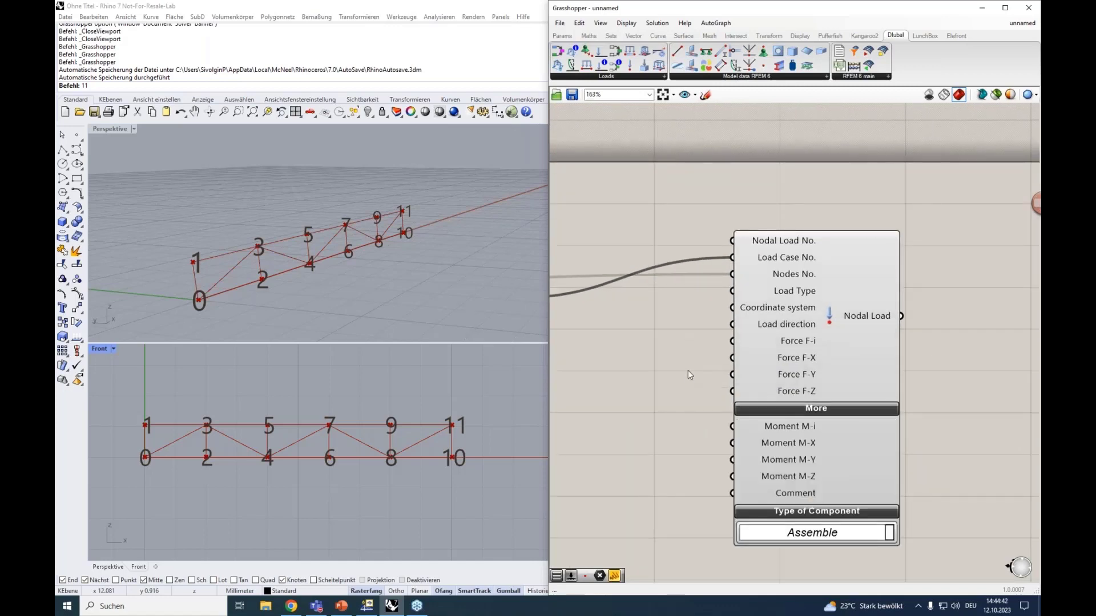
right_drag(687, 370, 692, 379)
drag(786, 323, 808, 326)
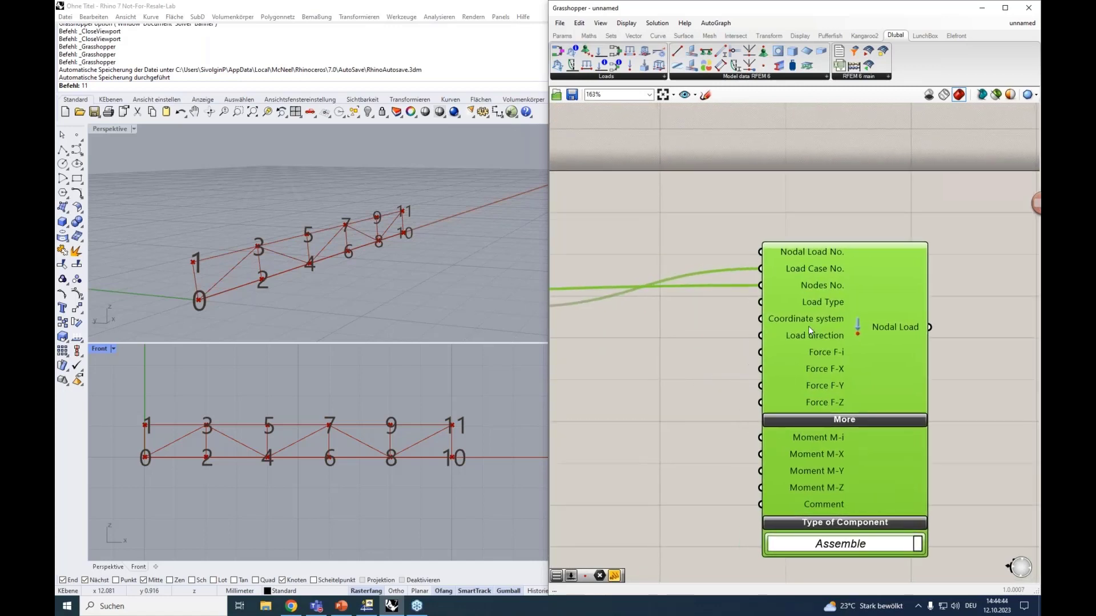
Step: Switch to RFEM 6 and examine the load type, coordinate system and load direction settings of a new nodal load
click(366, 606)
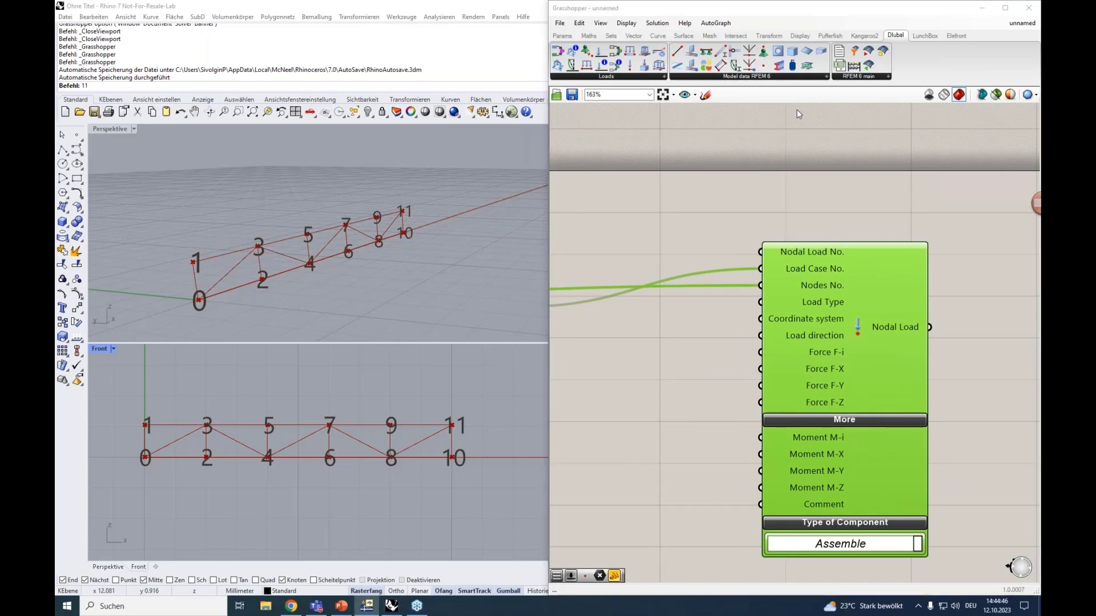
drag(232, 150, 256, 135)
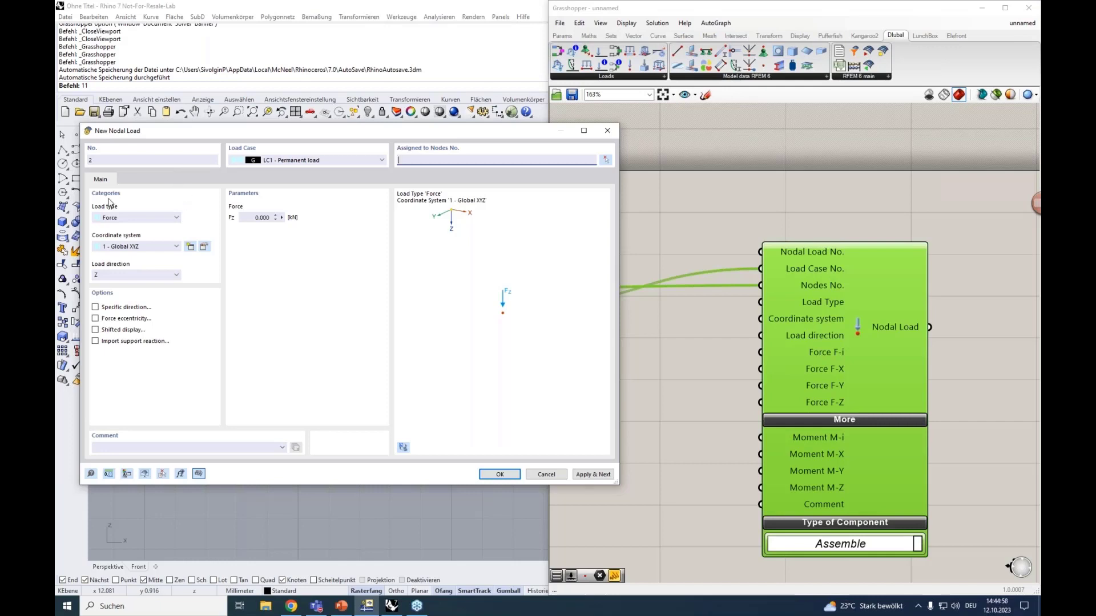
click(121, 219)
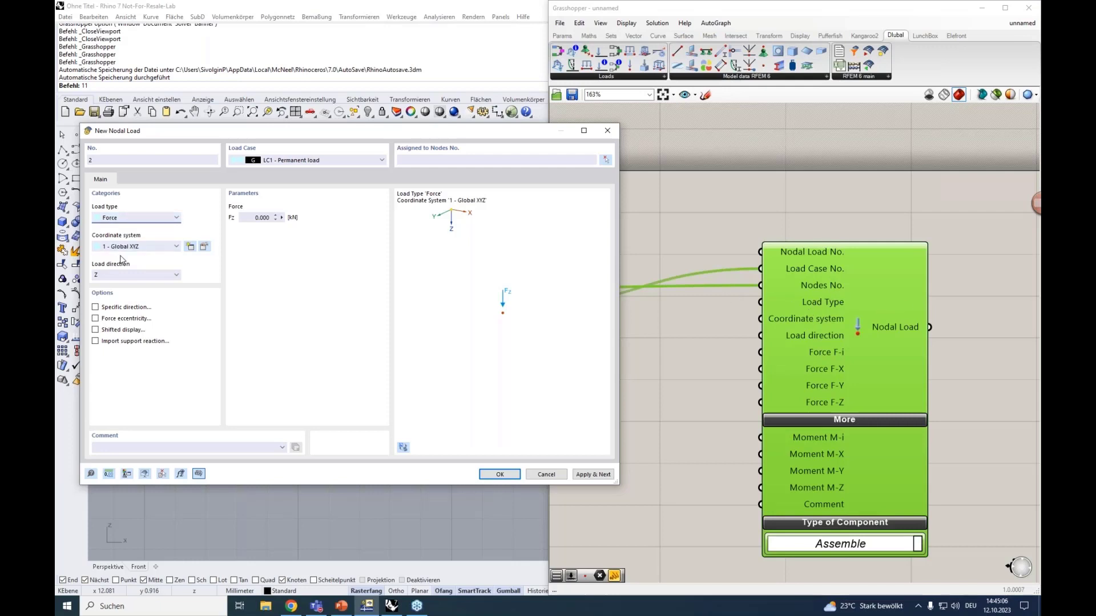
mouse_move(837, 337)
drag(823, 290, 810, 292)
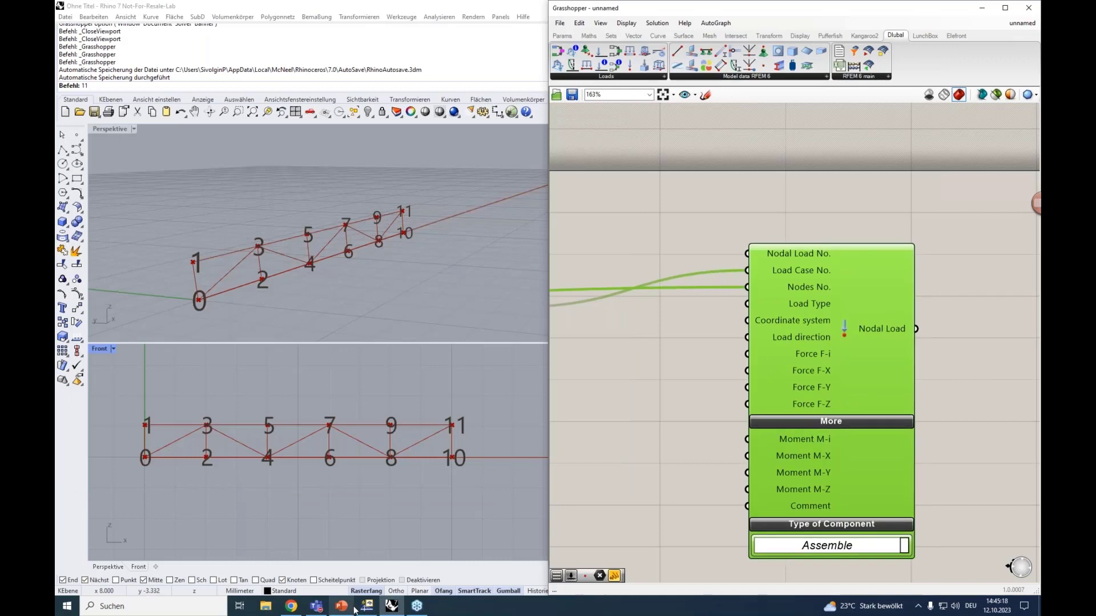
Step: In RFEM 6's new nodal load settings, compare the parameters of the Moment, Components and Force load types
click(367, 606)
click(141, 221)
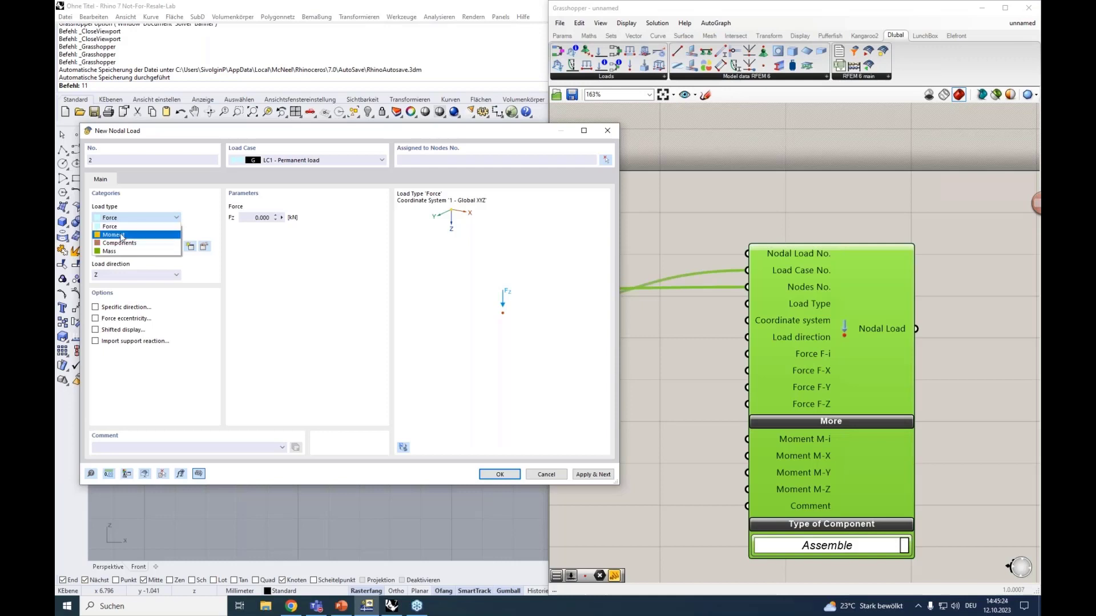
click(121, 235)
click(137, 218)
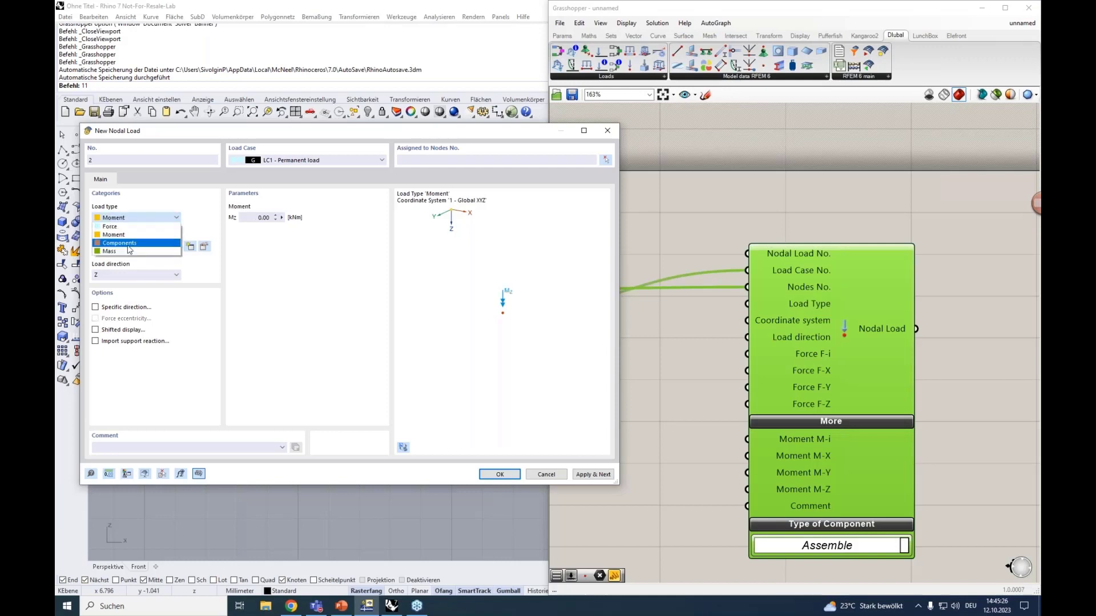
click(128, 243)
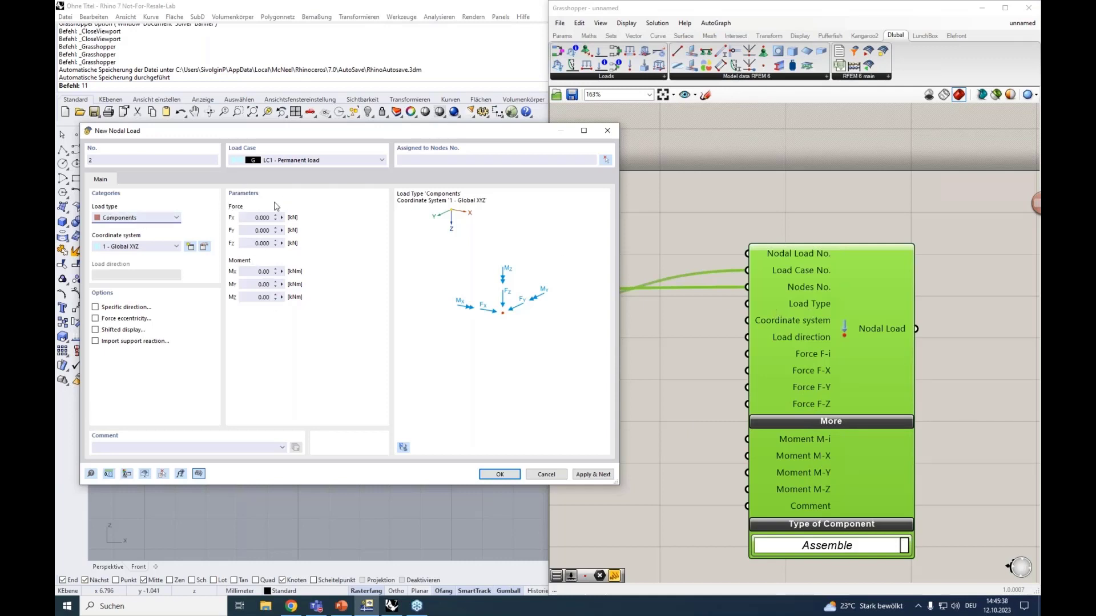
click(136, 218)
click(126, 226)
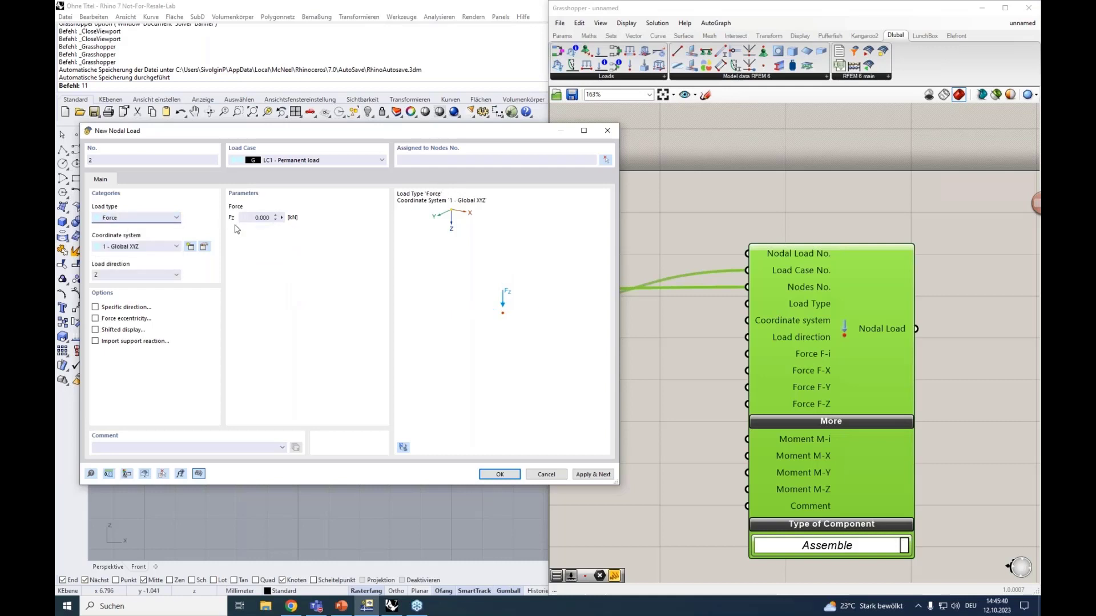
click(274, 217)
Step: Back in Grasshopper, add a value list for the Nodal Load component's Load Type input and set it to LOAD_TYPE_FORCE
click(679, 340)
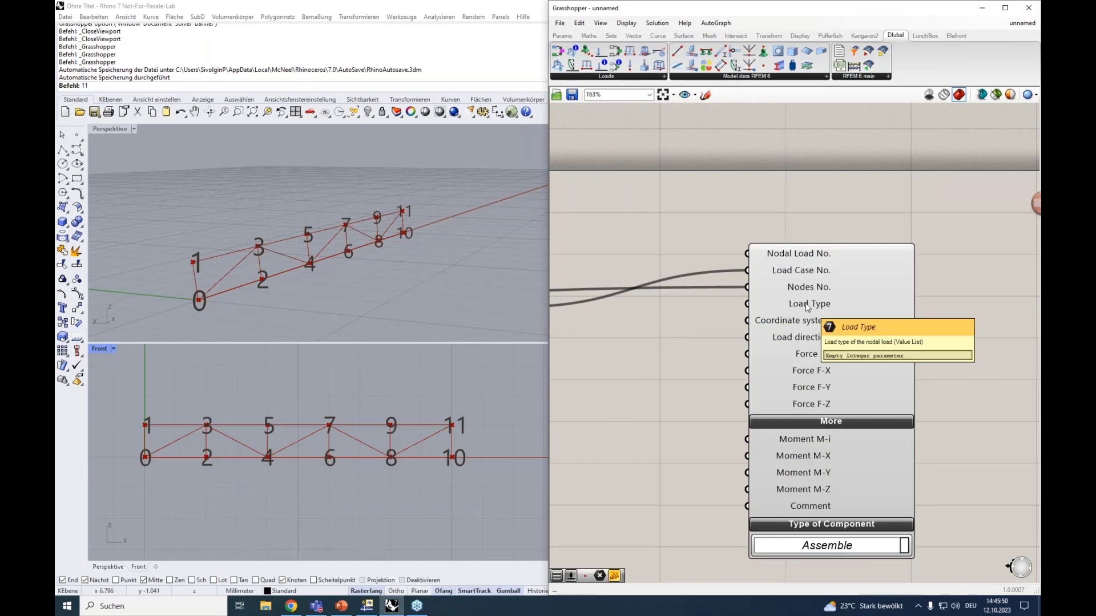
right_click(678, 311)
click(686, 296)
drag(641, 316, 744, 308)
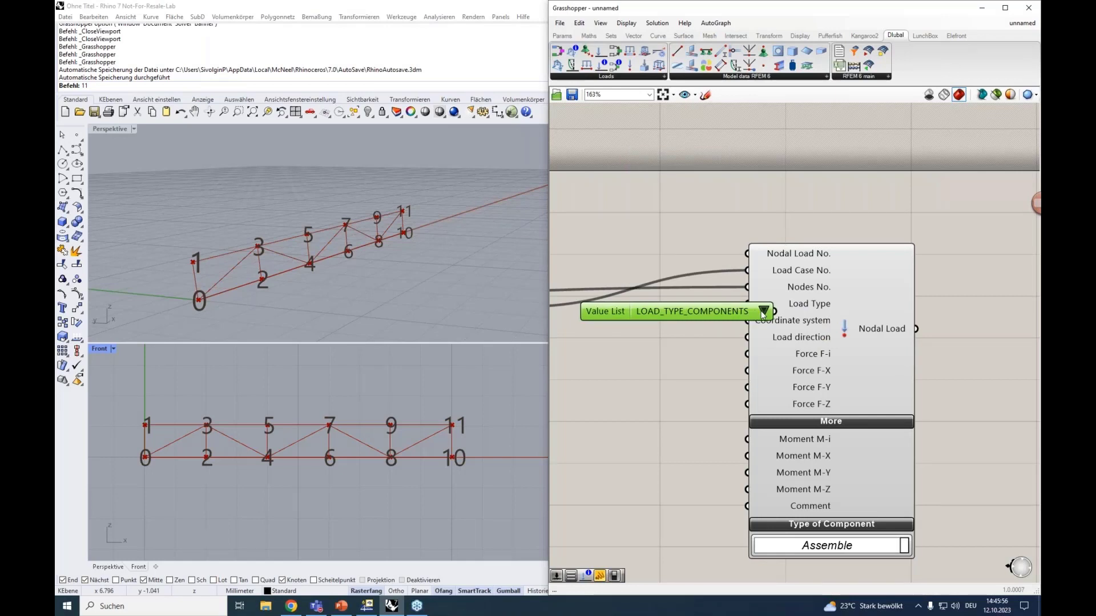
click(762, 311)
click(807, 329)
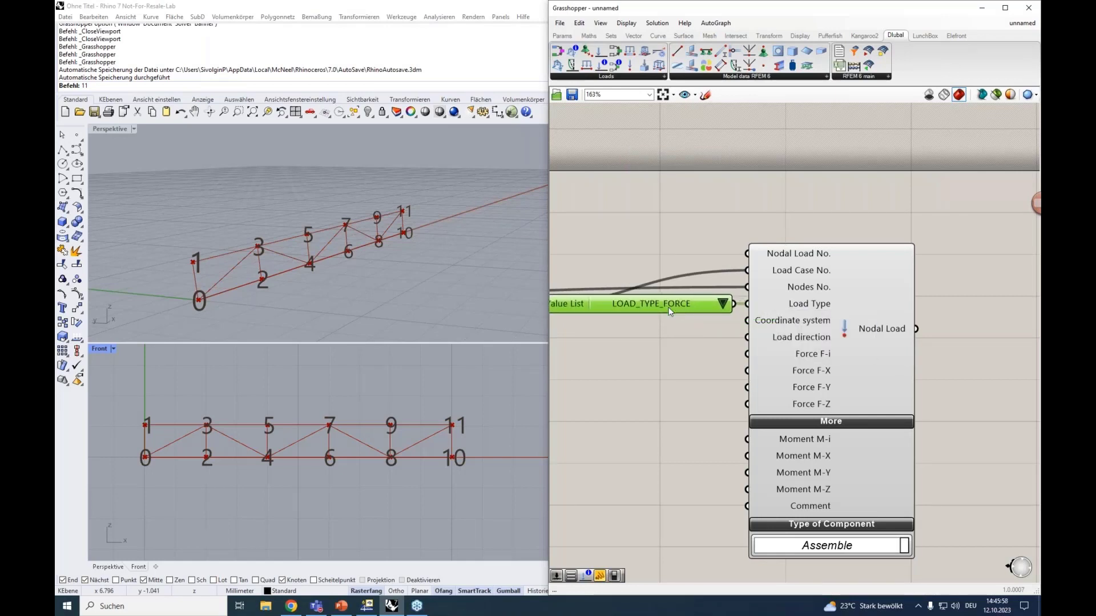
Step: Add a number slider with value 1 and connect it to the Nodal Load component's Coordinate system input
mouse_move(795, 322)
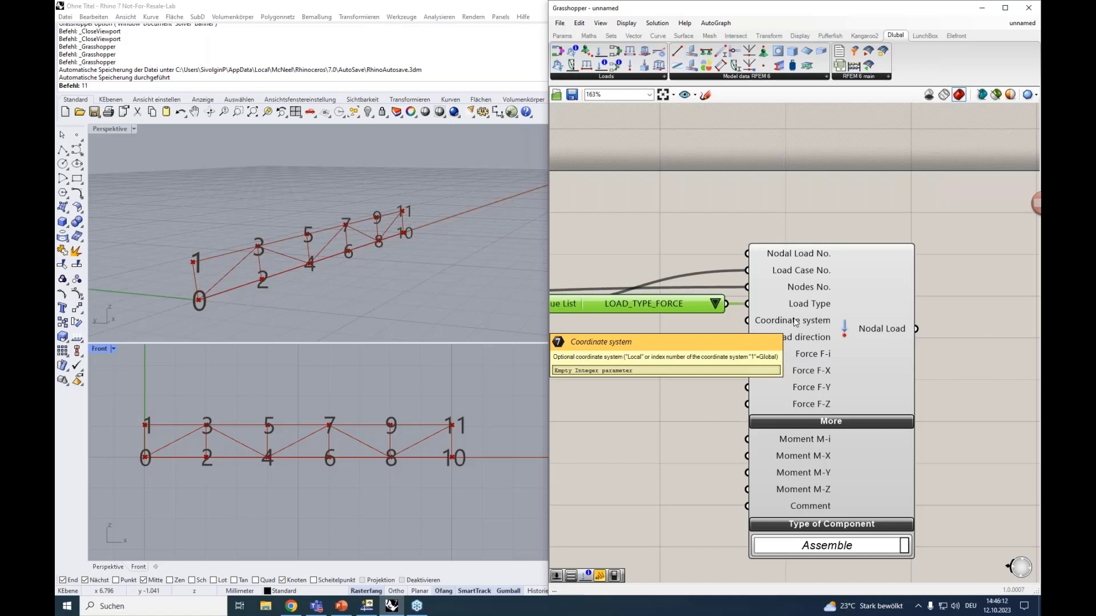
double_click(676, 332)
text(1)
key(Return)
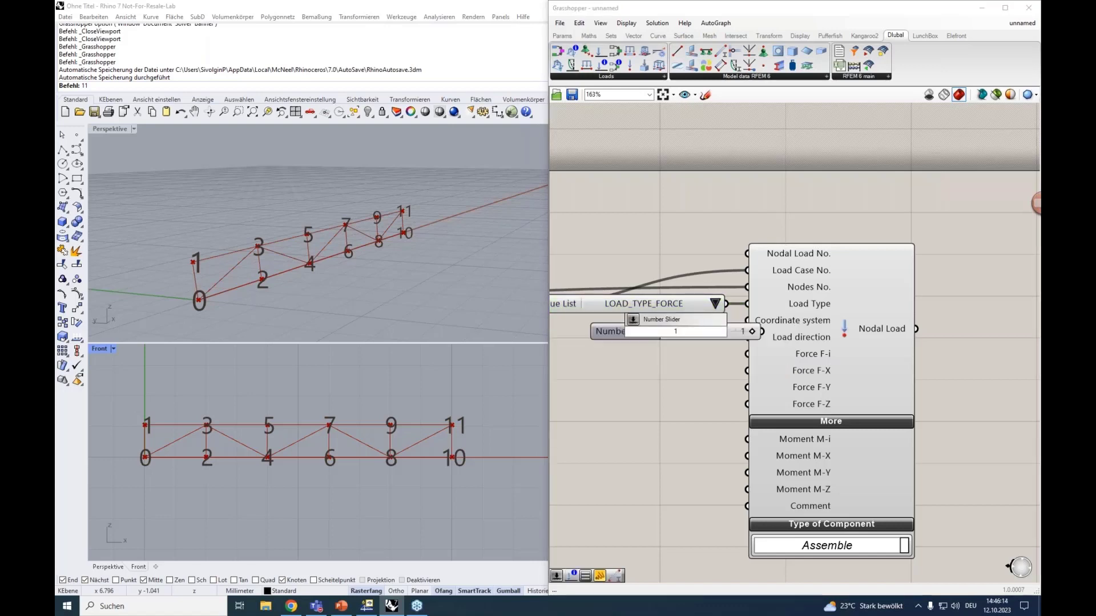
key(Return)
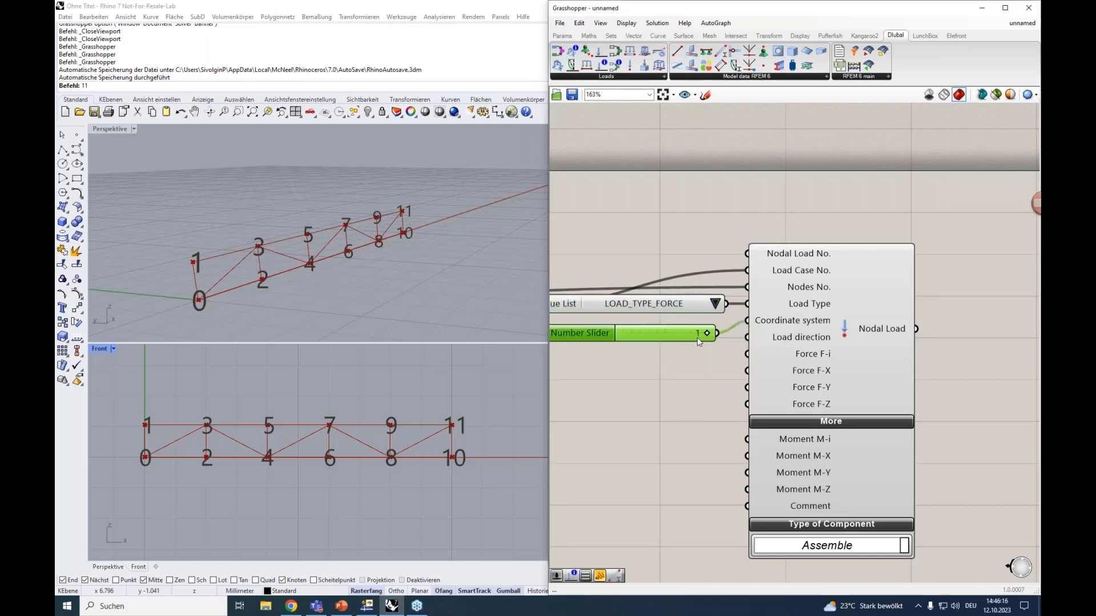
Step: Add a value list for the Nodal Load component's Load direction input and set it to LOAD_DIRECTION_GLOBAL_Z_OR_USER_DEFINED_W
drag(699, 341, 704, 329)
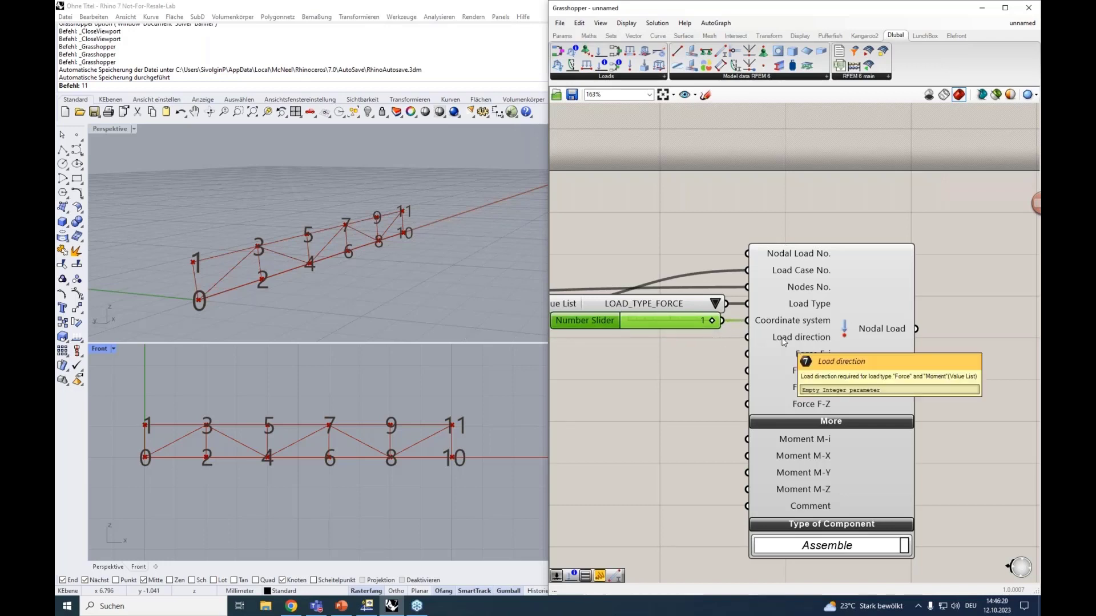
double_click(642, 358)
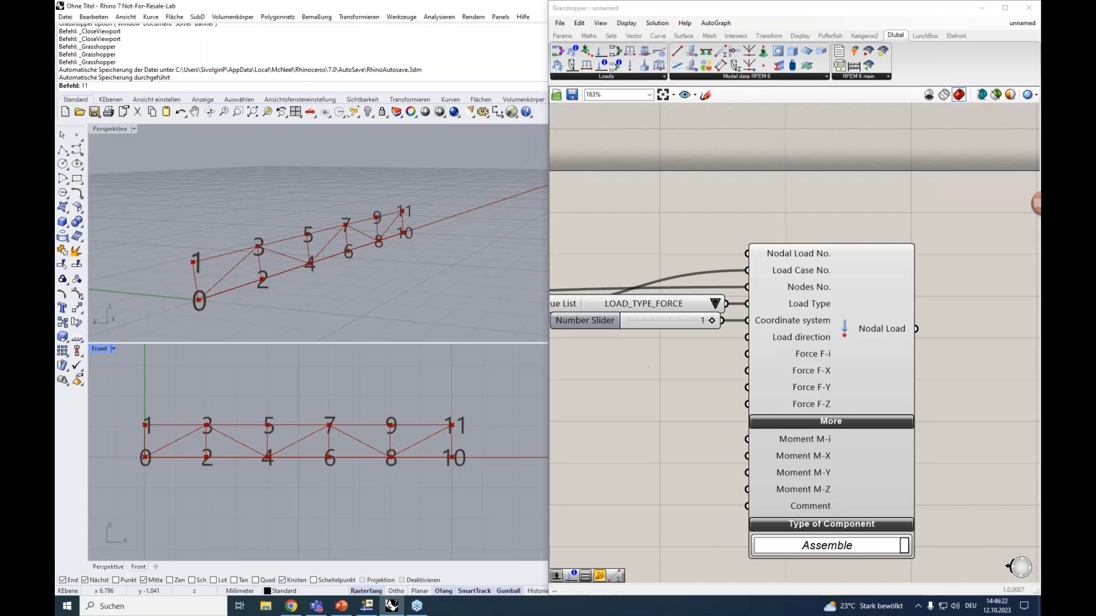
text(av)
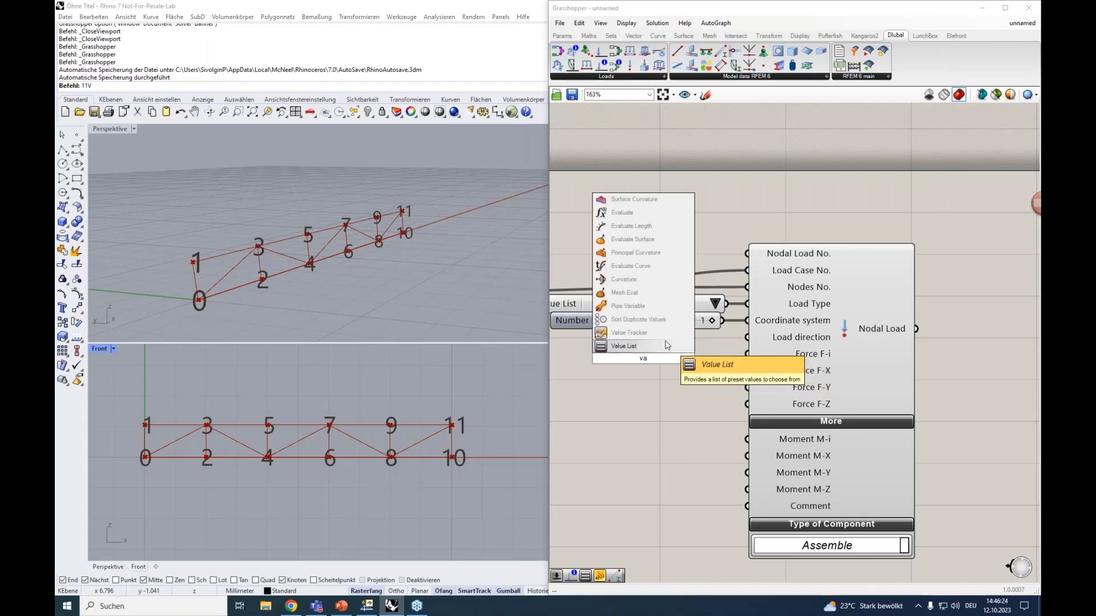
key(Return)
drag(705, 362, 635, 351)
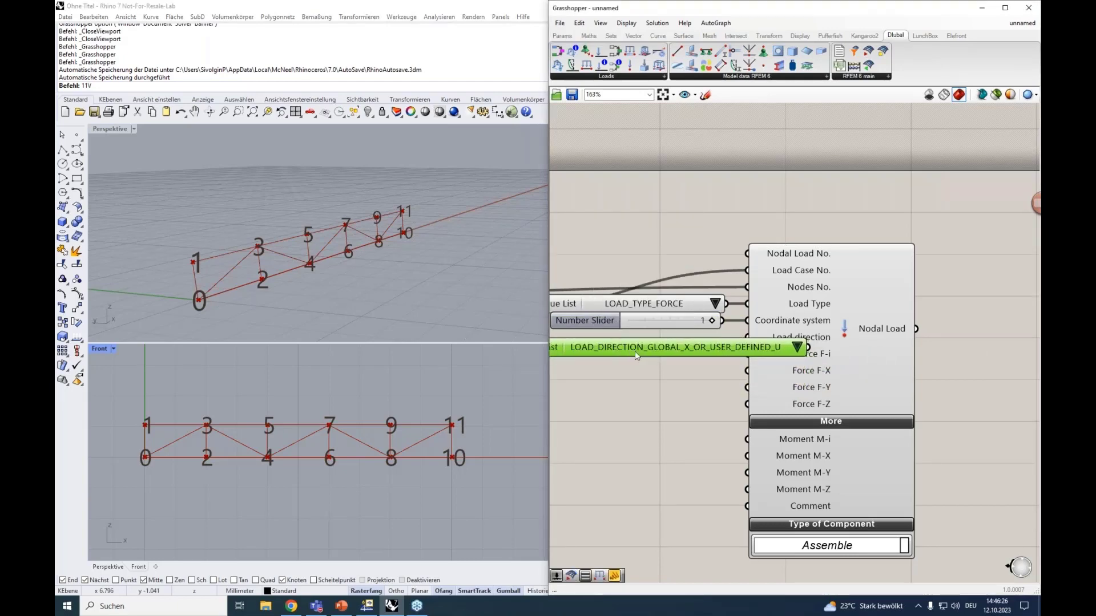
scroll(649, 380, down, 2)
right_drag(649, 380, 748, 374)
drag(861, 384, 928, 395)
click(856, 349)
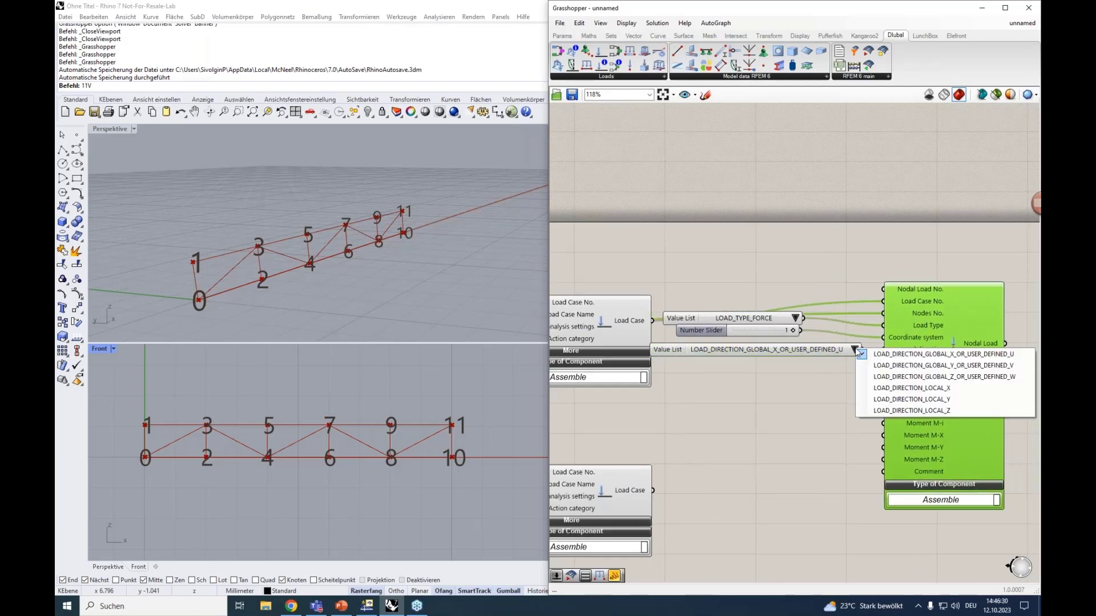
click(900, 377)
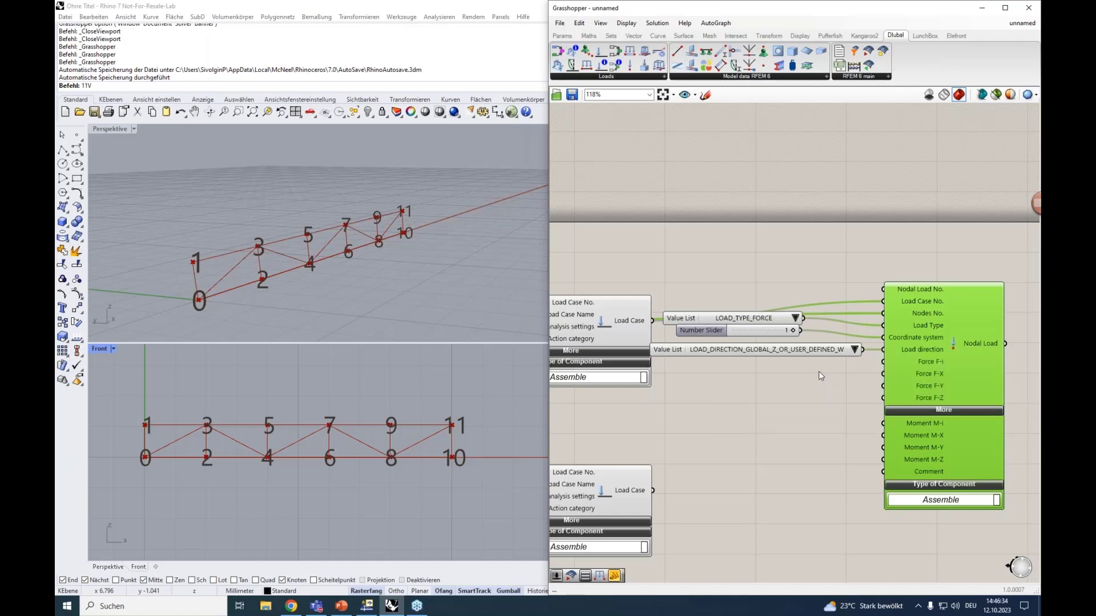
right_click(858, 368)
click(792, 386)
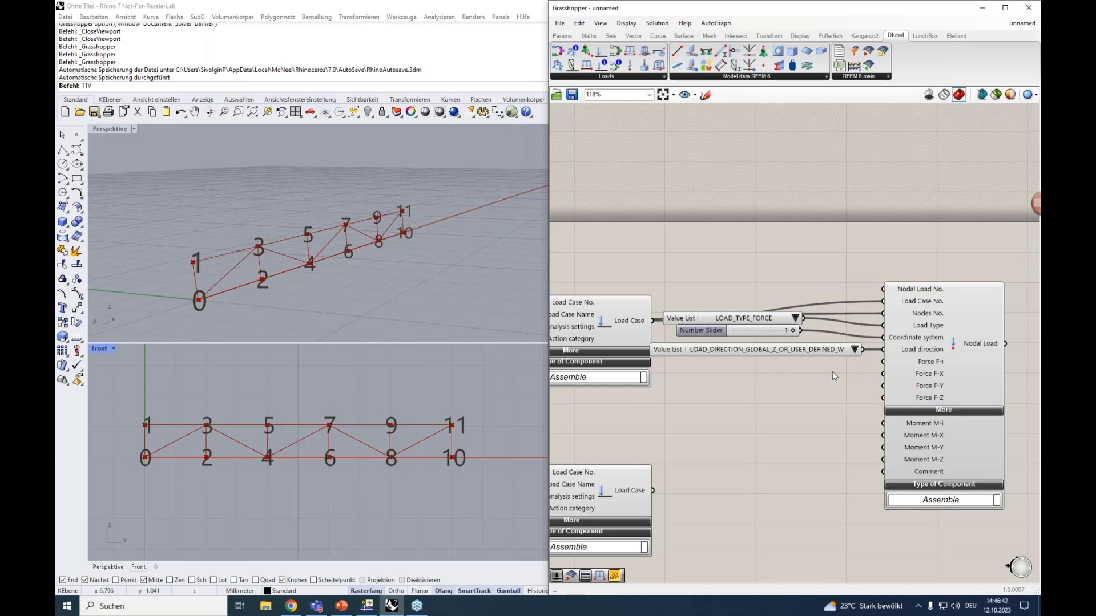
Step: Add a number slider with value 3000 and connect it to the Nodal Load component's Force F-i input
double_click(814, 377)
text(30)
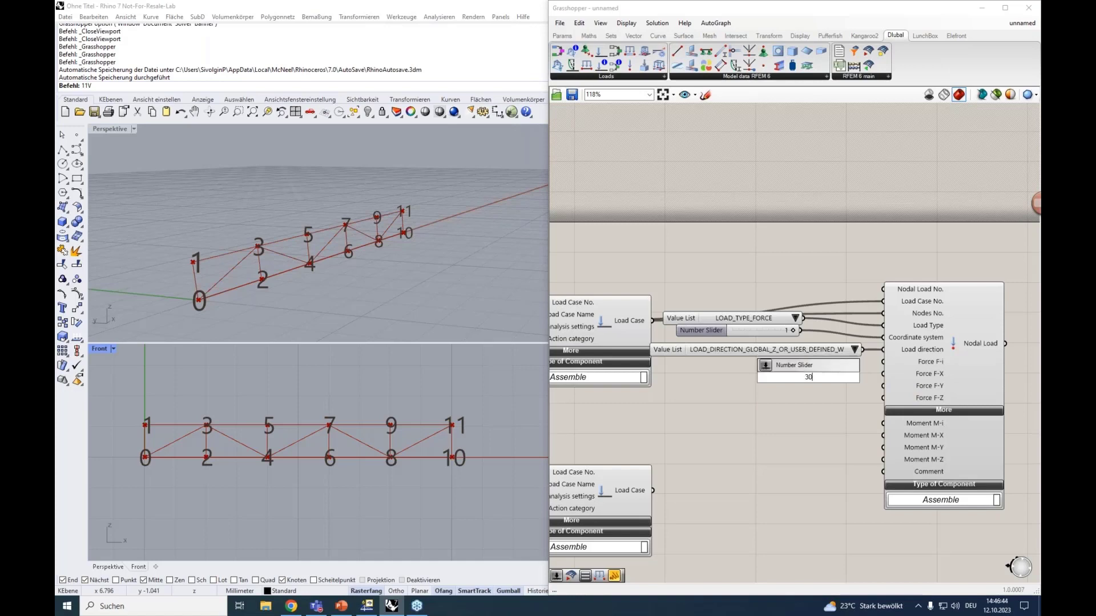
key(Return)
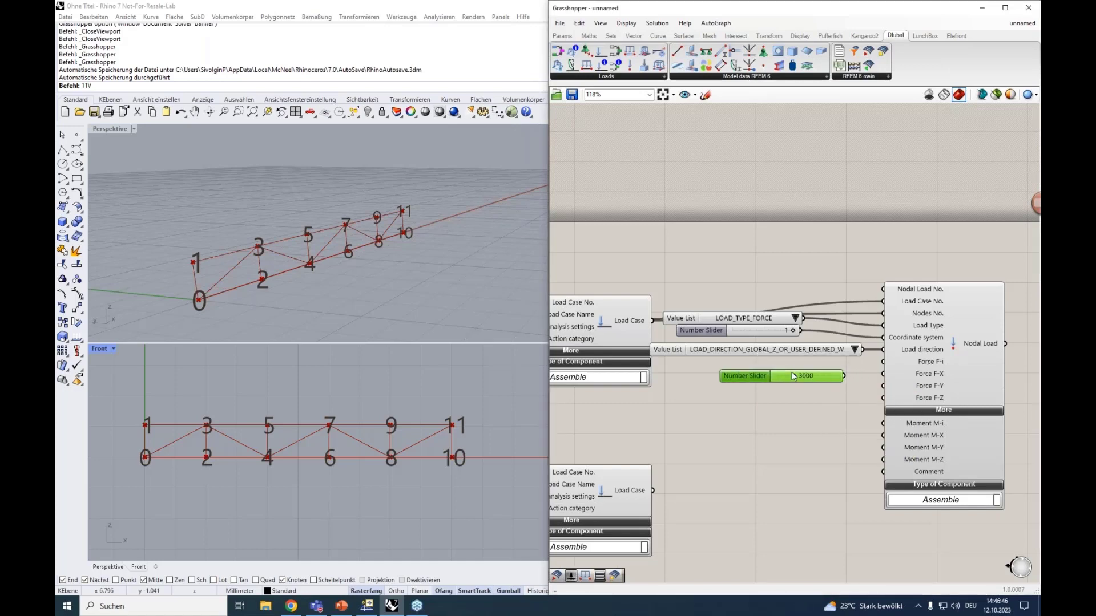
drag(857, 368, 883, 362)
right_drag(851, 416, 800, 361)
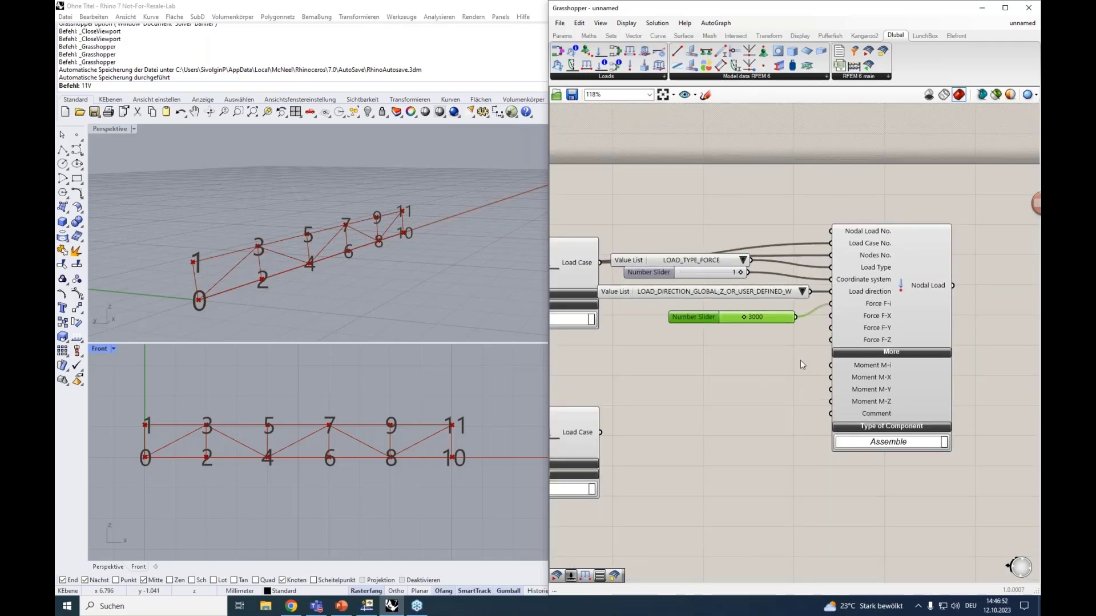
Step: Collapse the Nodal Load component's additional inputs and shift it with its value lists and sliders slightly away from the load cases
click(858, 350)
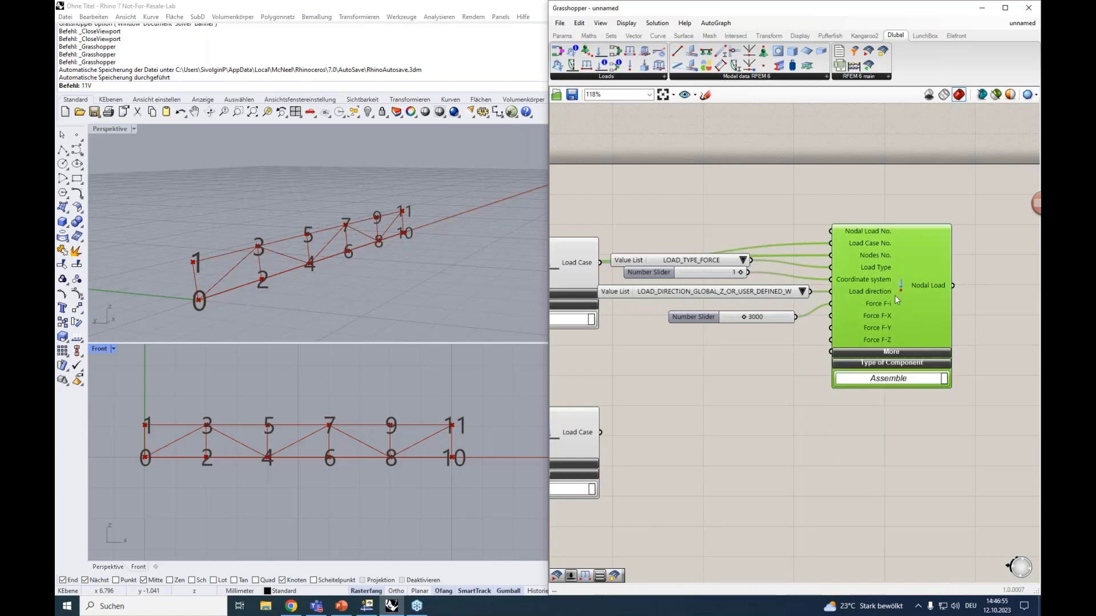
drag(937, 422, 703, 189)
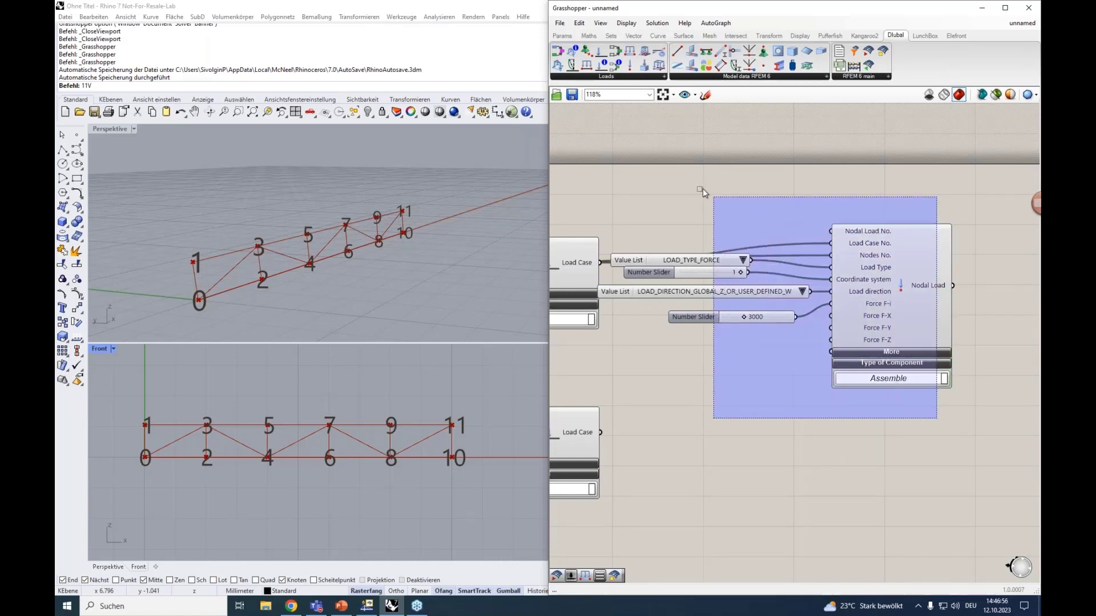
drag(866, 275, 911, 269)
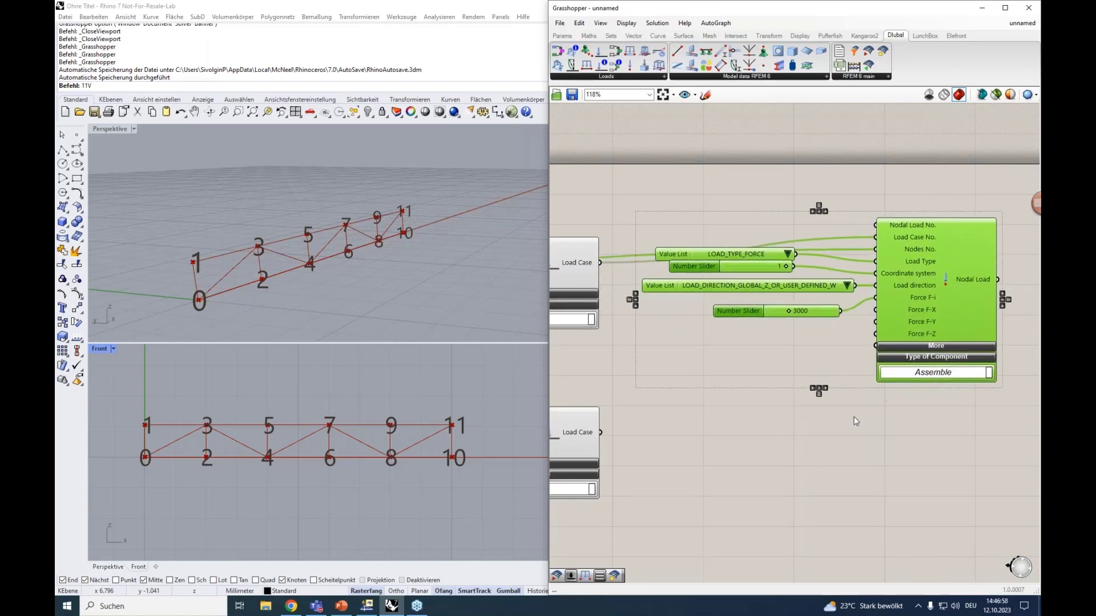
right_drag(783, 463, 771, 381)
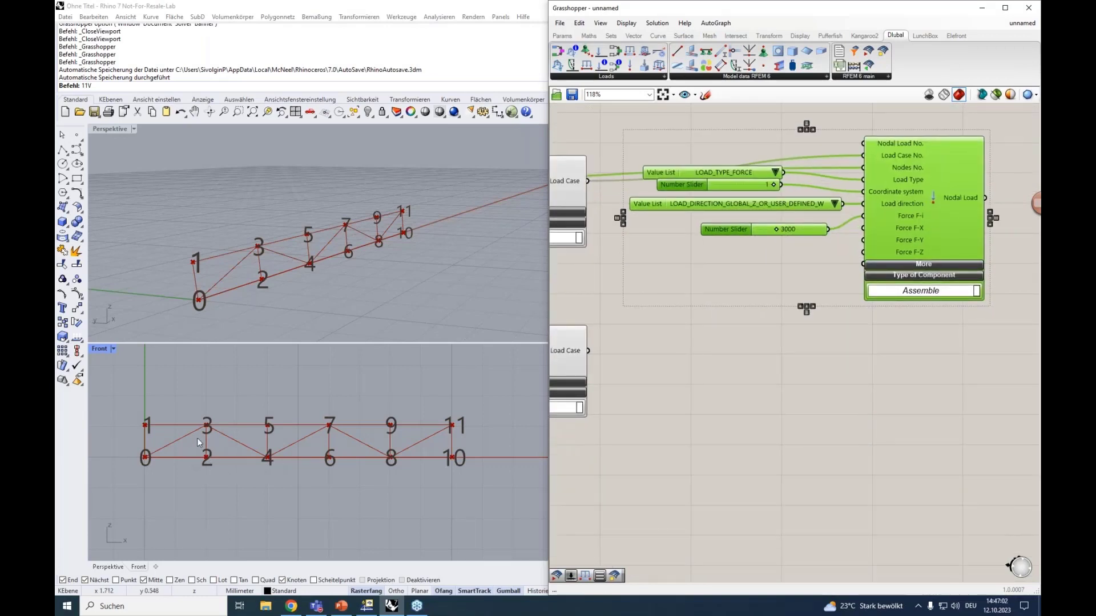
click(806, 439)
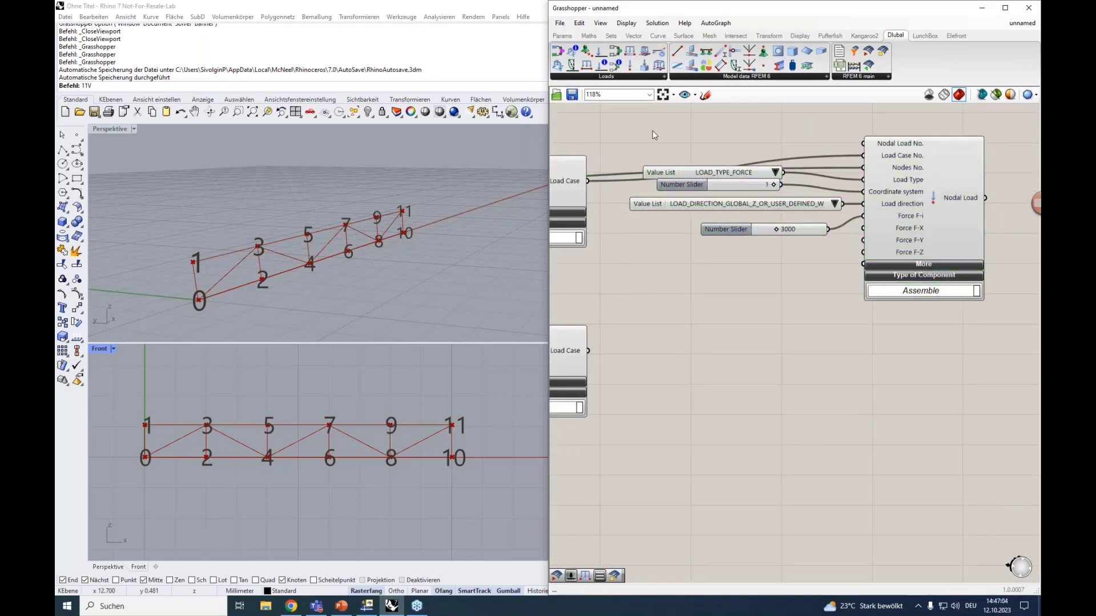
Step: Place a Member Load component below the Nodal Load component and connect the second load case to its Load Case No. input
click(583, 78)
drag(585, 161, 911, 396)
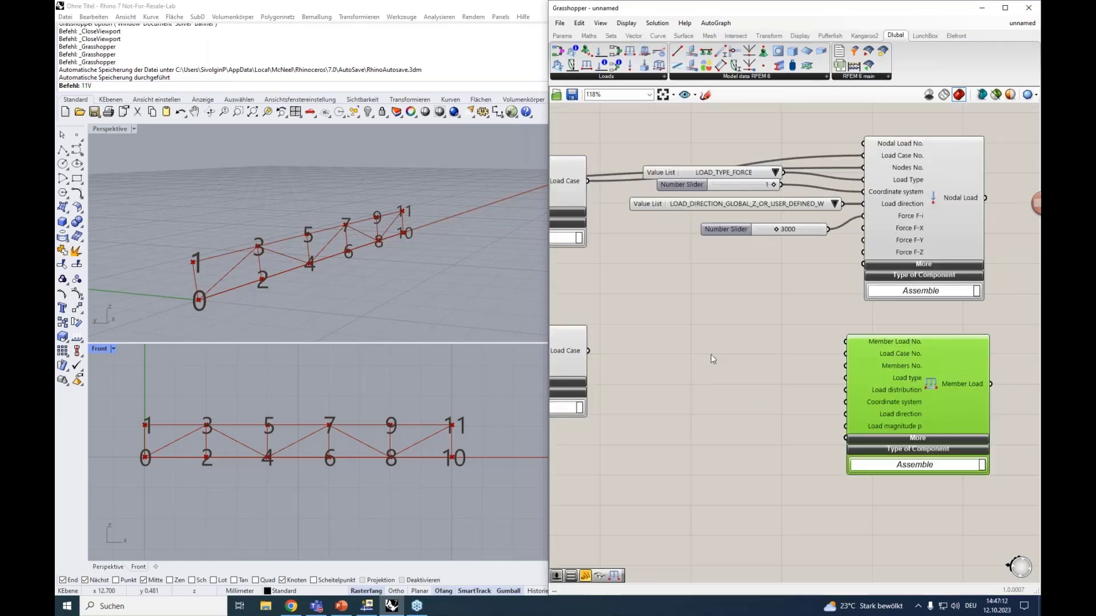
middle_click(729, 378)
click(676, 365)
scroll(683, 355, down, 2)
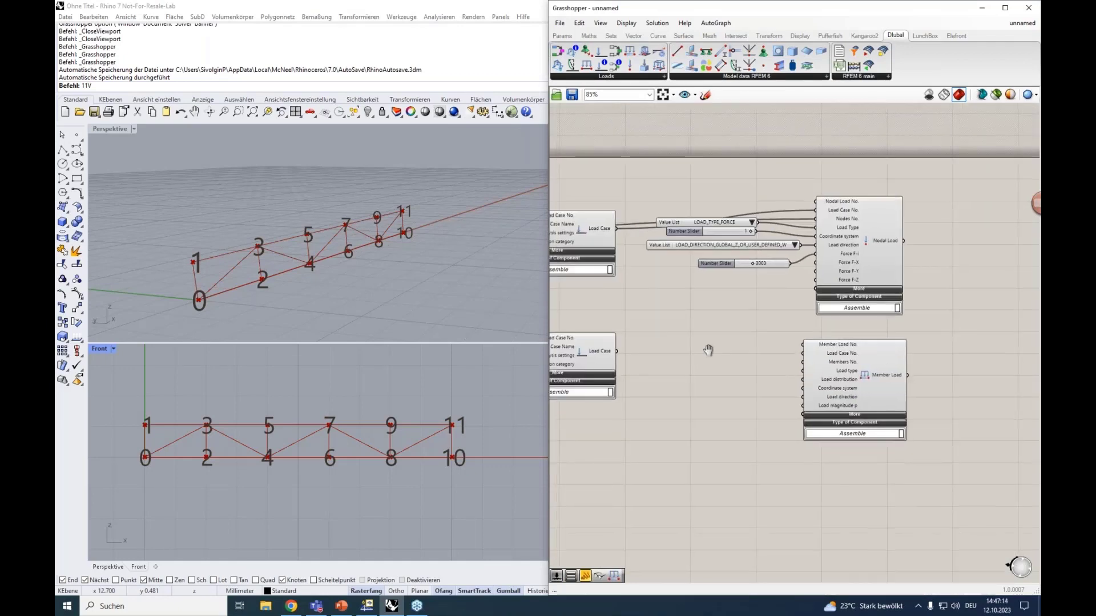
right_drag(708, 349, 758, 349)
click(638, 354)
drag(666, 350, 848, 361)
scroll(849, 361, up, 3)
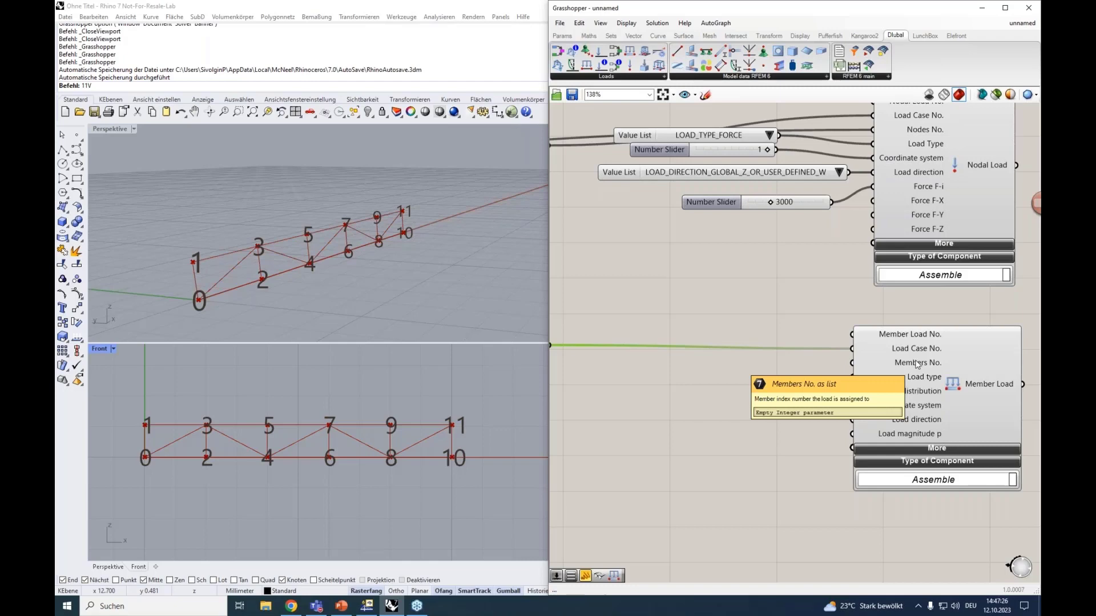
Step: Connect the first Member component's output to the Member Load component's Members No. input
scroll(916, 364, down, 4)
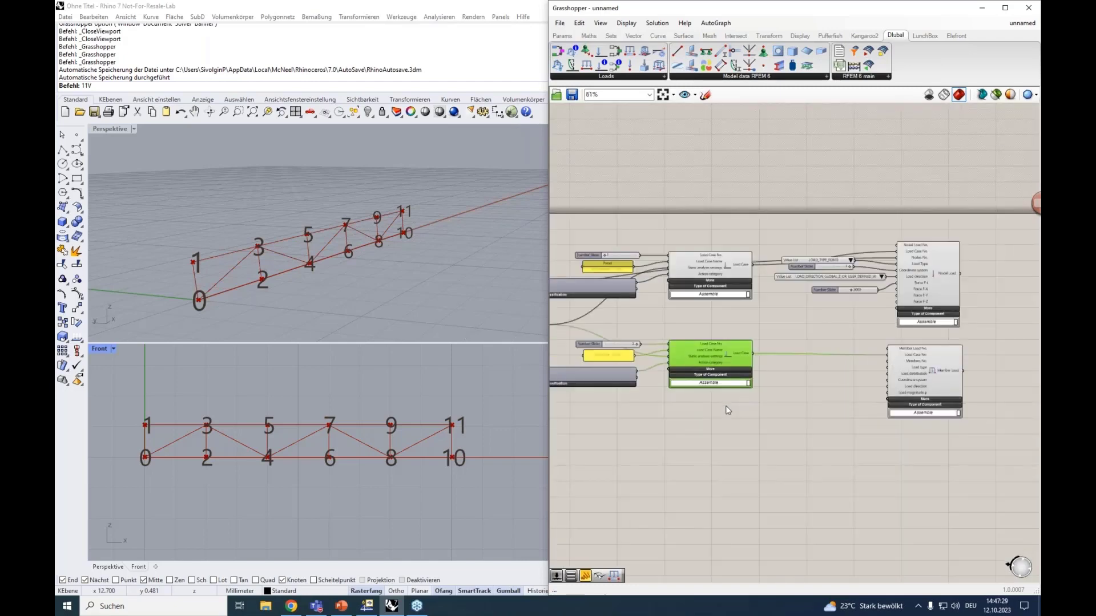
right_drag(711, 438, 965, 403)
right_drag(741, 405, 745, 404)
scroll(744, 399, up, 4)
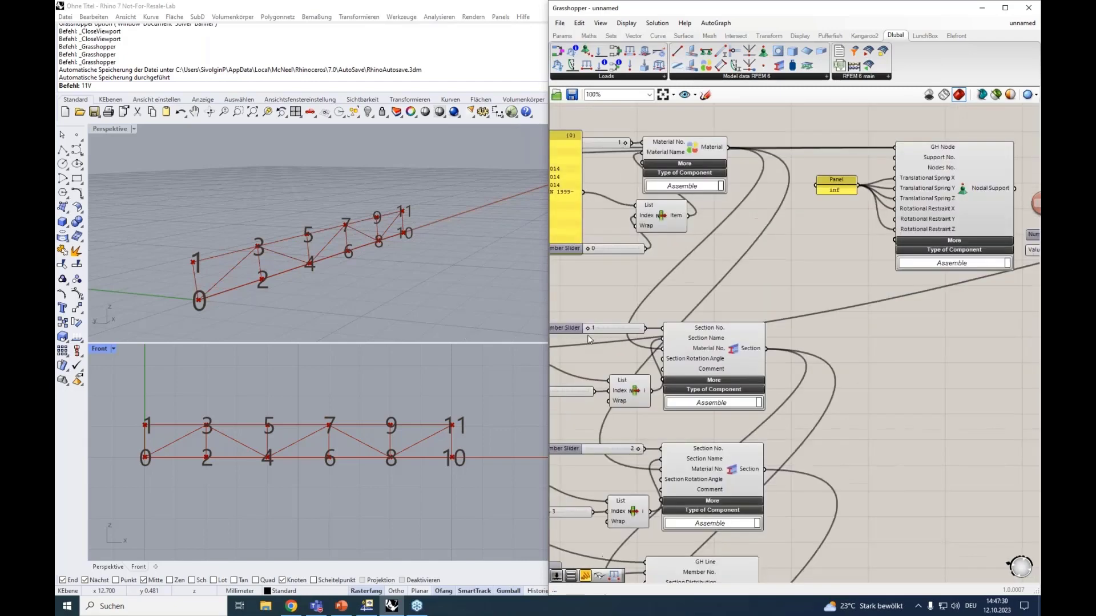
scroll(748, 340, down, 2)
right_drag(741, 422, 729, 295)
drag(707, 404, 584, 343)
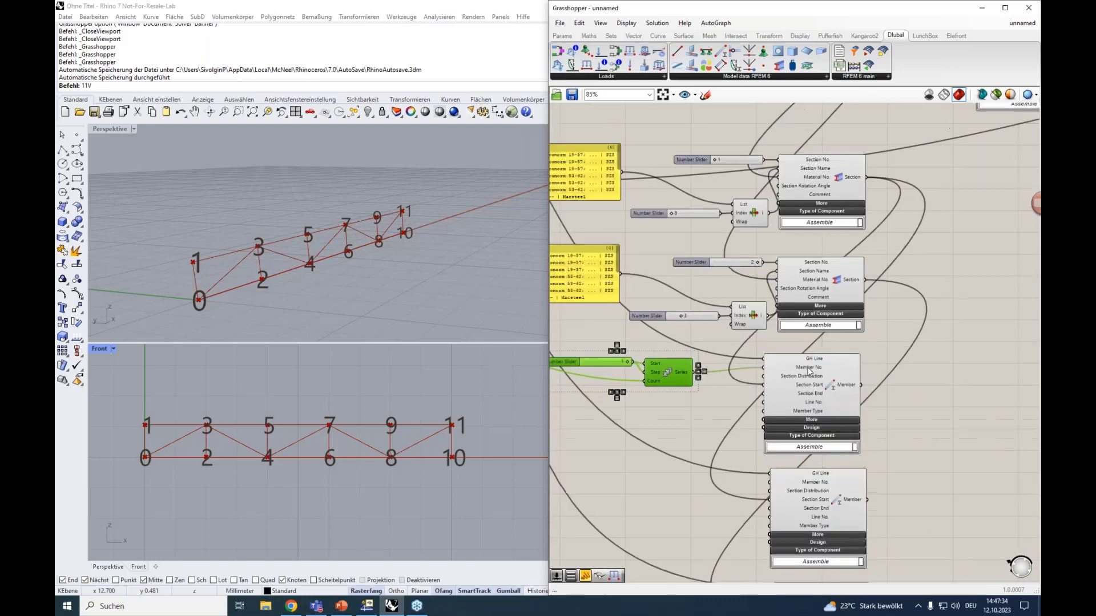
scroll(810, 379, up, 2)
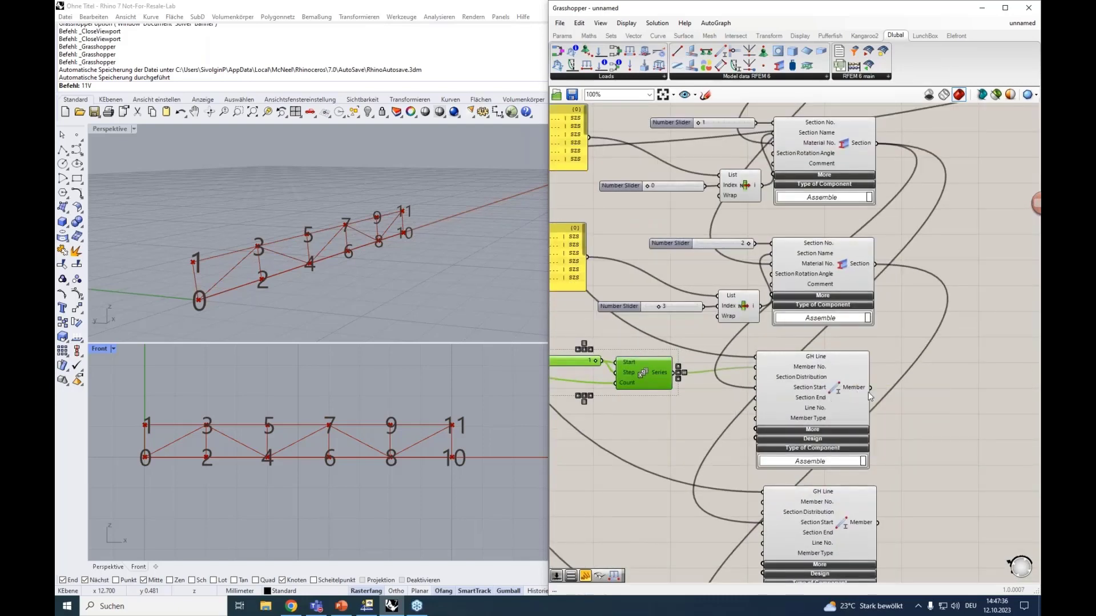
drag(870, 387, 1022, 362)
right_drag(1039, 362, 1022, 362)
drag(1022, 361, 922, 360)
right_drag(1022, 361, 922, 360)
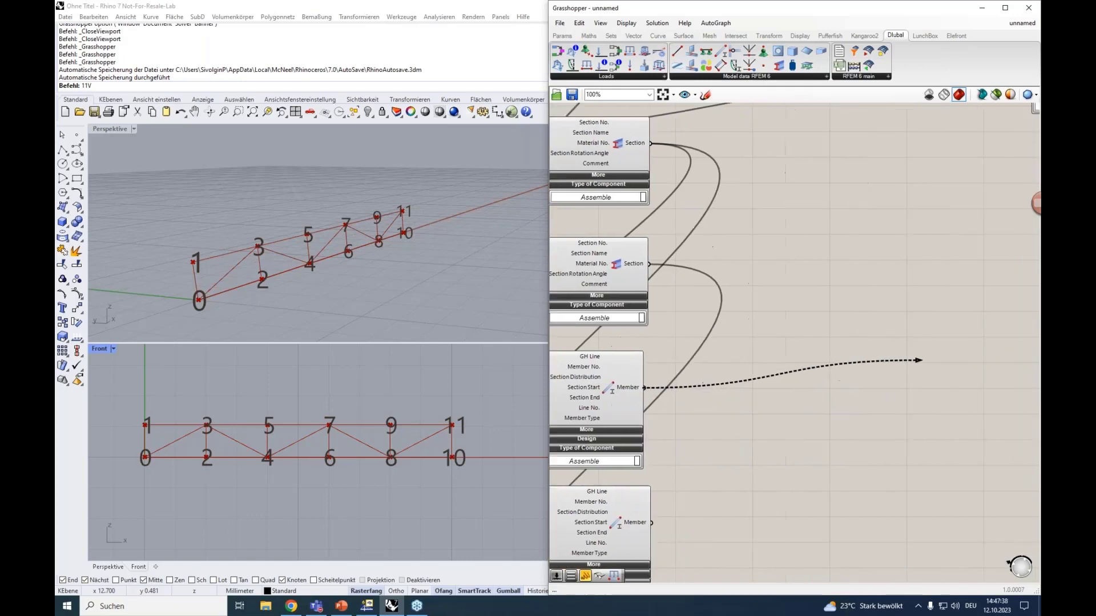
drag(922, 360, 724, 360)
right_drag(922, 360, 723, 360)
scroll(978, 298, down, 1)
drag(724, 360, 752, 224)
scroll(996, 290, down, 3)
scroll(931, 185, up, 2)
scroll(905, 172, up, 2)
scroll(747, 229, up, 1)
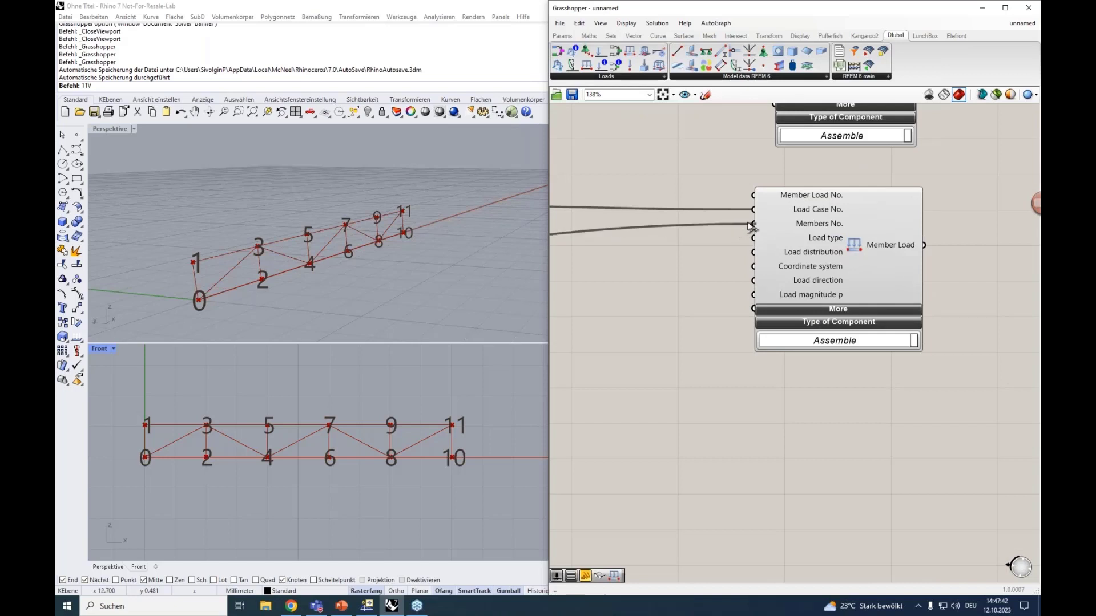
Step: Switch to RFEM 6 and open the settings of a new member load beside the Grasshopper Member Load component
mouse_move(818, 229)
click(366, 606)
click(611, 132)
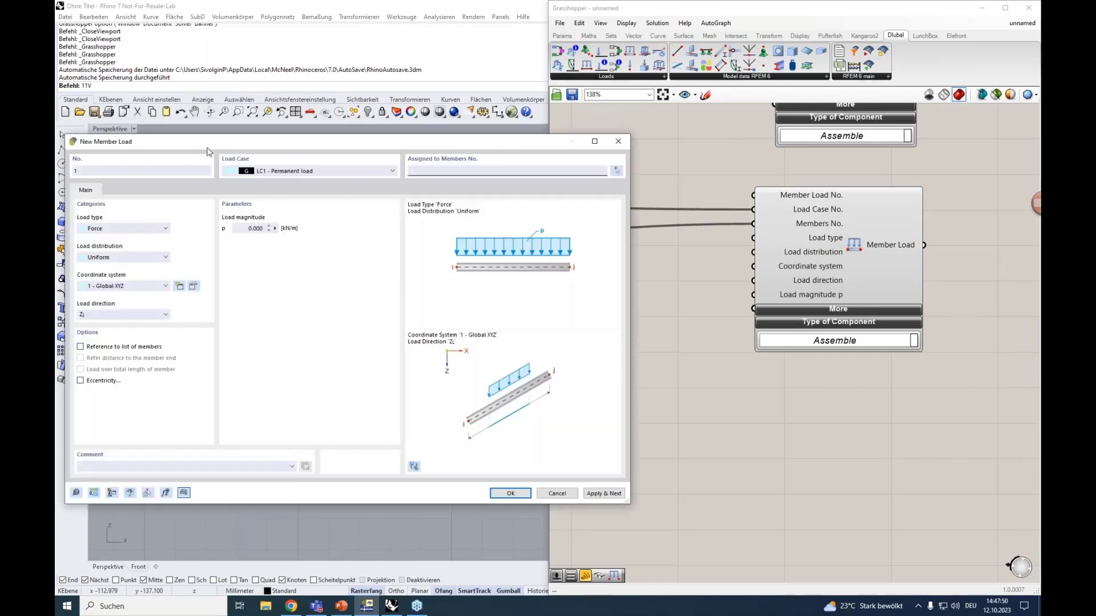
drag(213, 143, 222, 91)
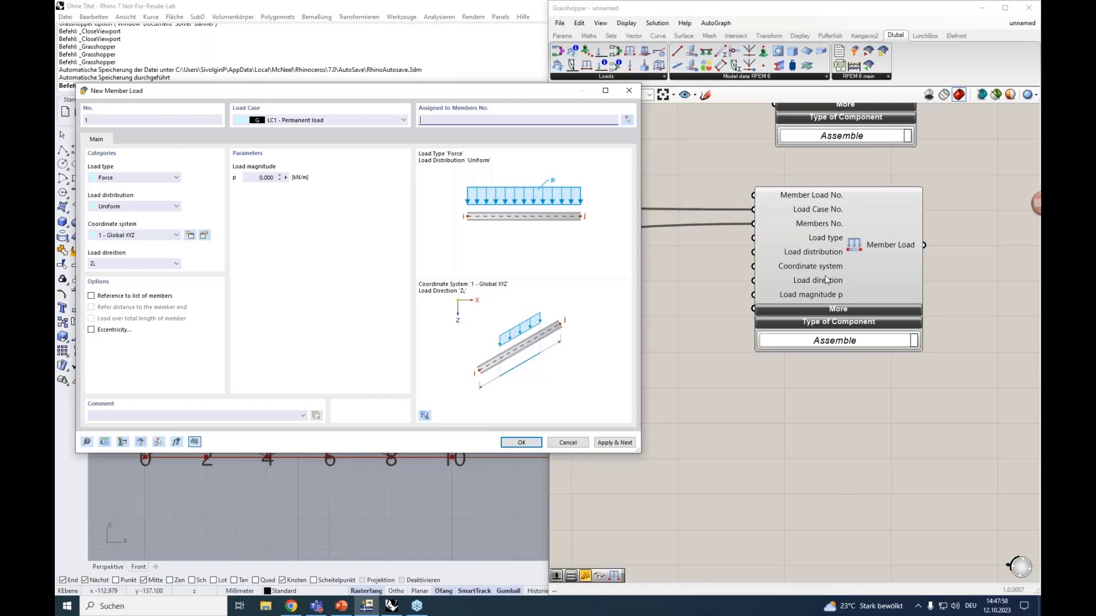
Step: Expand the Member Load component's additional inputs in Grasshopper and compare them with RFEM 6's new member load settings for the Force type
click(838, 309)
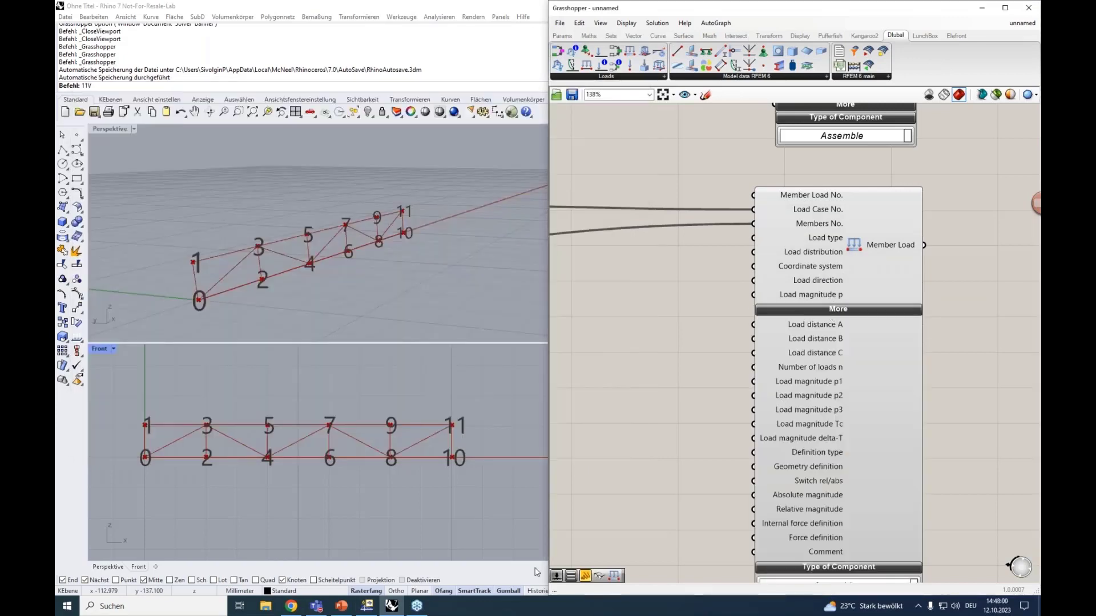
click(366, 607)
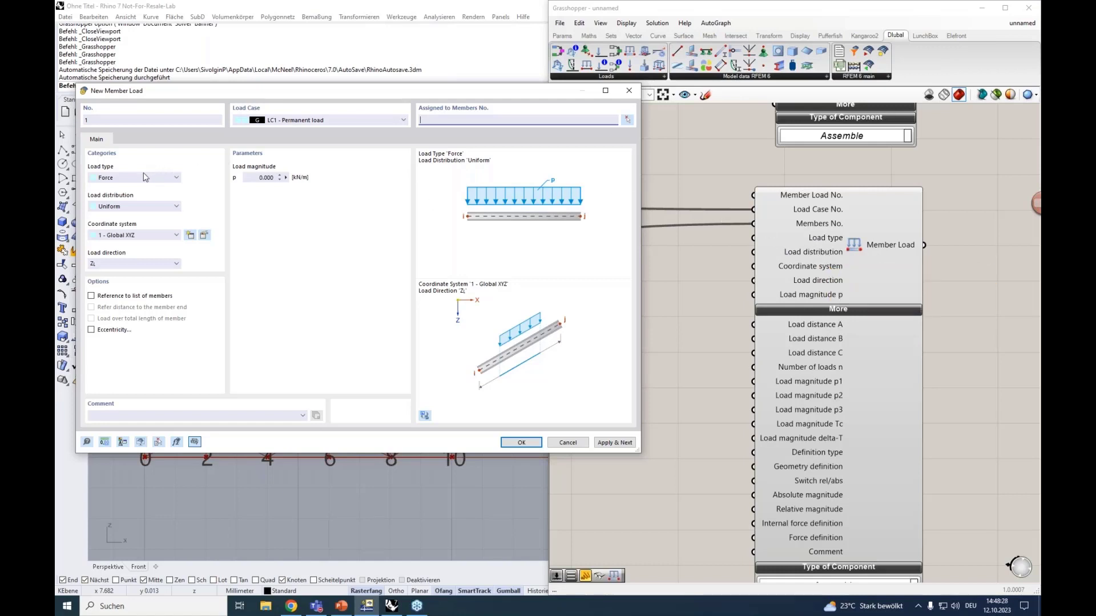
click(129, 178)
click(130, 184)
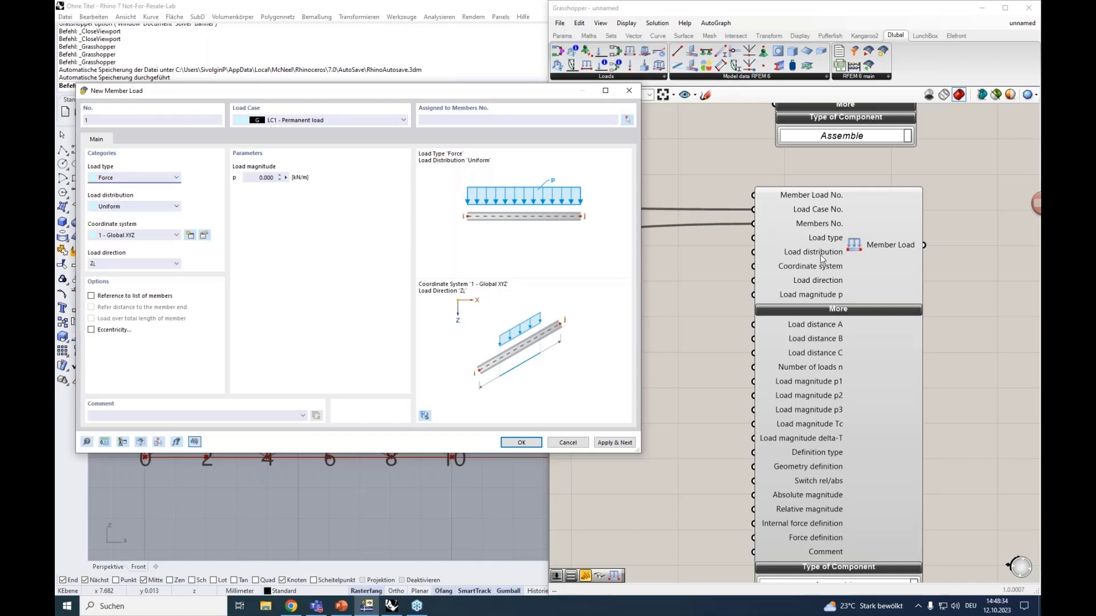
mouse_move(820, 257)
mouse_move(800, 494)
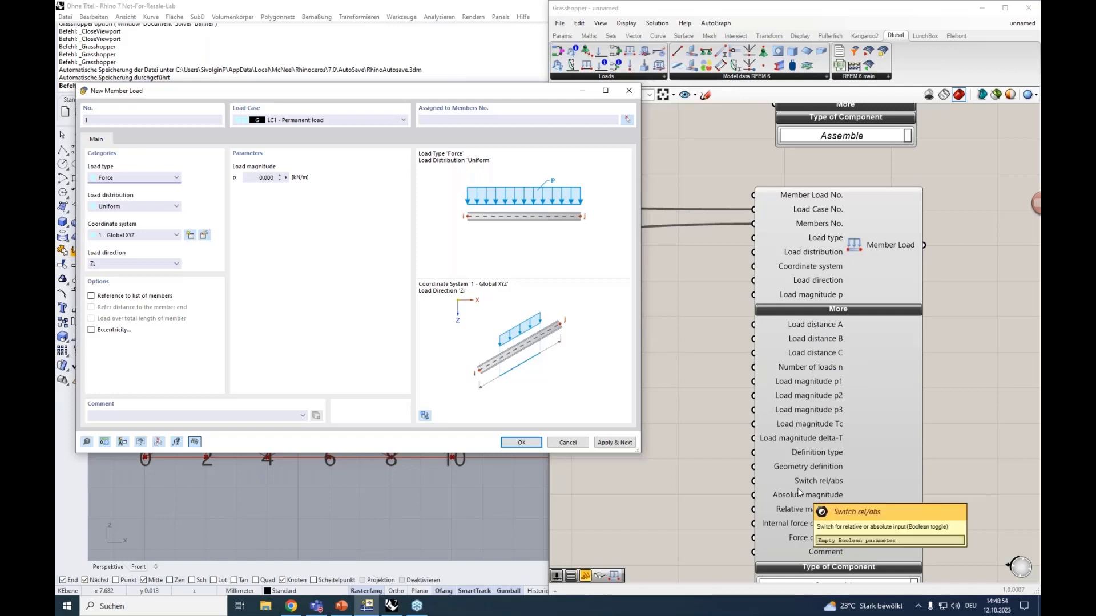
mouse_move(799, 465)
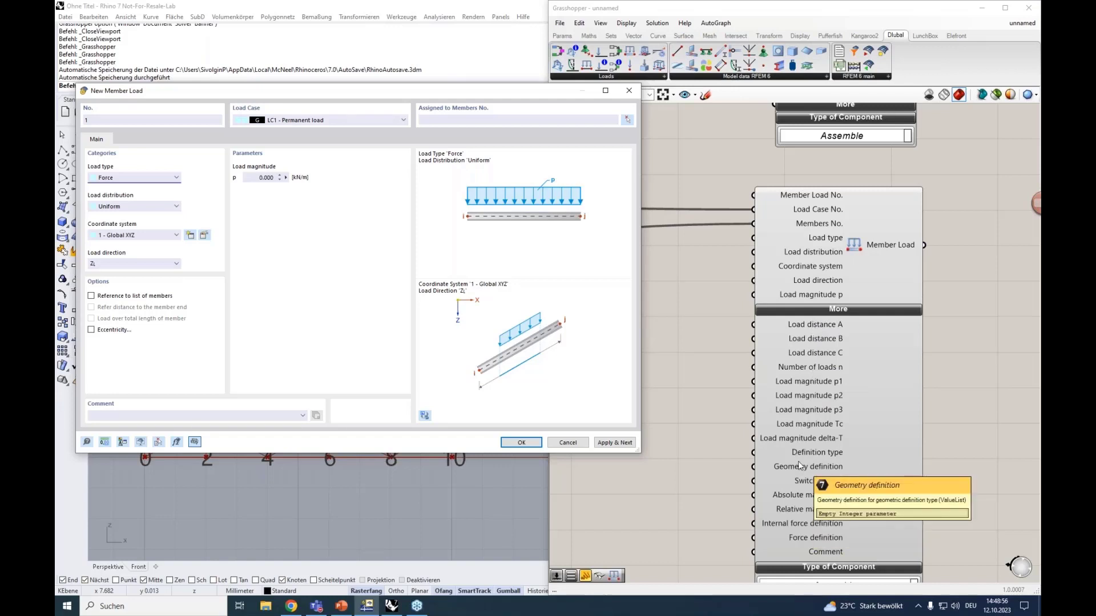
Step: In RFEM 6, examine the member load types and the parameters of the Trapezoidal load distribution against the Member Load component's inputs
click(121, 178)
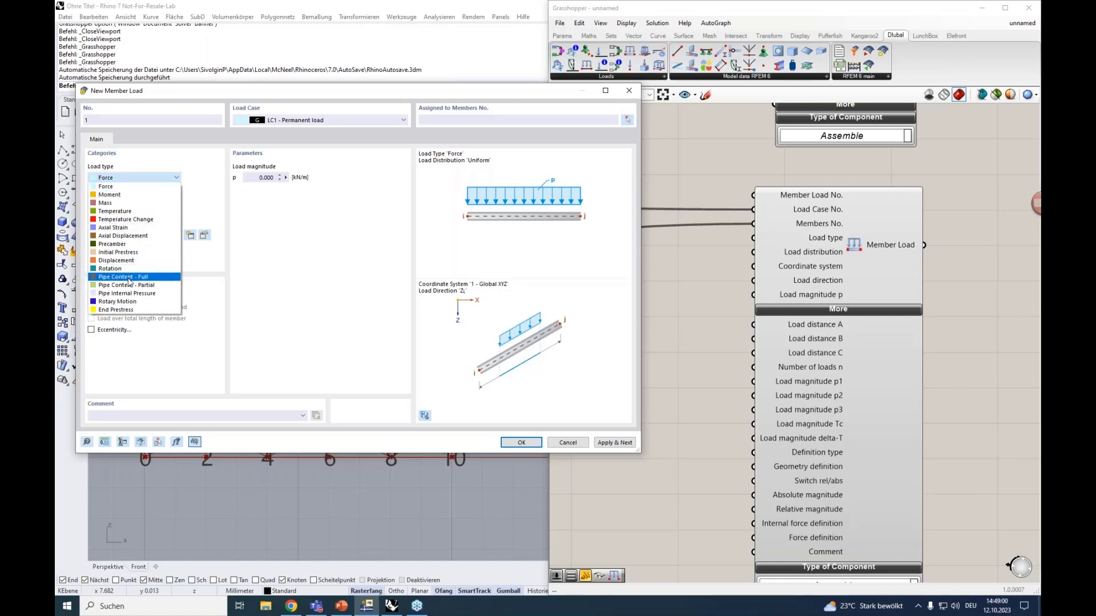
click(137, 207)
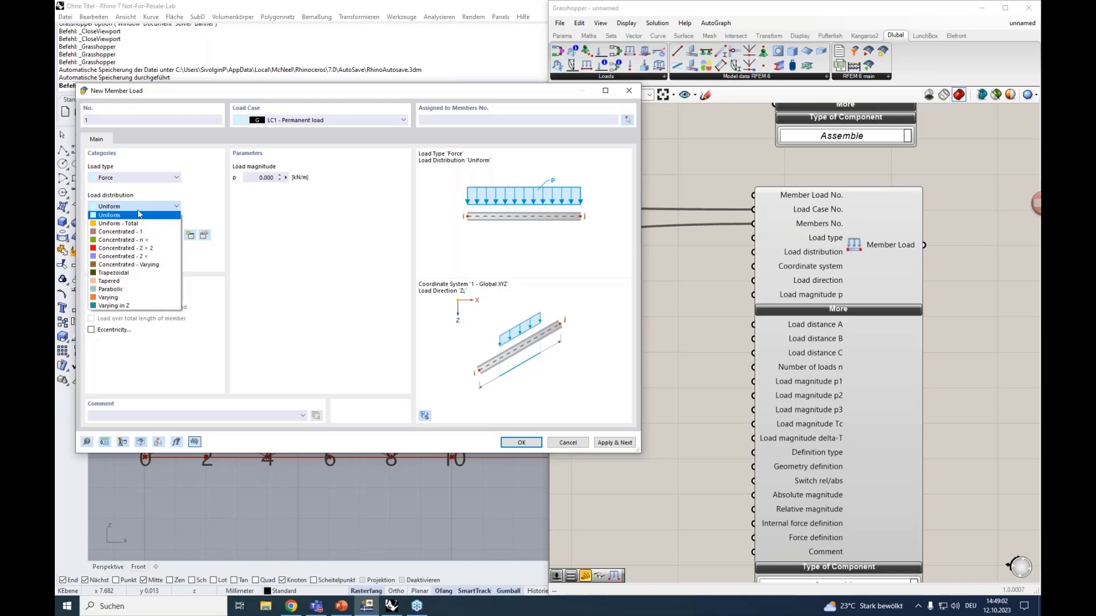
click(158, 276)
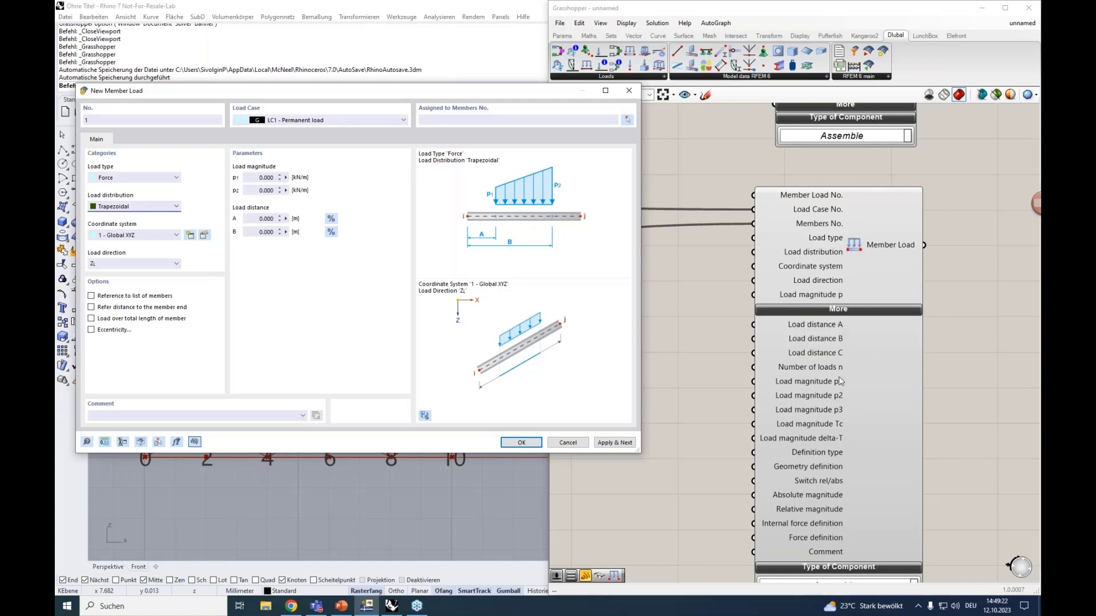
right_drag(734, 355, 733, 329)
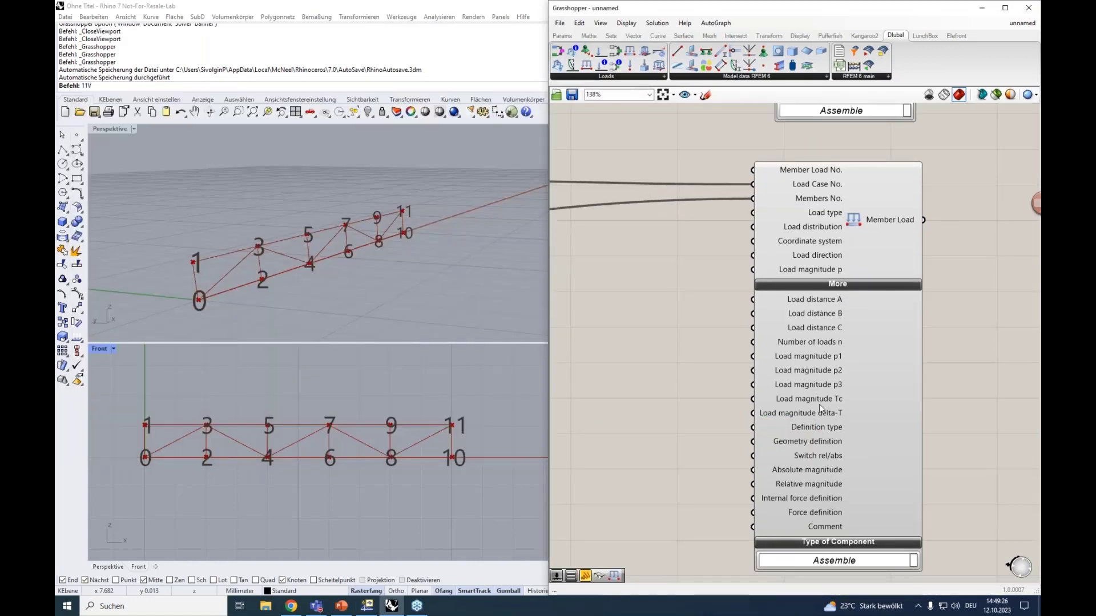
Step: Switch to RFEM 6 and review the load distribution and load type options of the new member load
click(366, 605)
click(132, 209)
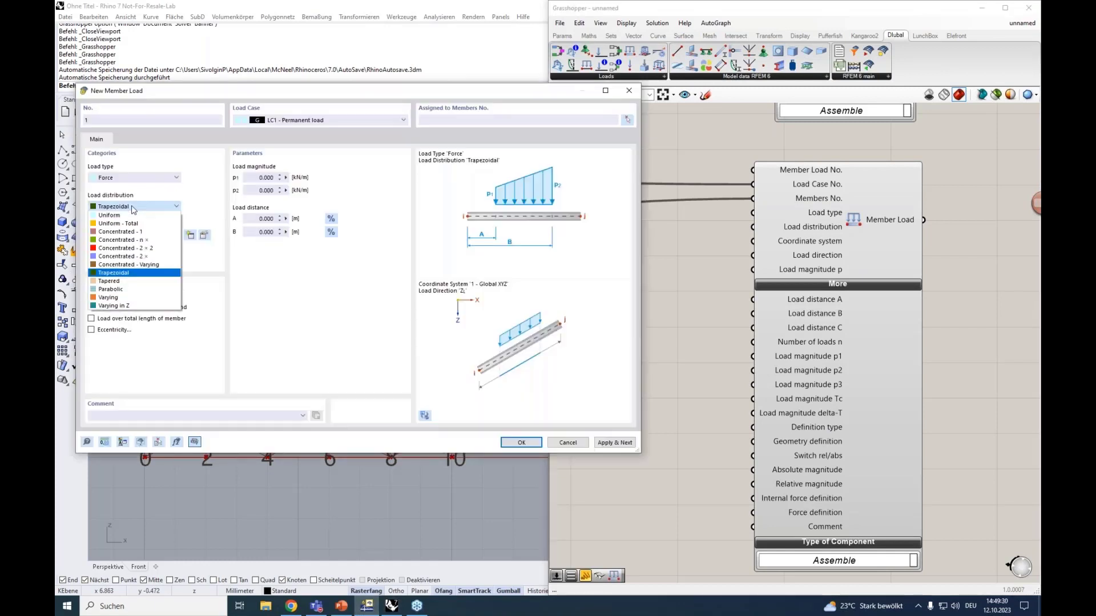
click(135, 211)
click(161, 177)
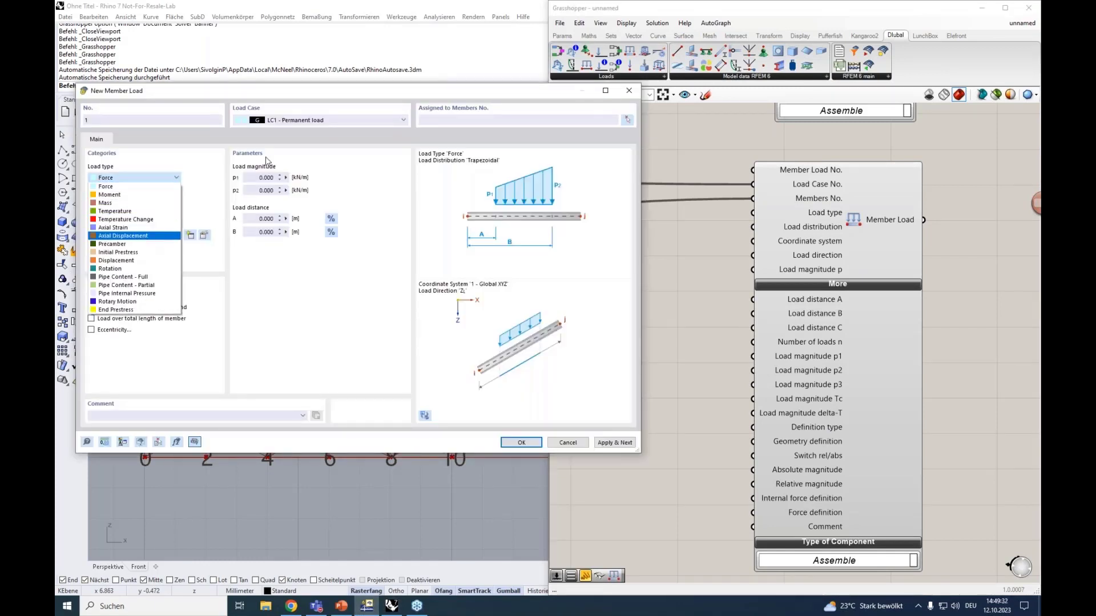
click(336, 275)
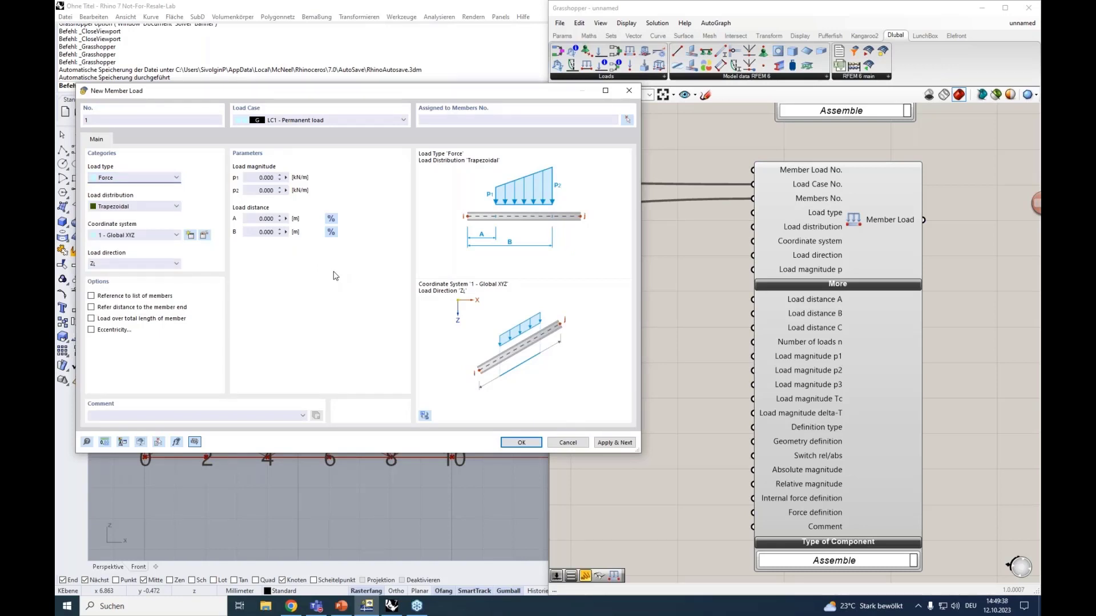
Step: Back in Grasshopper, add a number slider set to 1 and connect it to the Member Load component's Coordinate system input
click(712, 247)
right_drag(720, 242, 719, 269)
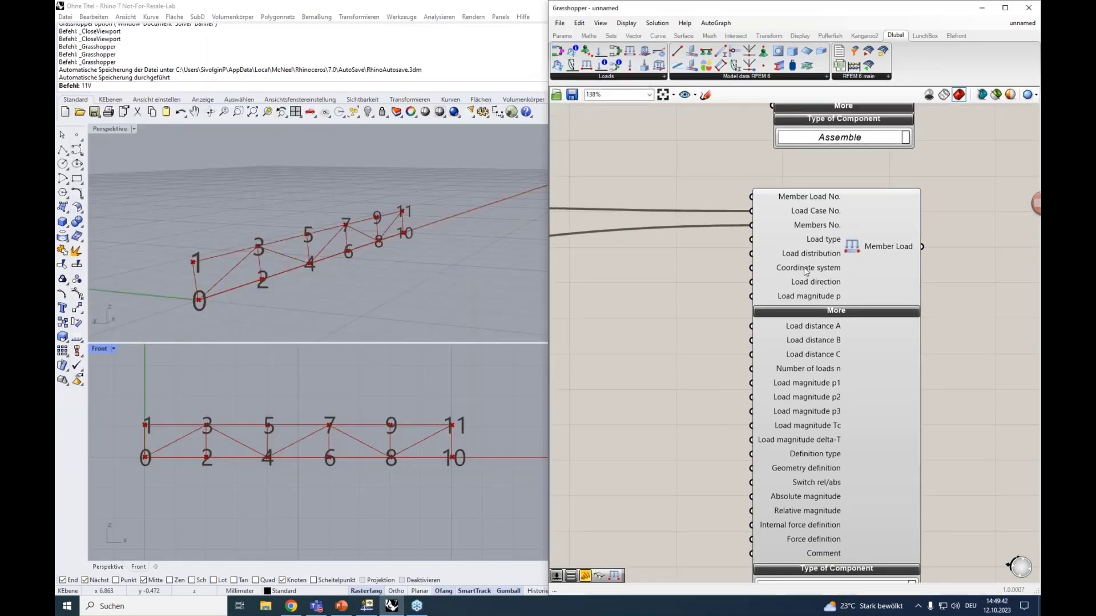
mouse_move(806, 271)
double_click(693, 268)
text(1)
key(Return)
drag(740, 268, 706, 275)
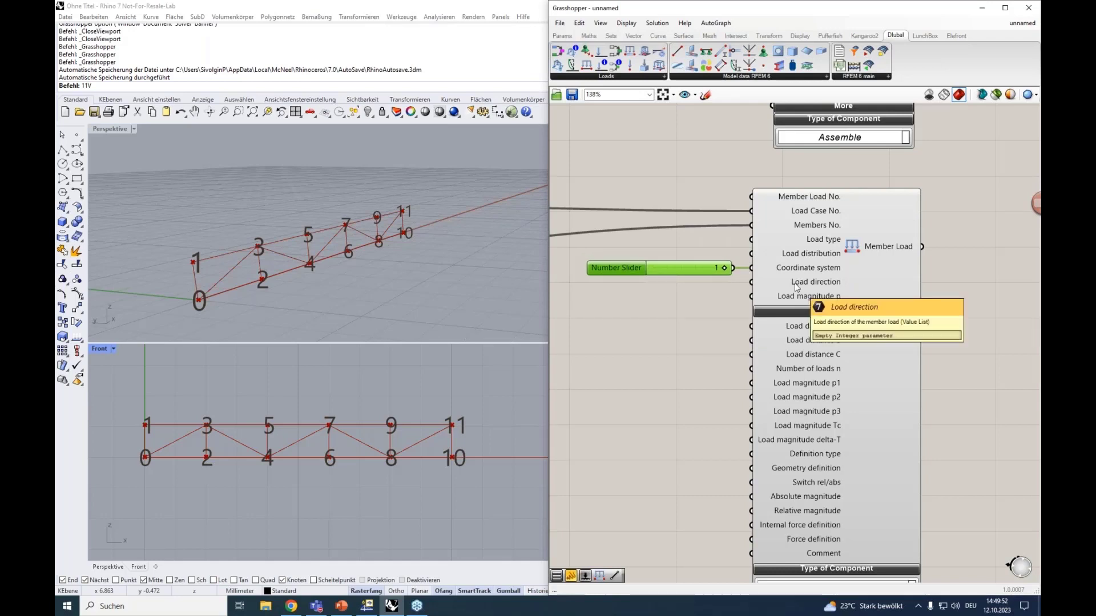
Step: Connect a value list to the Member Load's Load direction input and set it to LOAD_DIRECTION_GLOBAL_Z_OR_USER_DEFINED_W_TRUE
double_click(631, 308)
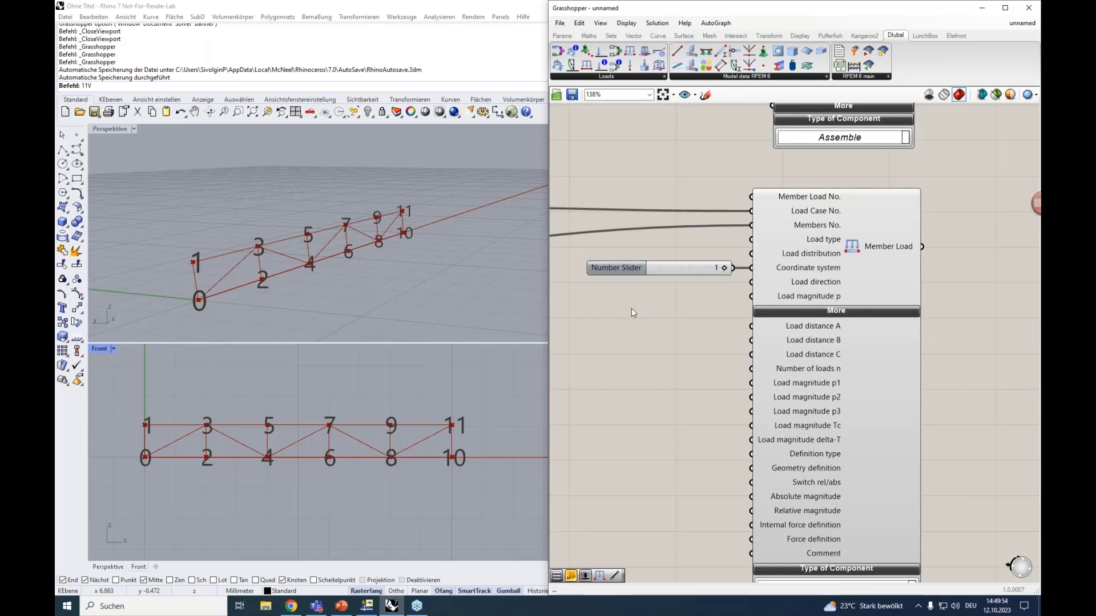
text(va)
click(646, 297)
drag(687, 301, 744, 282)
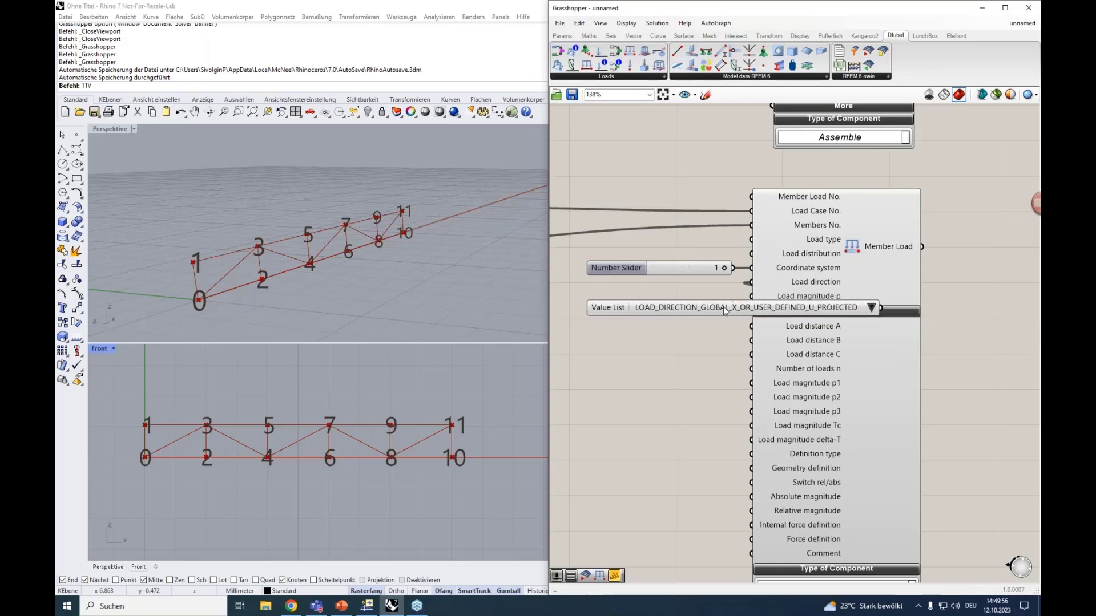
click(723, 311)
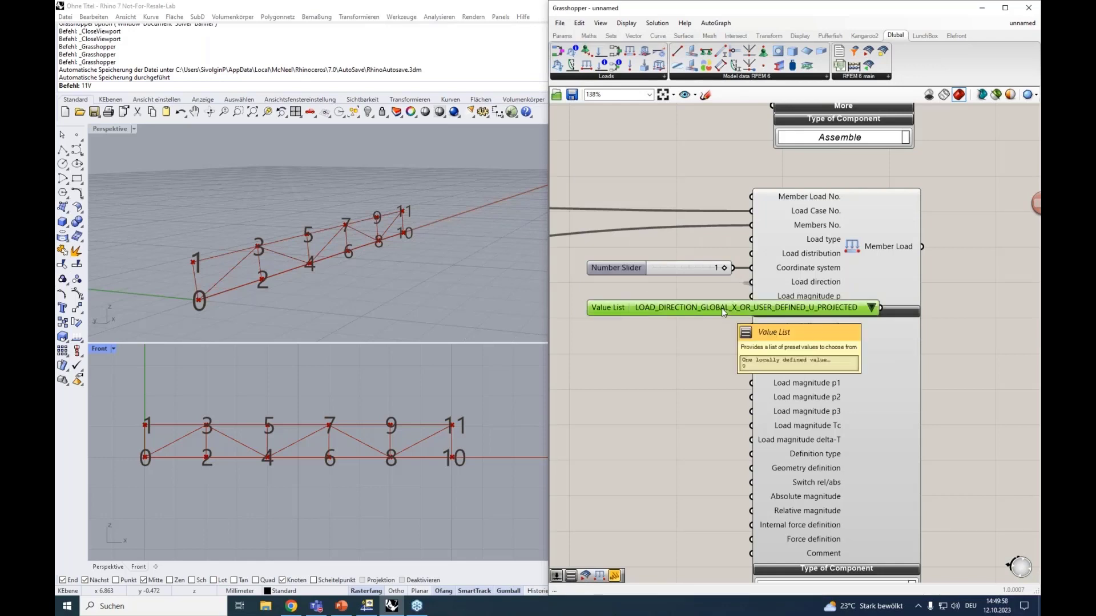
click(870, 308)
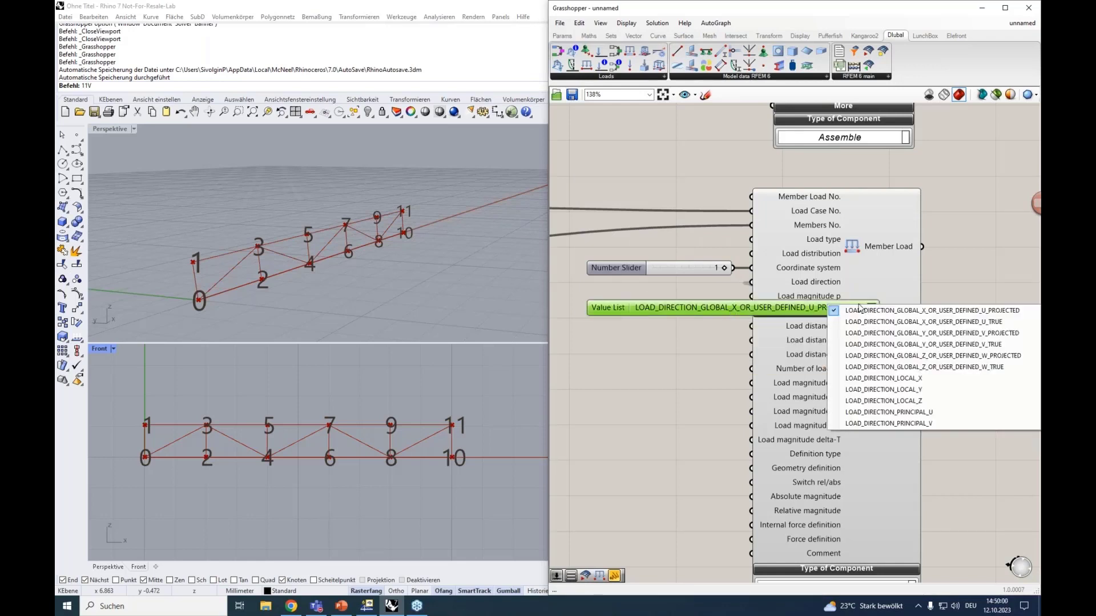
click(888, 367)
drag(786, 305, 642, 288)
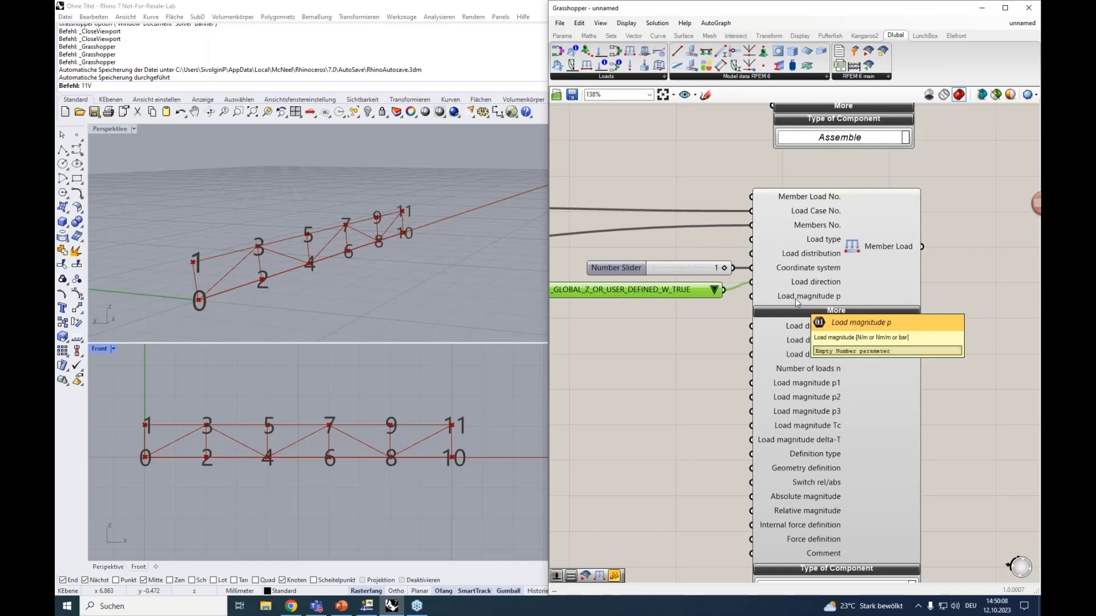
Step: Connect a number slider set to 2000 to the Member Load's Load magnitude p input and collapse the component's additional inputs
right_drag(606, 317, 704, 307)
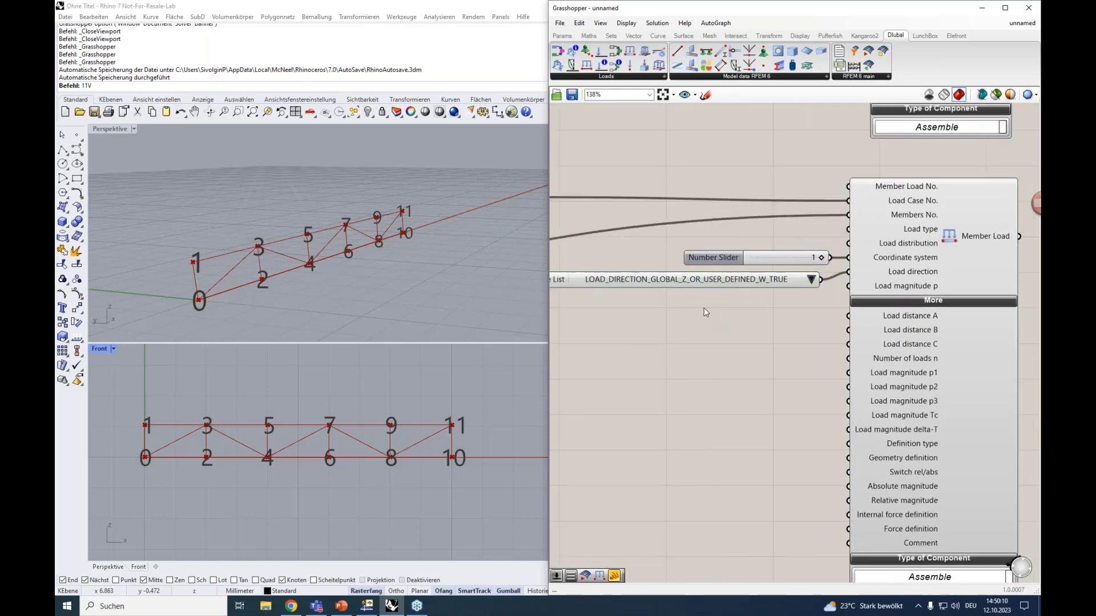
double_click(704, 307)
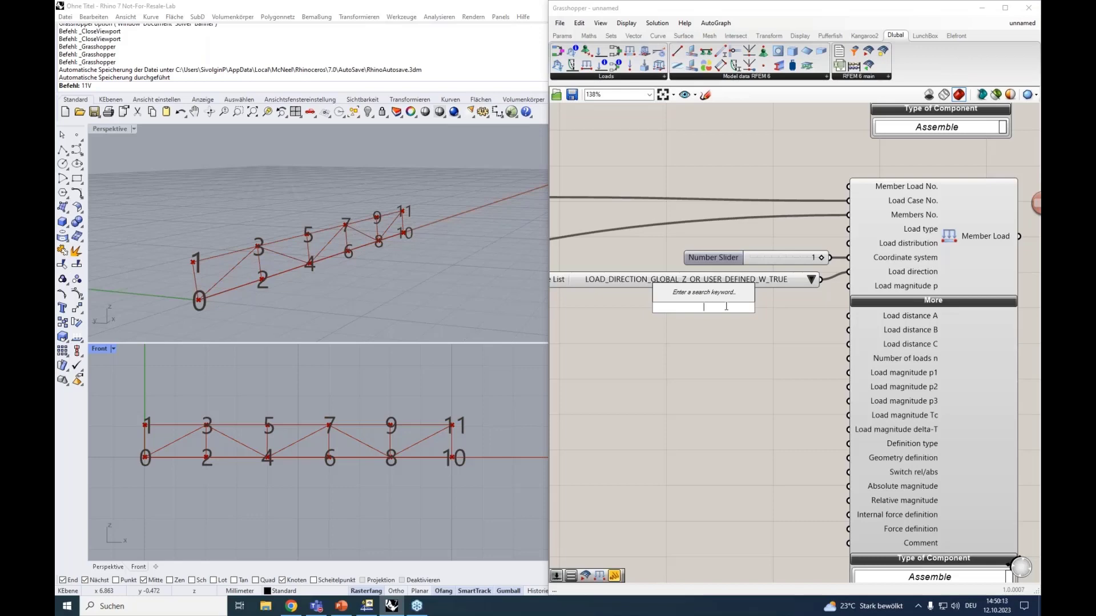
text(2000)
key(Return)
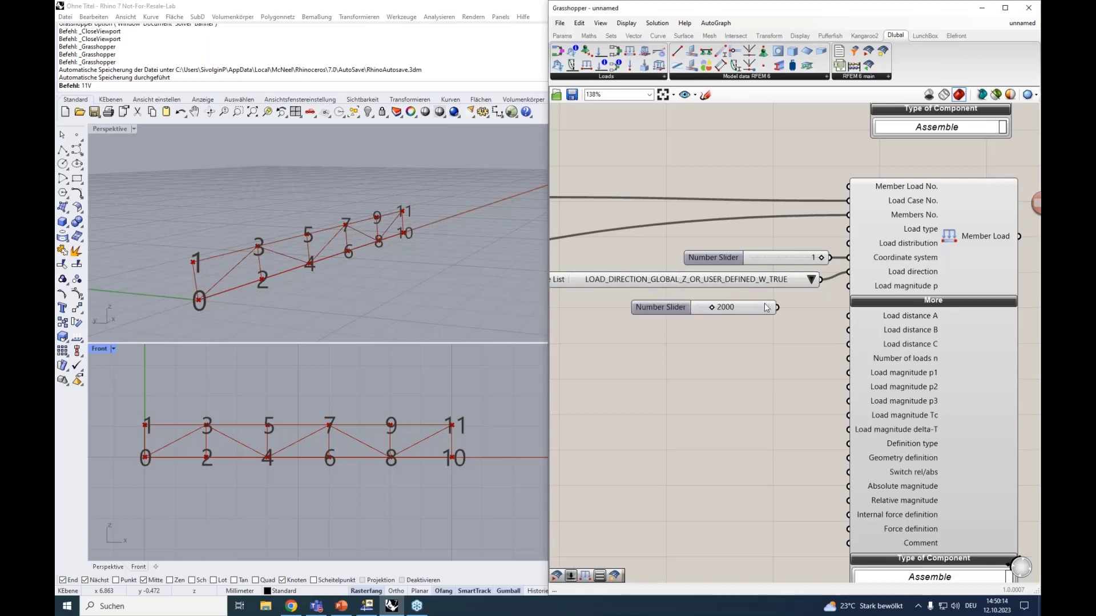
scroll(818, 313, down, 2)
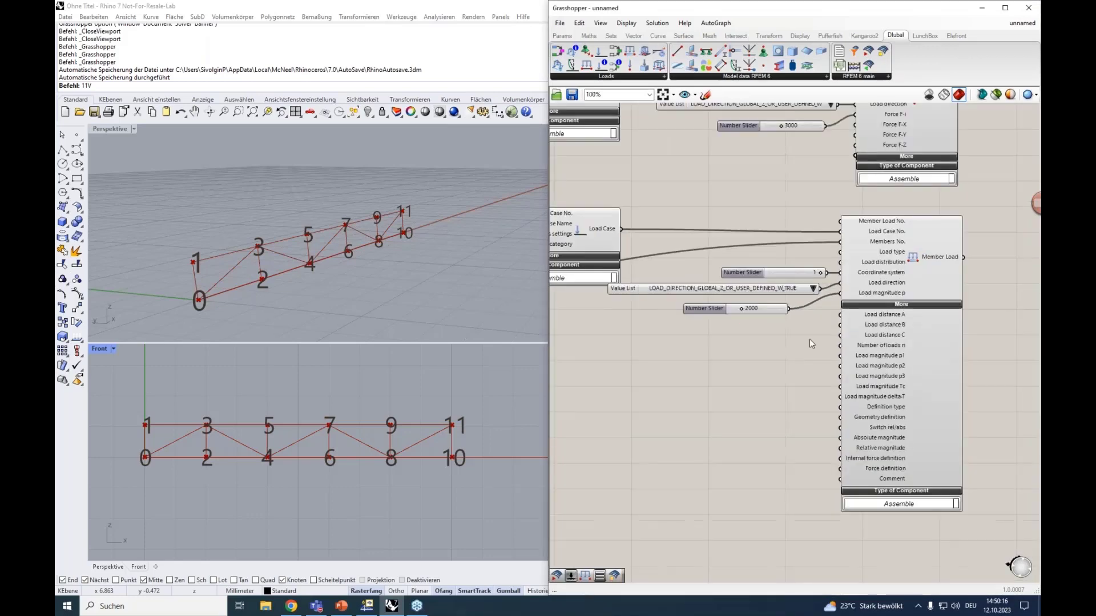
click(900, 305)
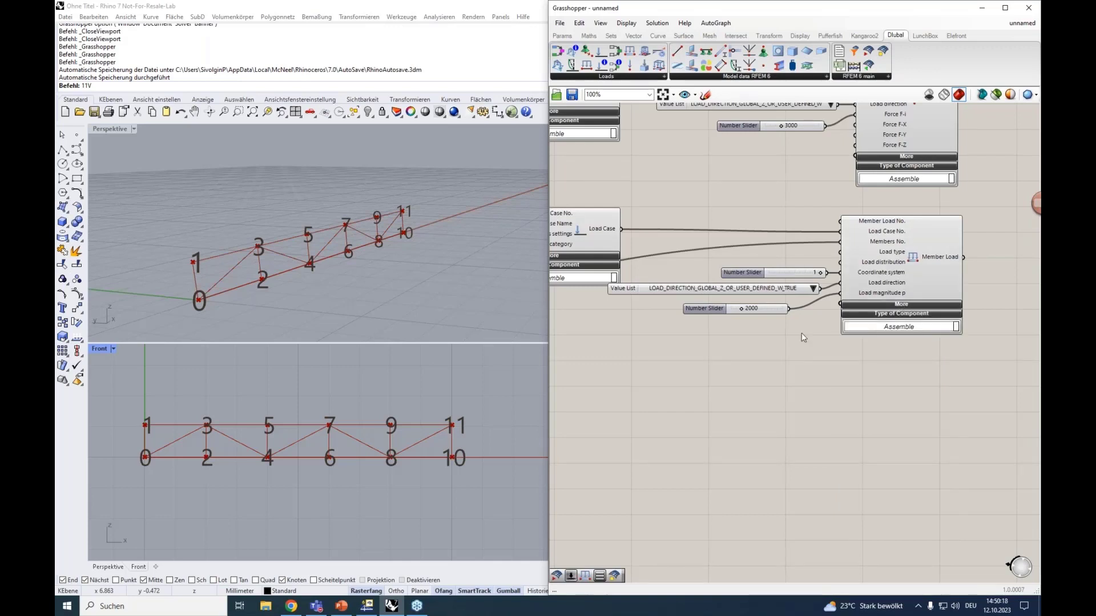
Step: Place an RFEM 6 Export component beside the Nodal Load and Member Load components and expand its additional inputs
mouse_move(862, 270)
scroll(903, 322, down, 3)
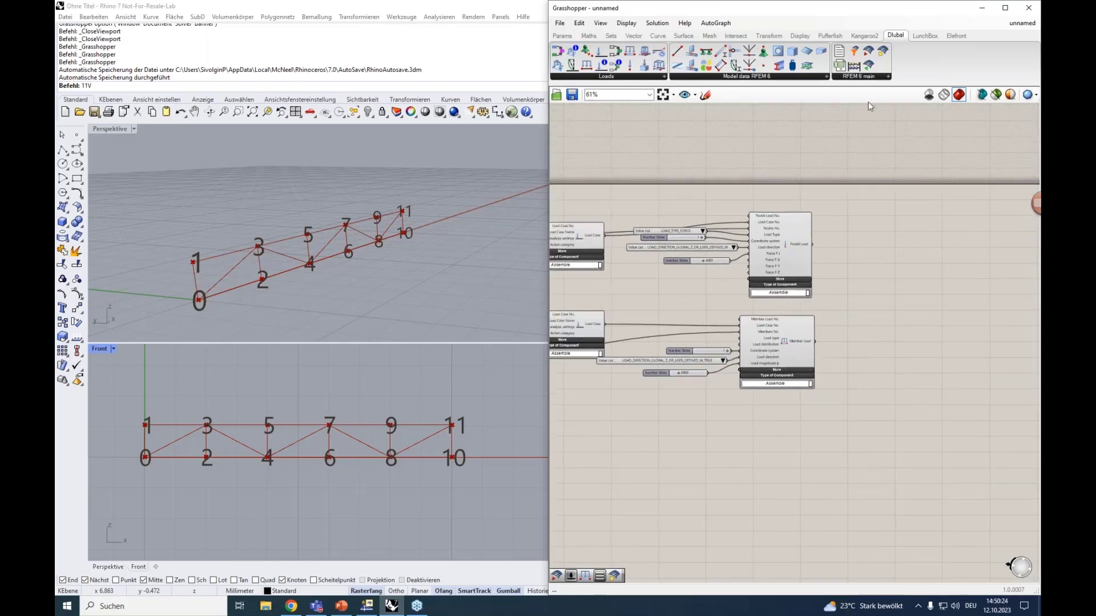
click(860, 76)
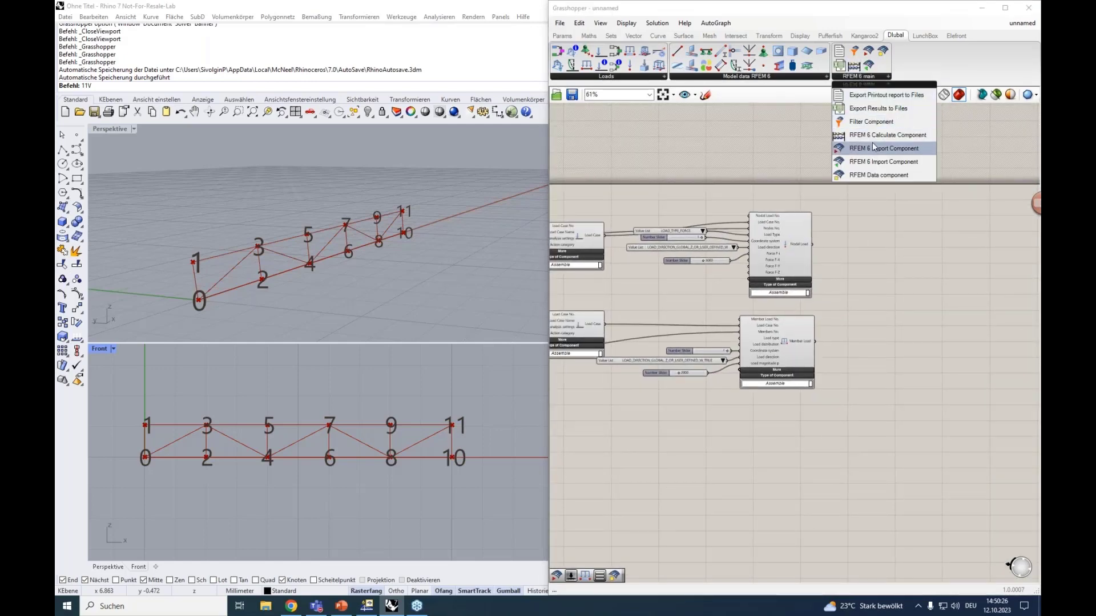
drag(872, 142, 721, 162)
scroll(904, 283, up, 4)
click(844, 288)
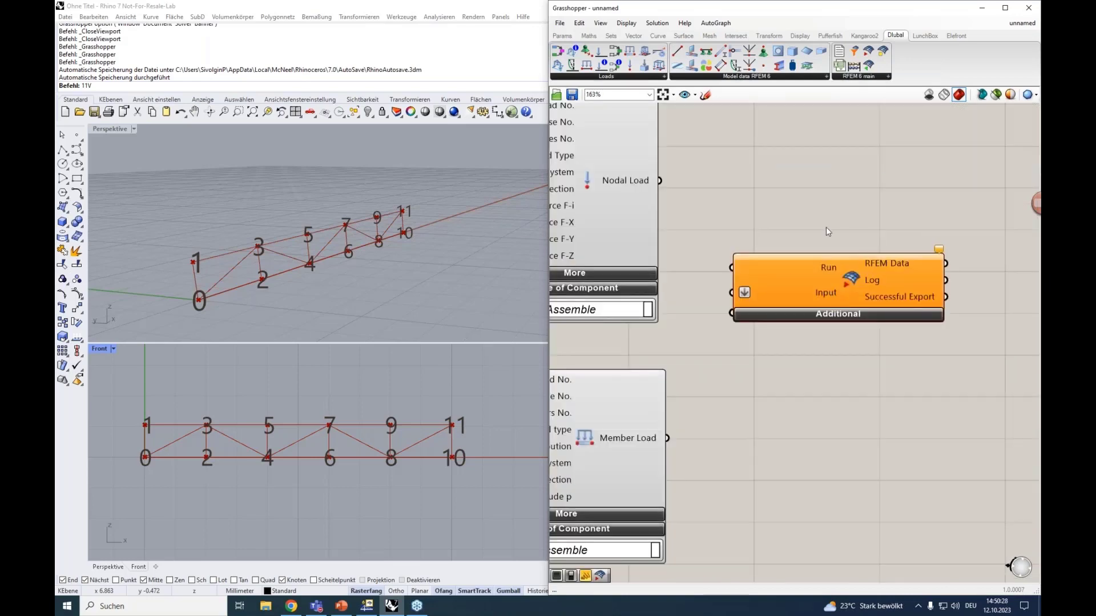
click(825, 318)
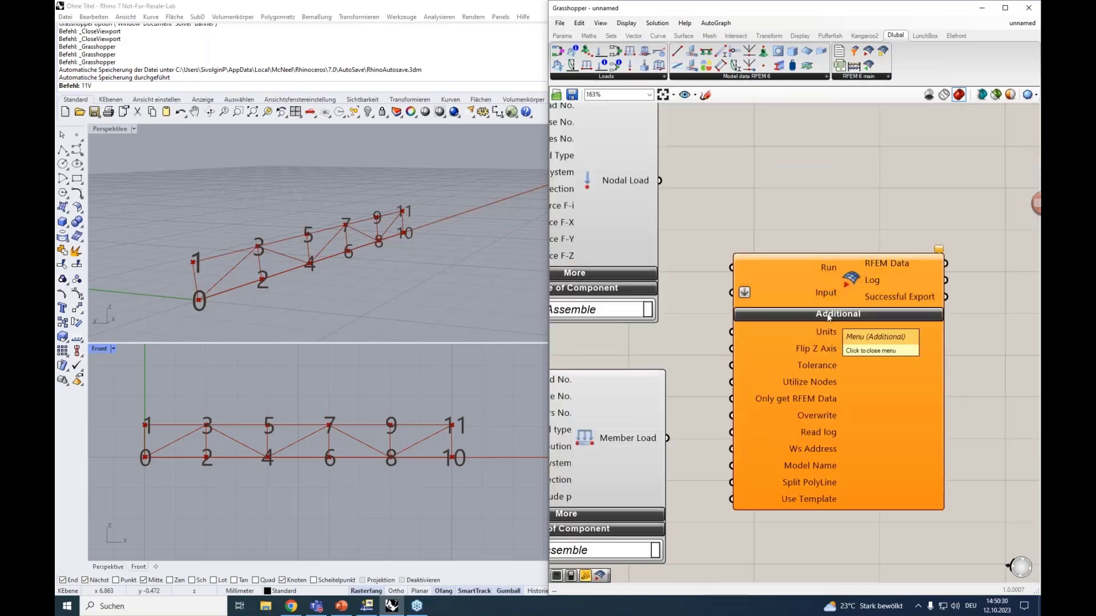
scroll(844, 206, down, 3)
click(886, 226)
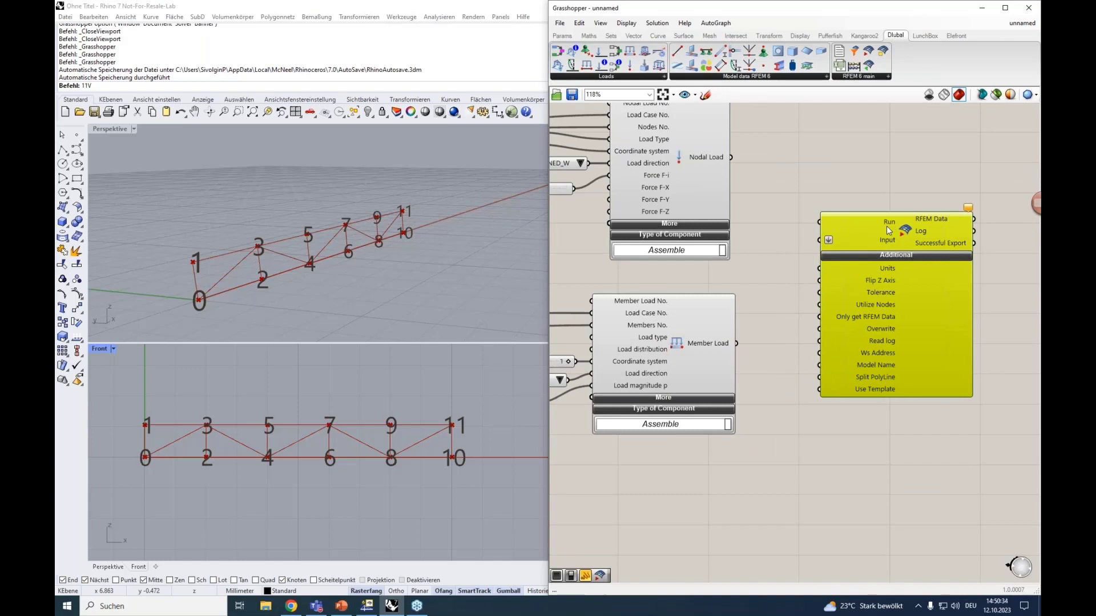
drag(886, 226, 898, 242)
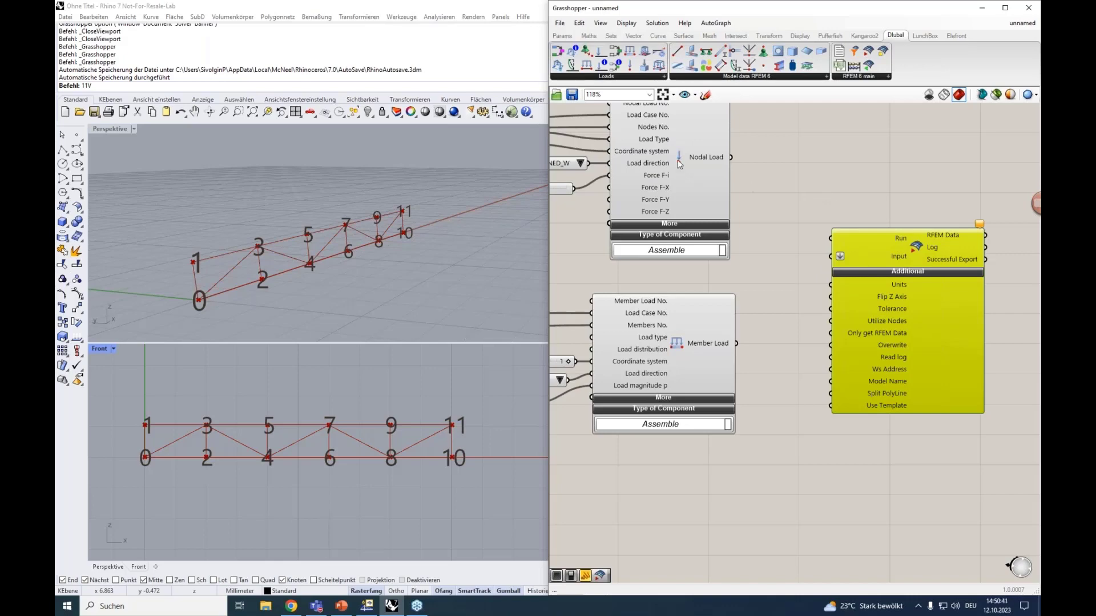
Step: Move the RFEM 6 Export component back along the definition to the space beside the Section components, below Nodal Support
scroll(762, 204, down, 4)
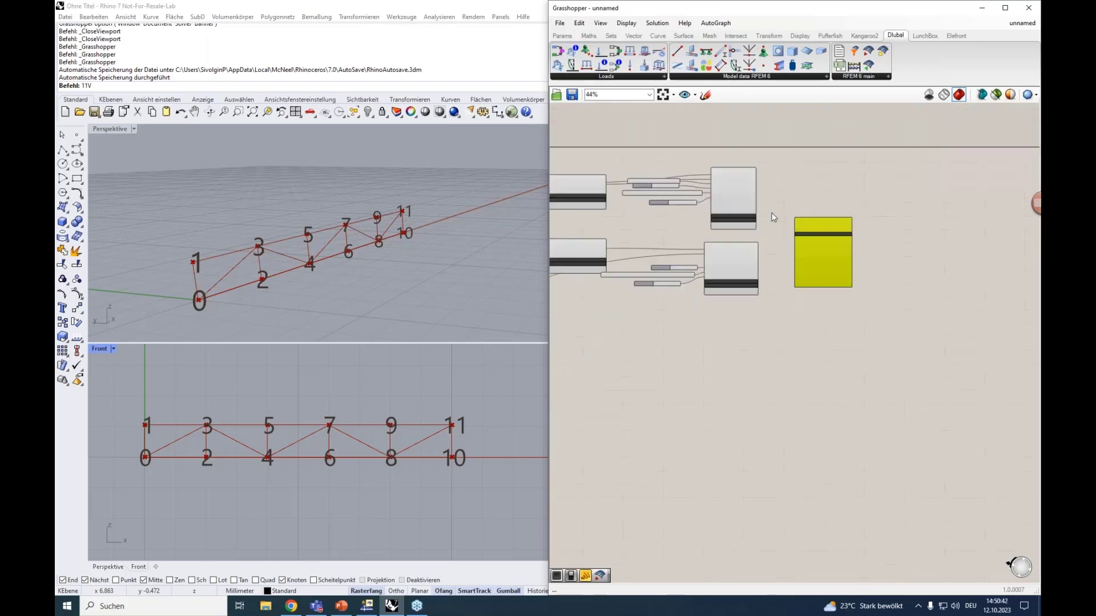
scroll(749, 200, up, 2)
right_drag(773, 214, 866, 210)
drag(922, 228, 609, 428)
right_drag(606, 406, 931, 367)
scroll(820, 365, down, 1)
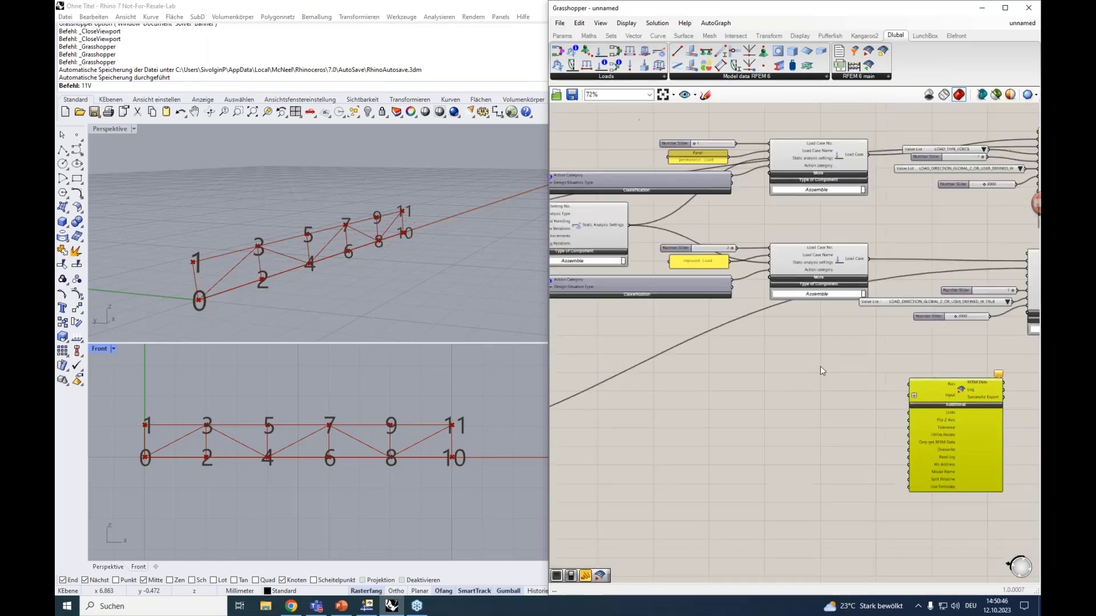
drag(923, 381, 631, 336)
right_drag(631, 337, 821, 331)
scroll(820, 332, down, 3)
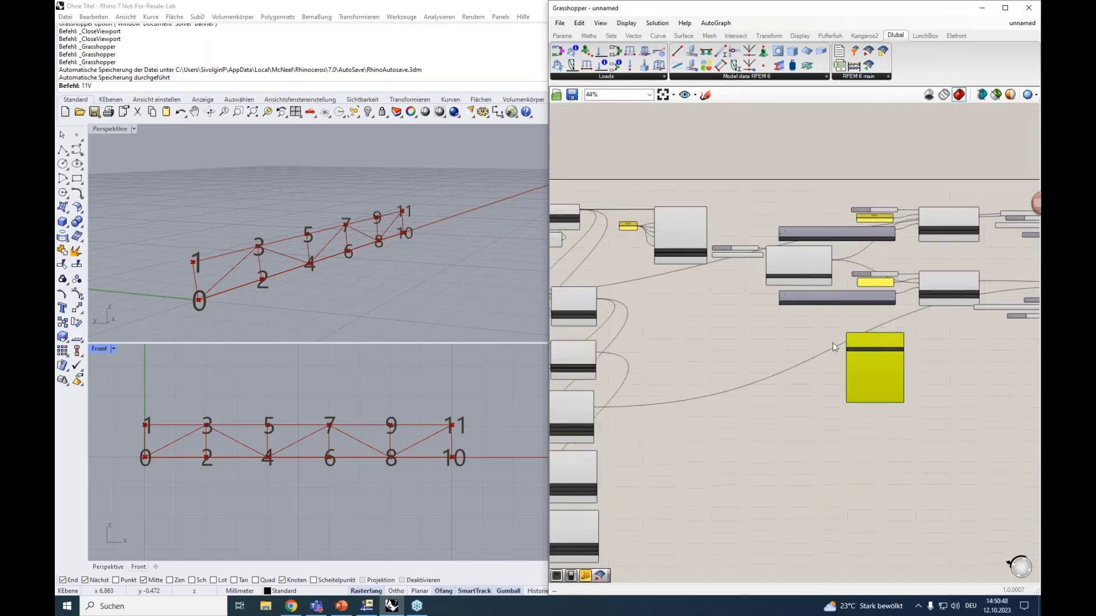
drag(859, 338, 649, 313)
scroll(638, 296, up, 4)
right_drag(638, 295, 790, 286)
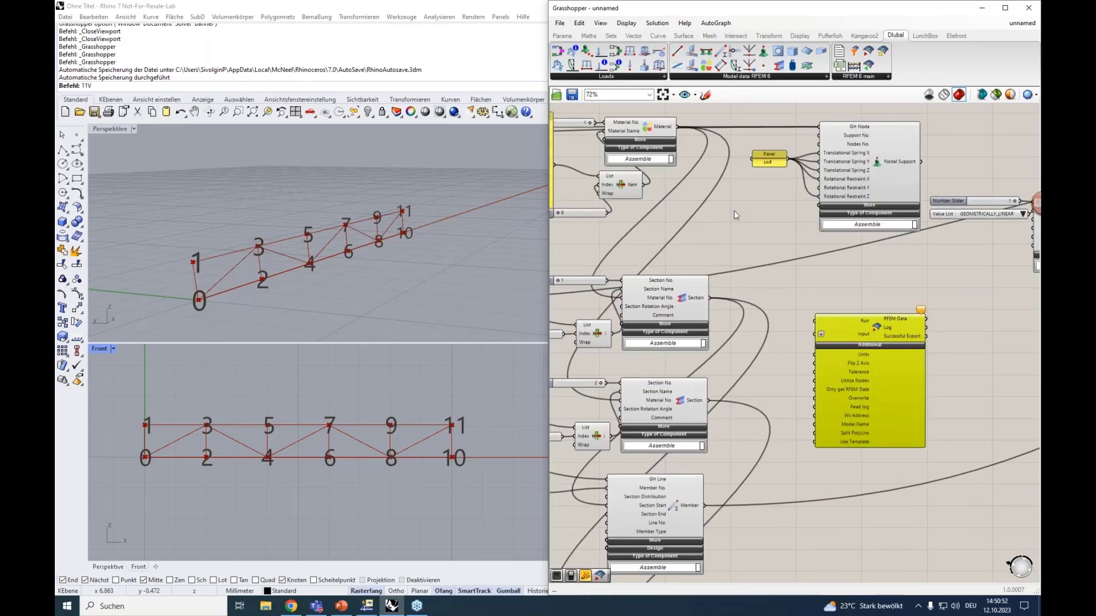
Step: Connect the Material output and both Section outputs to the Export component's Input
scroll(734, 211, down, 1)
right_drag(734, 211, 795, 226)
drag(748, 156, 869, 330)
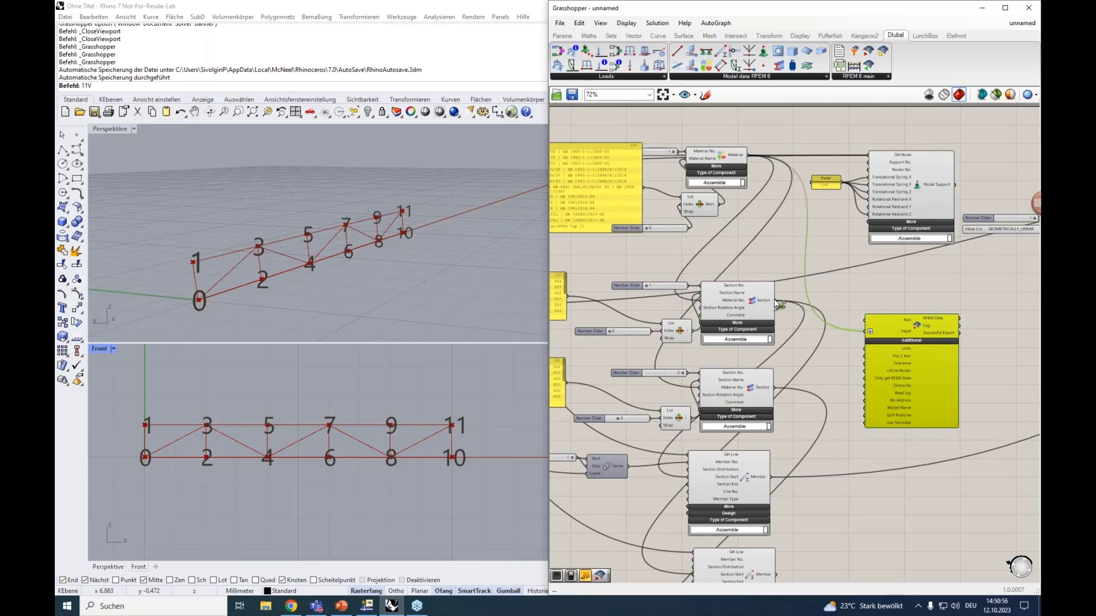
shift+drag(775, 301, 863, 333)
shift+drag(774, 388, 865, 332)
Step: Connect the outputs of the three Member components to the Export component's Input
right_drag(784, 478, 728, 375)
shift+drag(715, 373, 813, 228)
shift+drag(719, 472, 813, 228)
shift+drag(721, 567, 813, 227)
right_drag(817, 217, 901, 253)
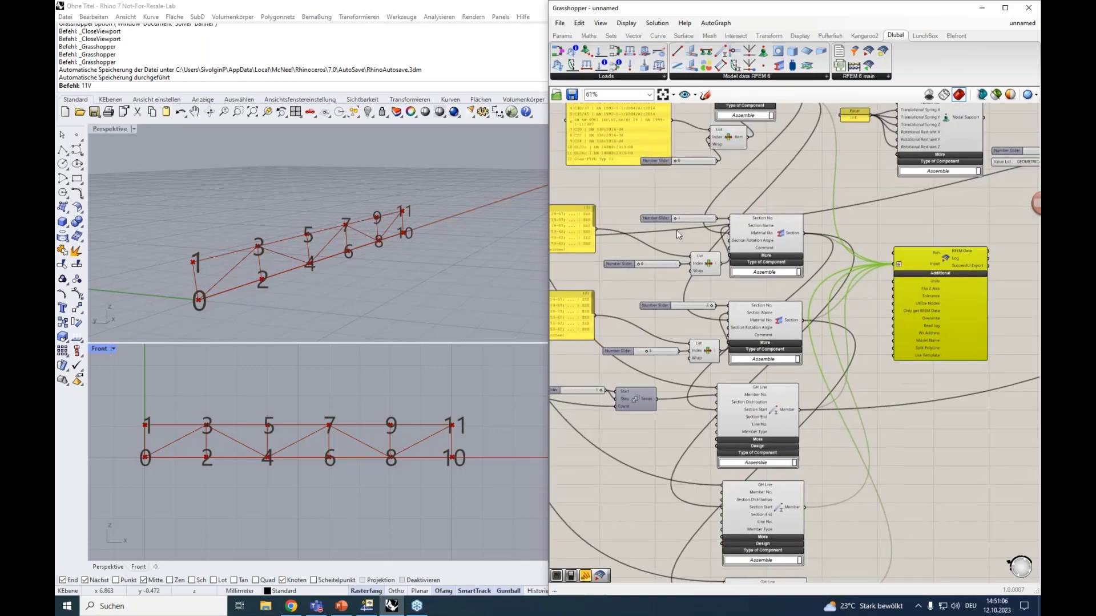
Step: Connect the Nodal Support output to the Export component's Input and move the Export component below Static Analysis Settings
scroll(676, 232, down, 2)
drag(852, 251, 832, 251)
right_drag(779, 199, 865, 199)
scroll(590, 265, up, 3)
shift+drag(612, 218, 1002, 249)
right_drag(982, 215, 617, 379)
shift+drag(774, 244, 957, 446)
Step: Connect the Static Analysis Settings and both Load Case outputs to the Export component's Input, moving the component towards the loads
right_drag(1000, 315, 707, 261)
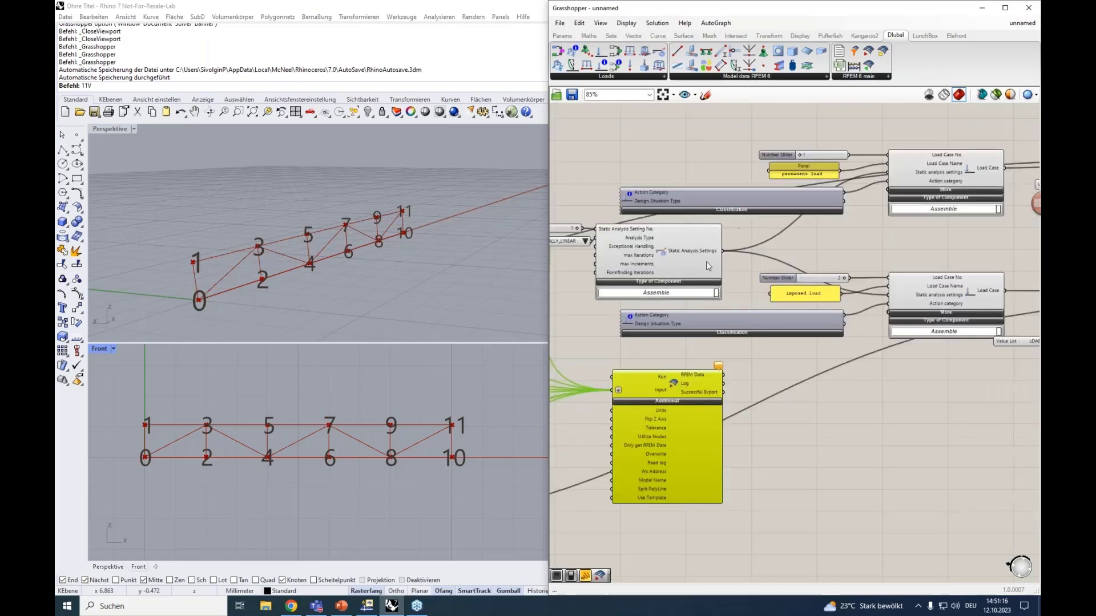
drag(654, 394, 930, 378)
right_drag(852, 231, 587, 250)
shift+drag(738, 186, 936, 417)
right_drag(795, 264, 598, 263)
Step: Connect the Nodal Load and Member Load outputs to the Export component's Input and place the component beside them
shift+drag(832, 200, 714, 413)
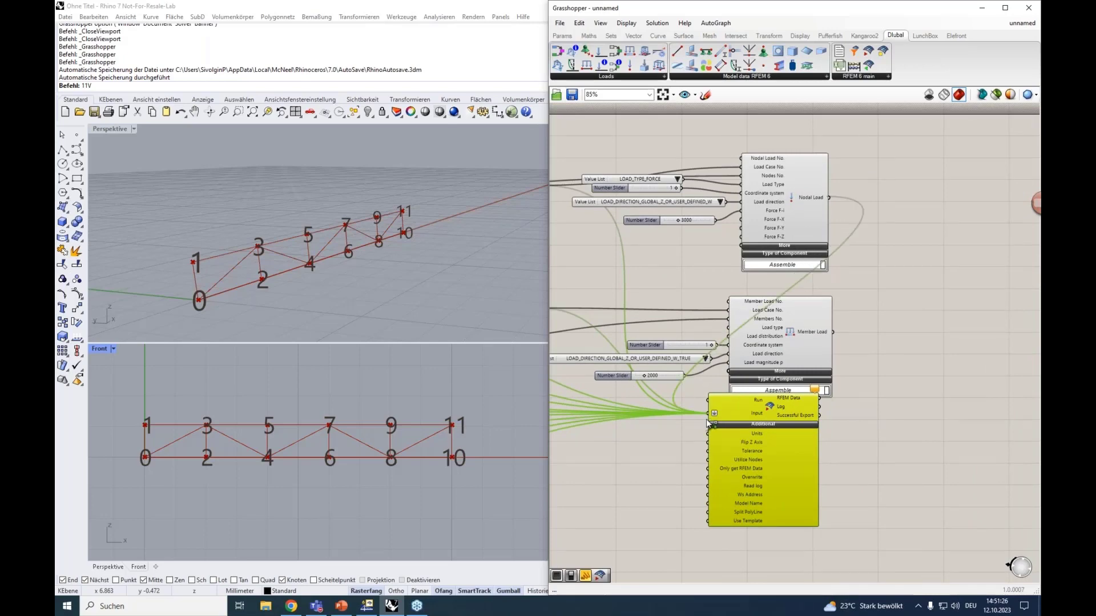
shift+drag(834, 332, 943, 277)
scroll(960, 257, up, 4)
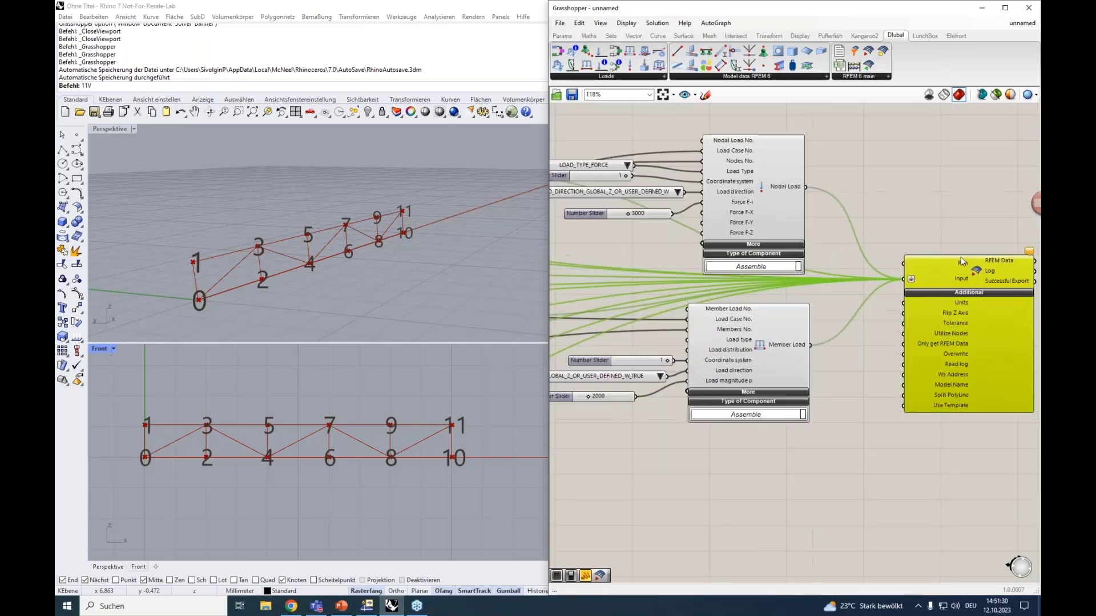
Step: Add a Button component above the RFEM 6 Export component for its Run input
drag(889, 277, 918, 277)
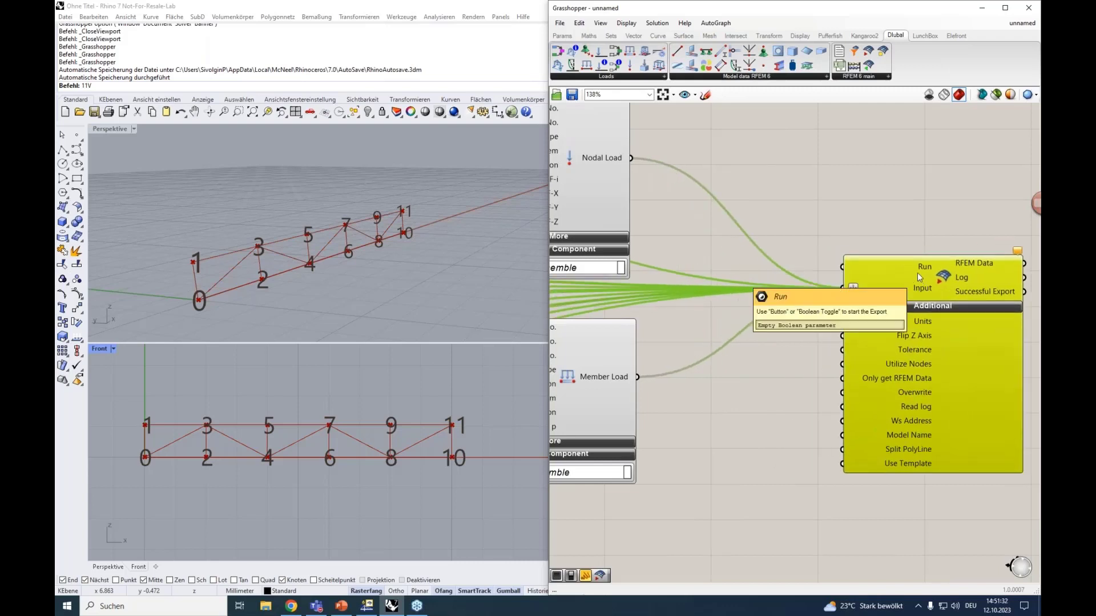
right_drag(917, 272, 888, 286)
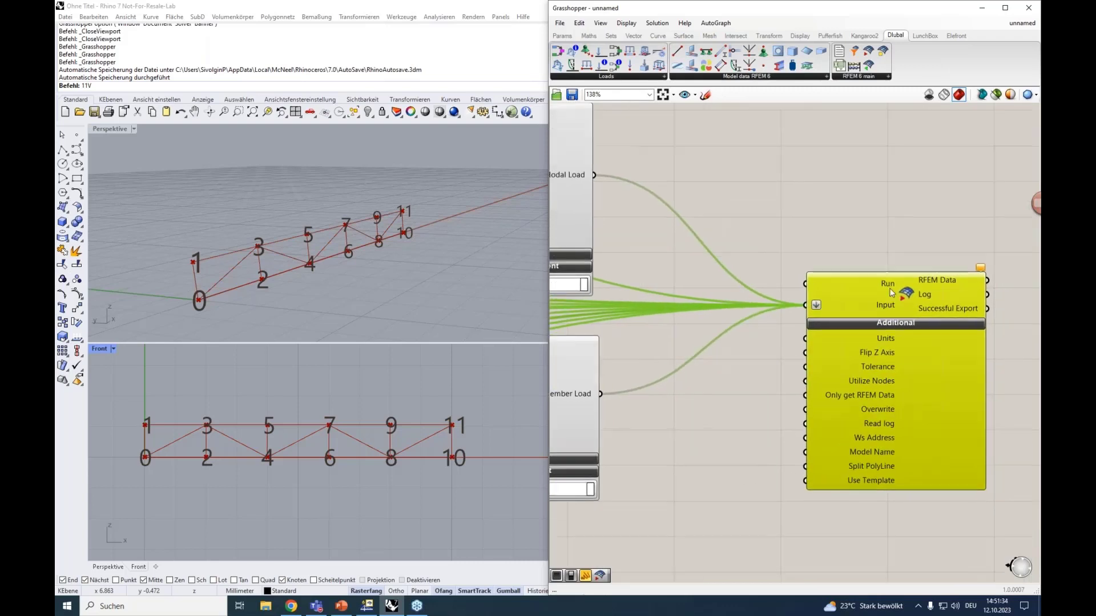
double_click(814, 207)
text(bi)
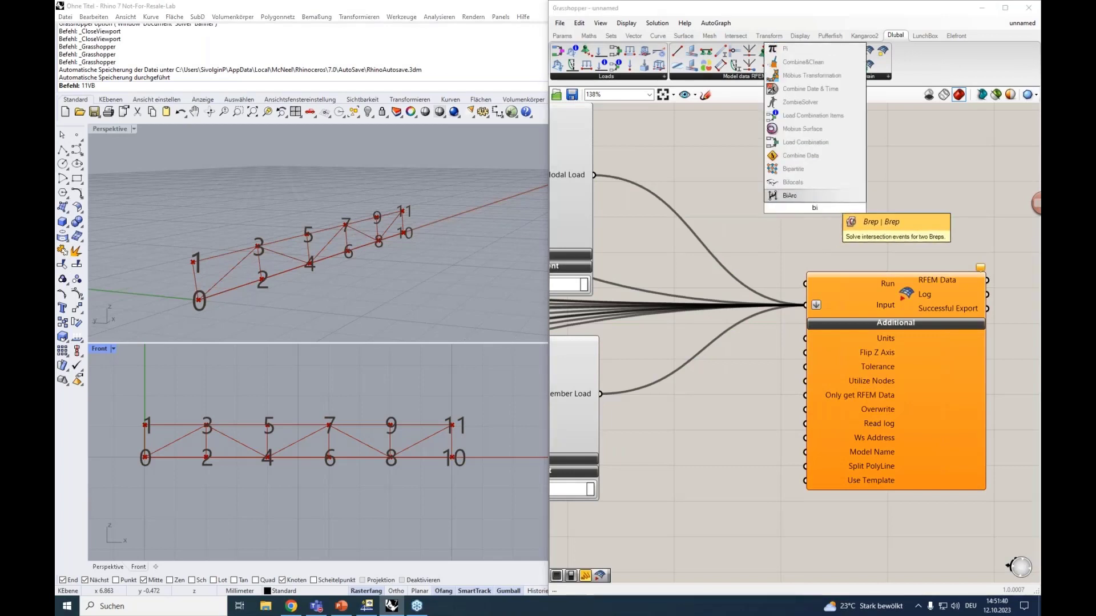
key(BackSpace)
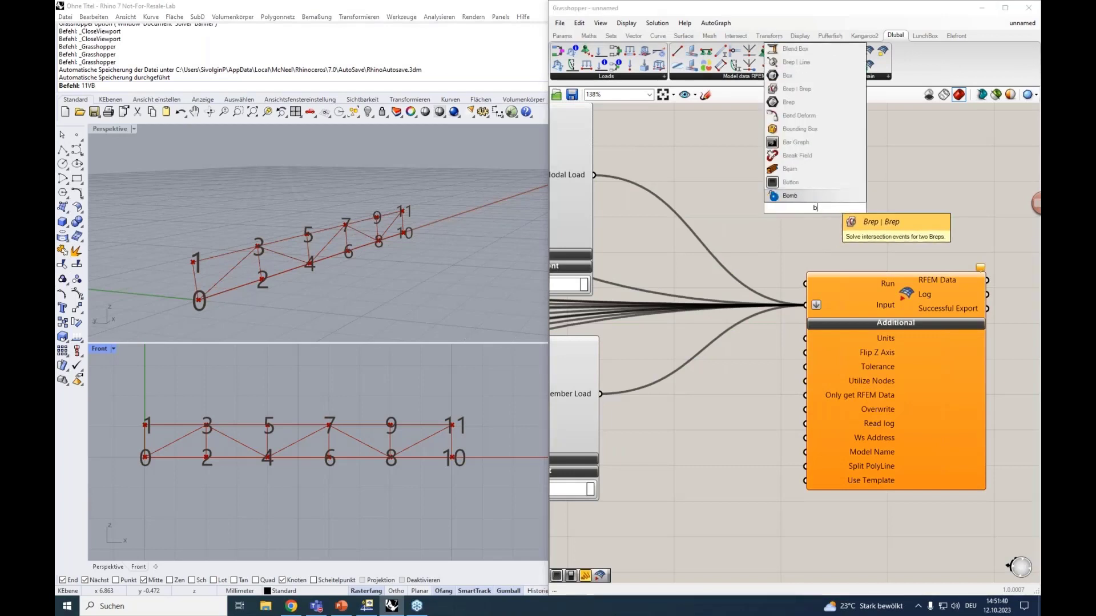
text(utton)
key(Return)
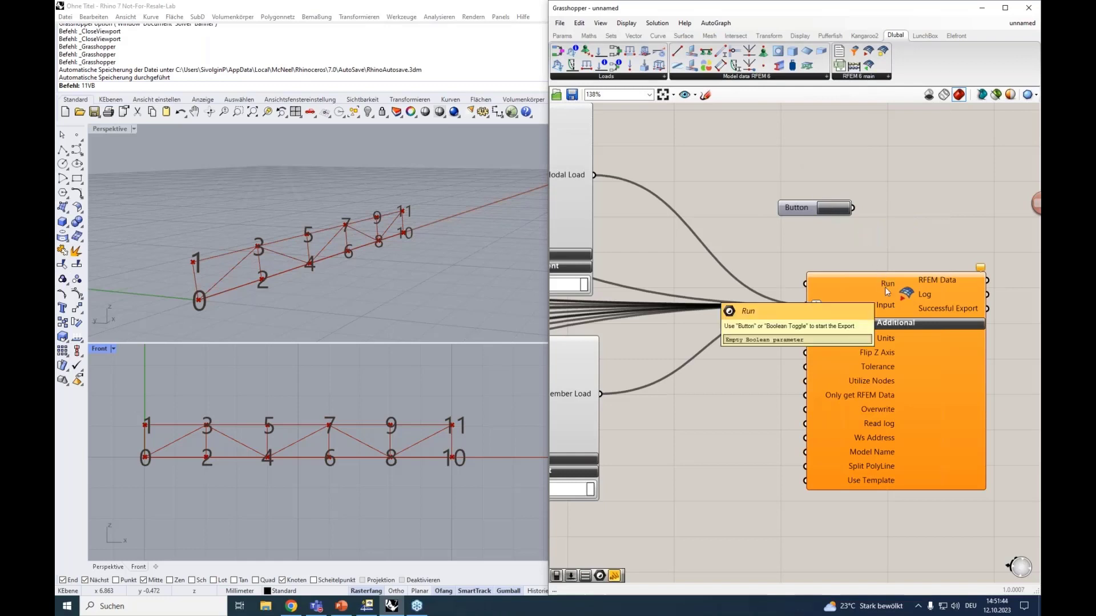
Step: Add a Boolean Toggle between the Button and the RFEM 6 Export component and set it to True
double_click(816, 241)
text(bool)
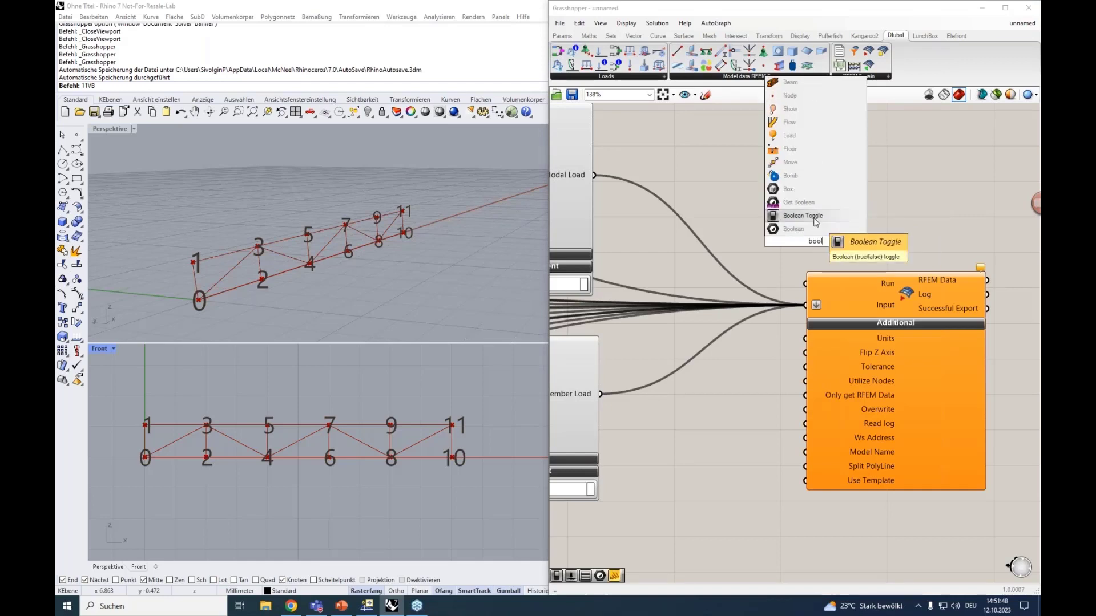
click(815, 217)
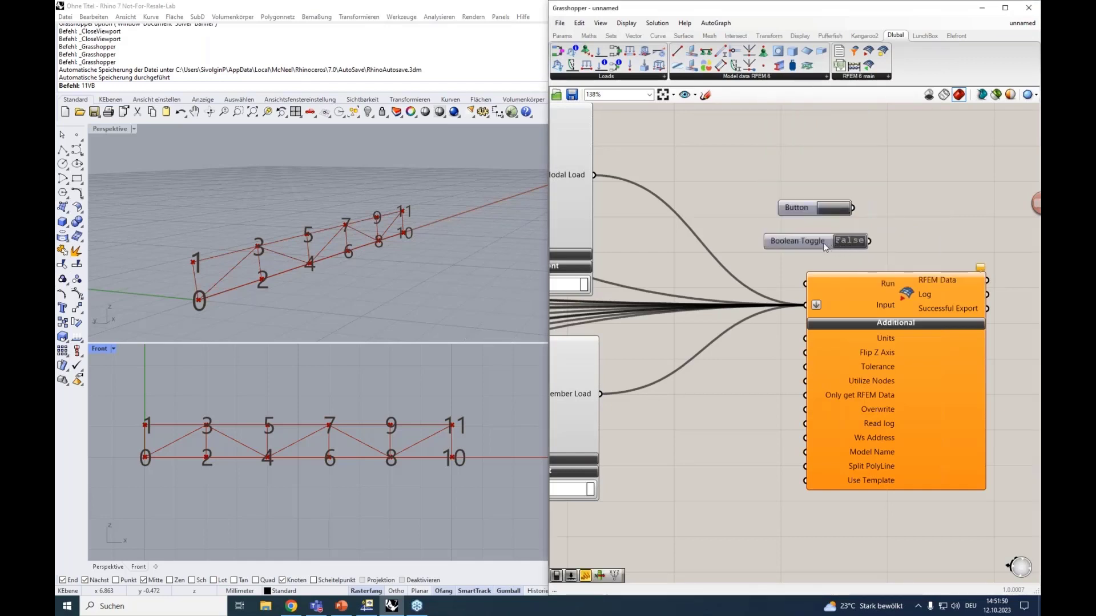
drag(802, 242, 760, 246)
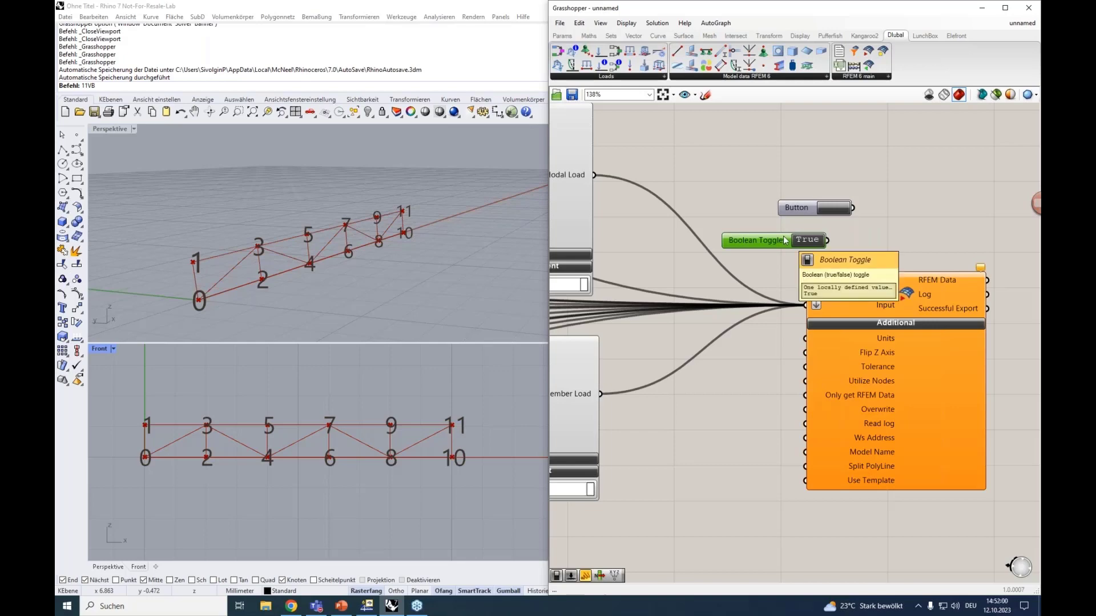
Step: Set the number slider feeding the truss component's Divisions input to 4
scroll(683, 368, down, 5)
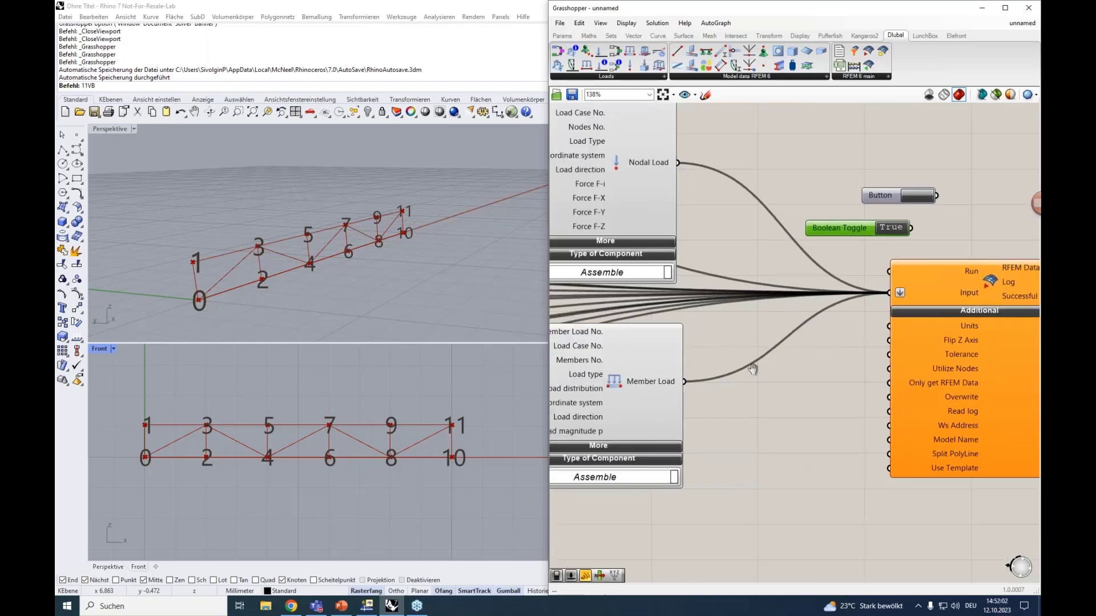
scroll(685, 393, up, 5)
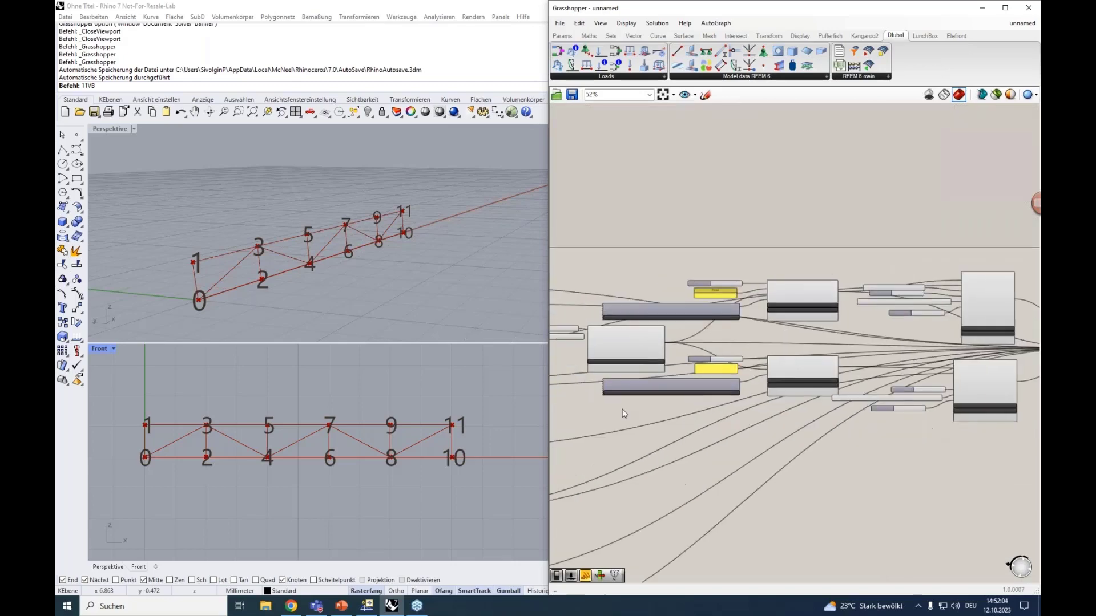
scroll(665, 358, down, 4)
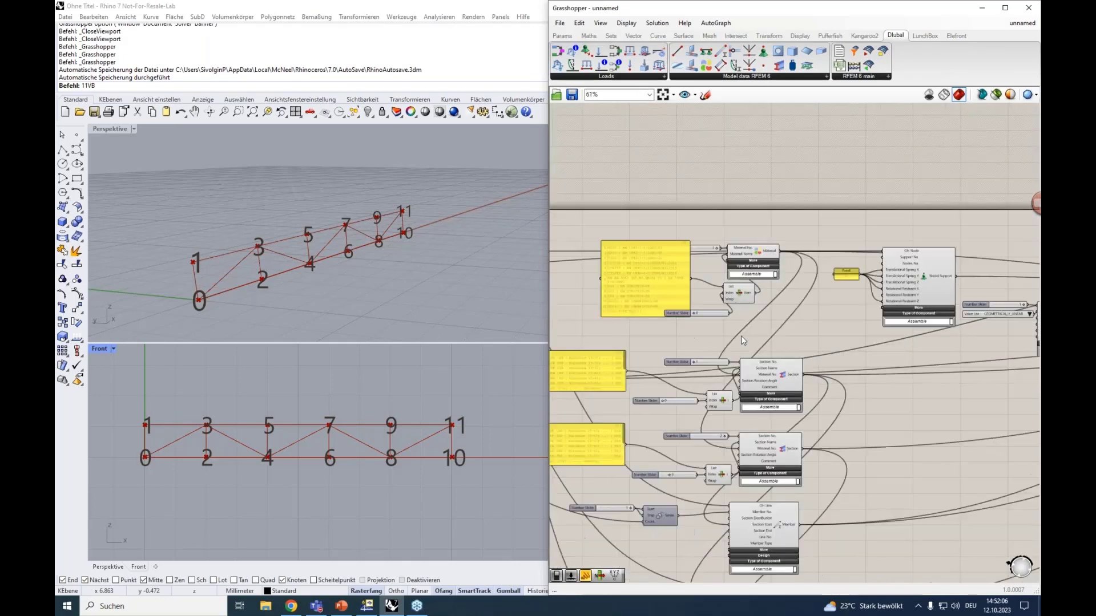
scroll(686, 333, up, 4)
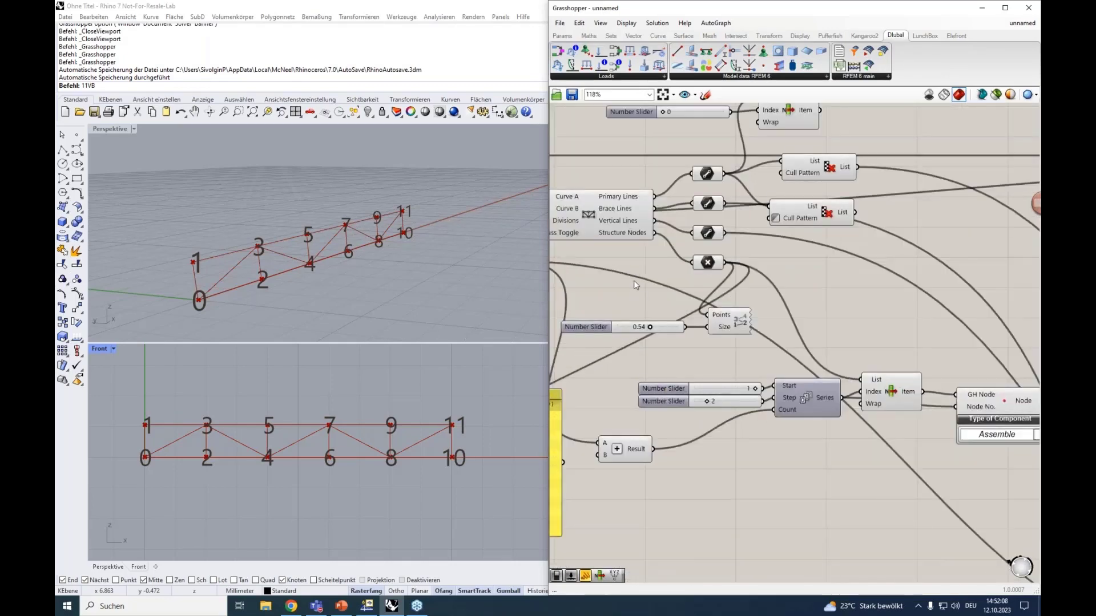
drag(635, 363, 630, 363)
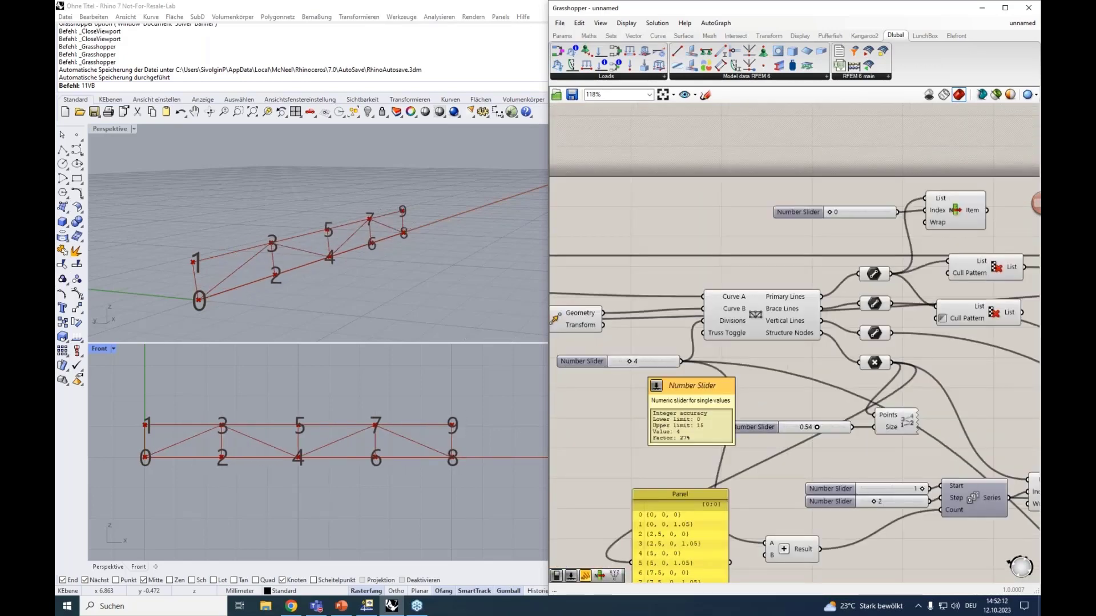
Step: Set the Boolean Toggle to False, connect it to the Export component's Run input, and move the Export component further from the toggles
scroll(634, 362, down, 5)
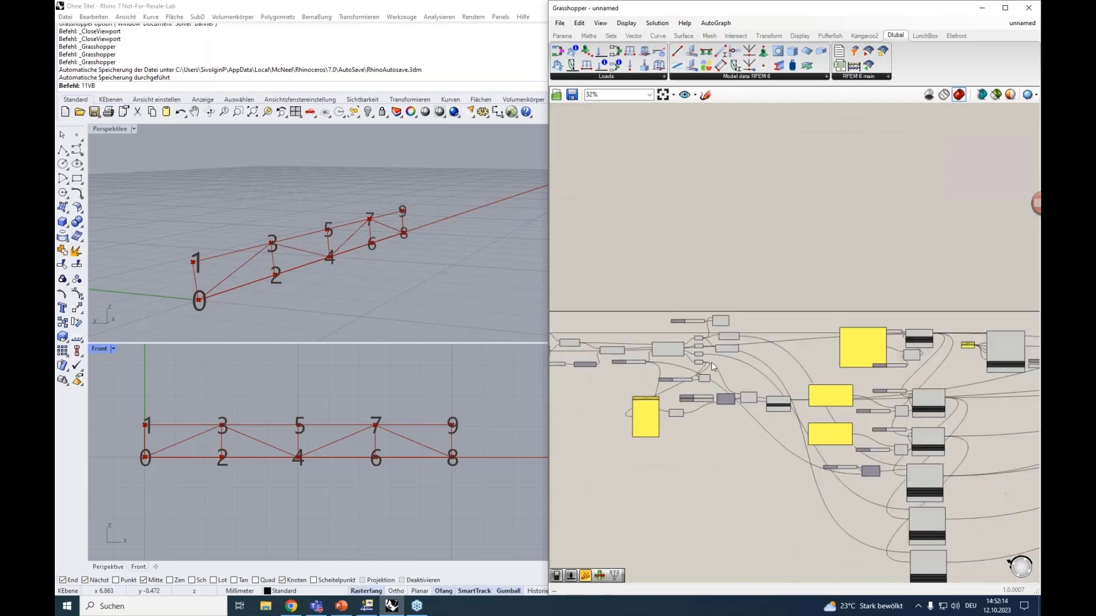
scroll(855, 433, up, 7)
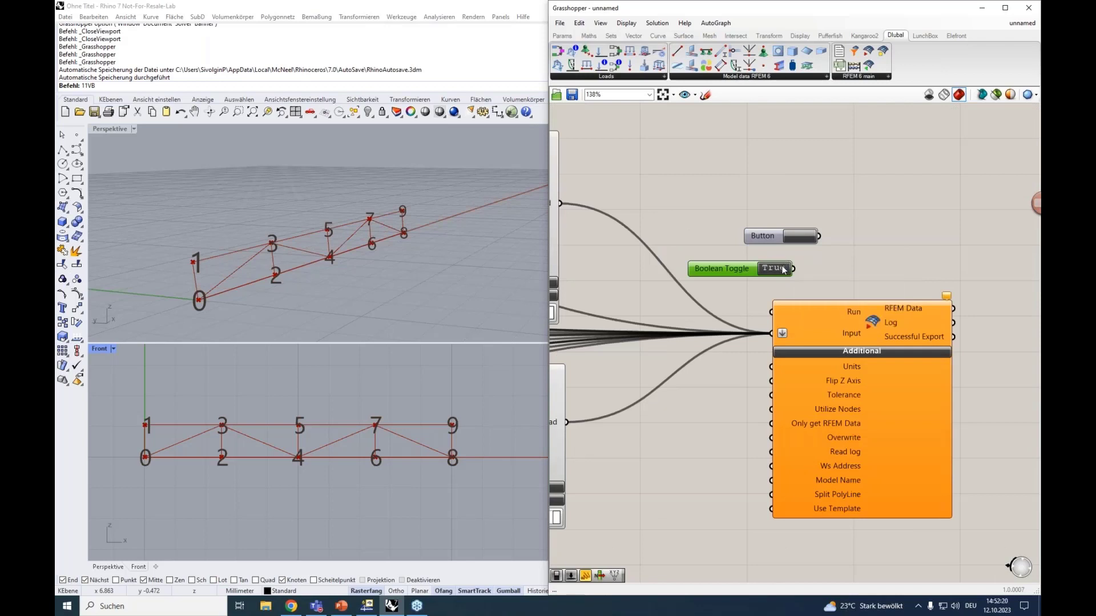
double_click(779, 267)
drag(793, 268, 774, 311)
drag(765, 313, 770, 312)
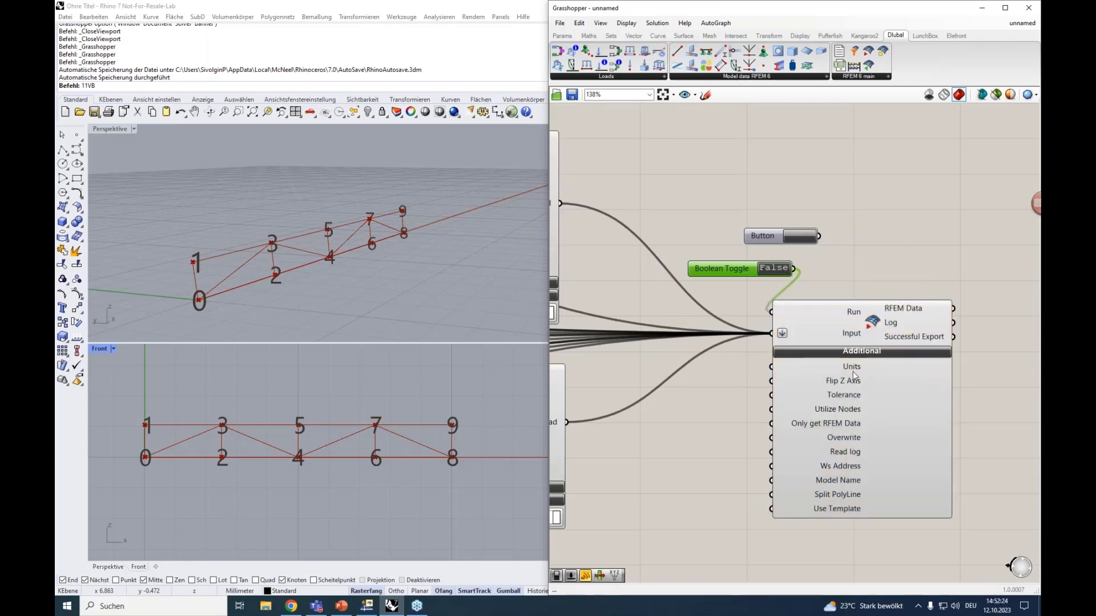
drag(843, 316, 899, 295)
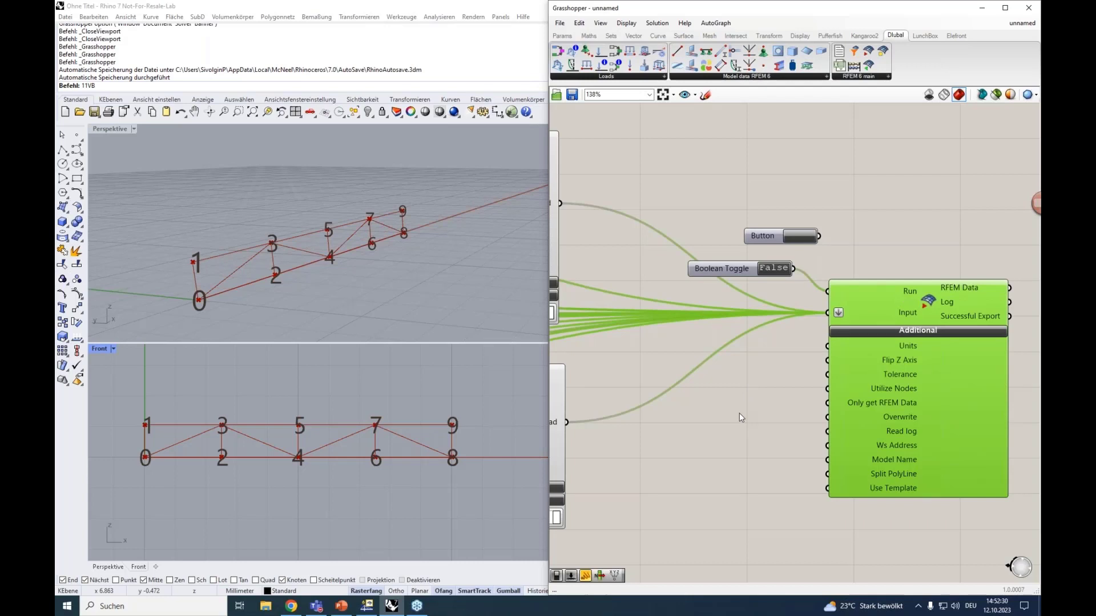
Step: Add a second Boolean Toggle set to True and connect it to the Export component's Flip Z Axis and Overwrite inputs
double_click(717, 427)
text(bool)
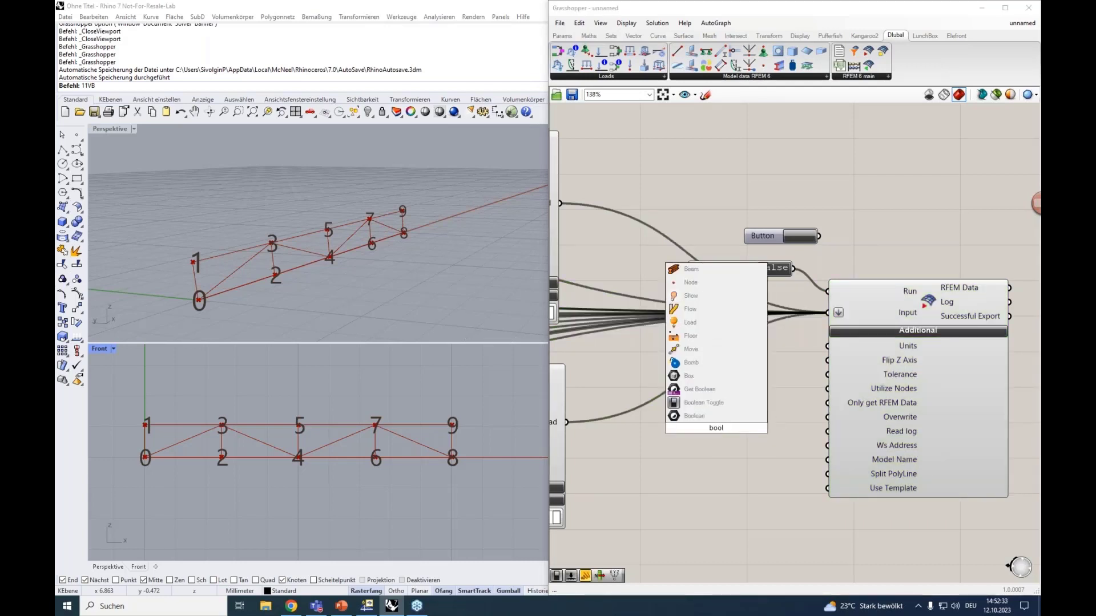
click(745, 402)
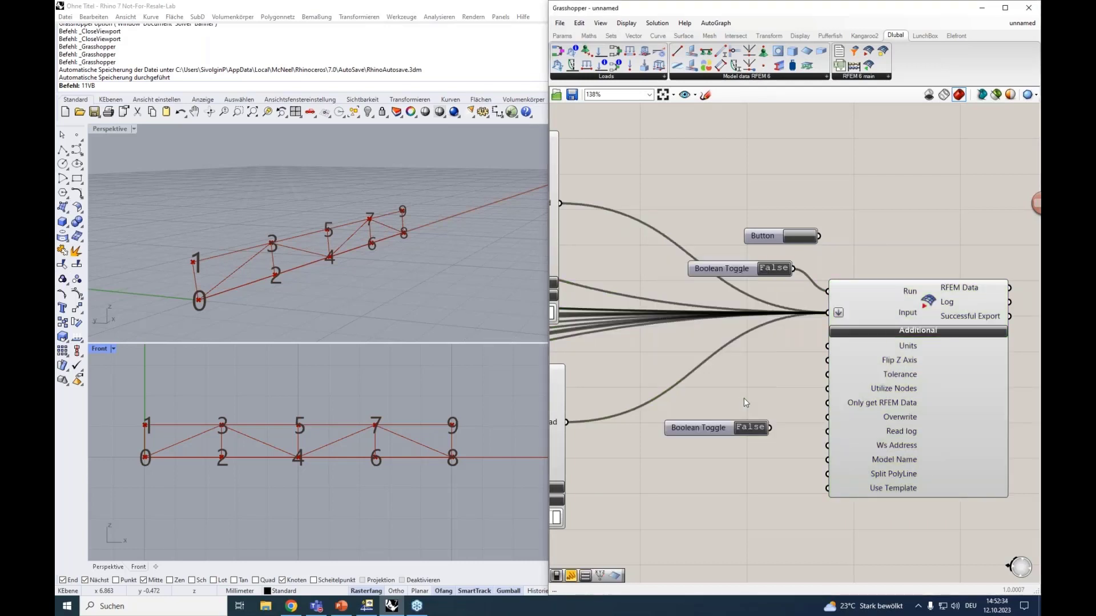
double_click(758, 429)
drag(770, 428, 826, 361)
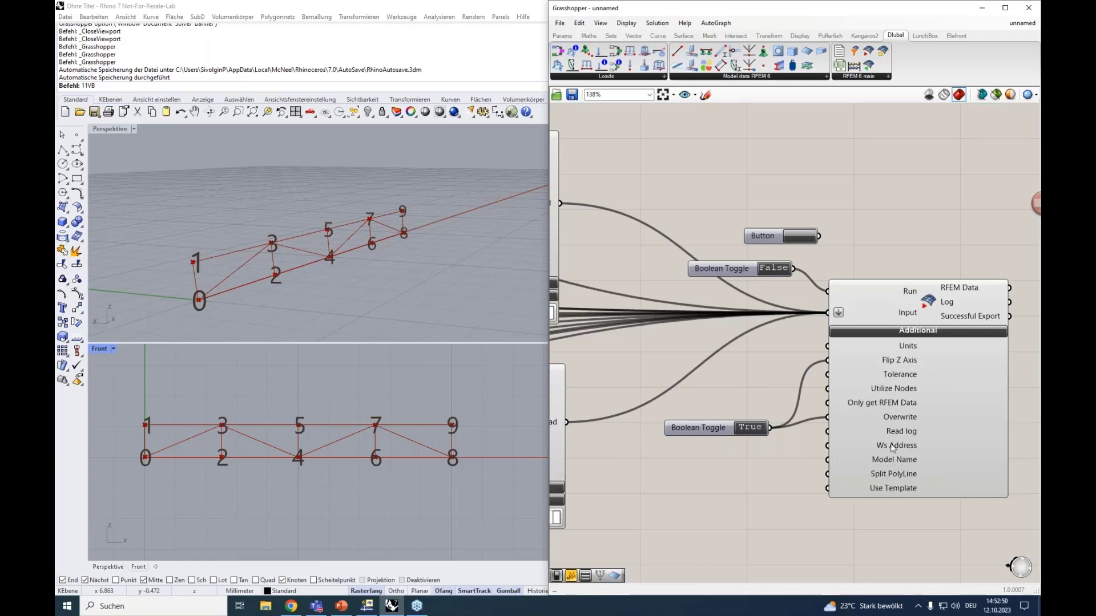
Step: Switch to RFEM 6, close the New Member Load dialog, and arrange Grasshopper and RFEM side by side
mouse_move(880, 463)
drag(695, 8, 565, 113)
click(768, 6)
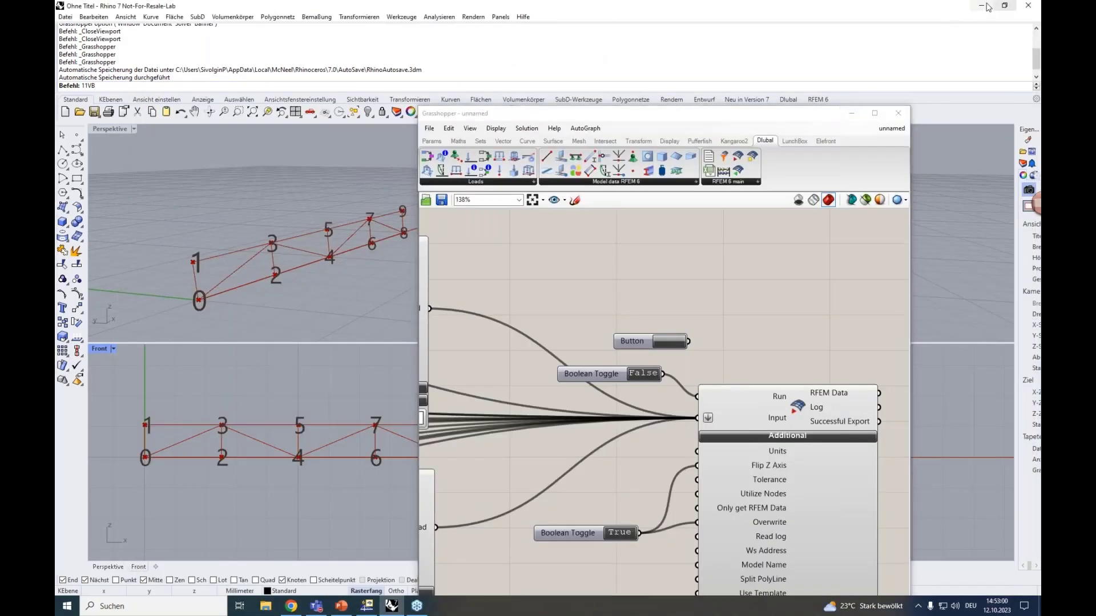
drag(943, 17, 55, 111)
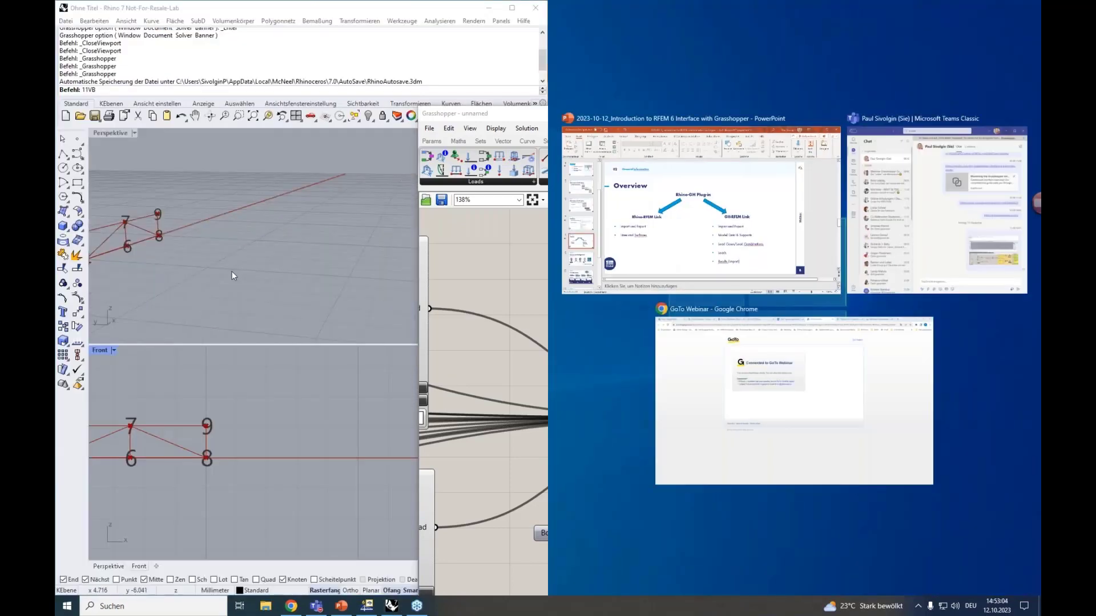
click(232, 272)
click(582, 93)
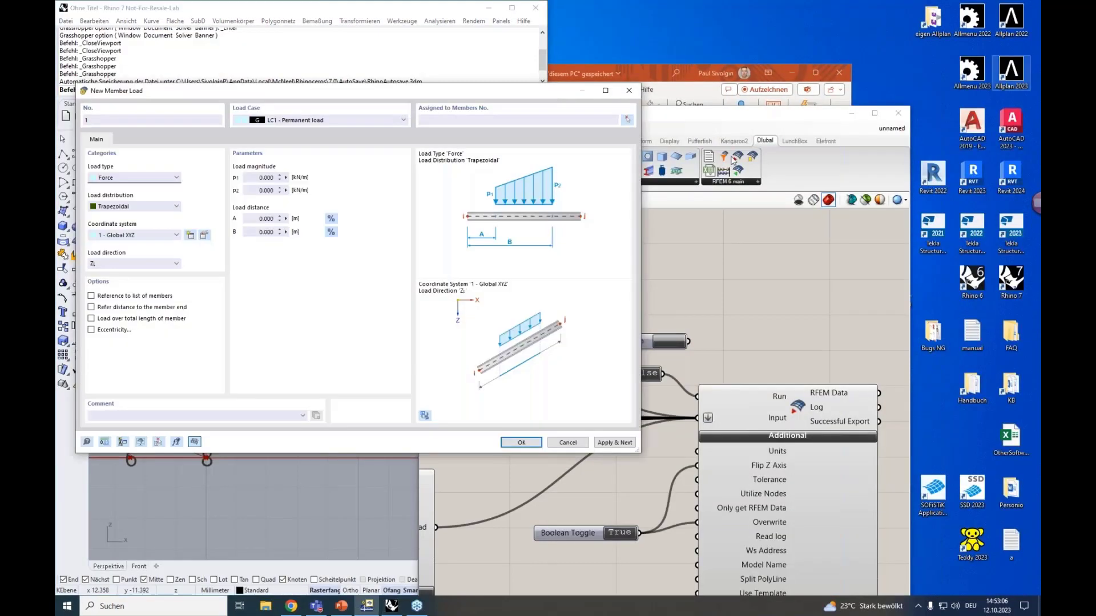
click(628, 90)
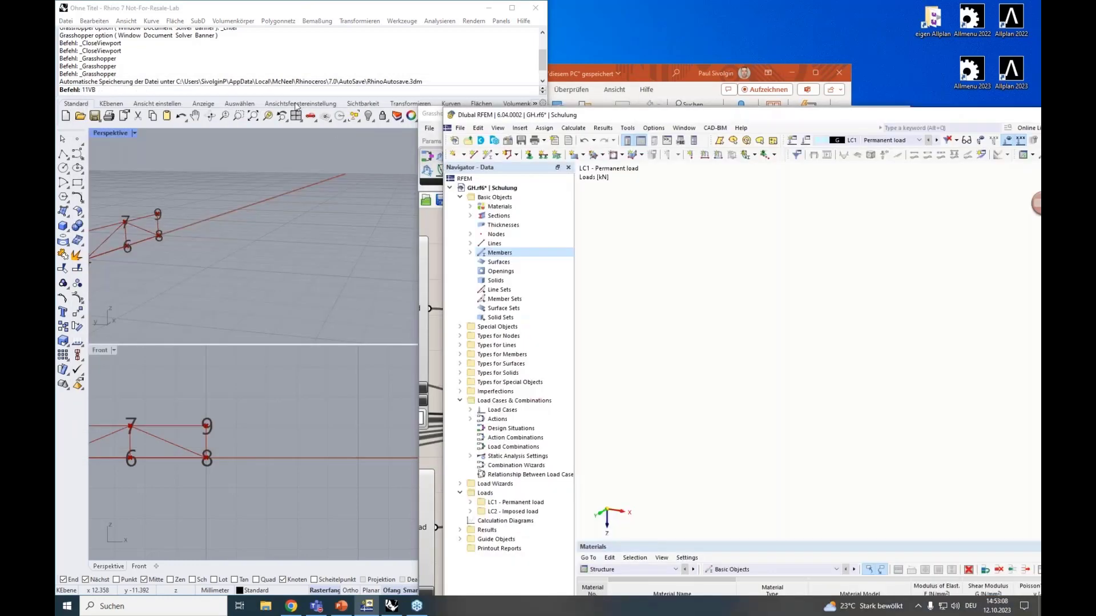
key(super+Right)
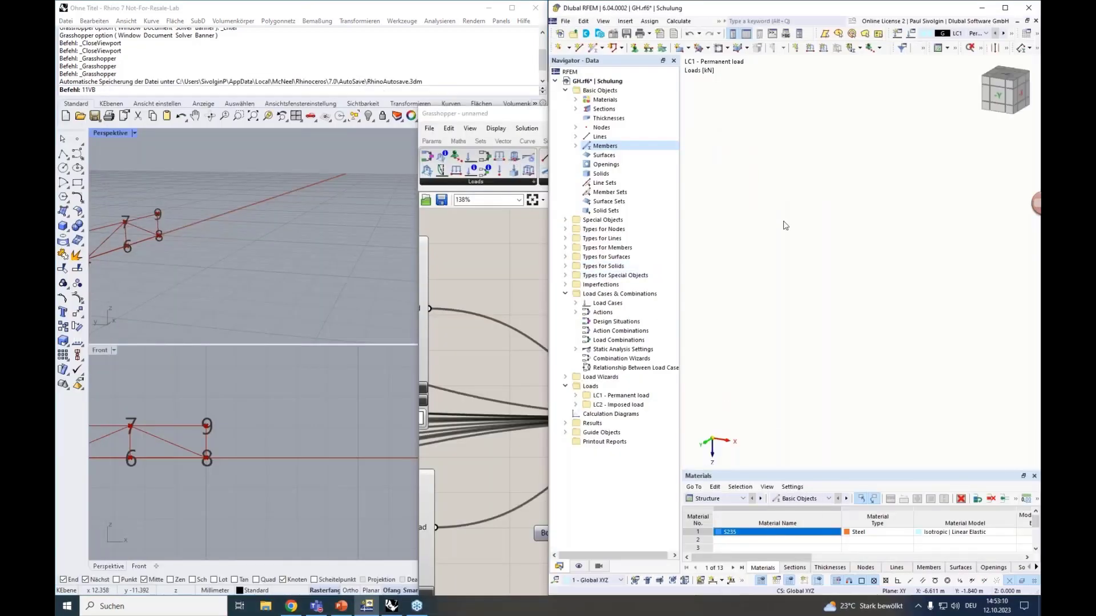
click(521, 120)
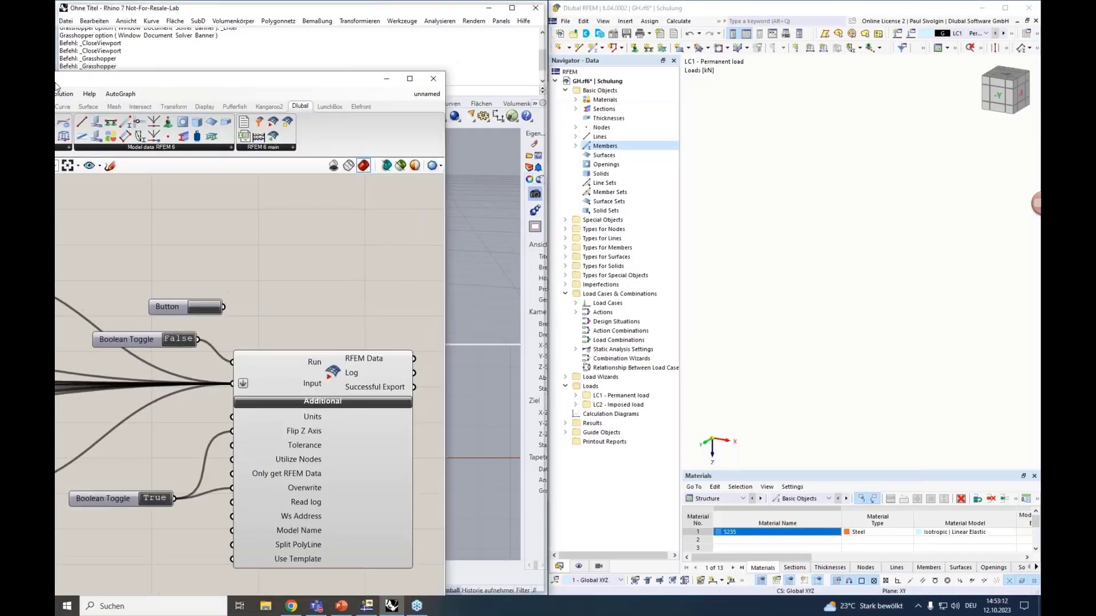
key(super+Left)
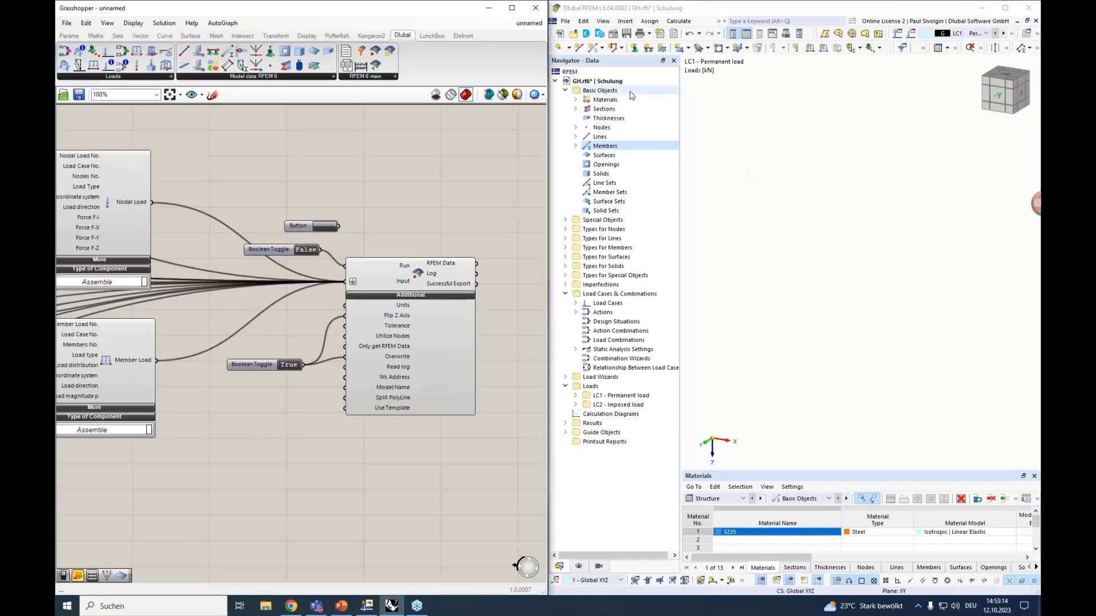
Step: Delete all contents of the GH.rf6 model in RFEM
right_click(604, 82)
click(633, 126)
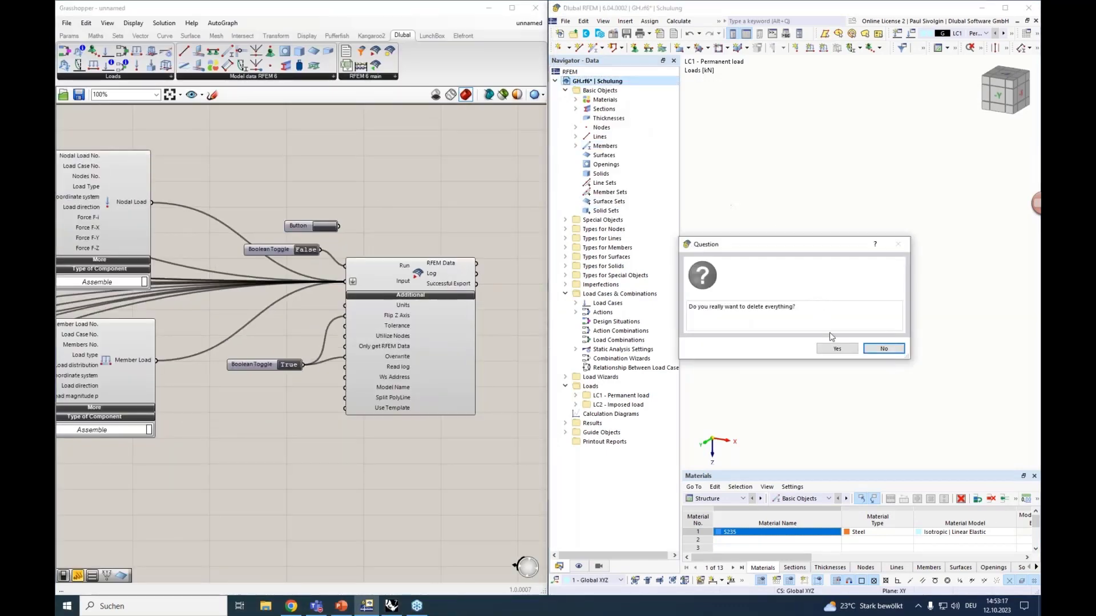
click(836, 350)
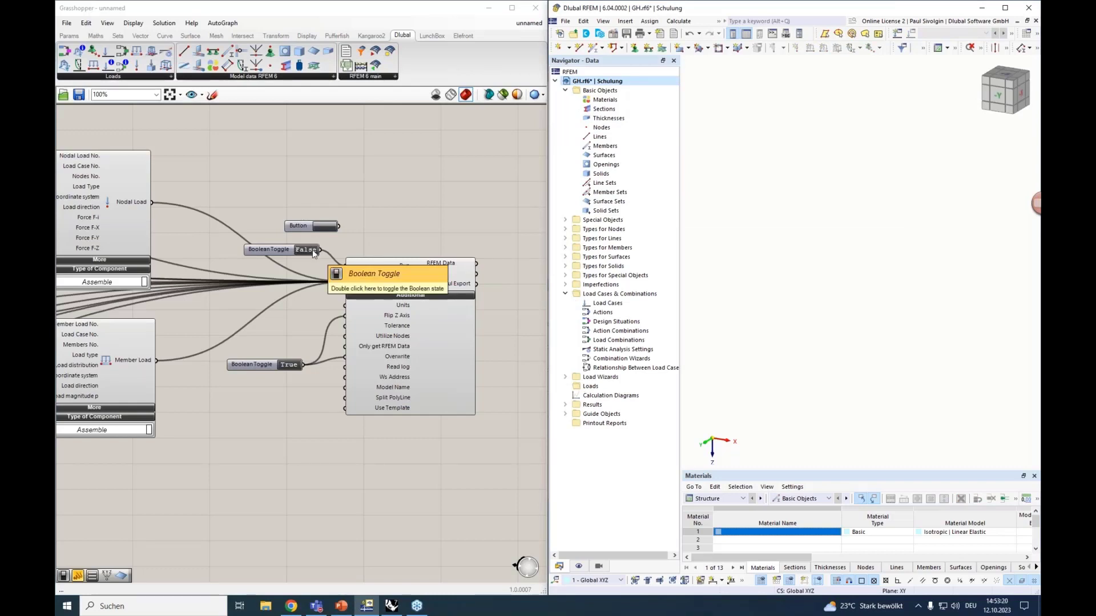
Step: Start the export from Grasshopper by setting the Run toggle to True, and inspect the exported truss in RFEM
click(296, 262)
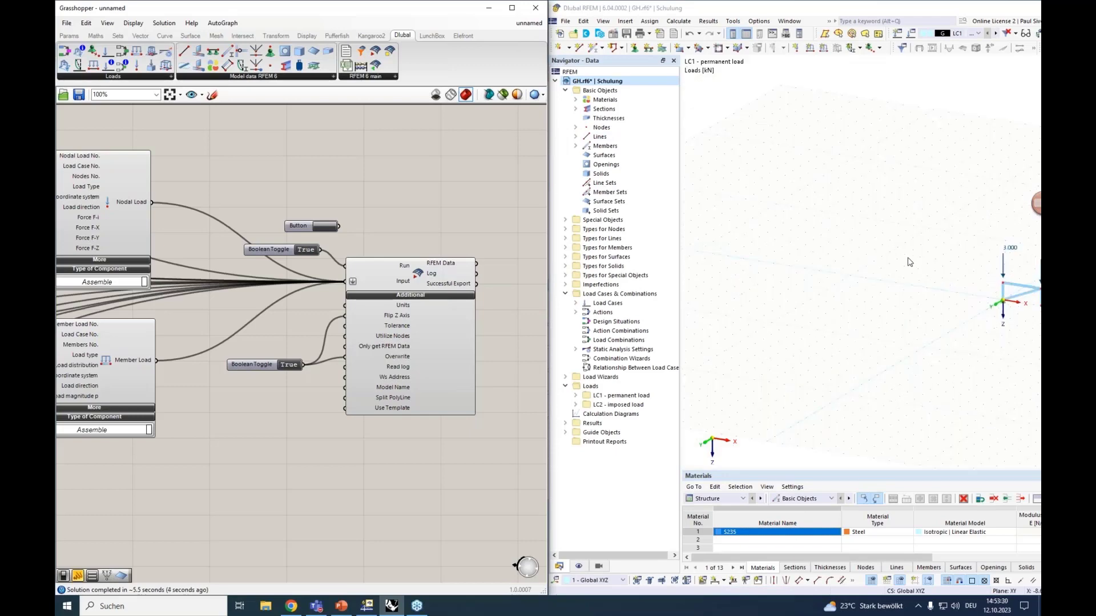
middle_drag(934, 259, 671, 257)
scroll(780, 301, up, 3)
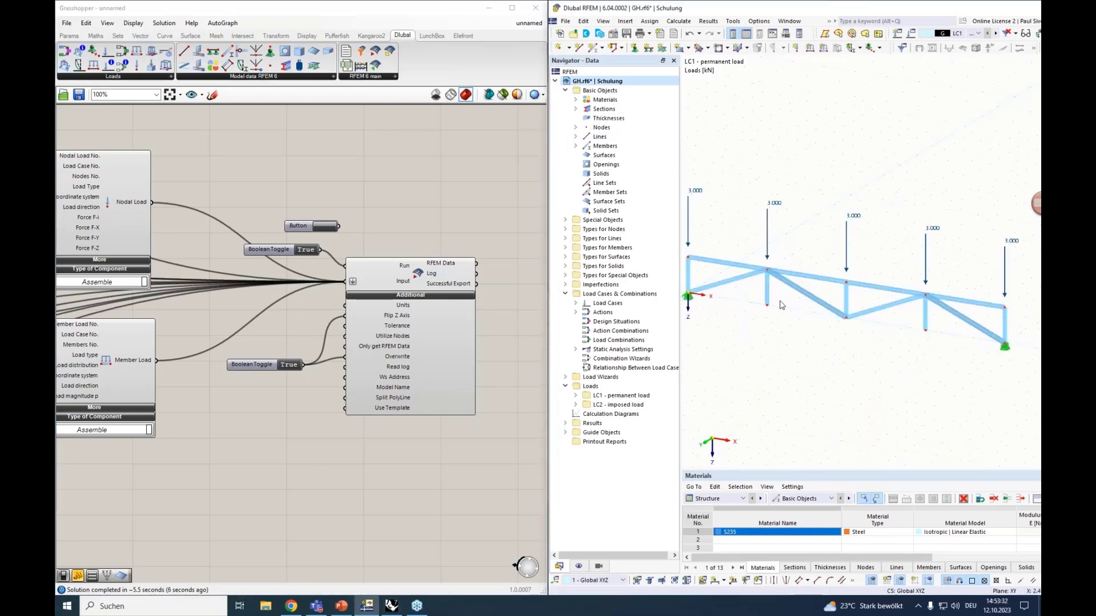
scroll(780, 305, down, 1)
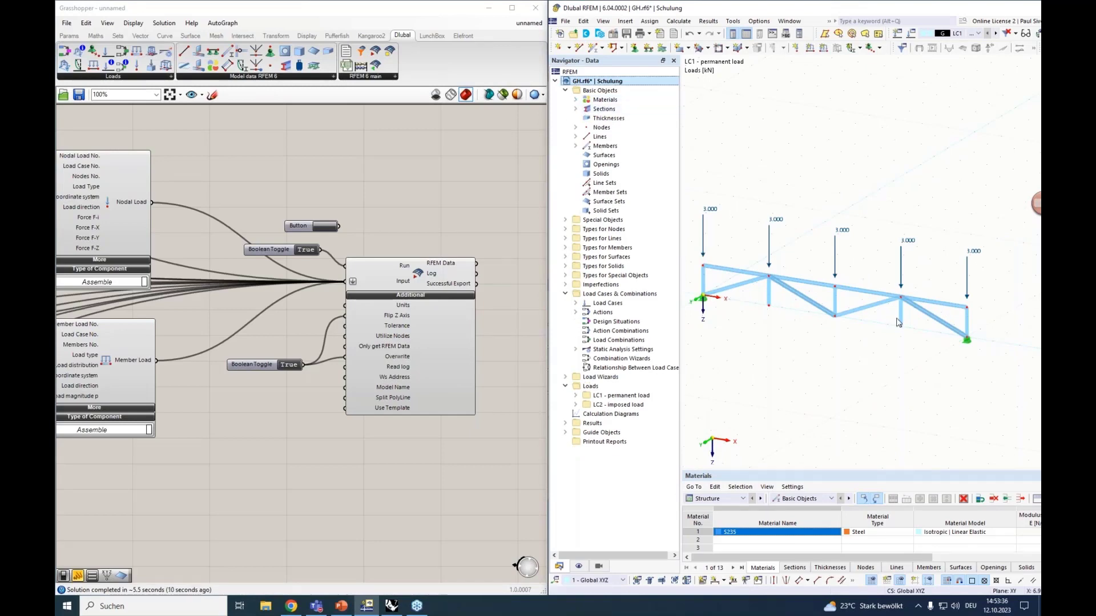
Step: Examine the Member components and their output wires in Grasshopper for the missing lower chord members
scroll(380, 420, down, 5)
right_drag(347, 435, 363, 331)
scroll(229, 467, up, 3)
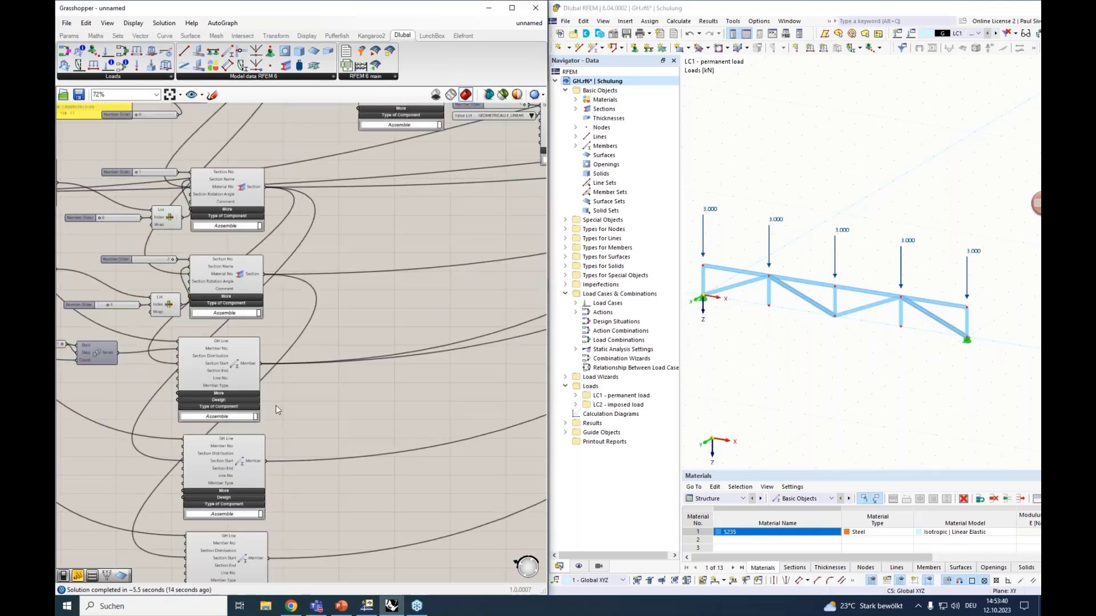
right_drag(324, 403, 319, 279)
click(247, 365)
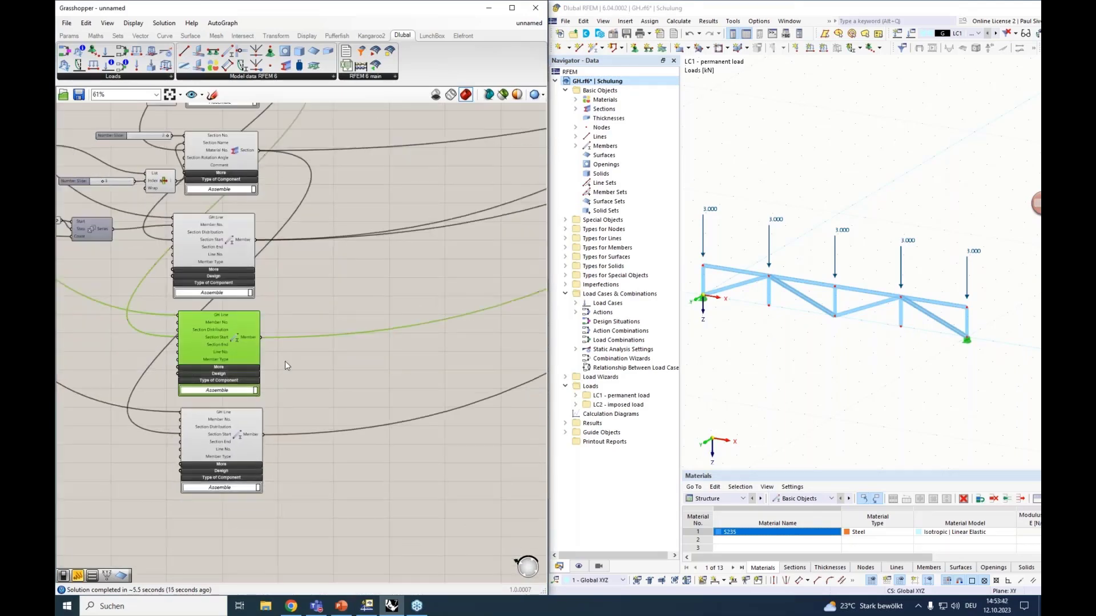
scroll(285, 362, down, 2)
scroll(285, 360, down, 3)
Step: Select the Export component and extend the selection to its directly connected upstream components to check that all Member components feed it
right_drag(286, 360, 162, 367)
right_drag(477, 335, 327, 345)
click(414, 239)
scroll(365, 251, up, 2)
scroll(306, 354, down, 4)
middle_click(206, 380)
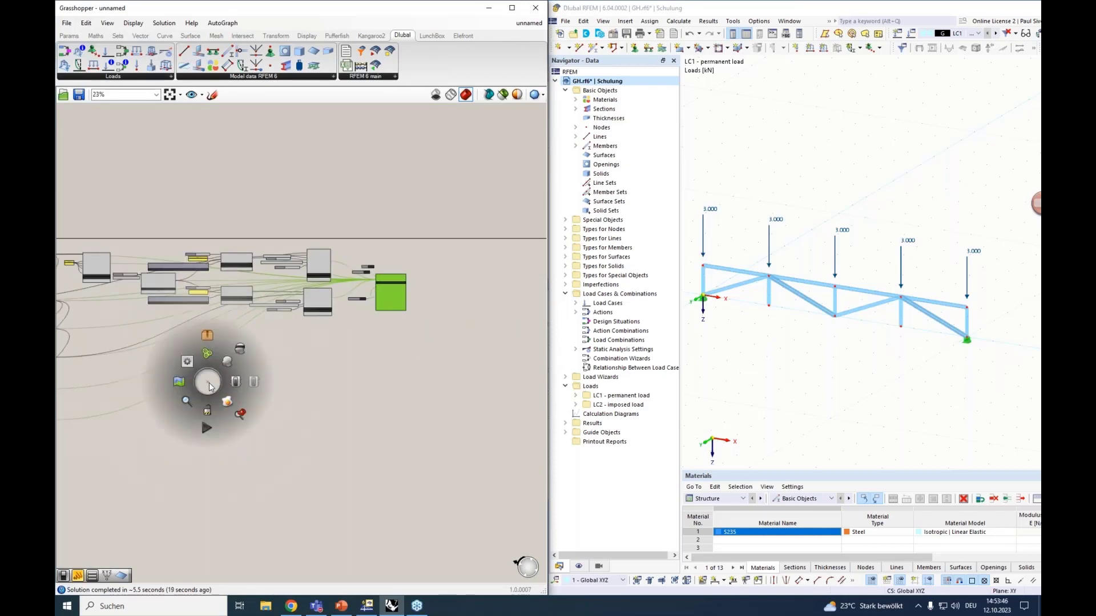
right_drag(240, 416, 298, 404)
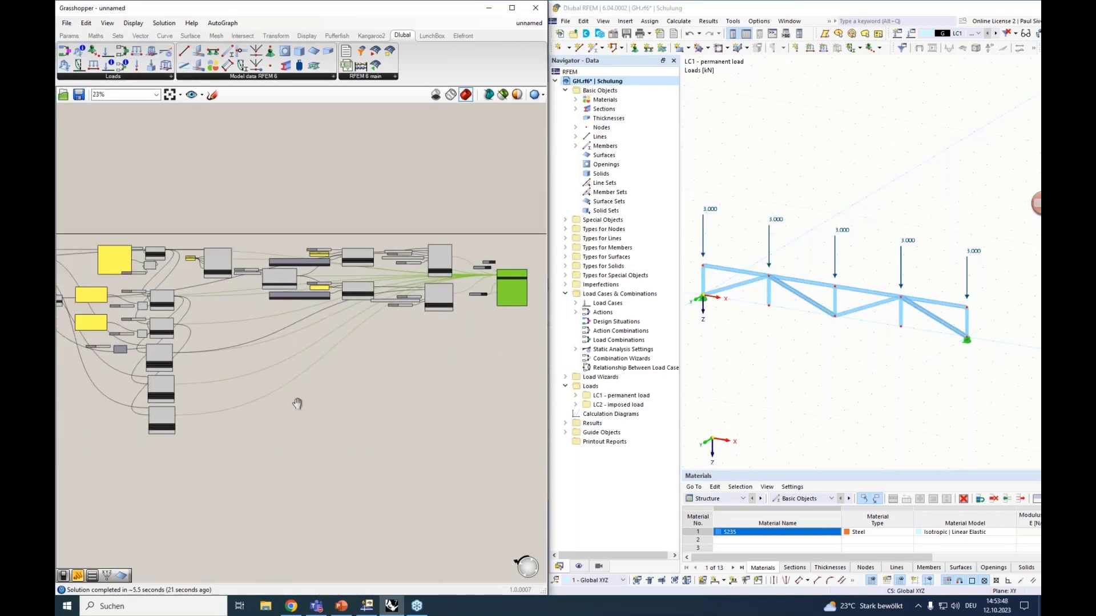
key(ctrl+Left)
scroll(148, 369, up, 5)
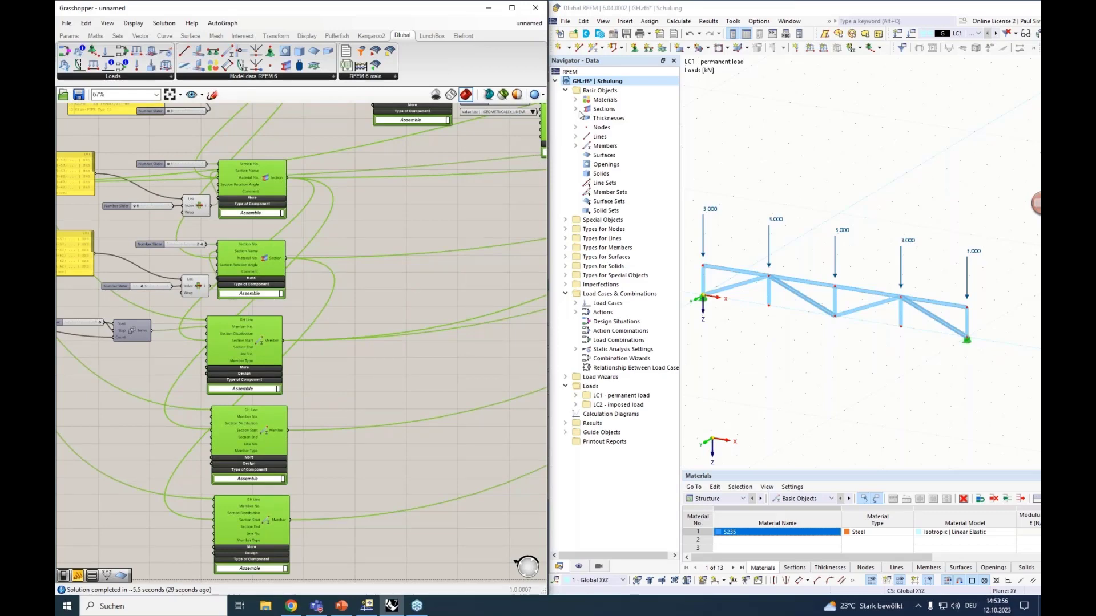
Step: Connect the bottom chord lines to the GH Line input of the middle Member component
right_drag(302, 399, 492, 365)
right_drag(93, 207, 258, 245)
right_drag(161, 263, 229, 375)
click(262, 200)
drag(260, 205, 275, 583)
drag(165, 582, 308, 435)
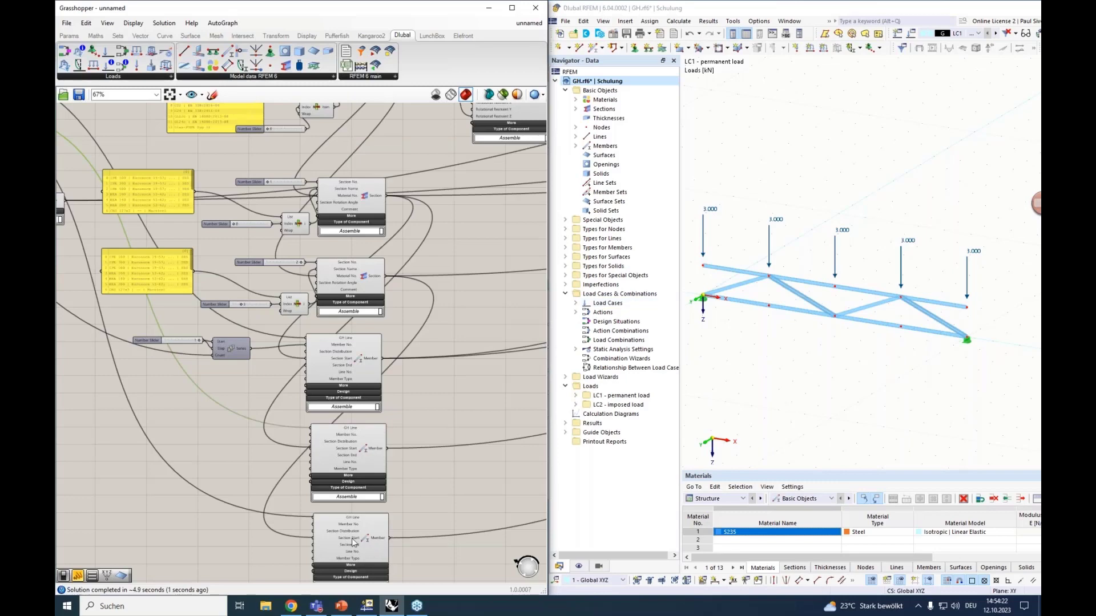
Step: Disconnect the existing Line source from the GH Line input of the last Member component in Grasshopper
click(353, 542)
right_drag(94, 420, 329, 464)
right_drag(198, 409, 76, 274)
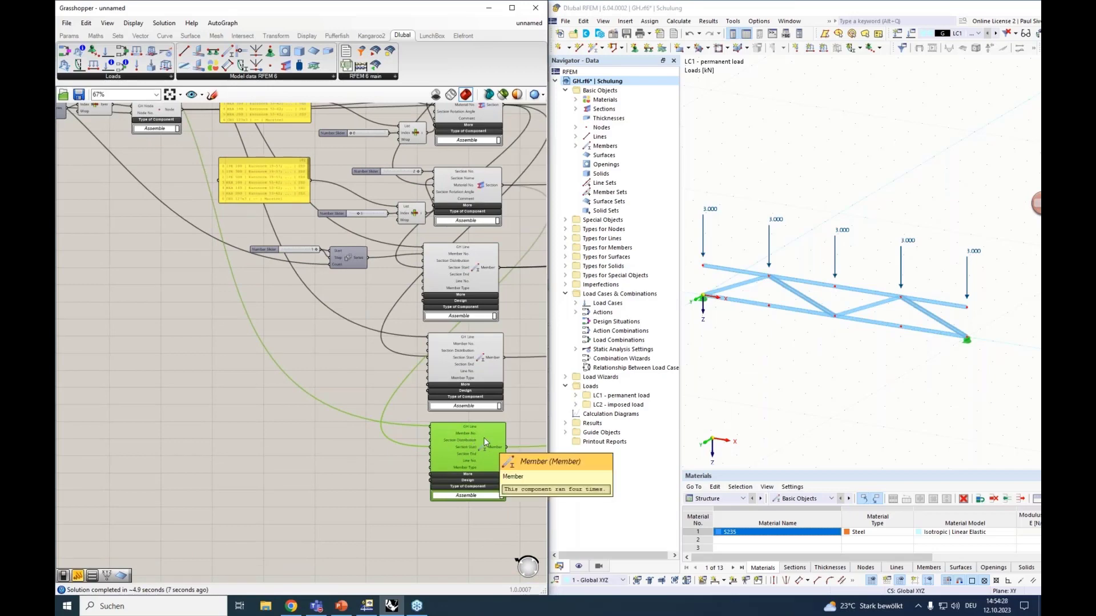
mouse_move(115, 245)
right_down()
mouse_move(221, 340)
mouse_move(218, 331)
mouse_move(212, 350)
mouse_move(103, 236)
right_up()
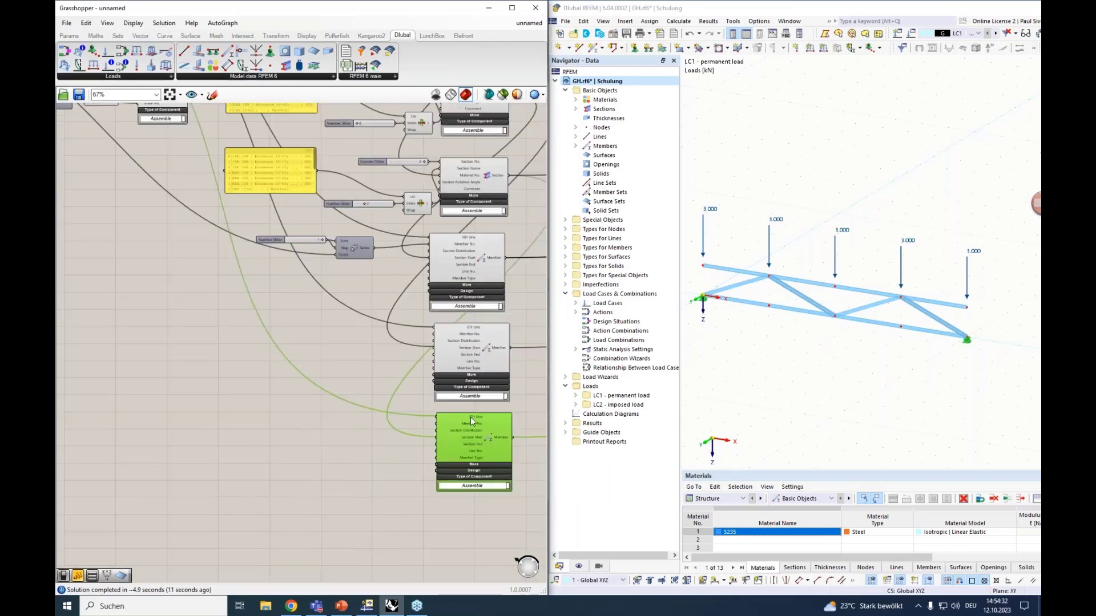
right_click(470, 417)
mouse_move(534, 429)
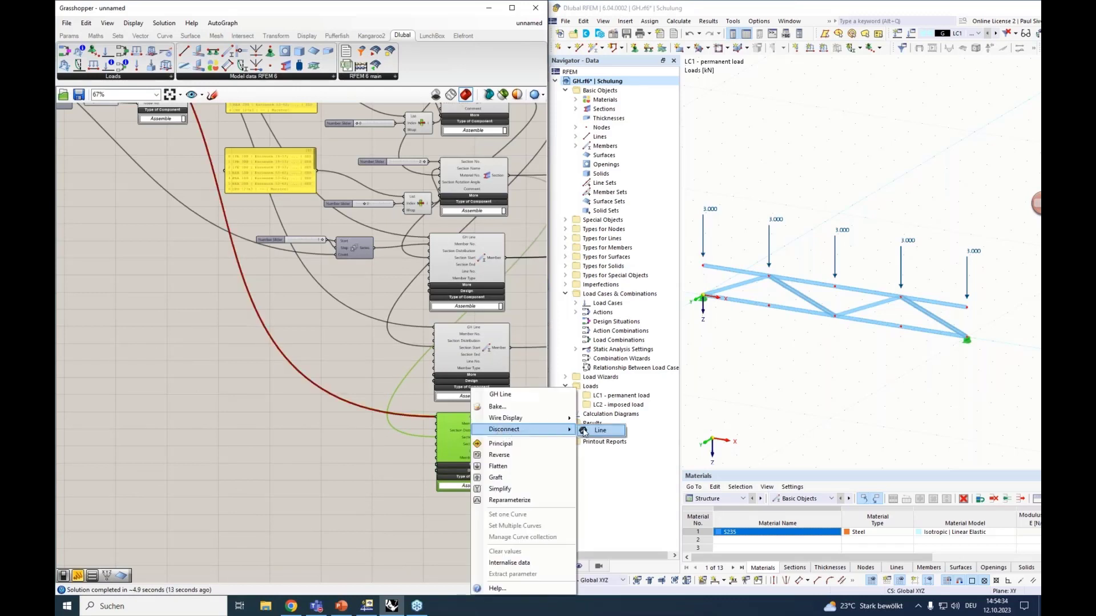
click(586, 431)
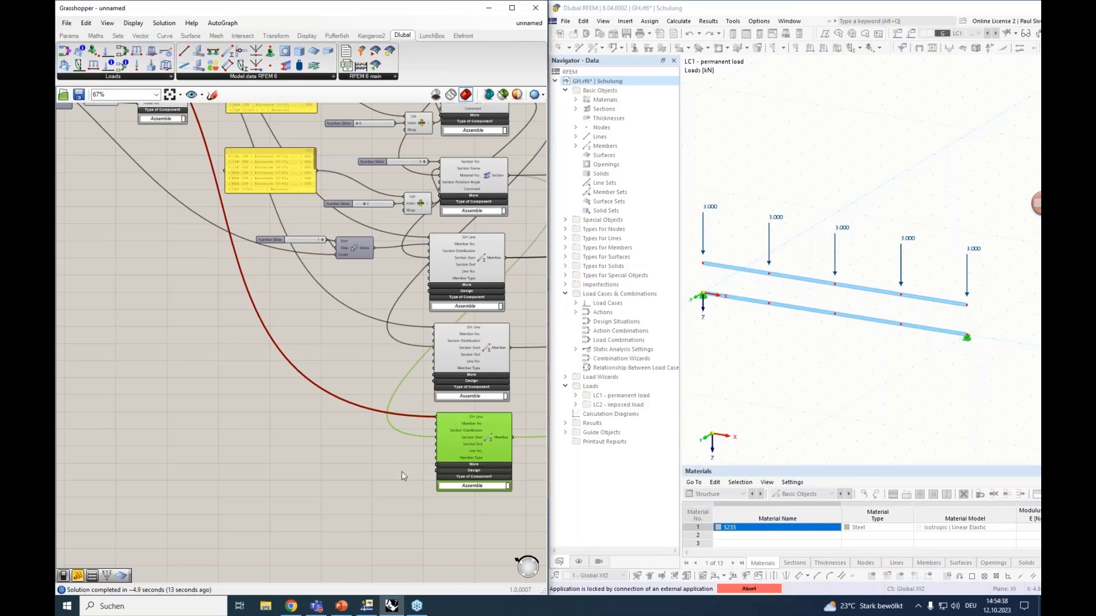
Step: Connect the Line parameter holding the truss's brace lines to the GH Line input of the last Member component
scroll(374, 409, down, 4)
scroll(210, 246, up, 3)
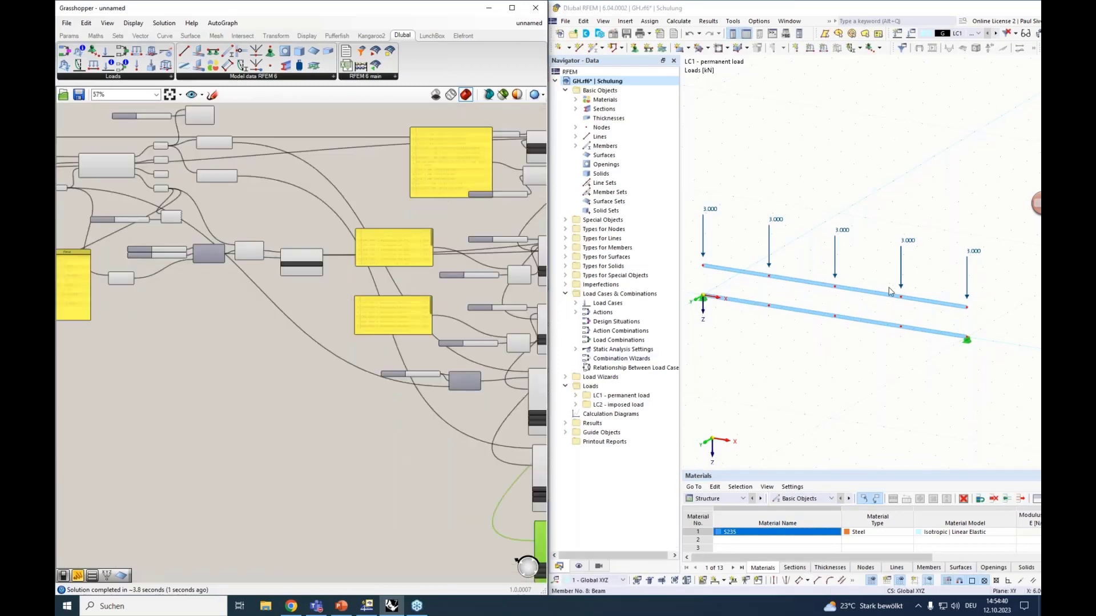
scroll(240, 286, up, 5)
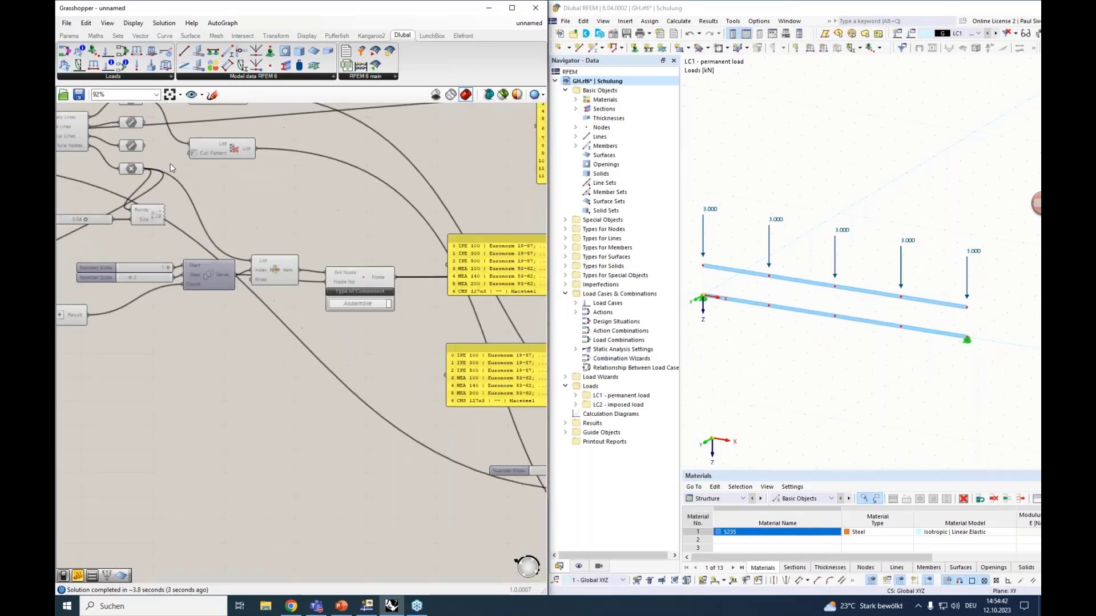
click(131, 123)
right_drag(142, 134, 167, 133)
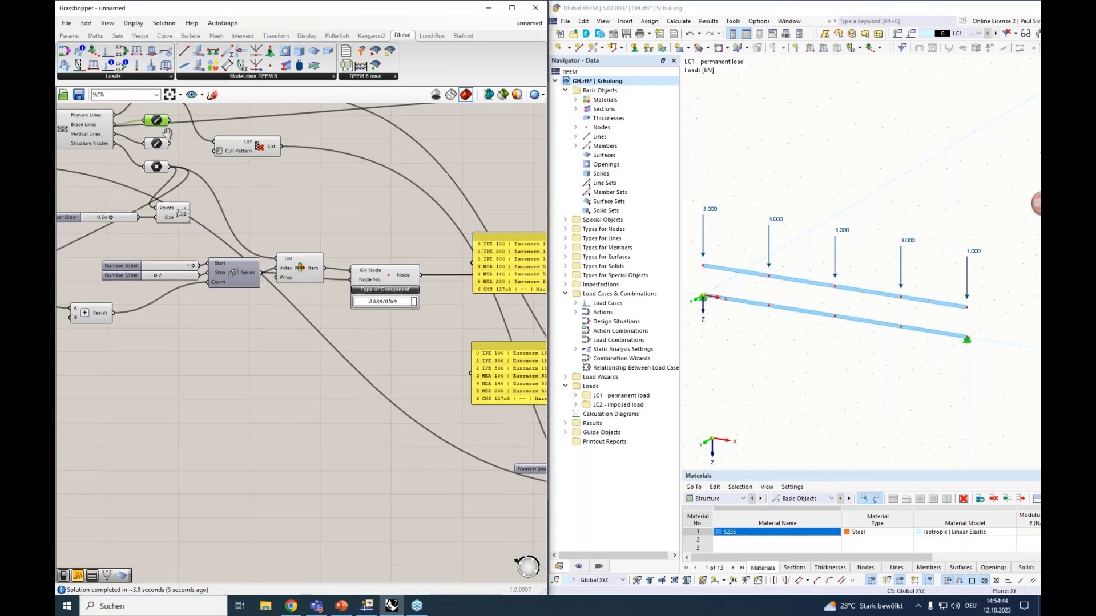
drag(169, 120, 432, 434)
scroll(423, 485, down, 5)
scroll(432, 436, up, 3)
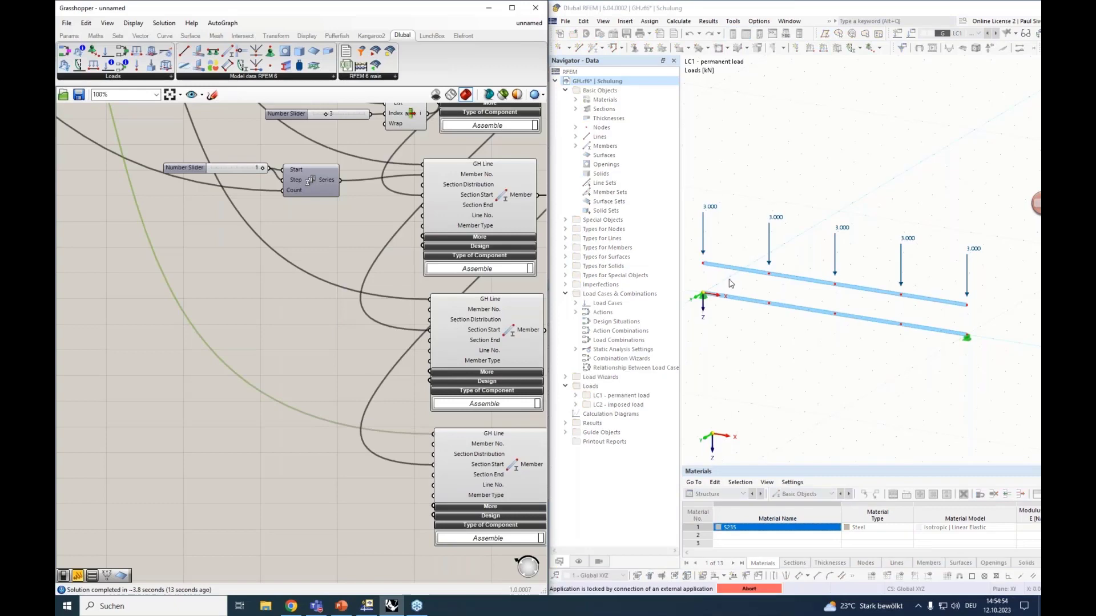
Step: Add the vertical lines as a second source to the GH Line input of the last Member component, alongside the brace lines
scroll(213, 319, down, 8)
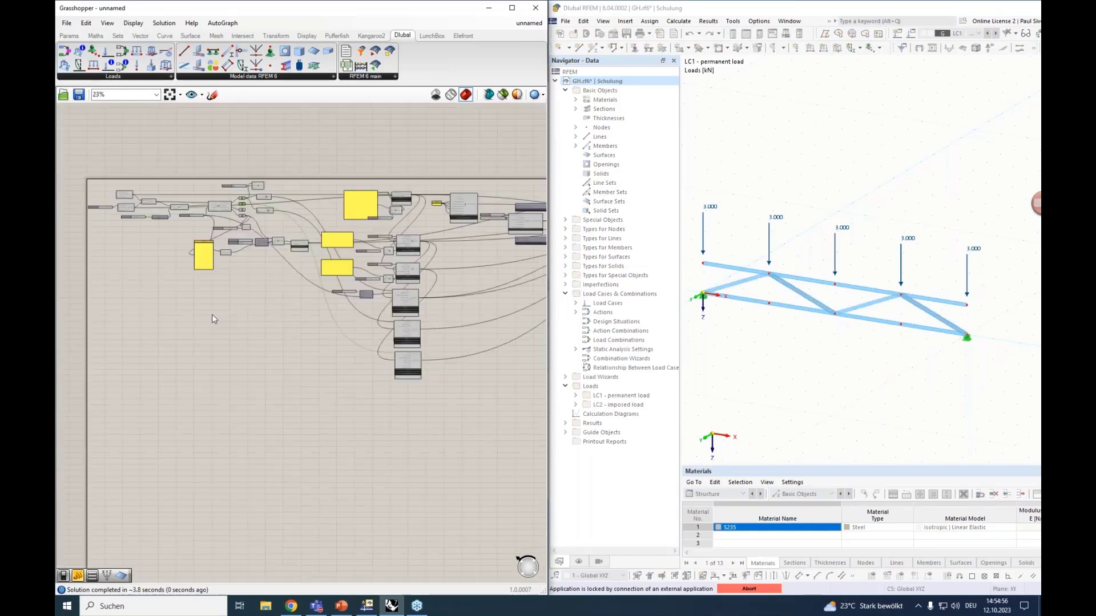
scroll(231, 251, up, 7)
click(222, 261)
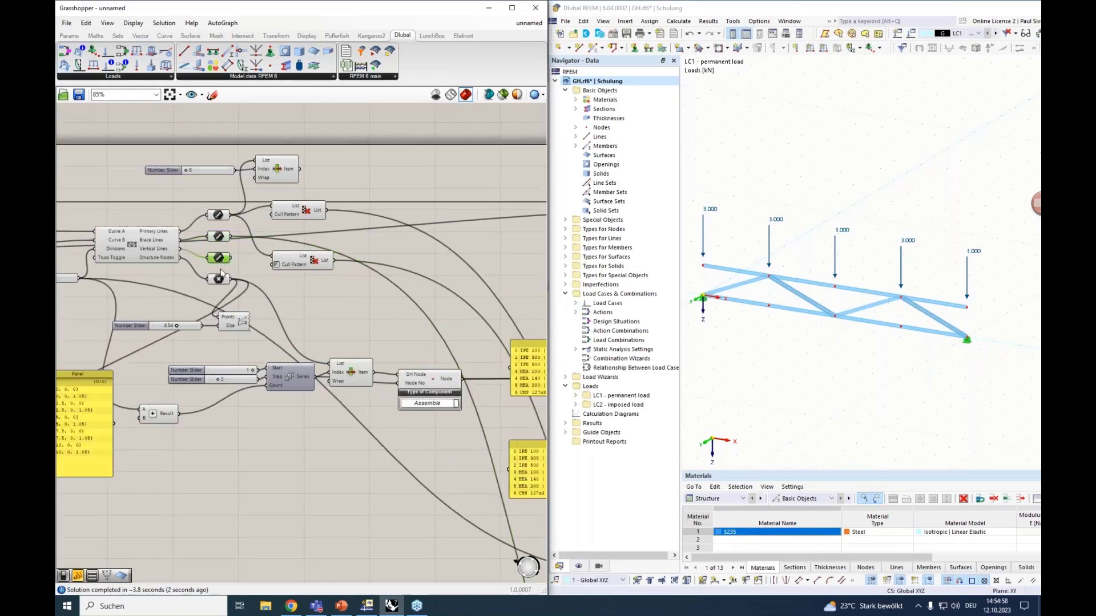
drag(231, 258, 407, 539)
scroll(477, 446, down, 7)
scroll(444, 543, up, 6)
scroll(422, 568, up, 3)
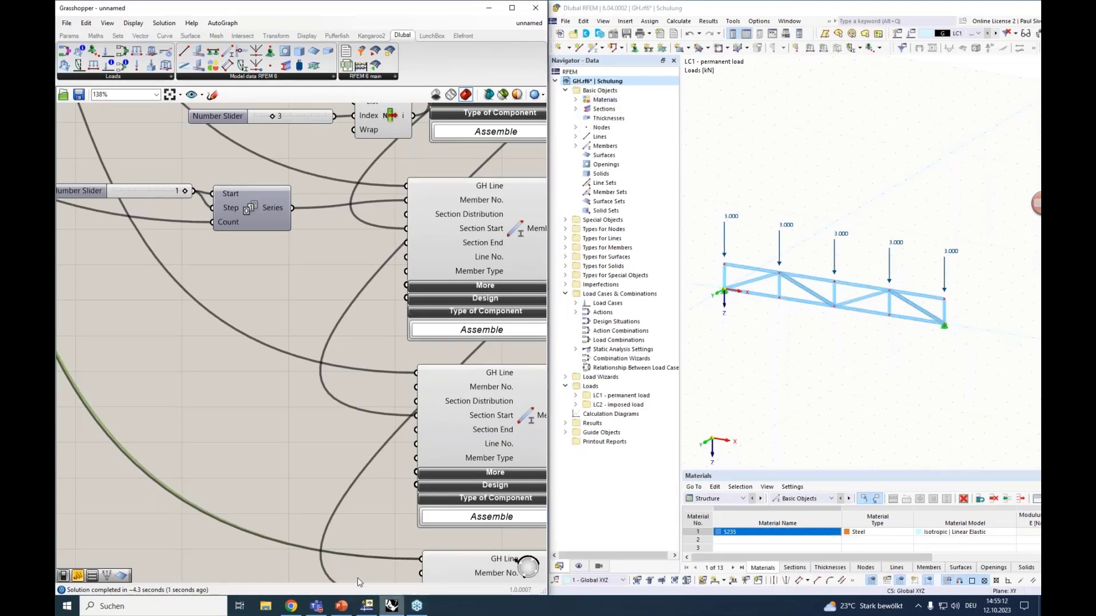
Step: Inspect the exported truss in RFEM, display load case LC2 - imposed load, and select a member load on the top chord
scroll(795, 271, down, 1)
scroll(846, 164, up, 3)
scroll(847, 167, down, 2)
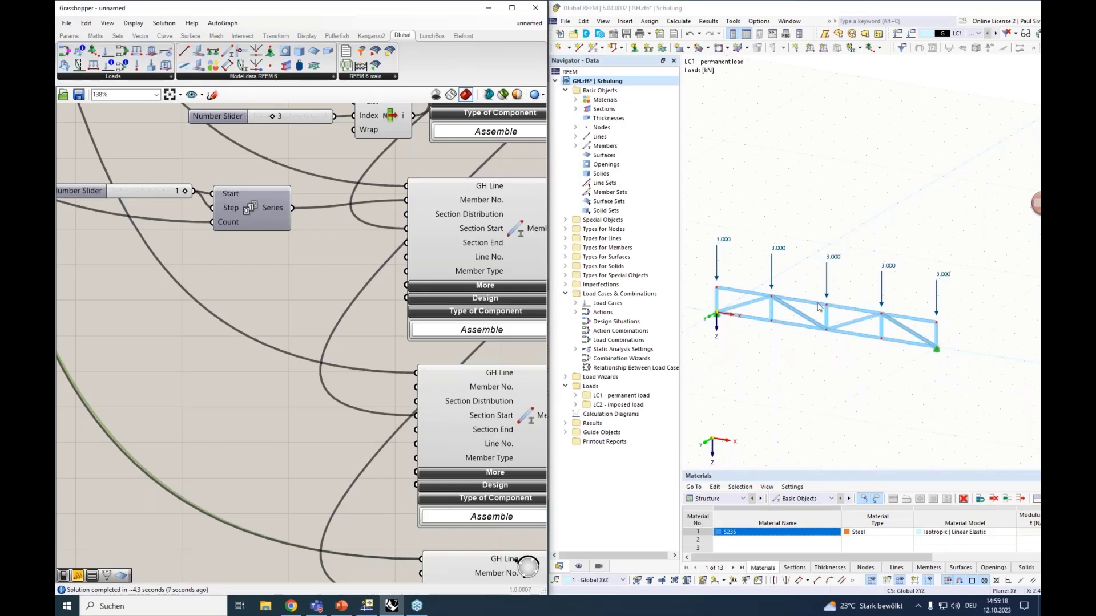
scroll(727, 306, up, 2)
scroll(740, 312, down, 1)
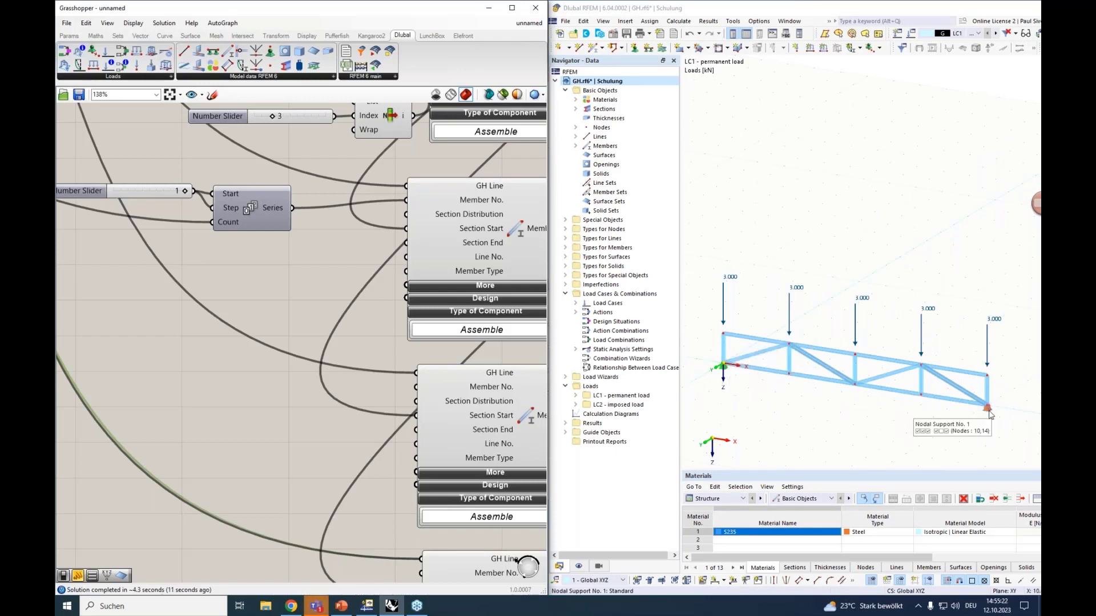
click(979, 34)
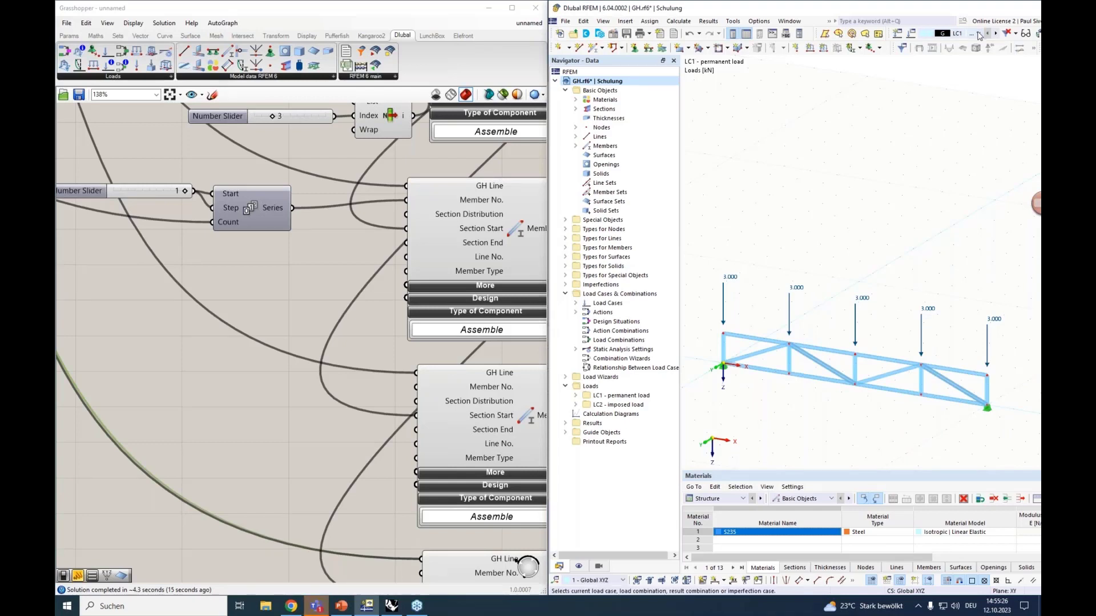
click(974, 51)
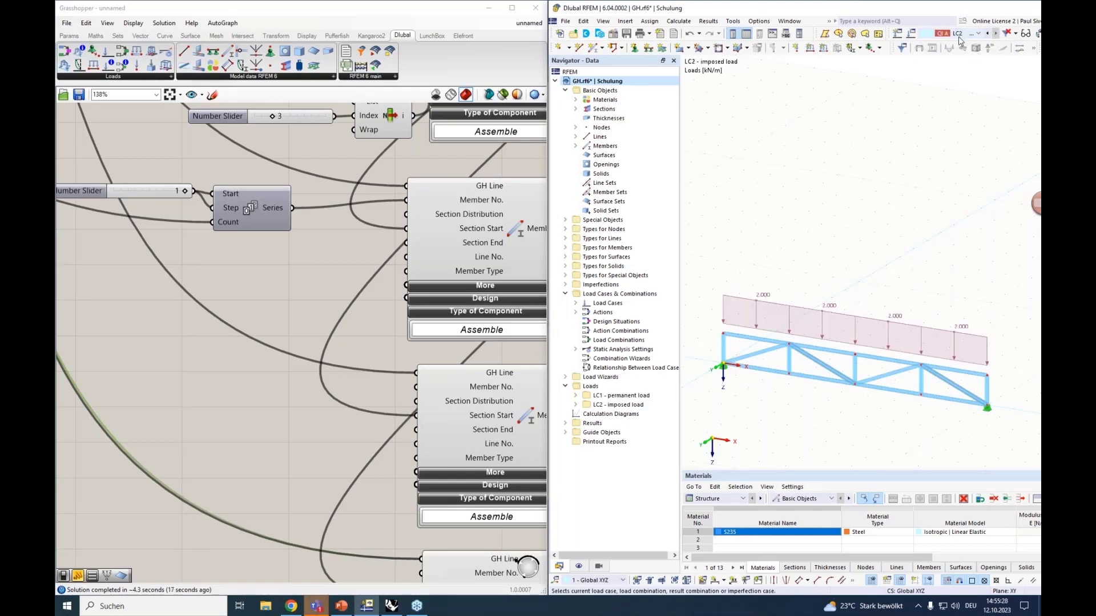
mouse_move(822, 309)
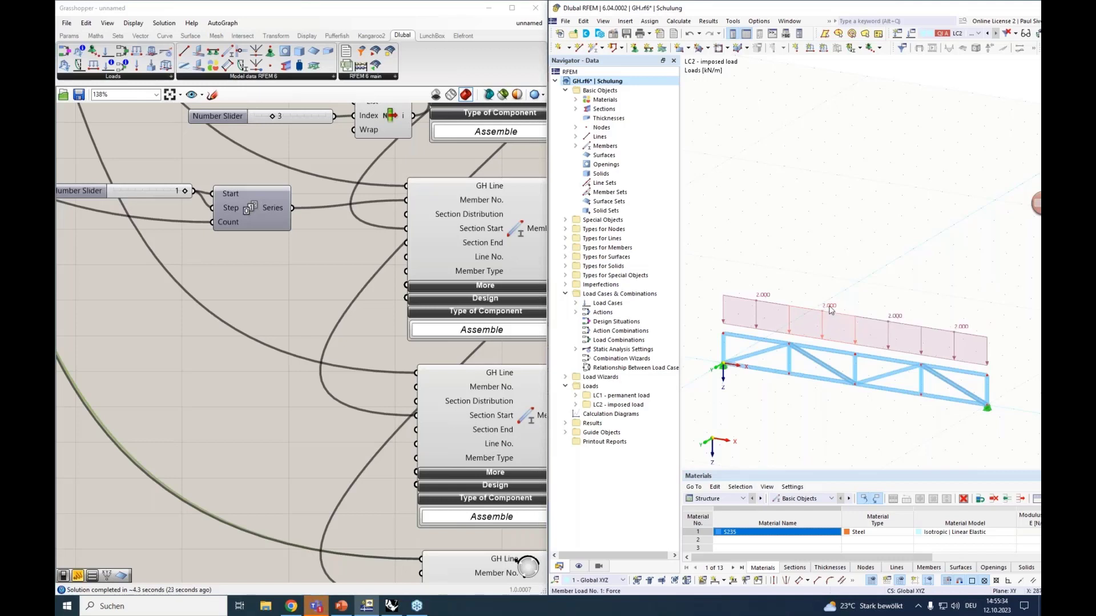
click(829, 307)
Step: Maximize the RFEM window and show the static analysis deformation results for LC2 - imposed load
drag(808, 8, 576, 35)
click(1026, 35)
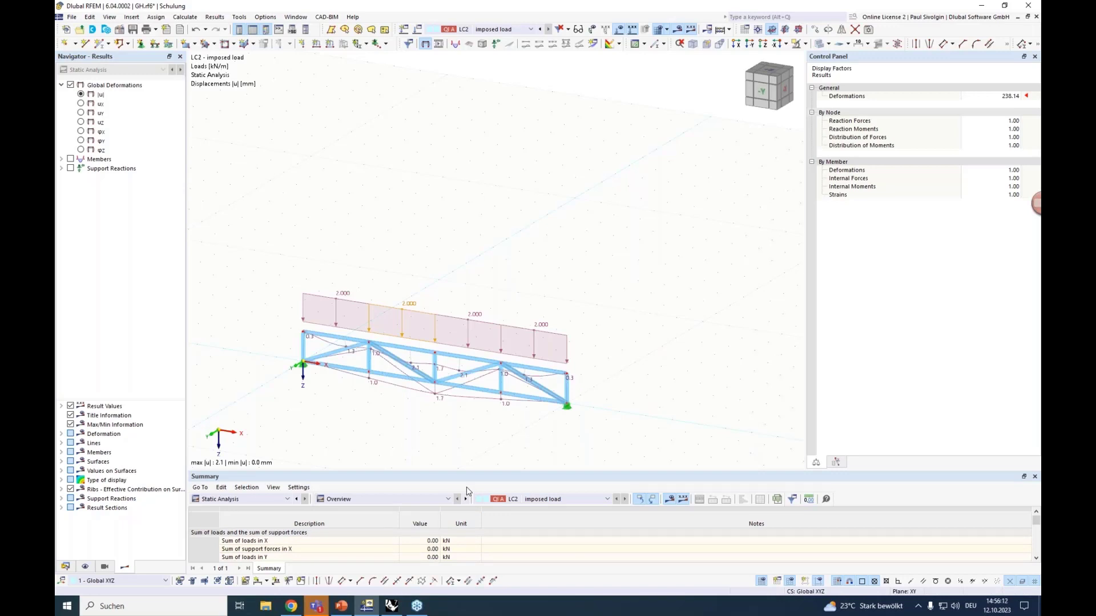
click(421, 606)
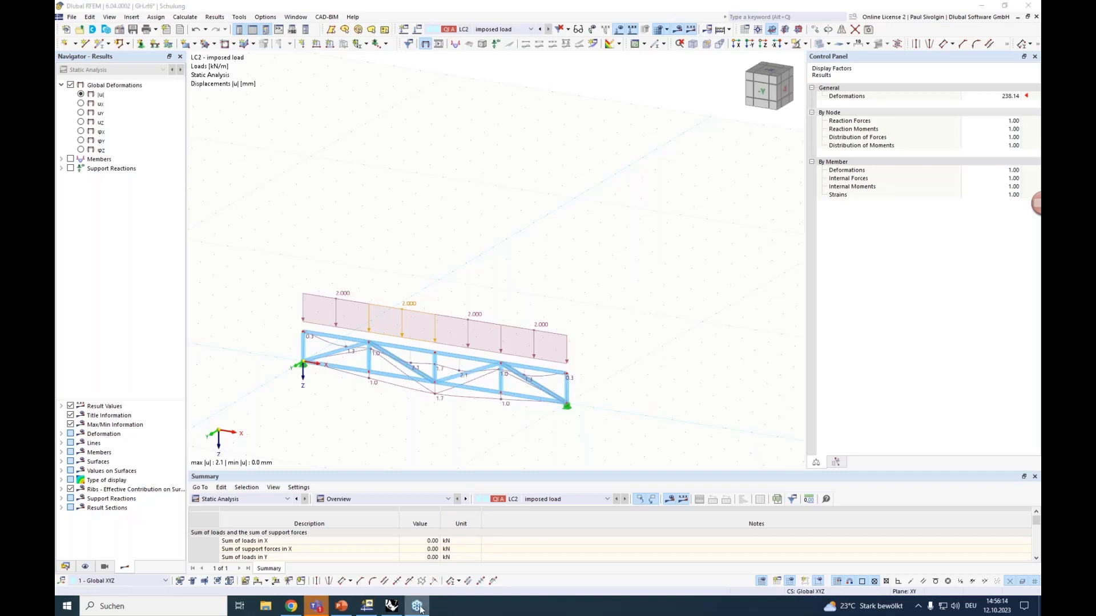